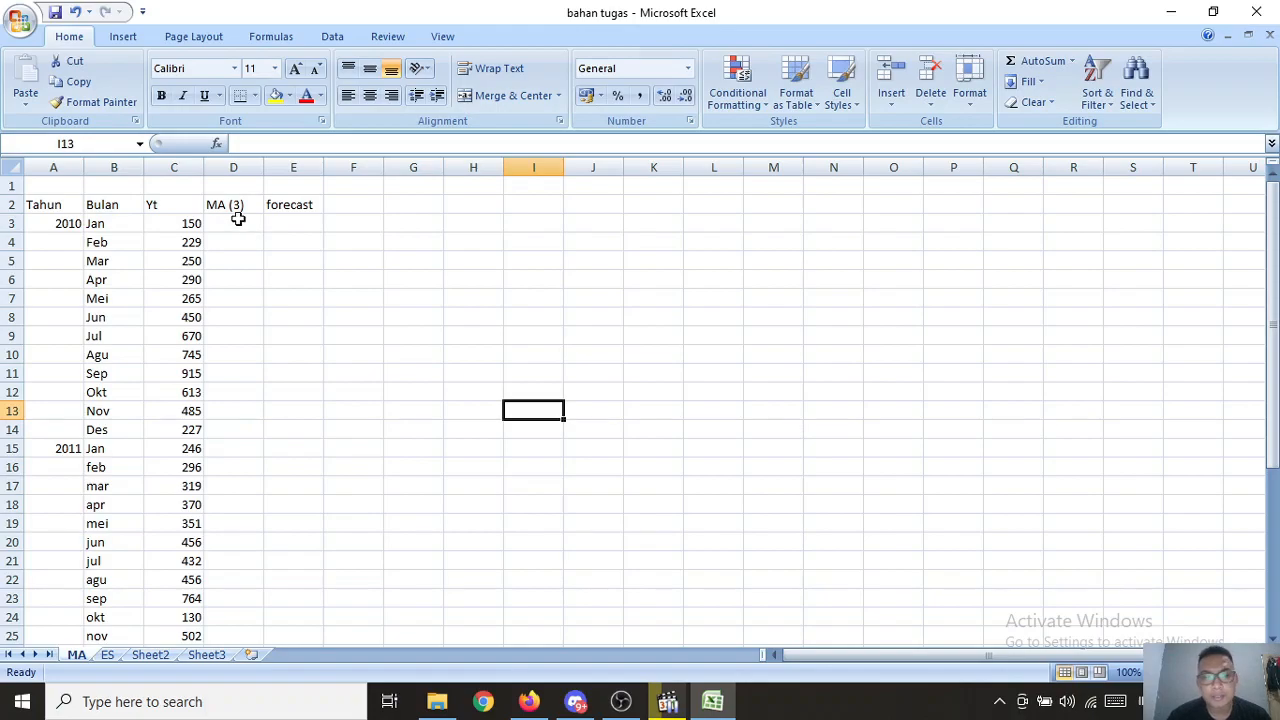
# Step: Calculate the first three-month moving average in D5 with =AVERAGE(C3:C5)
pyautogui.click(229, 207)
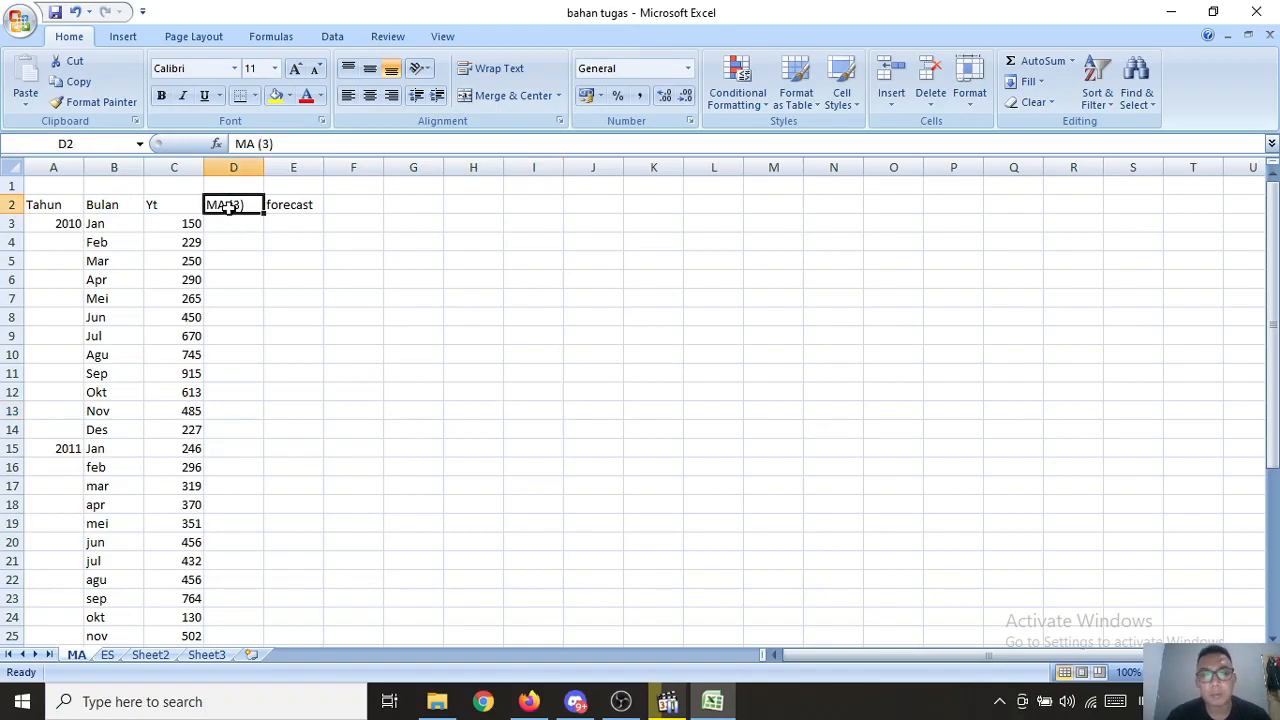
pyautogui.click(230, 263)
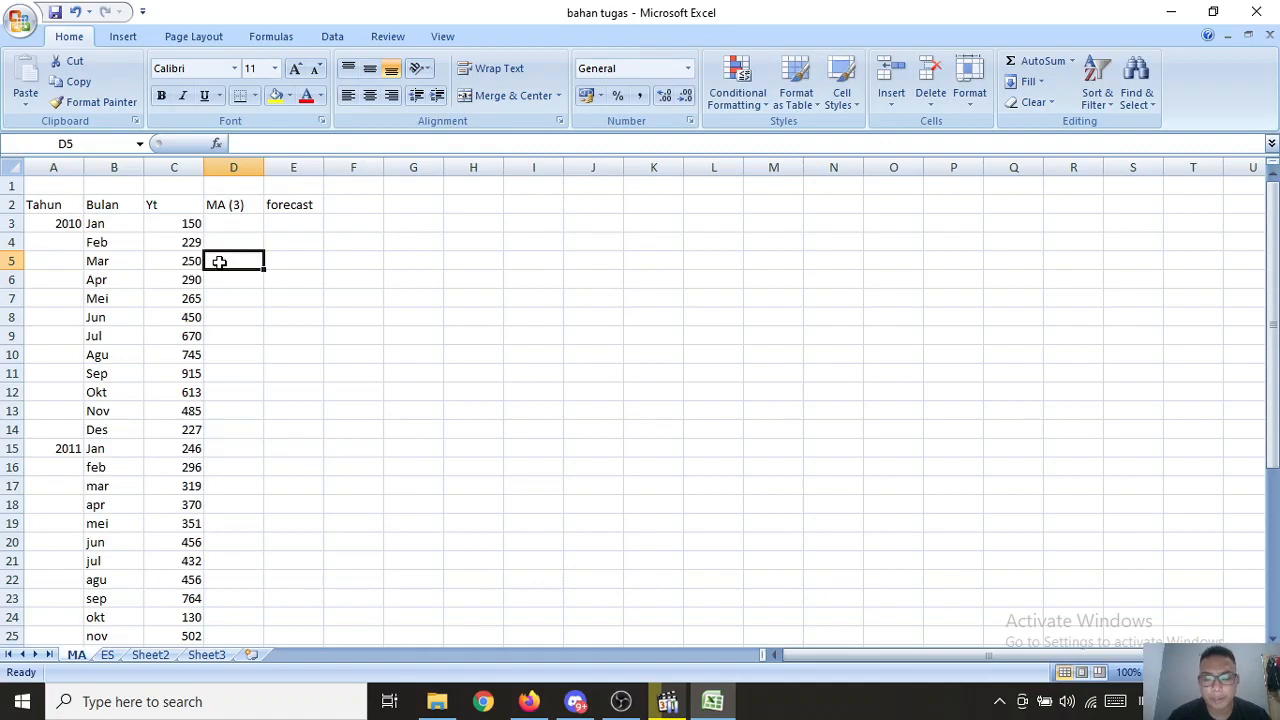
pyautogui.write('=')
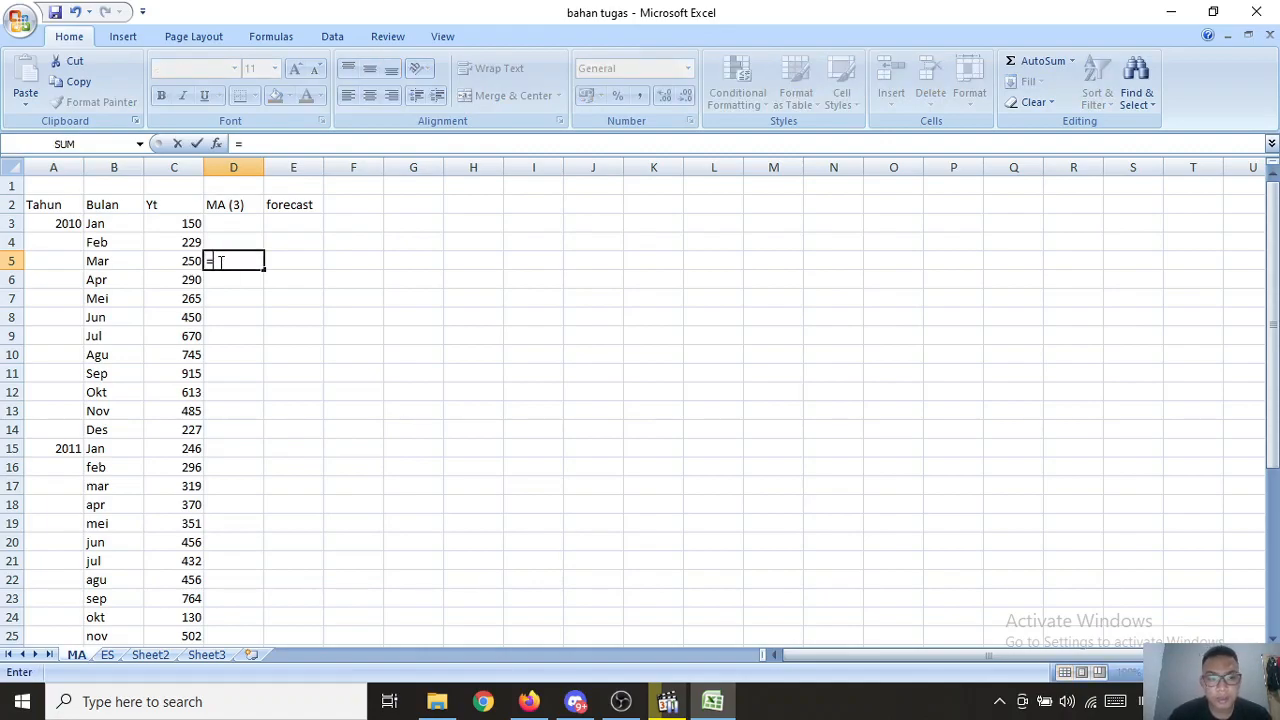
pyautogui.write('ave')
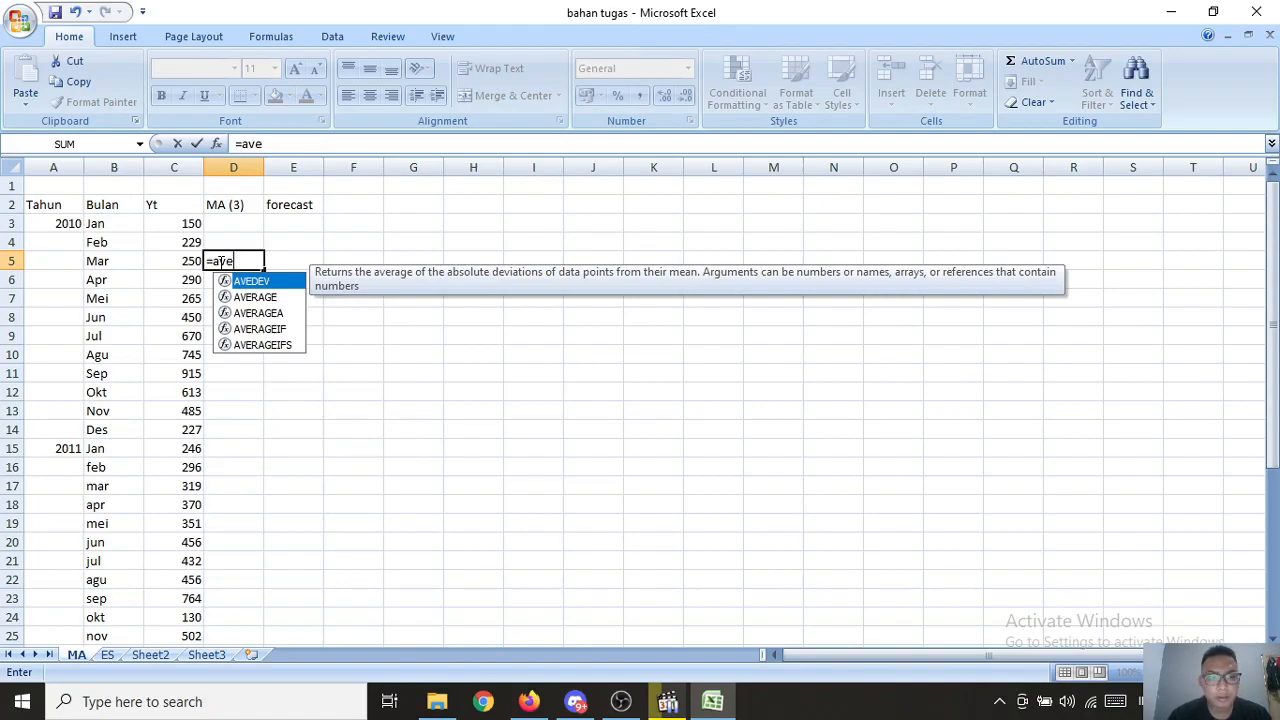
pyautogui.write('rage')
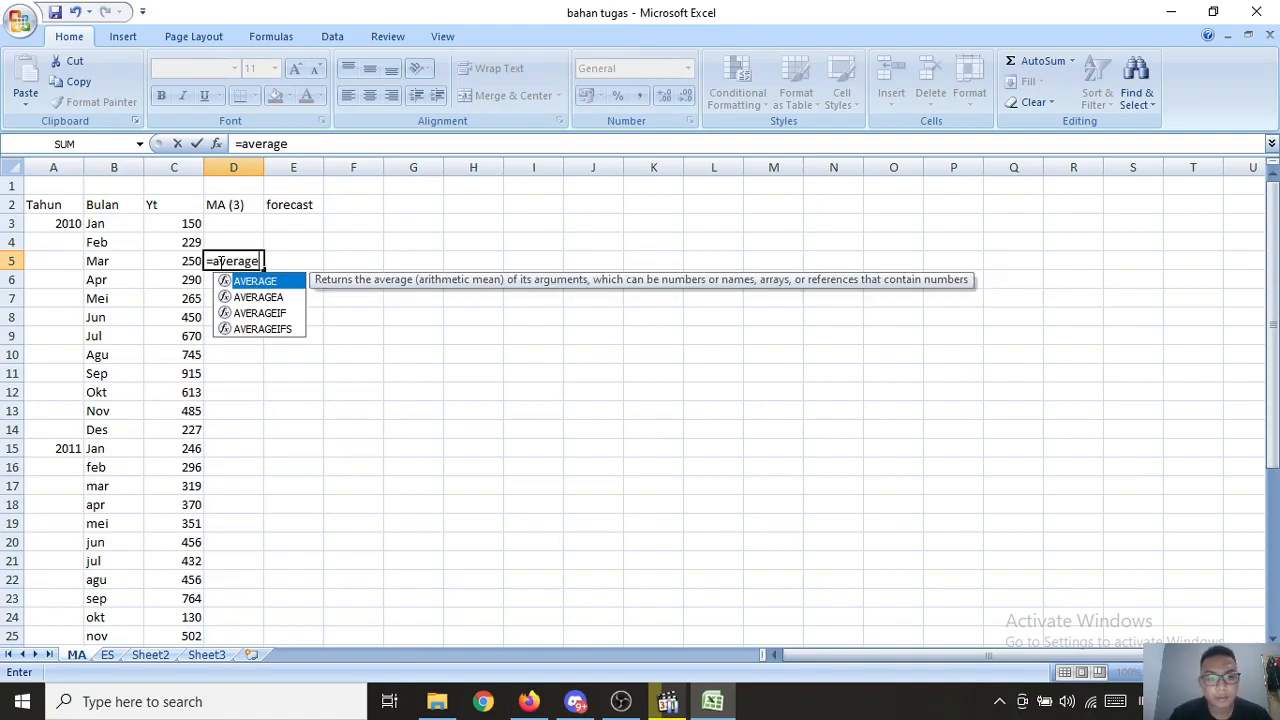
pyautogui.write('(')
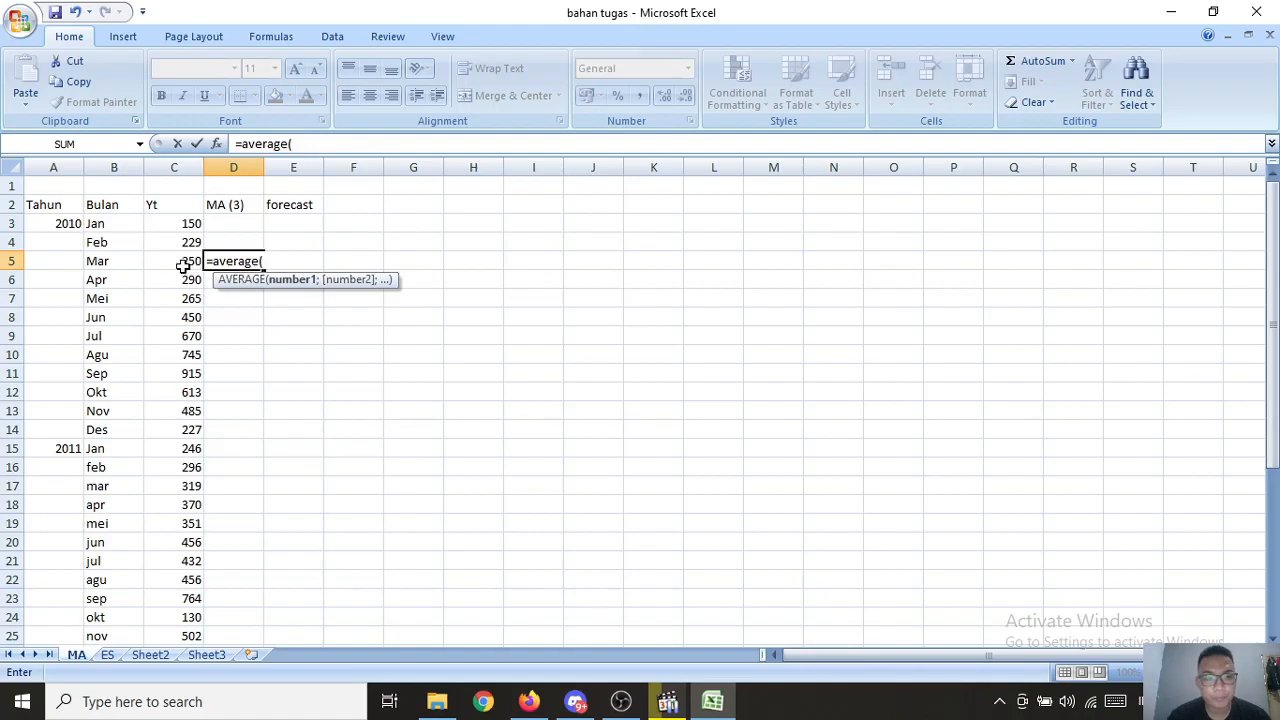
pyautogui.click(191, 225)
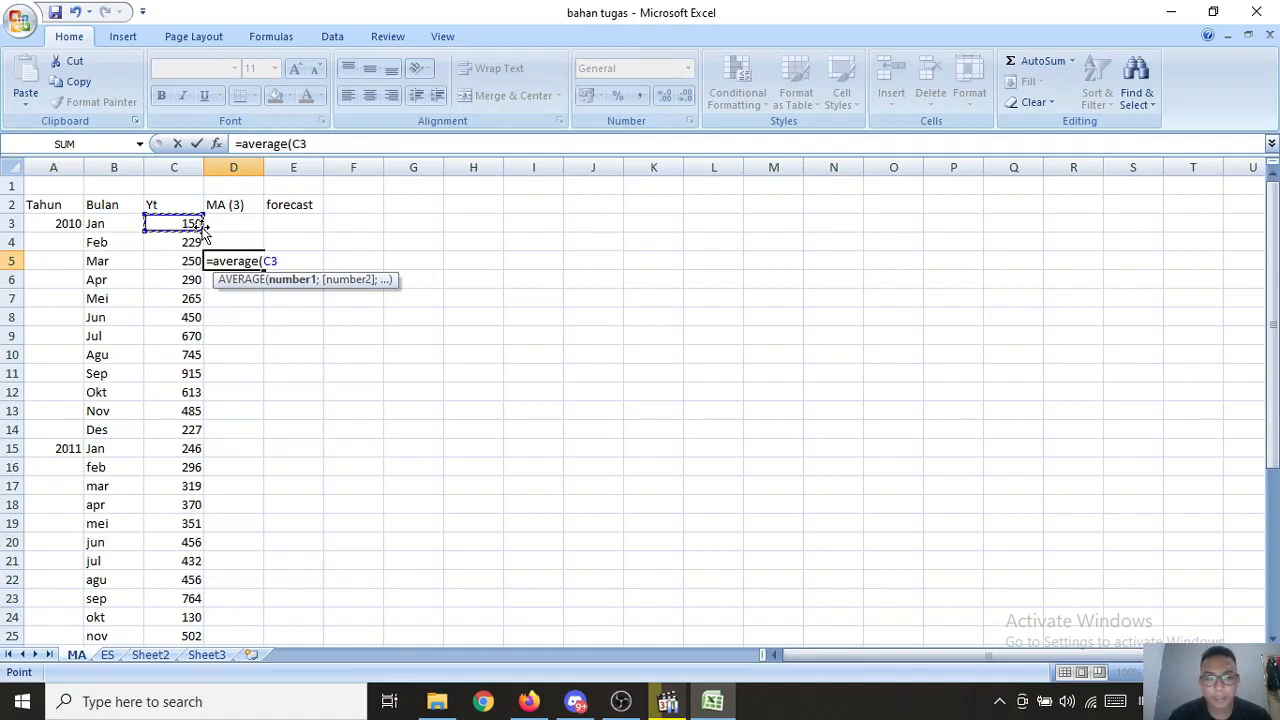
pyautogui.moveTo(200, 232); pyautogui.dragTo(203, 265)
pyautogui.write(')')
pyautogui.press('Return')
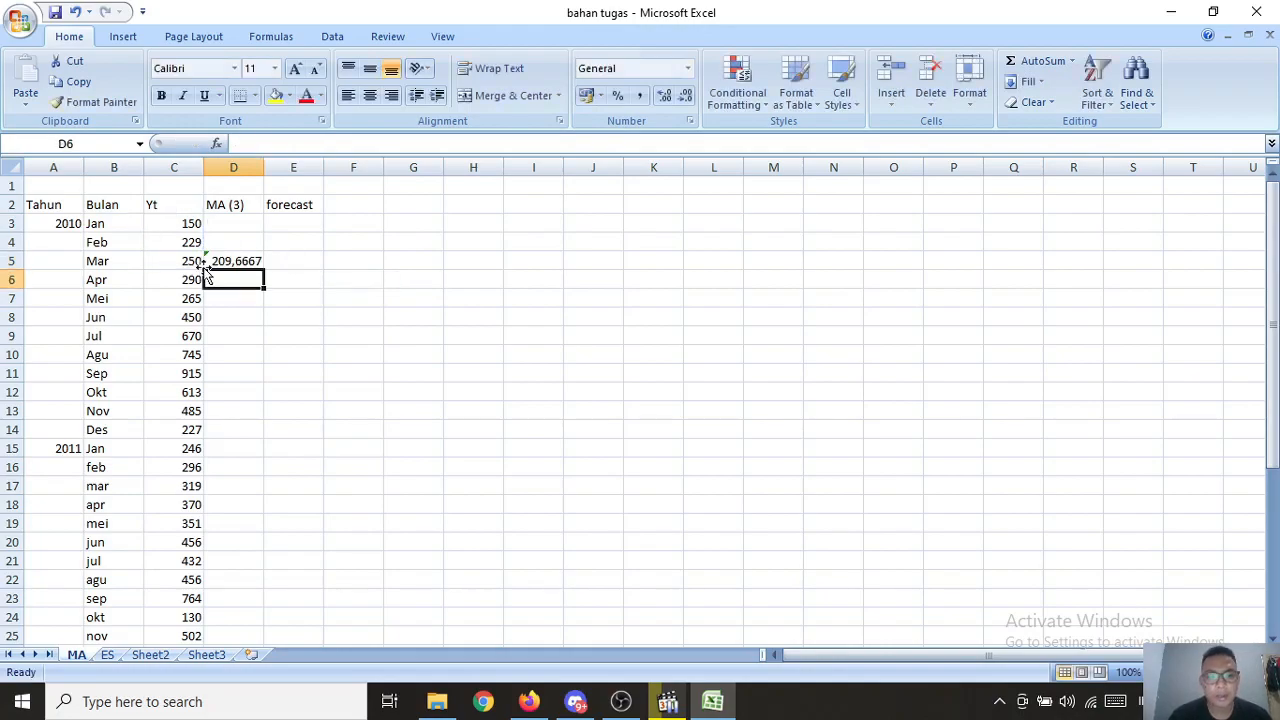
# Step: Fill the moving-average formula from D5 down the MA (3) column through D39
pyautogui.click(238, 260)
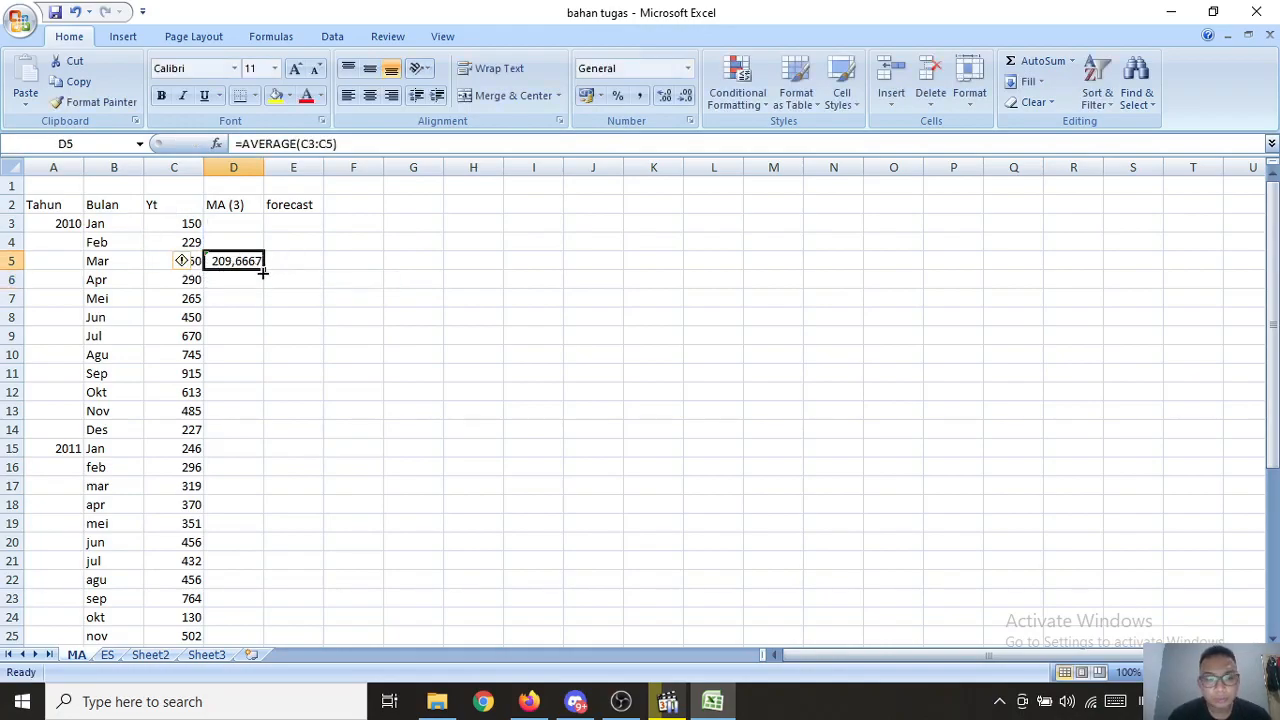
pyautogui.moveTo(262, 268); pyautogui.dragTo(245, 620)
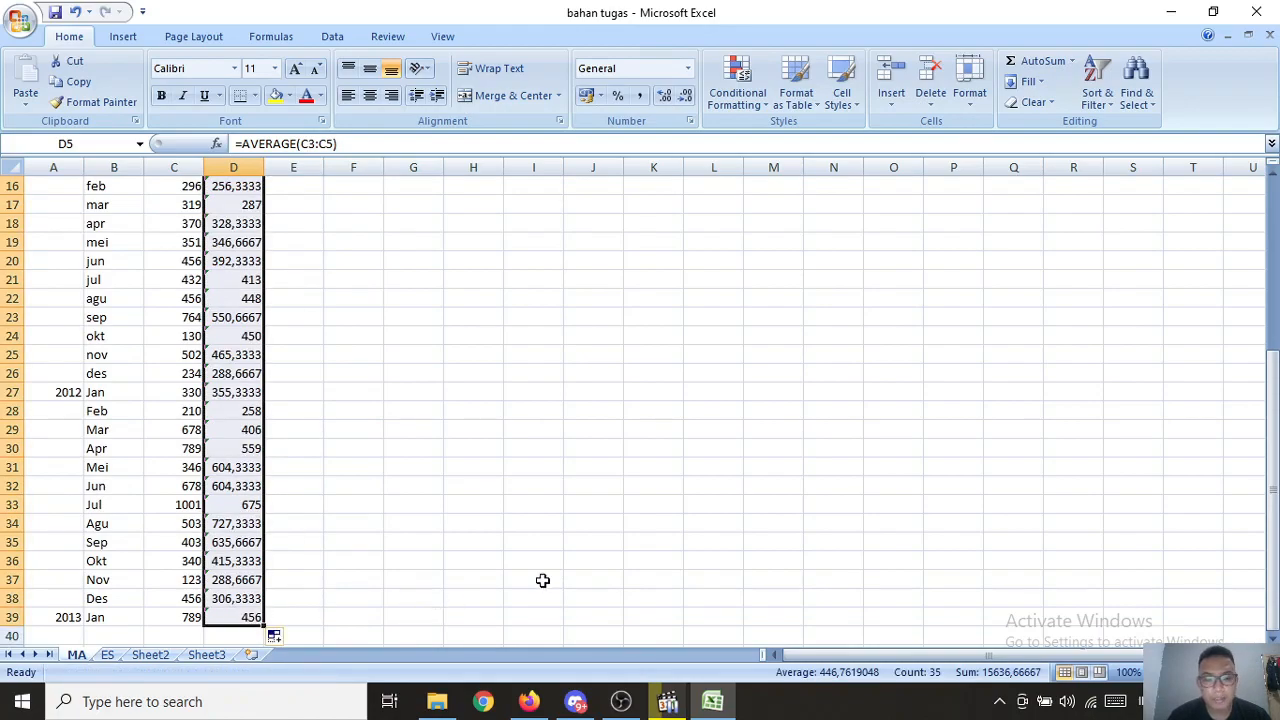
pyautogui.moveTo(1274, 500); pyautogui.dragTo(1275, 322)
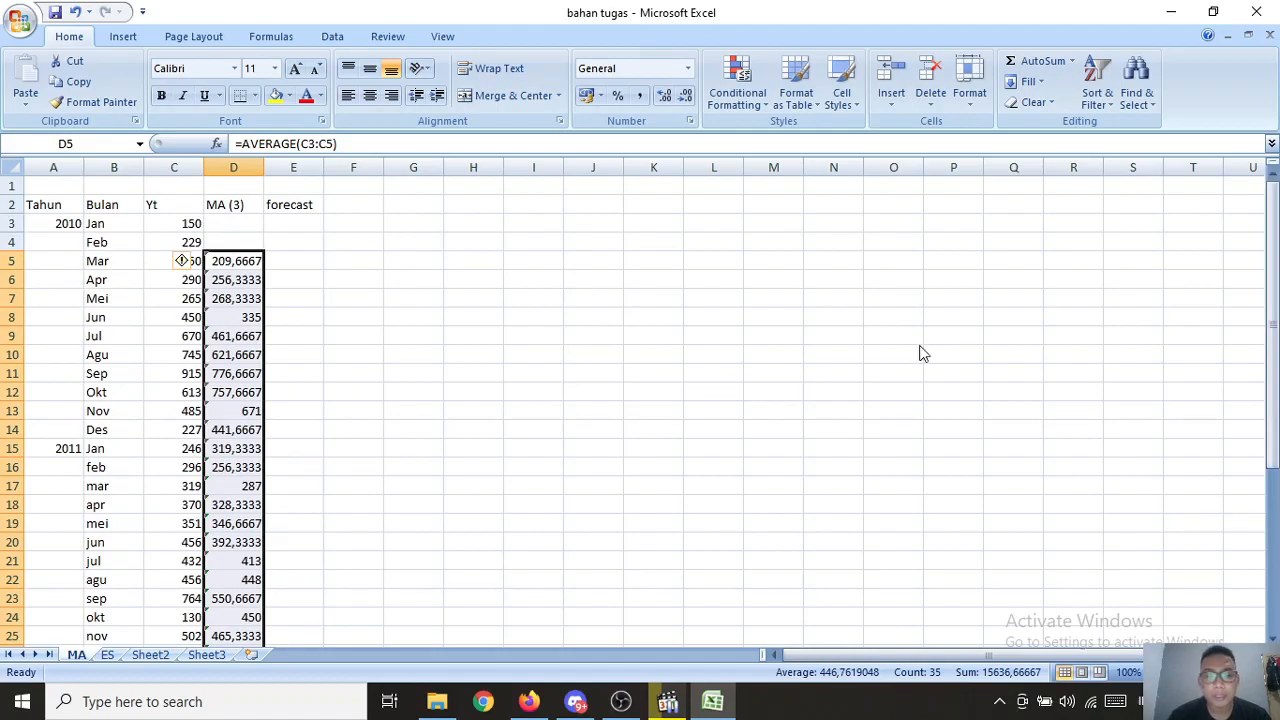
# Step: Enter =D5 in E6 as the first forecast and fill it down the forecast column through E39
pyautogui.click(292, 283)
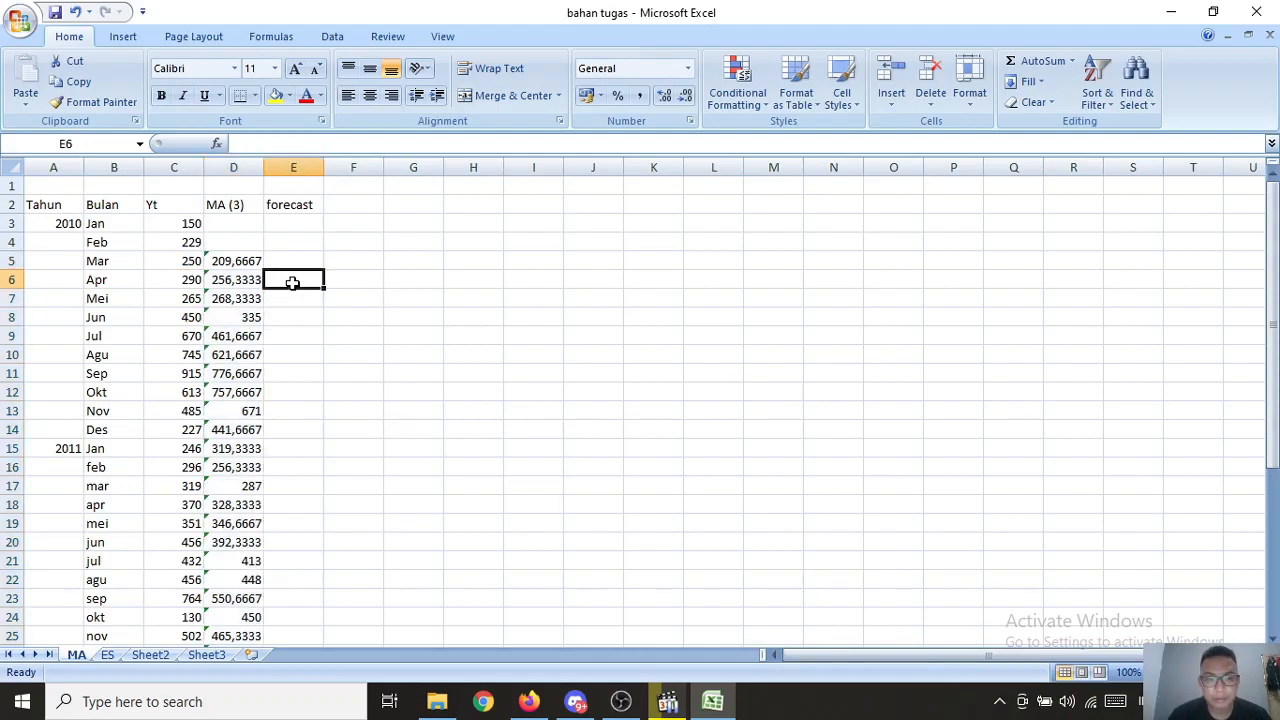
pyautogui.write('=')
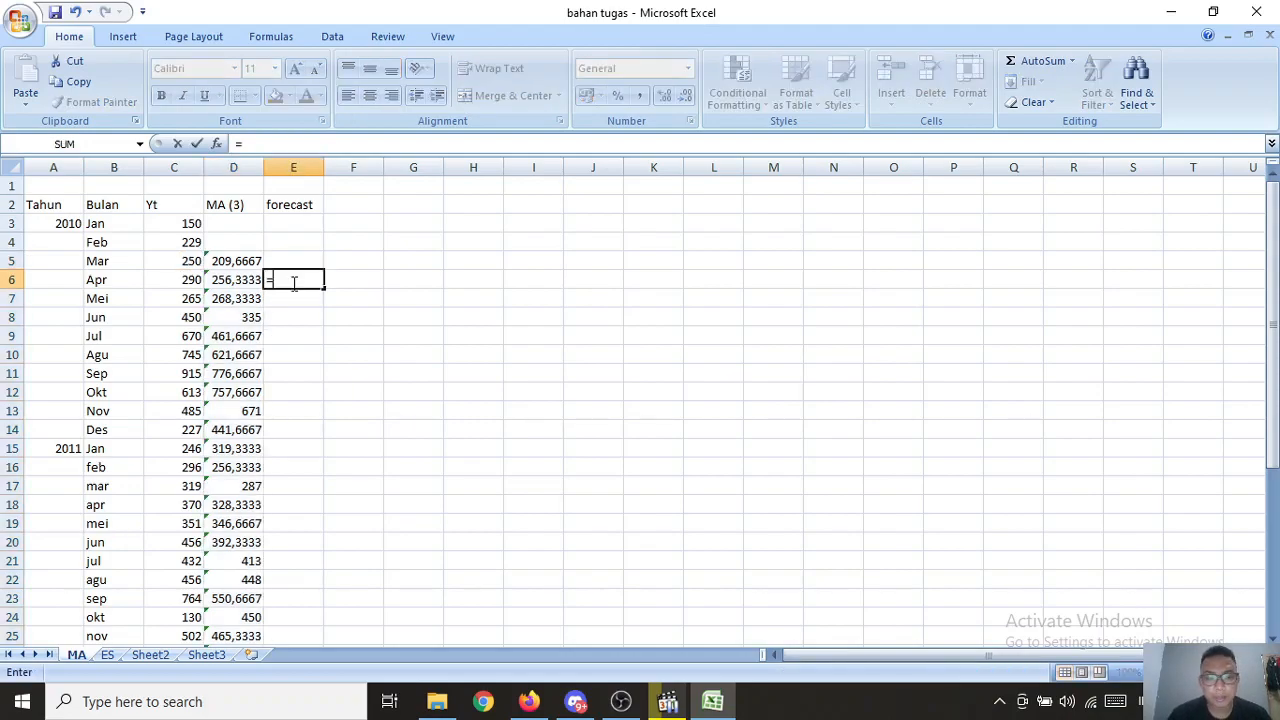
pyautogui.click(234, 260)
pyautogui.press('Return')
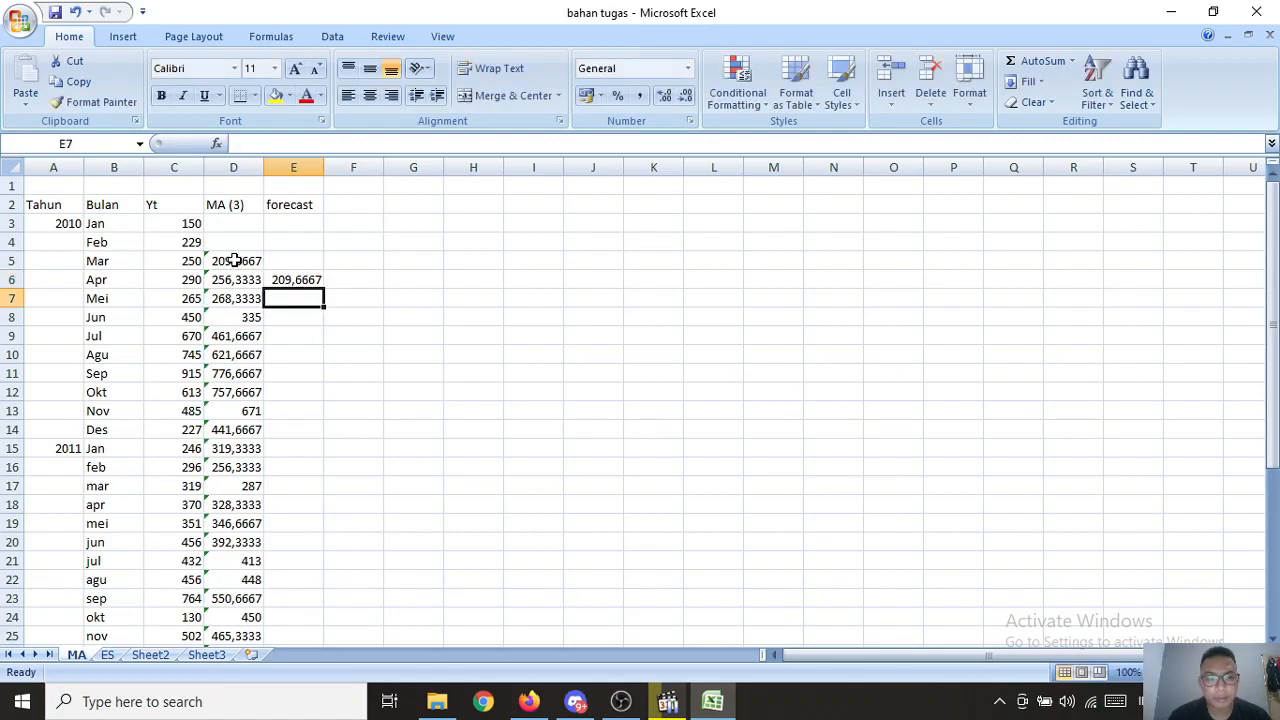
pyautogui.click(290, 280)
pyautogui.moveTo(323, 286); pyautogui.dragTo(314, 712)
pyautogui.moveTo(314, 662); pyautogui.dragTo(302, 616)
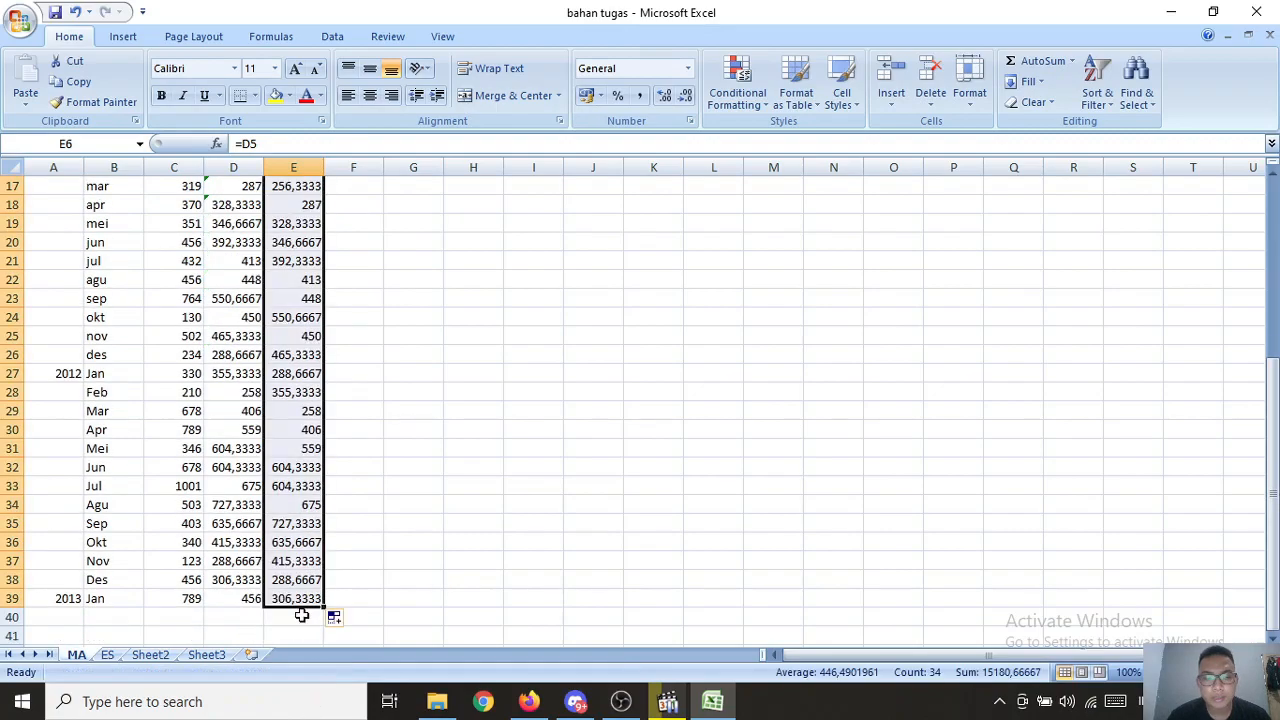
pyautogui.click(431, 204)
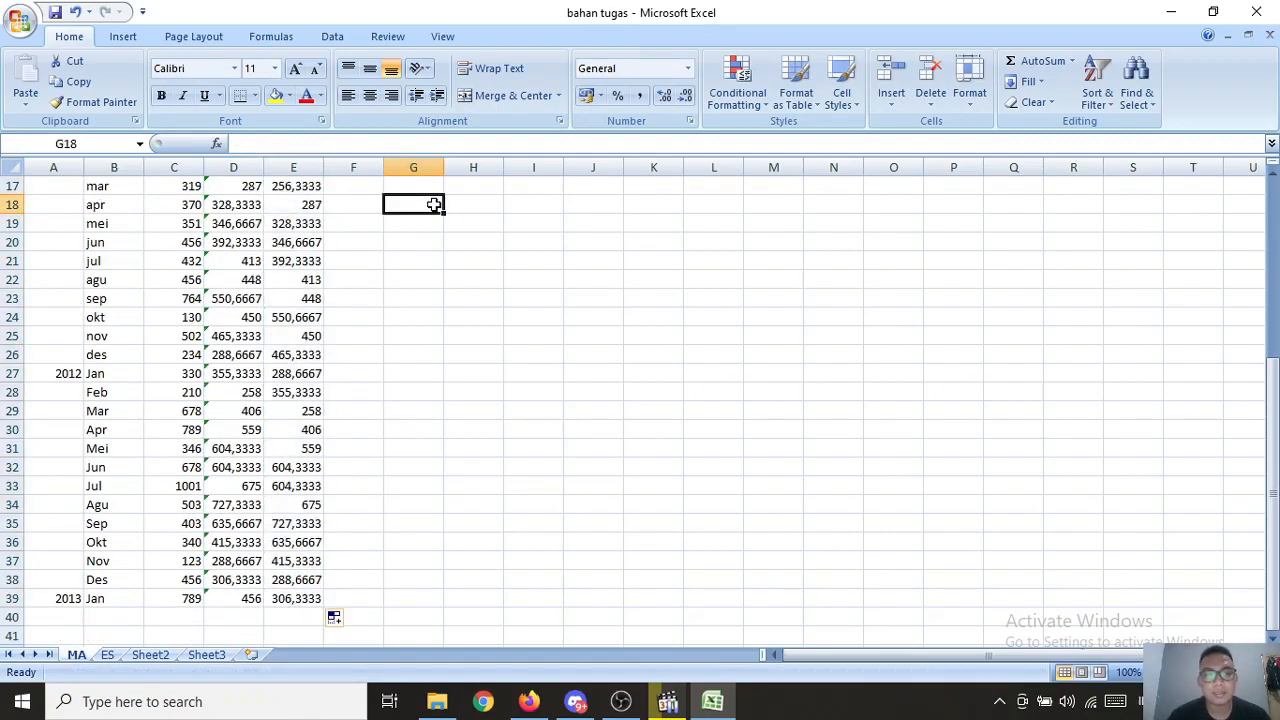
pyautogui.click(123, 37)
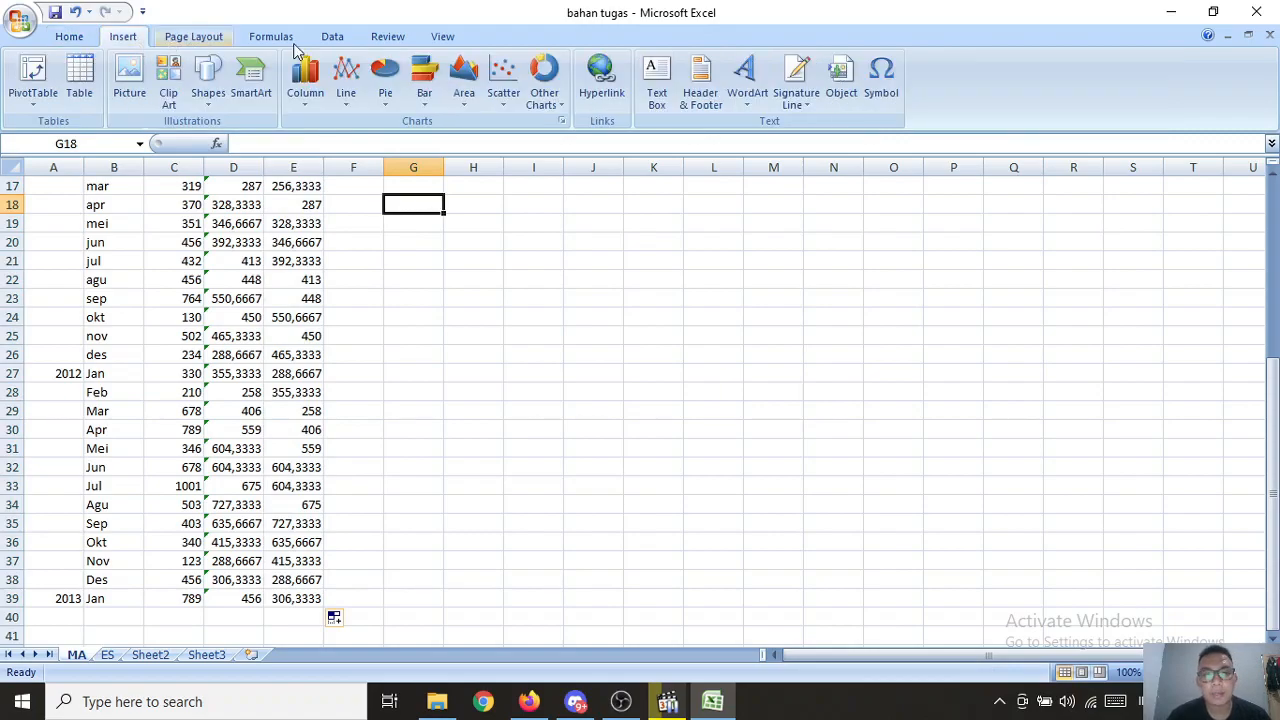
pyautogui.click(347, 96)
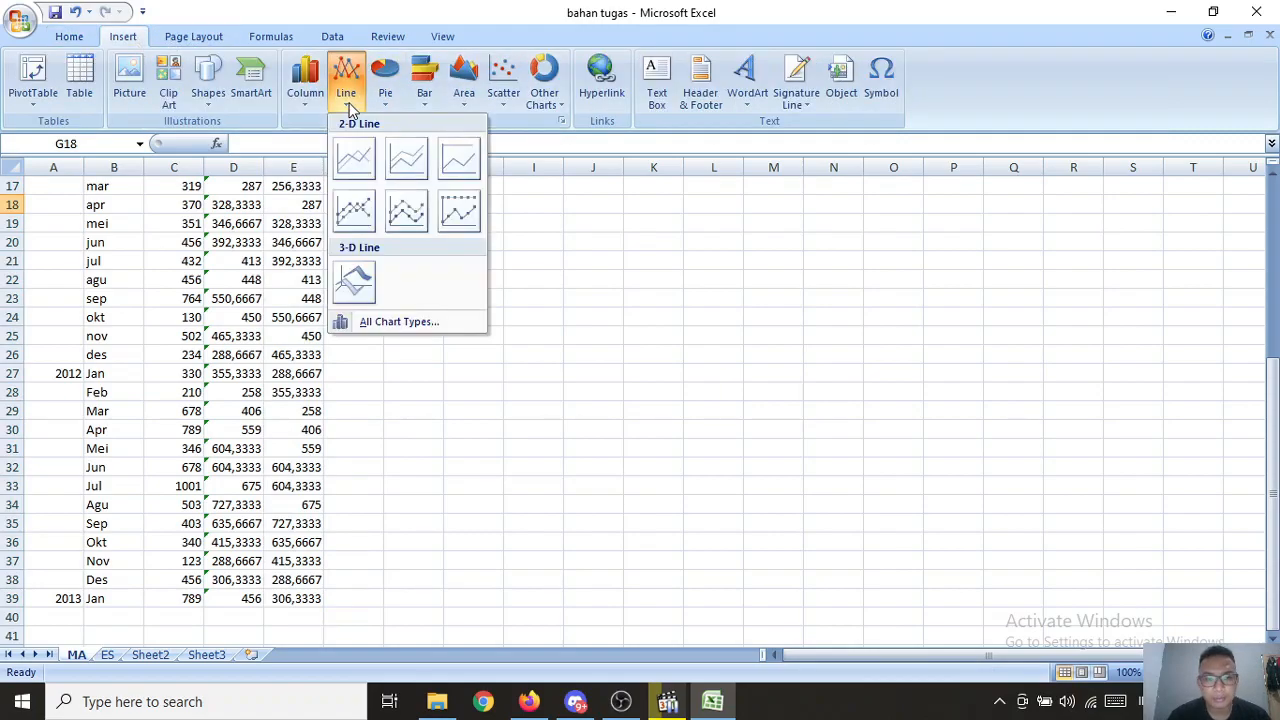
pyautogui.click(530, 223)
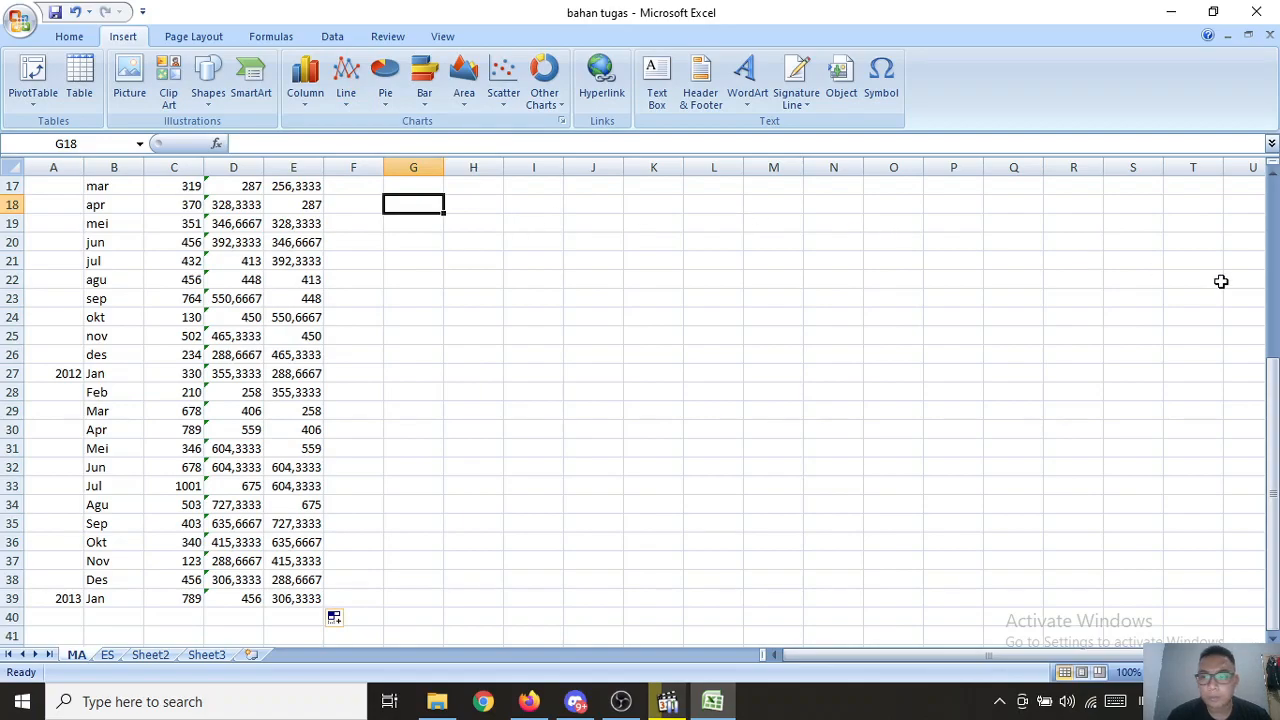
# Step: Insert a plain 2-D line chart from the whole data table A2:E39, including the headers
pyautogui.moveTo(1276, 460); pyautogui.dragTo(1273, 188)
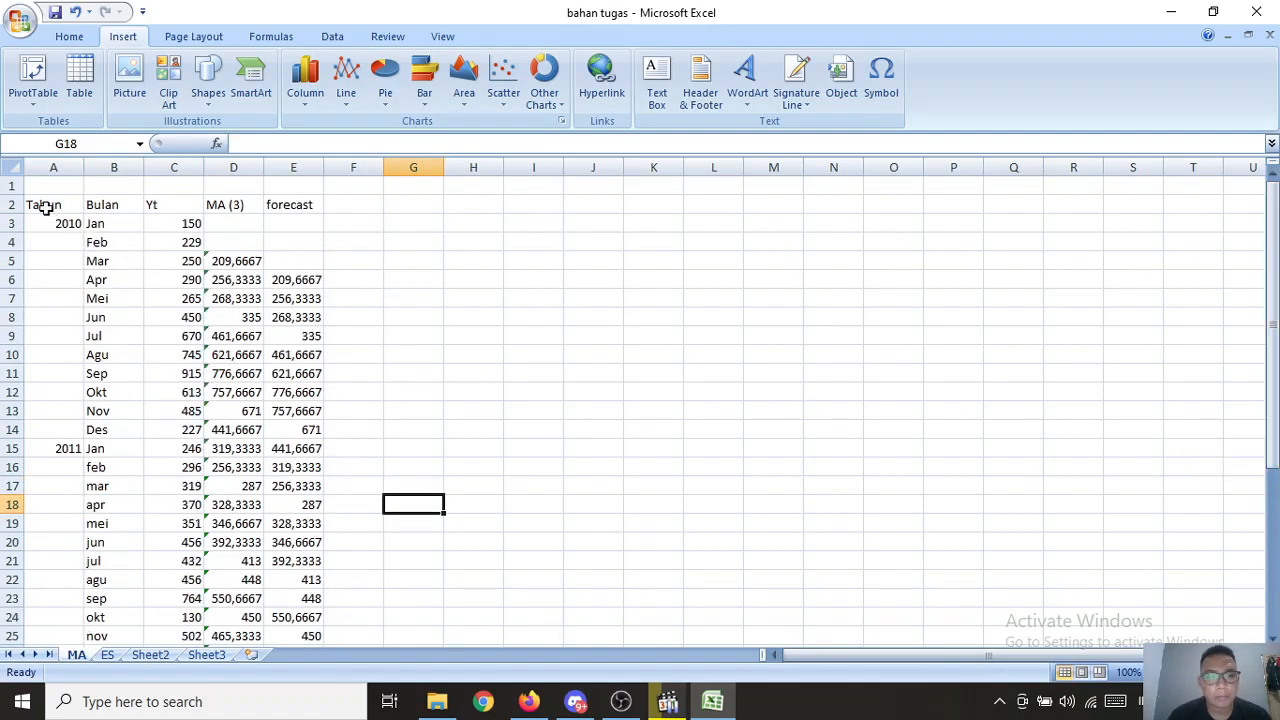
pyautogui.moveTo(44, 207); pyautogui.dragTo(306, 600)
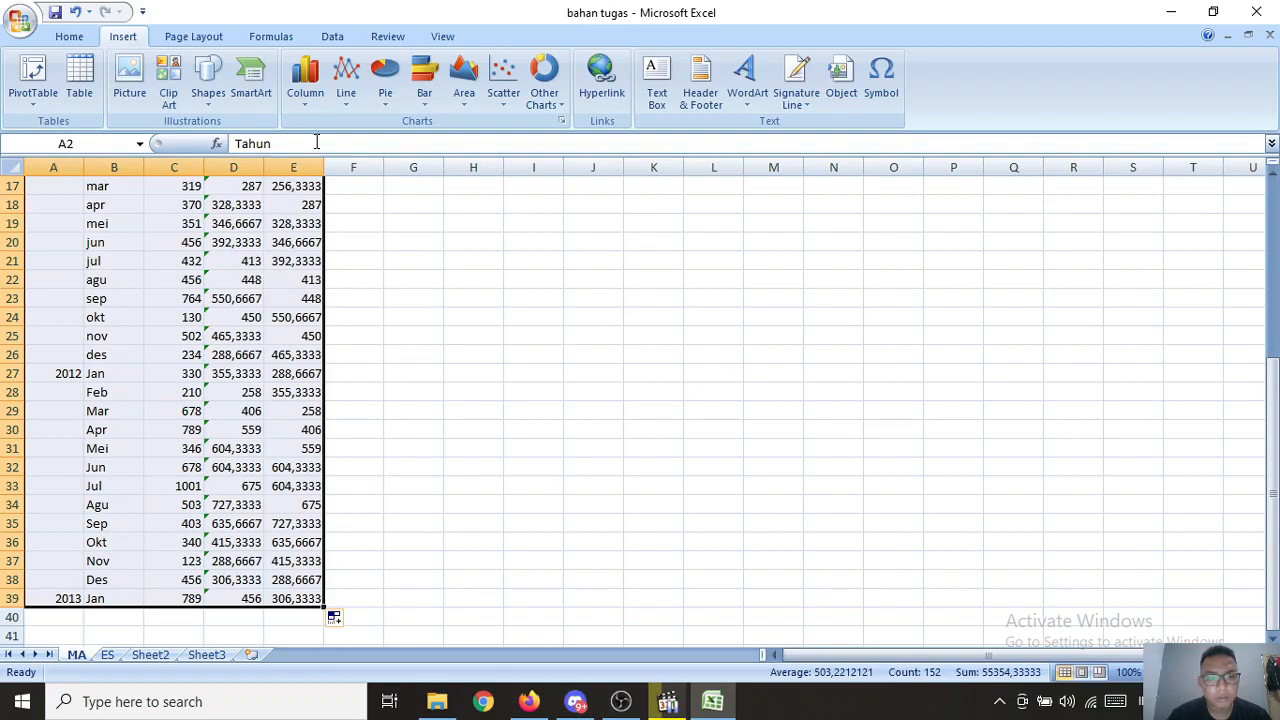
pyautogui.click(348, 88)
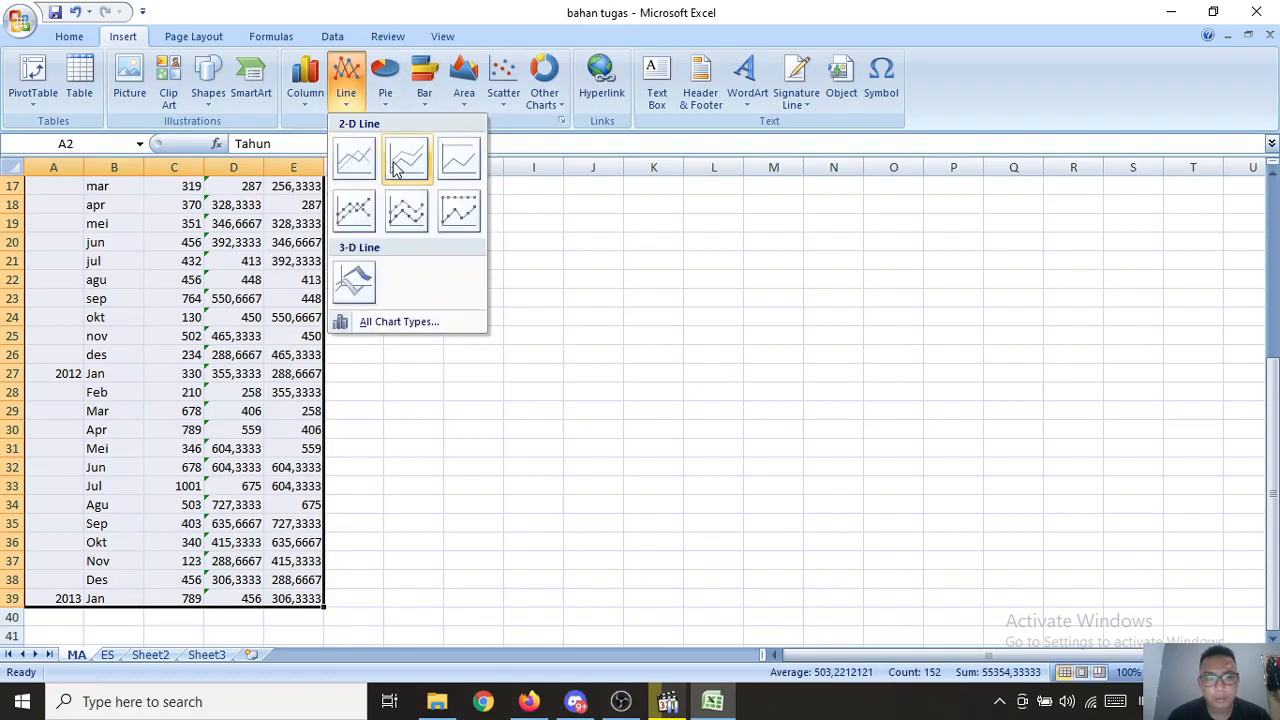
pyautogui.click(363, 168)
pyautogui.click(355, 157)
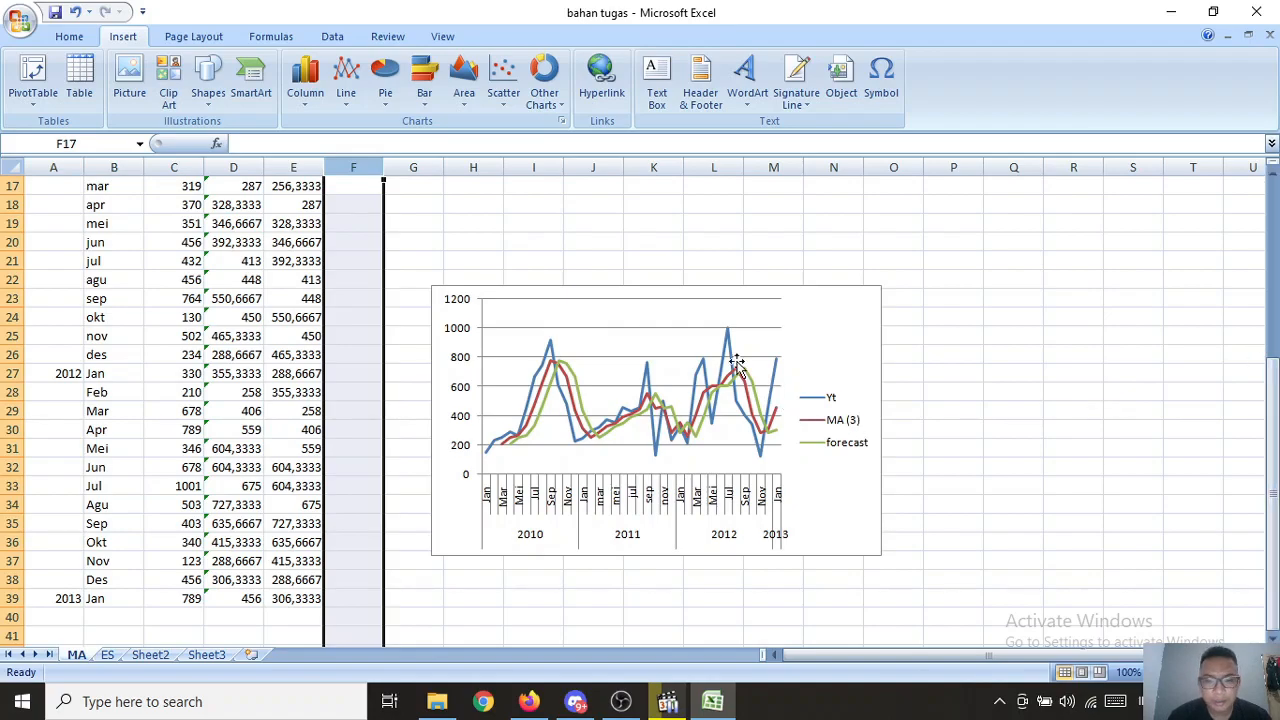
# Step: Move the line chart up beside the data table so it covers about rows 9 to 23
pyautogui.scroll(1, 700, 350)
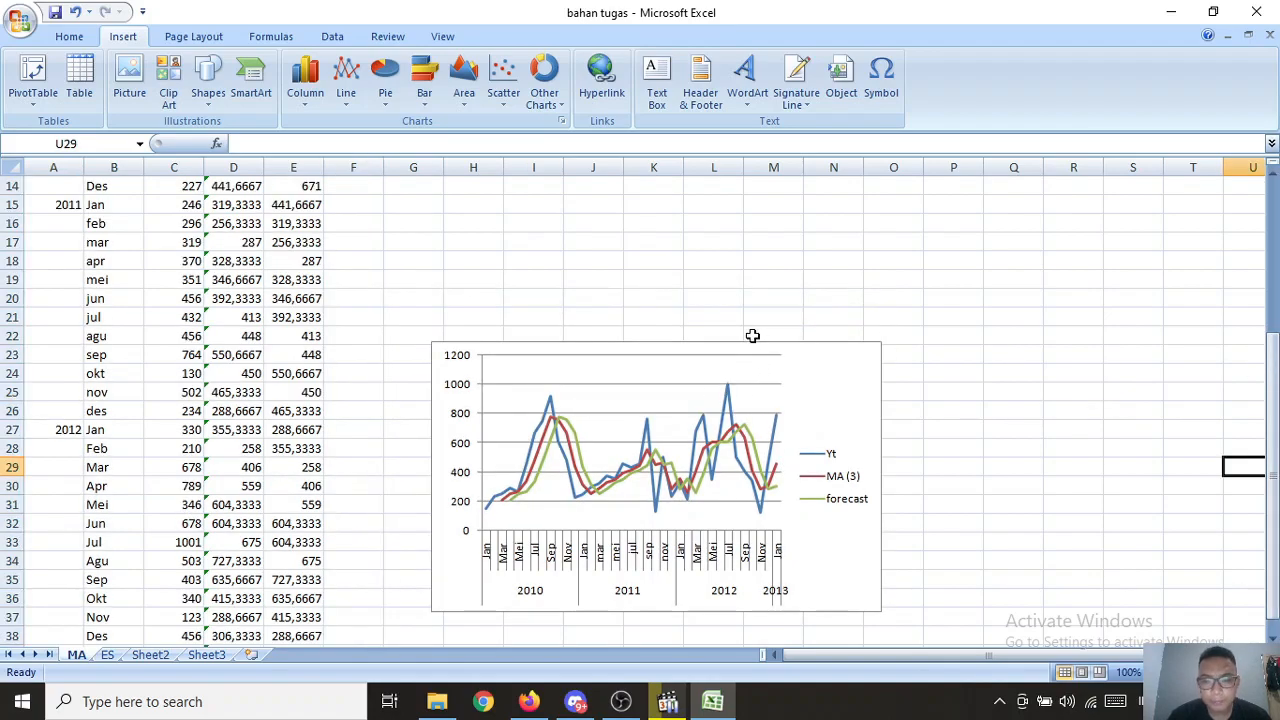
pyautogui.click(705, 342)
pyautogui.moveTo(705, 338); pyautogui.dragTo(697, 221)
pyautogui.moveTo(1273, 441); pyautogui.dragTo(1273, 348)
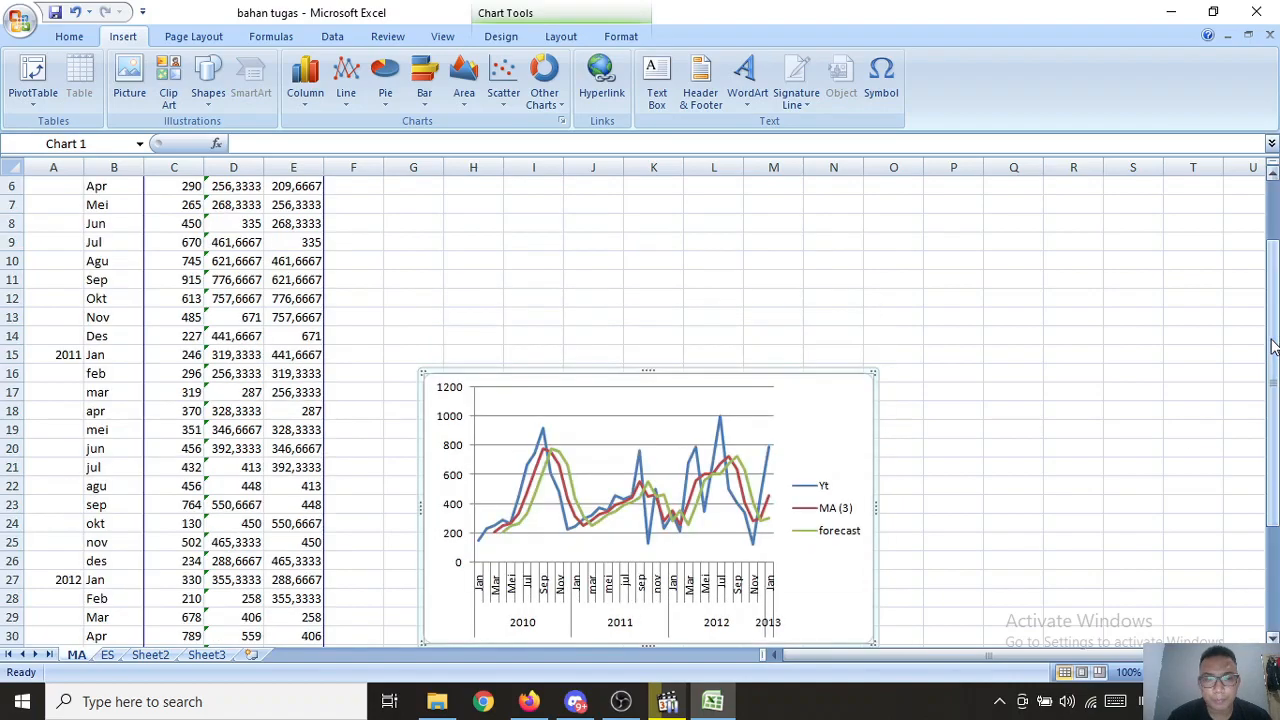
pyautogui.moveTo(686, 373); pyautogui.dragTo(663, 235)
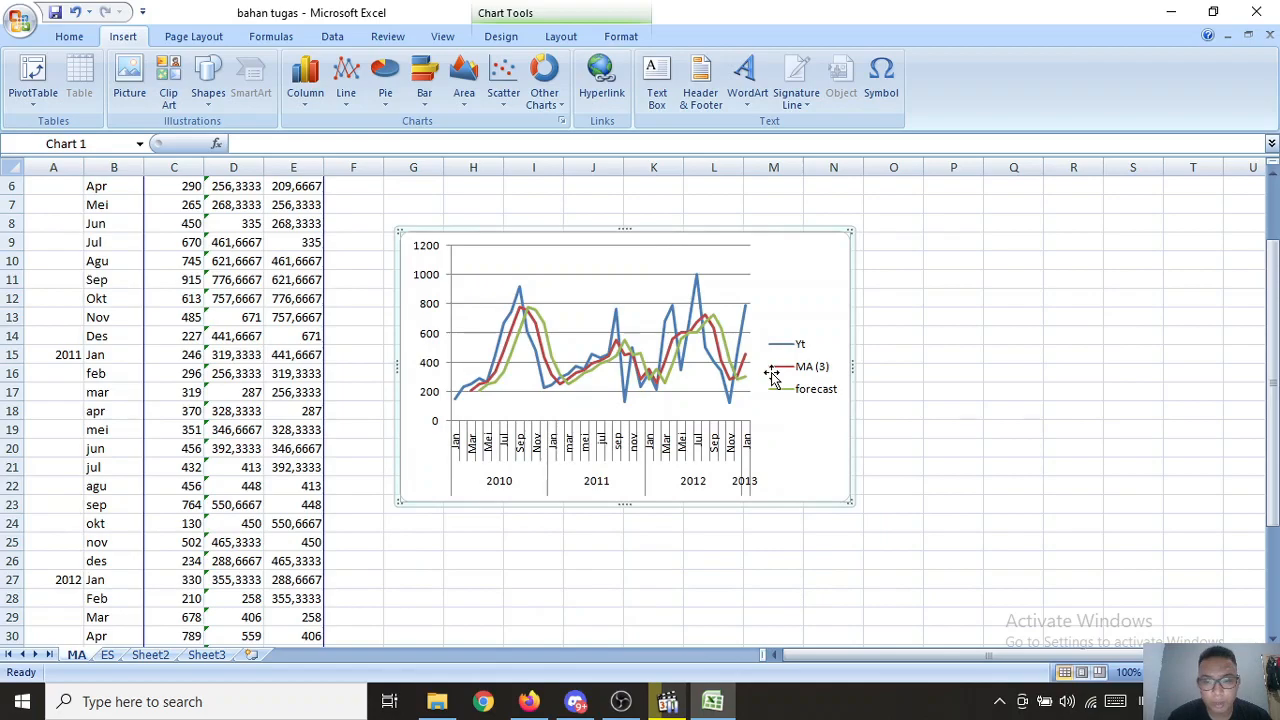
pyautogui.moveTo(737, 378)
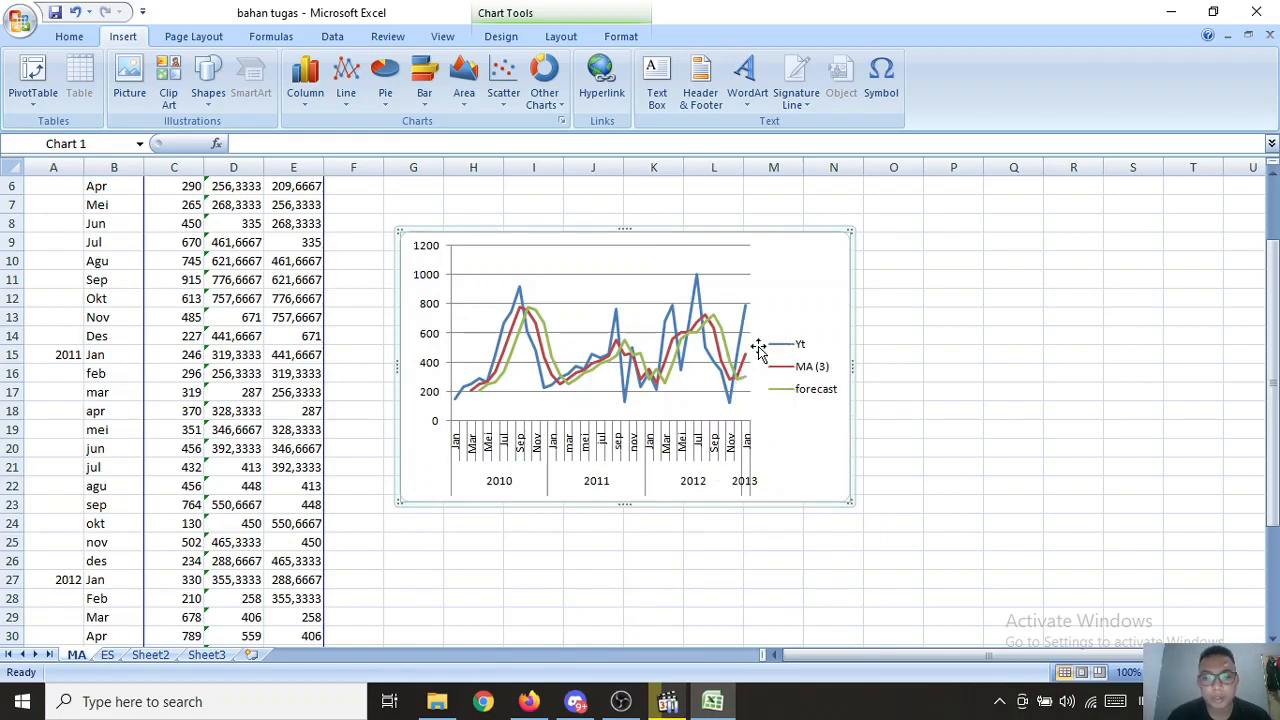
pyautogui.moveTo(1272, 390); pyautogui.dragTo(1272, 330)
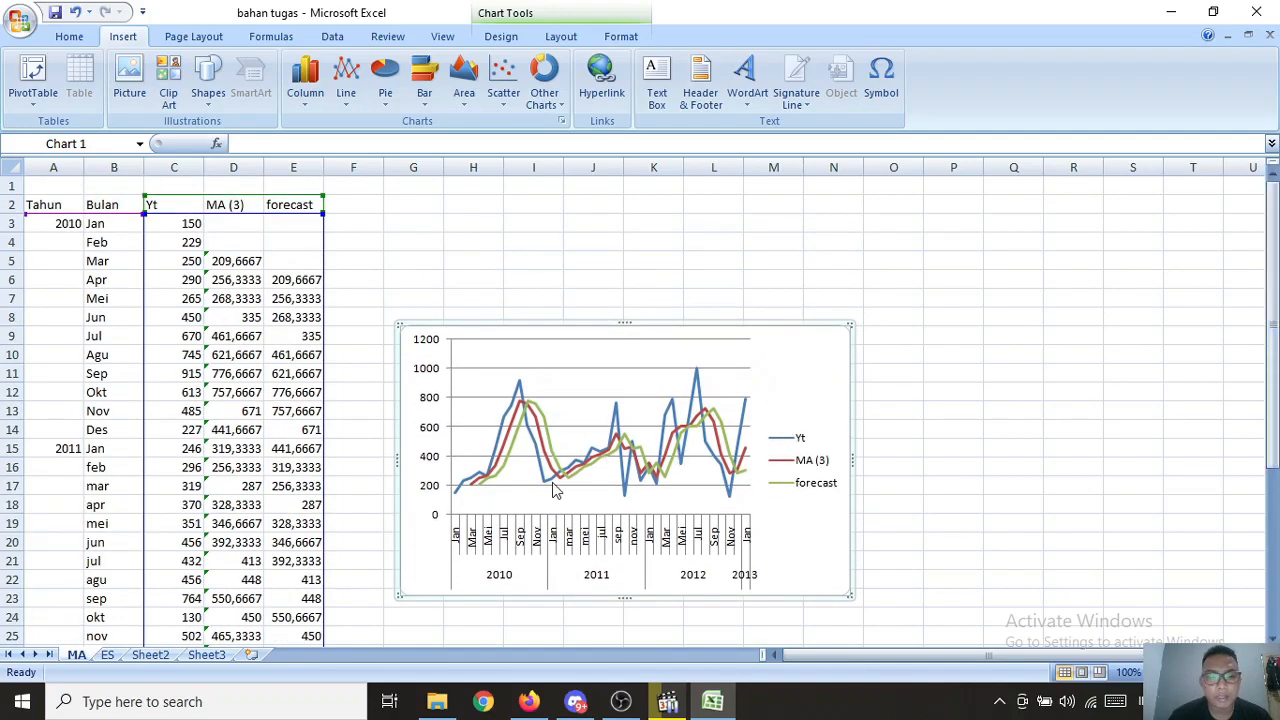
# Step: Find the gretl application through the Windows search and launch it
pyautogui.click(276, 705)
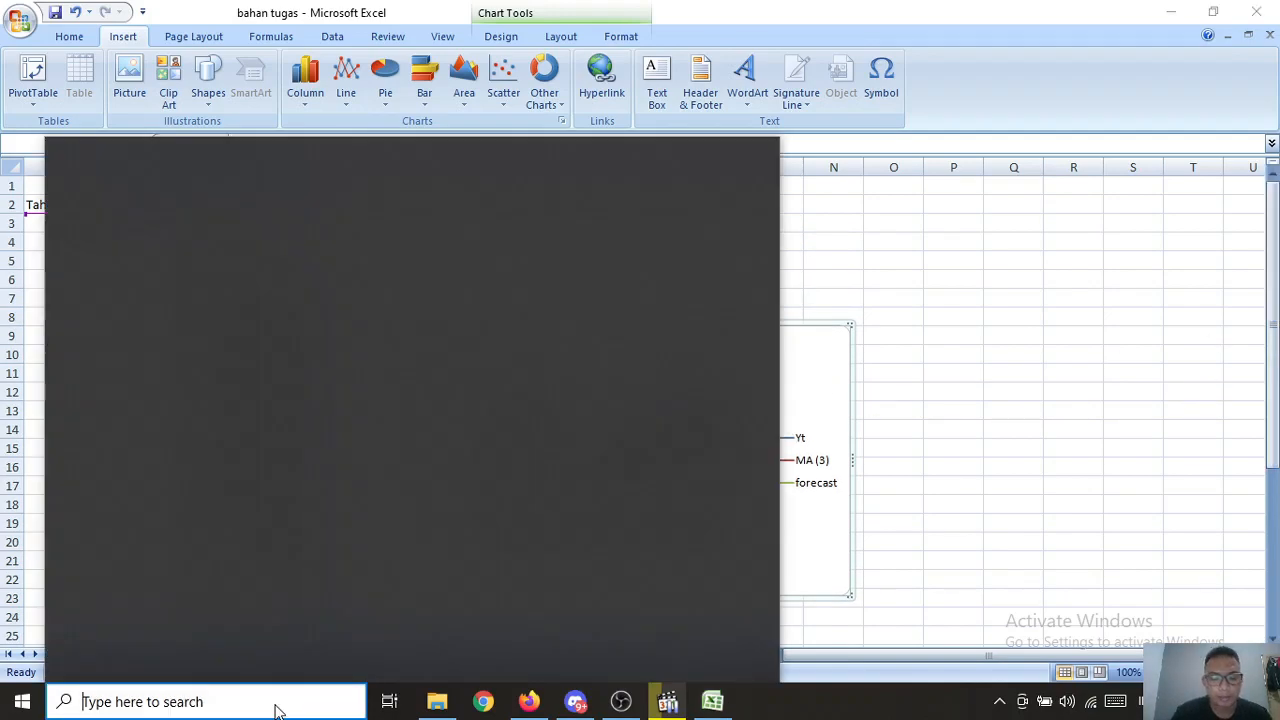
pyautogui.write('gre')
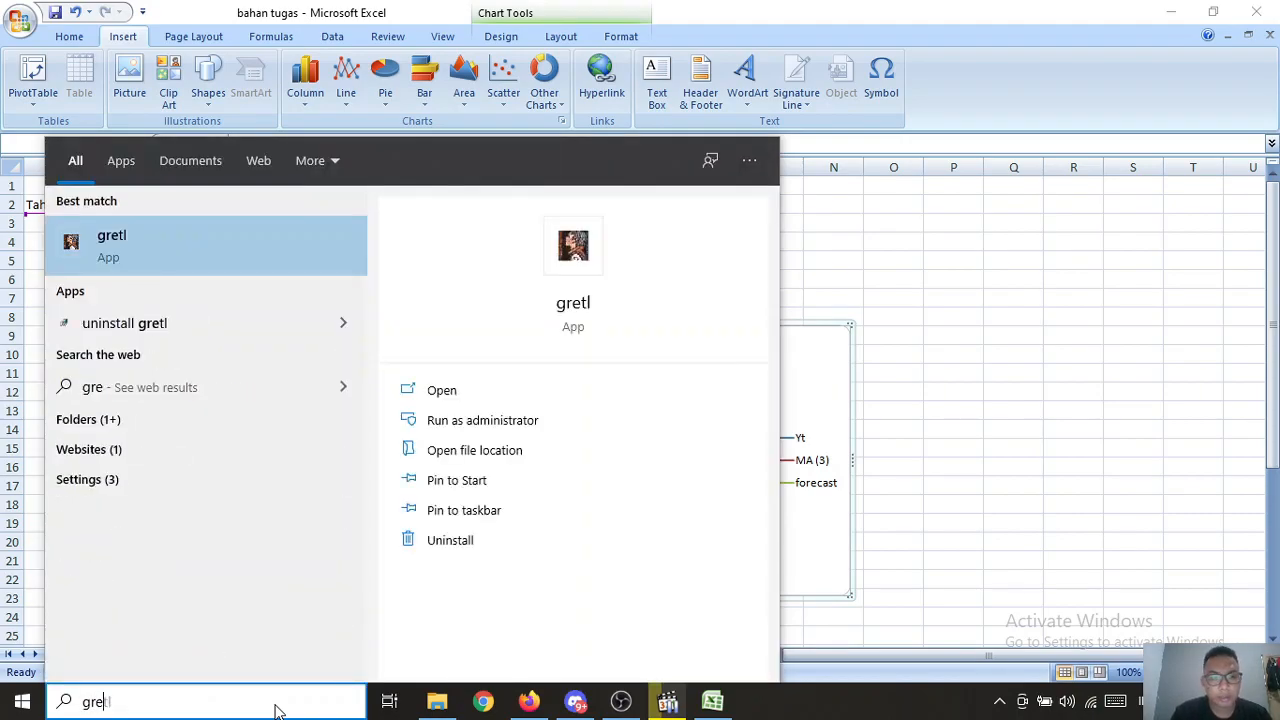
pyautogui.click(122, 239)
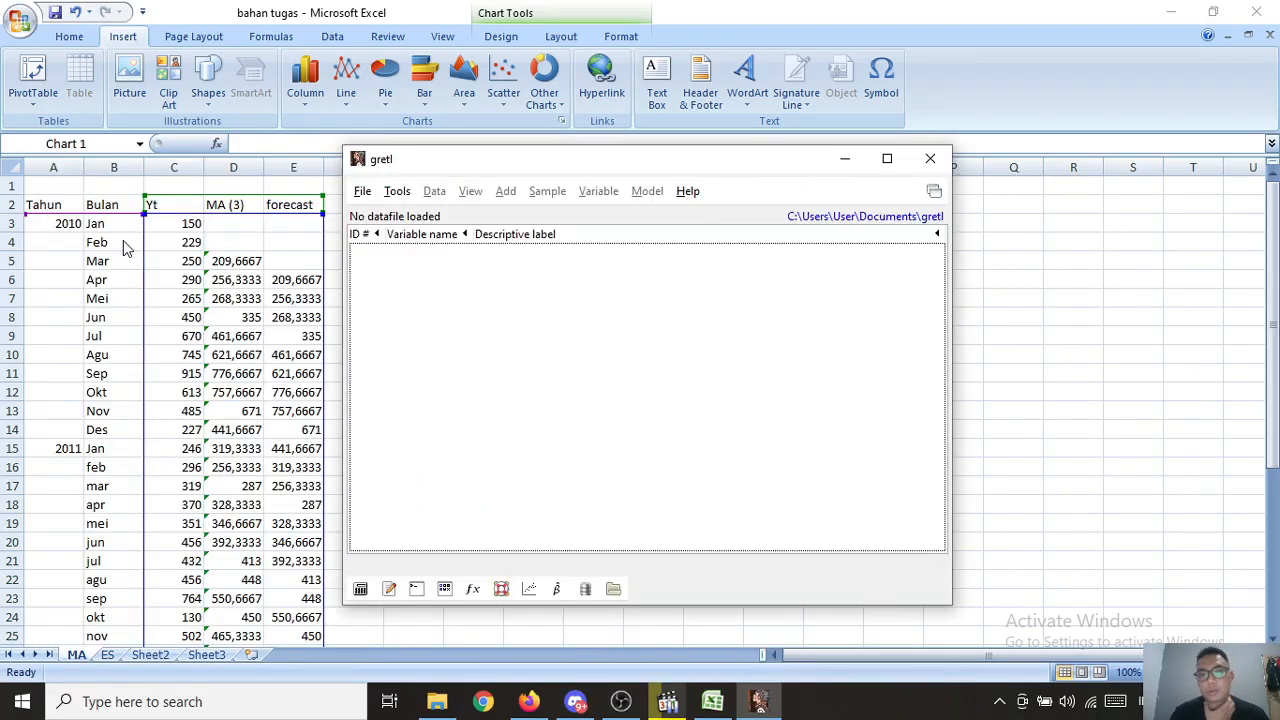
# Step: Open the Excel workbook bahan tugas.xlsx from the Data (D:) drive as a user data file, filtering for Excel files (*.xlsx)
pyautogui.click(362, 192)
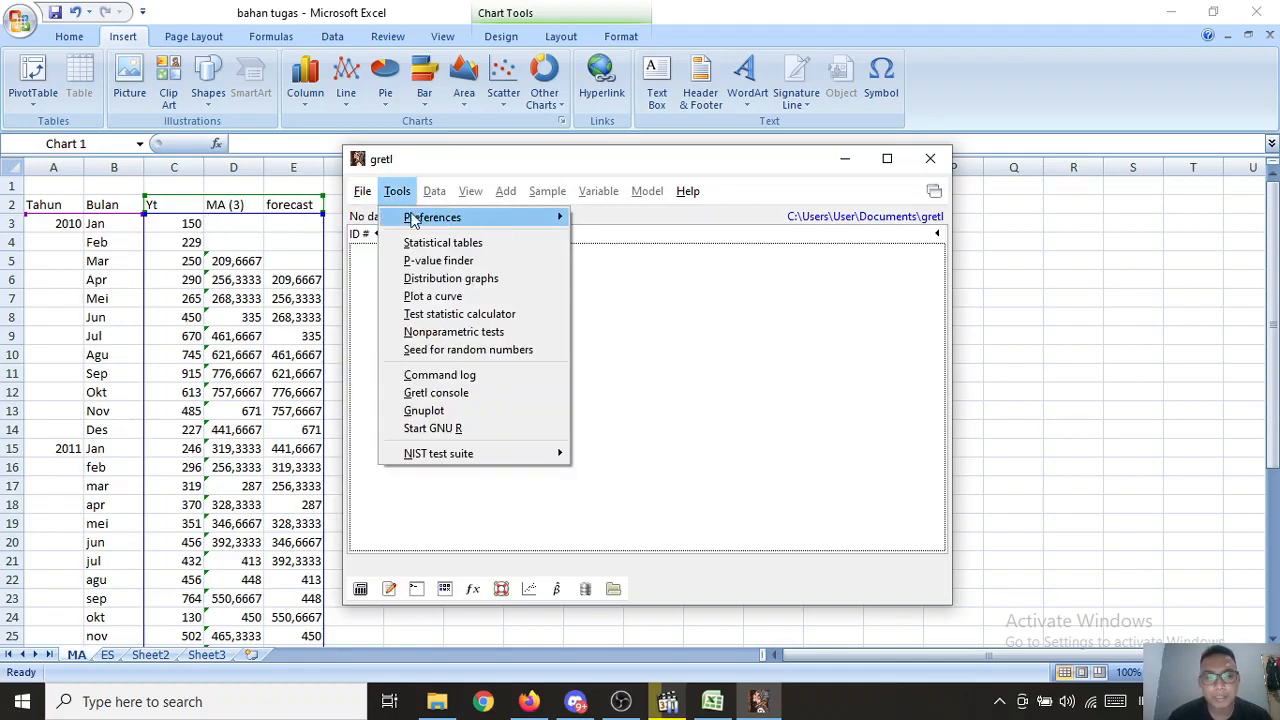
pyautogui.moveTo(385, 220)
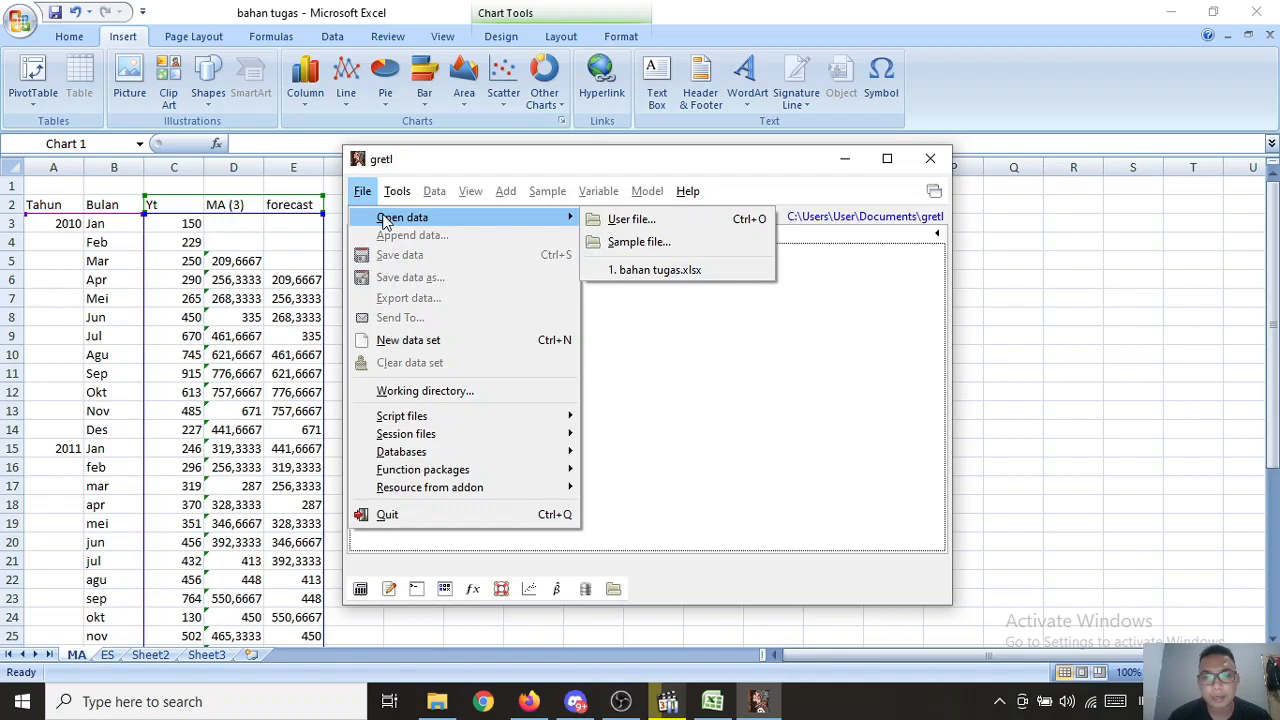
pyautogui.click(604, 220)
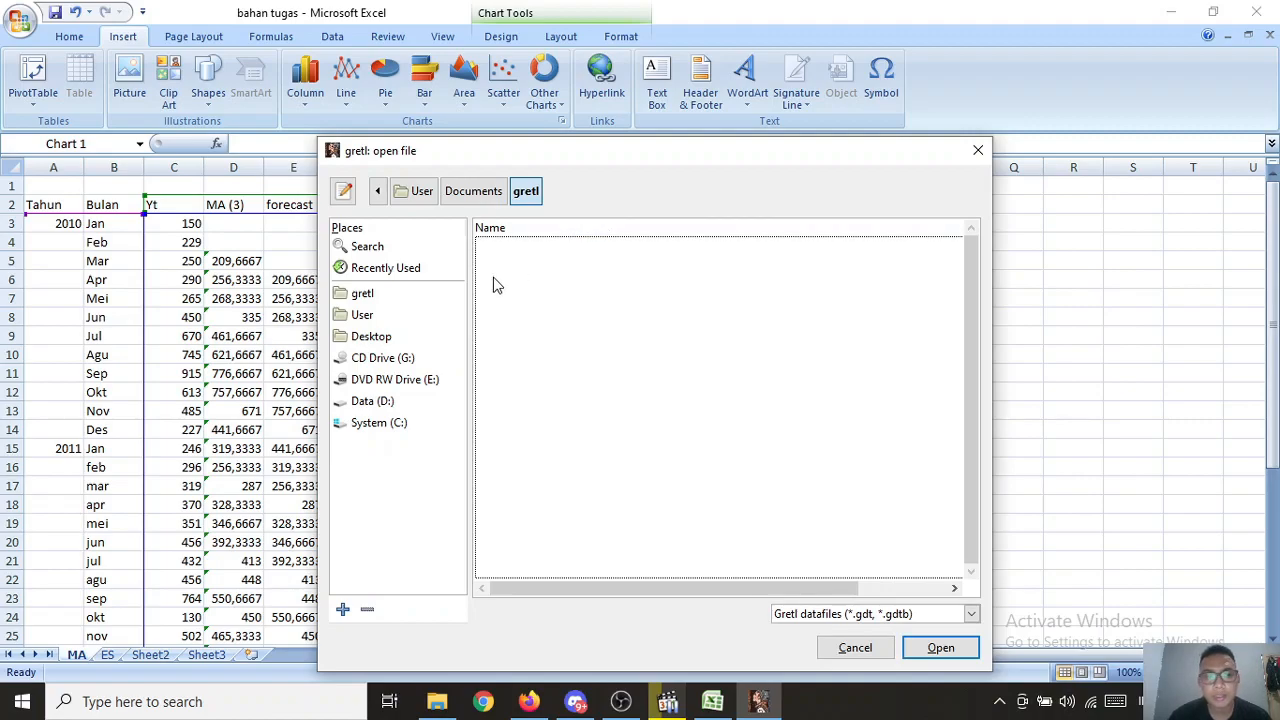
pyautogui.click(378, 404)
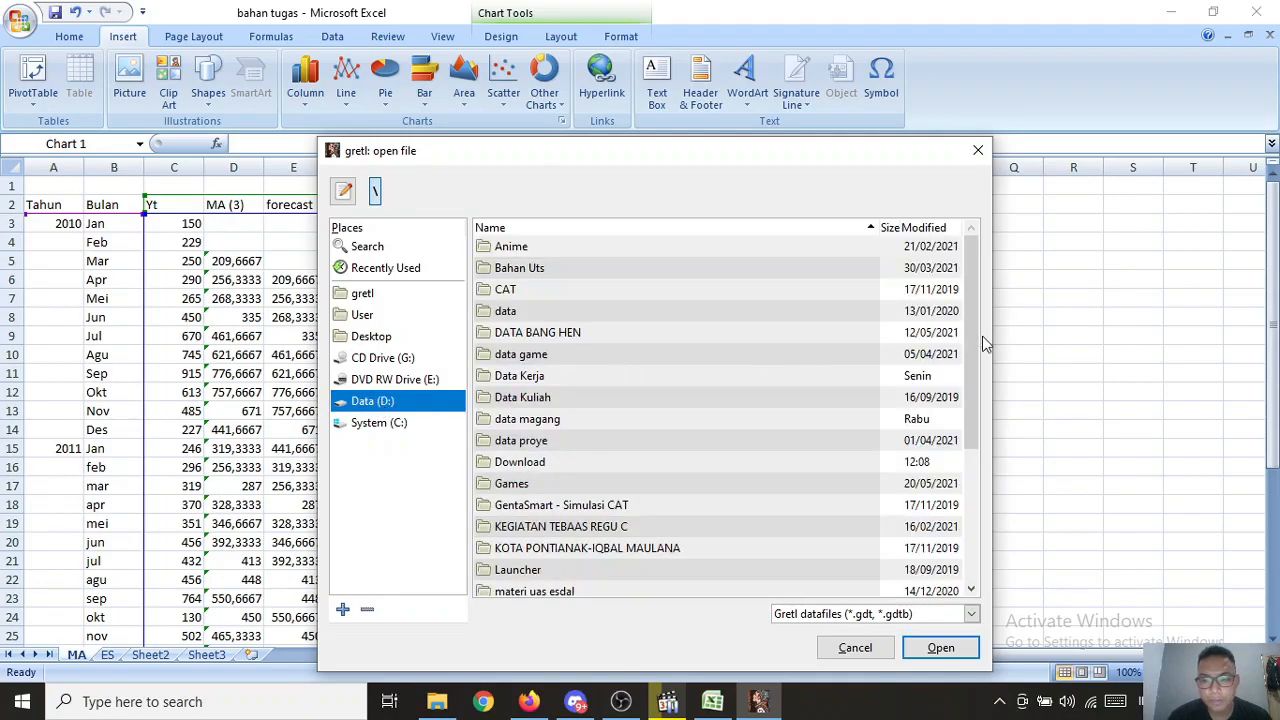
pyautogui.click(971, 614)
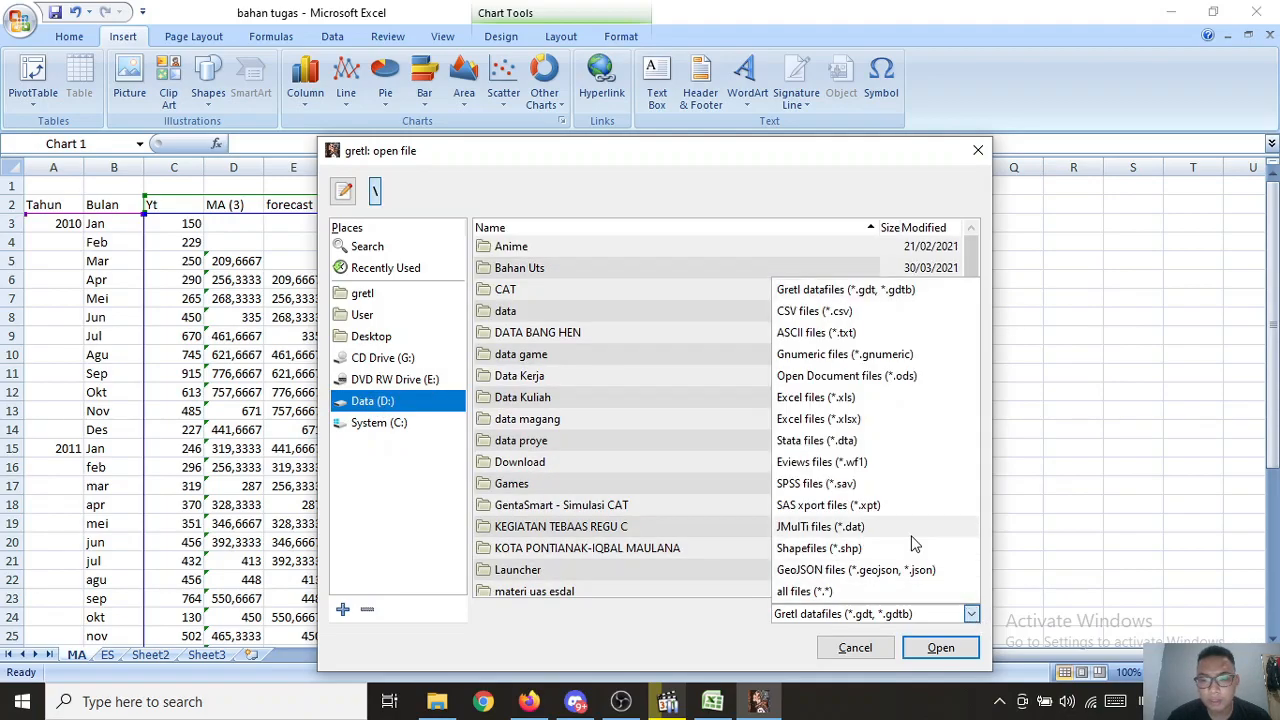
pyautogui.click(830, 419)
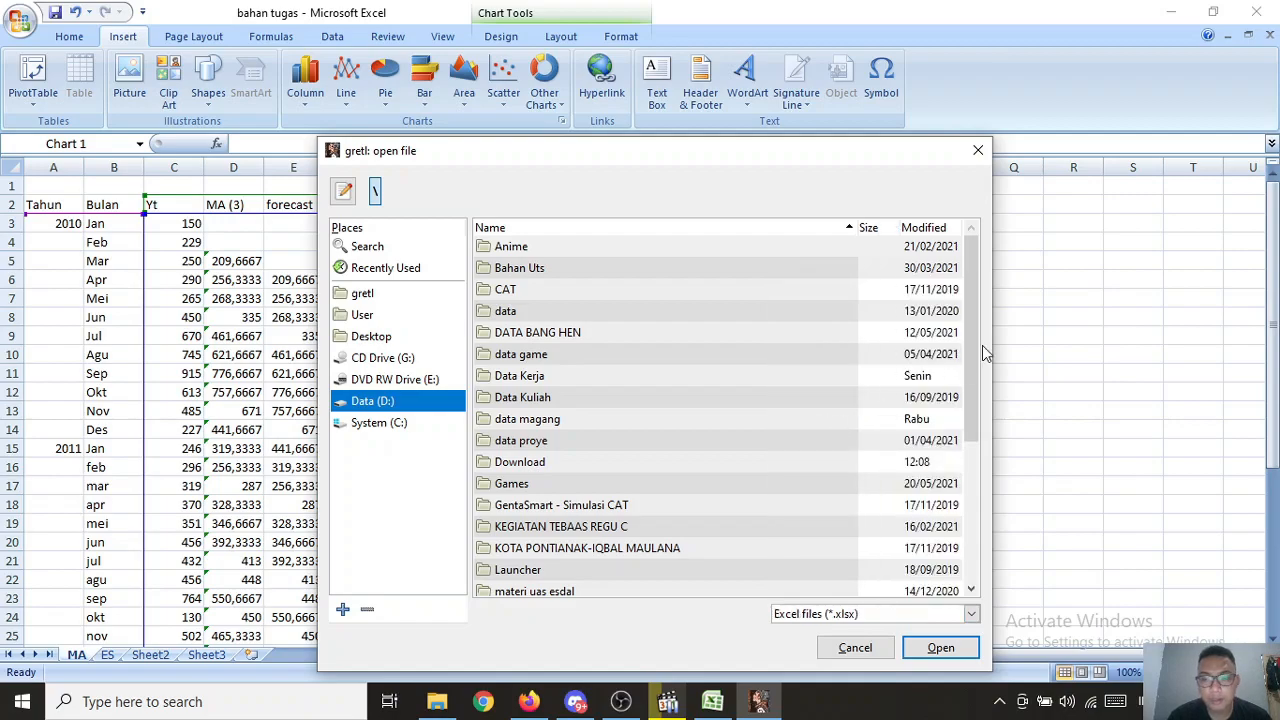
pyautogui.moveTo(967, 352); pyautogui.dragTo(971, 517)
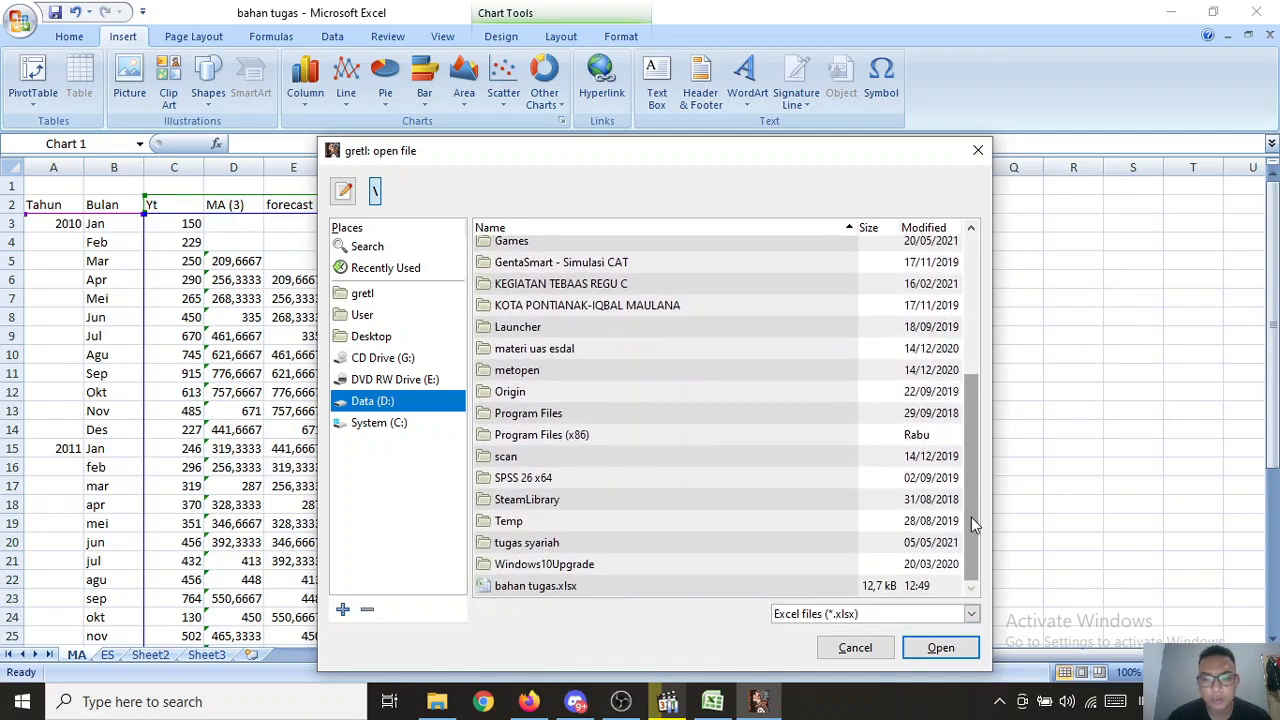
pyautogui.click(575, 592)
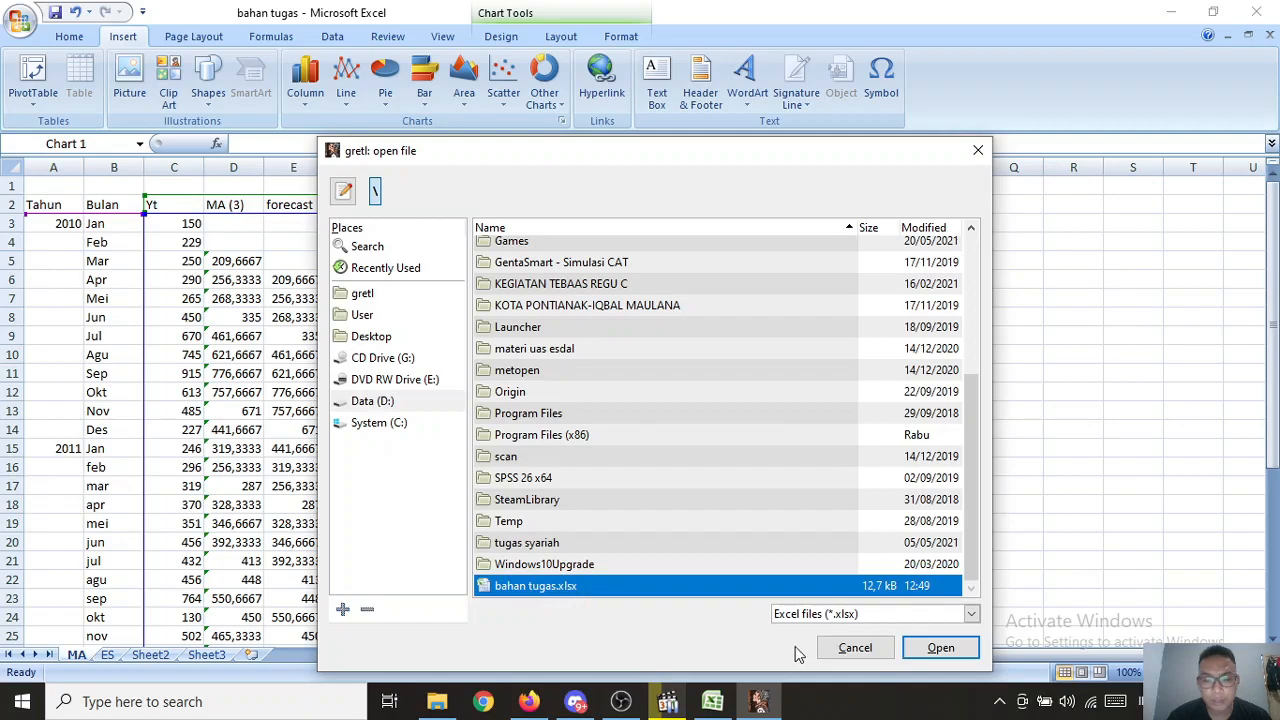
pyautogui.click(945, 649)
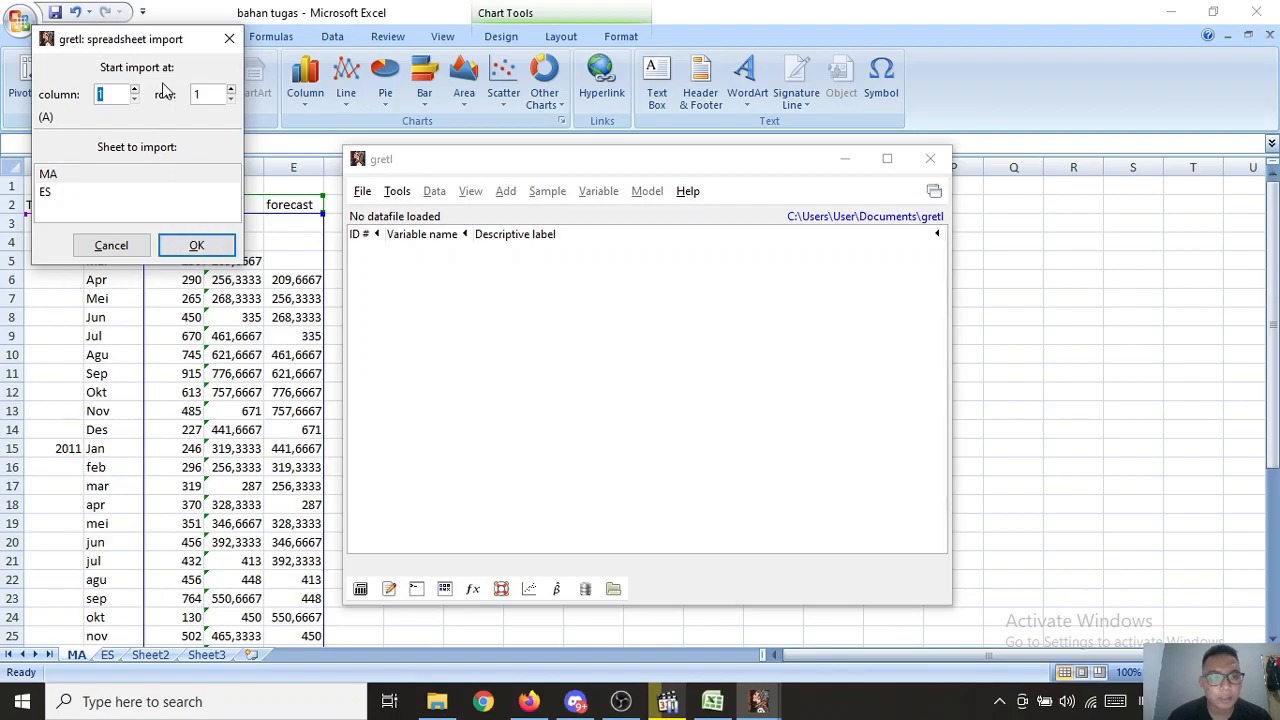
# Step: Import the MA sheet of the workbook, starting at row 2 and the Yt column
pyautogui.moveTo(165, 46); pyautogui.dragTo(612, 137)
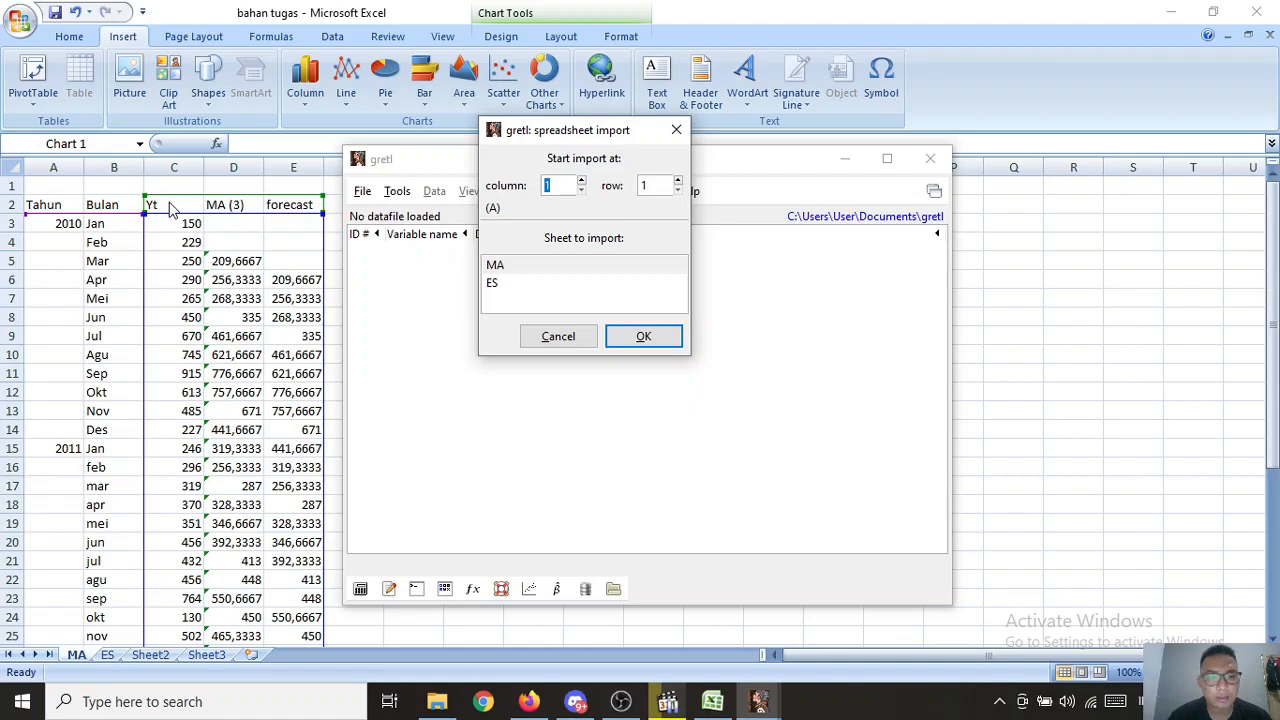
pyautogui.click(582, 181)
pyautogui.click(582, 183)
pyautogui.click(678, 192)
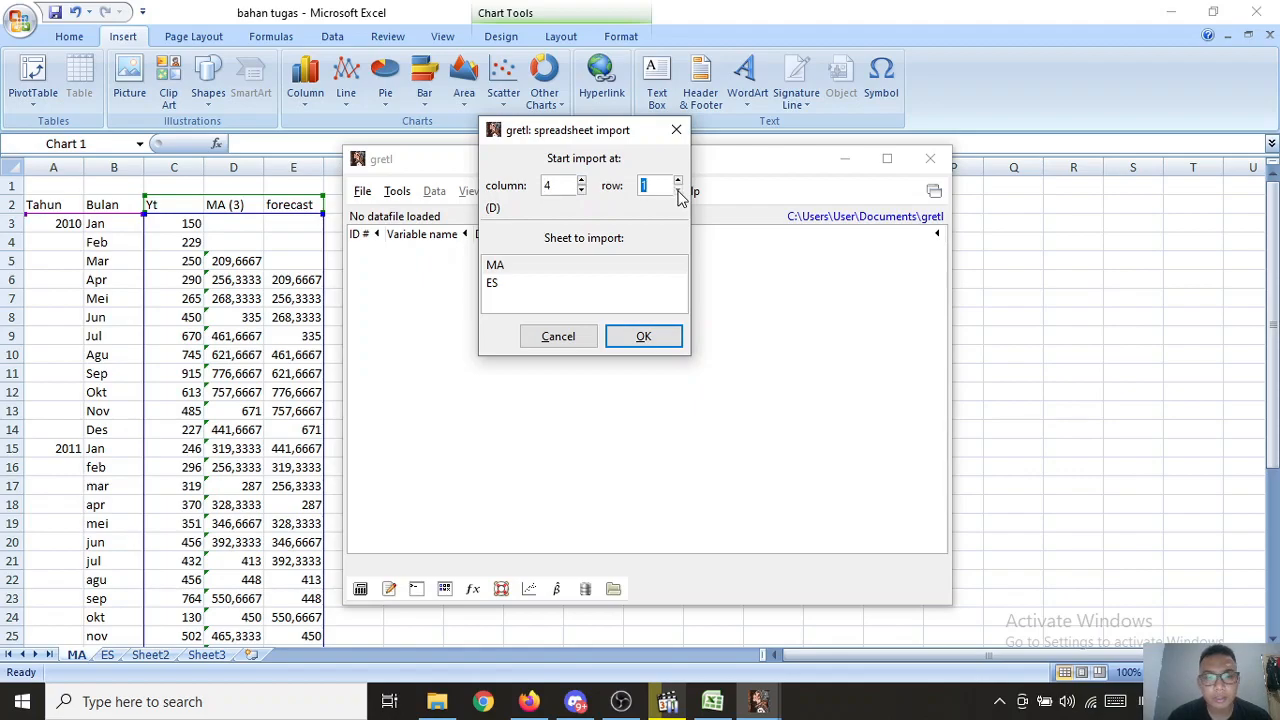
pyautogui.click(678, 183)
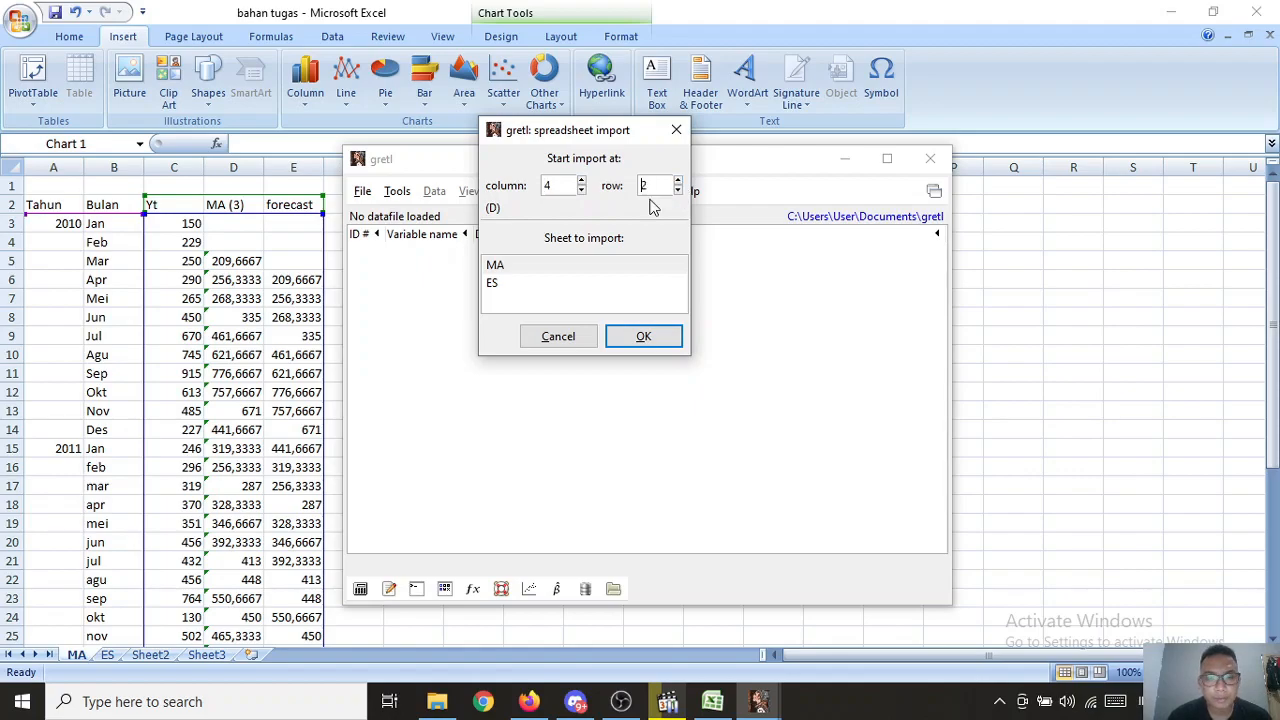
pyautogui.click(648, 336)
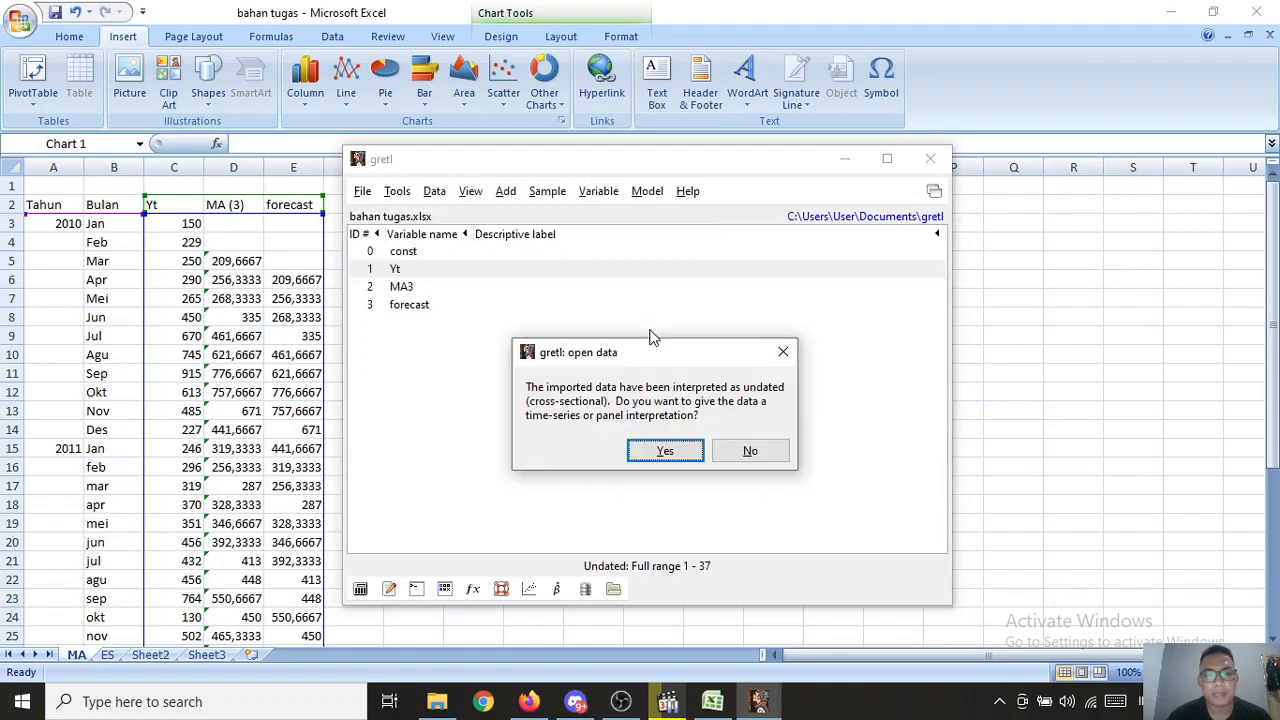
# Step: Give the imported data a time series structure with monthly frequency
pyautogui.click(666, 453)
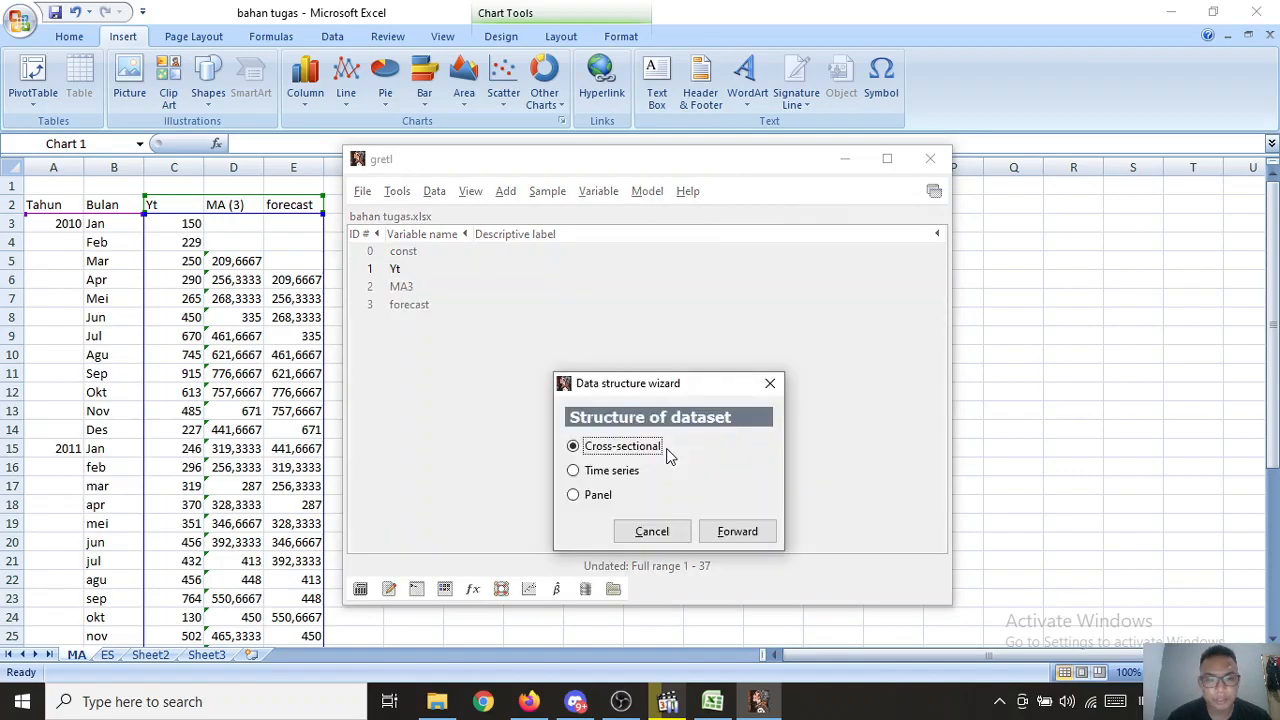
pyautogui.click(592, 478)
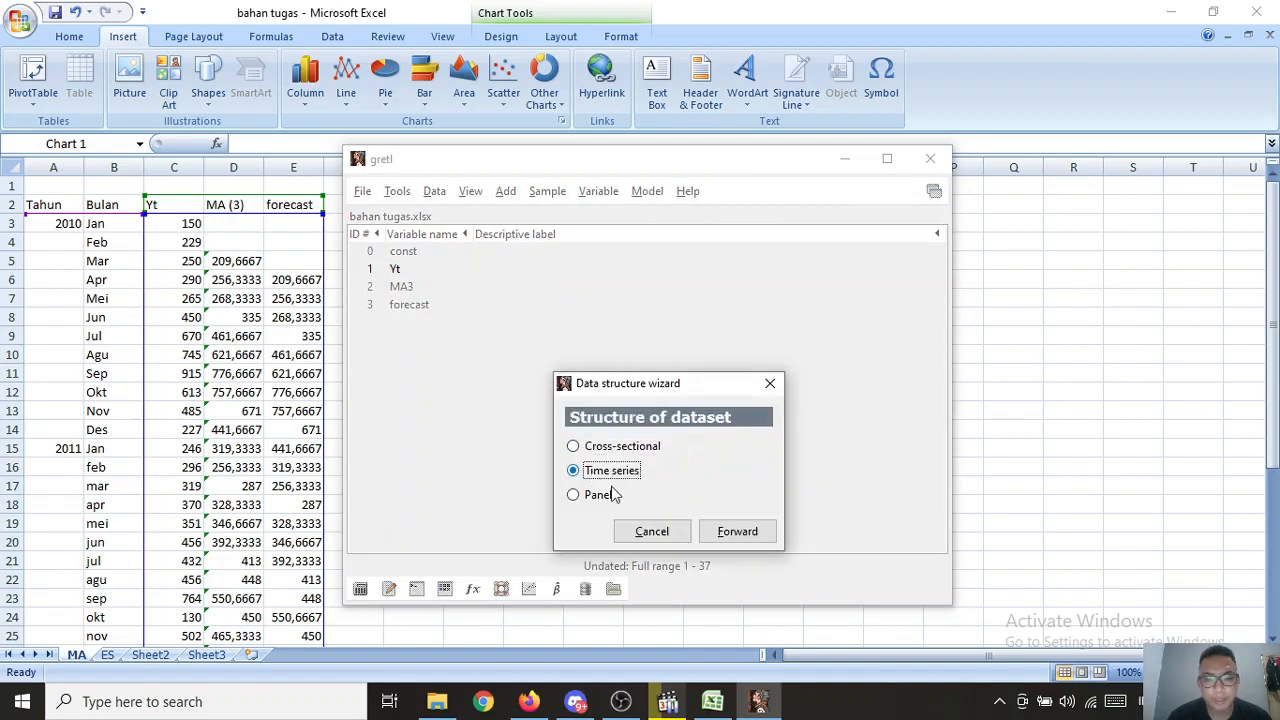
pyautogui.click(734, 535)
pyautogui.click(598, 494)
pyautogui.moveTo(775, 395); pyautogui.dragTo(780, 252)
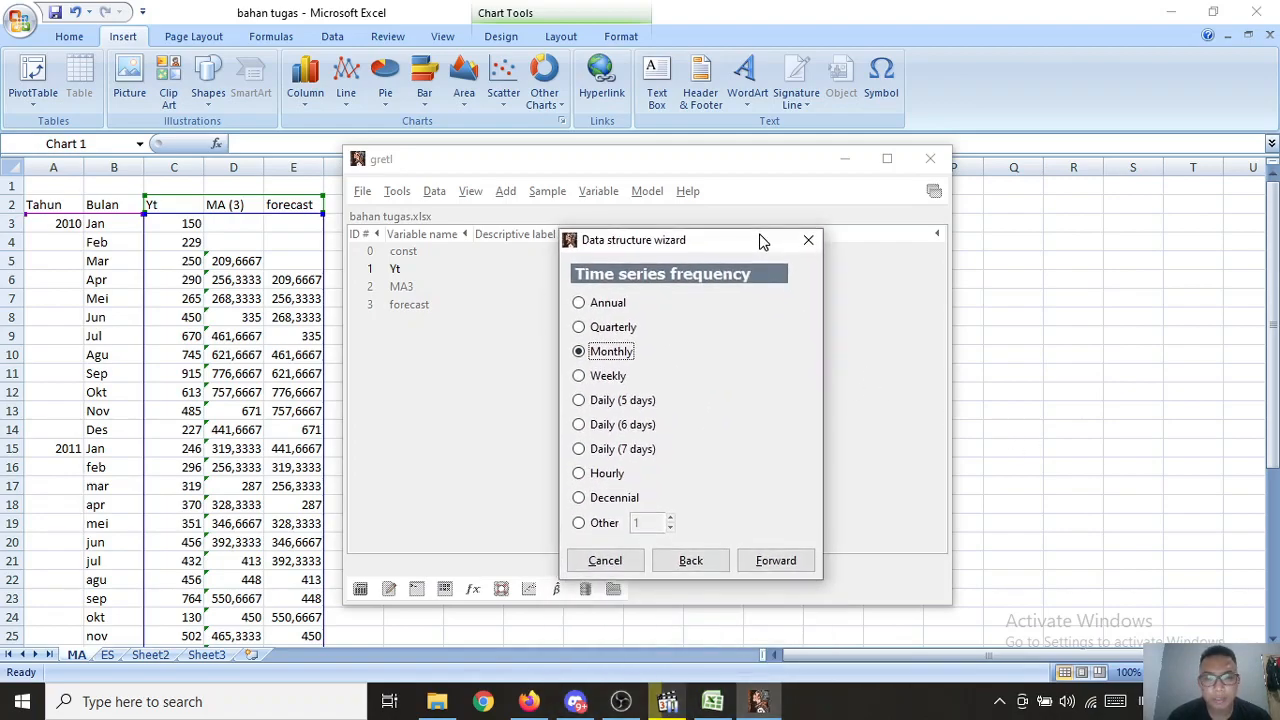
pyautogui.click(773, 563)
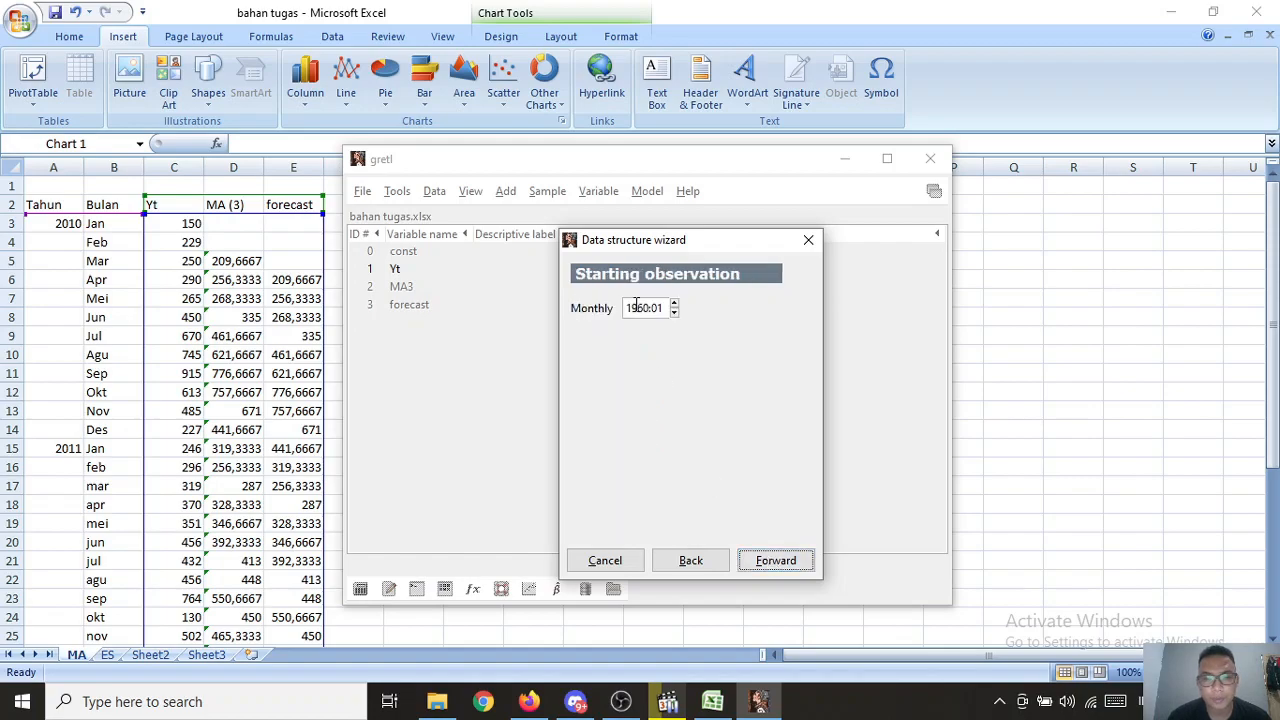
# Step: Try to set the year of the monthly starting observation to 2010
pyautogui.press('BackSpace')
pyautogui.press('BackSpace')
pyautogui.press('BackSpace')
pyautogui.press('BackSpace')
pyautogui.write('2010')
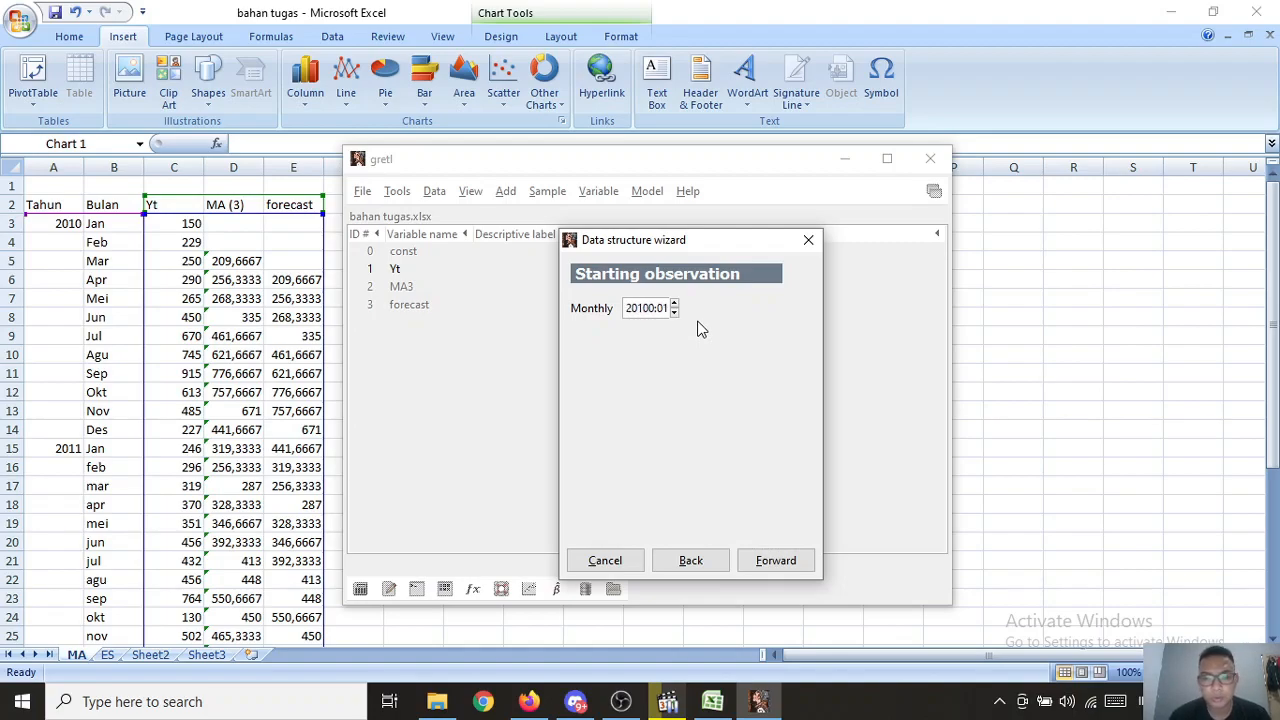
pyautogui.click(778, 566)
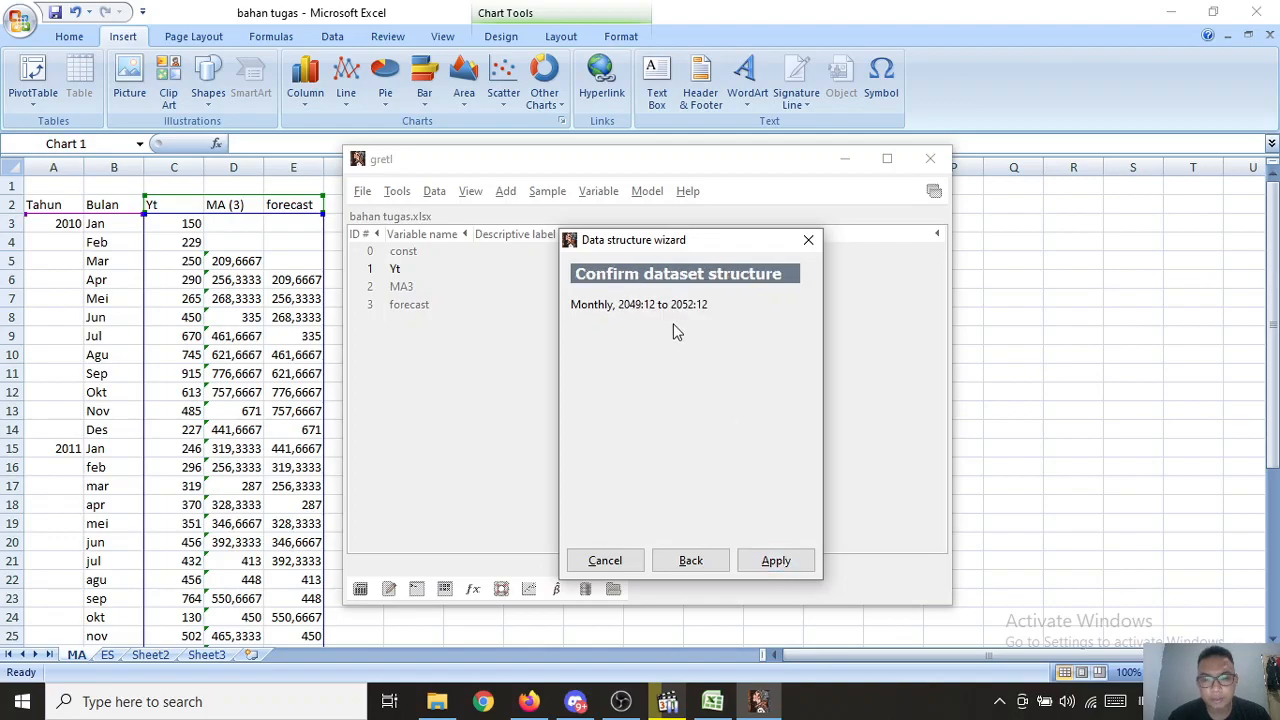
# Step: Go back to correct the starting observation to 2010:01 and apply the monthly dataset structure
pyautogui.click(690, 561)
pyautogui.moveTo(645, 311); pyautogui.dragTo(684, 330)
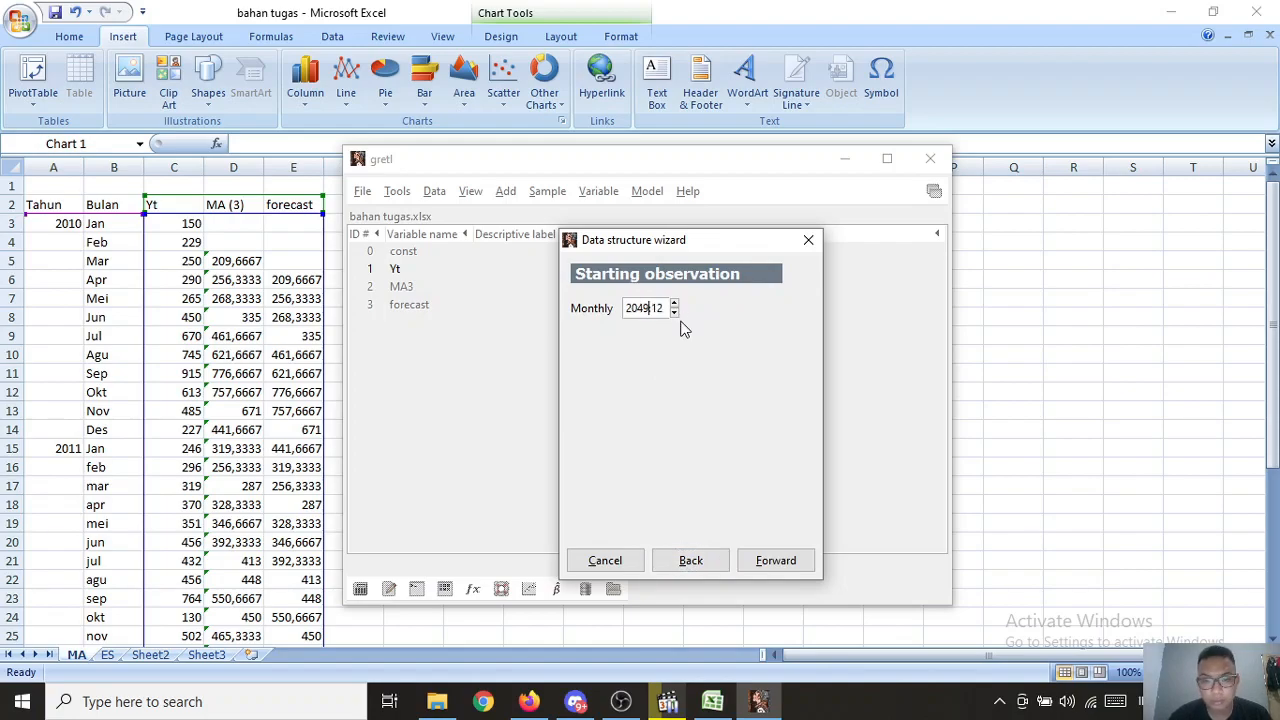
pyautogui.press('BackSpace')
pyautogui.press('BackSpace')
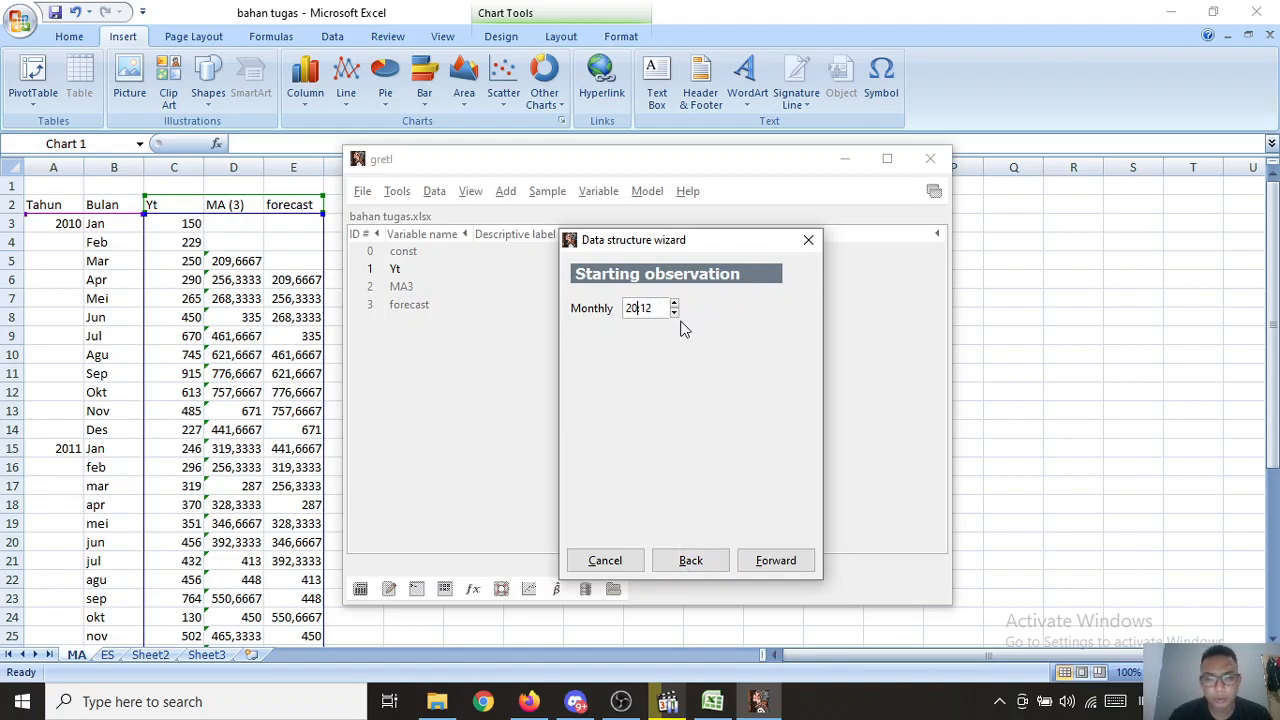
pyautogui.write('1')
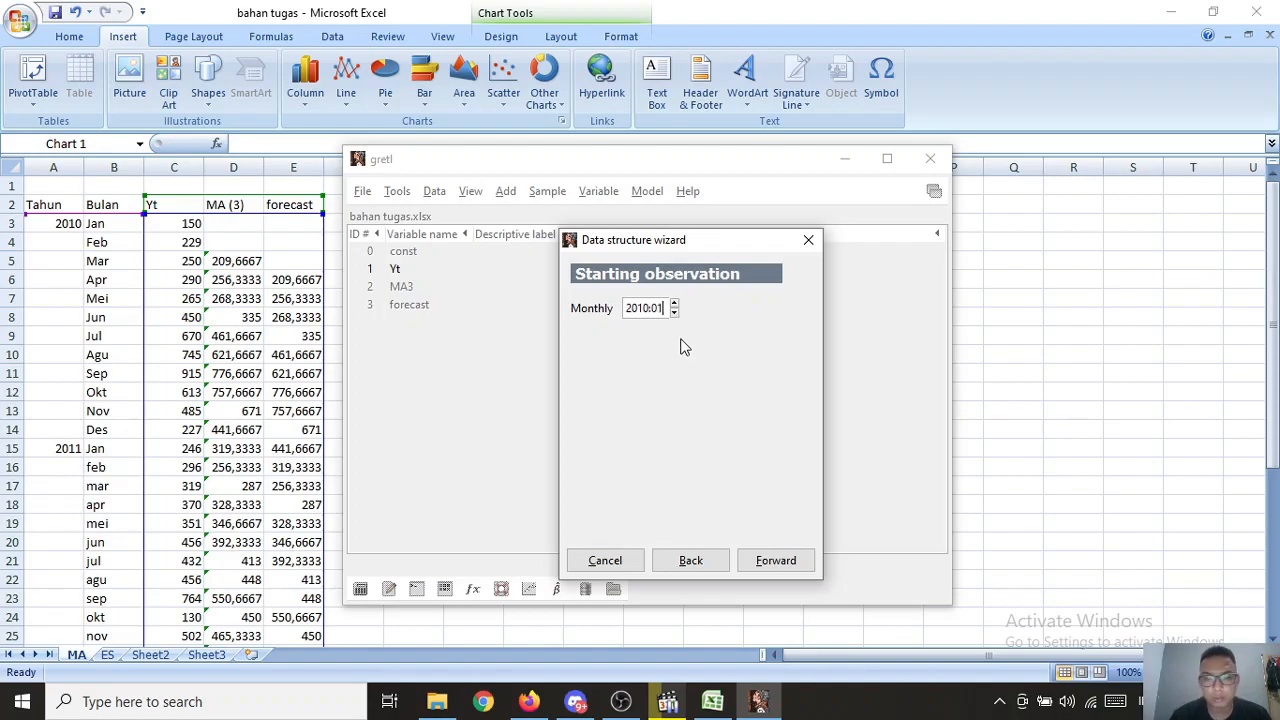
pyautogui.click(776, 562)
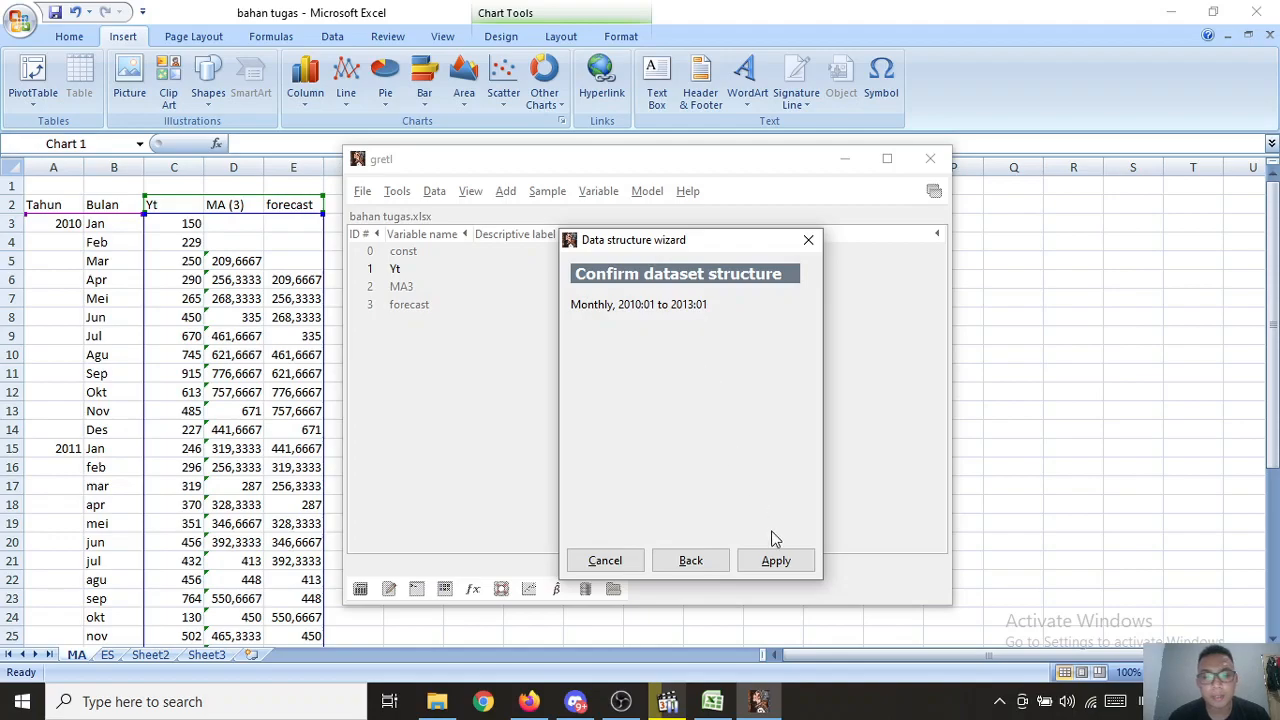
pyautogui.click(777, 564)
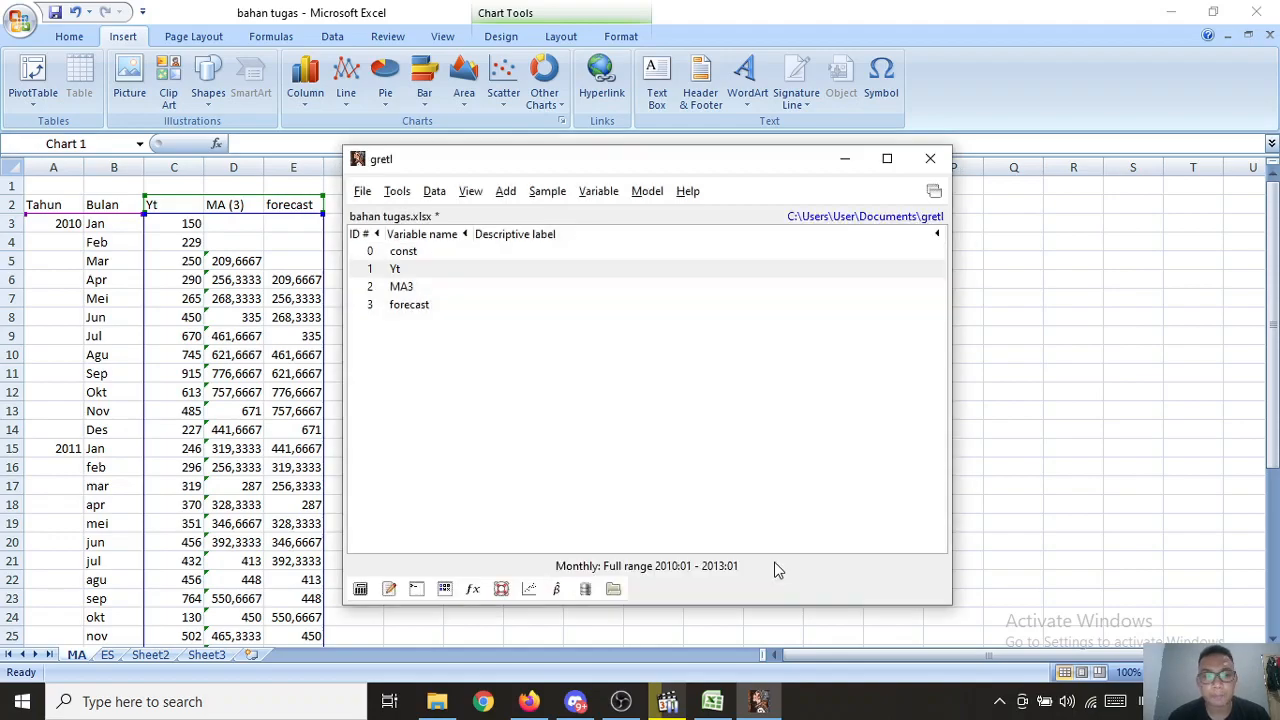
# Step: Run a simple moving average filter on Yt over 3 observations, also graphing the residual series and saving the ma_Yt and mc_Yt series
pyautogui.moveTo(554, 161); pyautogui.dragTo(767, 177)
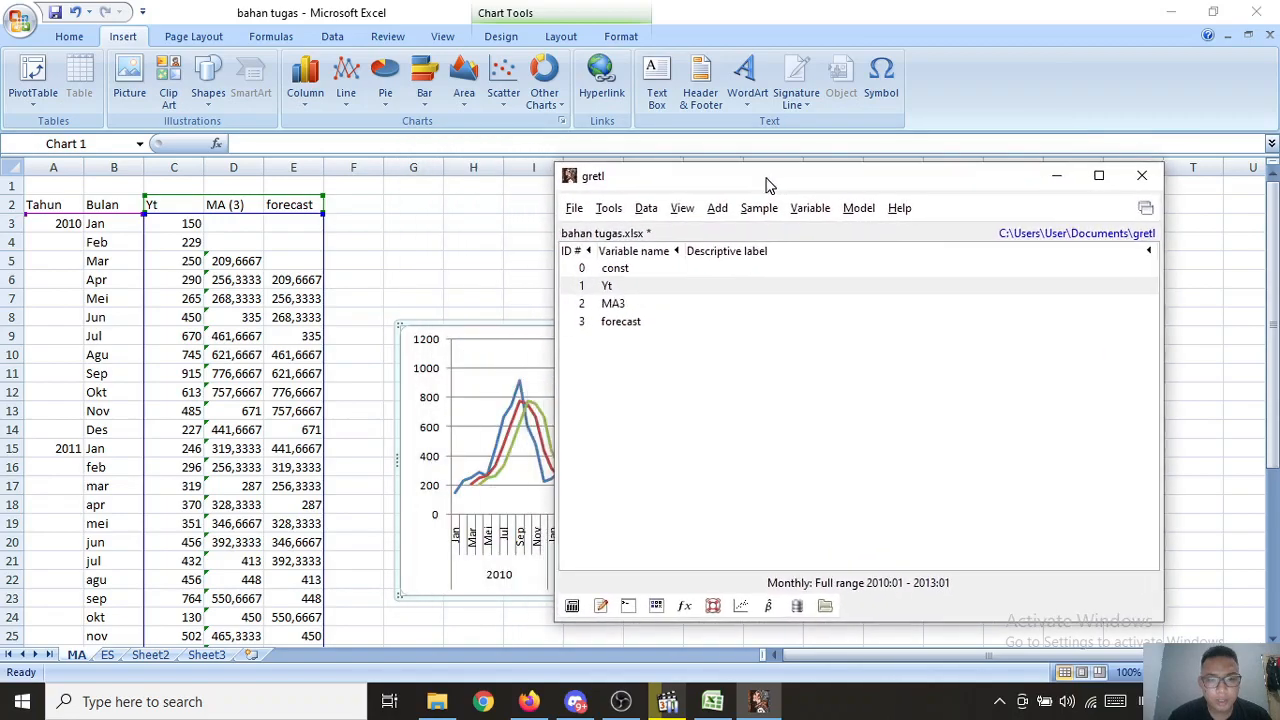
pyautogui.rightClick(609, 288)
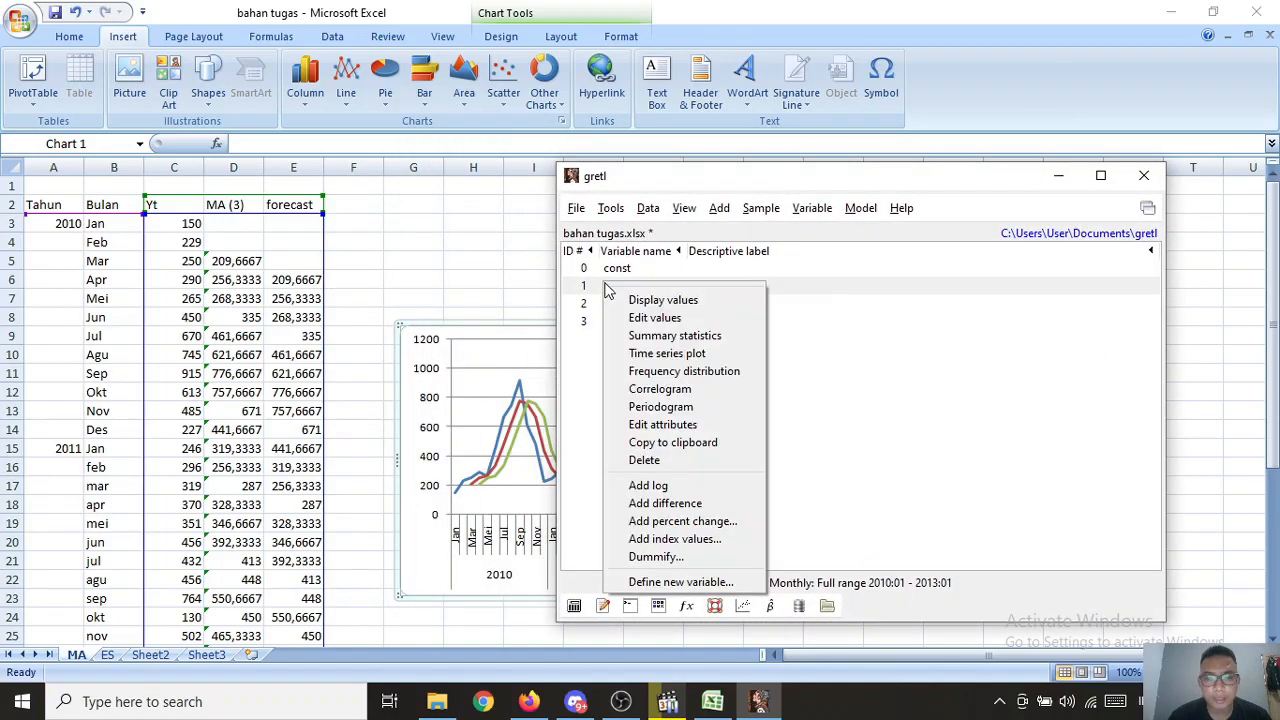
pyautogui.click(596, 290)
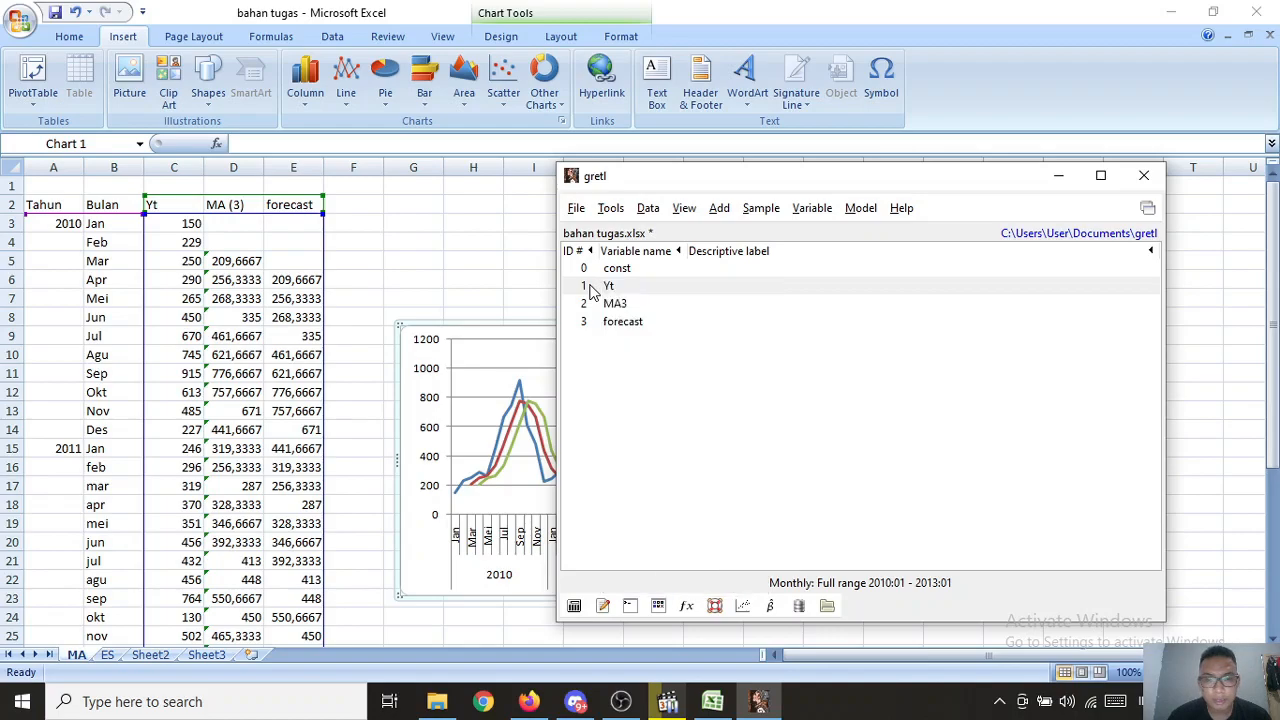
pyautogui.click(811, 210)
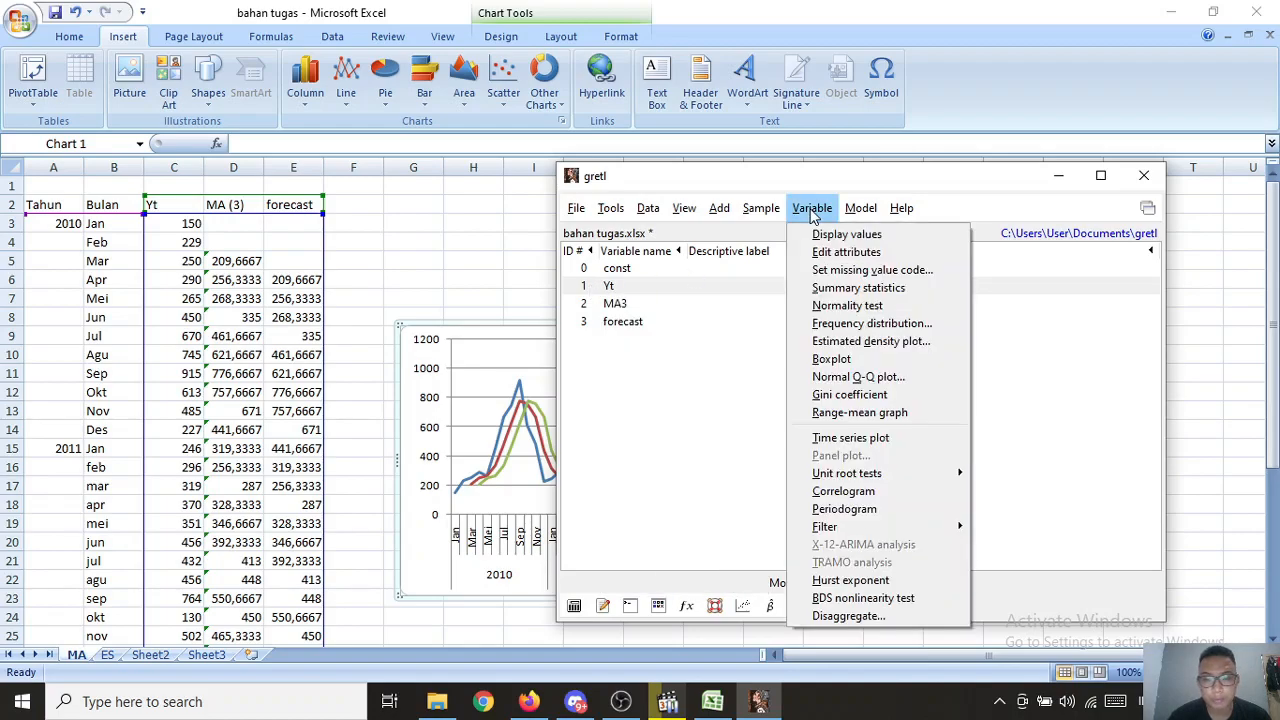
pyautogui.moveTo(853, 529)
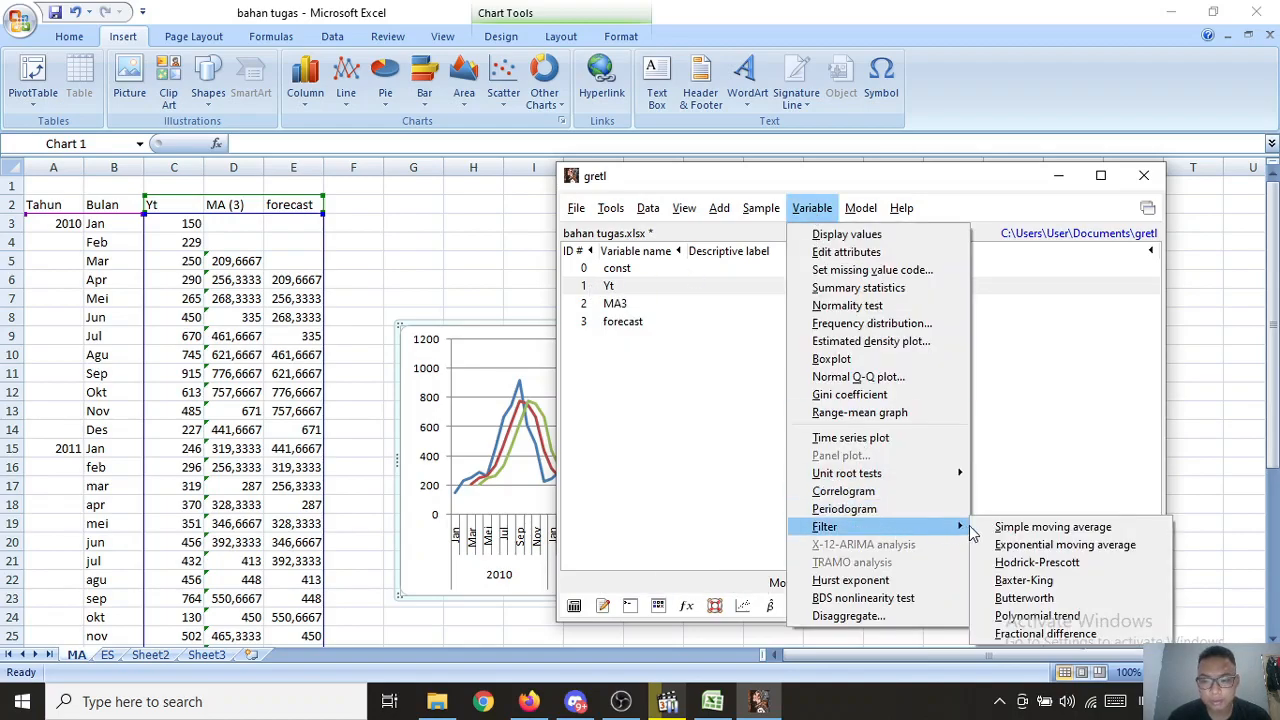
pyautogui.click(1023, 526)
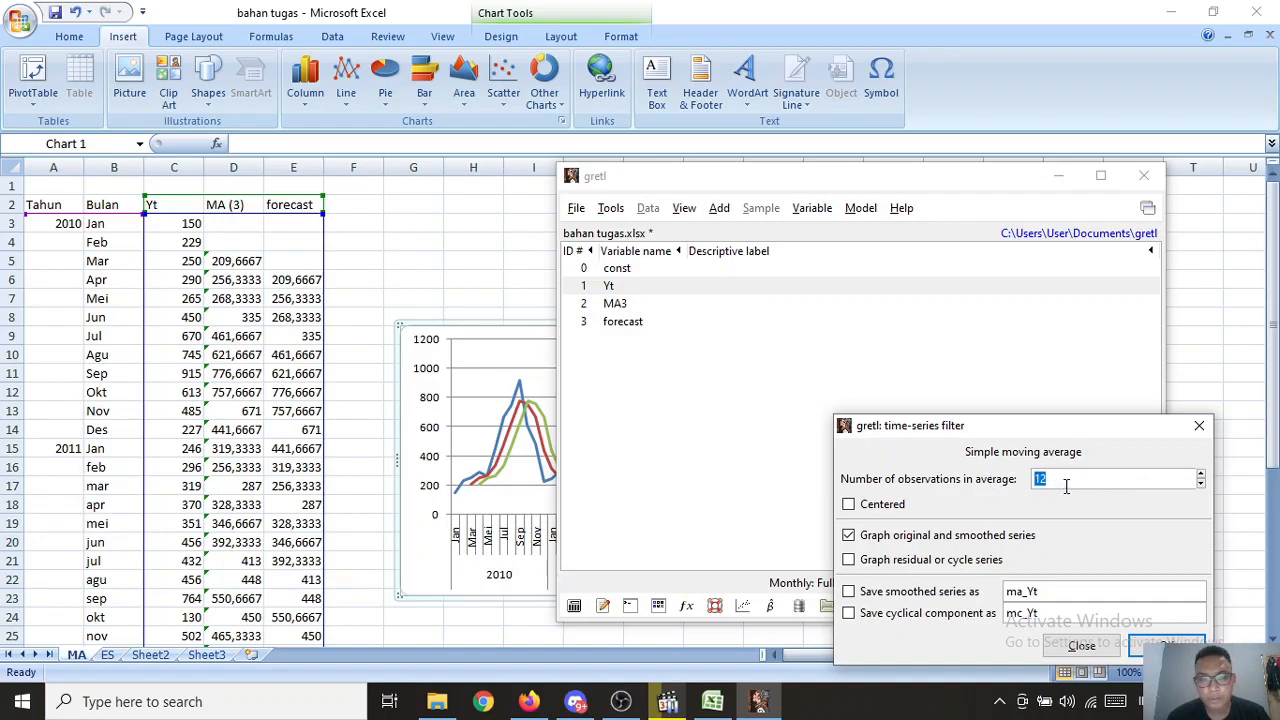
pyautogui.write('3')
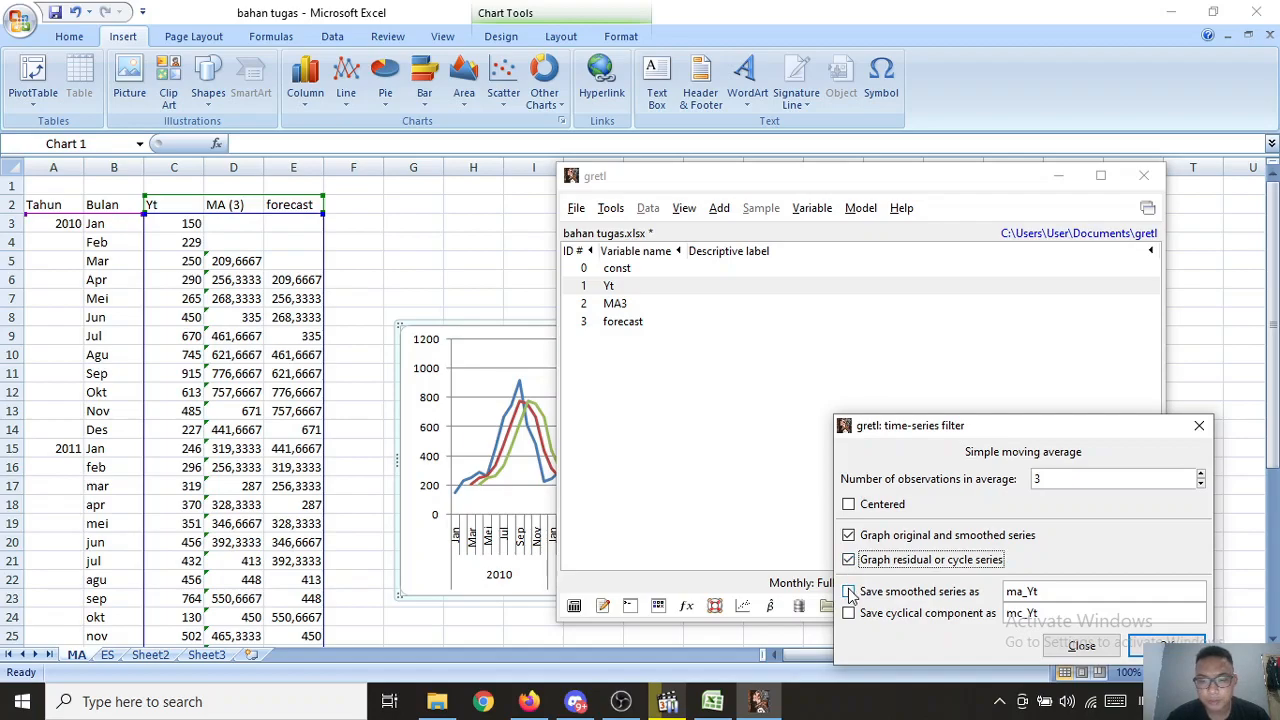
pyautogui.click(849, 592)
pyautogui.click(849, 613)
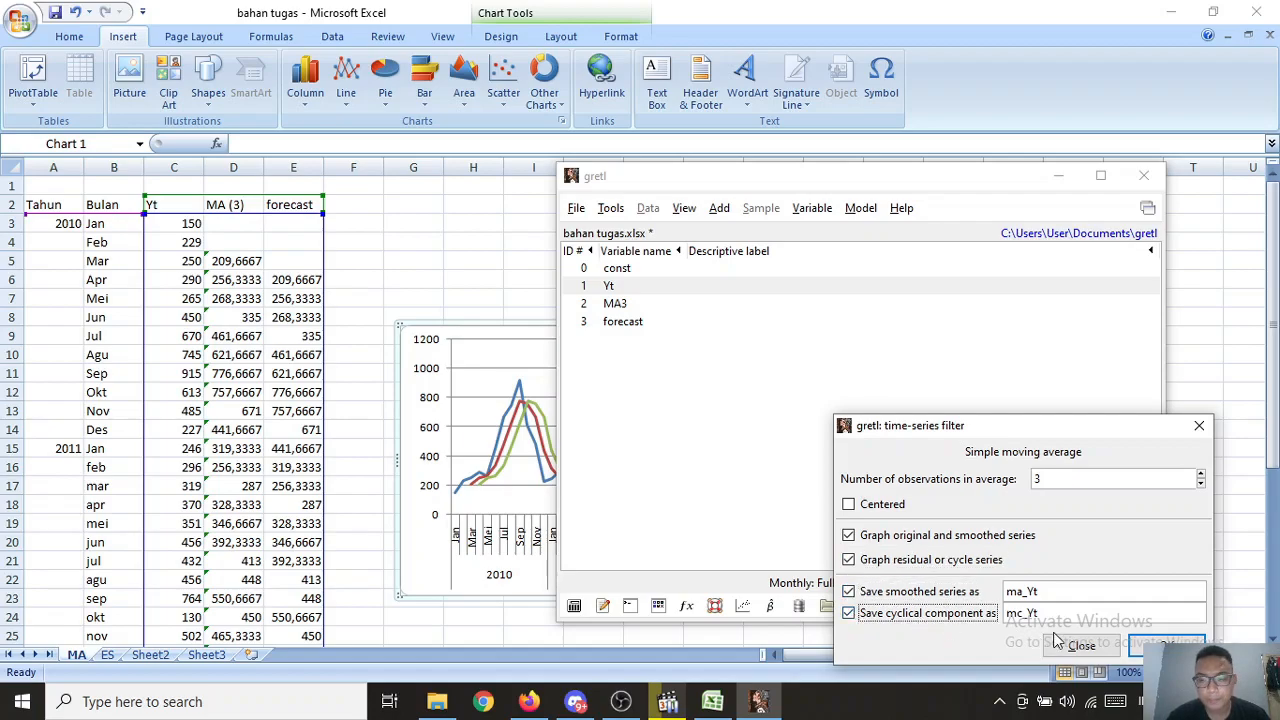
pyautogui.click(1168, 647)
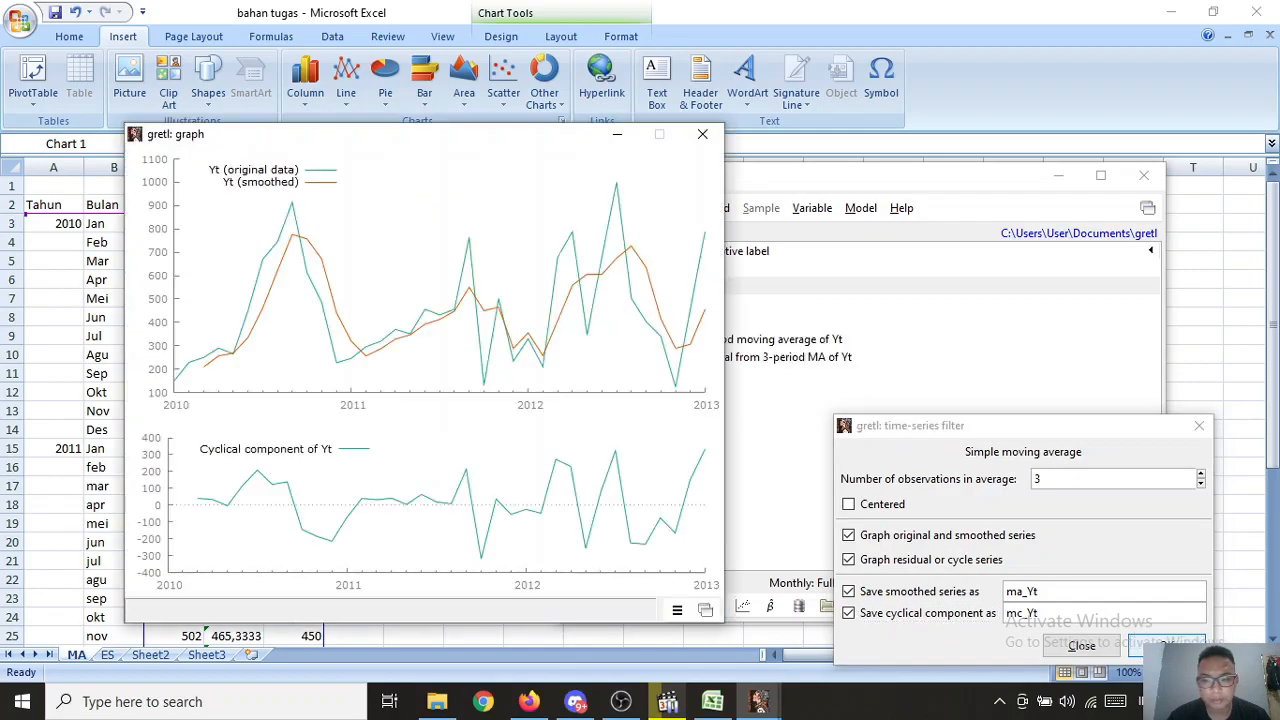
# Step: Move the filter graph clear of the worksheet's data table and minimize the main gretl window behind it
pyautogui.moveTo(426, 150); pyautogui.dragTo(815, 189)
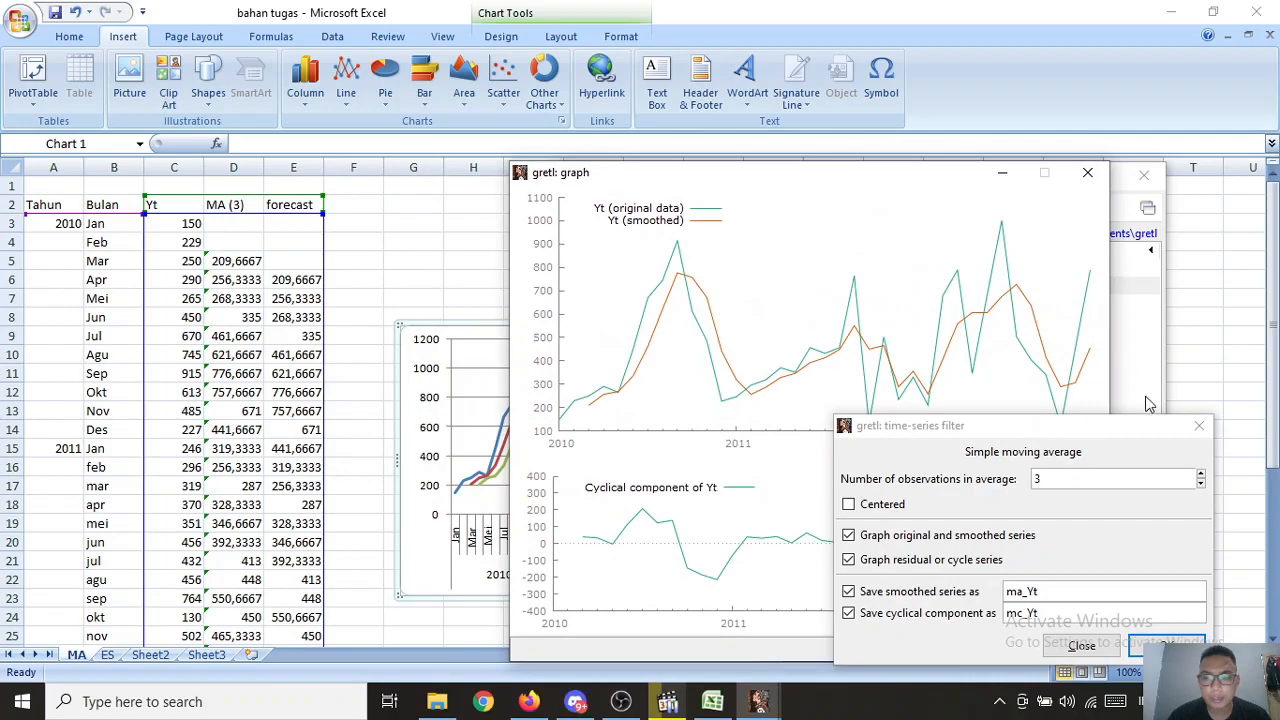
pyautogui.click(1128, 184)
pyautogui.click(1059, 176)
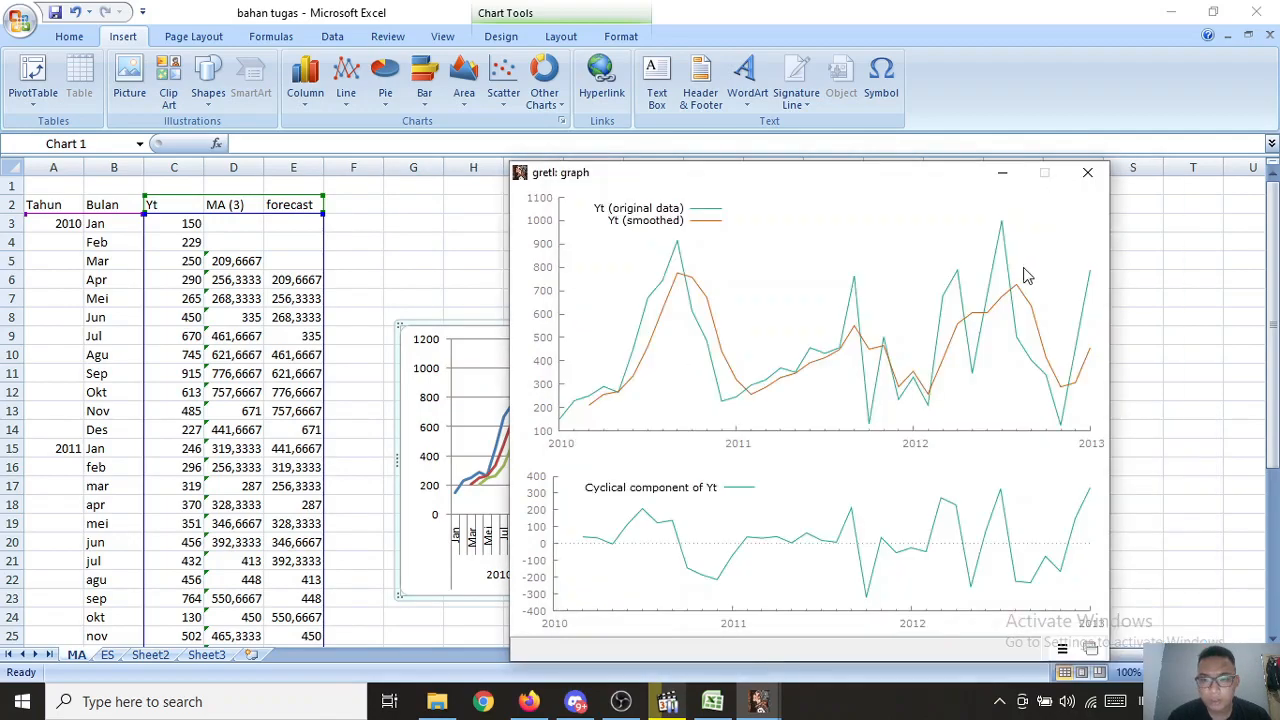
# Step: Compare the Yt filter graph with the Excel chart and close the graph and its moving average dialog in gretl
pyautogui.moveTo(830, 188); pyautogui.dragTo(921, 194)
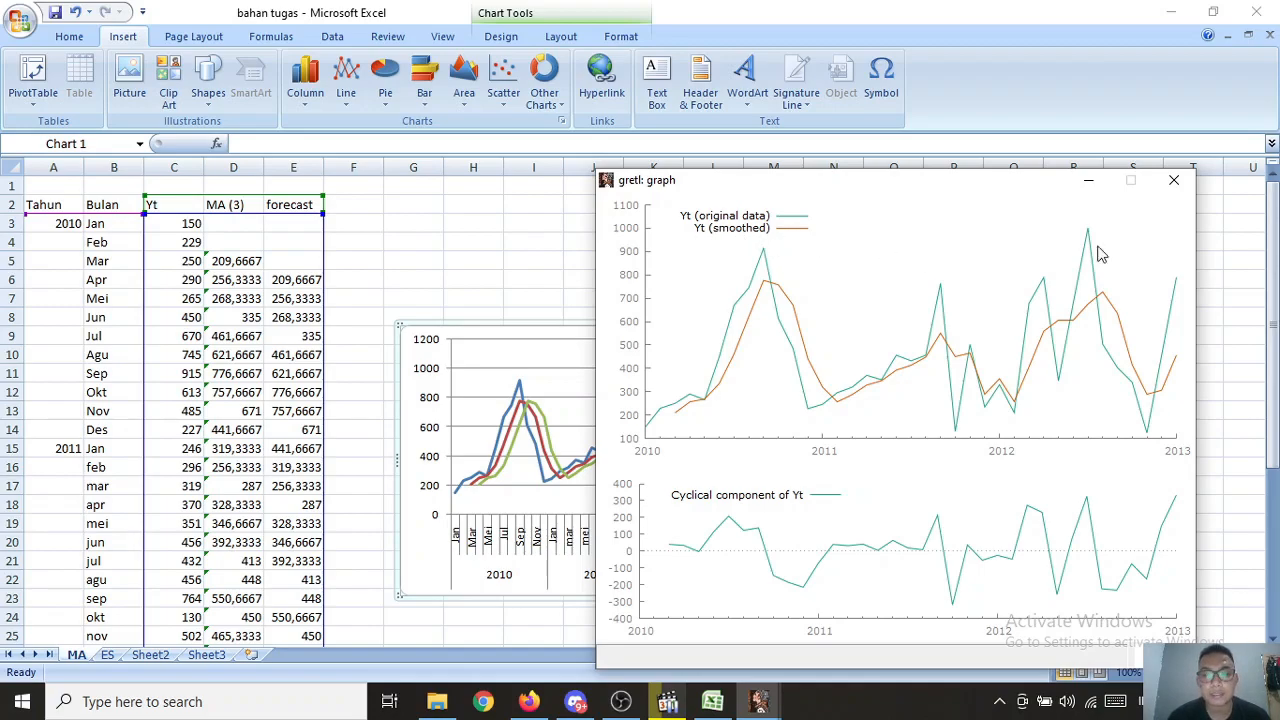
pyautogui.click(1174, 182)
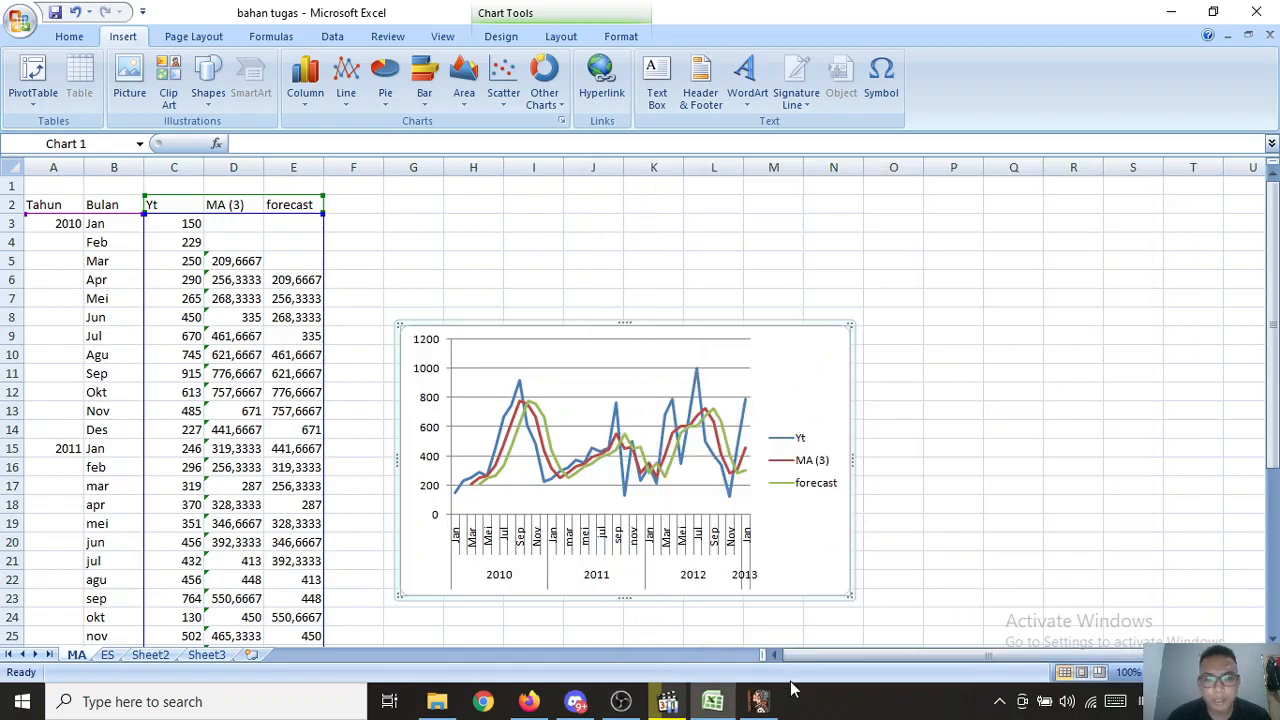
pyautogui.click(760, 703)
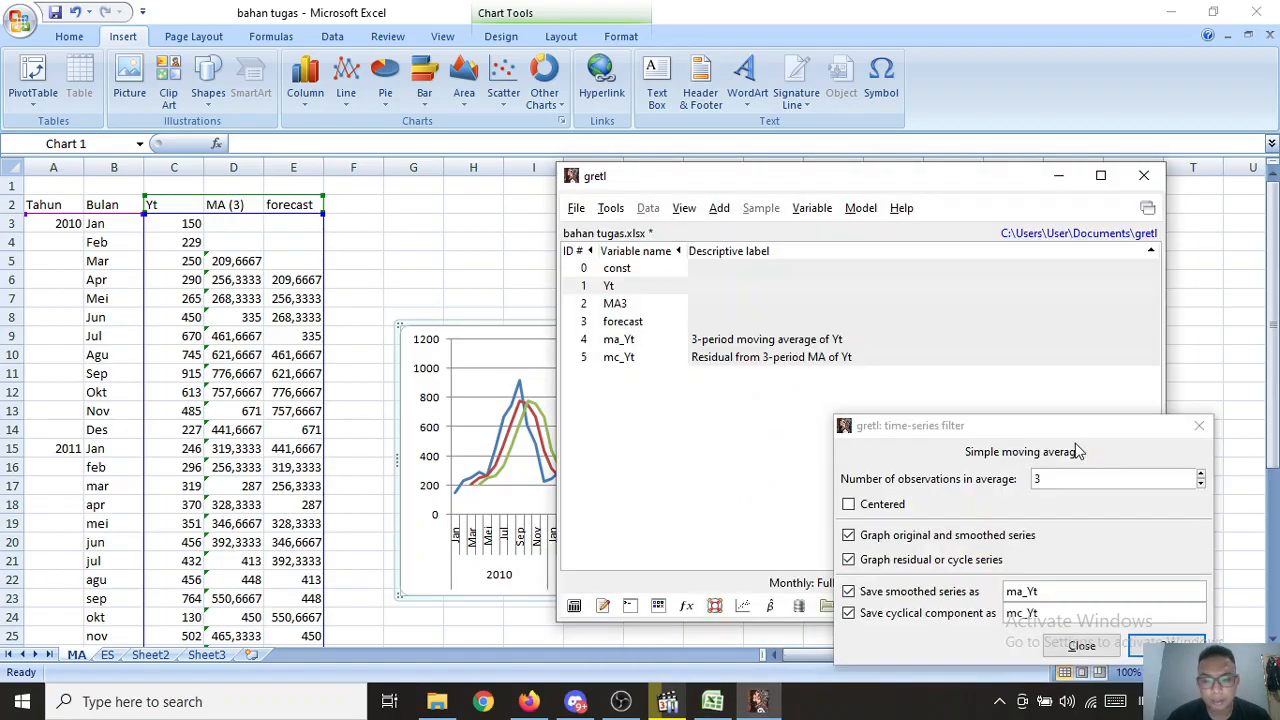
pyautogui.click(1198, 427)
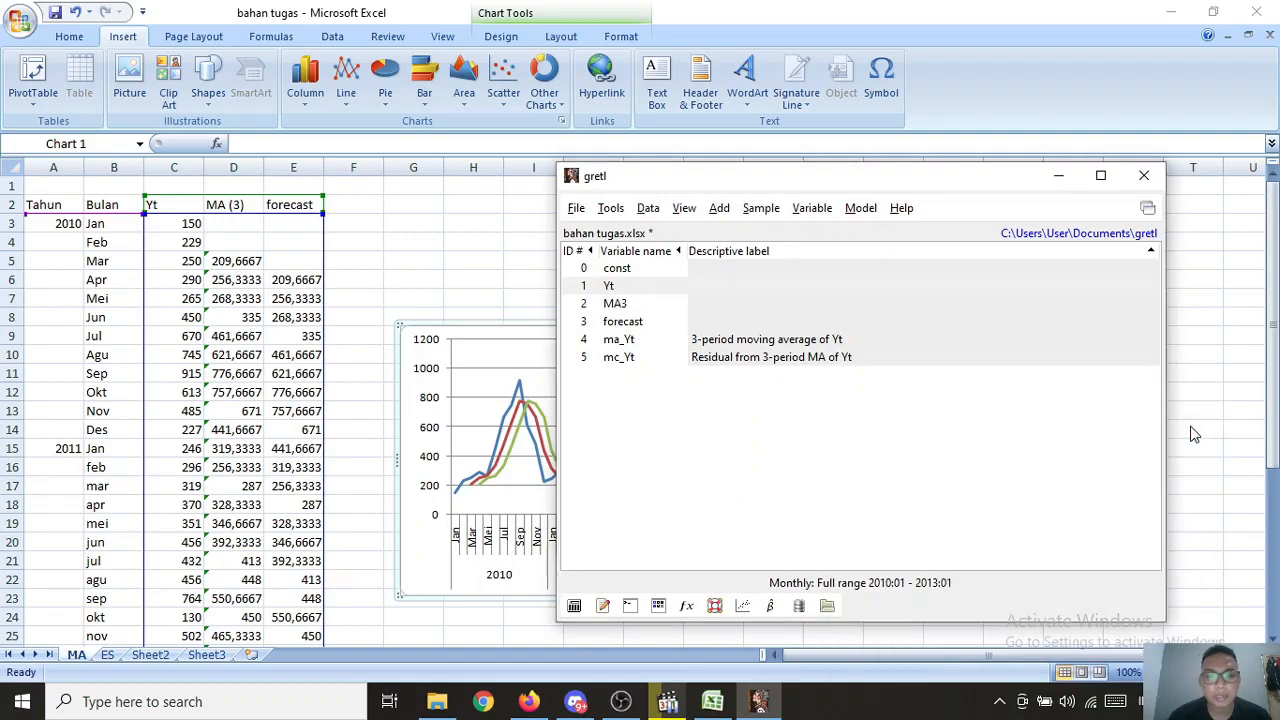
# Step: Run a simple moving average filter on MA3 over 3 observations, also graphing the residual series and saving ma_MA3 and mc_MA3
pyautogui.click(615, 305)
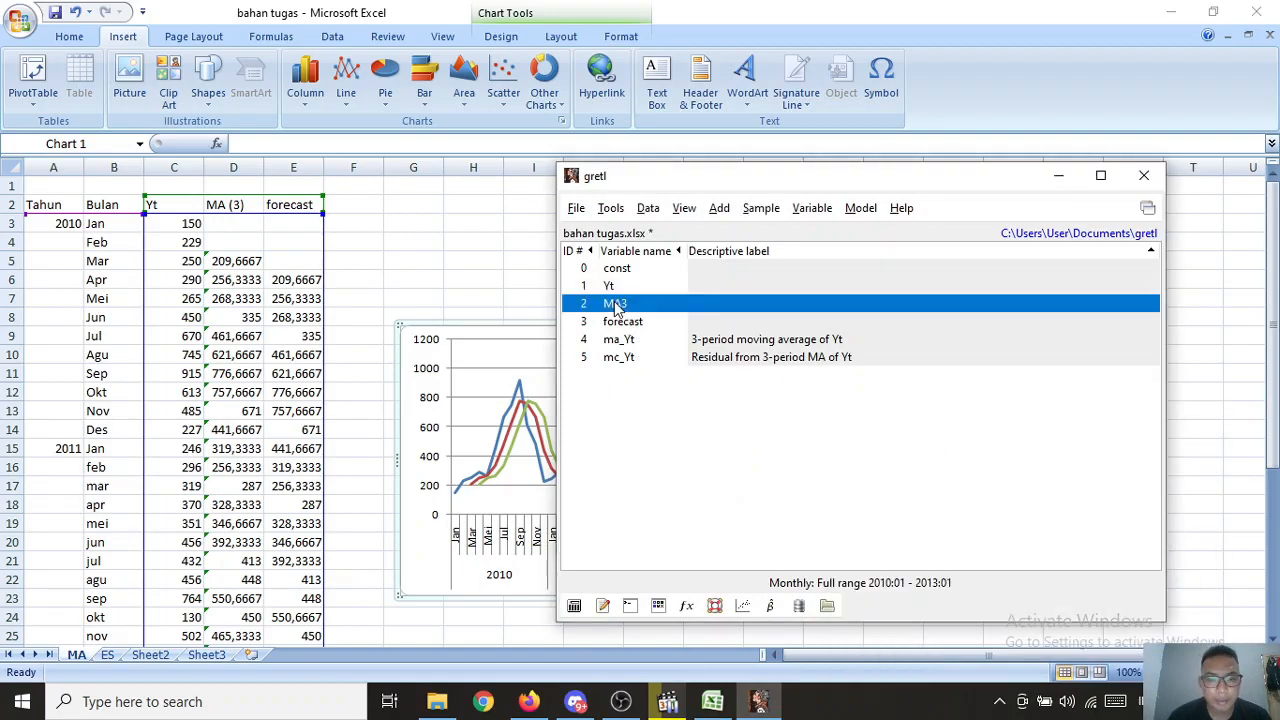
pyautogui.click(815, 212)
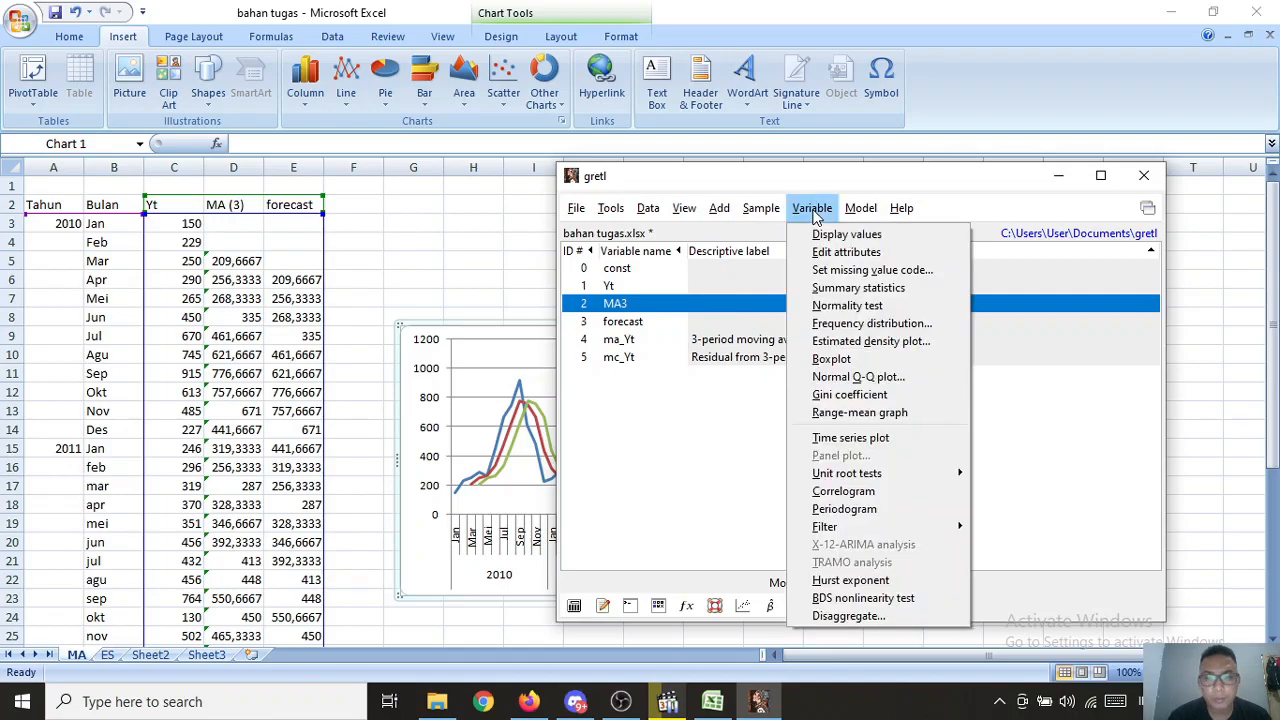
pyautogui.moveTo(882, 533)
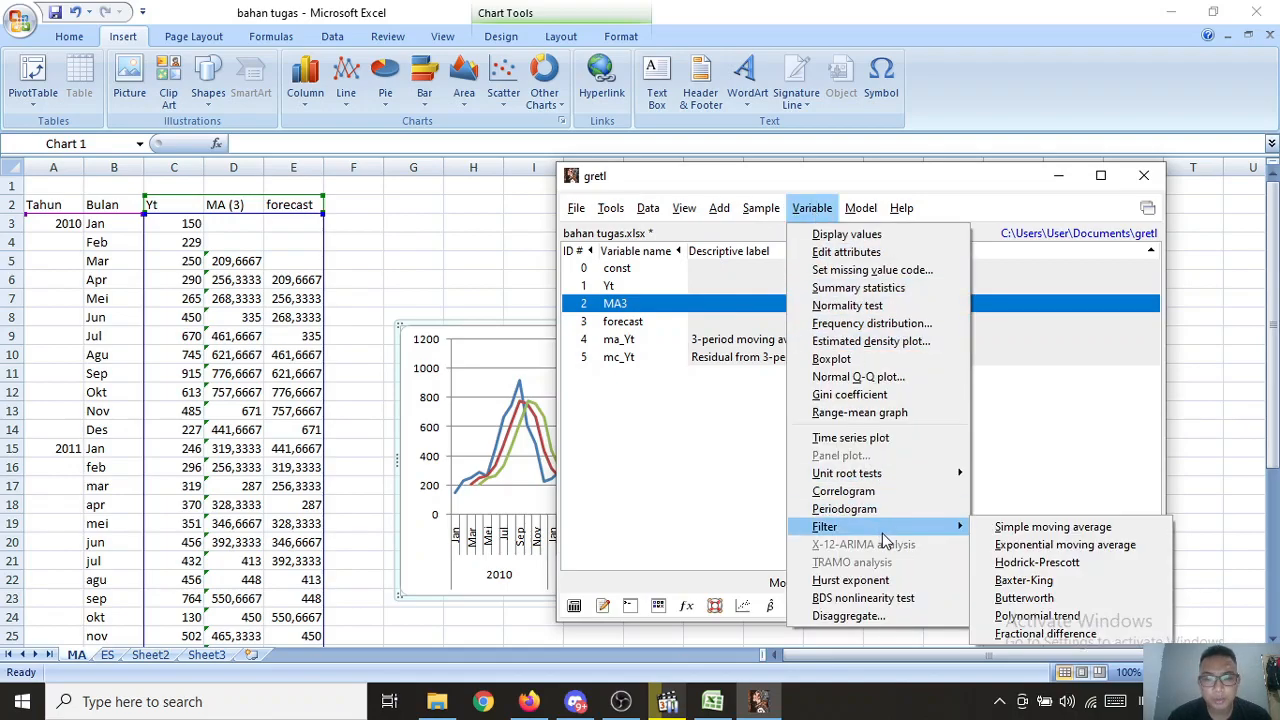
pyautogui.click(1015, 530)
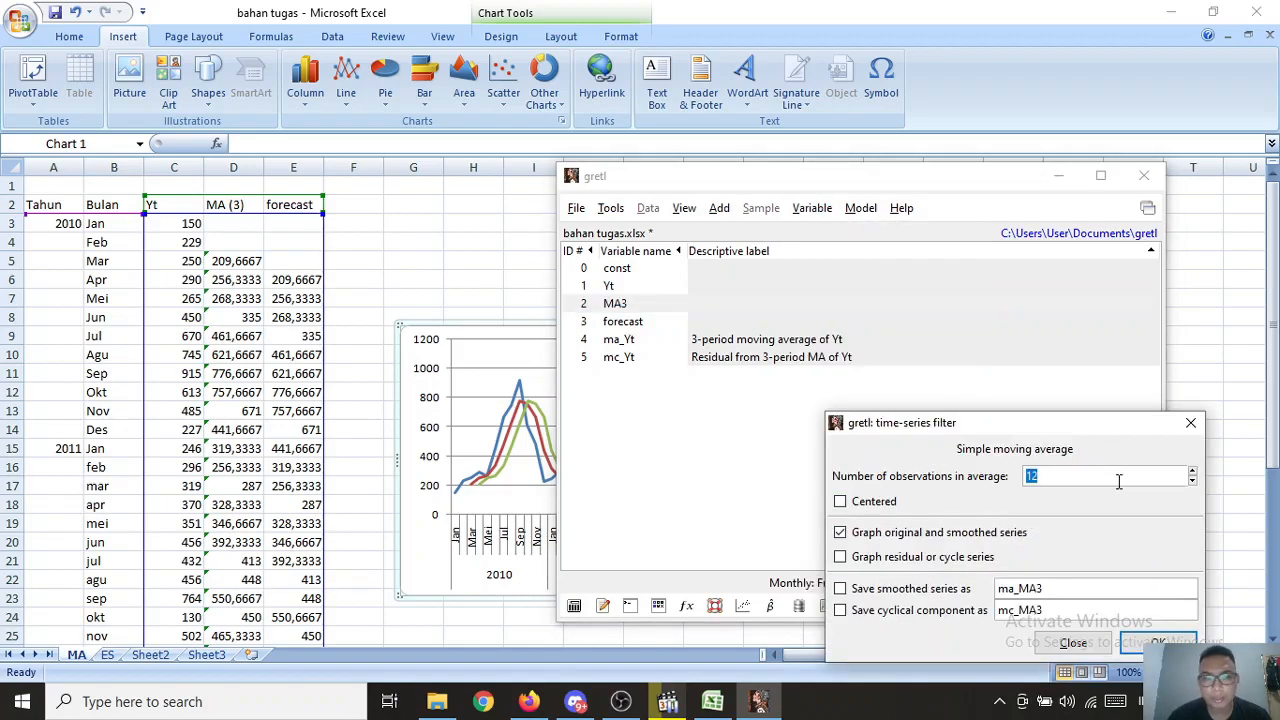
pyautogui.click(1194, 483)
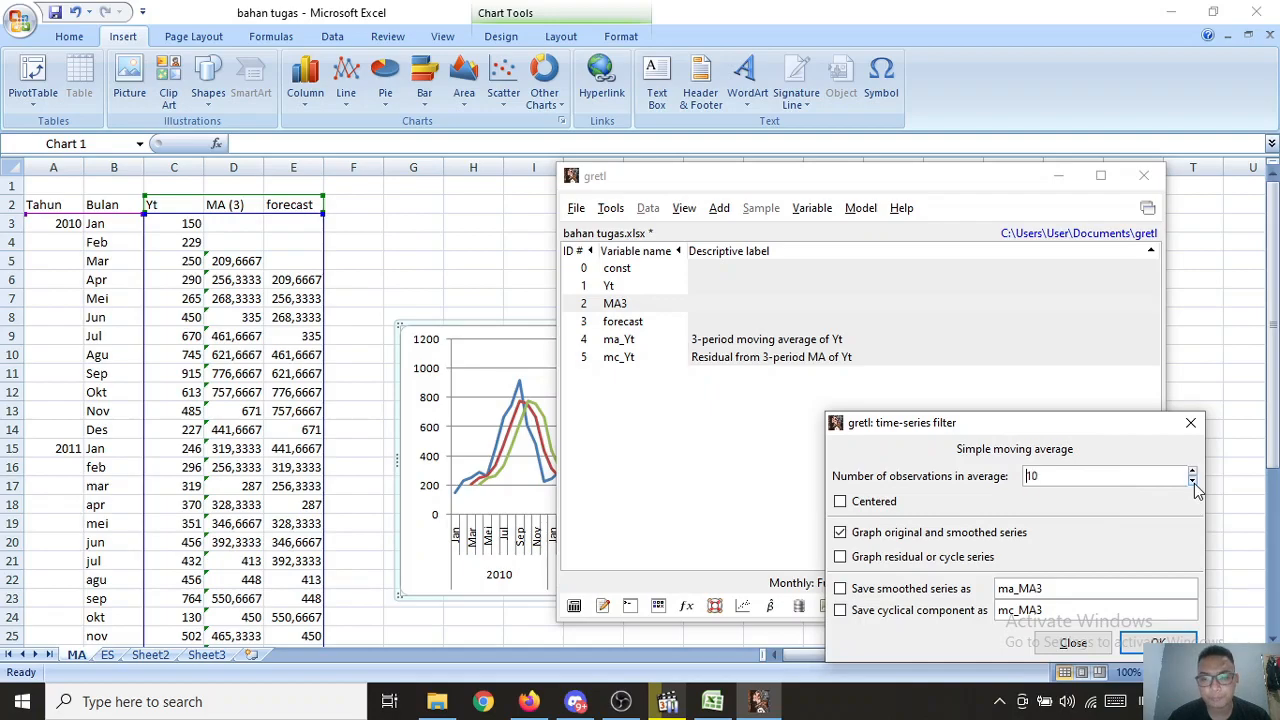
pyautogui.click(1132, 476)
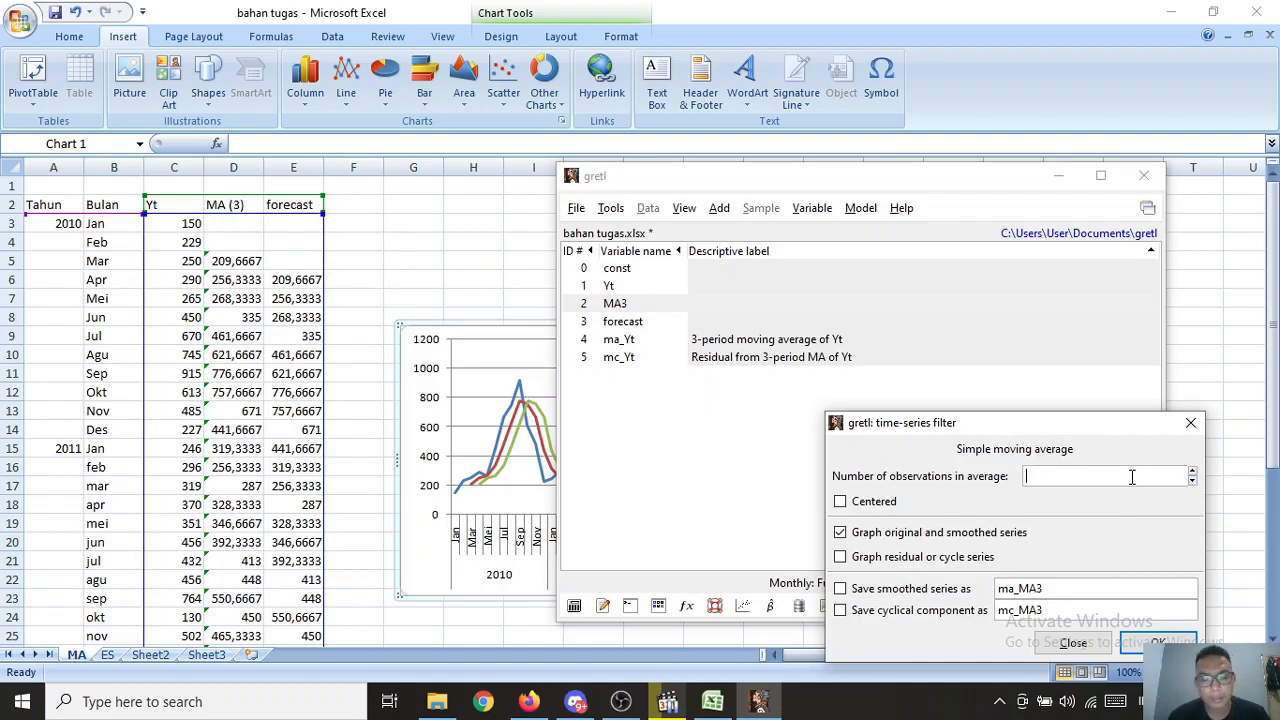
pyautogui.click(841, 557)
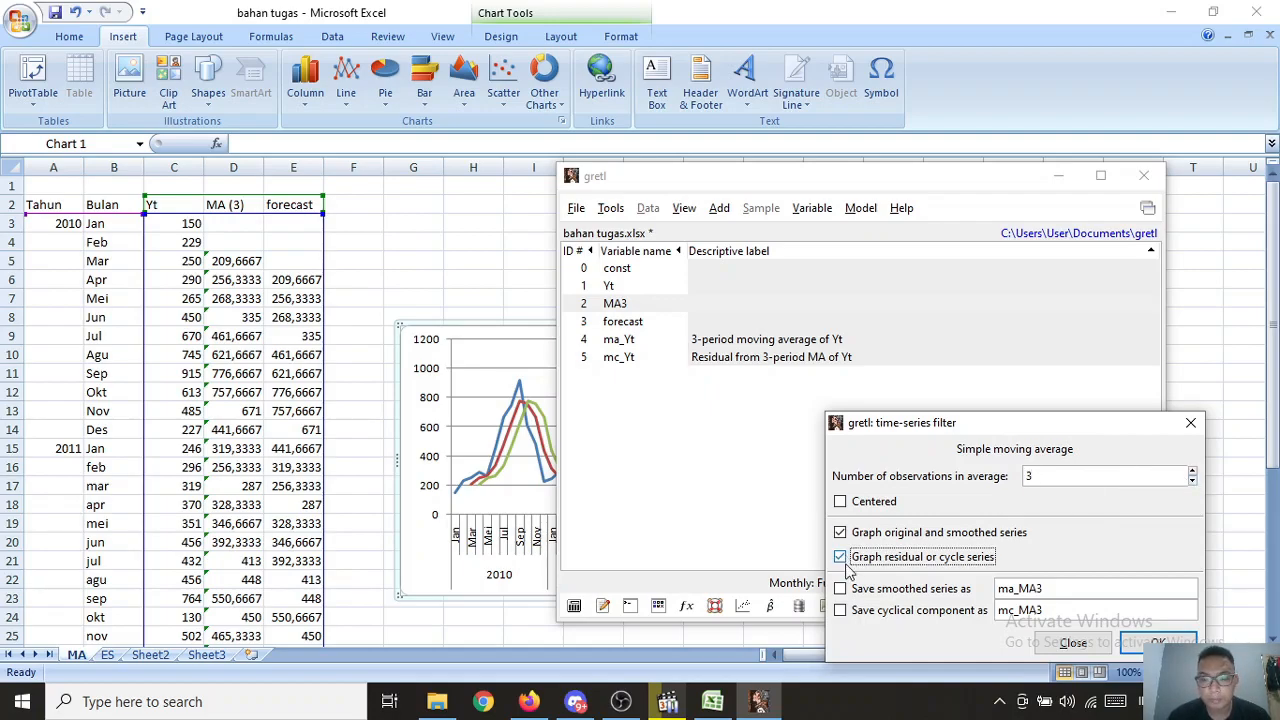
pyautogui.click(841, 589)
pyautogui.click(841, 610)
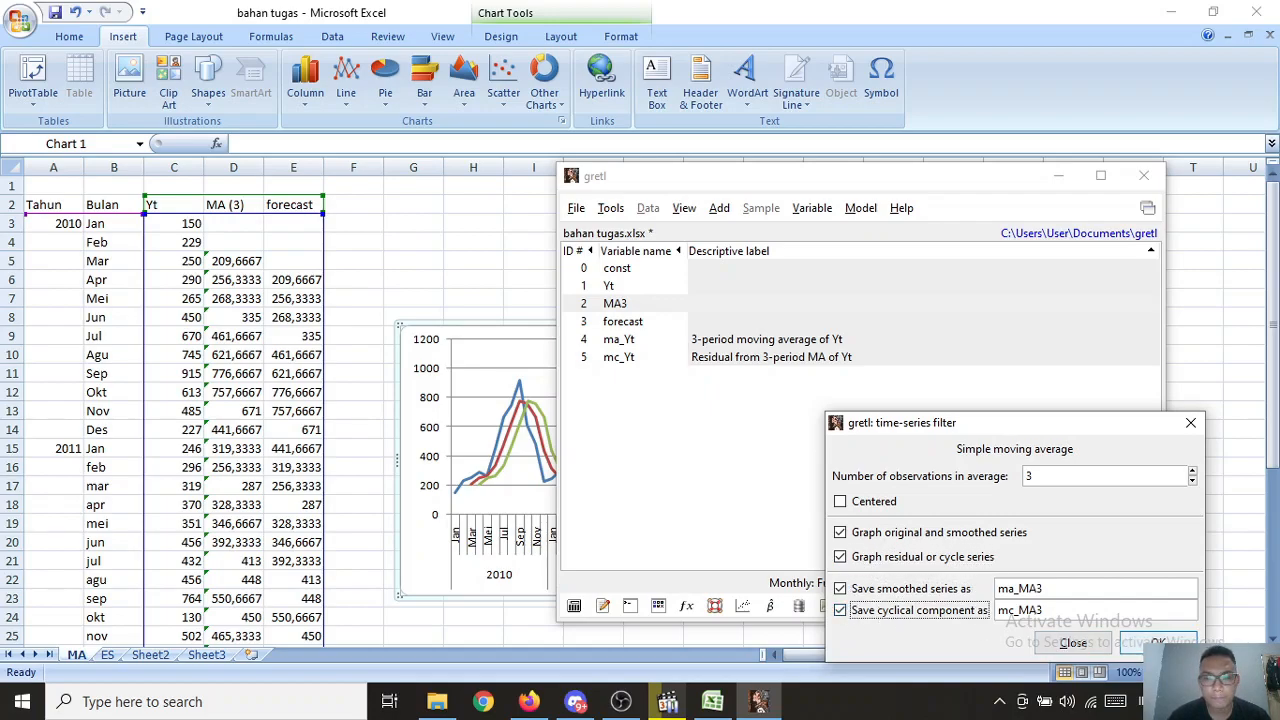
pyautogui.click(1158, 642)
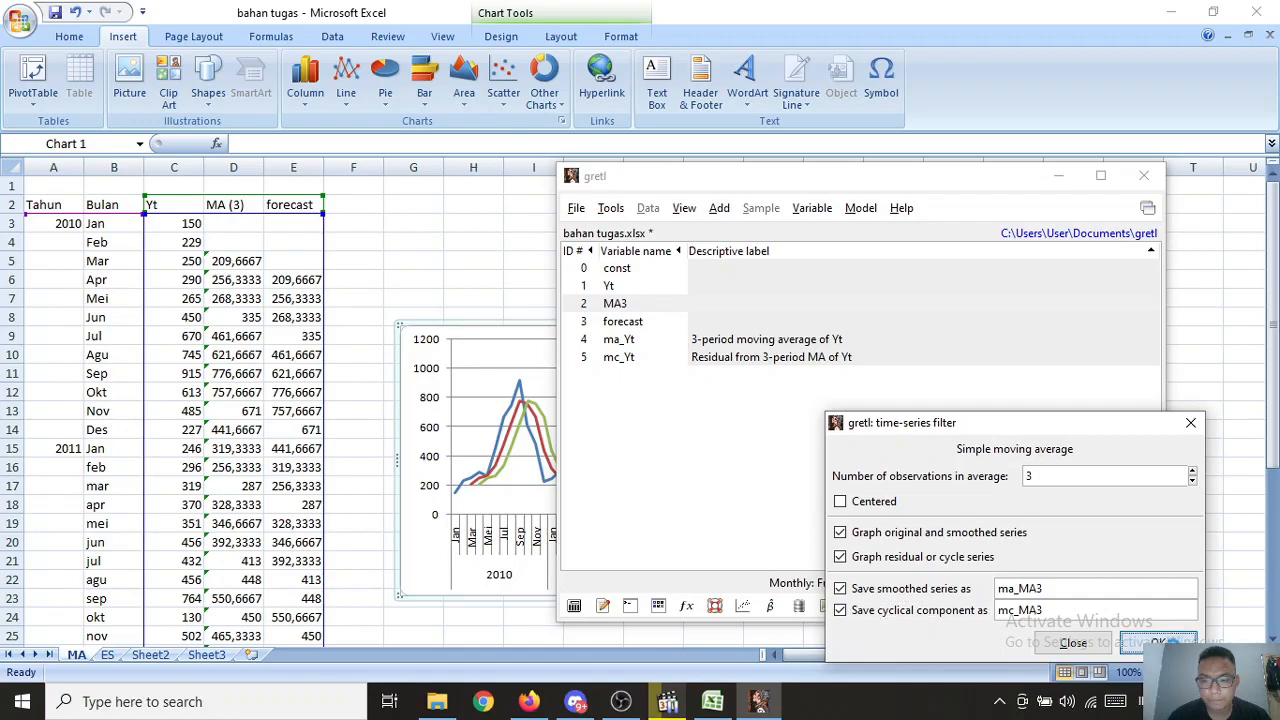
# Step: Examine the MA3 filter graph beside the Excel chart with the filter dialog closed and the main gretl window minimized, and close the graph
pyautogui.moveTo(328, 44); pyautogui.dragTo(978, 198)
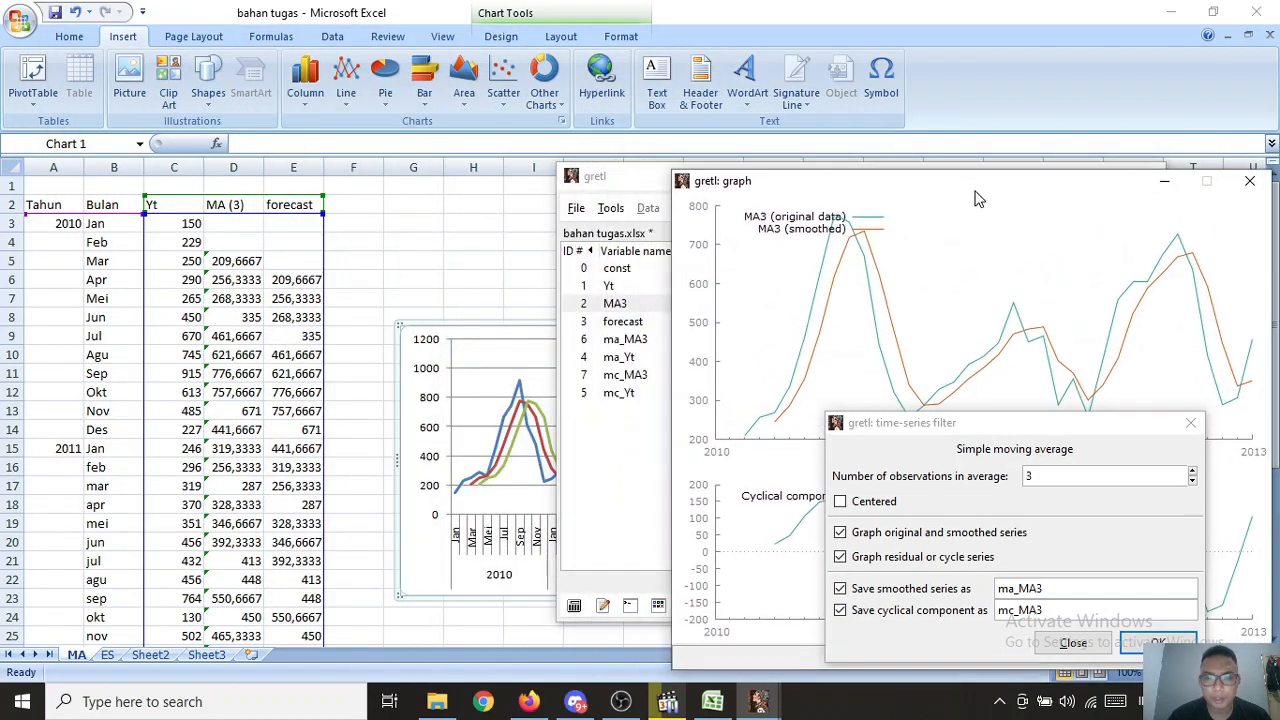
pyautogui.click(1190, 422)
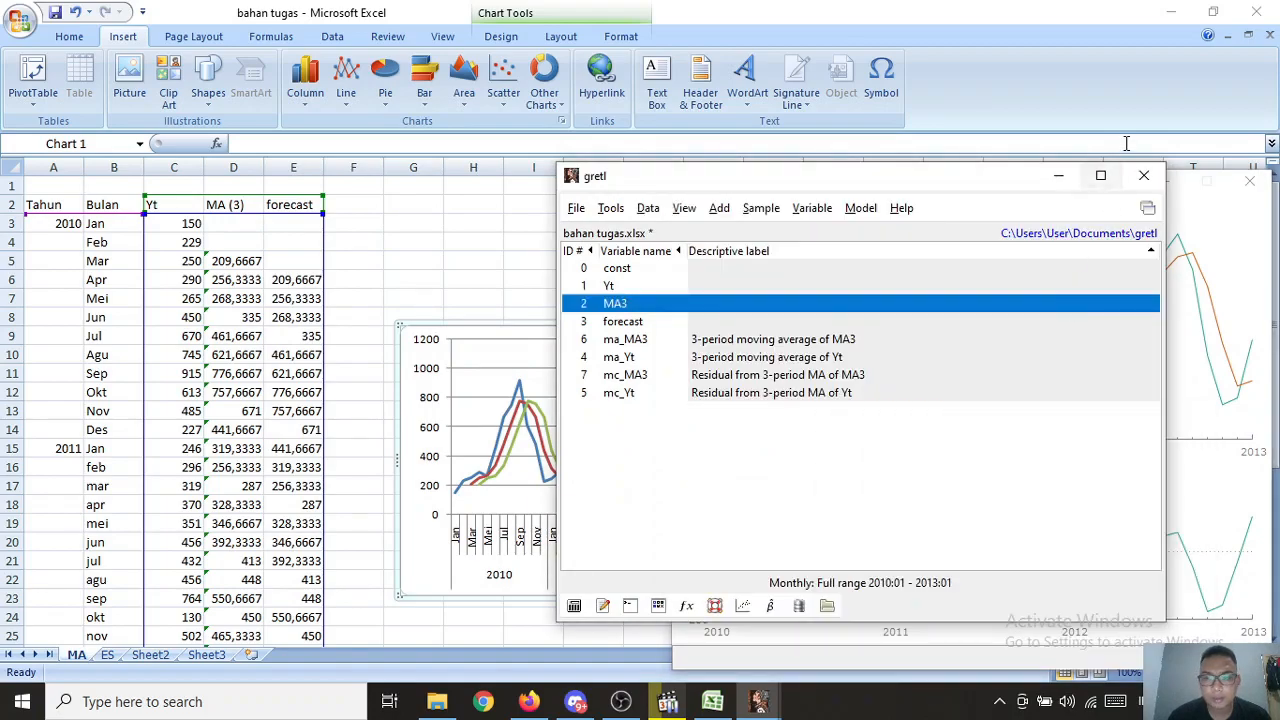
pyautogui.click(1058, 176)
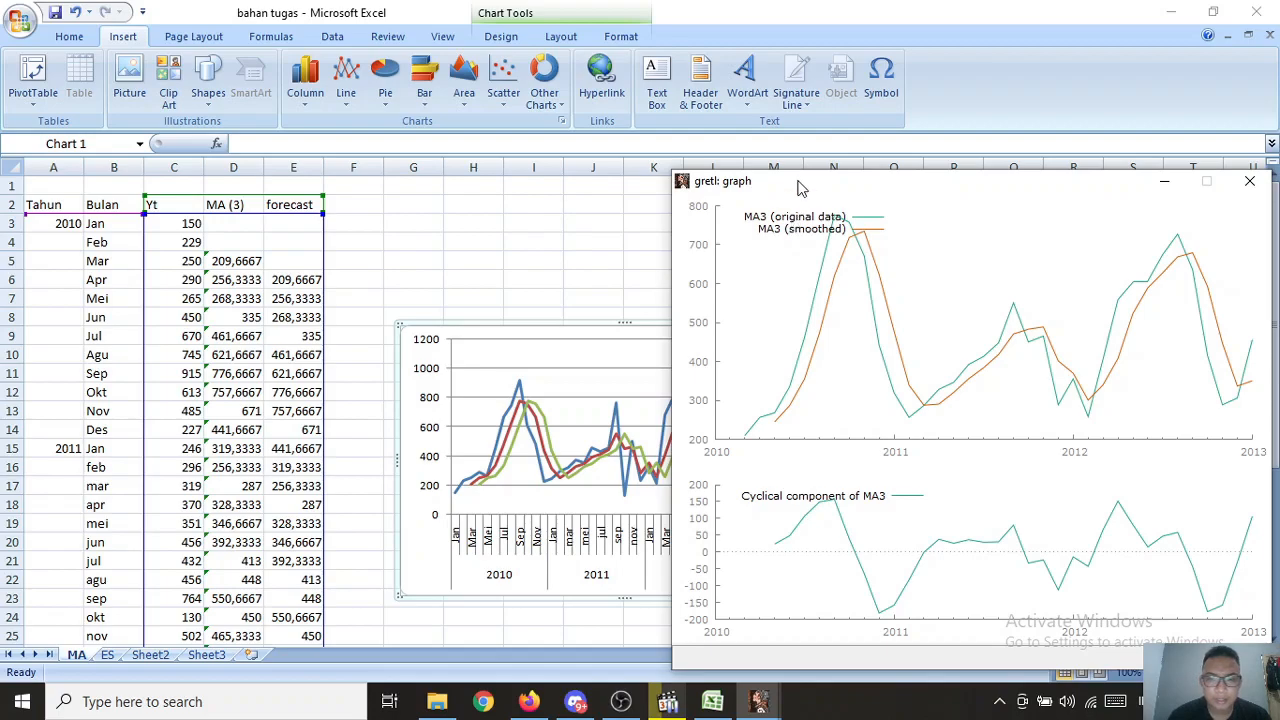
pyautogui.moveTo(800, 188); pyautogui.dragTo(694, 191)
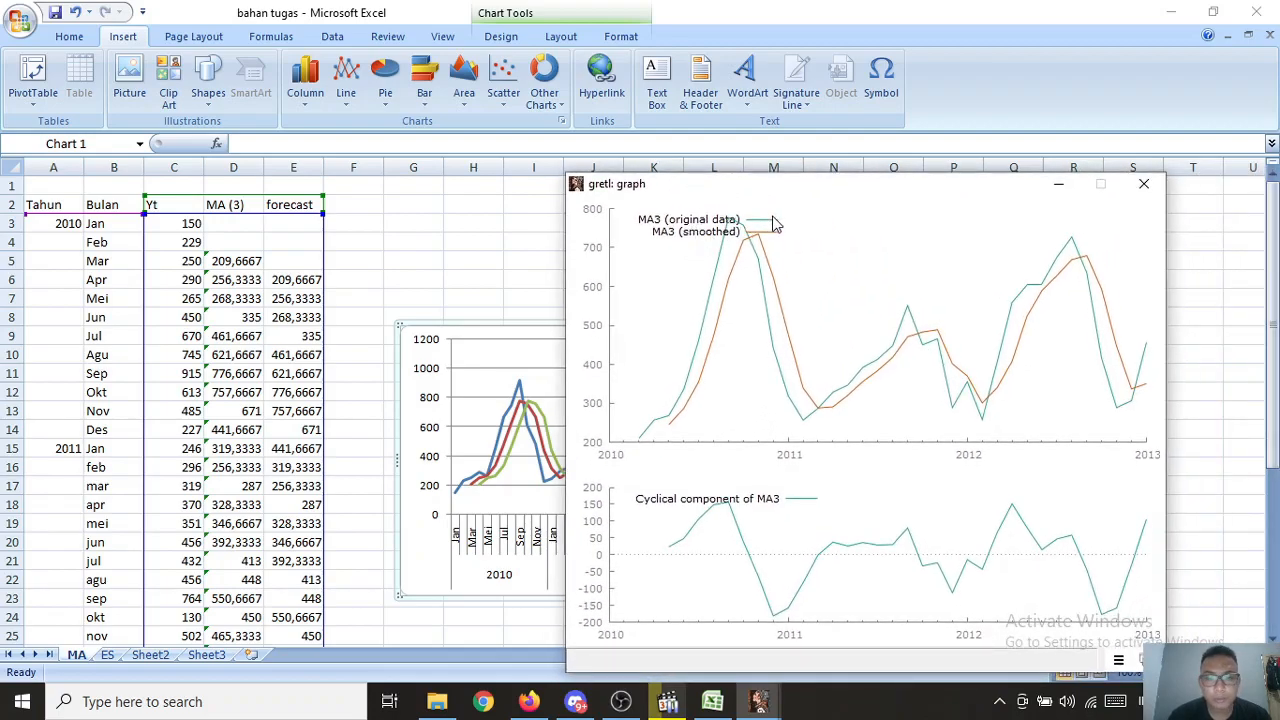
pyautogui.moveTo(701, 191); pyautogui.dragTo(651, 168)
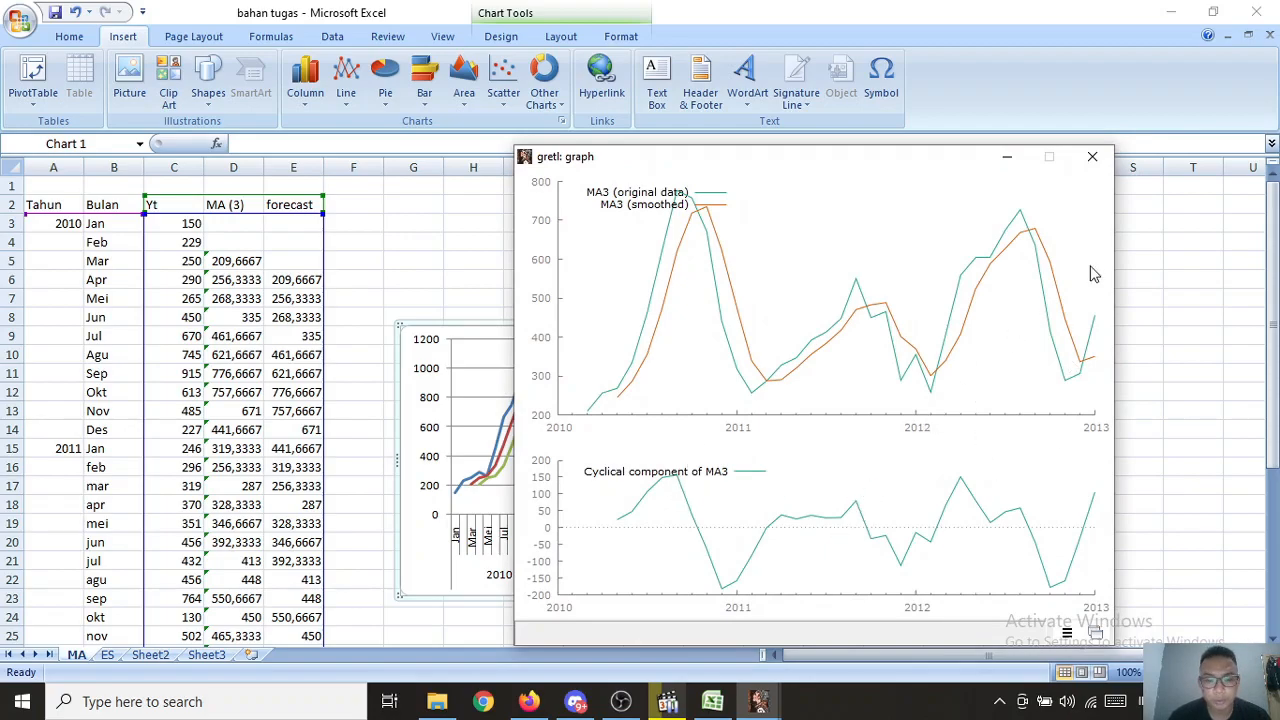
pyautogui.click(1092, 157)
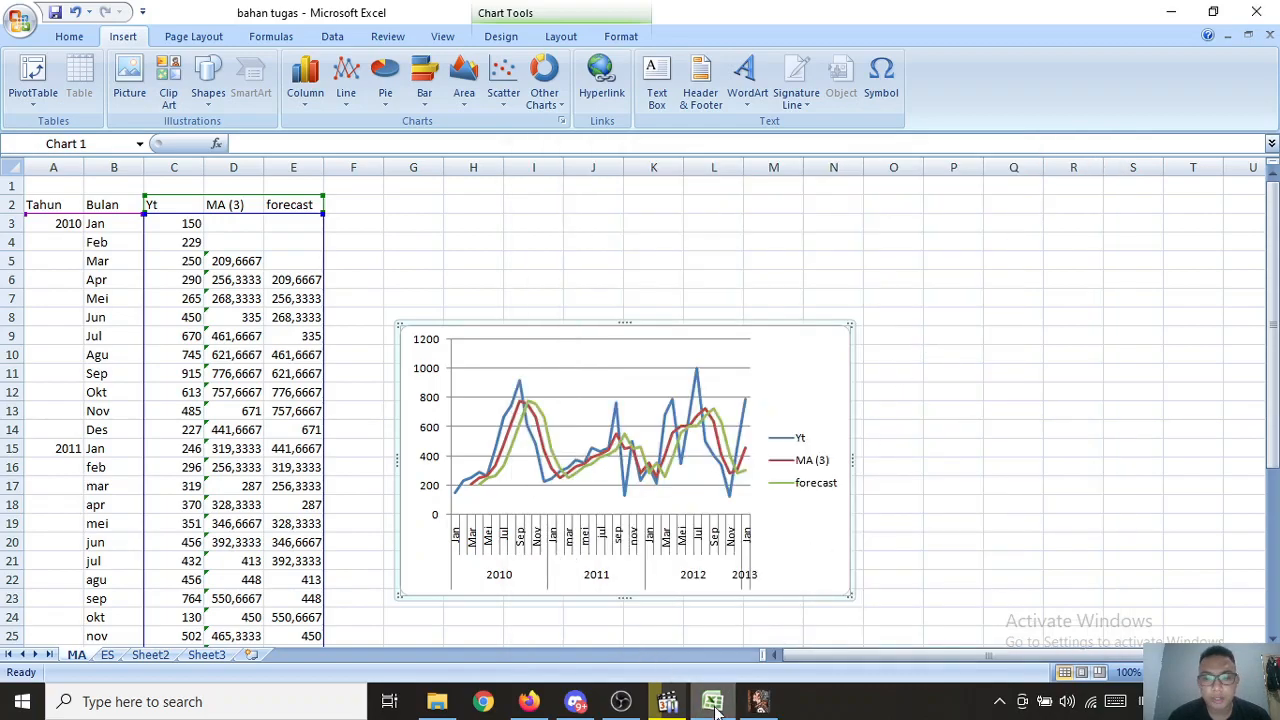
# Step: In gretl, run a simple moving average filter on forecast over 3 observations, also graphing the residual series and saving ma_forecast and mc_forecast
pyautogui.click(759, 701)
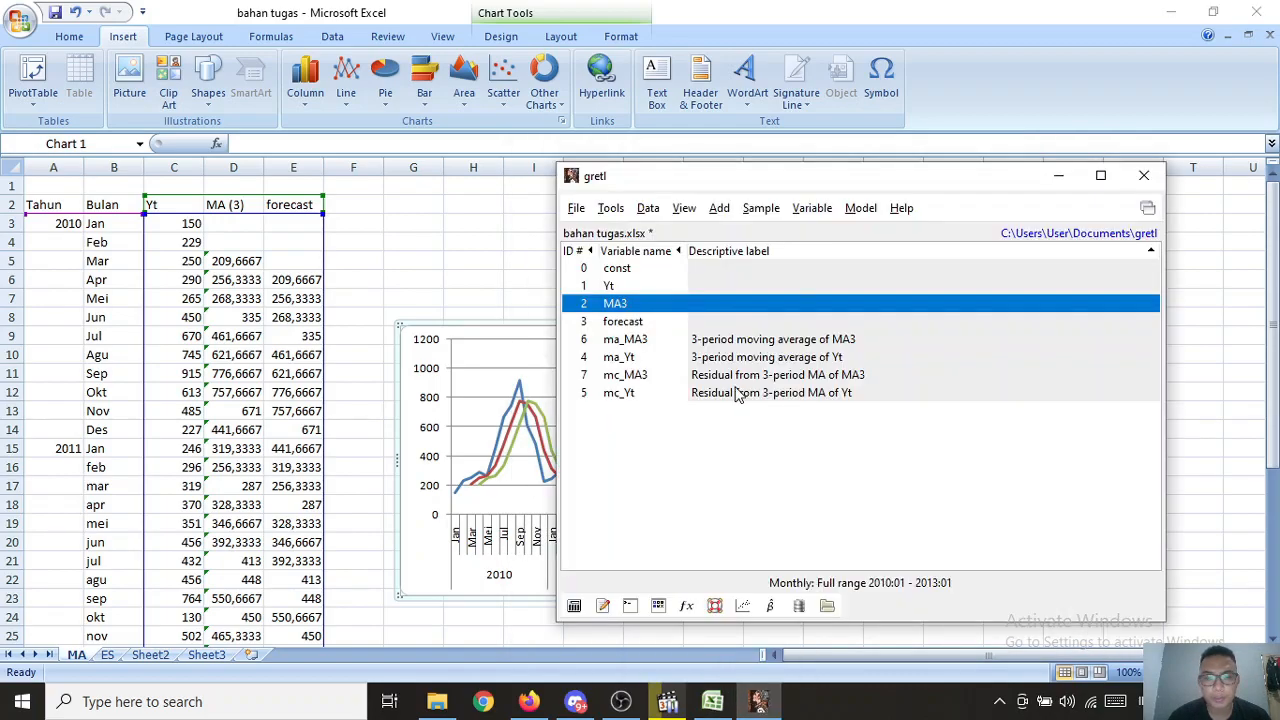
pyautogui.click(631, 322)
pyautogui.rightClick(631, 322)
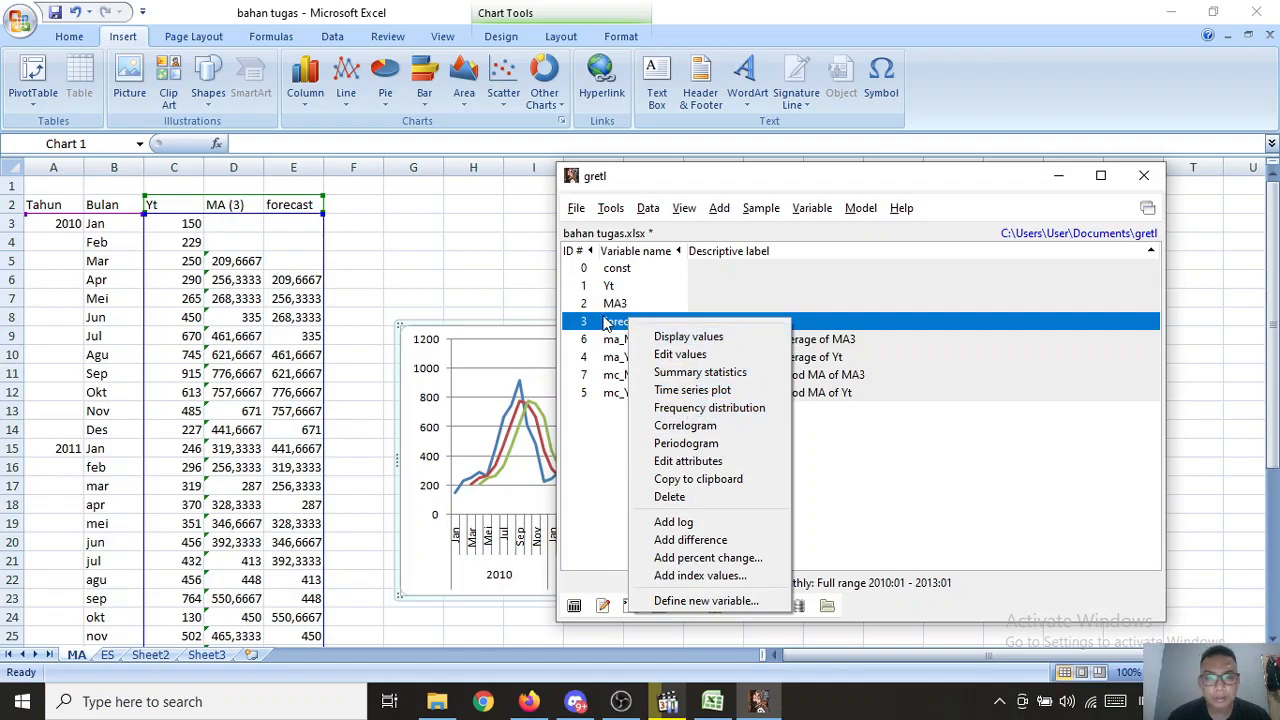
pyautogui.click(606, 322)
pyautogui.click(761, 208)
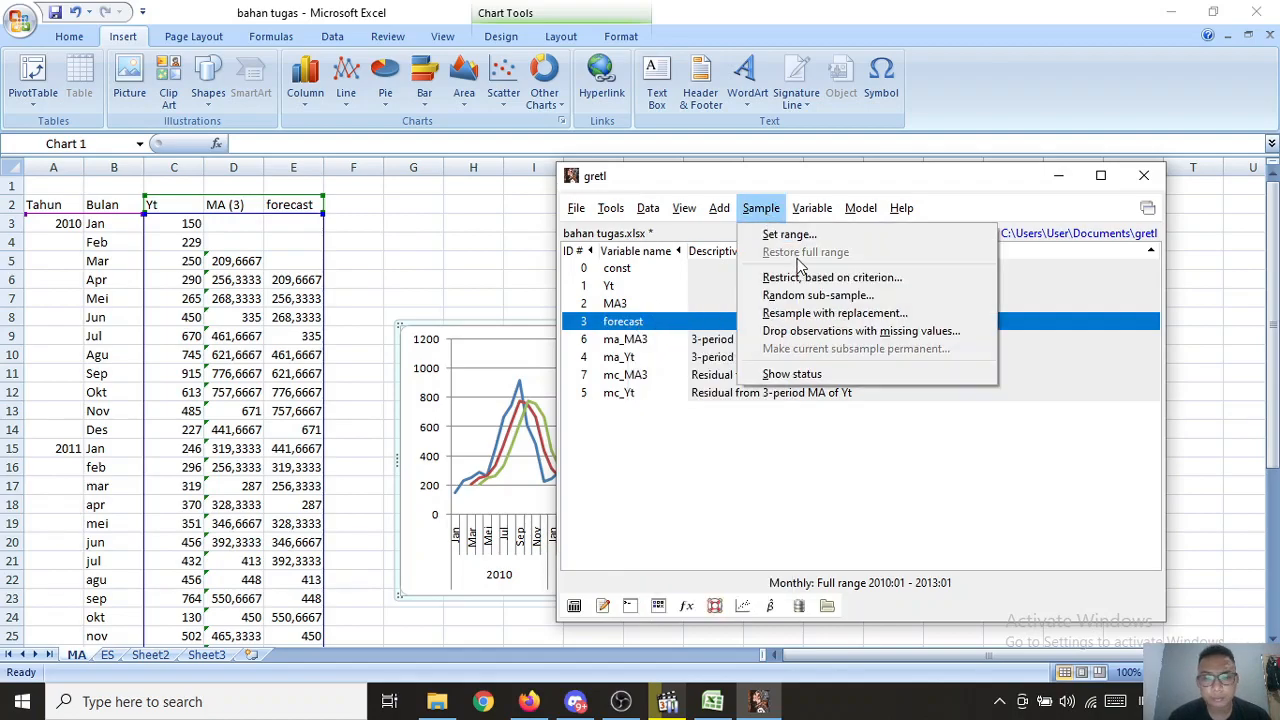
pyautogui.moveTo(806, 214)
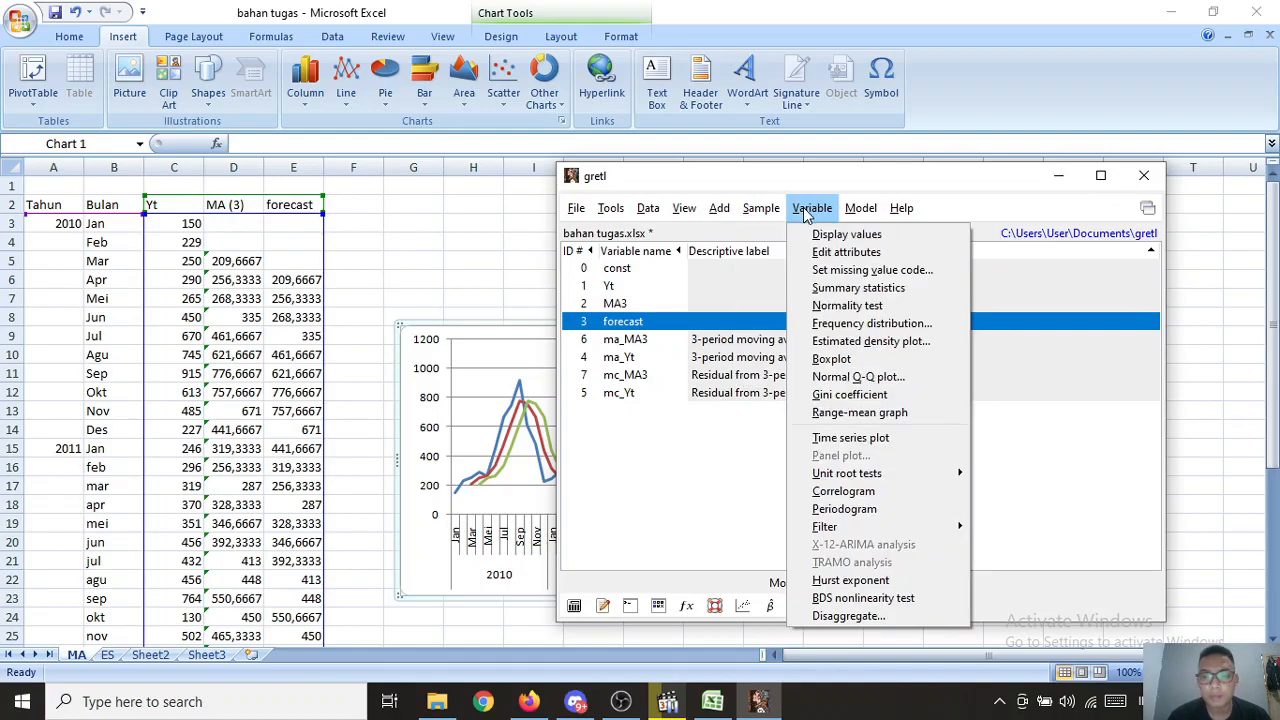
pyautogui.moveTo(875, 528)
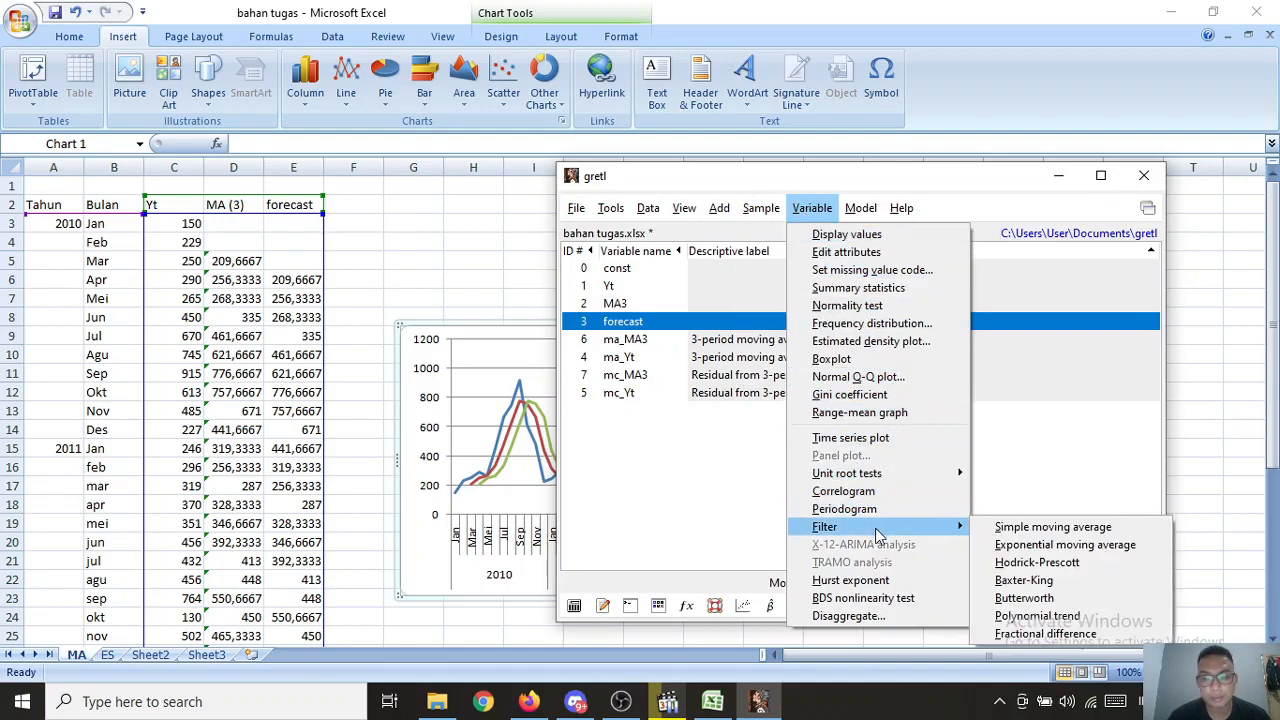
pyautogui.click(1006, 530)
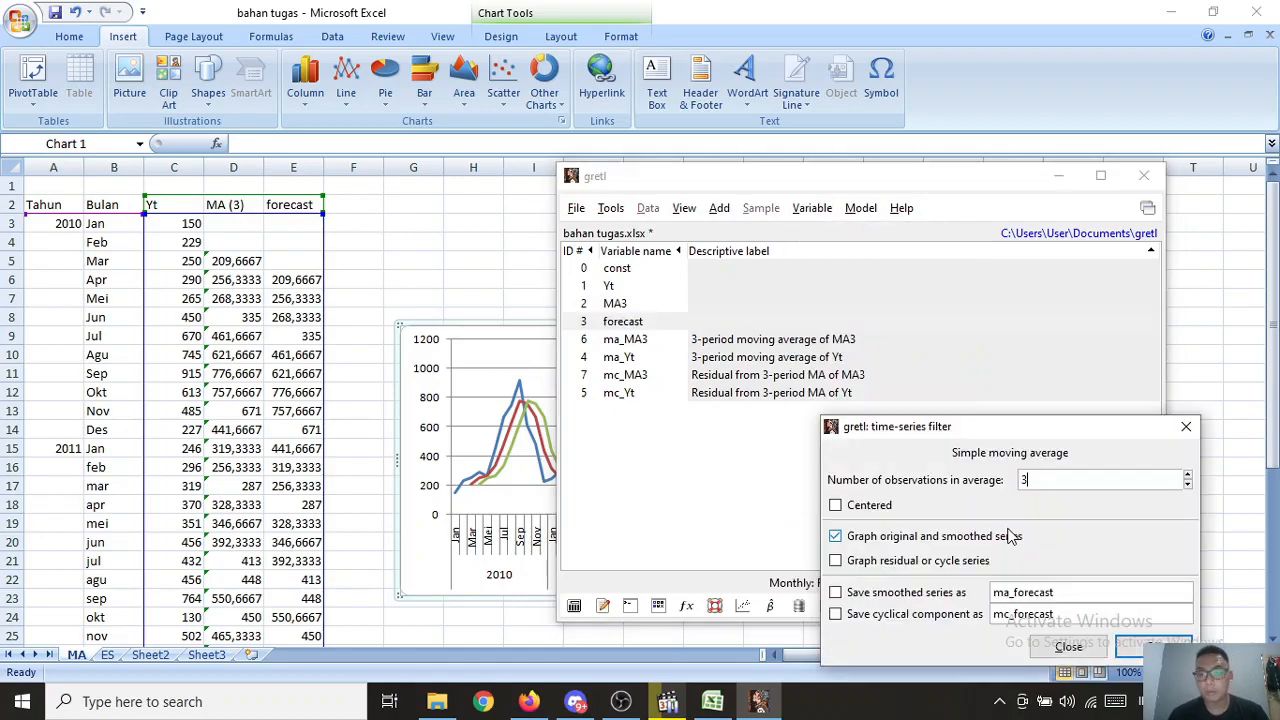
pyautogui.click(853, 566)
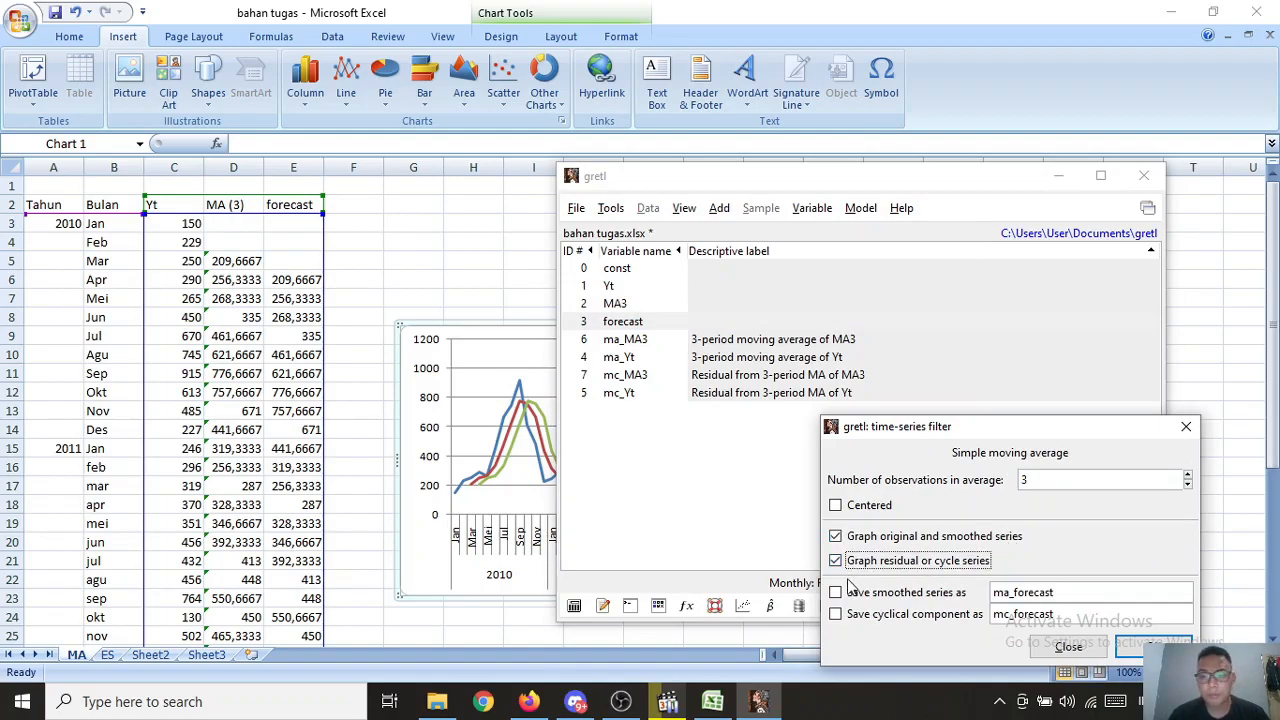
pyautogui.click(843, 594)
pyautogui.click(841, 615)
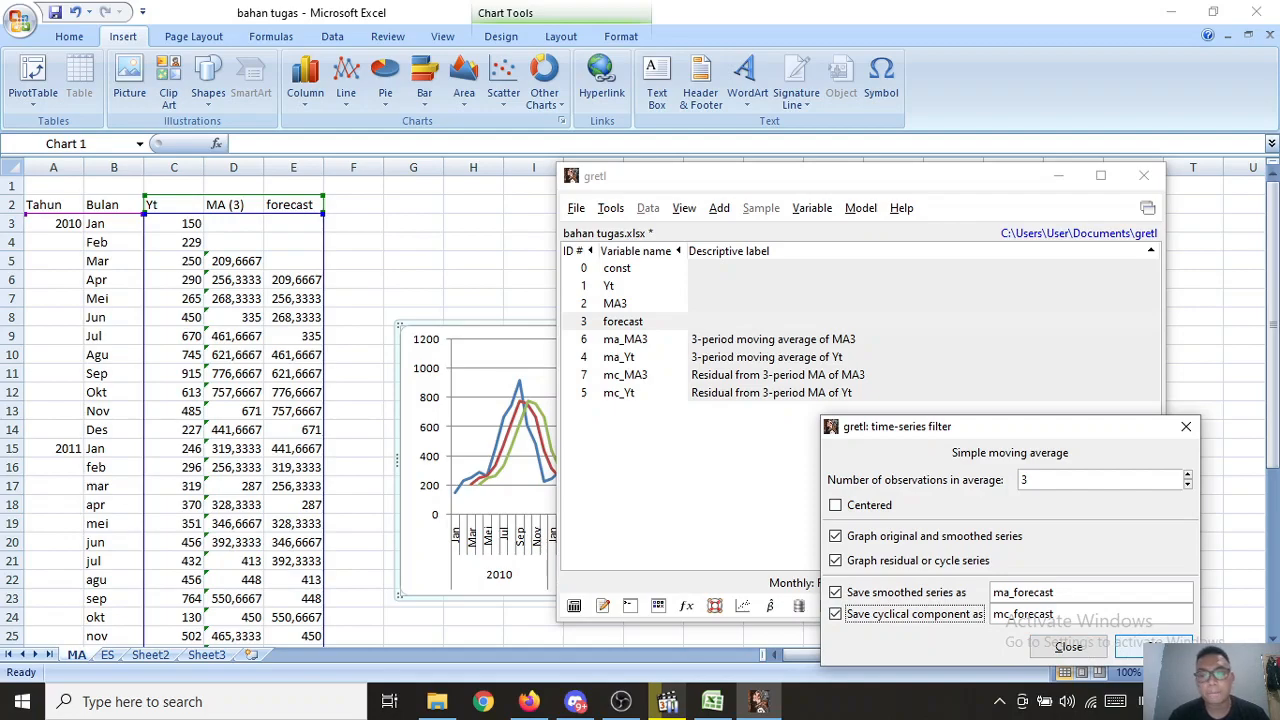
pyautogui.click(1135, 646)
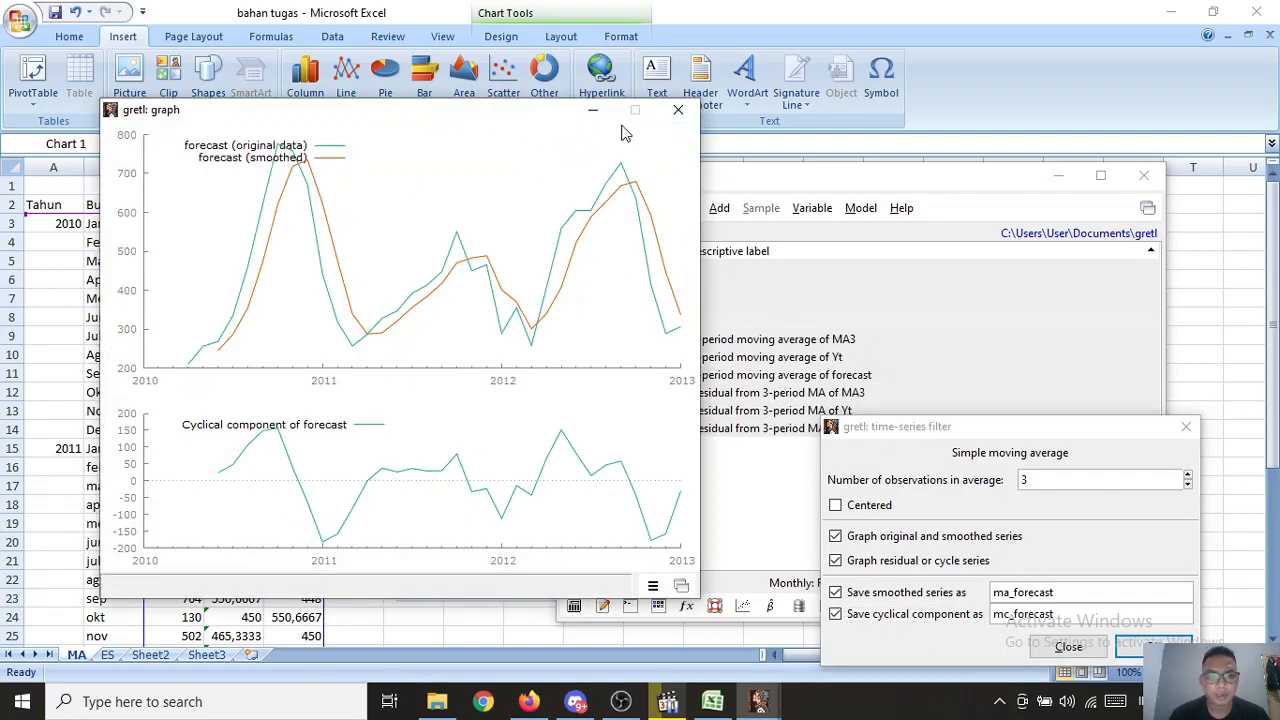
# Step: Move the forecast filter graph clear of the worksheet's data table and minimize the main gretl window
pyautogui.moveTo(298, 112); pyautogui.dragTo(879, 189)
pyautogui.click(654, 192)
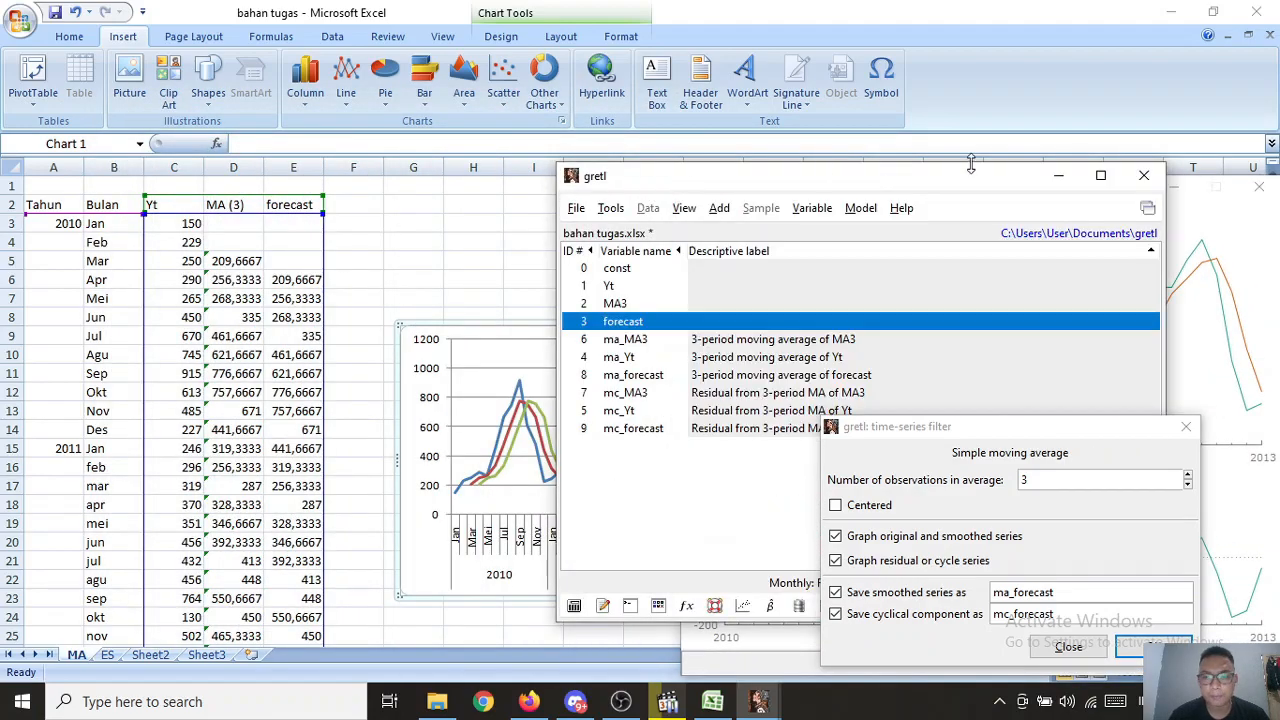
pyautogui.click(1058, 178)
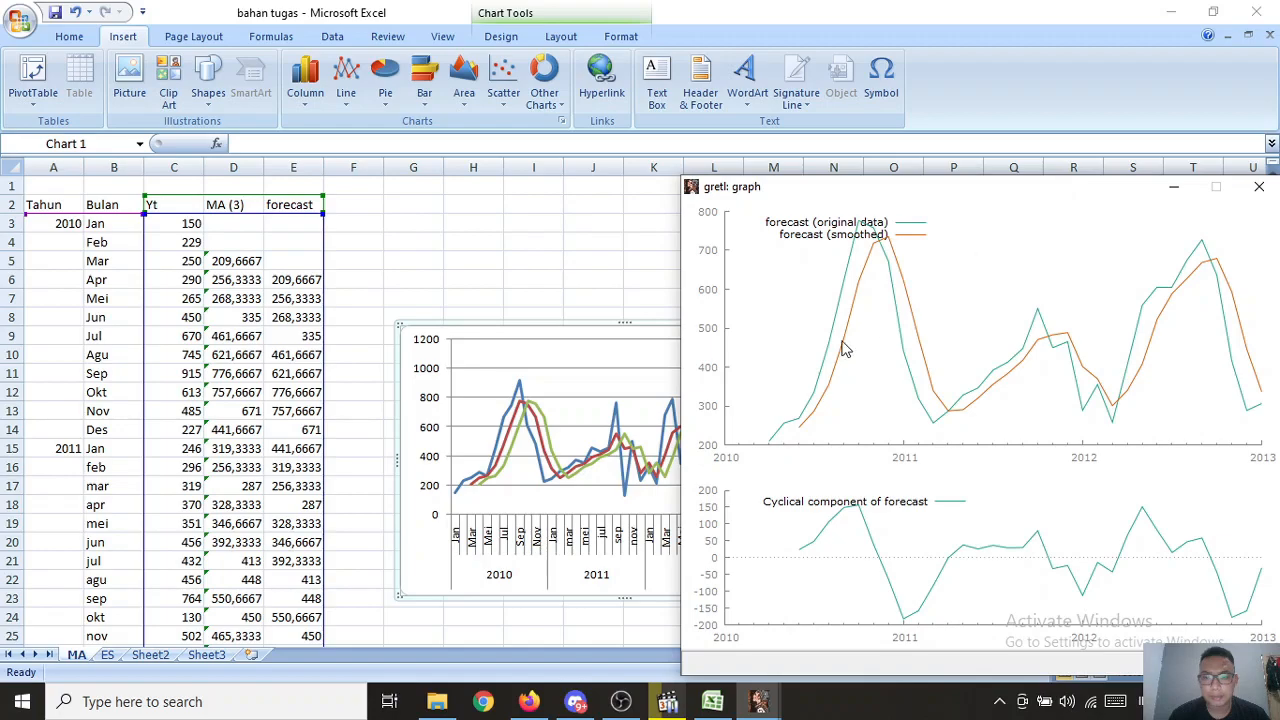
# Step: Compare the forecast filter graph with the Excel chart, close the graph, and return to the main gretl window
pyautogui.click(543, 405)
pyautogui.click(543, 398)
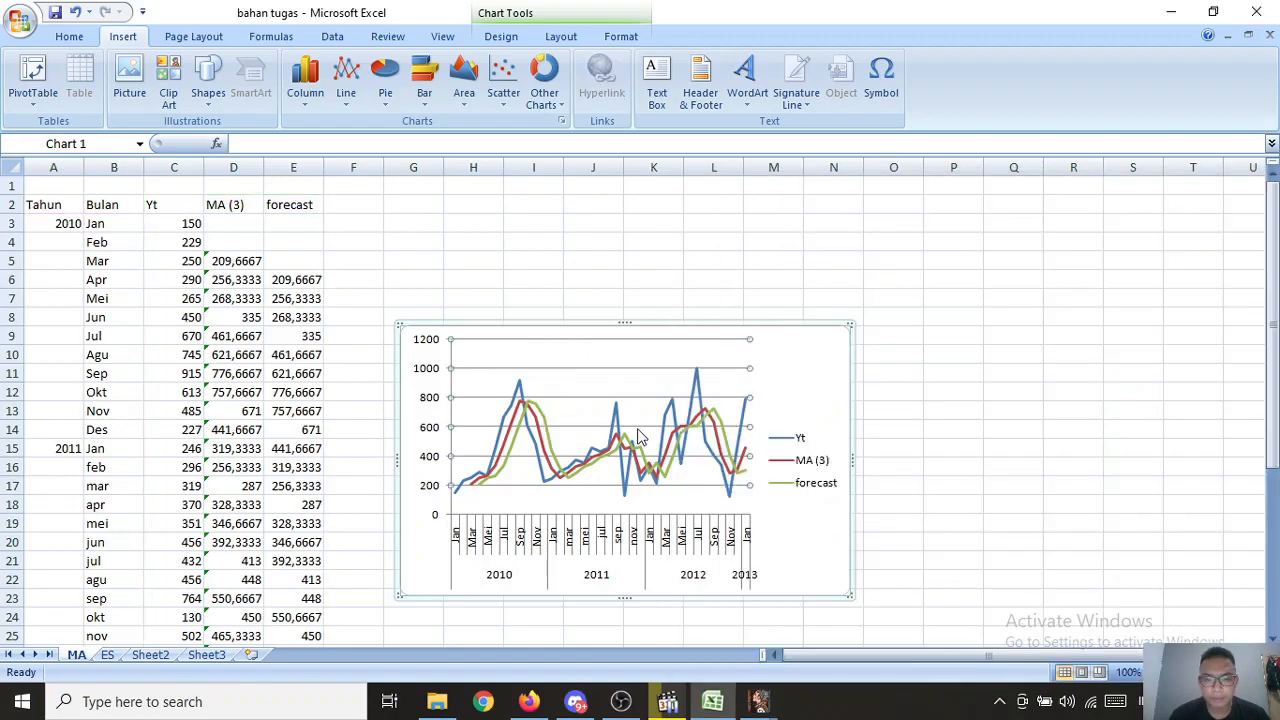
pyautogui.moveTo(762, 706)
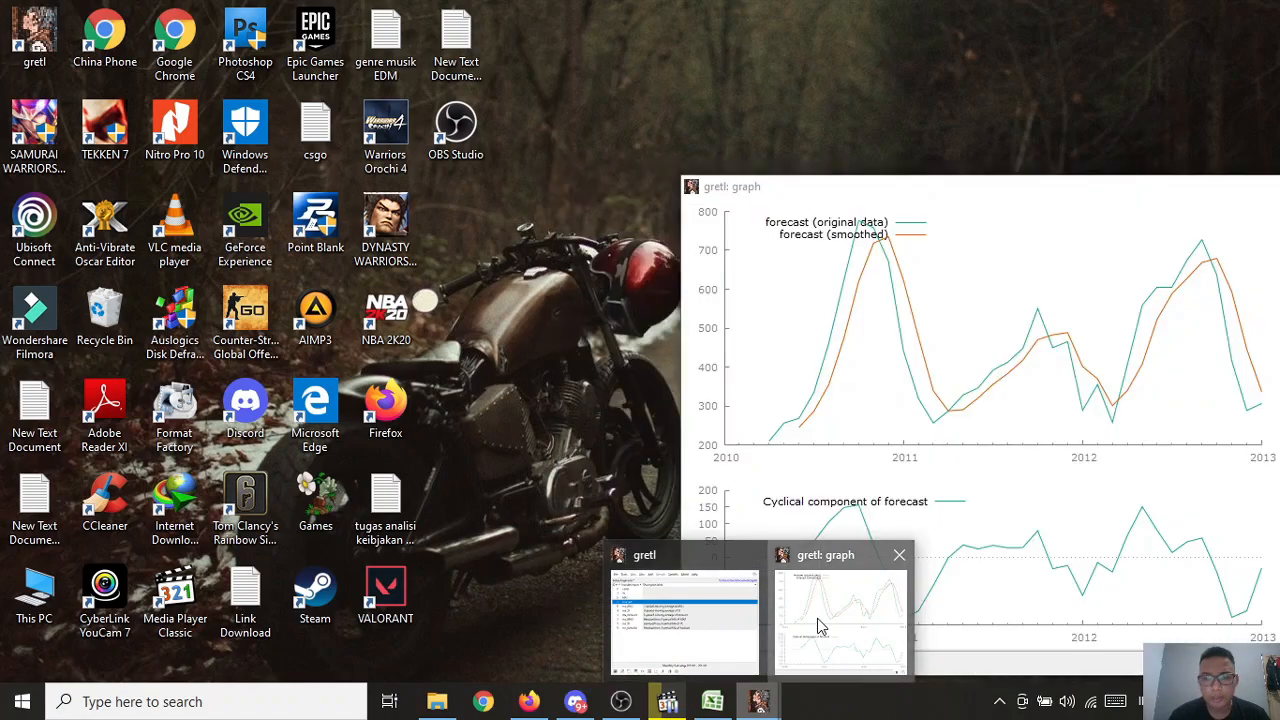
pyautogui.click(819, 625)
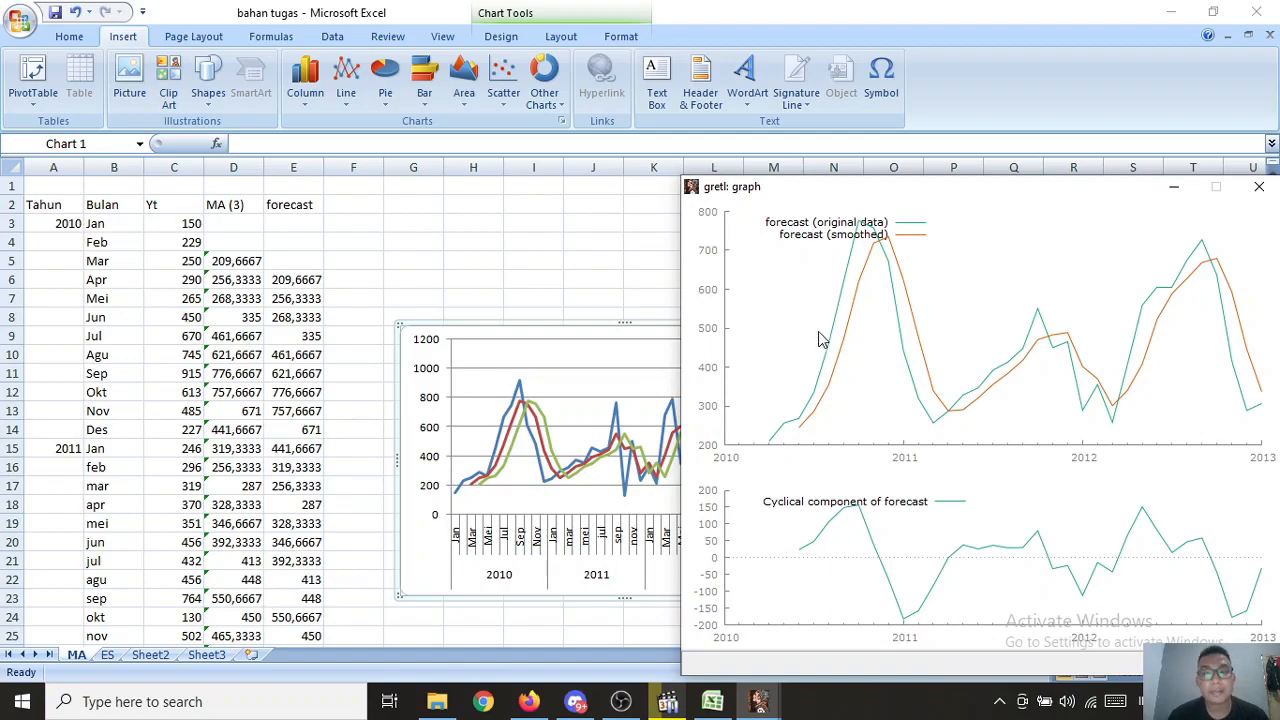
pyautogui.click(1258, 190)
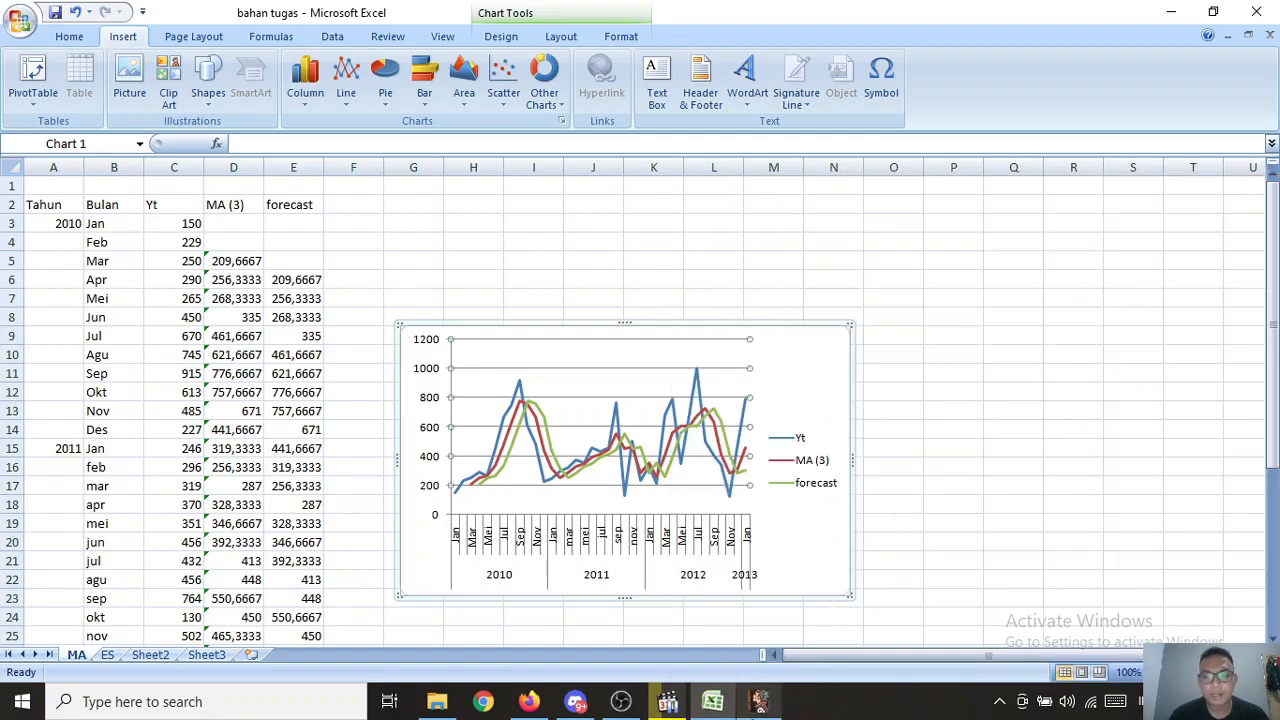
pyautogui.press('Escape')
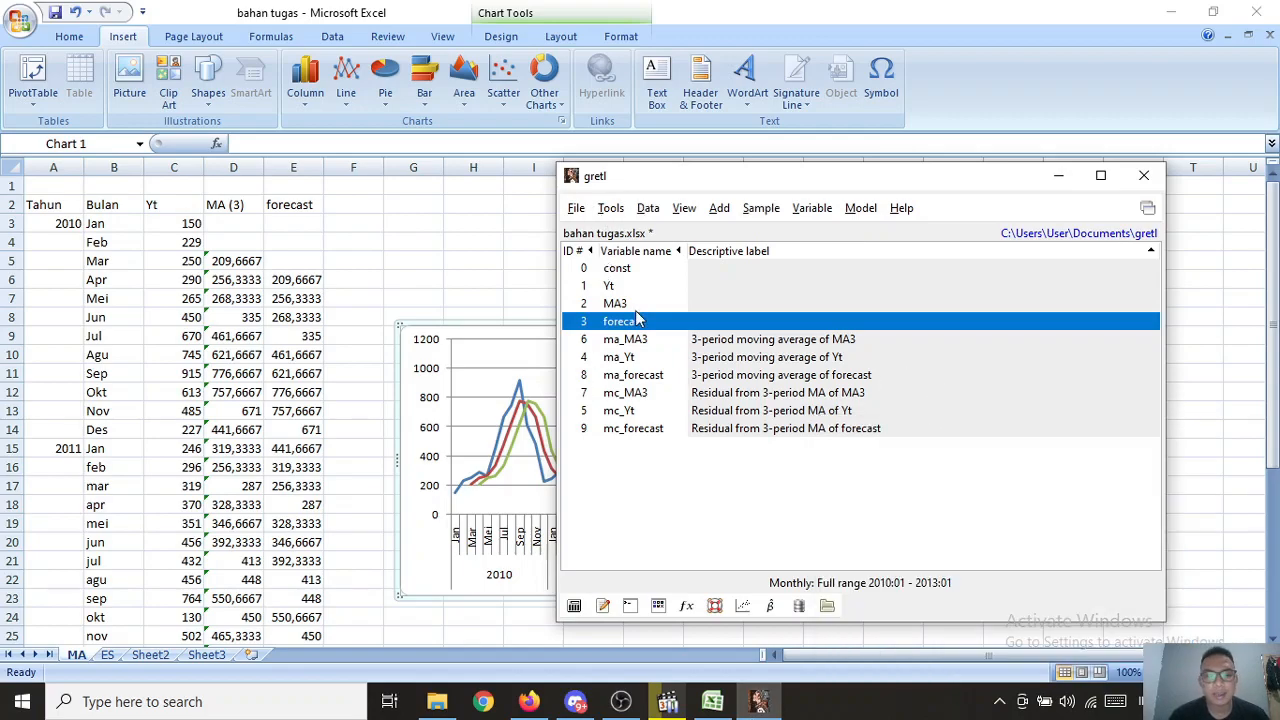
# Step: Switch to the ES worksheet and empty the ES alpah 0.4 and forecast columns from row 3 down
pyautogui.click(104, 656)
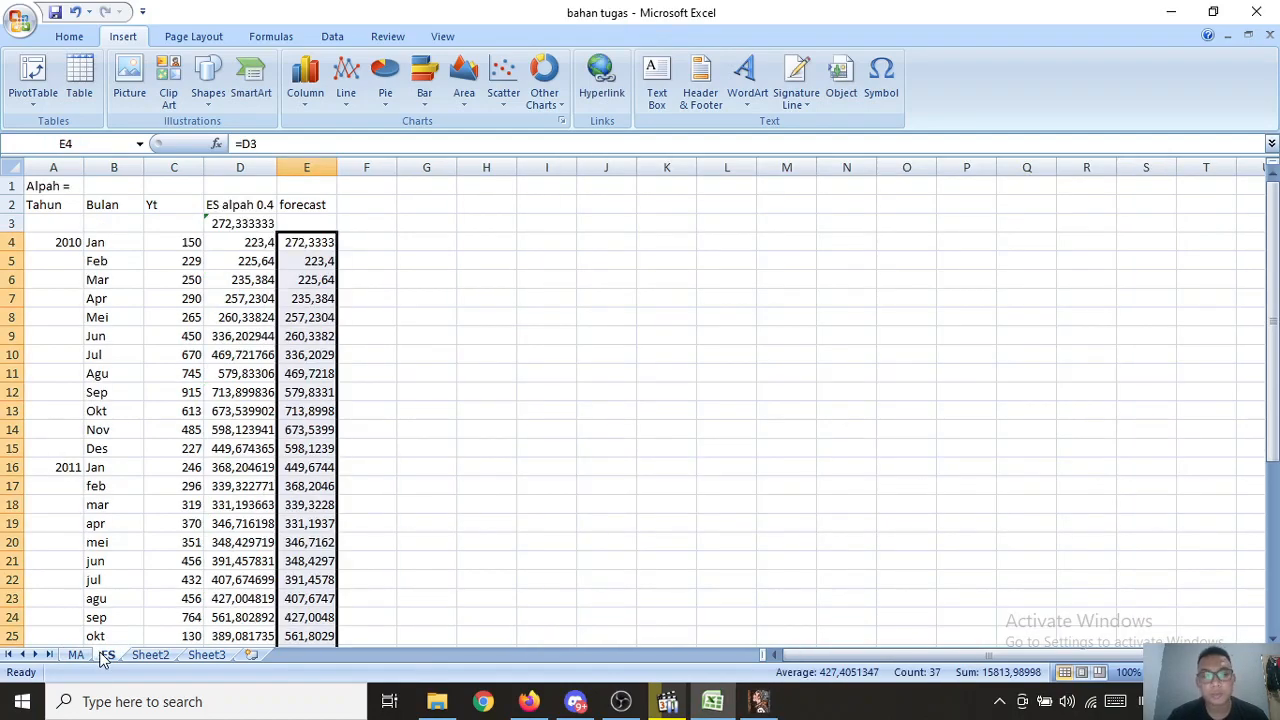
pyautogui.hotkey('ctrl', 'z')
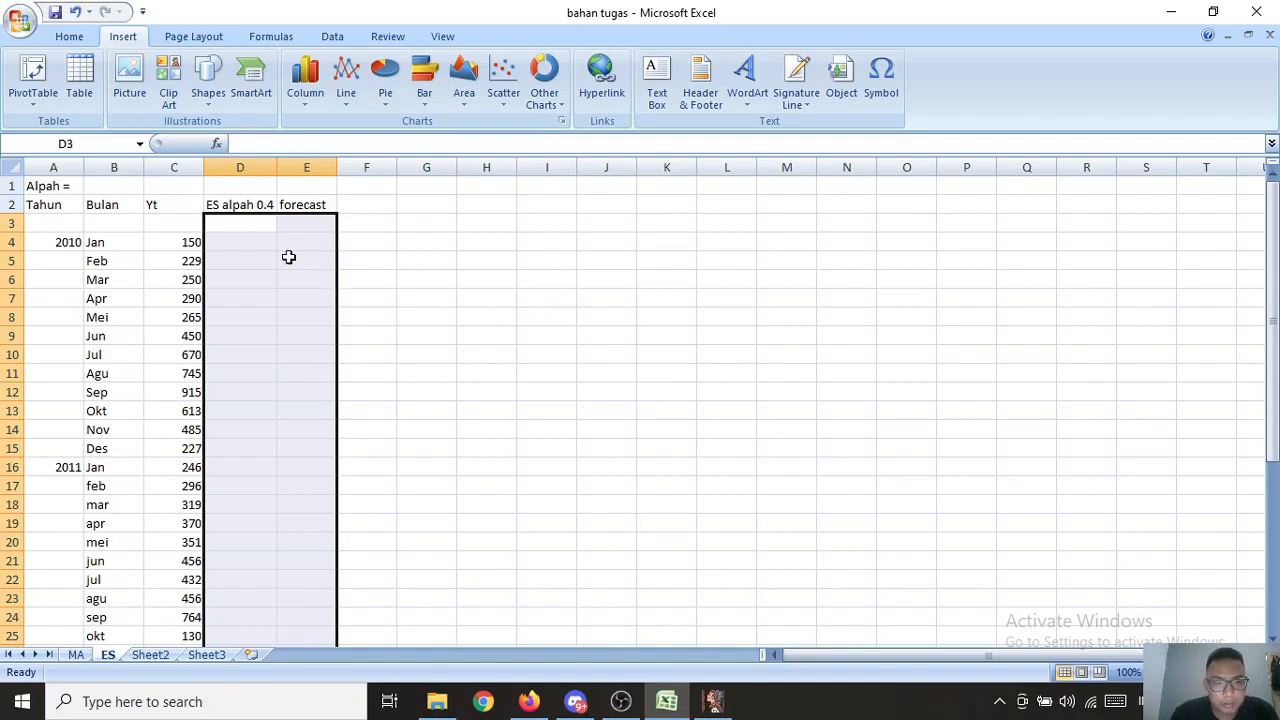
# Step: Calculate the starting smoothing value in D3 as the average of Yt for January to June 2010, =AVERAGE(C4:C9)
pyautogui.click(241, 230)
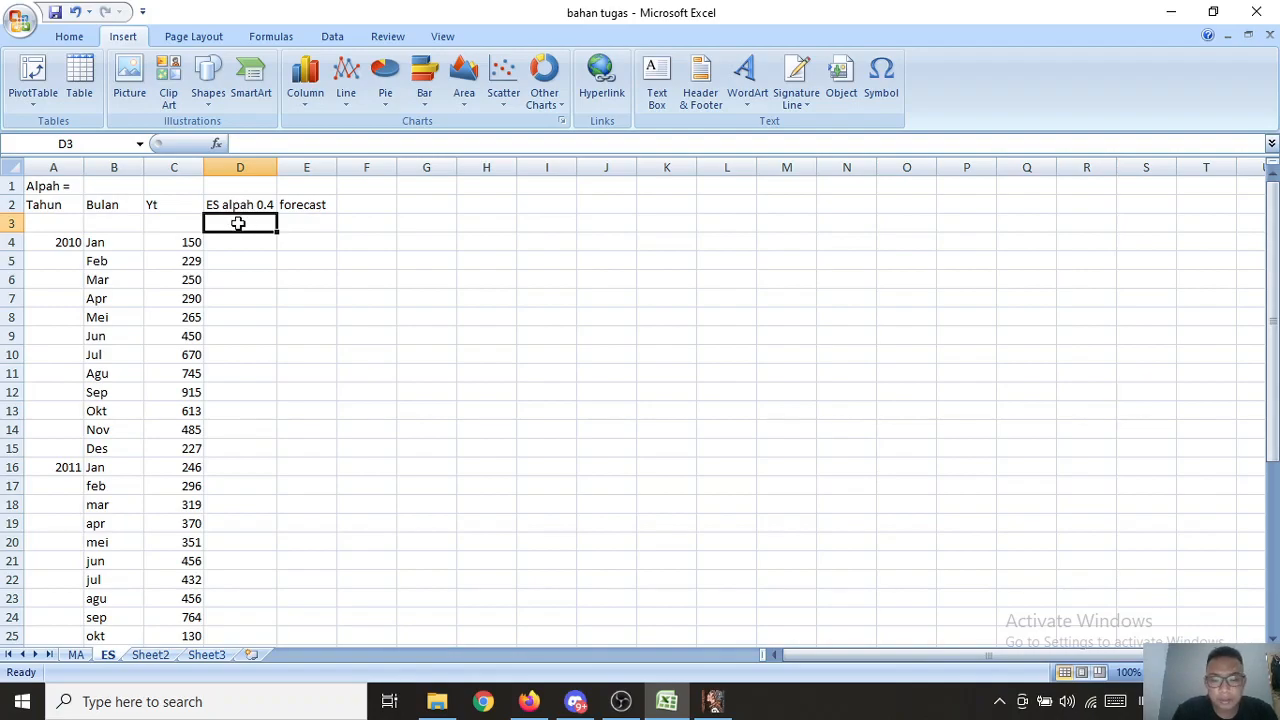
pyautogui.write('=')
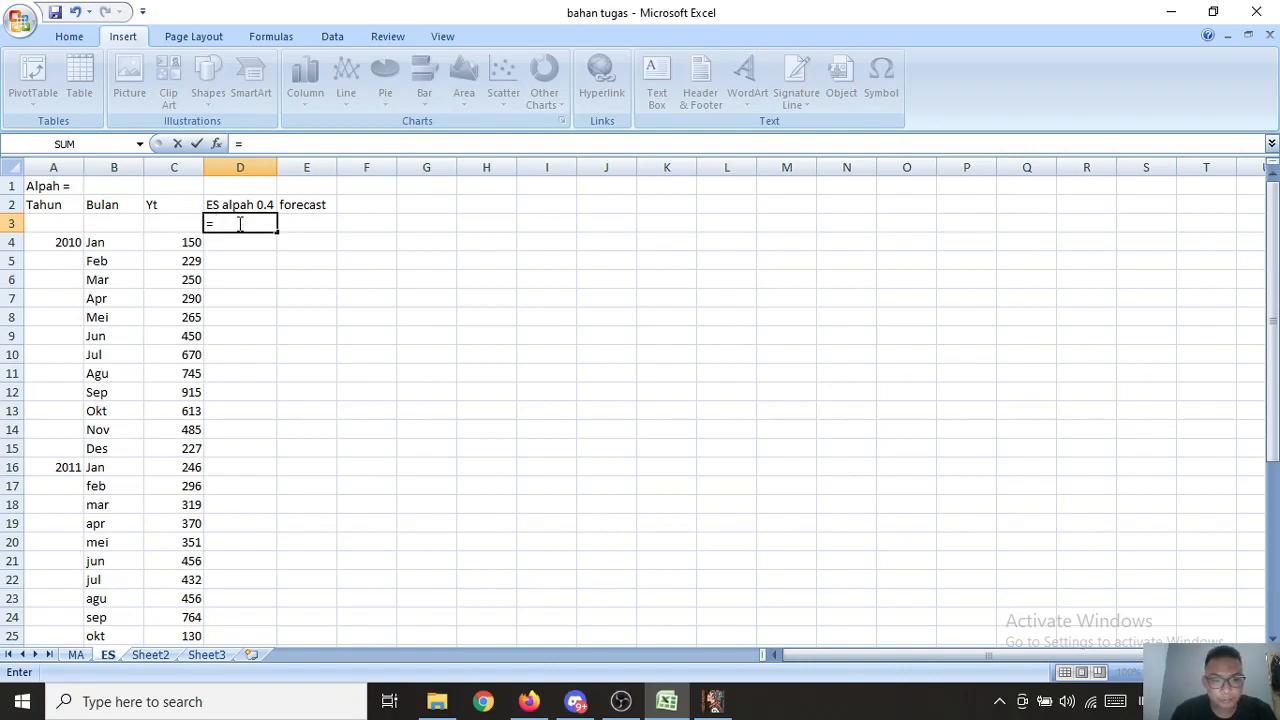
pyautogui.write(' e')
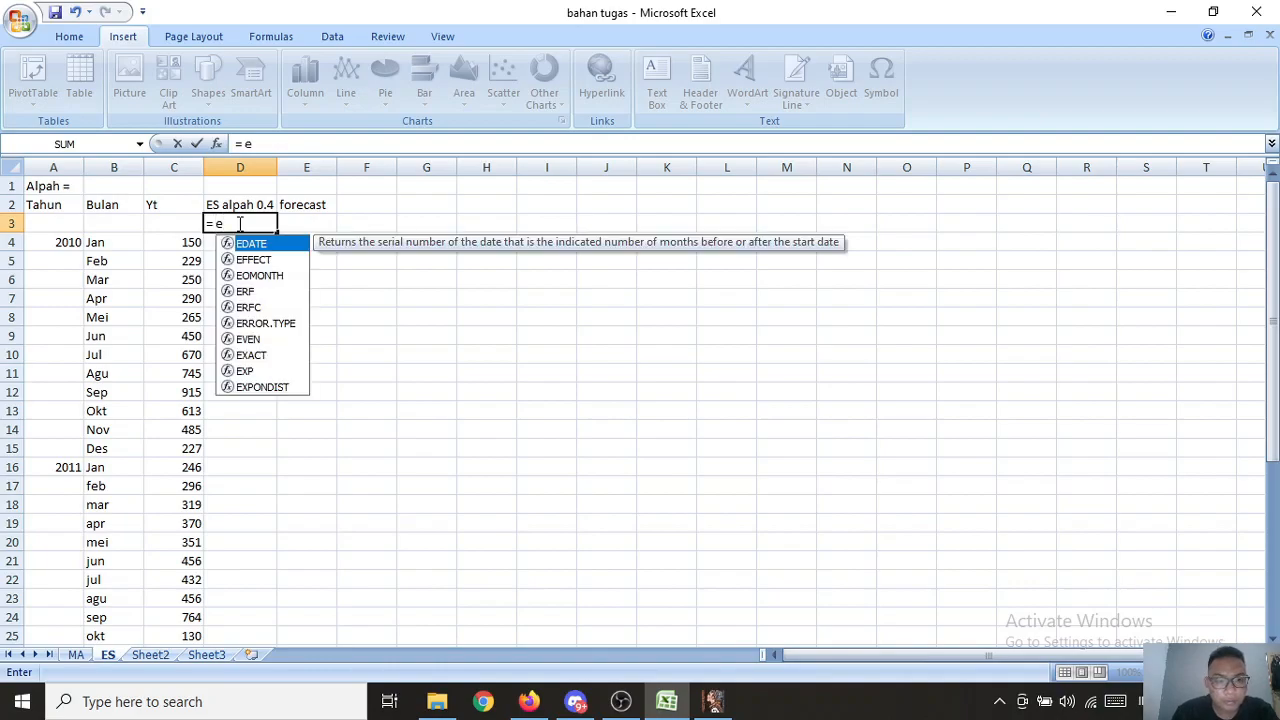
pyautogui.write('v')
pyautogui.press('BackSpace')
pyautogui.press('BackSpace')
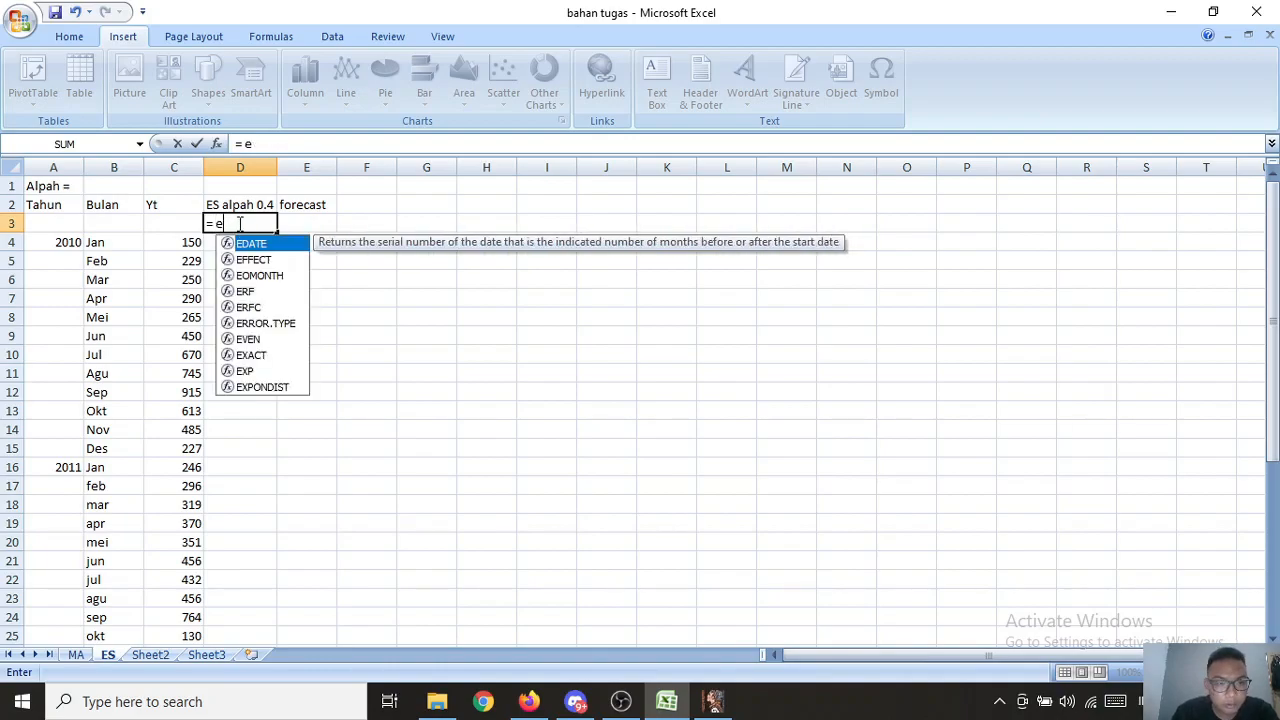
pyautogui.write('a')
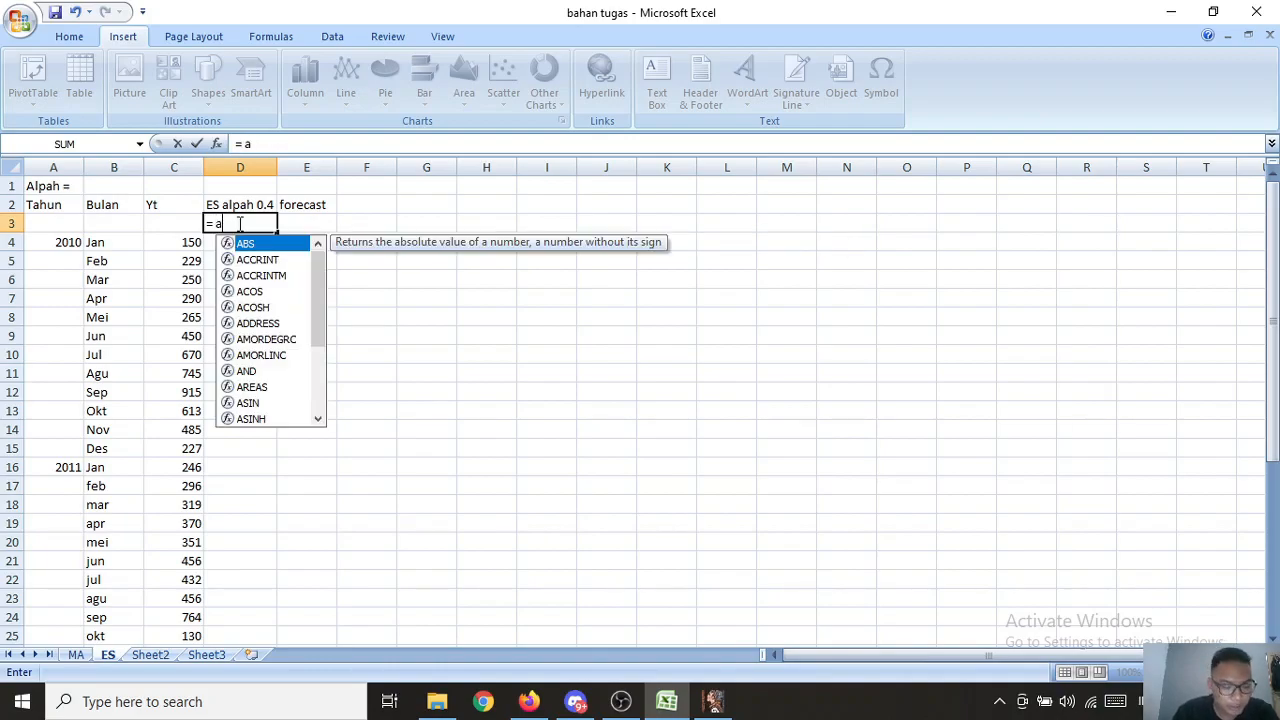
pyautogui.write('v')
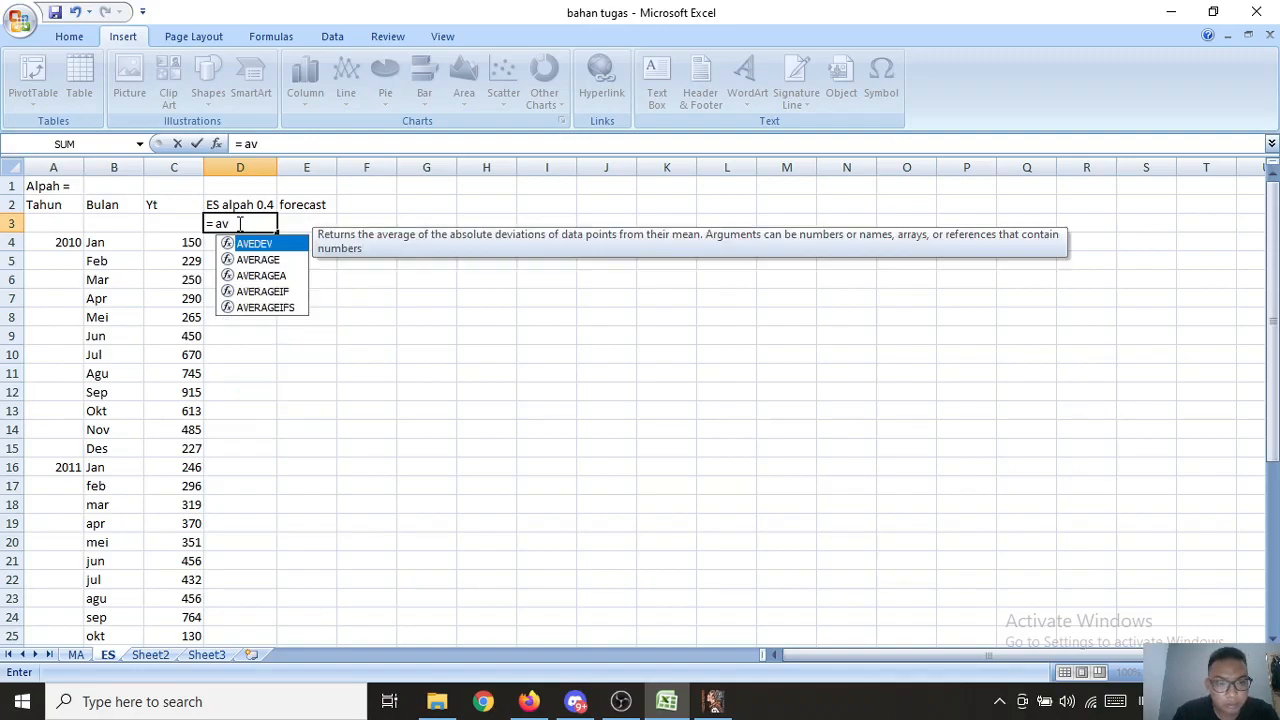
pyautogui.write('er')
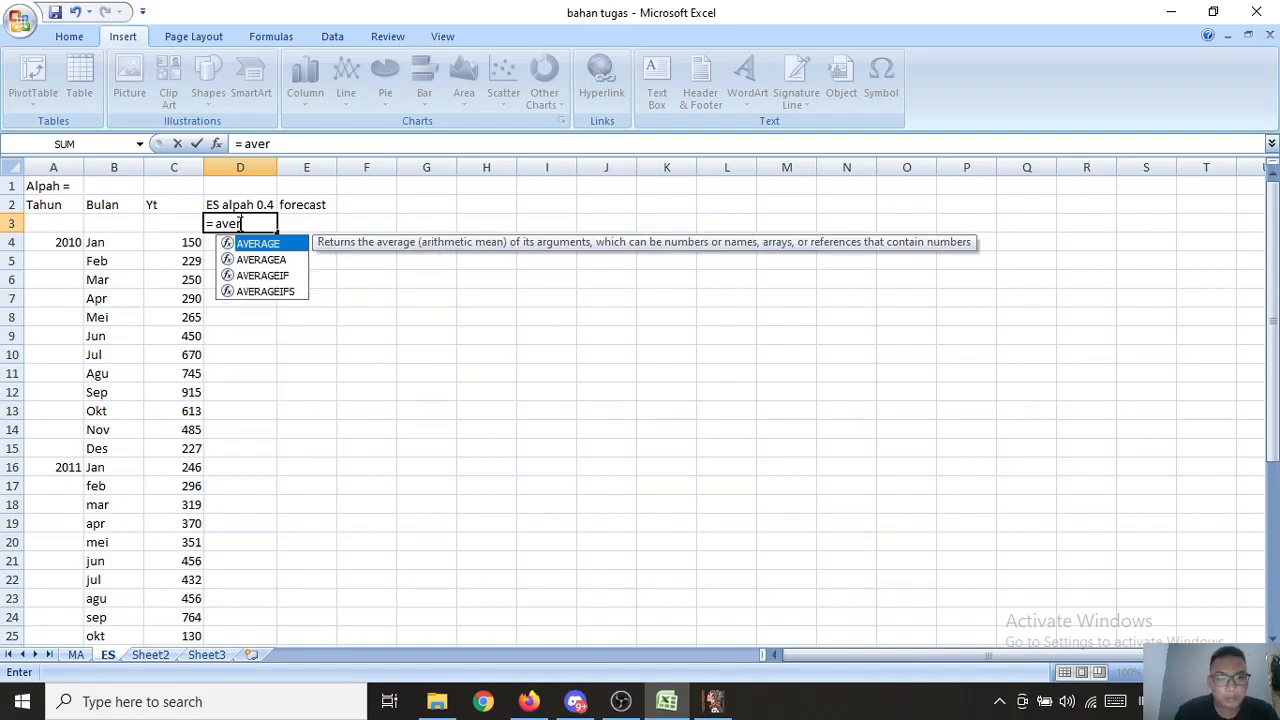
pyautogui.write('age')
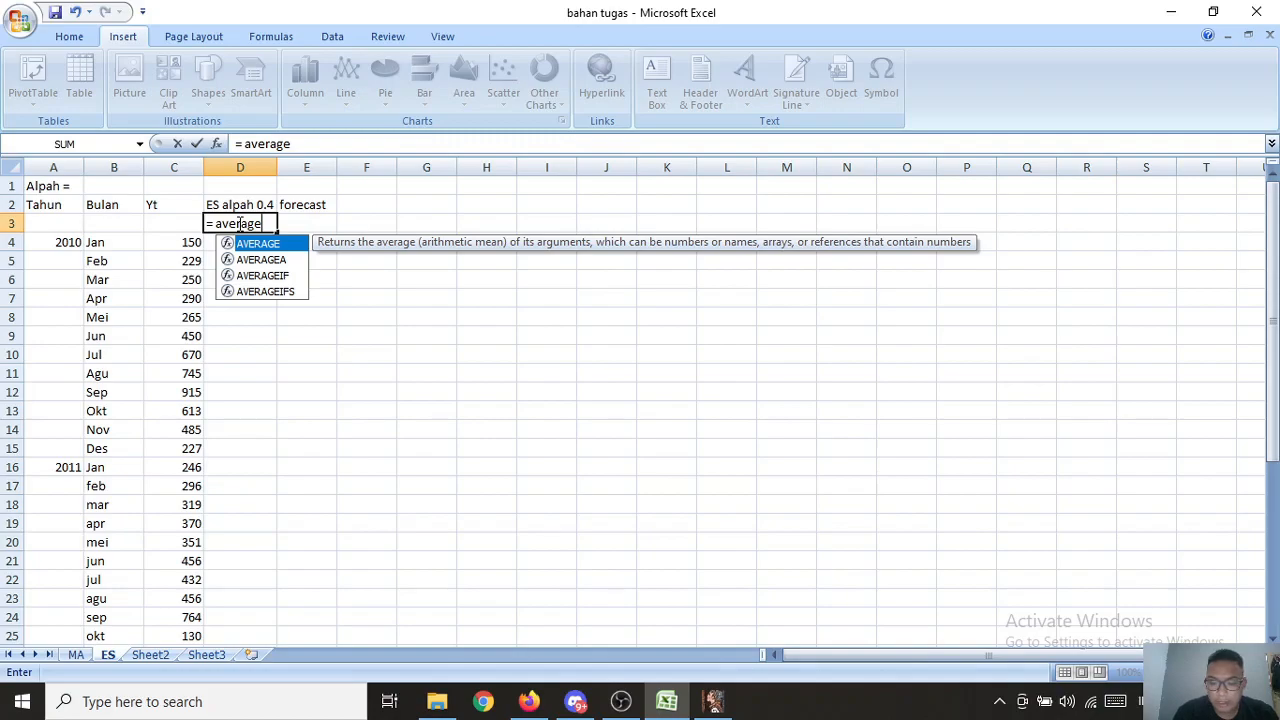
pyautogui.write('(')
pyautogui.click(177, 249)
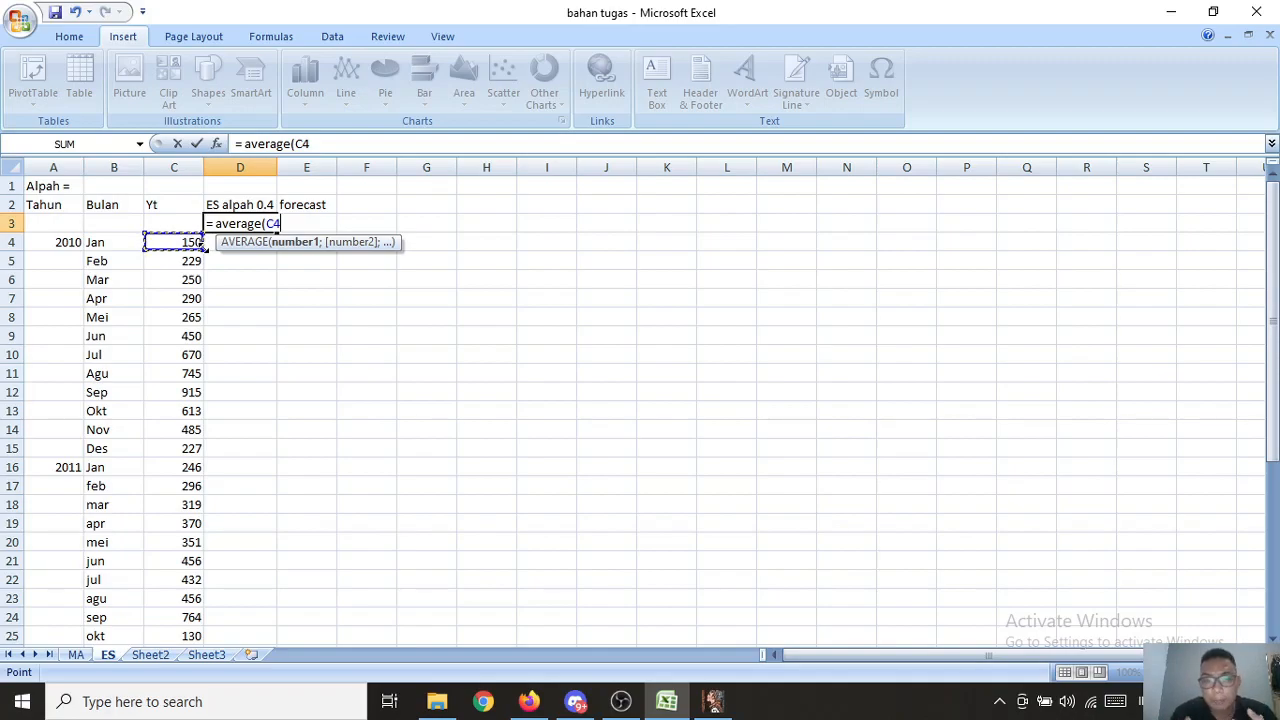
pyautogui.click(203, 246)
pyautogui.moveTo(203, 246); pyautogui.dragTo(203, 337)
pyautogui.write(')')
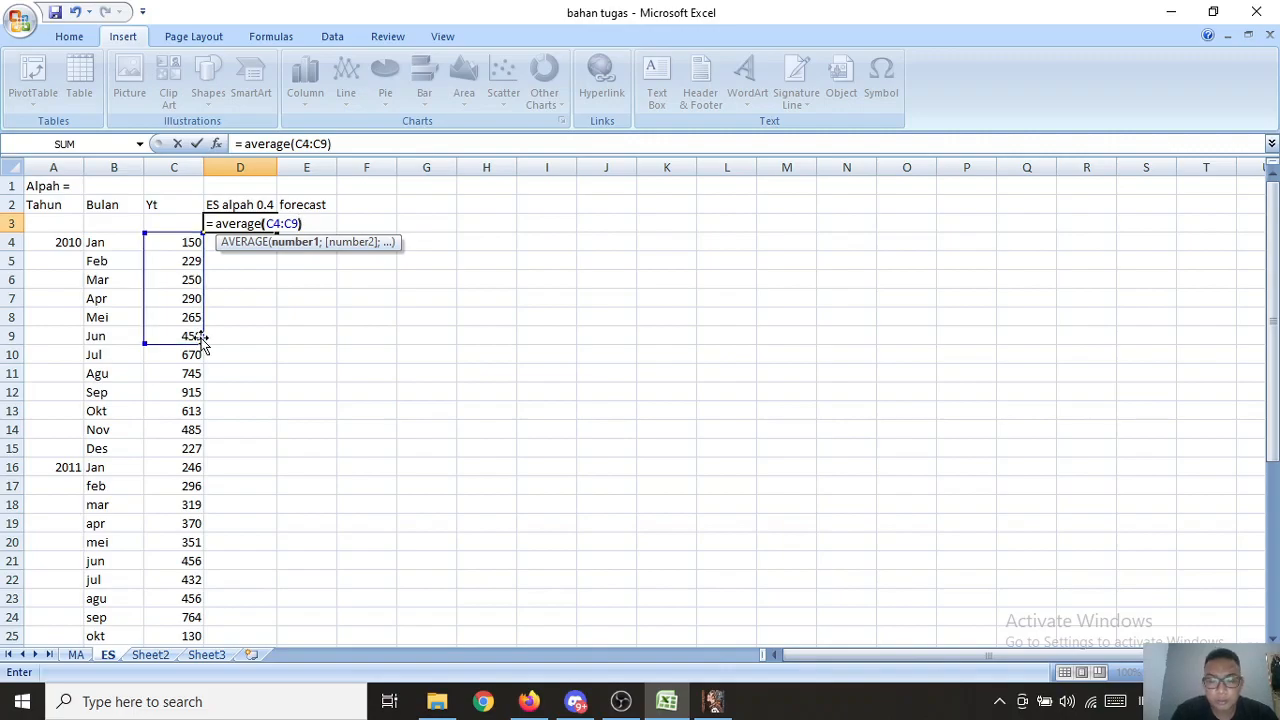
pyautogui.press('Return')
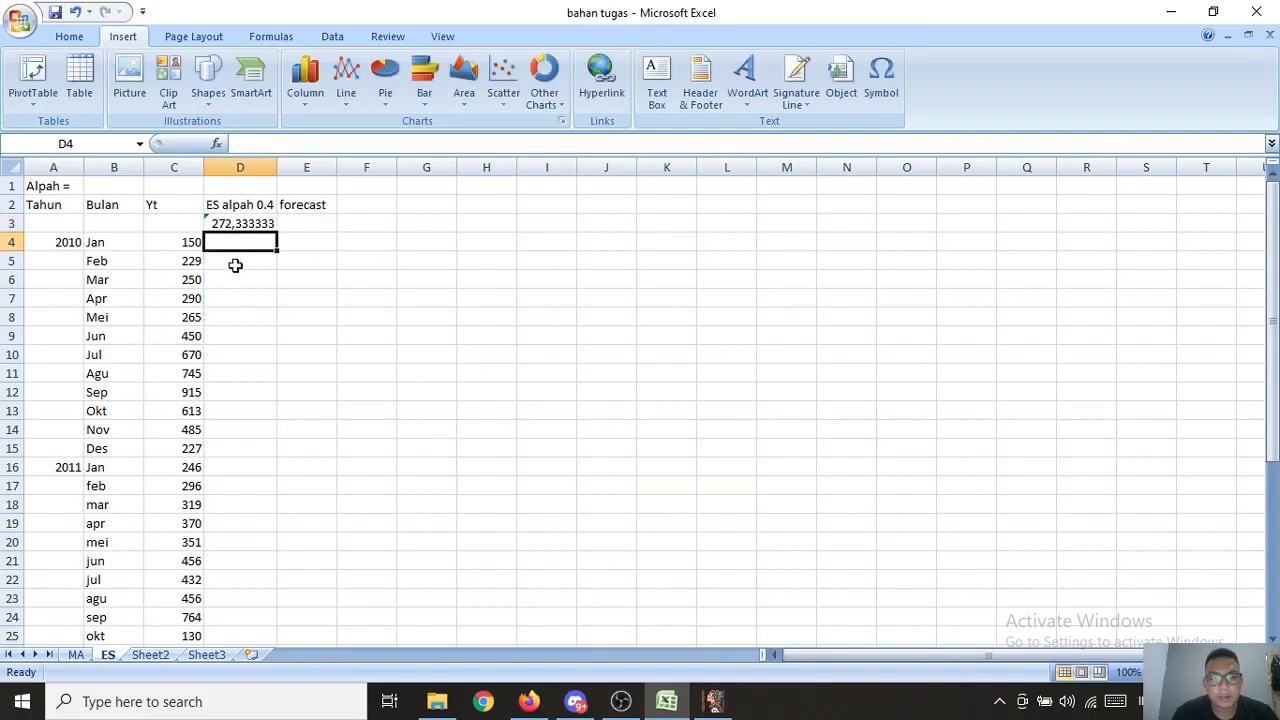
pyautogui.click(265, 223)
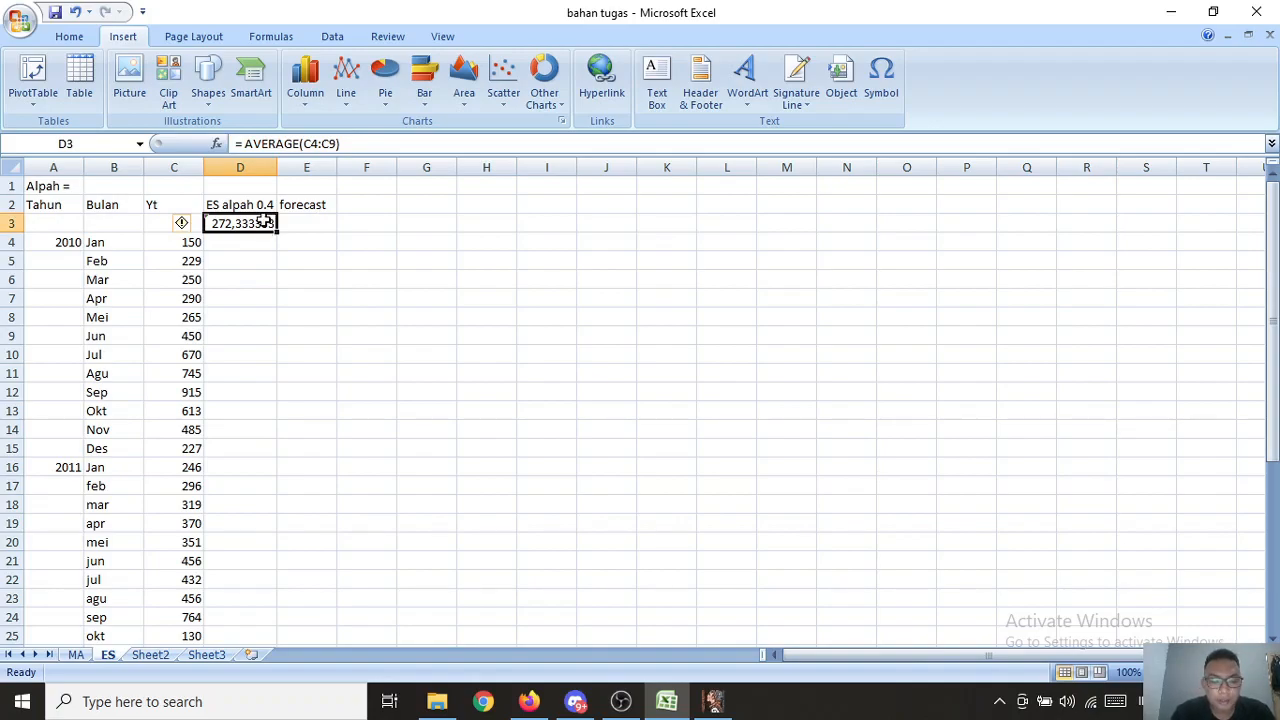
# Step: Enter the January 2010 formula =0,4*C4+0,6+D3 in D4 of the ES alpah 0.4 column
pyautogui.click(236, 246)
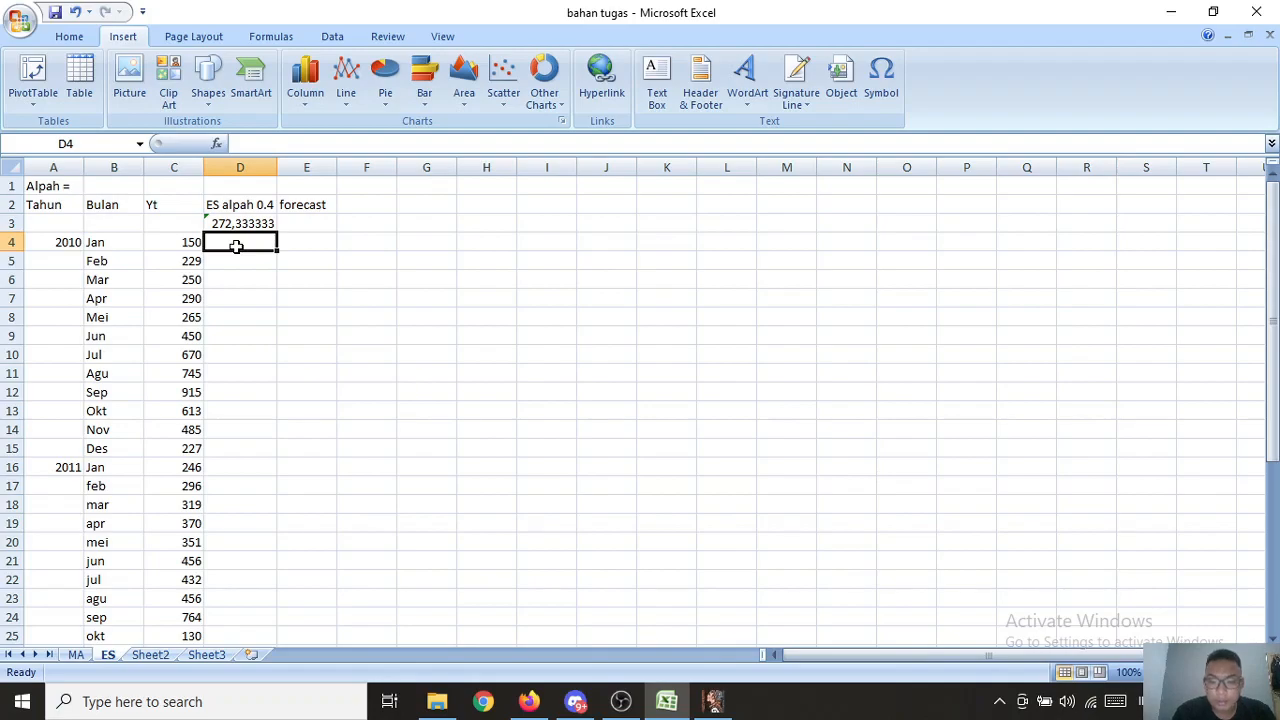
pyautogui.write('=')
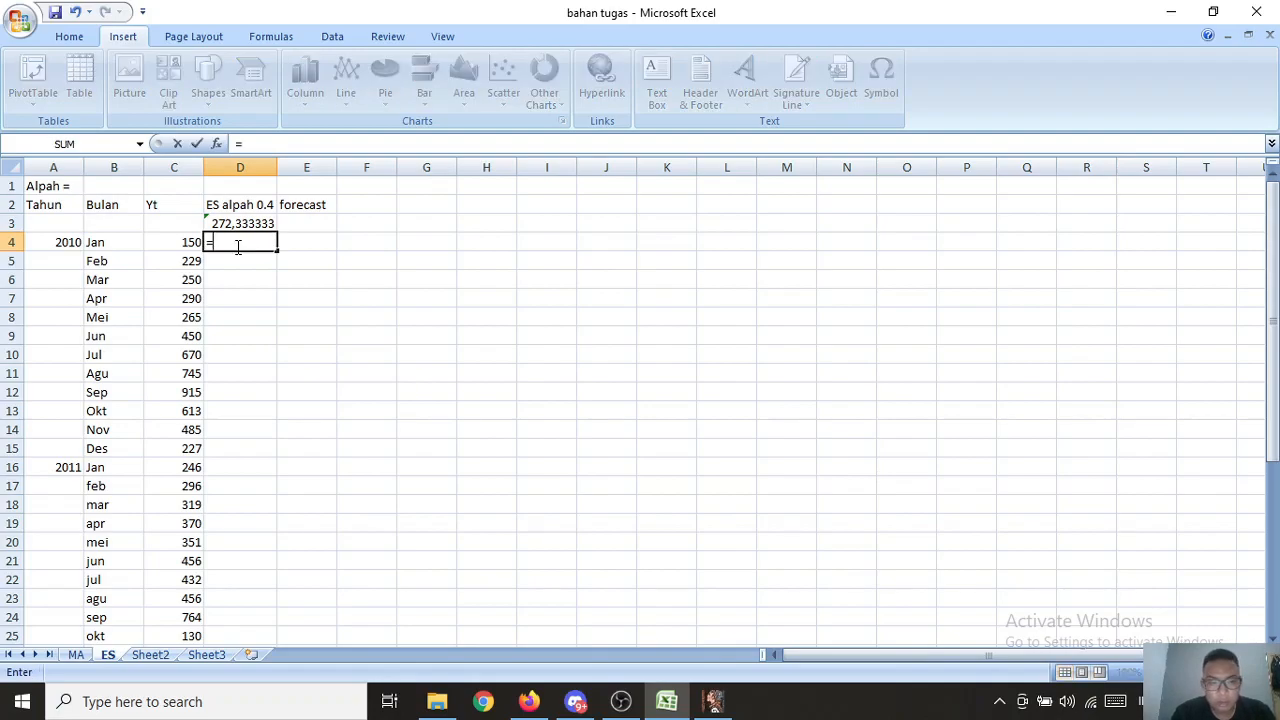
pyautogui.write('0.4')
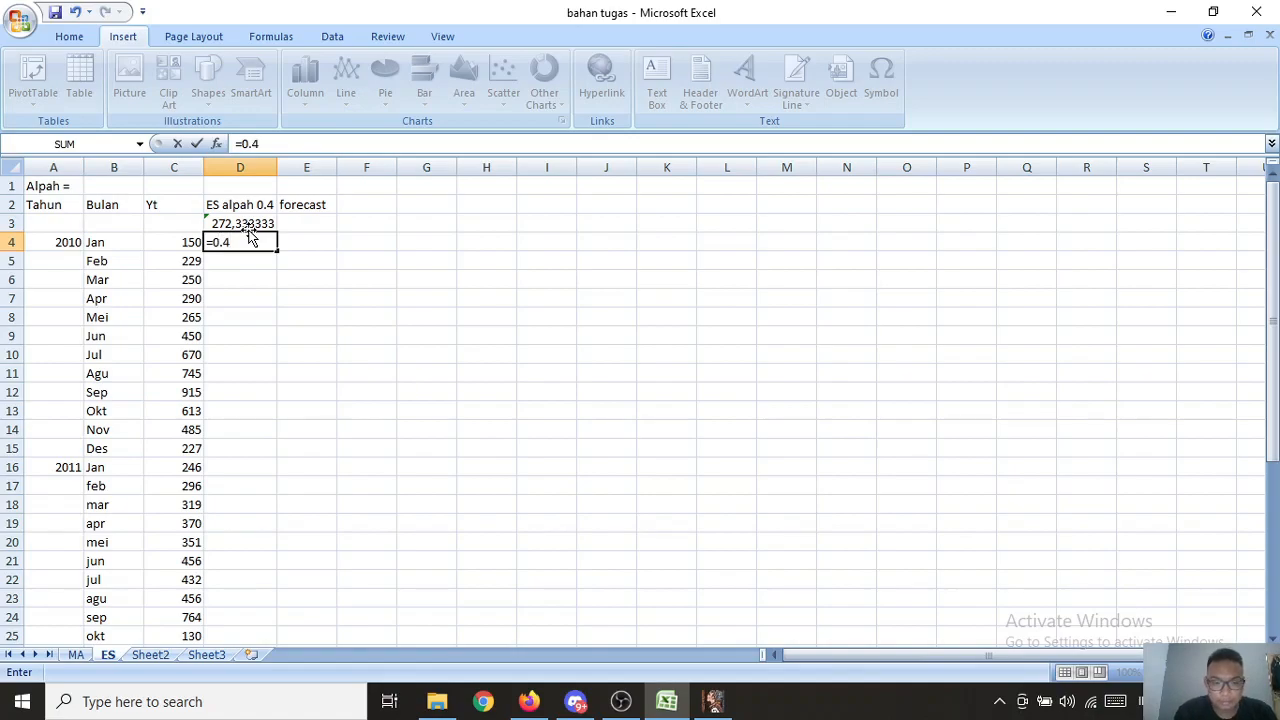
pyautogui.press('BackSpace')
pyautogui.press('BackSpace')
pyautogui.write(',4')
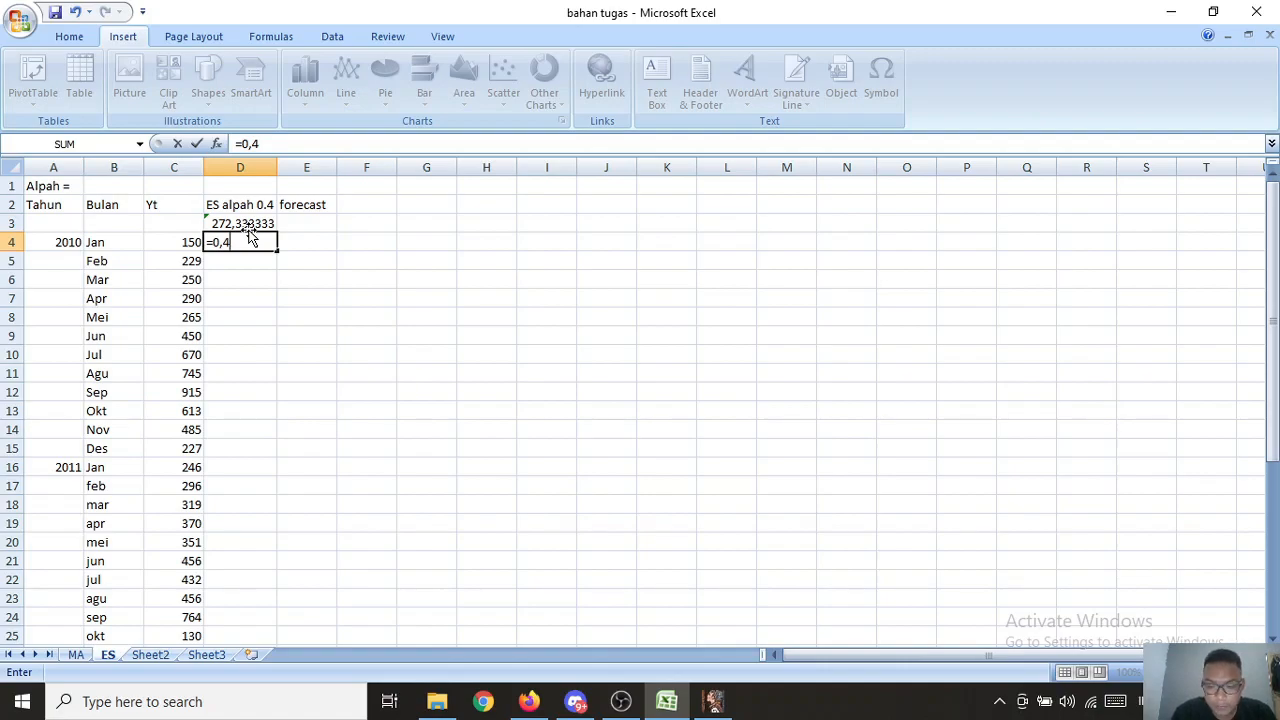
pyautogui.write('8')
pyautogui.press('BackSpace')
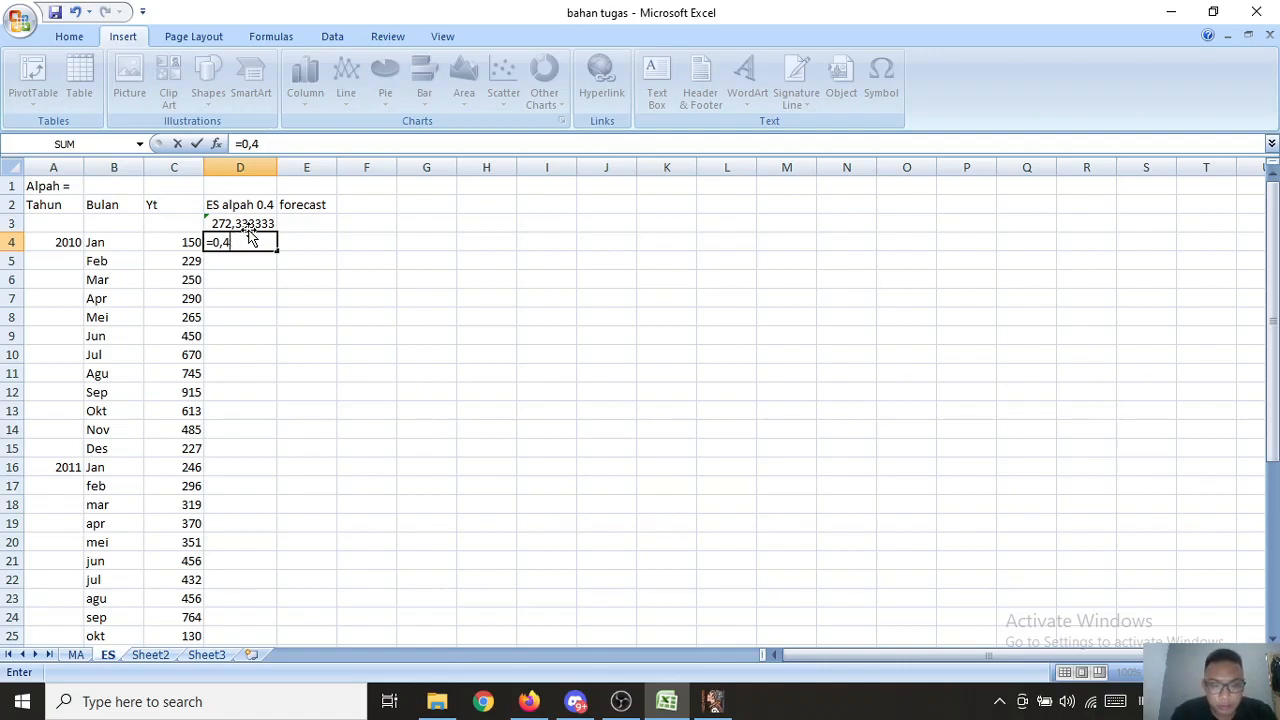
pyautogui.write('*')
pyautogui.click(185, 243)
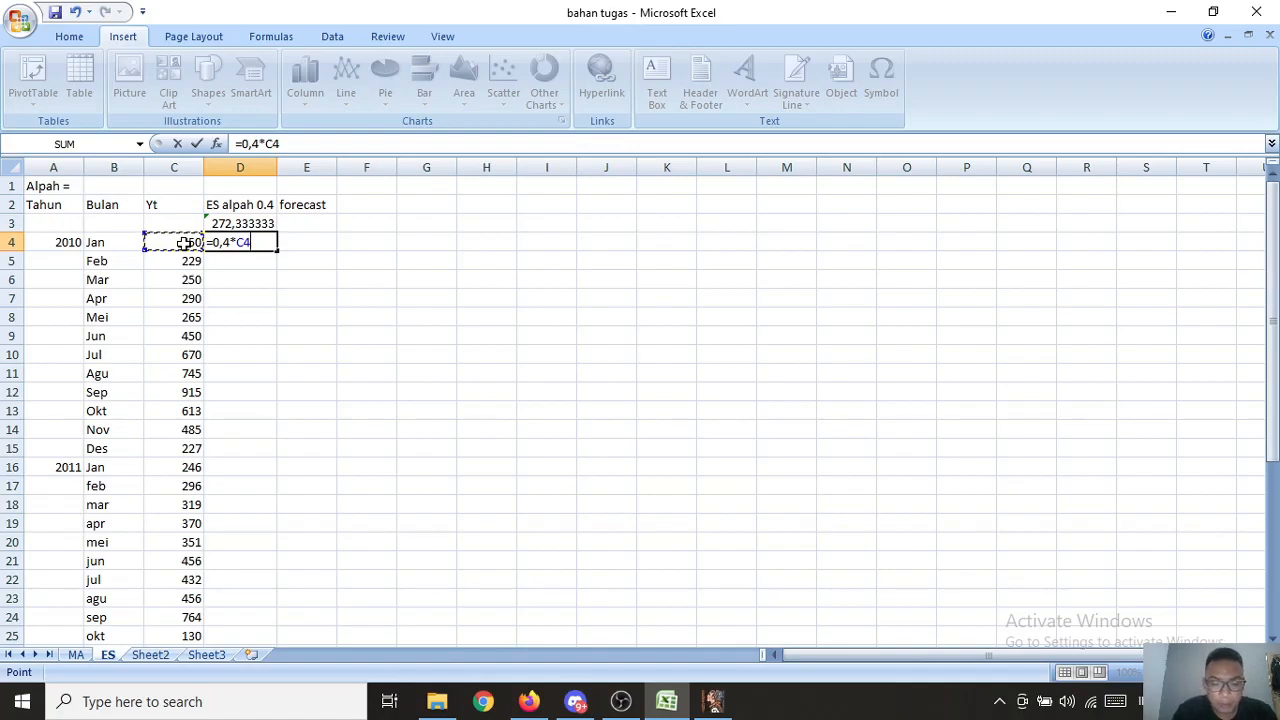
pyautogui.write('=')
pyautogui.press('BackSpace')
pyautogui.write('+')
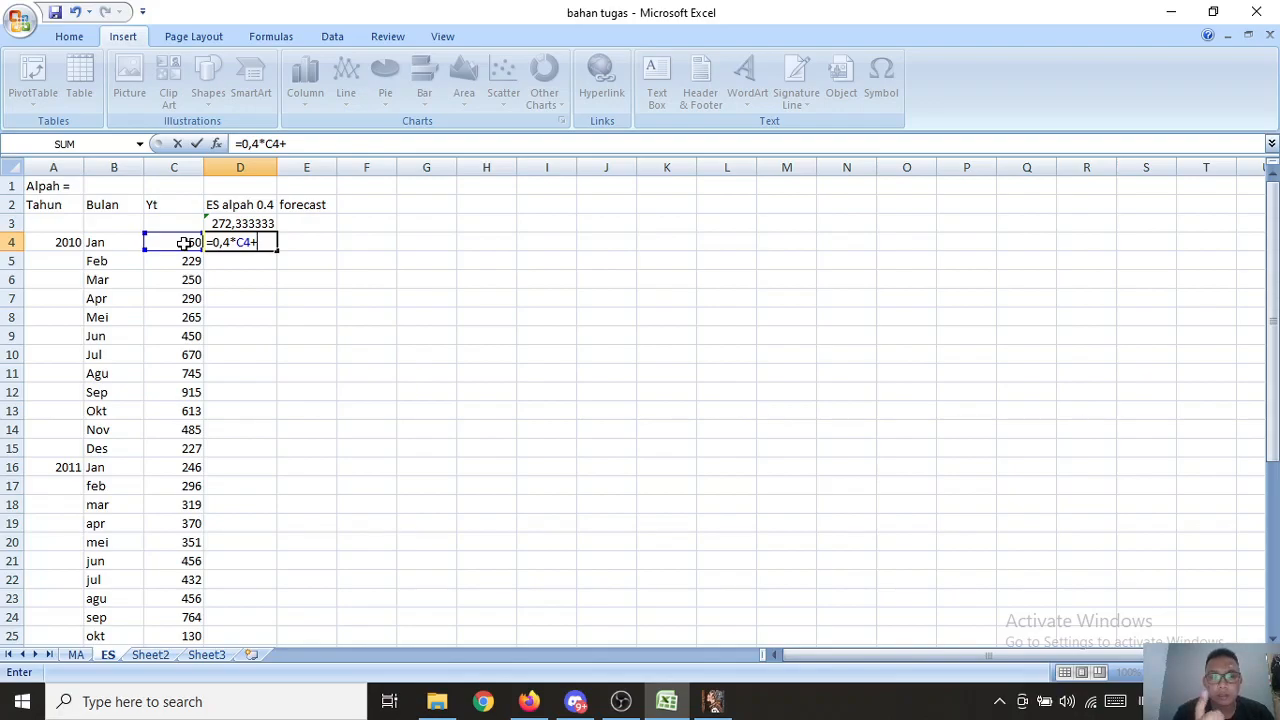
pyautogui.write('0,6')
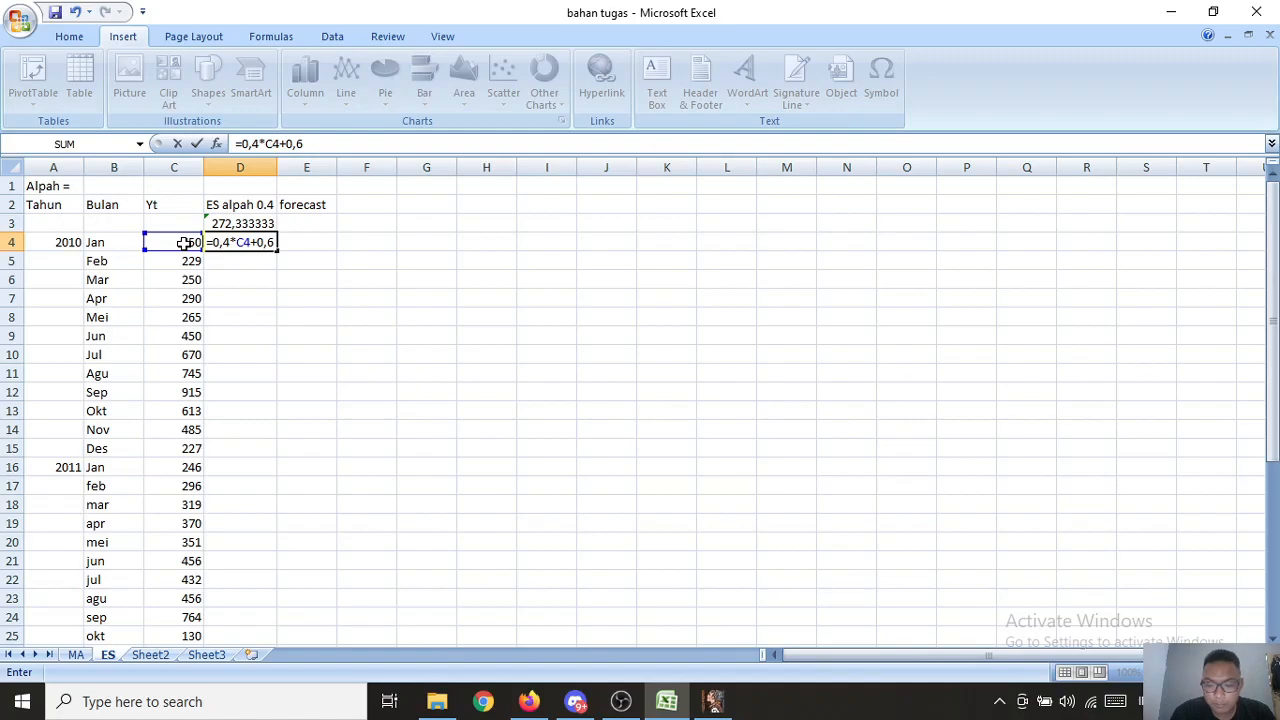
pyautogui.write('+')
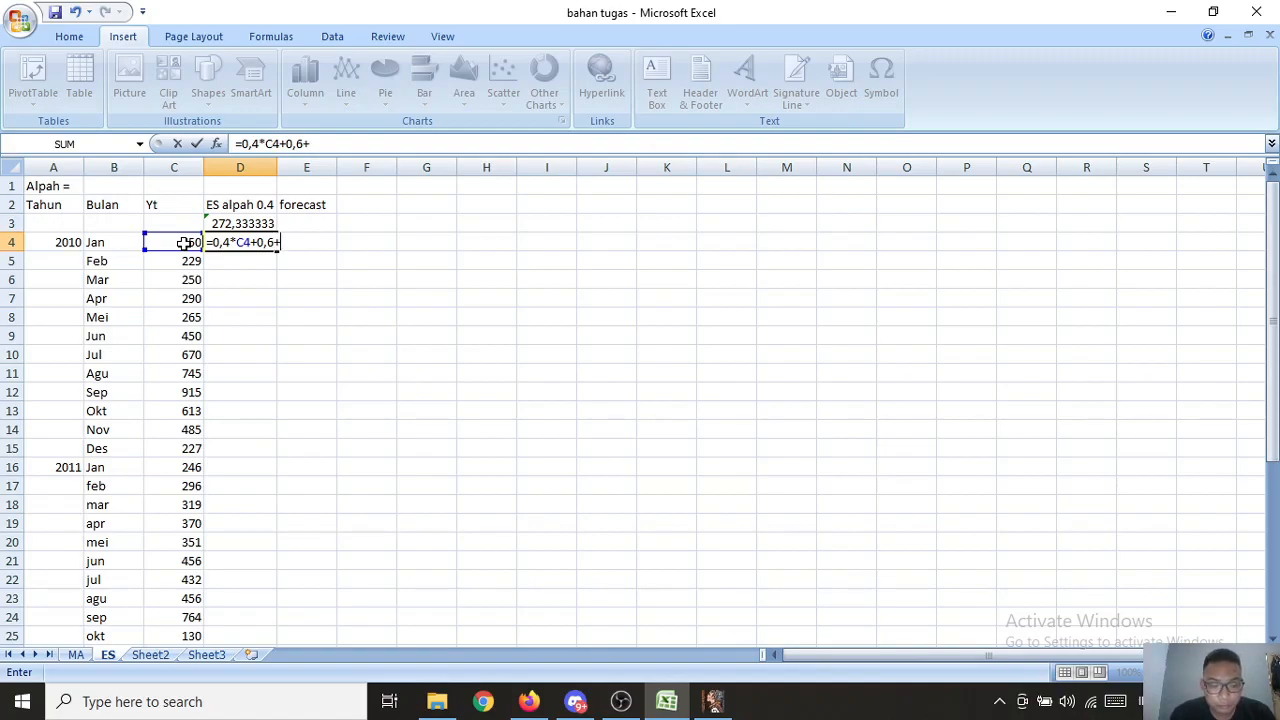
pyautogui.click(228, 223)
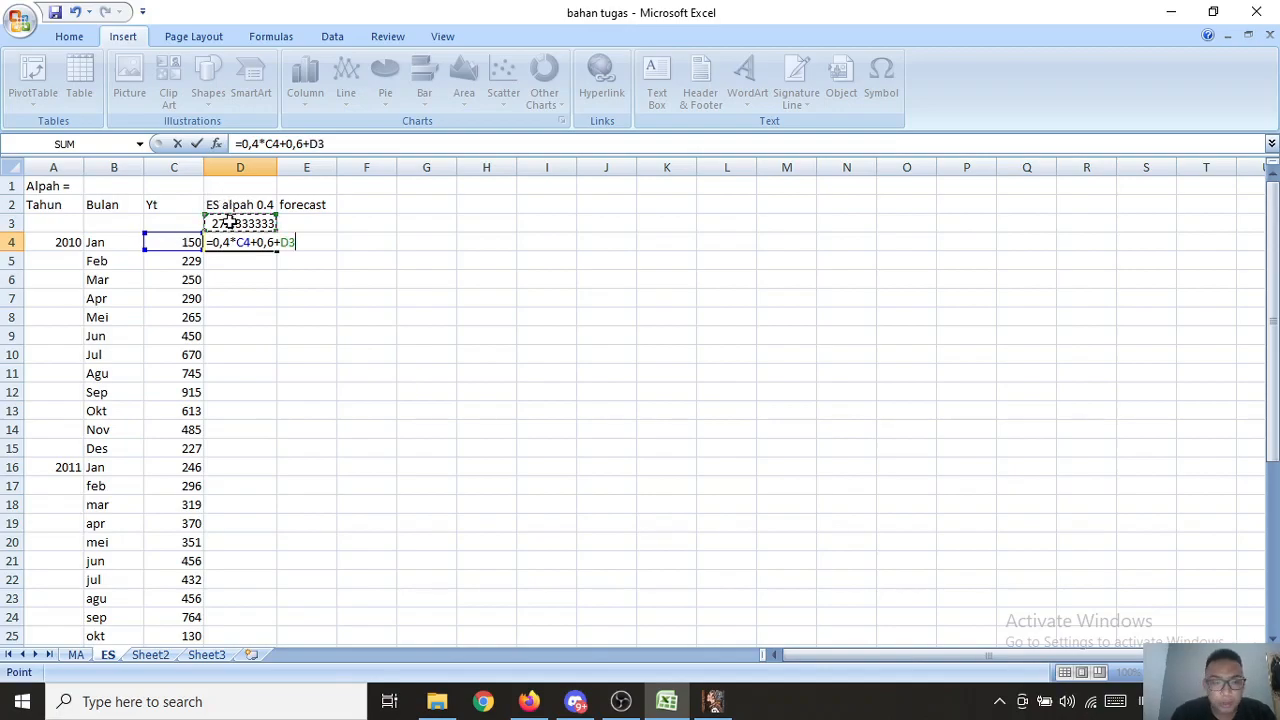
pyautogui.press('Return')
pyautogui.click(246, 243)
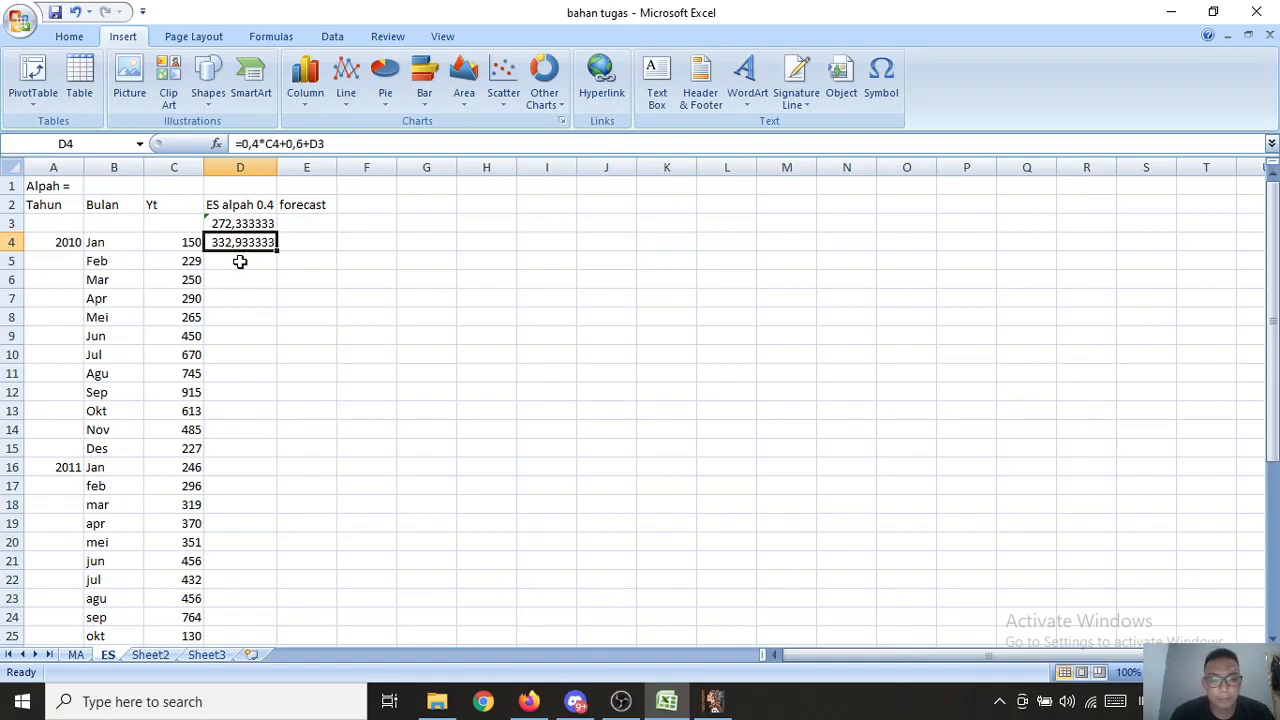
pyautogui.click(240, 261)
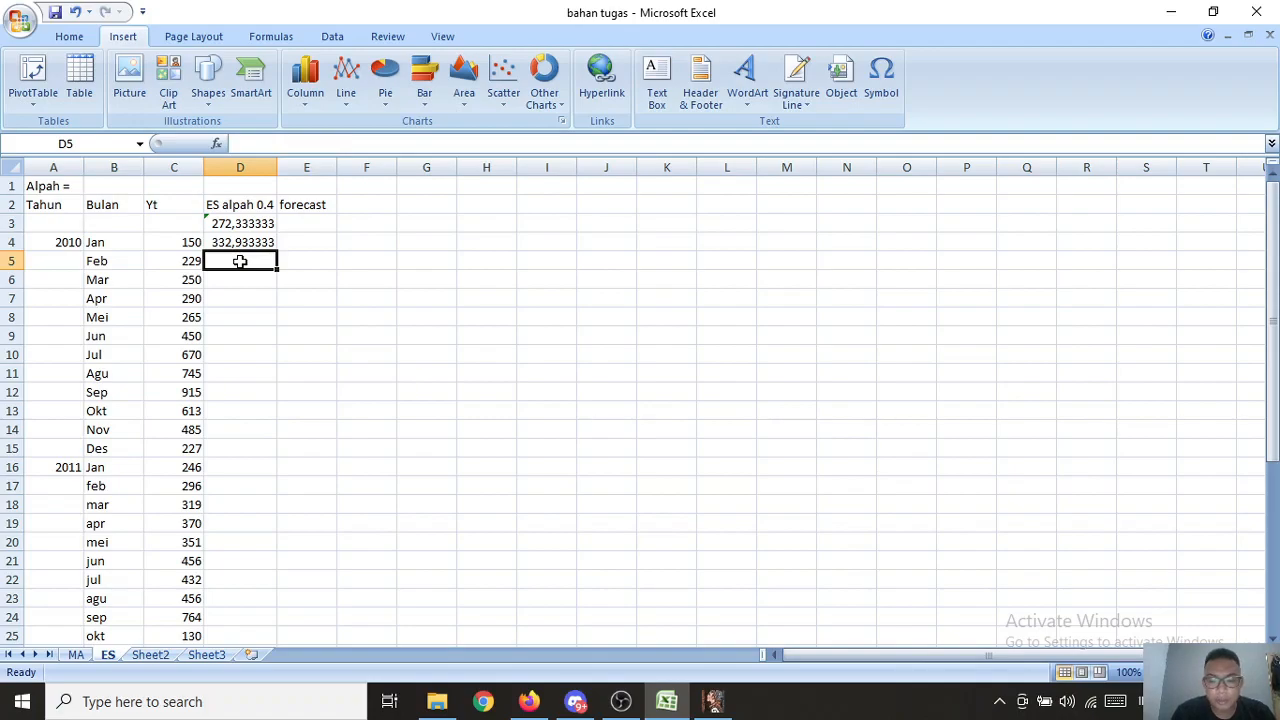
pyautogui.write('=')
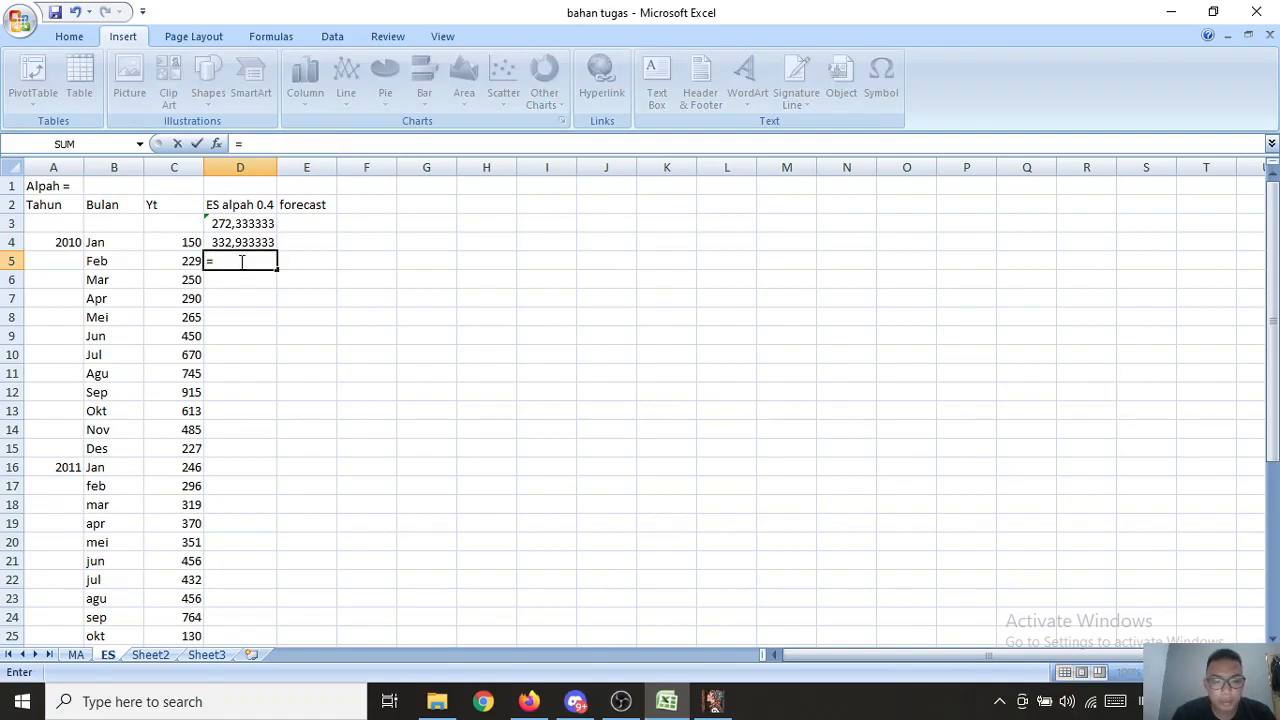
pyautogui.write('0')
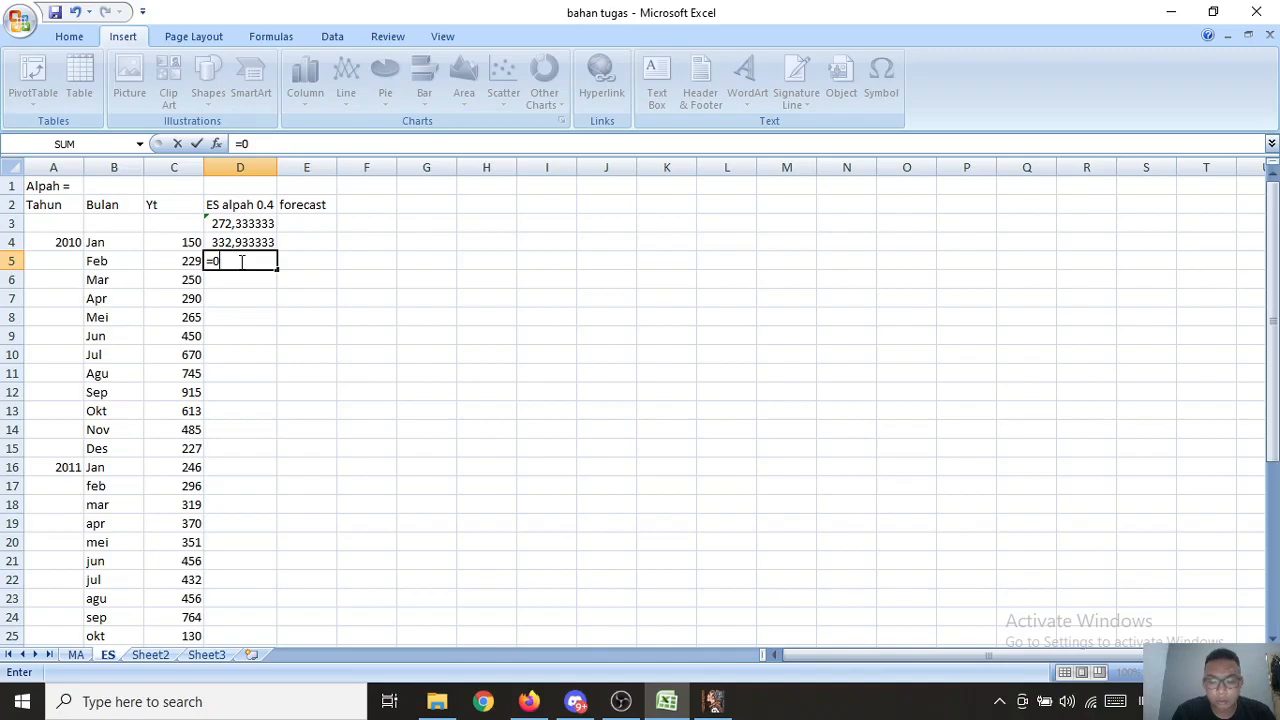
pyautogui.write(',4')
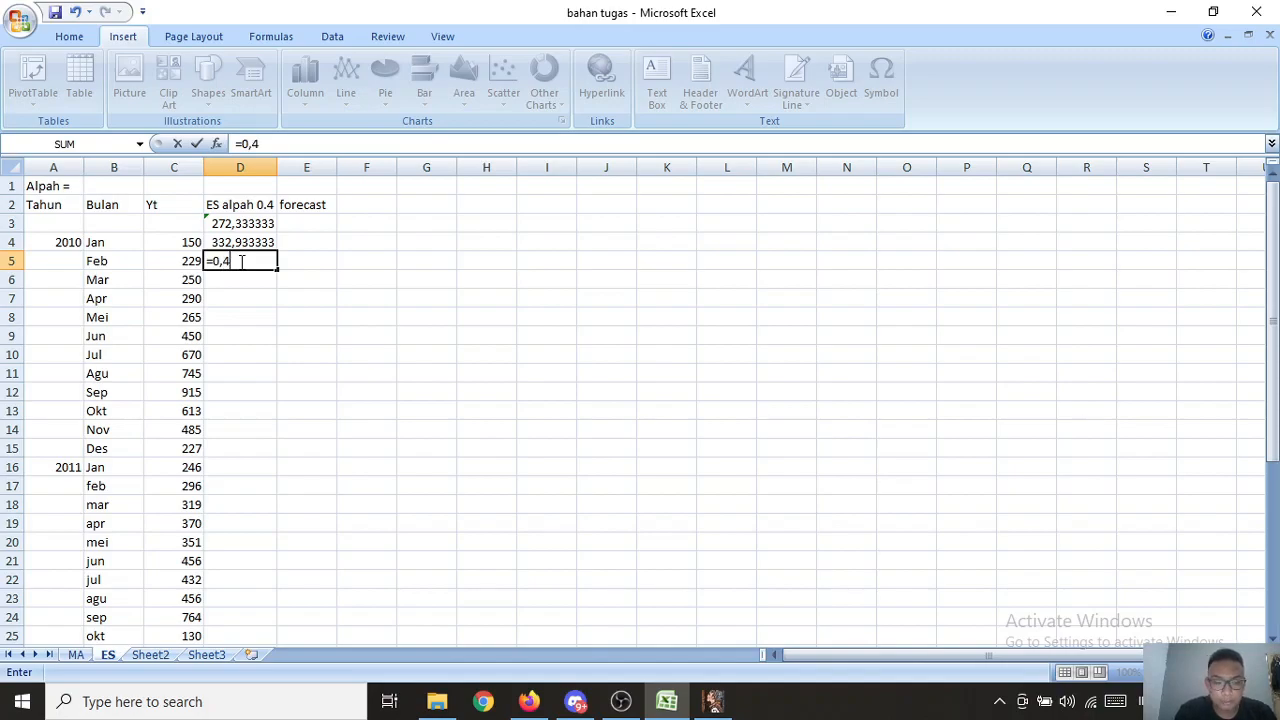
pyautogui.write('8')
pyautogui.click(187, 264)
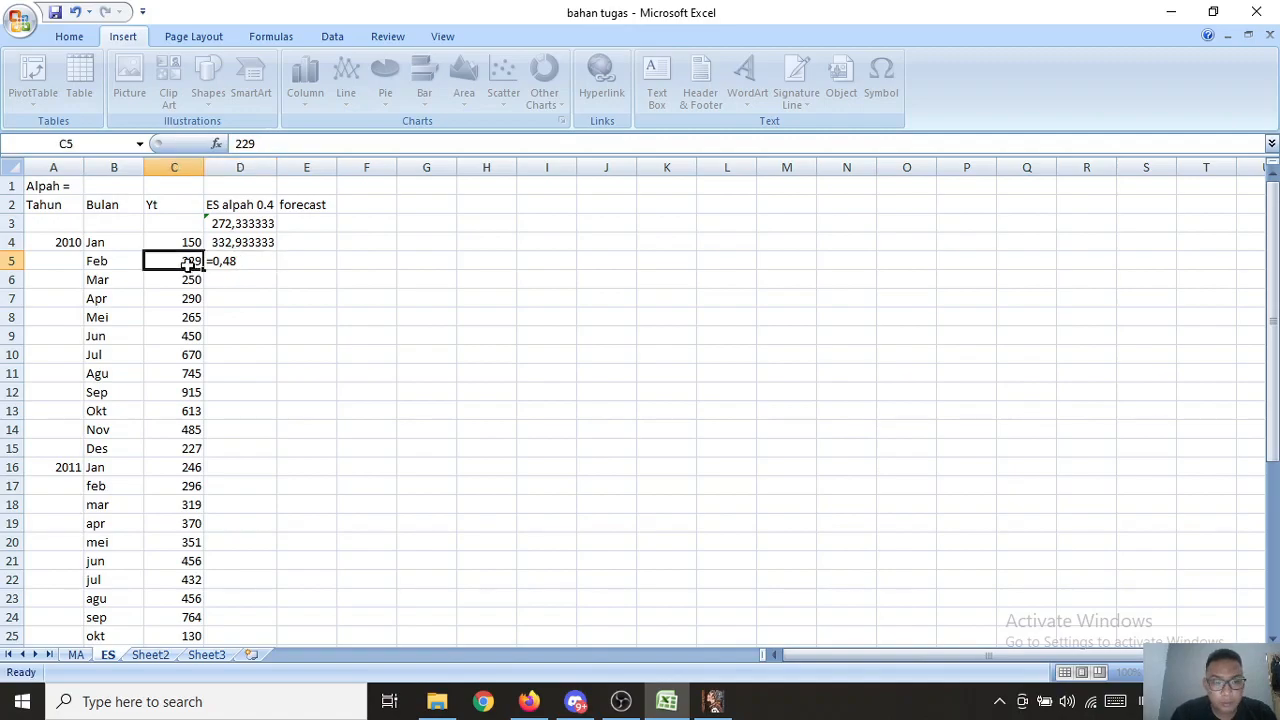
# Step: Try to replace the February 2010 entry in D5 with the smoothing formula =0.4*C5+0.6*D3
pyautogui.click(240, 258)
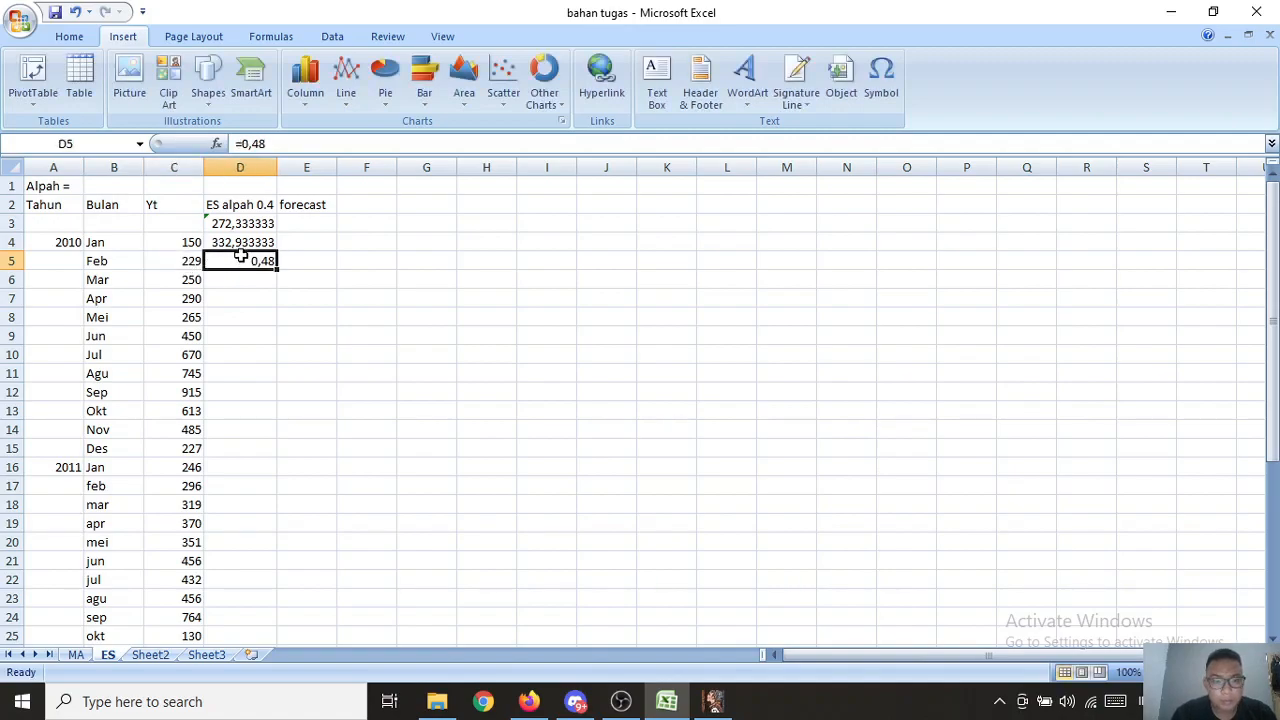
pyautogui.click(281, 143)
pyautogui.press('BackSpace')
pyautogui.press('BackSpace')
pyautogui.press('BackSpace')
pyautogui.press('BackSpace')
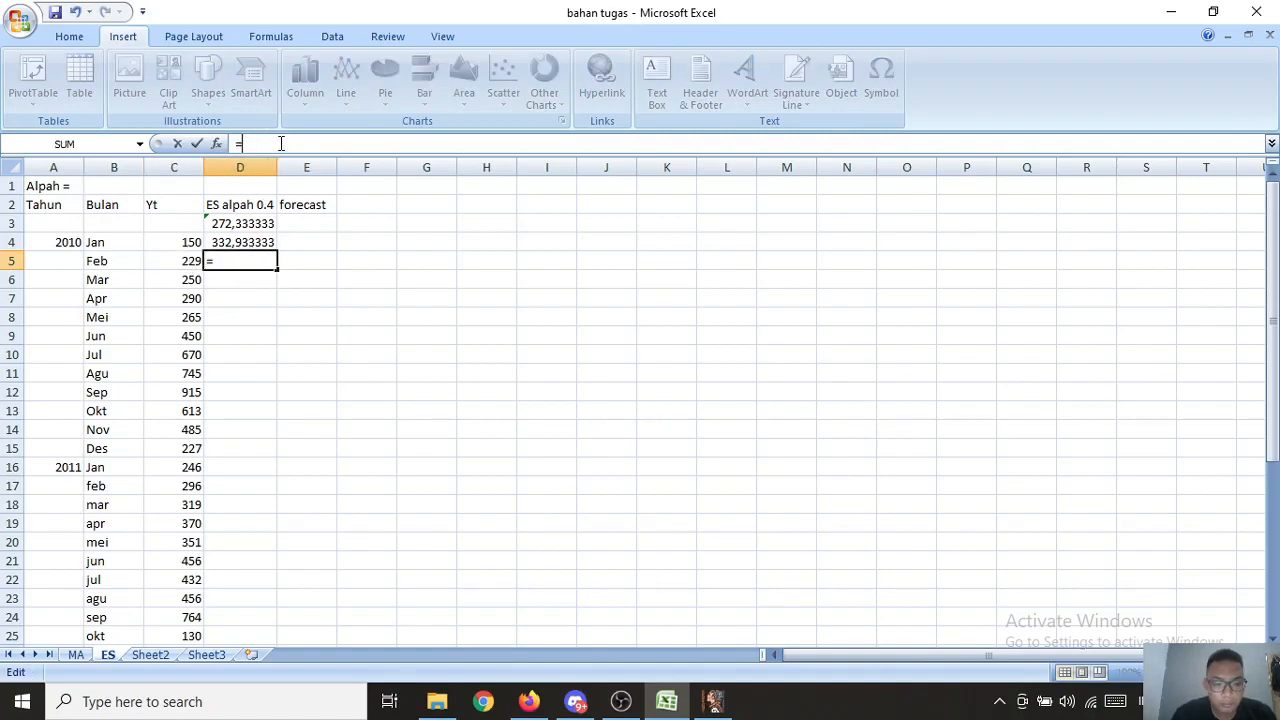
pyautogui.write('0.4')
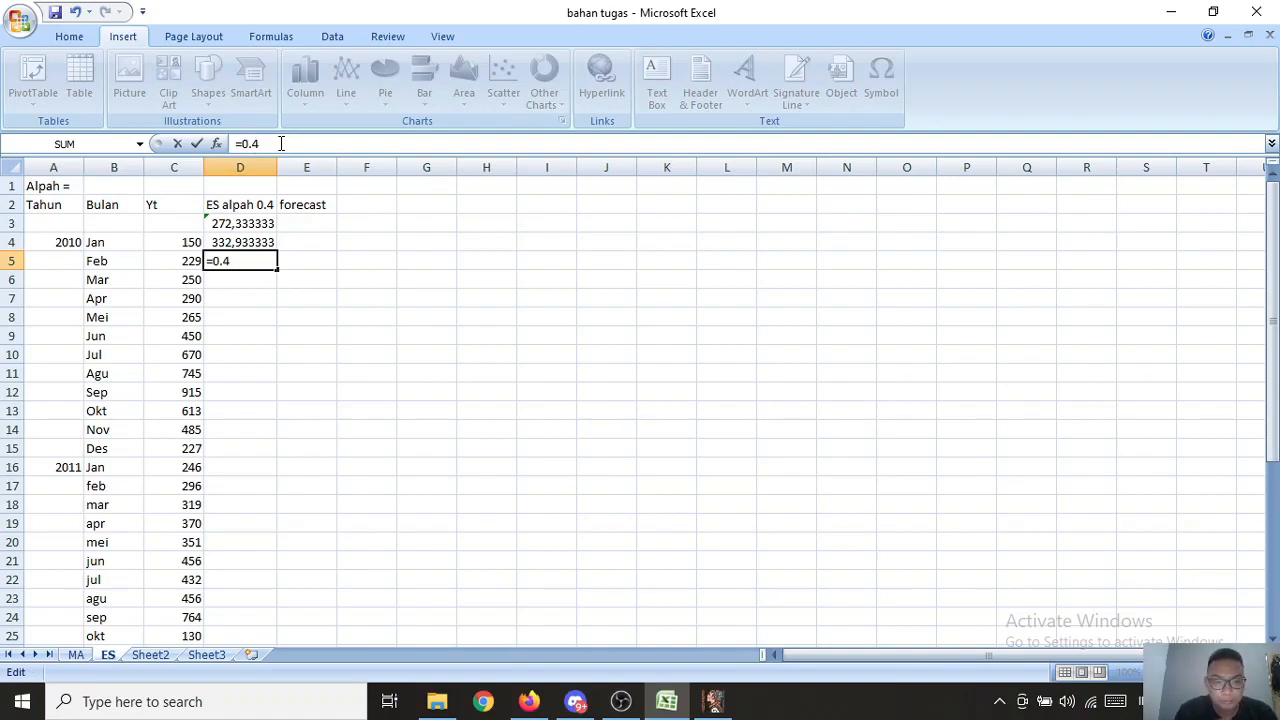
pyautogui.write('*')
pyautogui.click(184, 266)
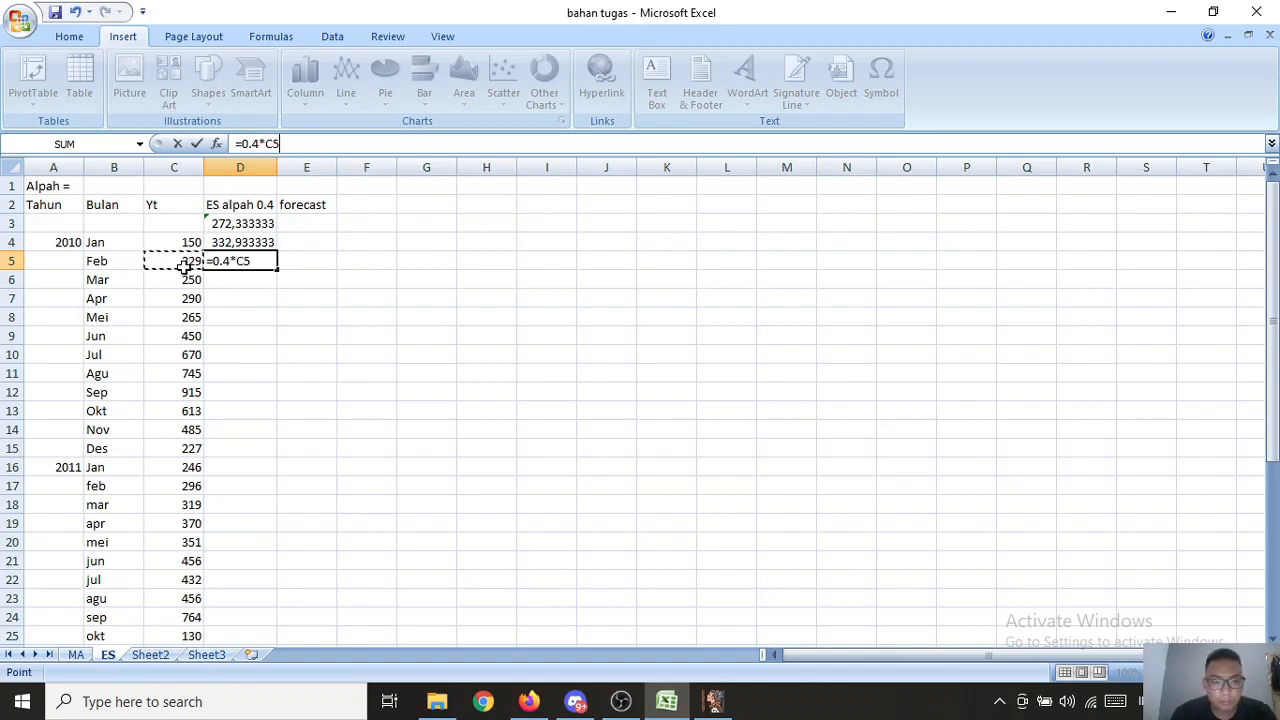
pyautogui.write('+0.6')
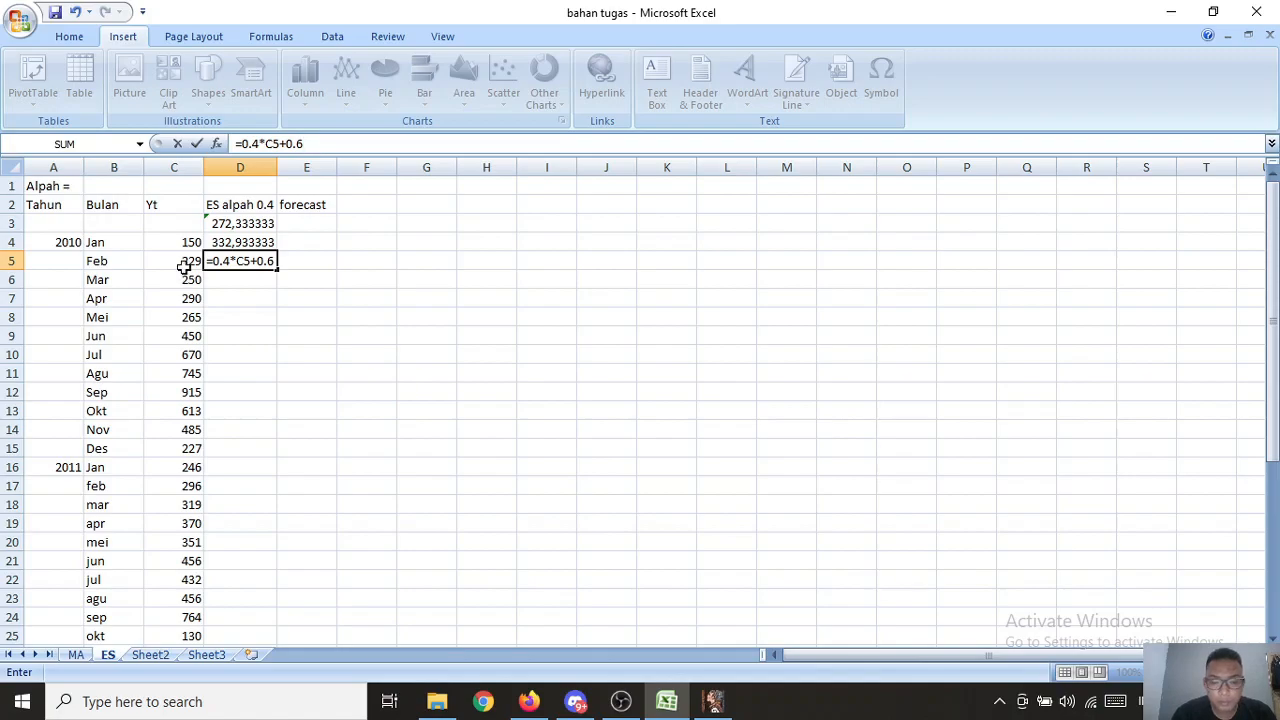
pyautogui.write('*')
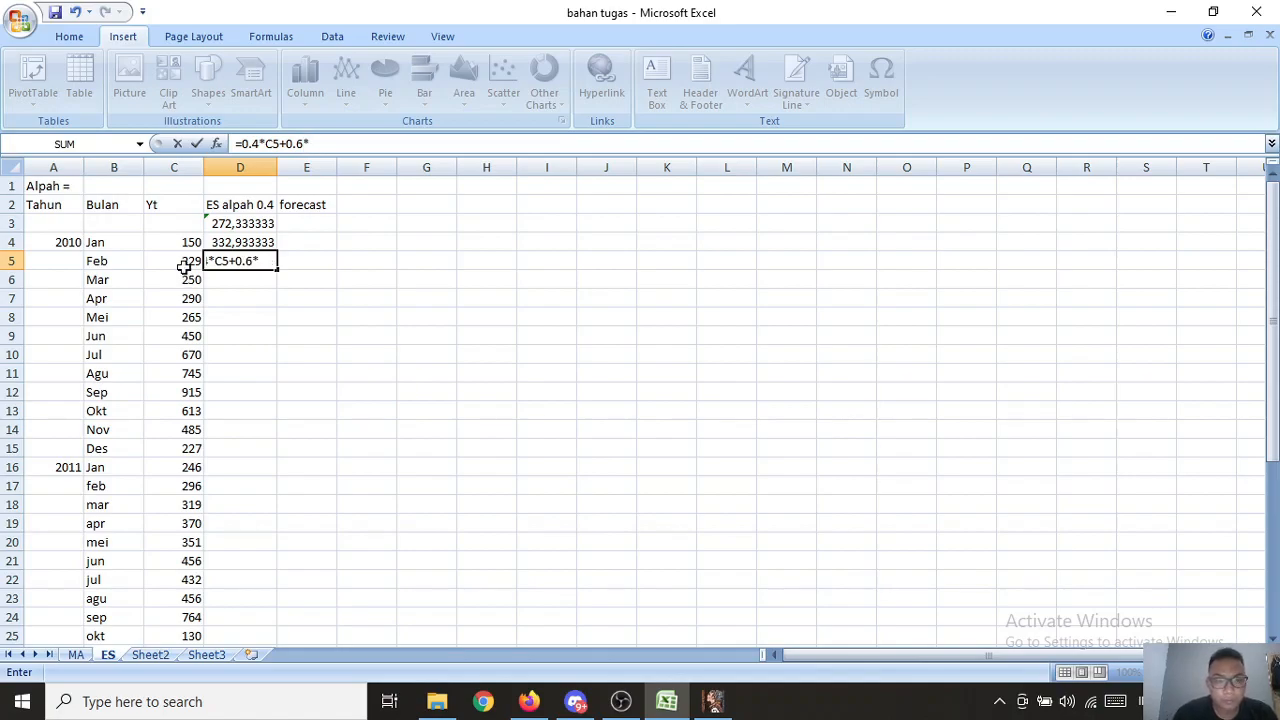
pyautogui.click(250, 223)
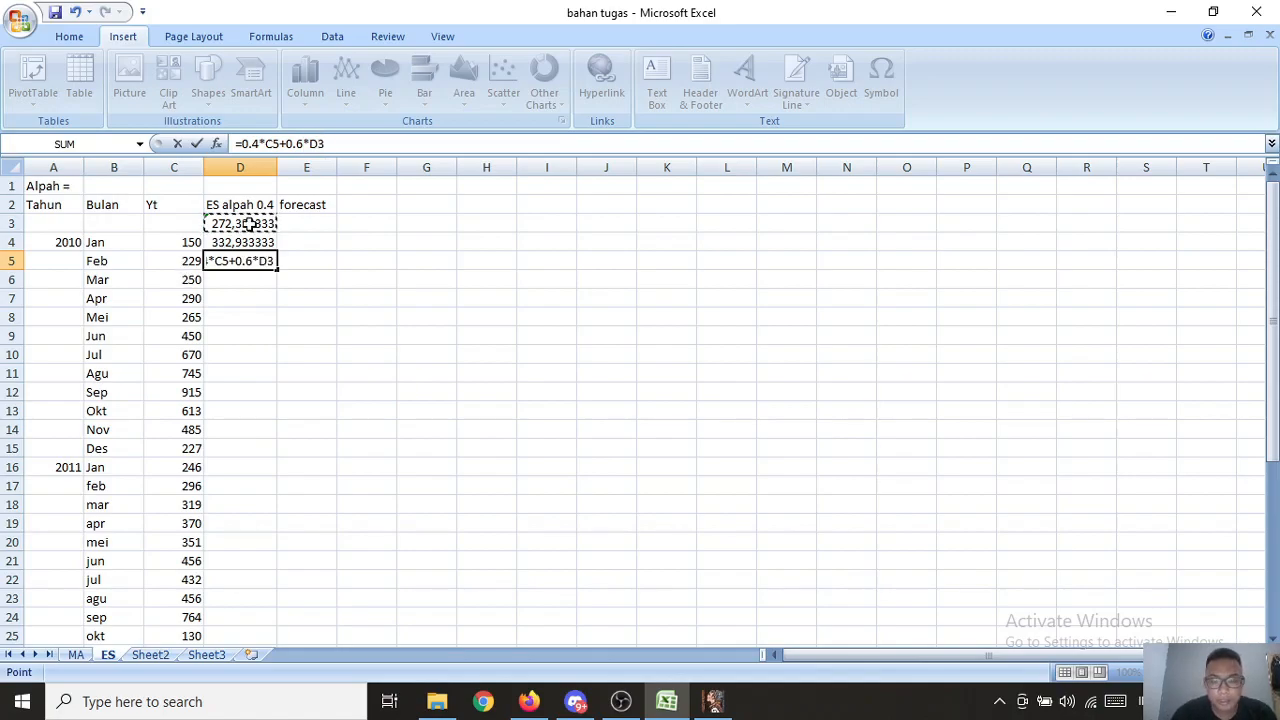
pyautogui.press('Return')
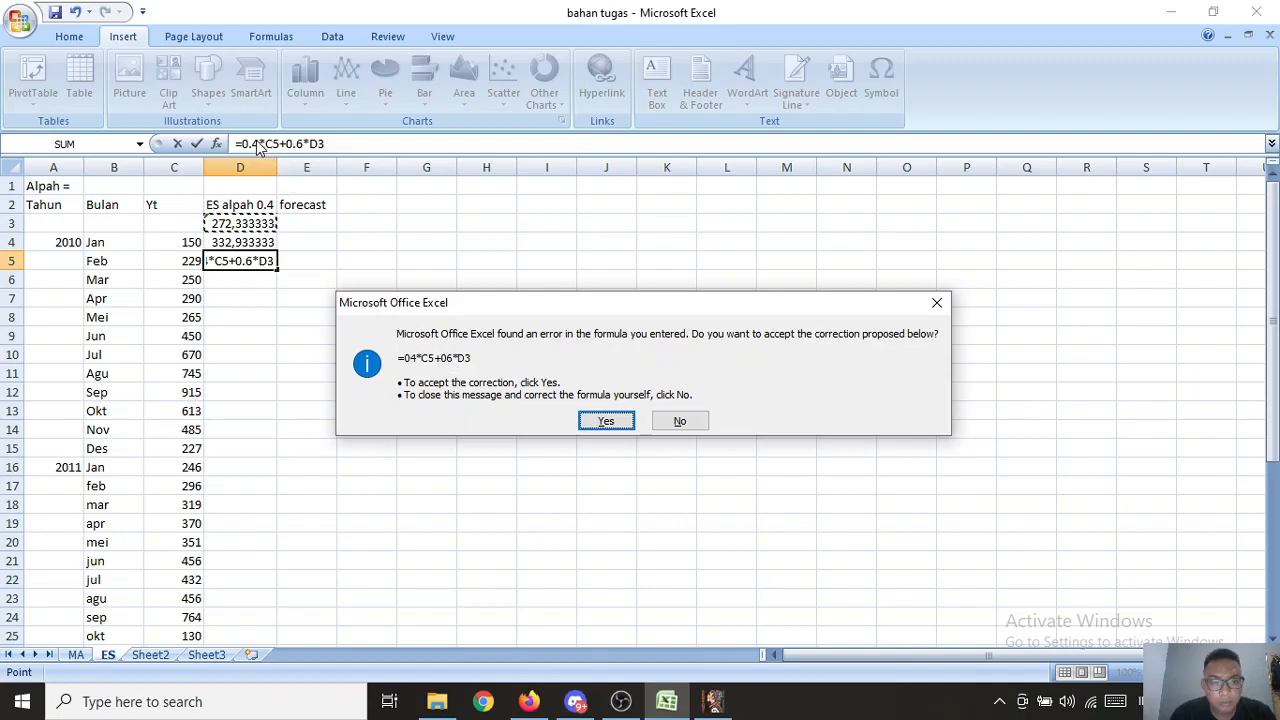
pyautogui.click(936, 302)
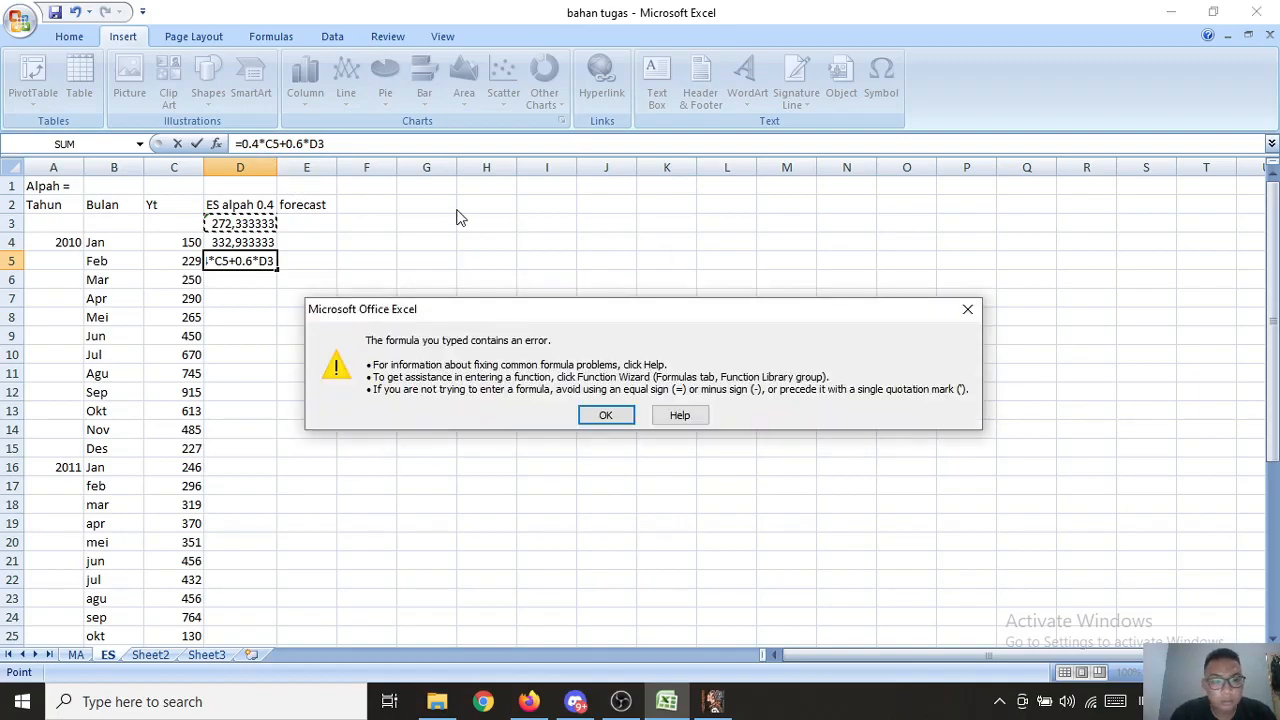
pyautogui.click(964, 309)
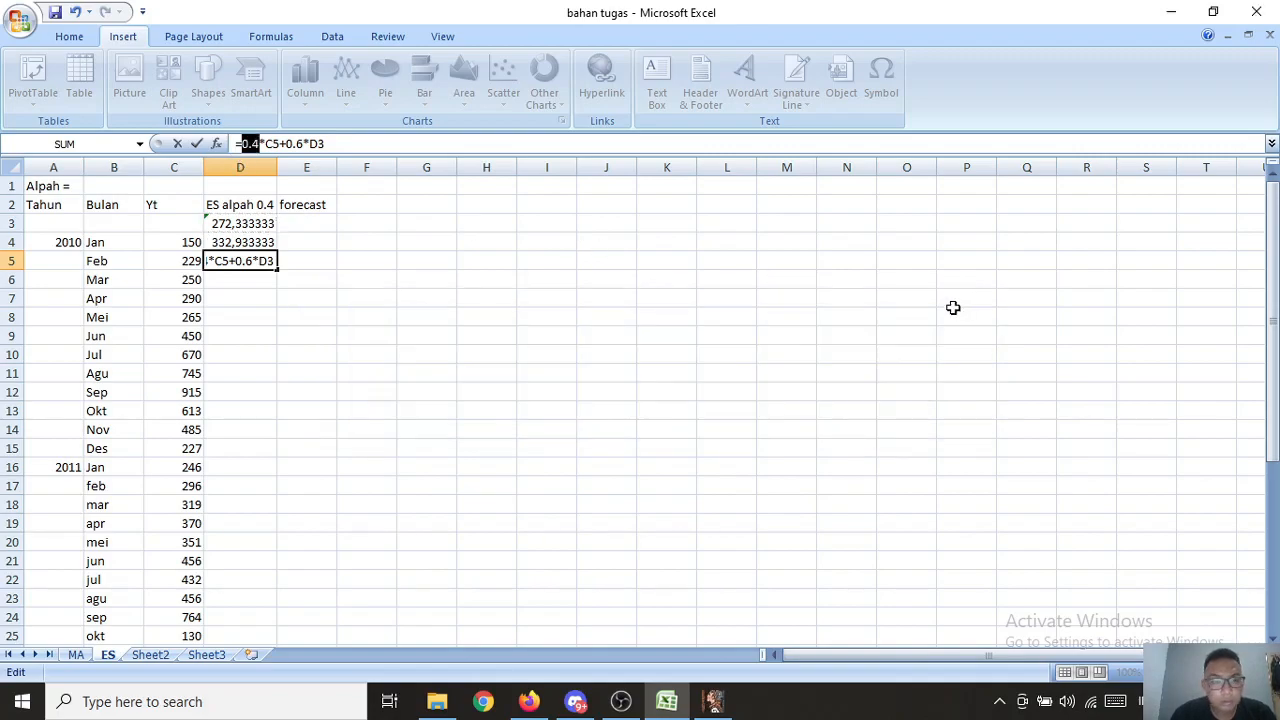
# Step: Correct both decimal points in the D5 formula to commas, making it =0,4*C5+0,6*D3, and enter it
pyautogui.click(255, 145)
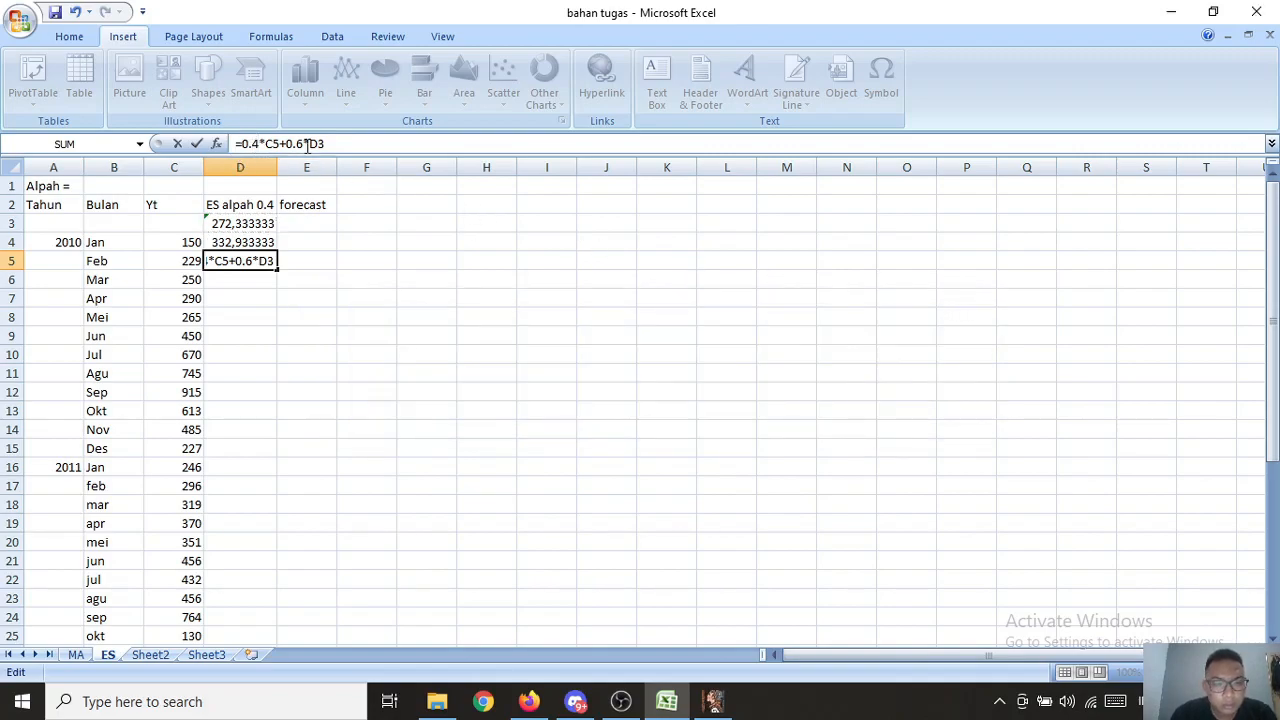
pyautogui.press('BackSpace')
pyautogui.write(',')
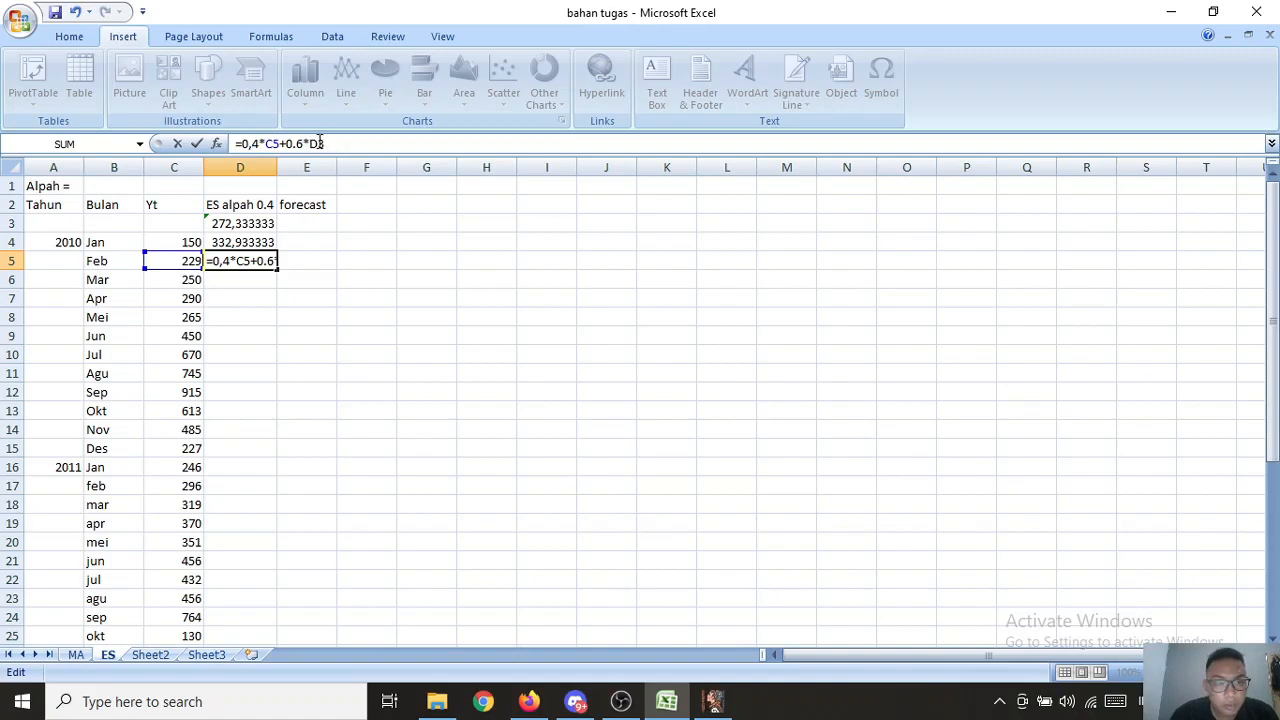
pyautogui.moveTo(294, 144); pyautogui.dragTo(352, 144)
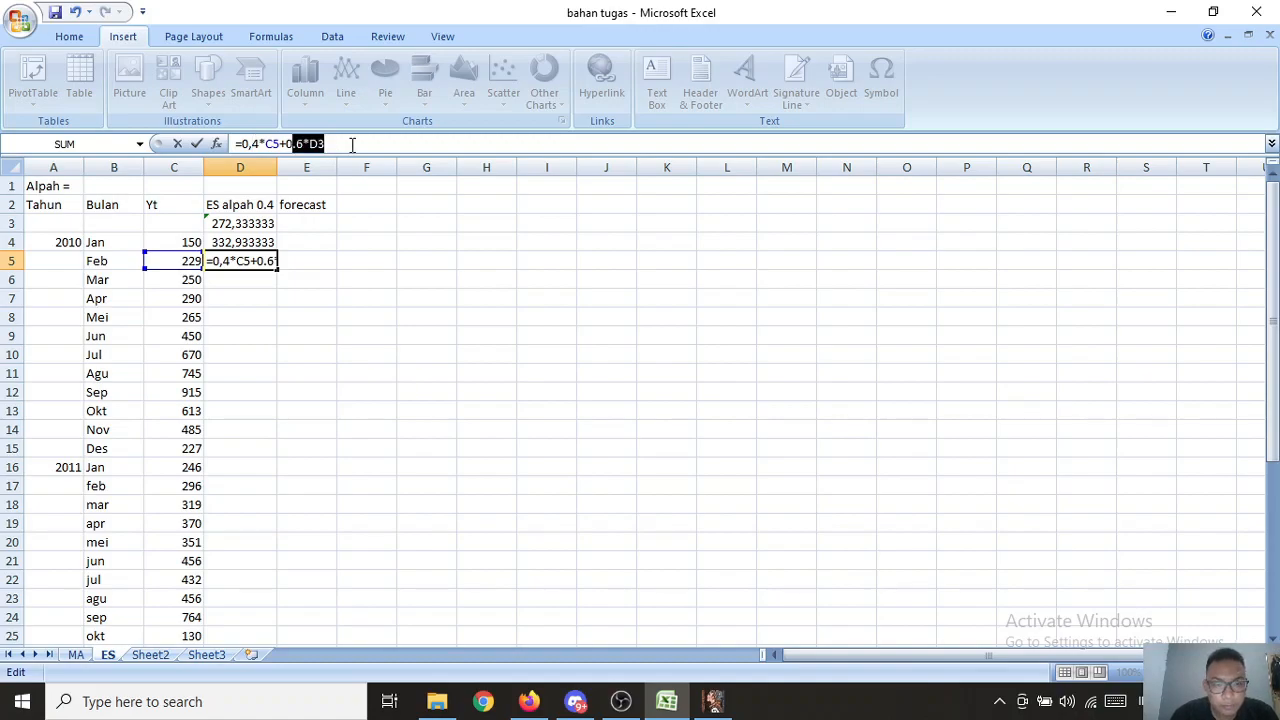
pyautogui.click(352, 144)
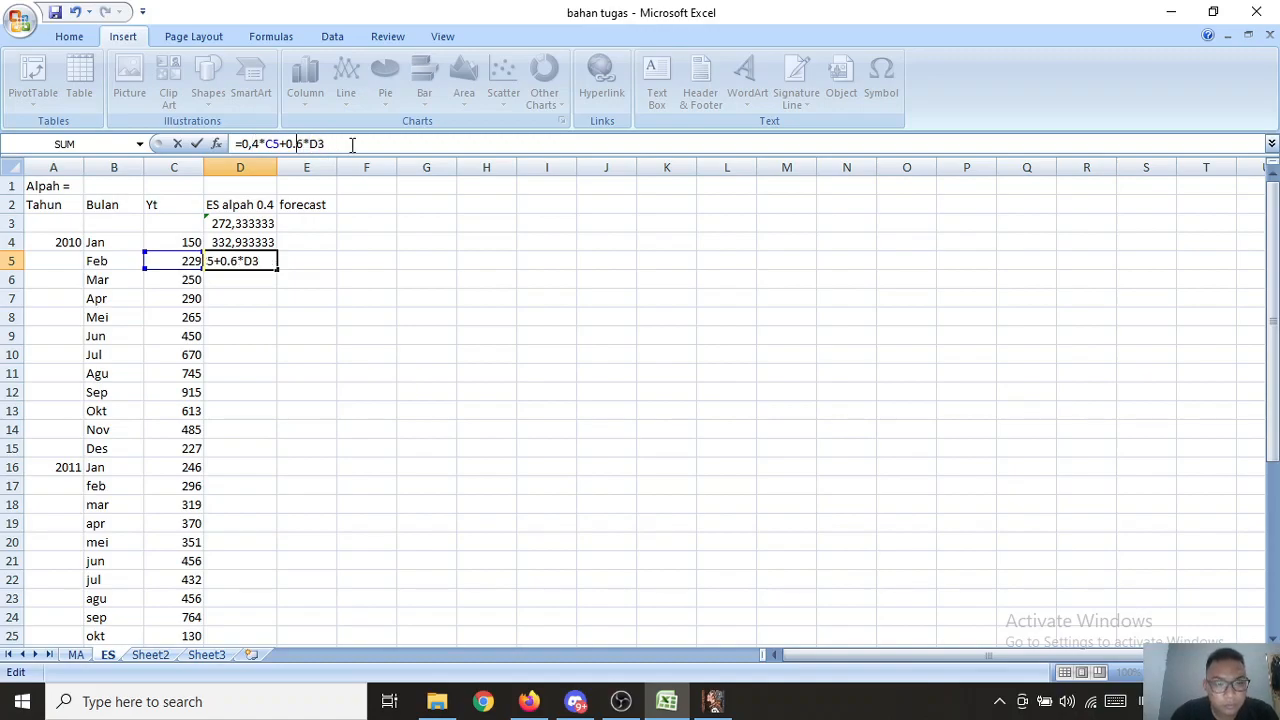
pyautogui.press('Left')
pyautogui.press('Left')
pyautogui.press('Left')
pyautogui.press('Left')
pyautogui.press('BackSpace')
pyautogui.write(',')
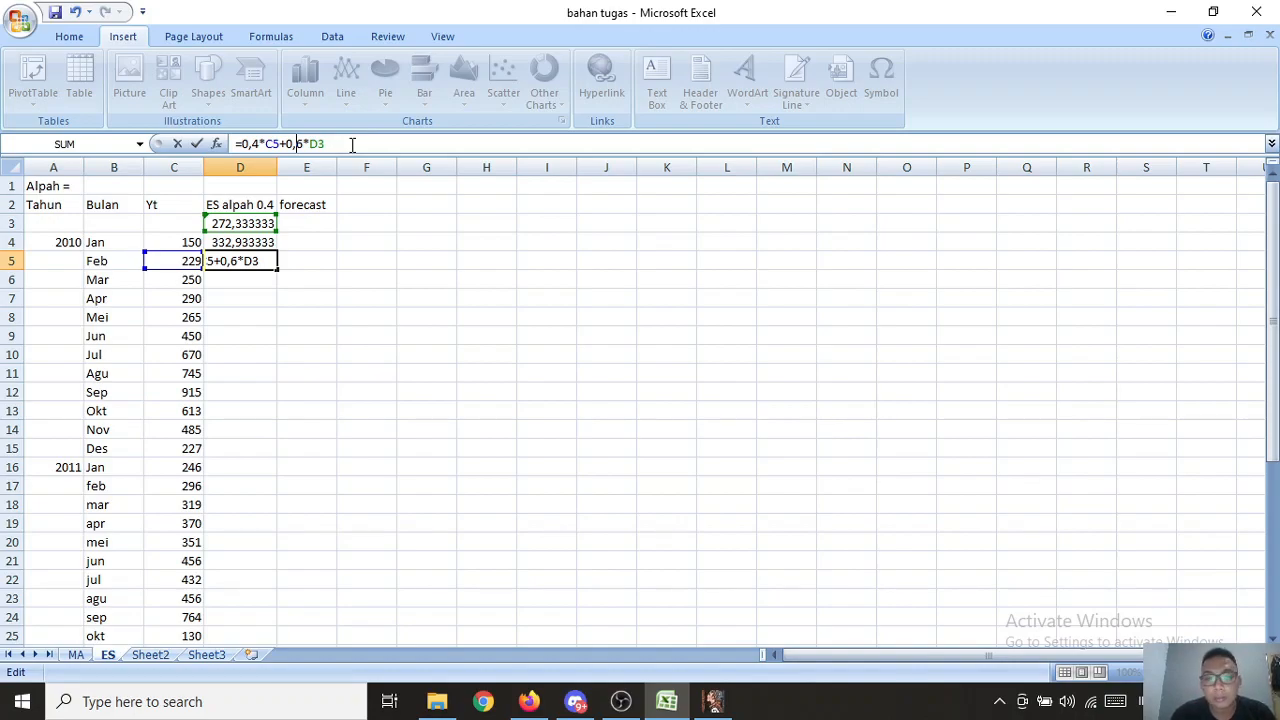
pyautogui.press('Return')
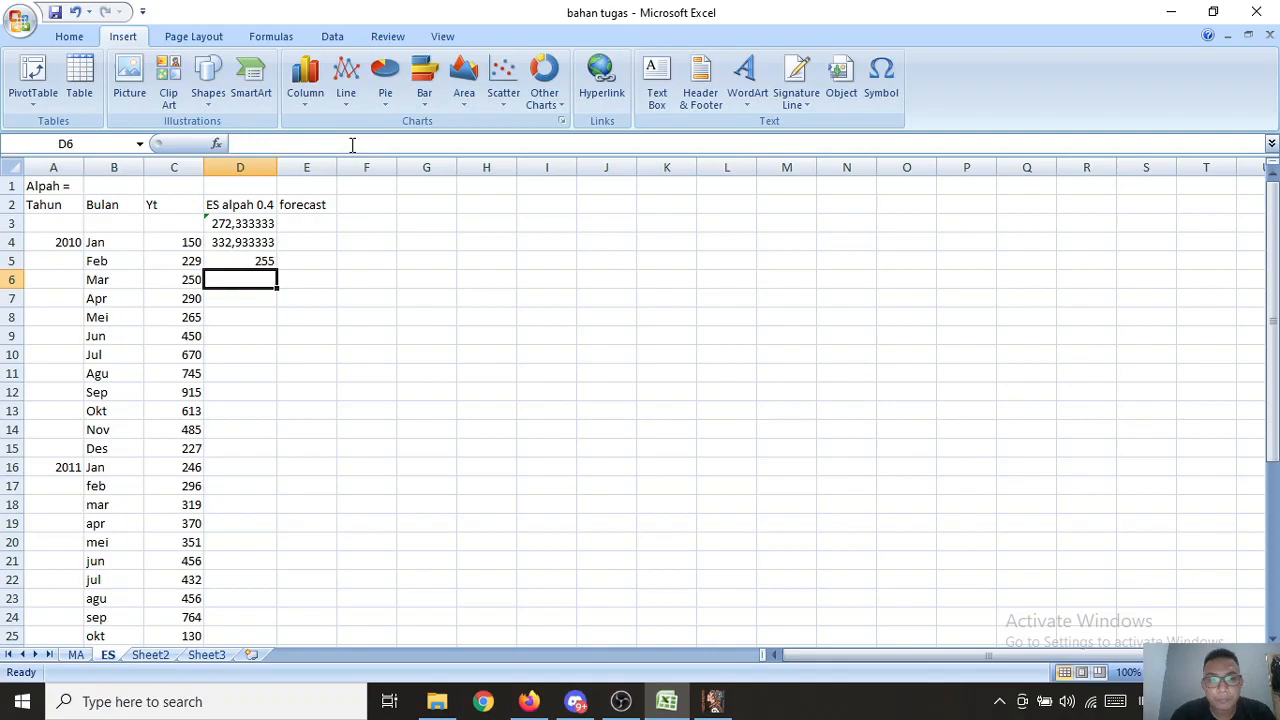
# Step: Fill the D5 smoothing formula down the ES alpah 0.4 column to the January 2013 row, D40
pyautogui.click(258, 261)
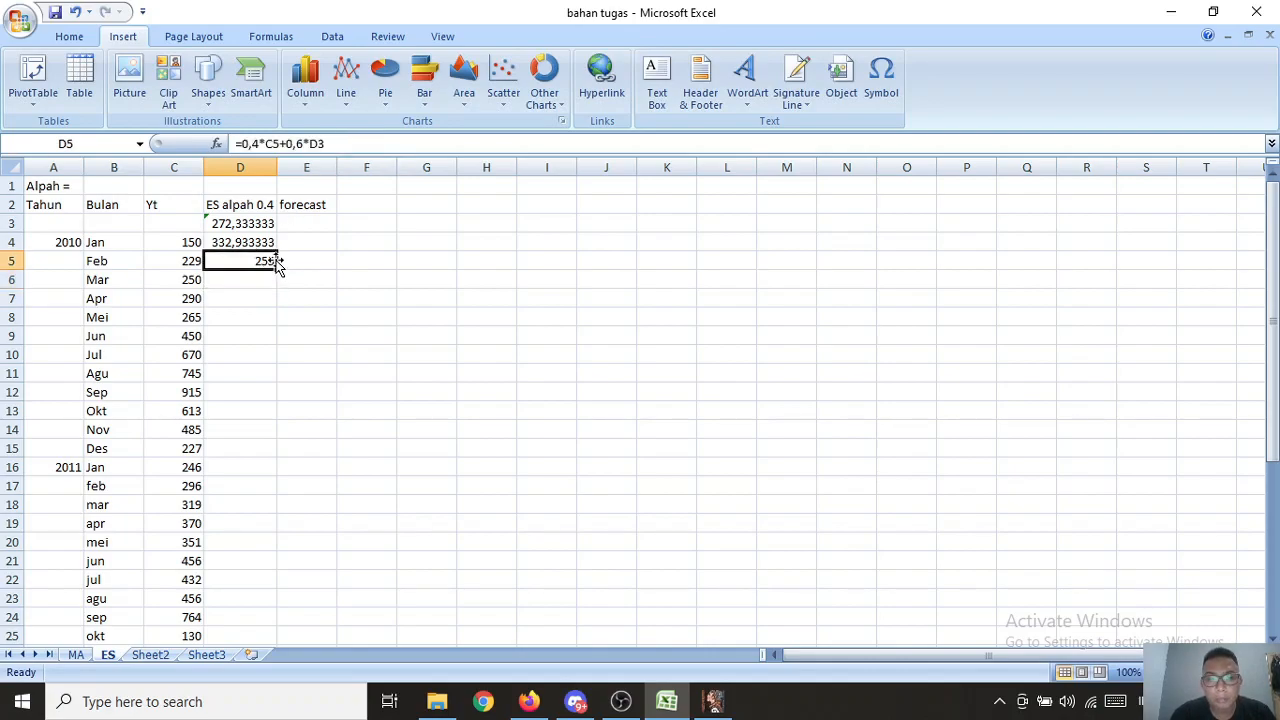
pyautogui.moveTo(275, 266); pyautogui.dragTo(270, 680)
pyautogui.moveTo(268, 620); pyautogui.dragTo(268, 620)
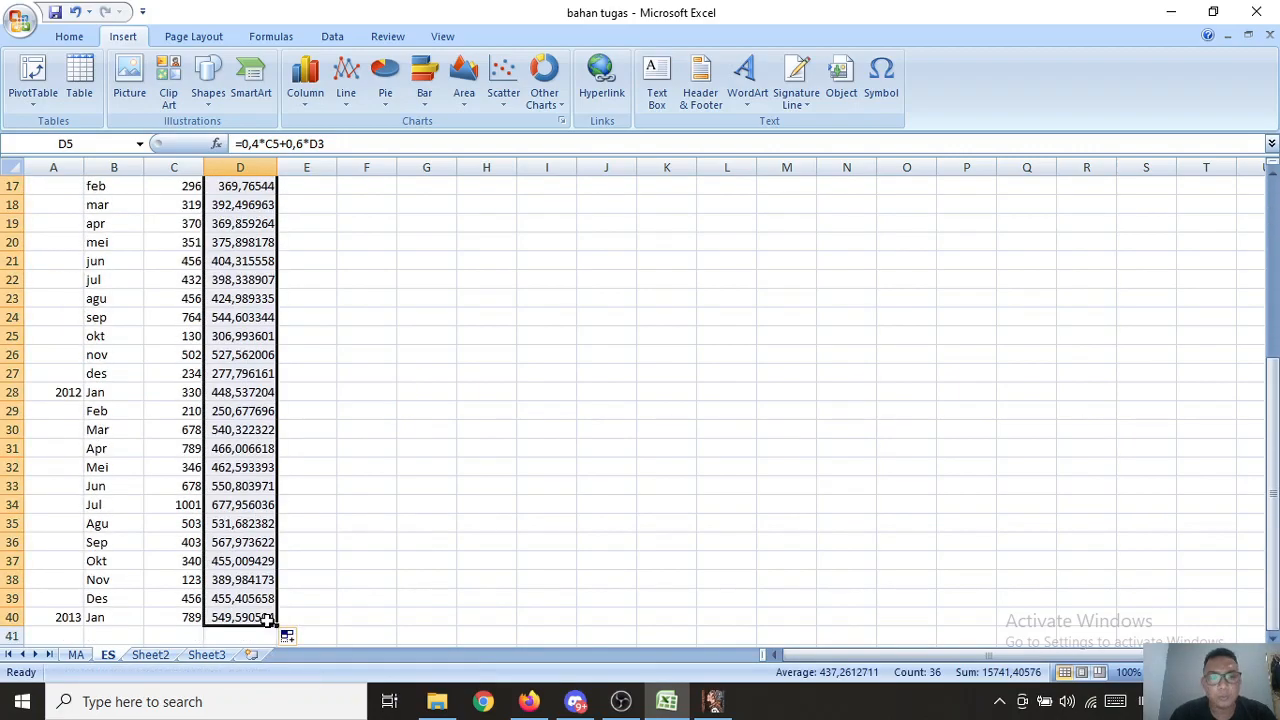
# Step: Enter =D3 as the January 2010 forecast in E4 and fill it down to January 2013 in E40
pyautogui.moveTo(1272, 435); pyautogui.dragTo(1276, 257)
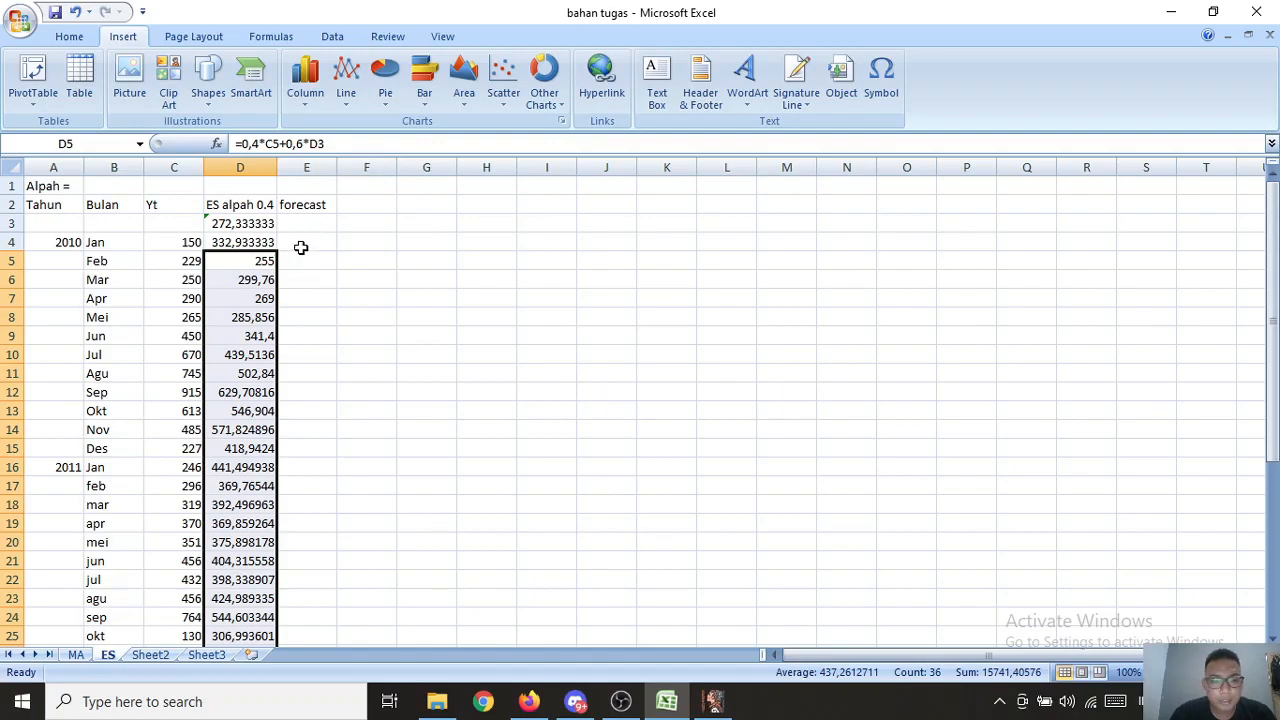
pyautogui.click(298, 243)
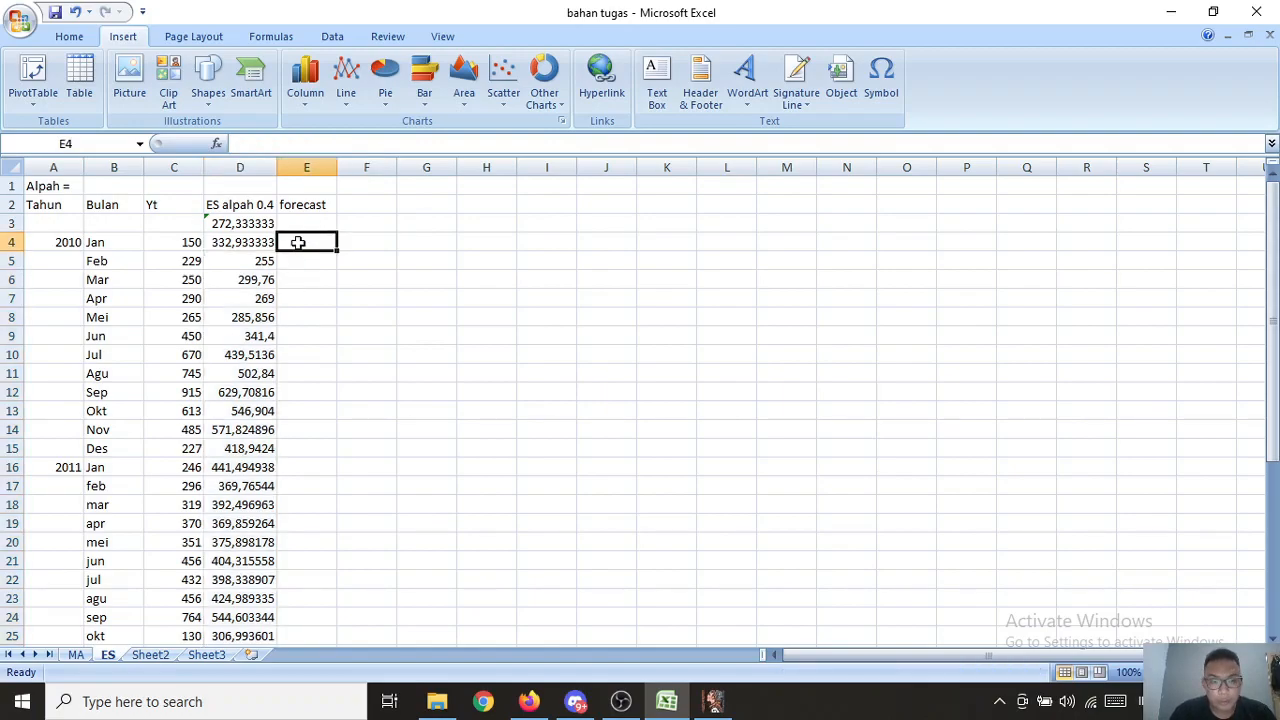
pyautogui.write('=')
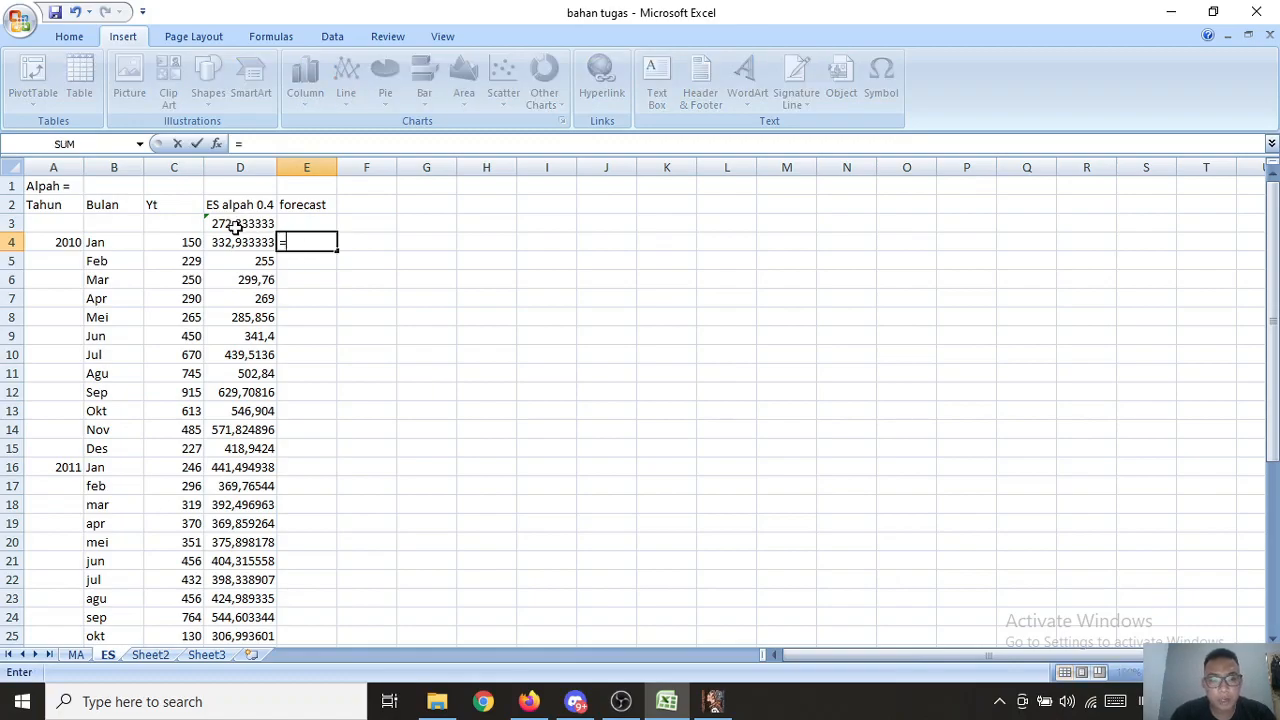
pyautogui.click(236, 227)
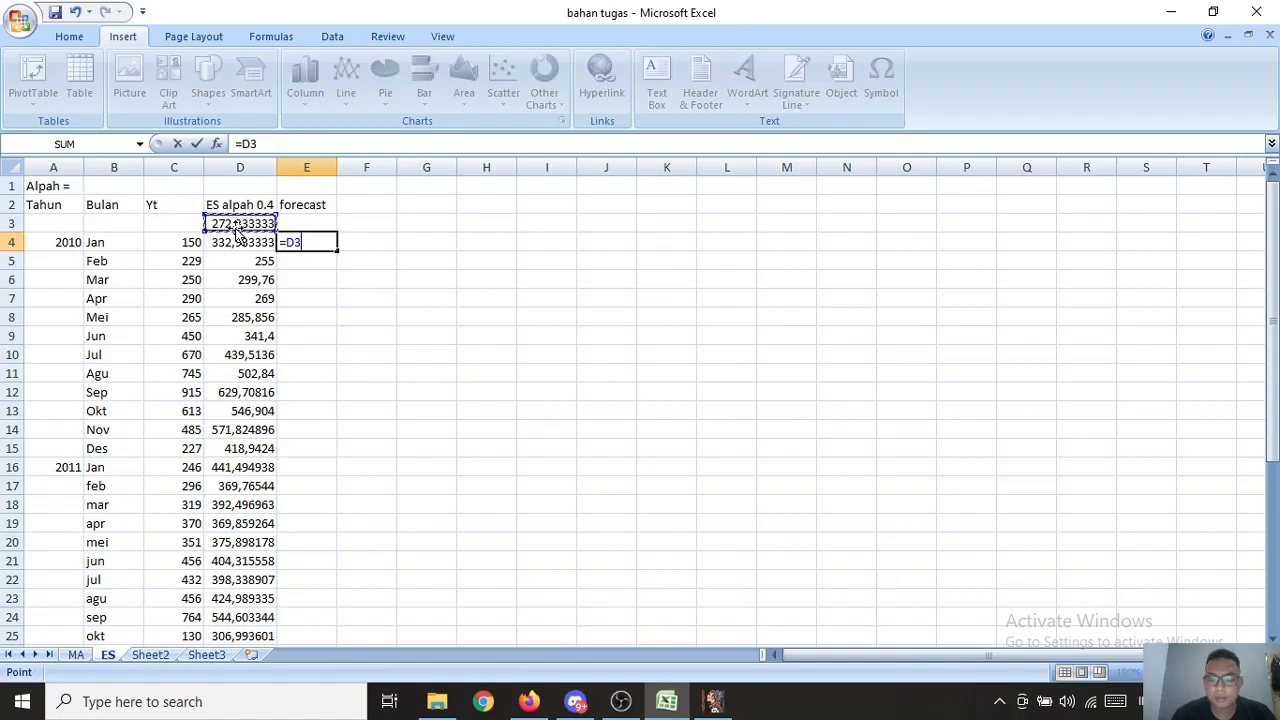
pyautogui.press('Return')
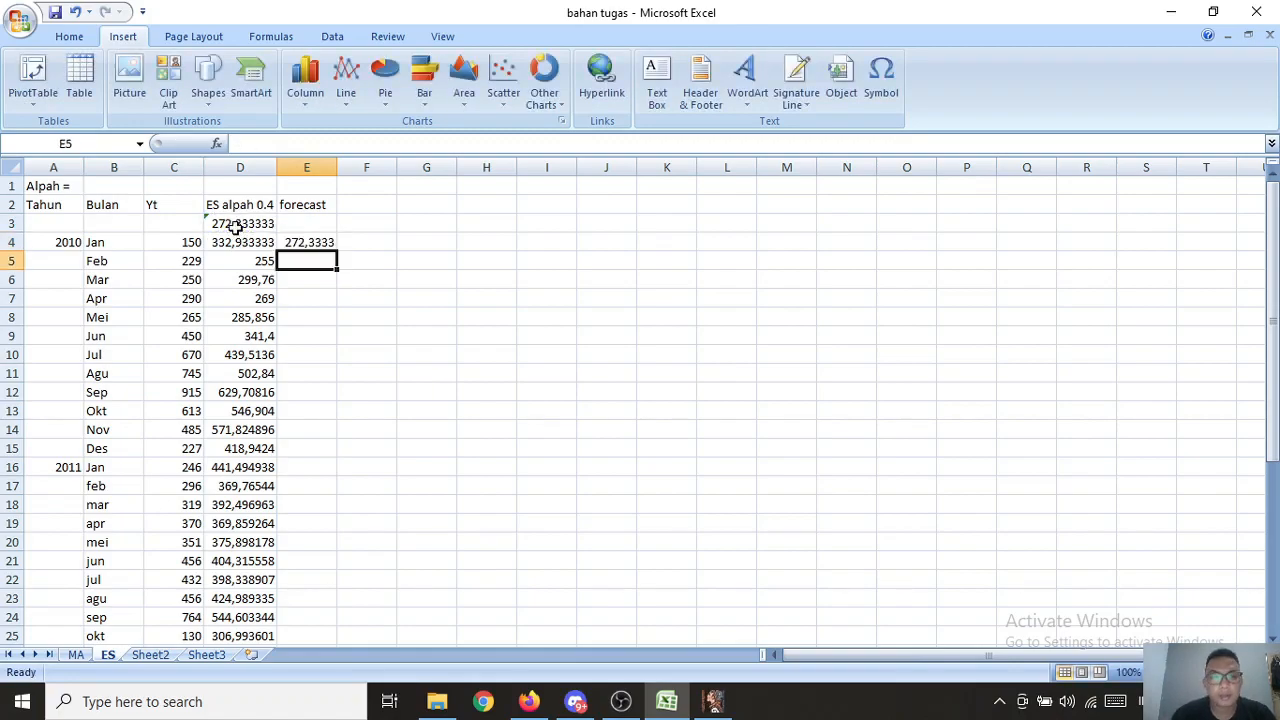
pyautogui.click(325, 242)
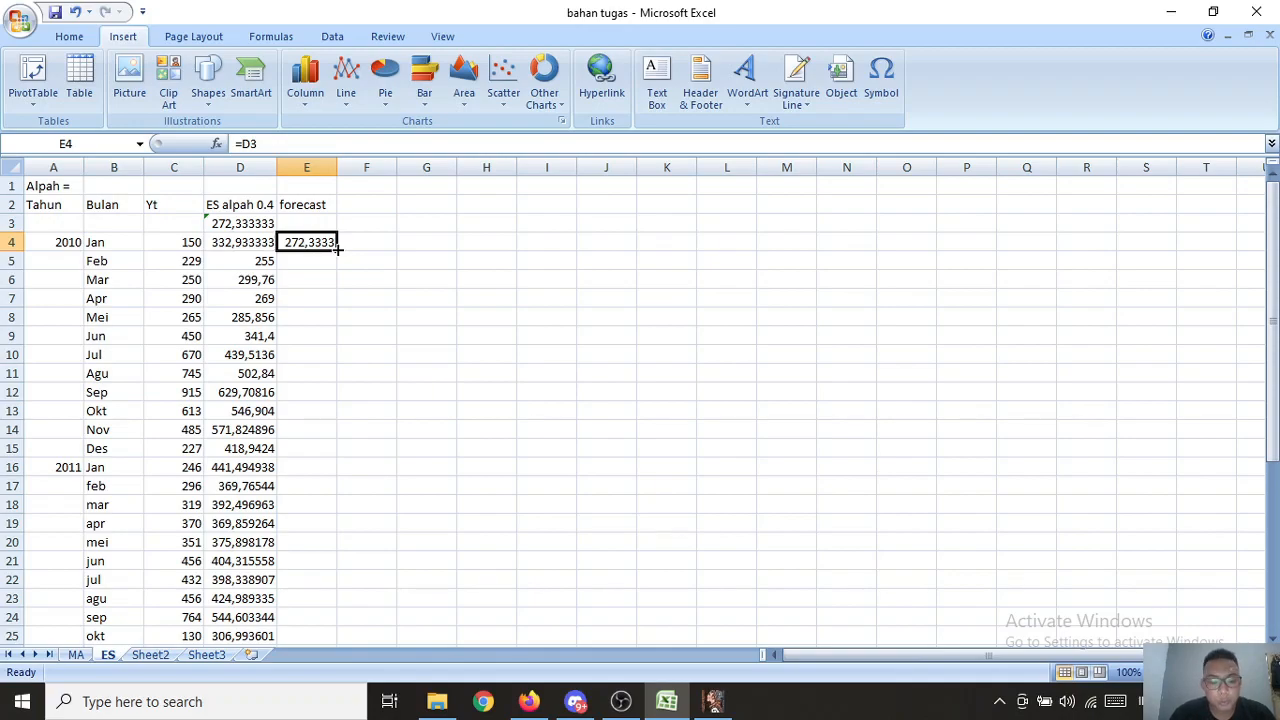
pyautogui.moveTo(338, 251); pyautogui.dragTo(316, 584)
# Step: Insert a plain 2-D line chart from the whole data table including headers, A2:E40
pyautogui.moveTo(1276, 460); pyautogui.dragTo(1276, 282)
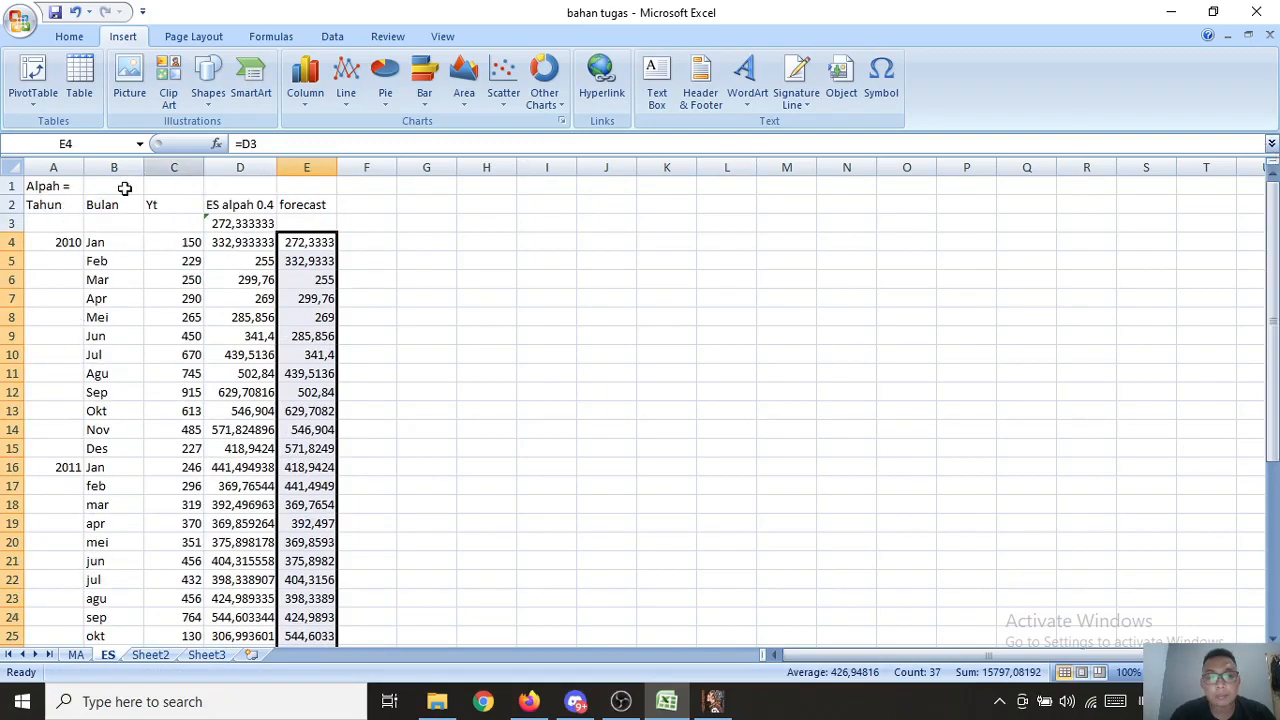
pyautogui.moveTo(46, 204); pyautogui.dragTo(306, 620)
pyautogui.click(346, 80)
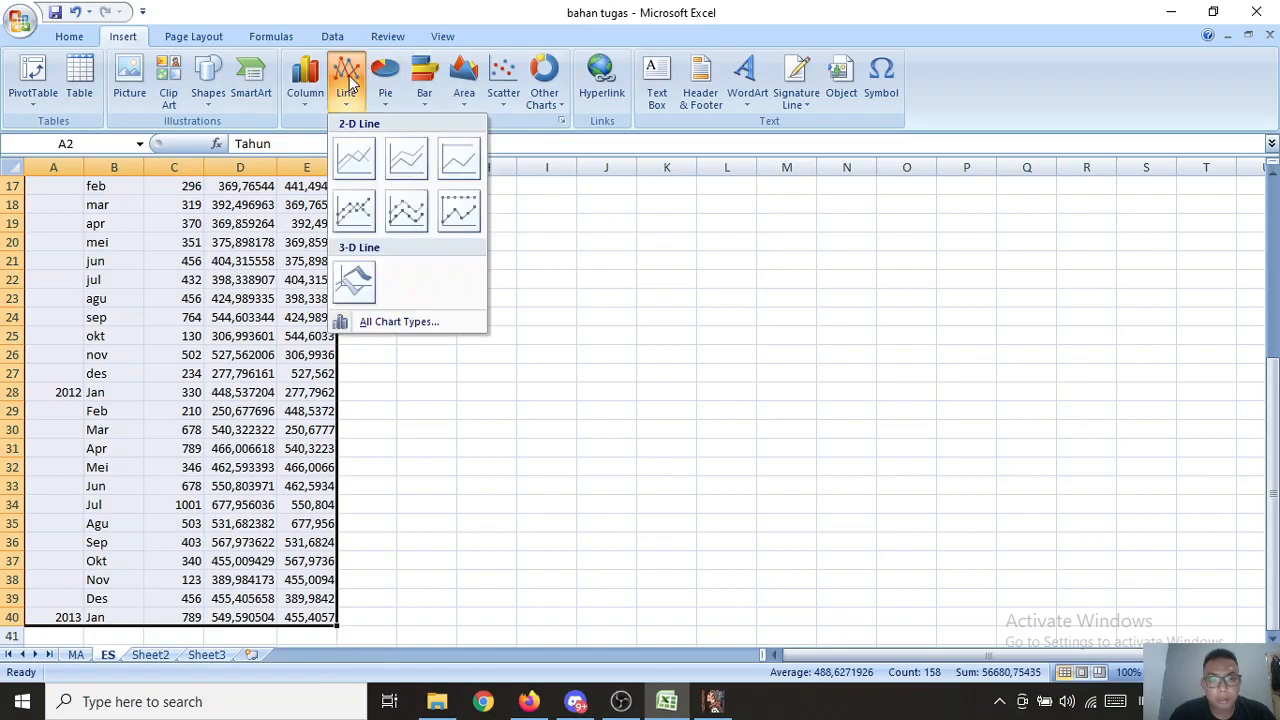
pyautogui.click(355, 155)
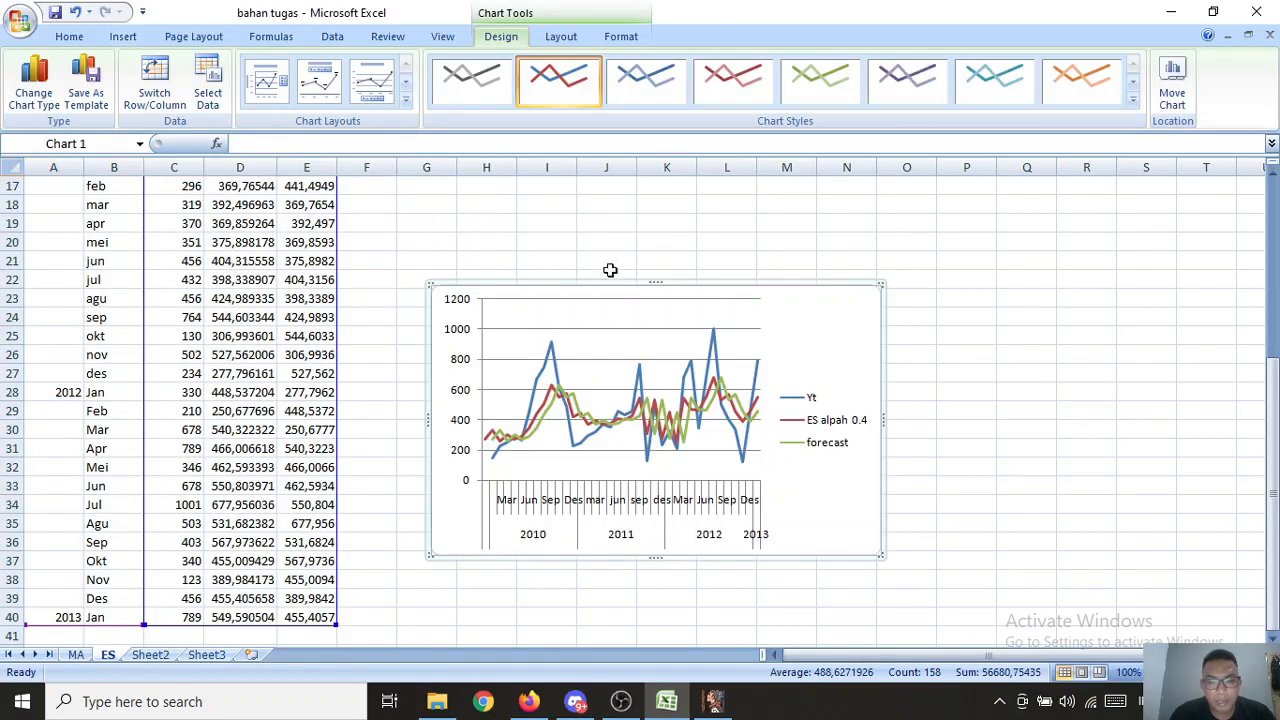
# Step: Enlarge the line chart by extending its upper edge to about row 18 and its right edge to column O
pyautogui.moveTo(663, 277); pyautogui.dragTo(660, 231)
pyautogui.click(884, 395)
pyautogui.moveTo(884, 397); pyautogui.dragTo(920, 397)
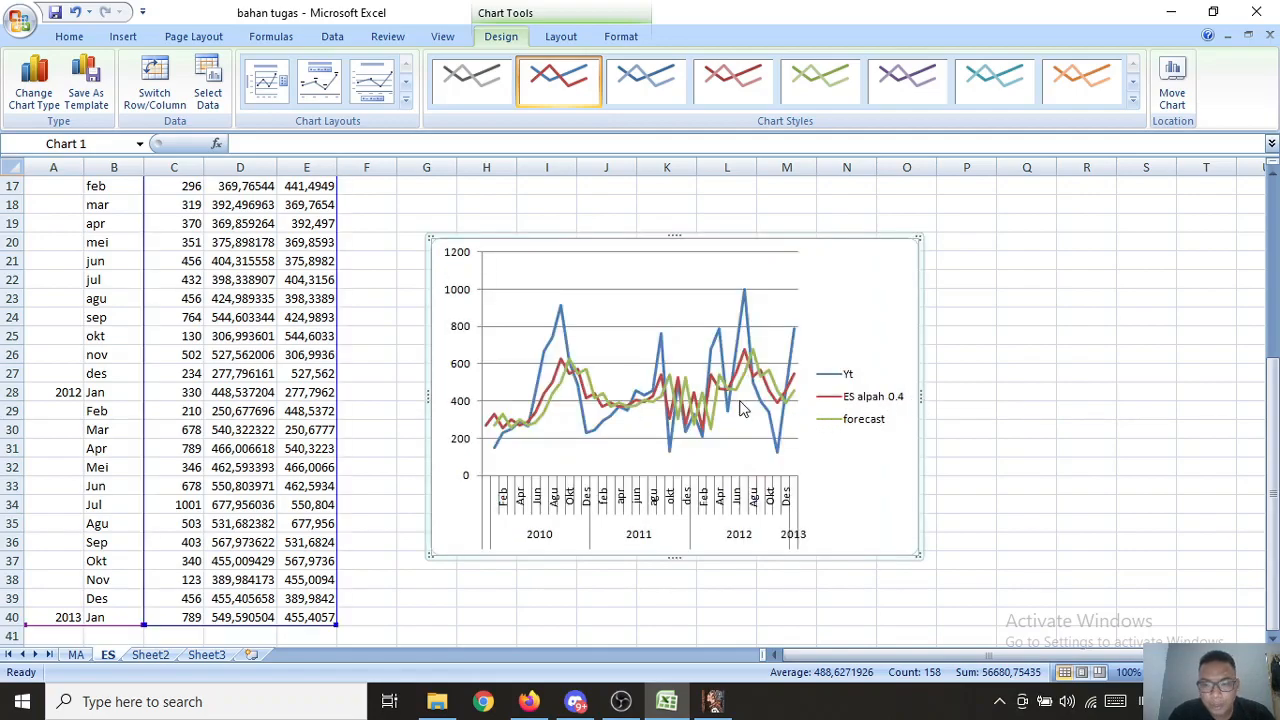
pyautogui.moveTo(1268, 440)
pyautogui.mouseDown()
pyautogui.moveTo(1264, 290)
pyautogui.moveTo(1252, 446)
pyautogui.mouseUp()
pyautogui.click(815, 395)
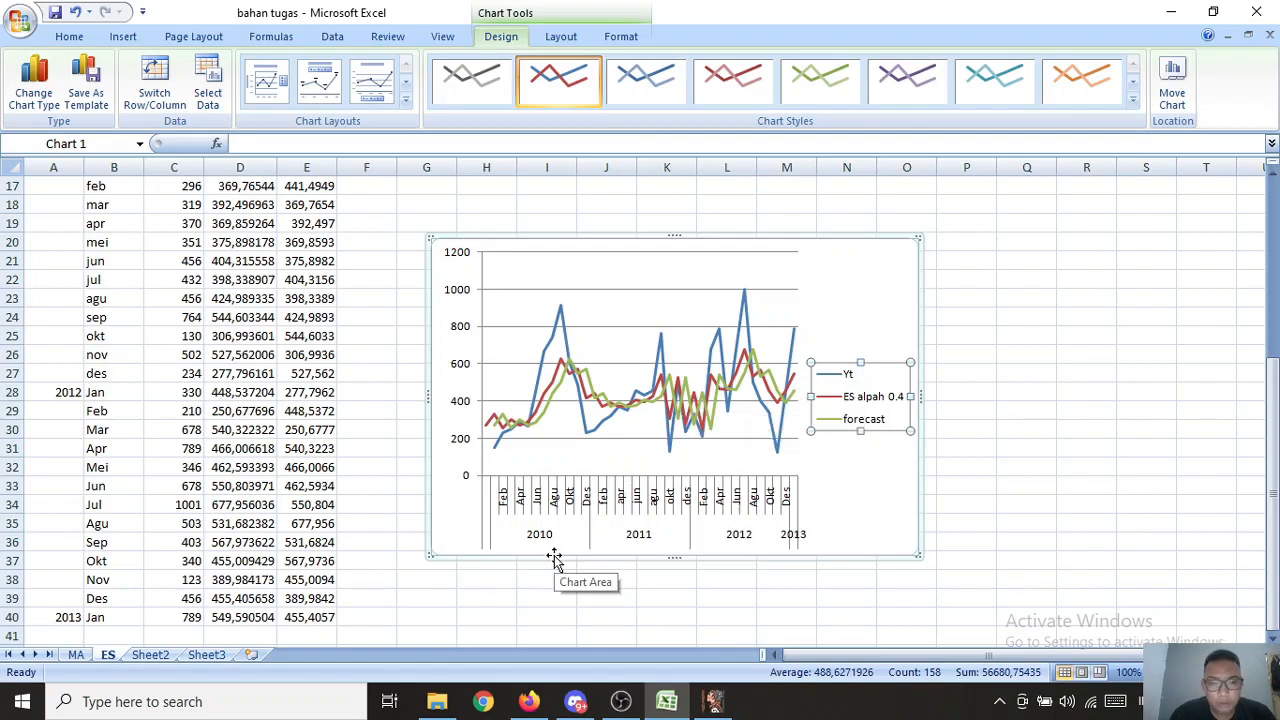
pyautogui.moveTo(675, 237); pyautogui.dragTo(679, 210)
# Step: Switch to gretl and delete the forecast variable from the dataset, confirming the deletion
pyautogui.moveTo(713, 706)
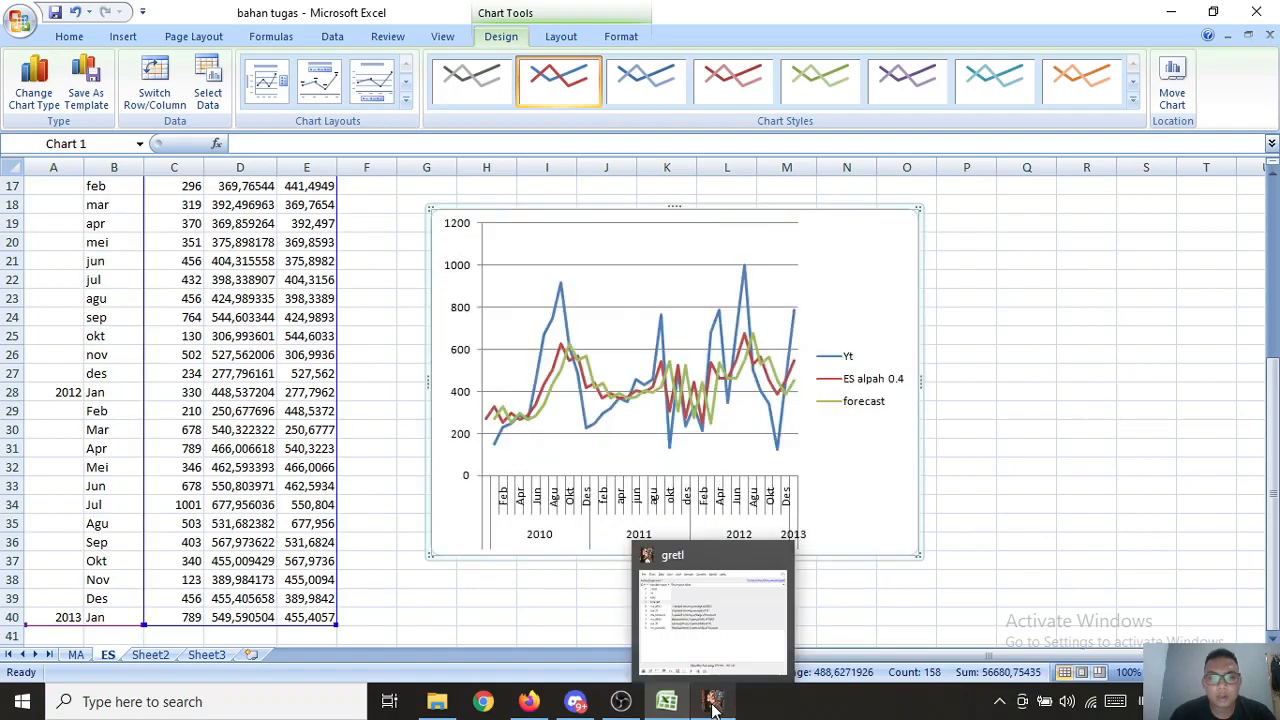
pyautogui.moveTo(737, 668)
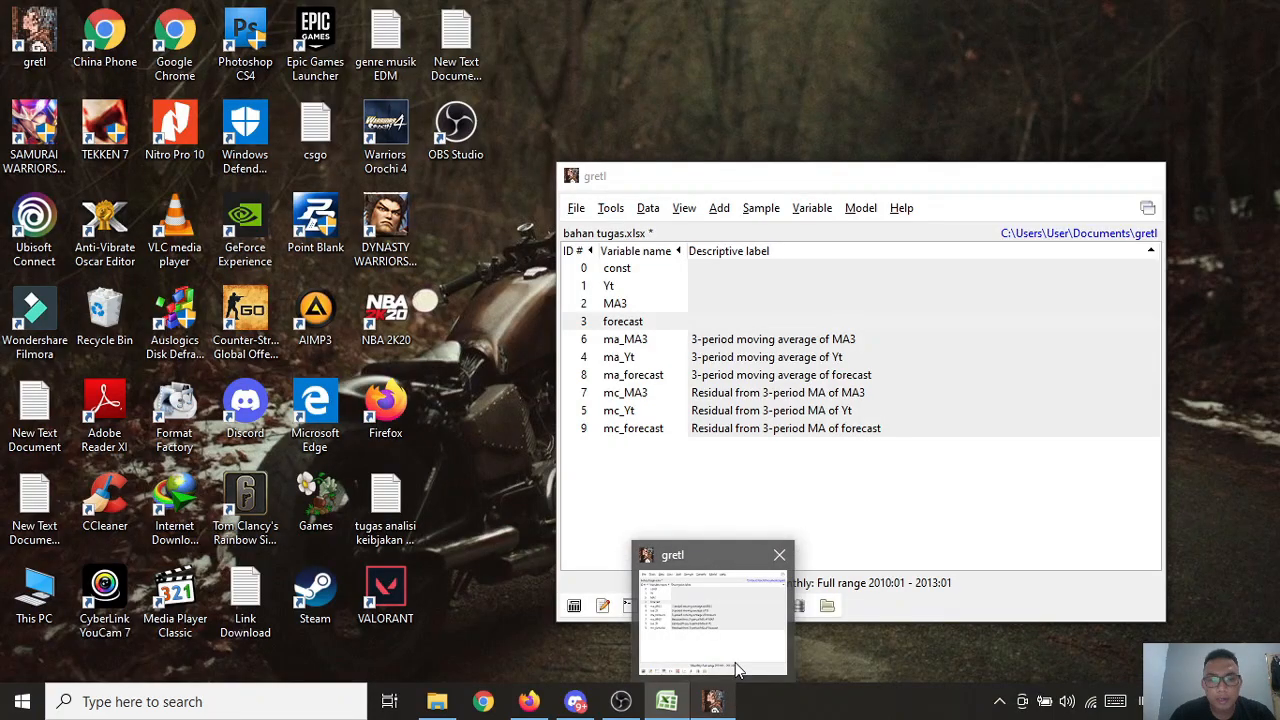
pyautogui.click(716, 649)
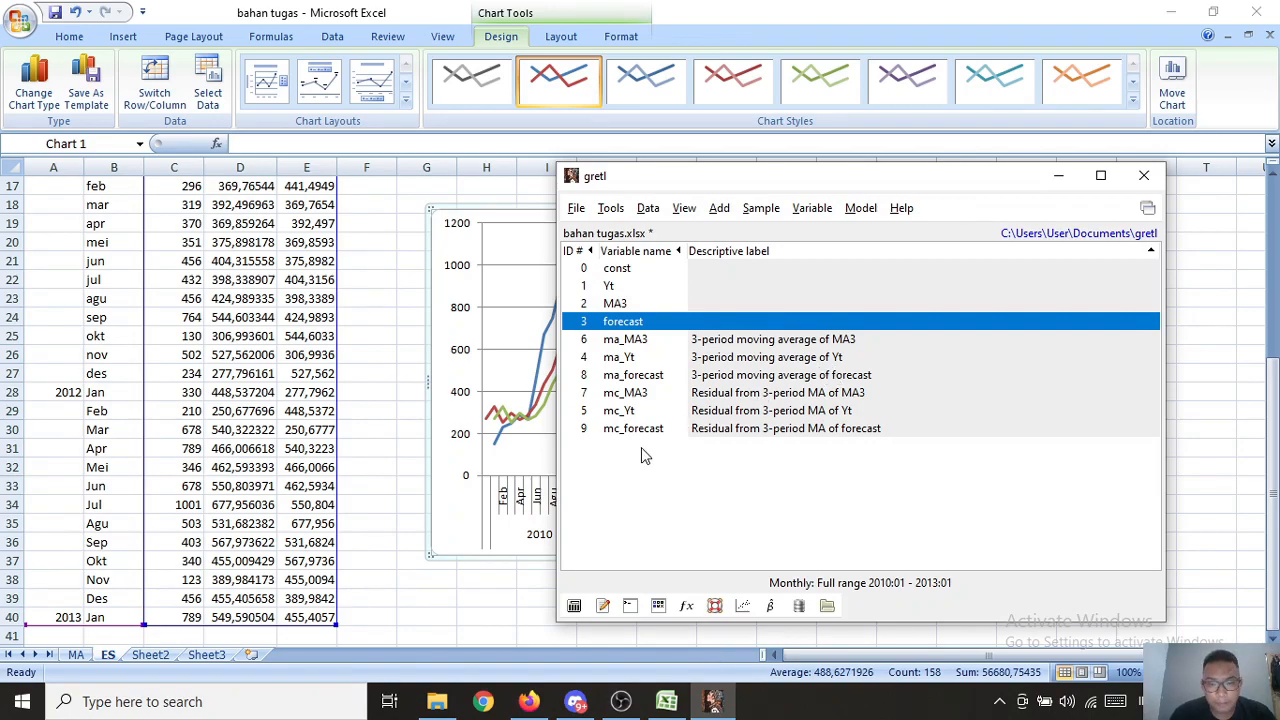
pyautogui.rightClick(580, 271)
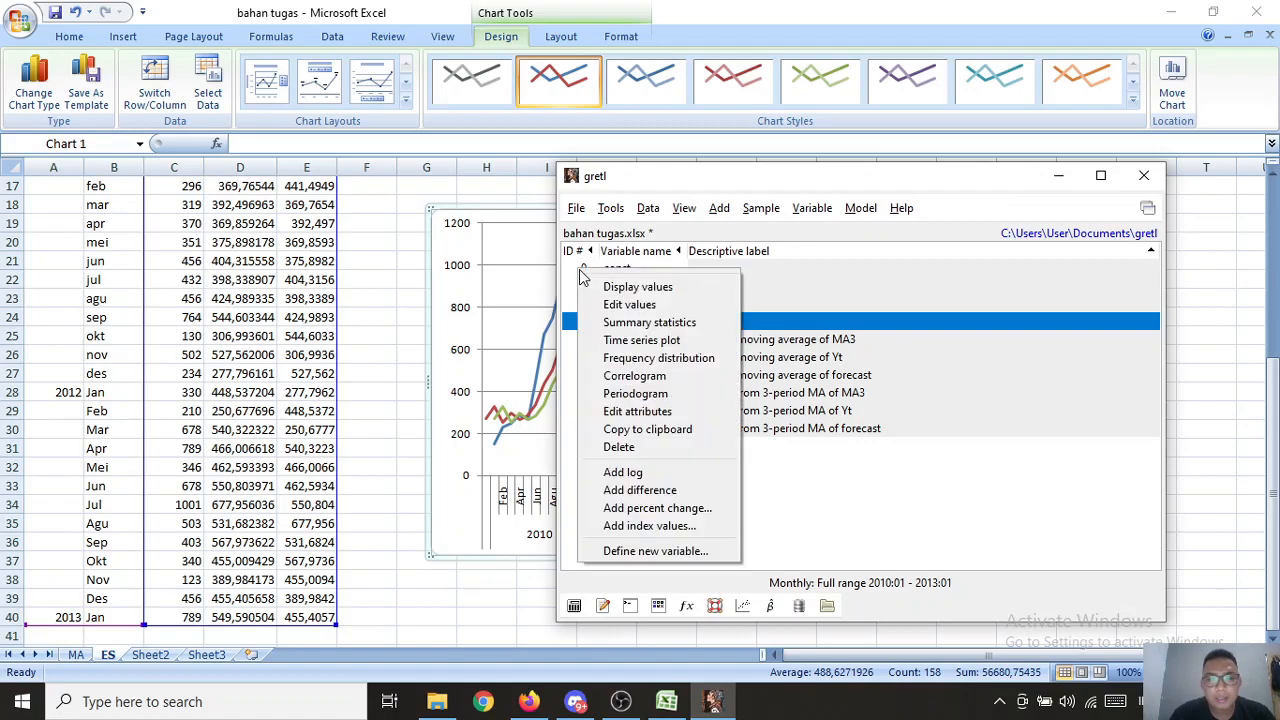
pyautogui.click(645, 448)
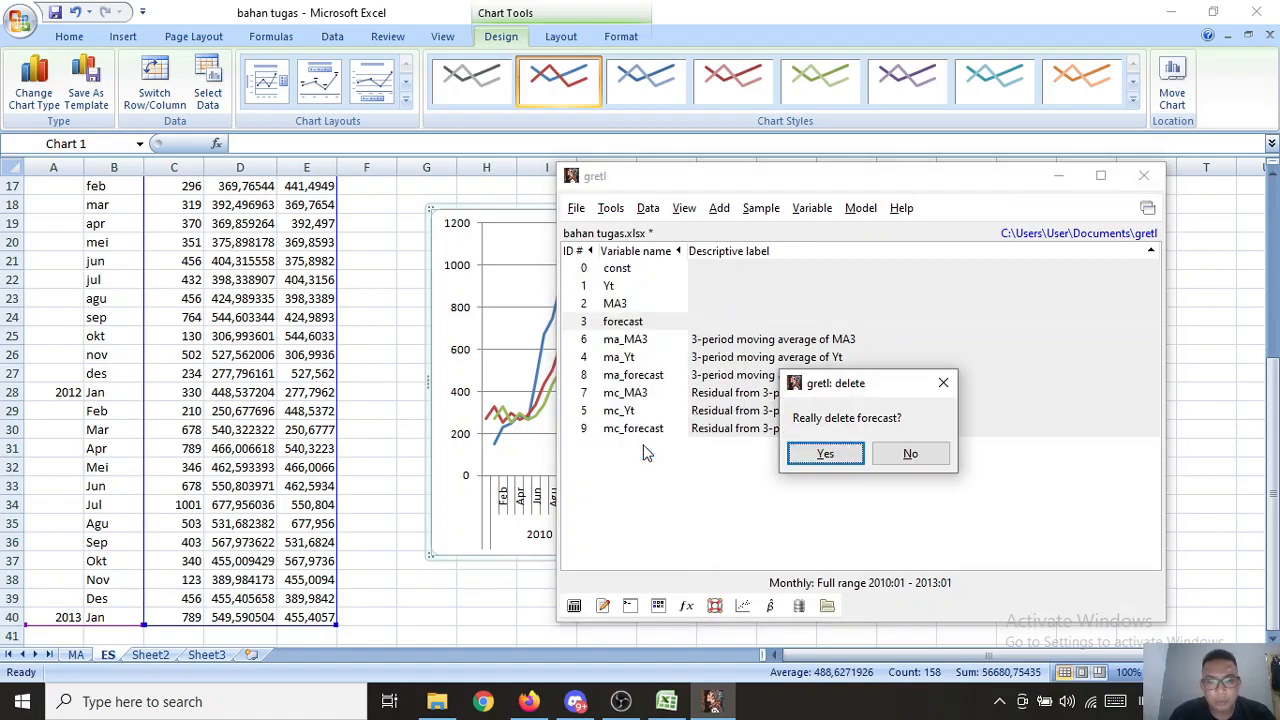
pyautogui.click(825, 453)
pyautogui.click(352, 90)
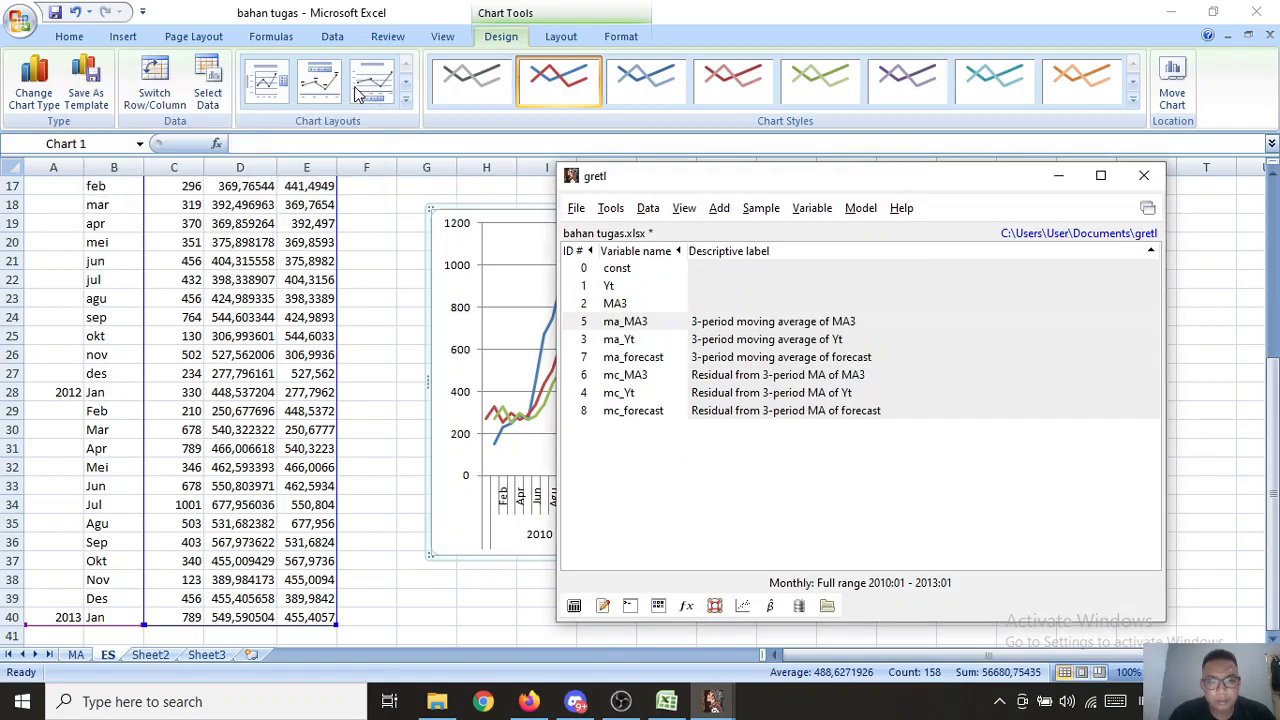
# Step: Clear the current dataset from gretl and confirm the clearing
pyautogui.click(576, 208)
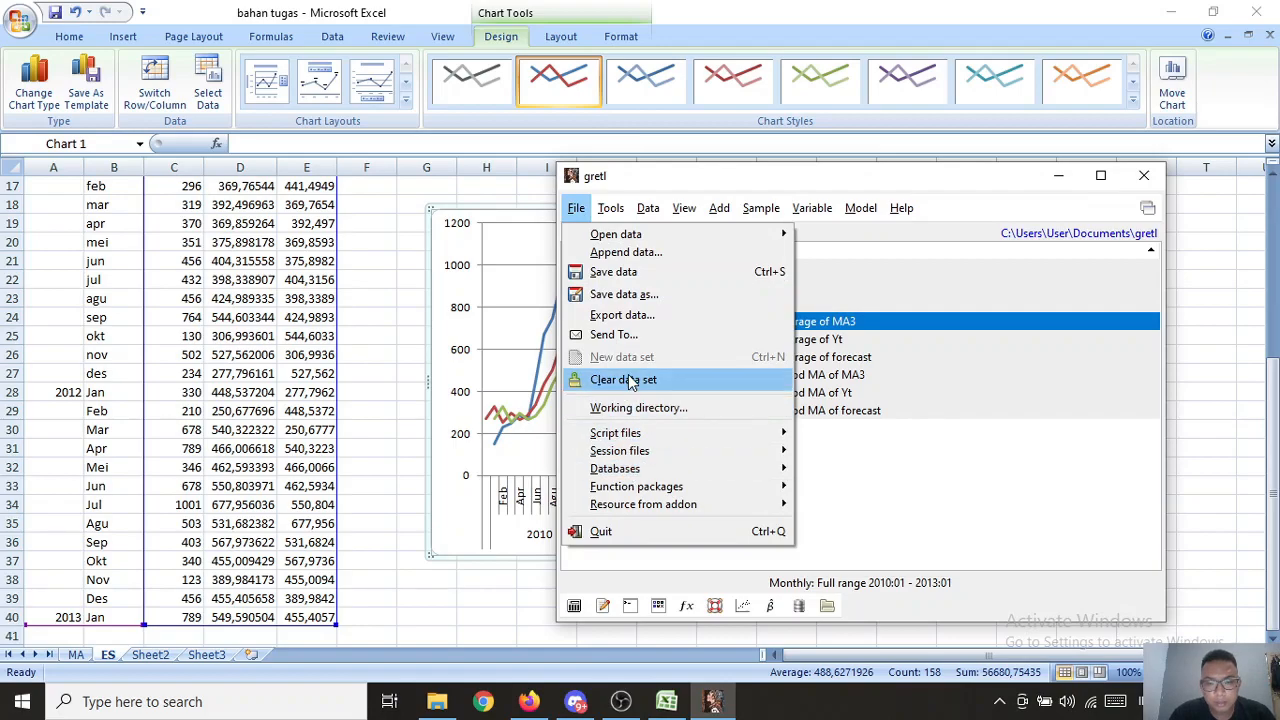
pyautogui.click(630, 380)
pyautogui.click(825, 462)
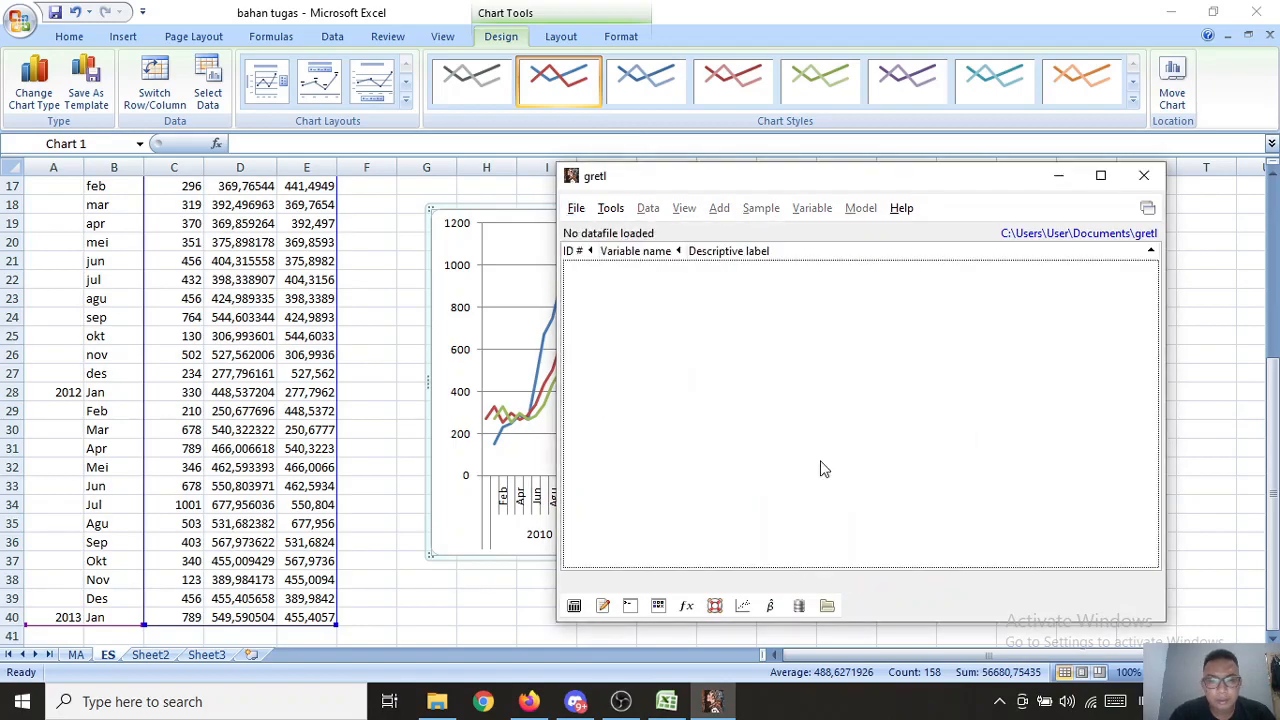
# Step: Open the user data file bahan tugas.xlsx from the Data (D:) drive
pyautogui.click(576, 210)
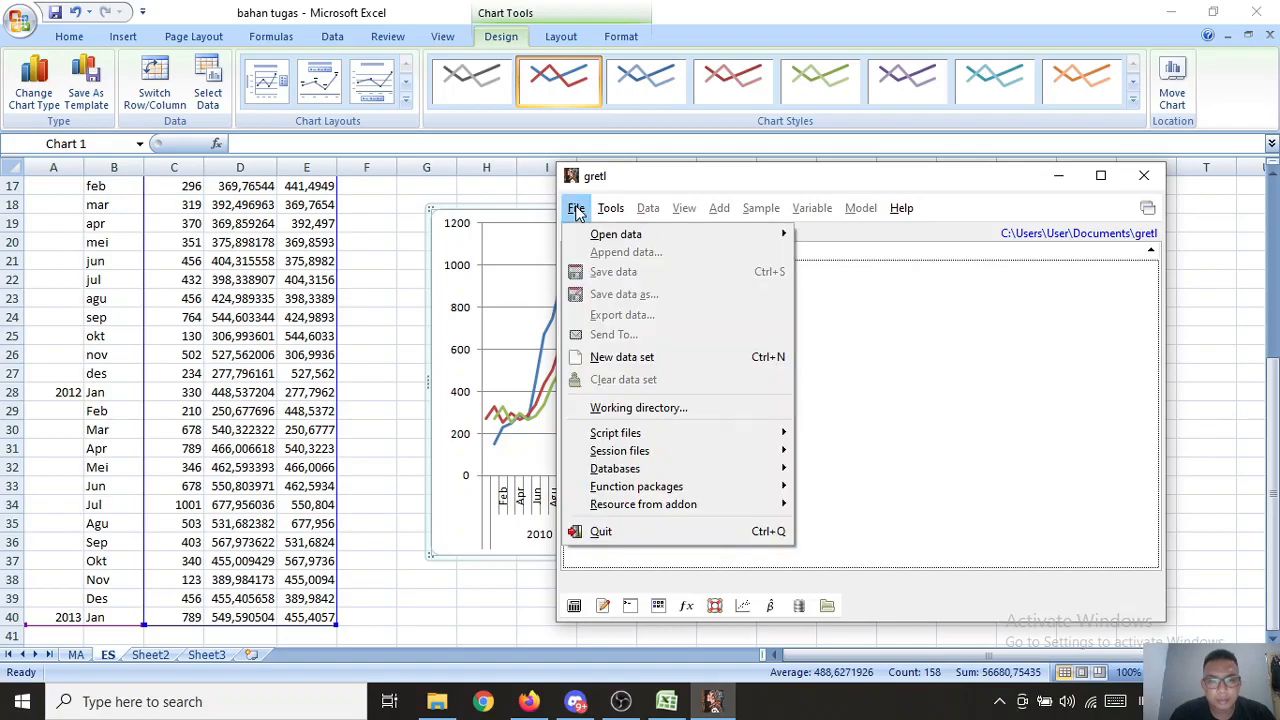
pyautogui.moveTo(616, 240)
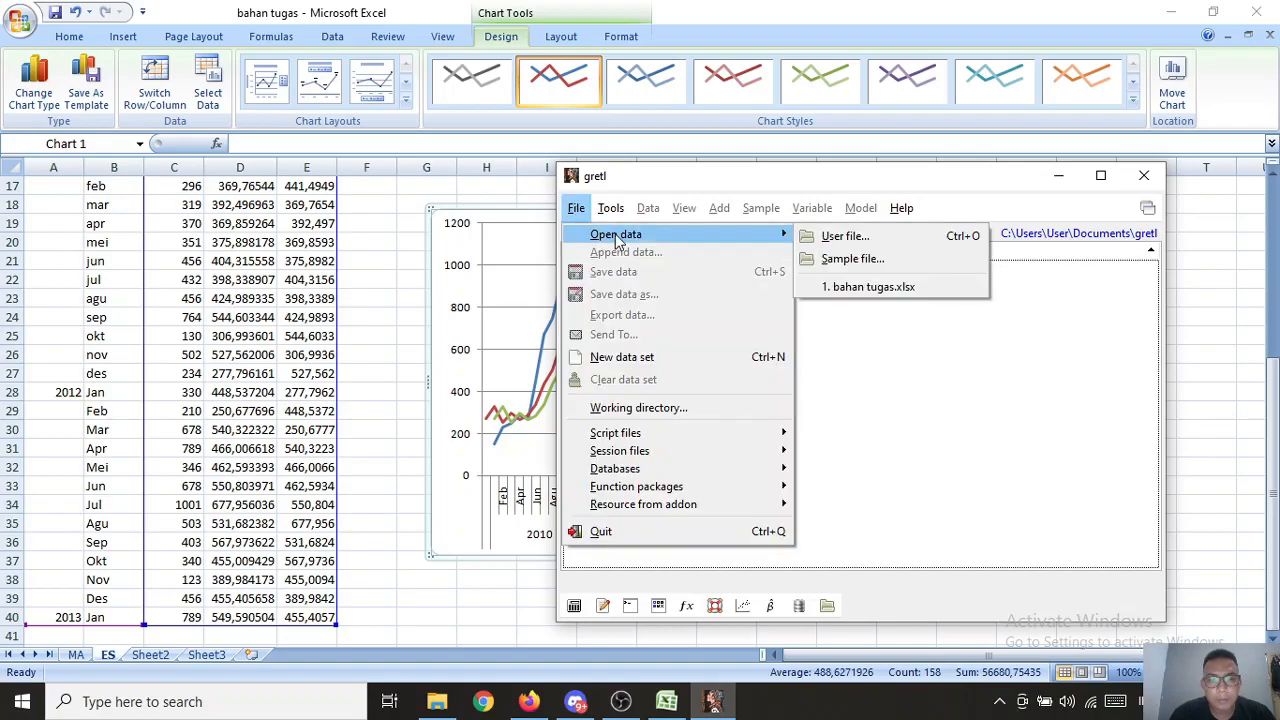
pyautogui.click(830, 240)
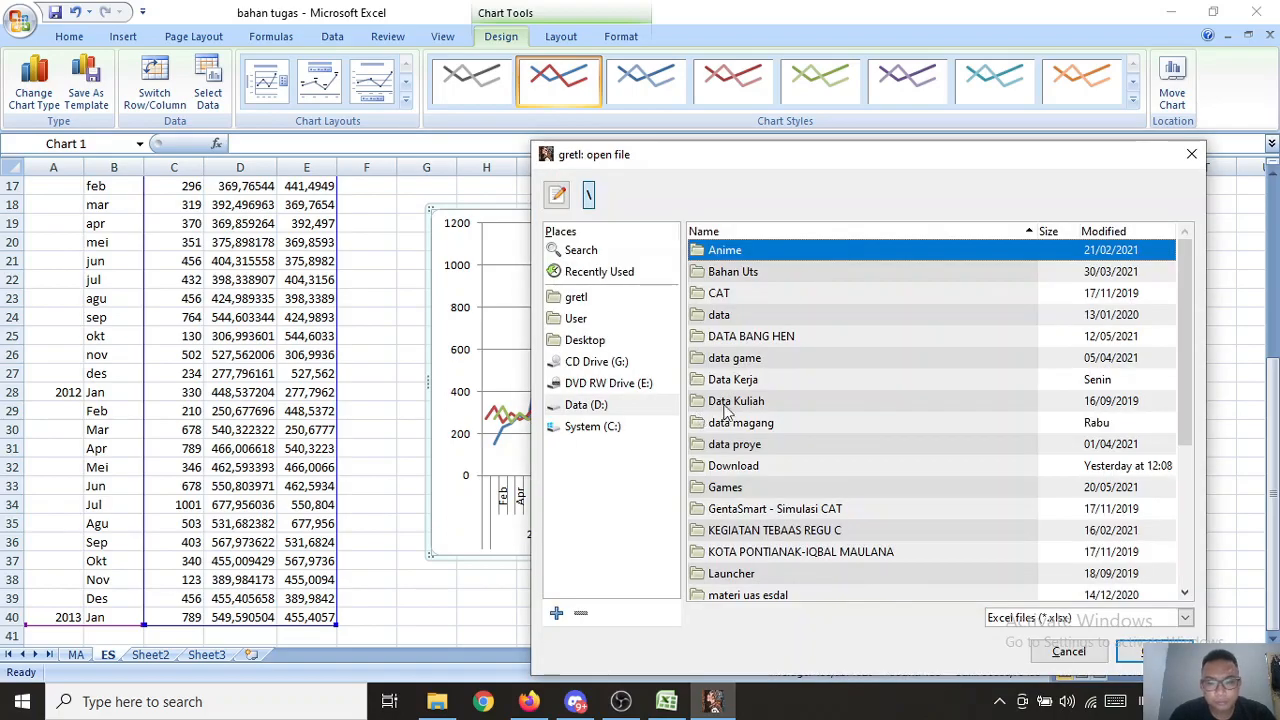
pyautogui.click(584, 405)
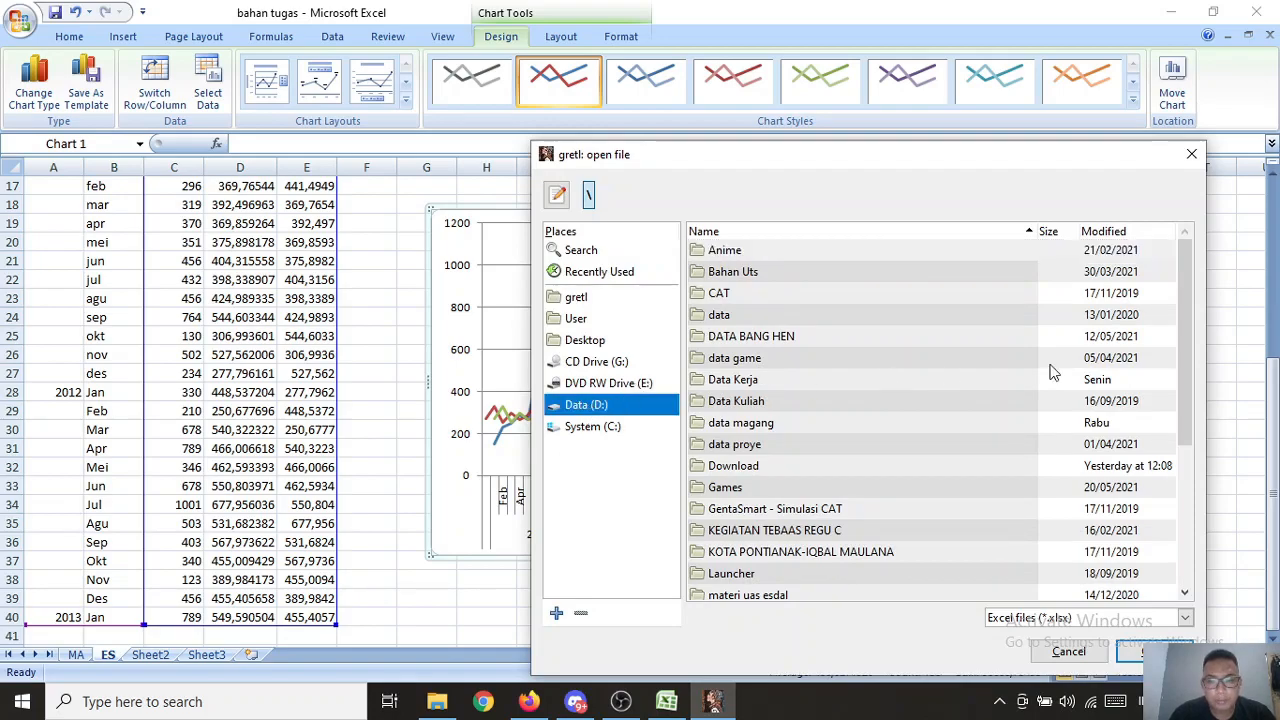
pyautogui.moveTo(1192, 414); pyautogui.dragTo(1183, 617)
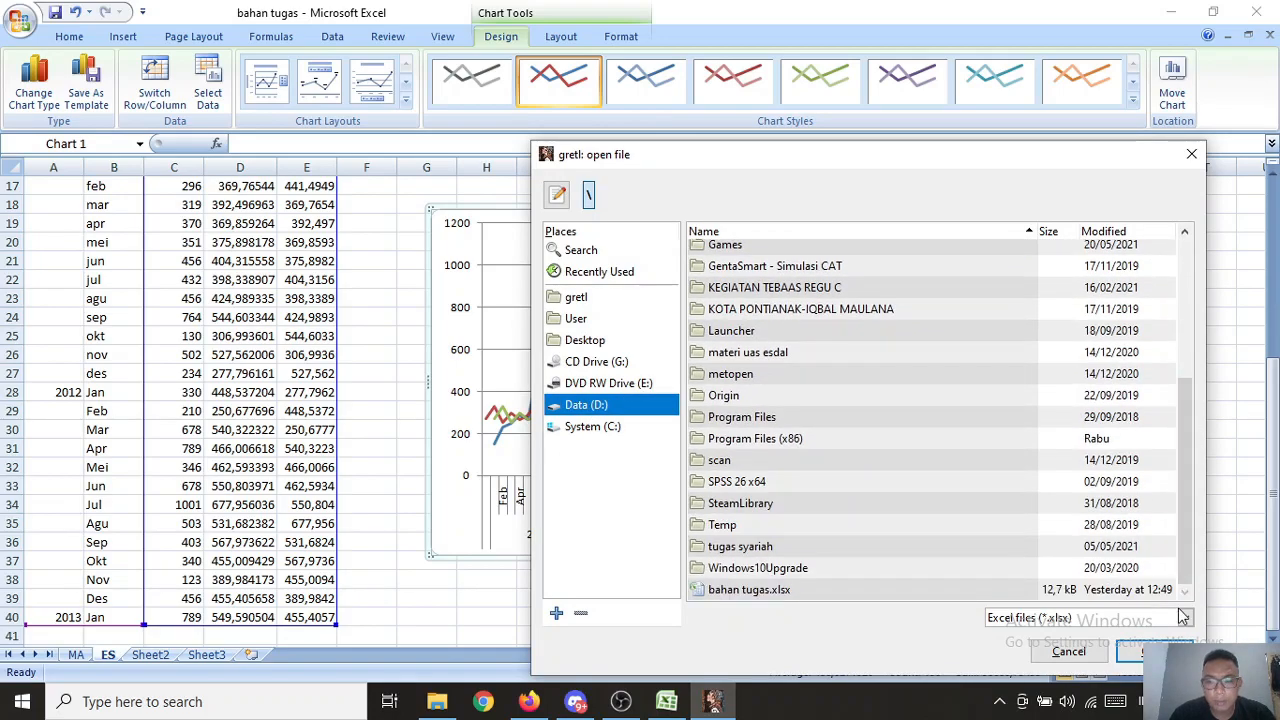
pyautogui.click(868, 593)
pyautogui.click(1140, 652)
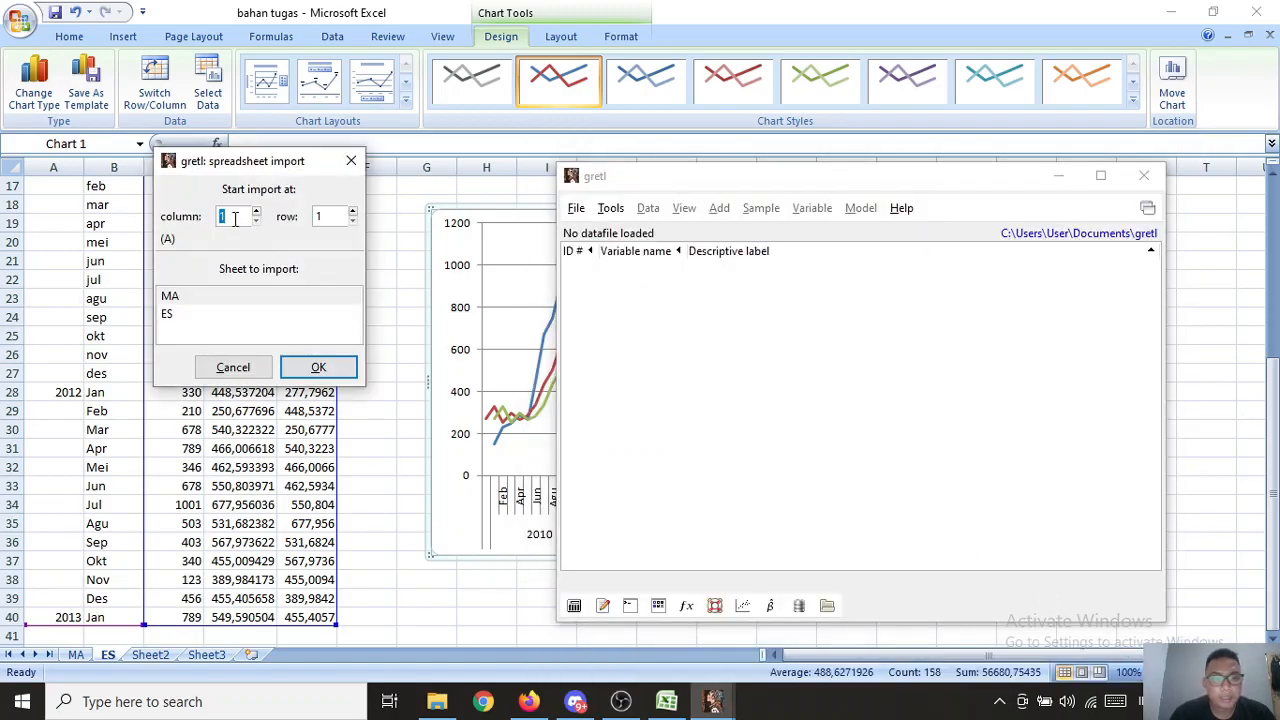
# Step: Import the ES sheet, starting at column 3 and row 2
pyautogui.click(168, 316)
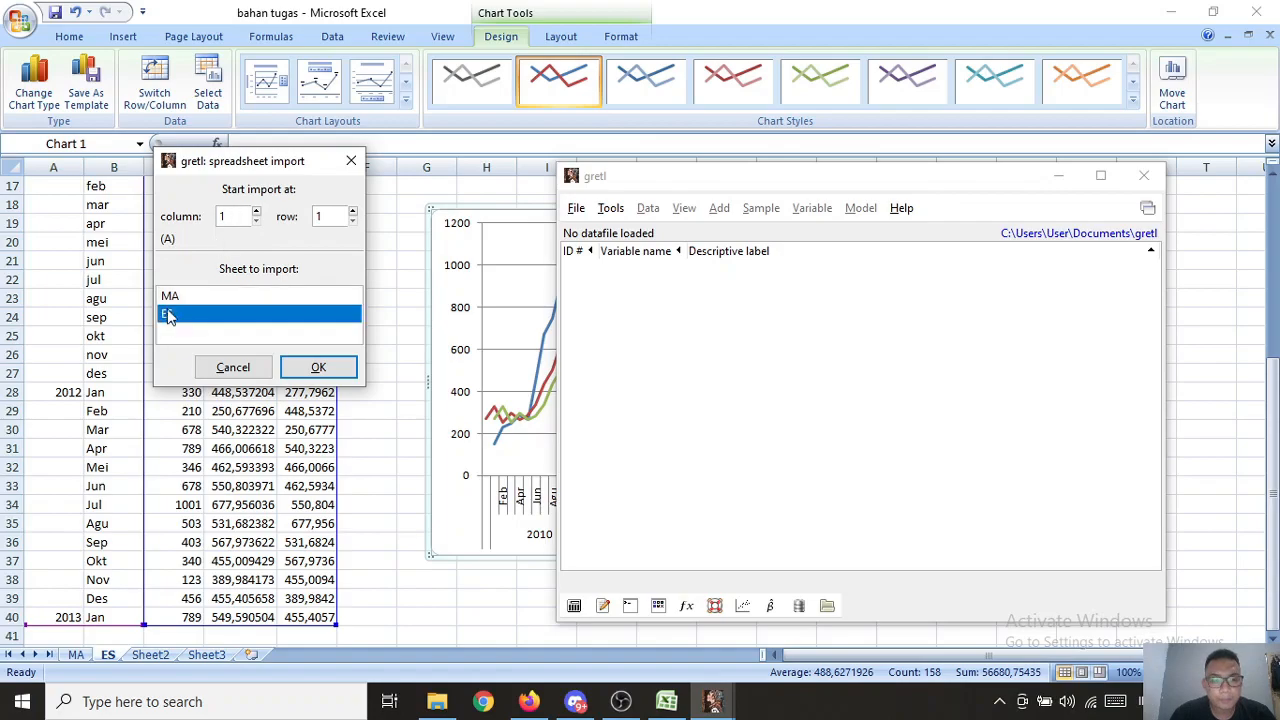
pyautogui.click(237, 216)
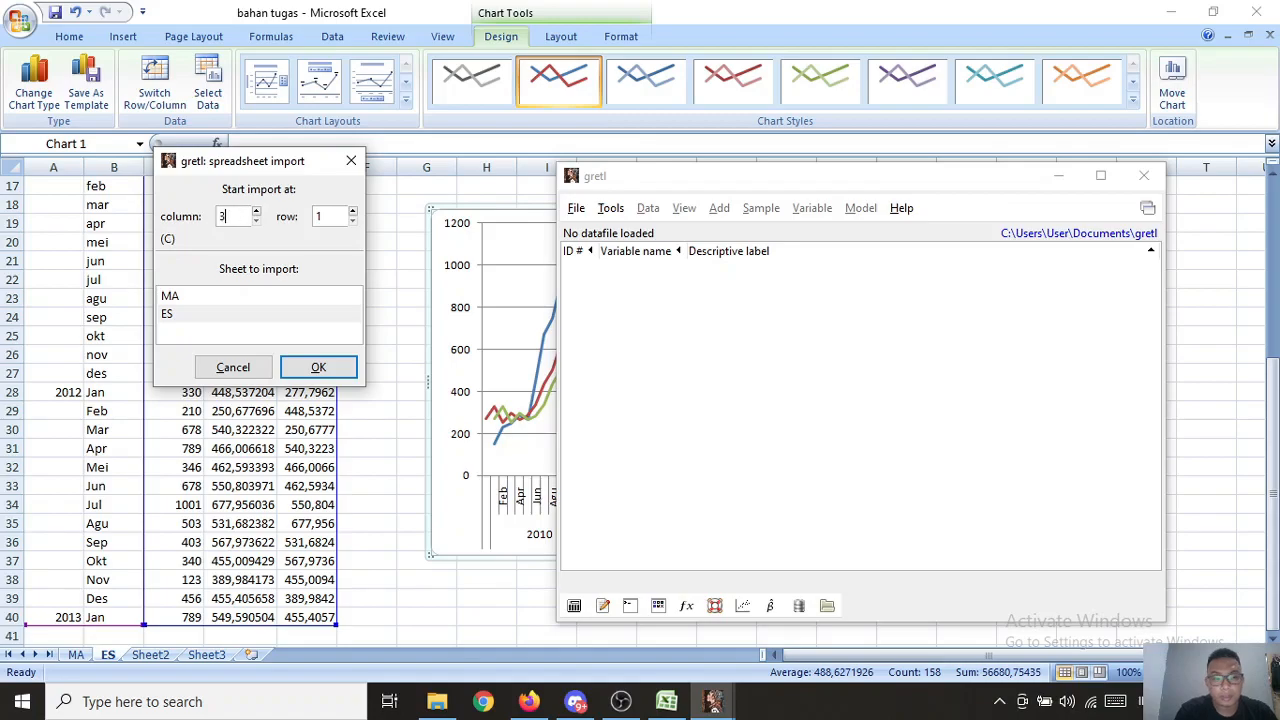
pyautogui.click(330, 214)
pyautogui.press('BackSpace')
pyautogui.write('2')
pyautogui.press('Return')
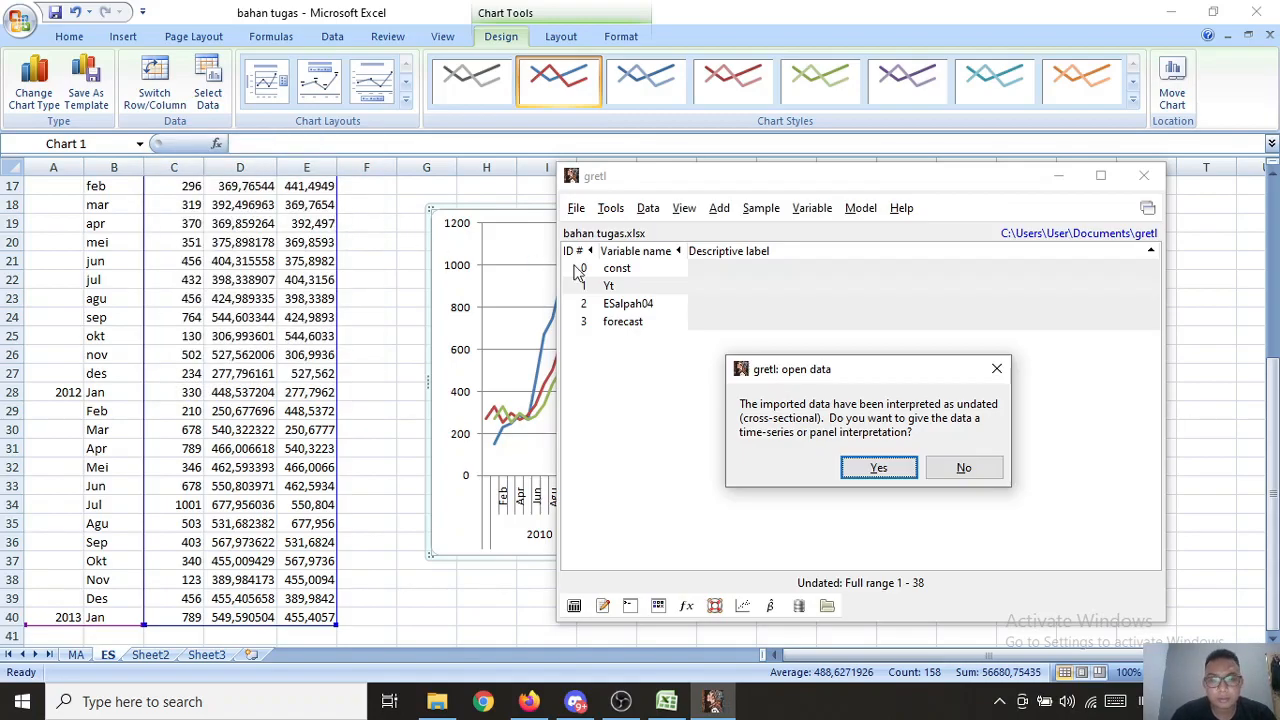
# Step: Give the imported data a time-series structure with monthly frequency
pyautogui.click(876, 471)
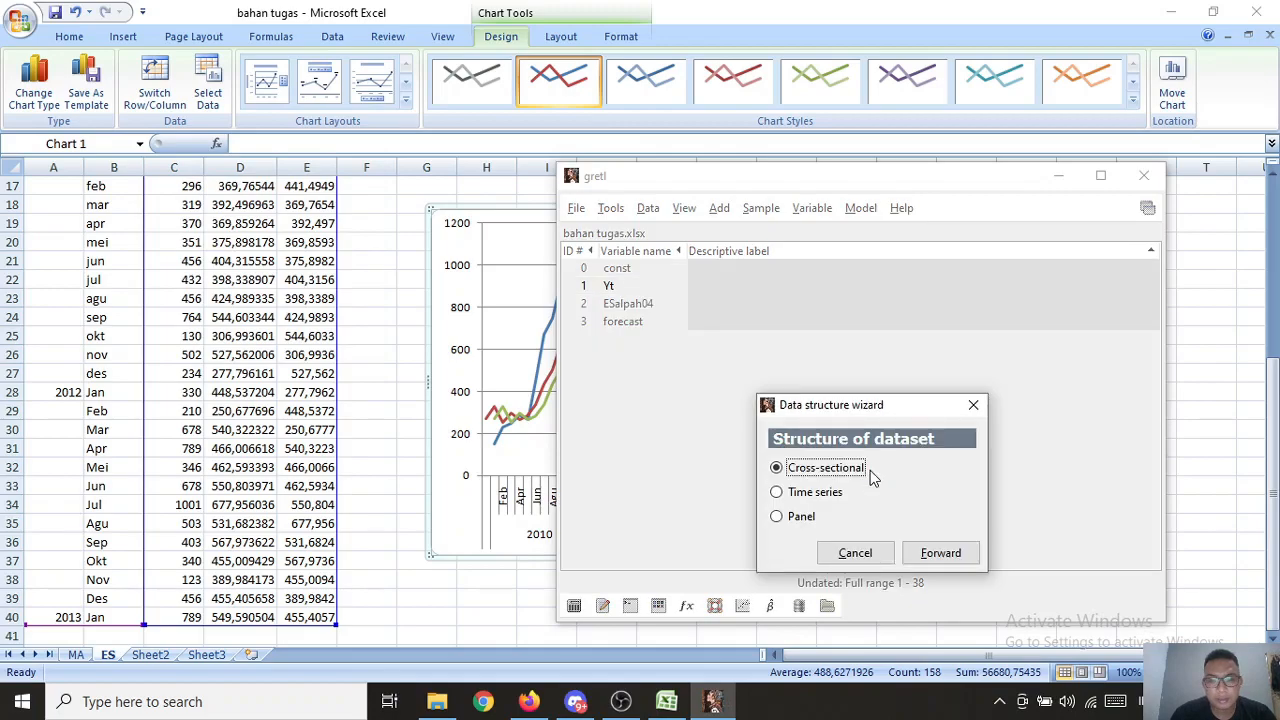
pyautogui.click(810, 494)
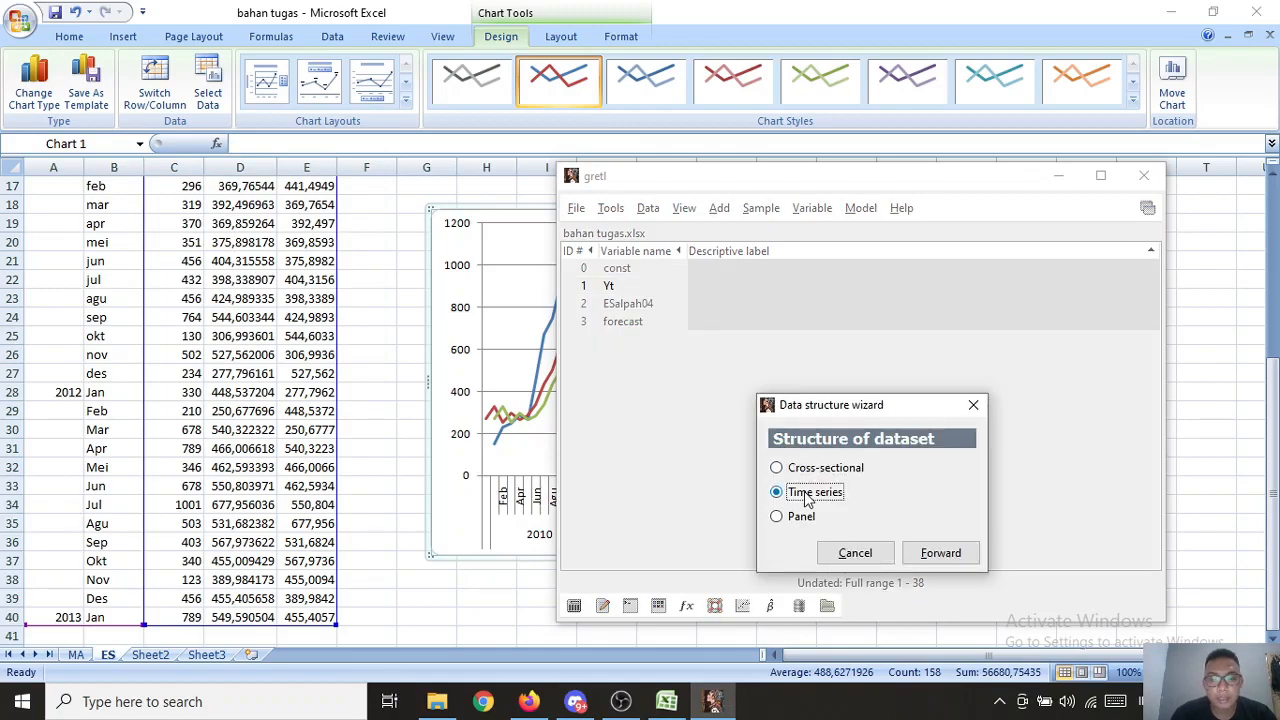
pyautogui.click(940, 553)
pyautogui.click(798, 518)
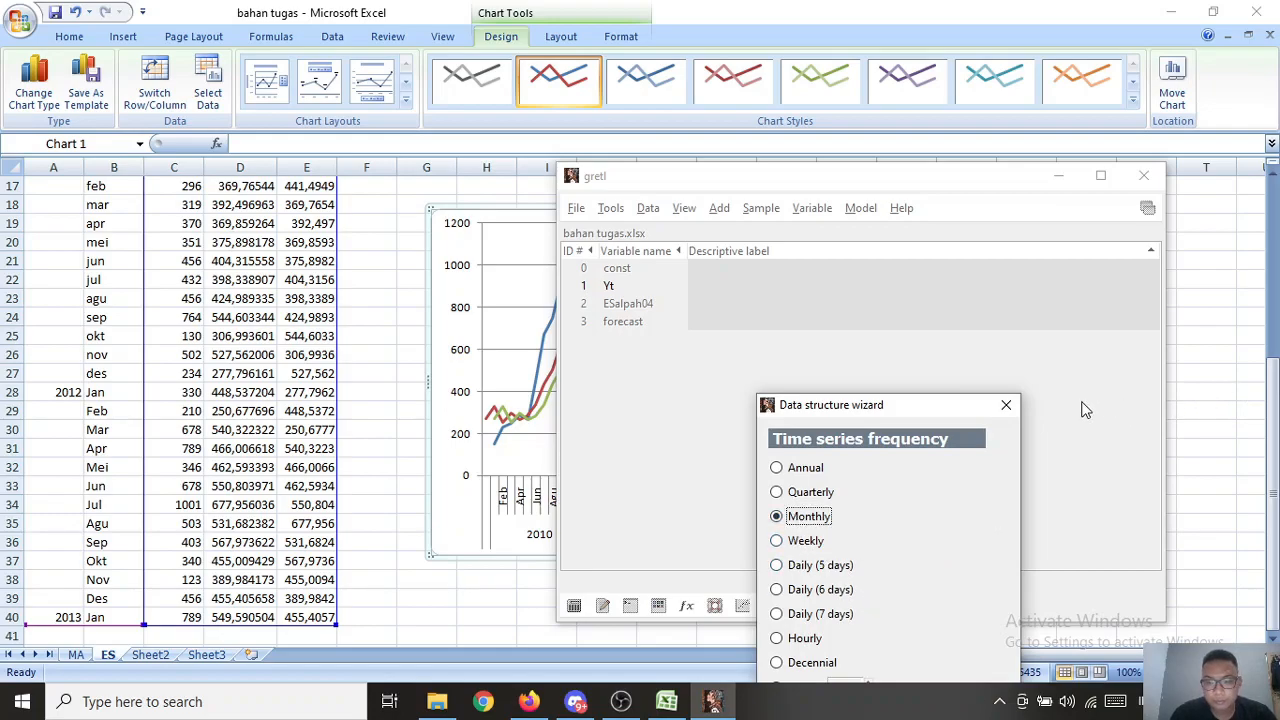
pyautogui.moveTo(965, 410); pyautogui.dragTo(981, 285)
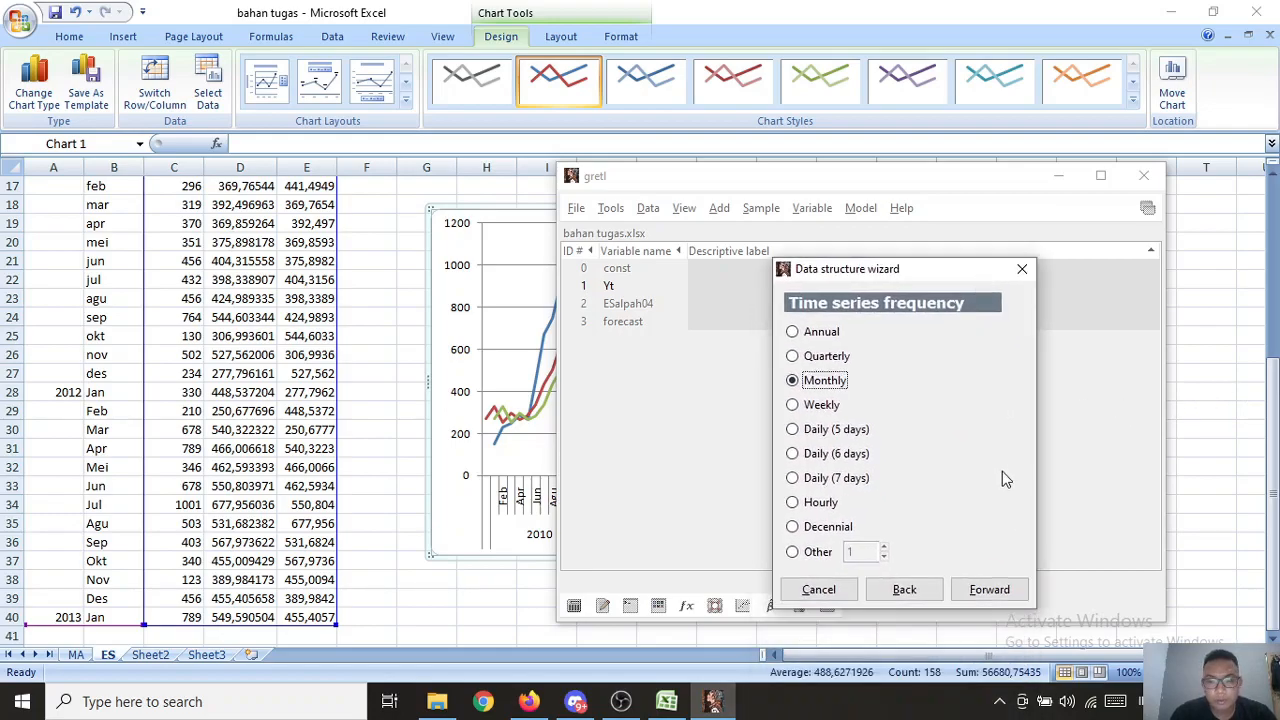
pyautogui.click(988, 590)
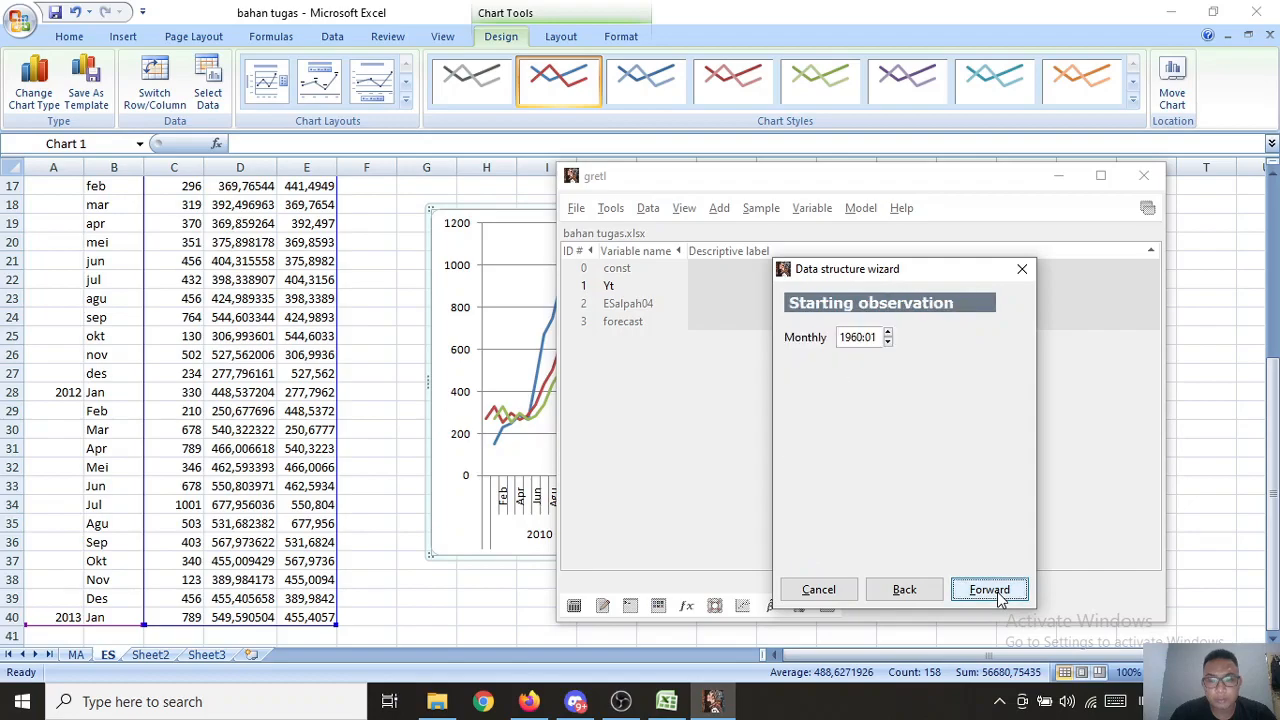
# Step: Set the starting observation to 2010:01 and apply the dataset structure
pyautogui.click(864, 337)
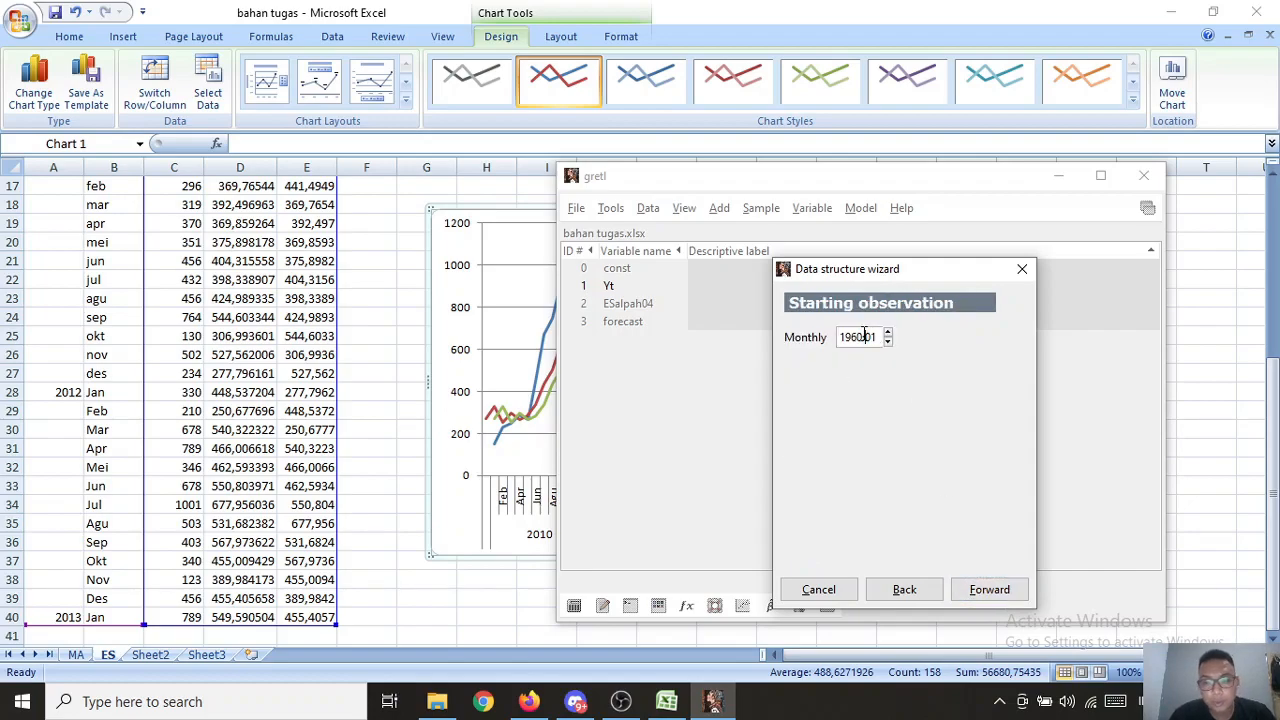
pyautogui.press('BackSpace')
pyautogui.press('BackSpace')
pyautogui.press('BackSpace')
pyautogui.press('BackSpace')
pyautogui.write('2010')
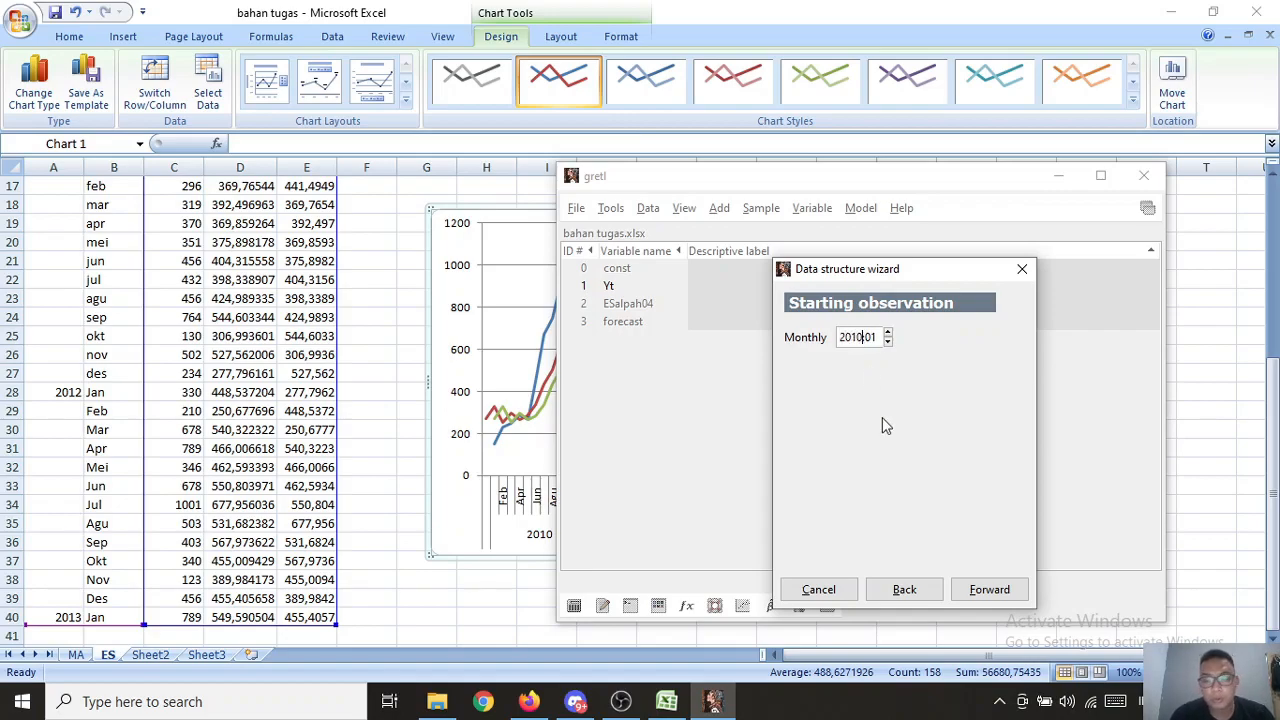
pyautogui.click(989, 592)
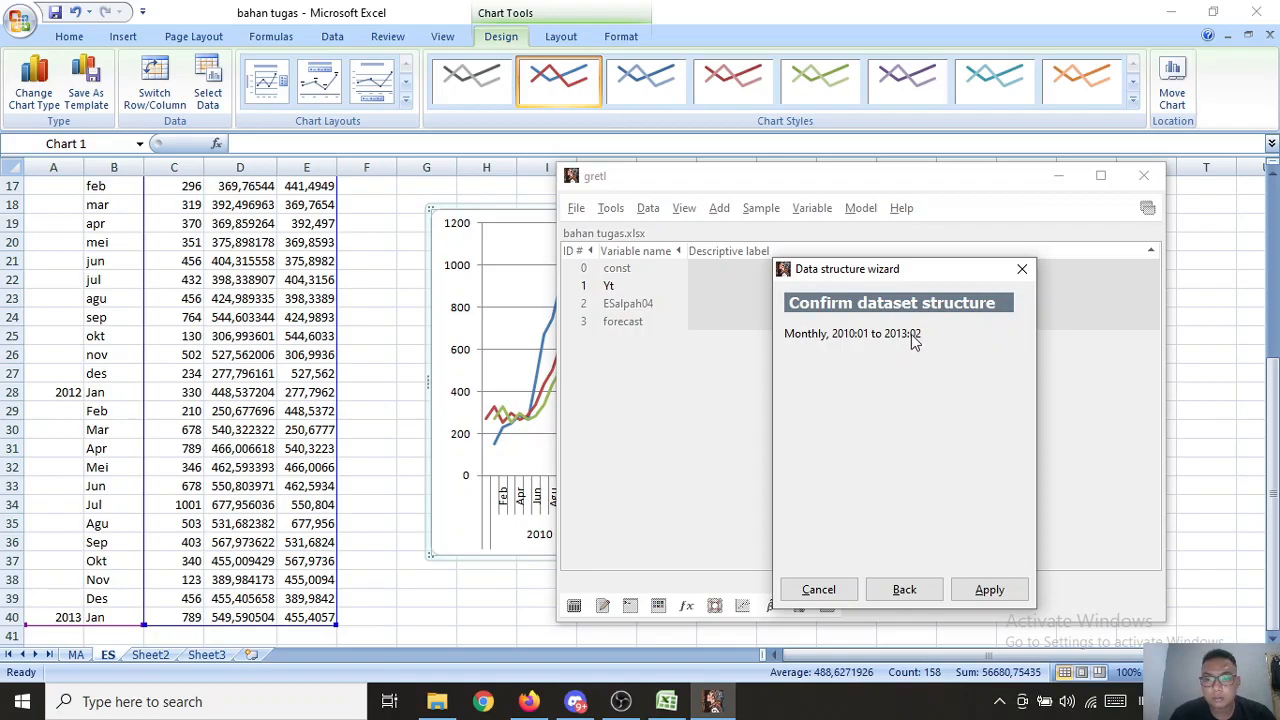
pyautogui.click(982, 588)
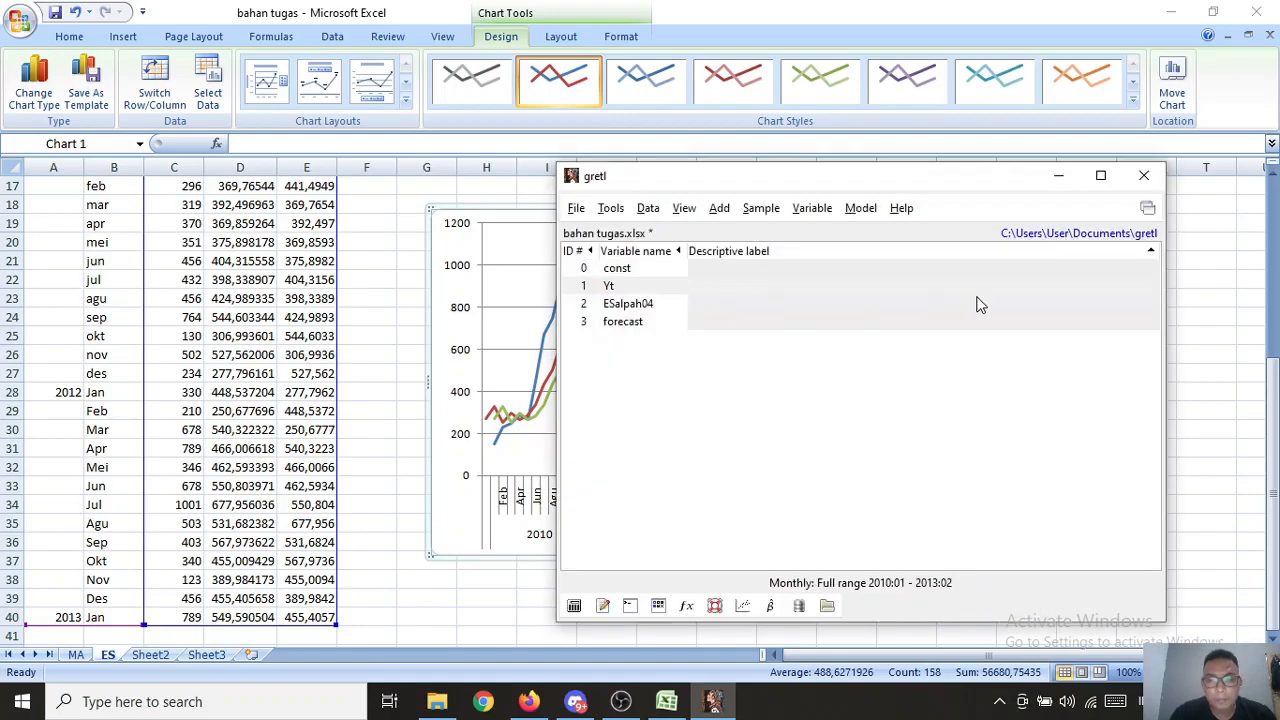
# Step: Set up an exponential moving average filter for Yt with weight 0,400 and the mean of the first 6 observations as initial value
pyautogui.click(502, 228)
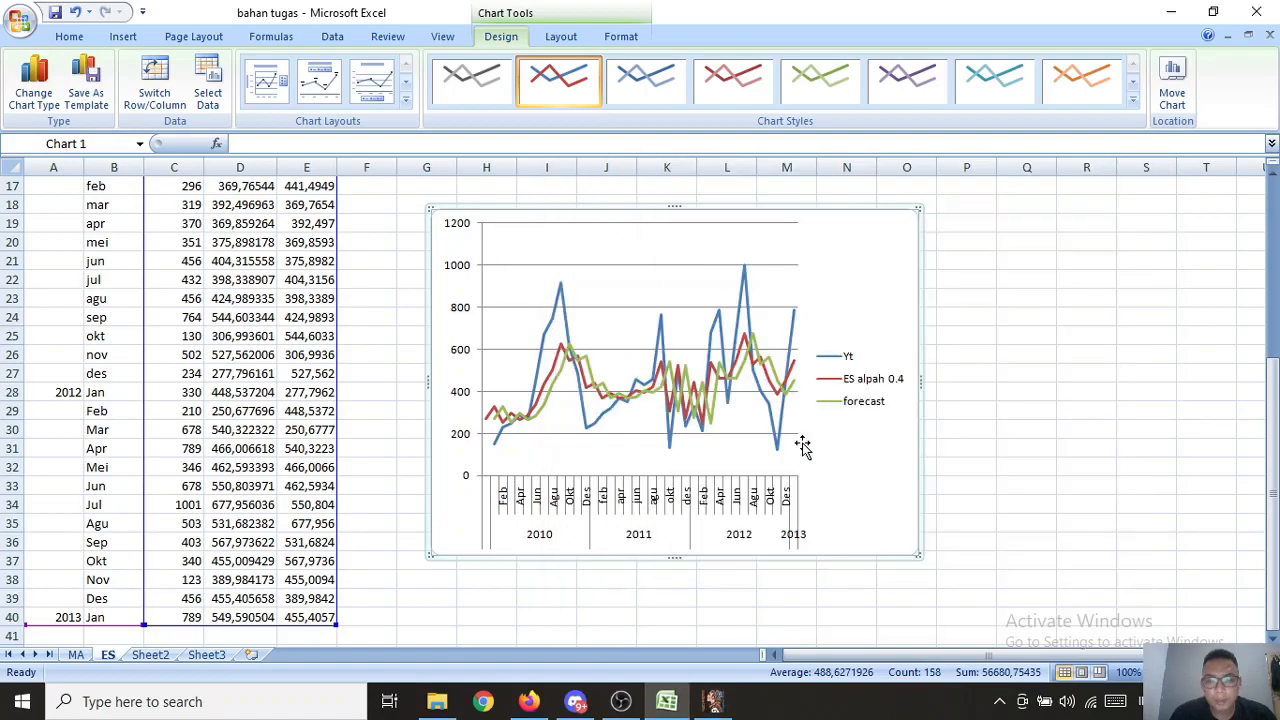
pyautogui.click(716, 702)
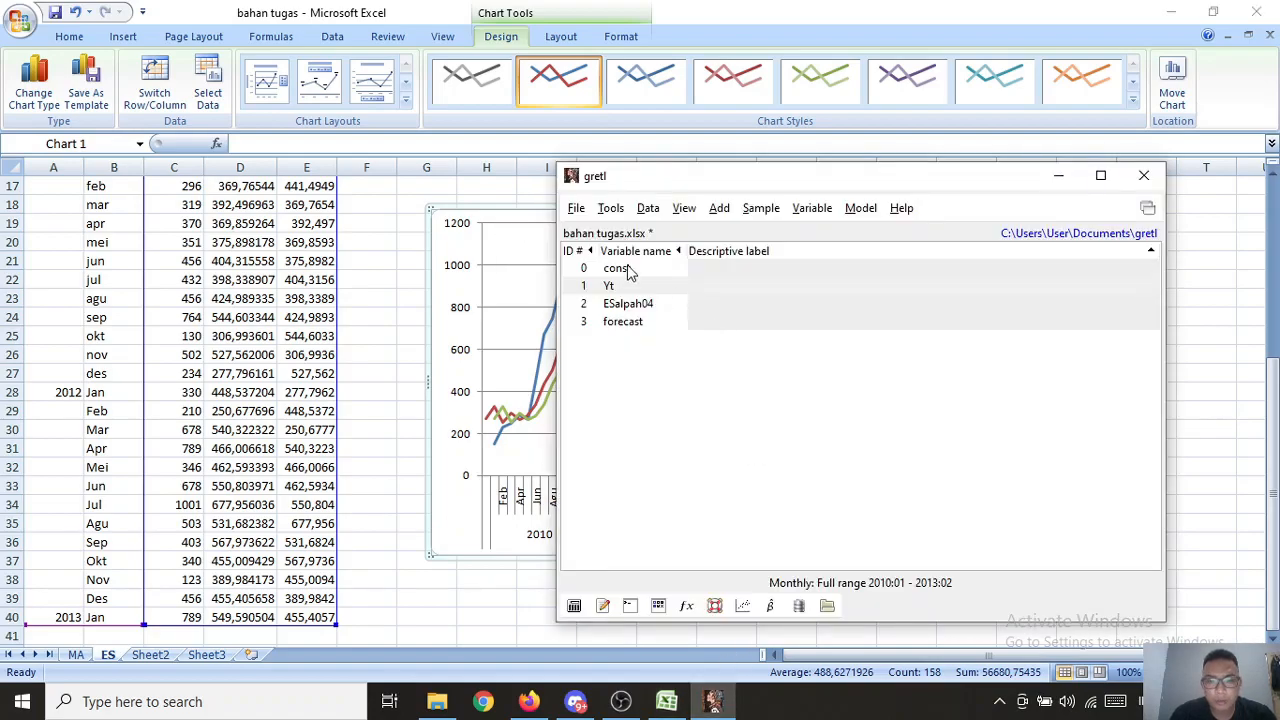
pyautogui.click(609, 288)
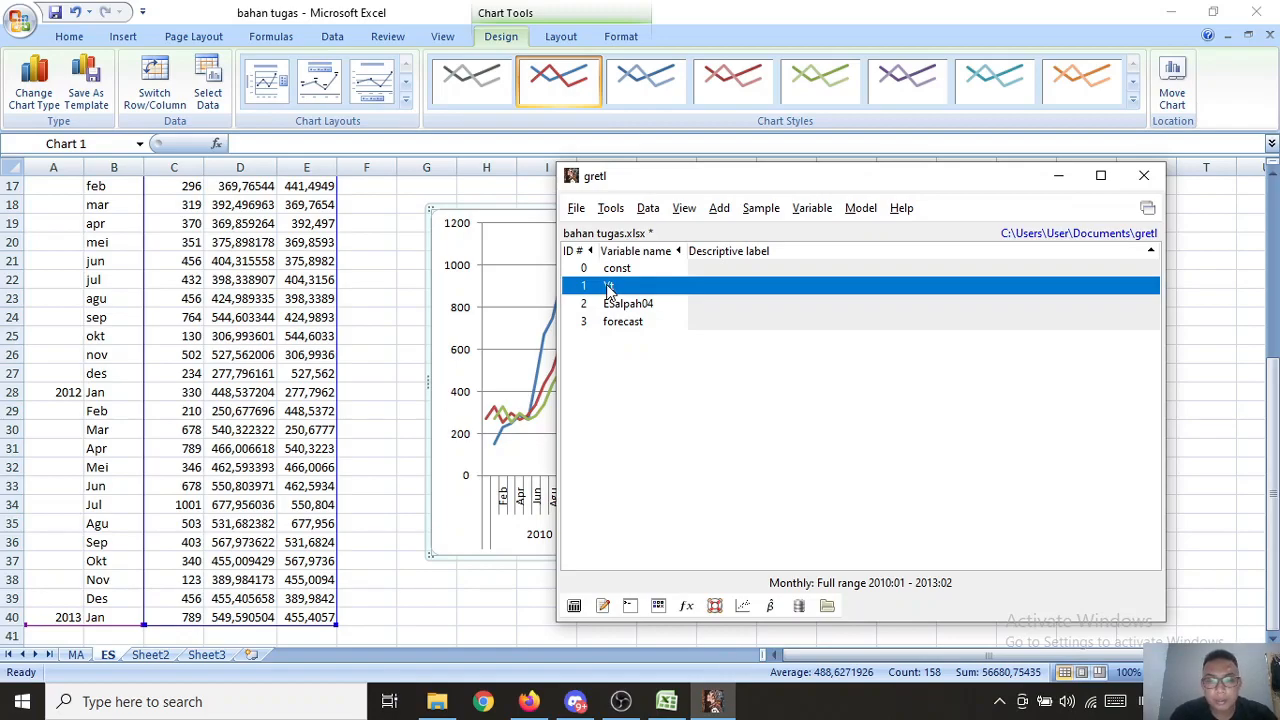
pyautogui.click(760, 210)
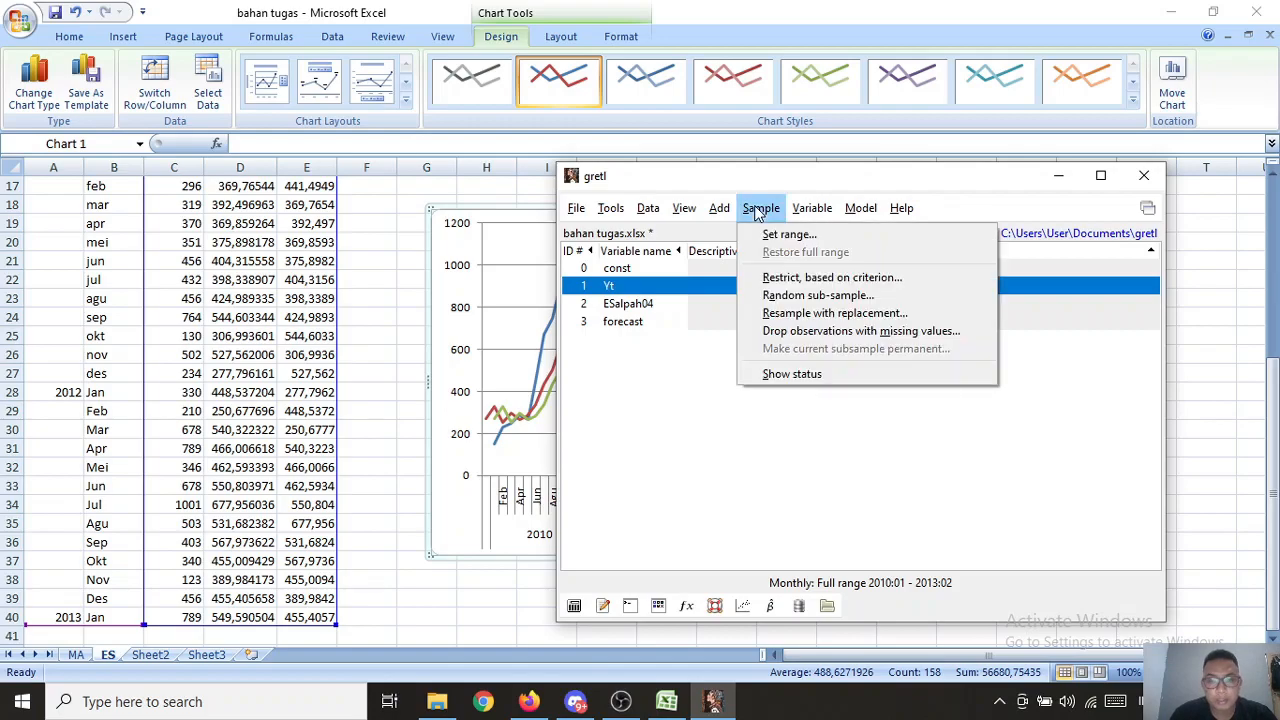
pyautogui.moveTo(793, 212)
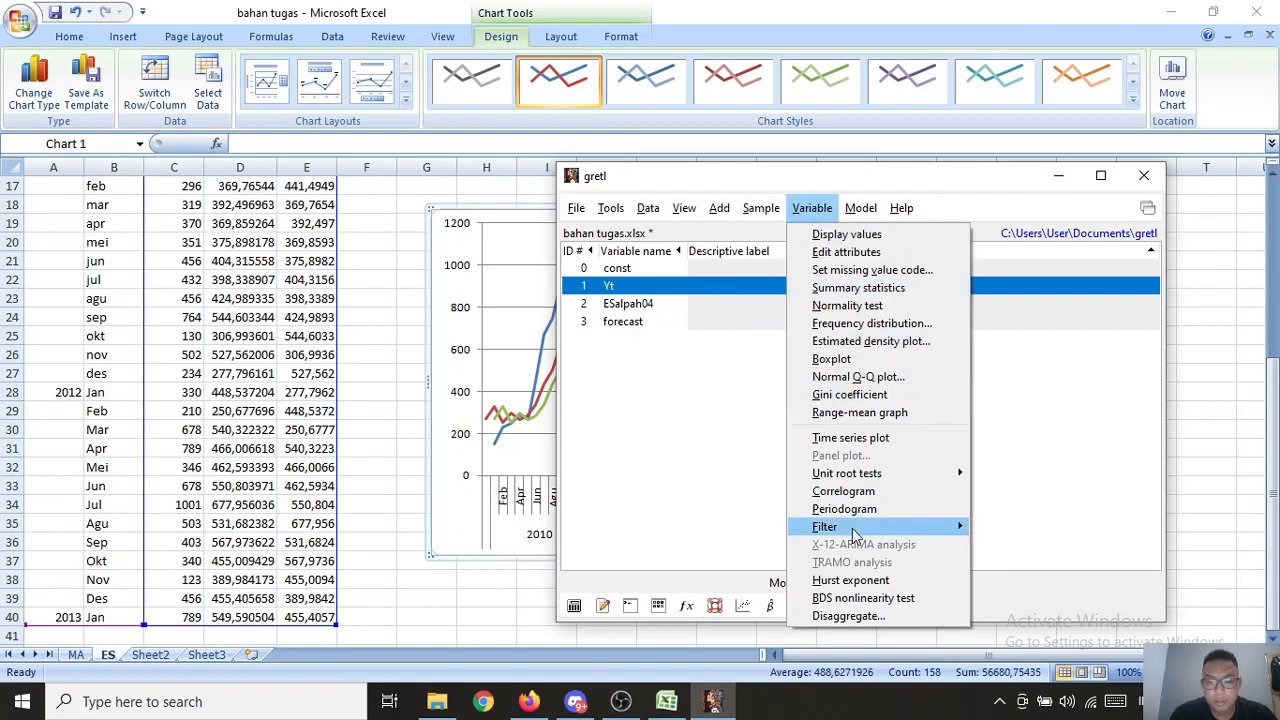
pyautogui.moveTo(916, 532)
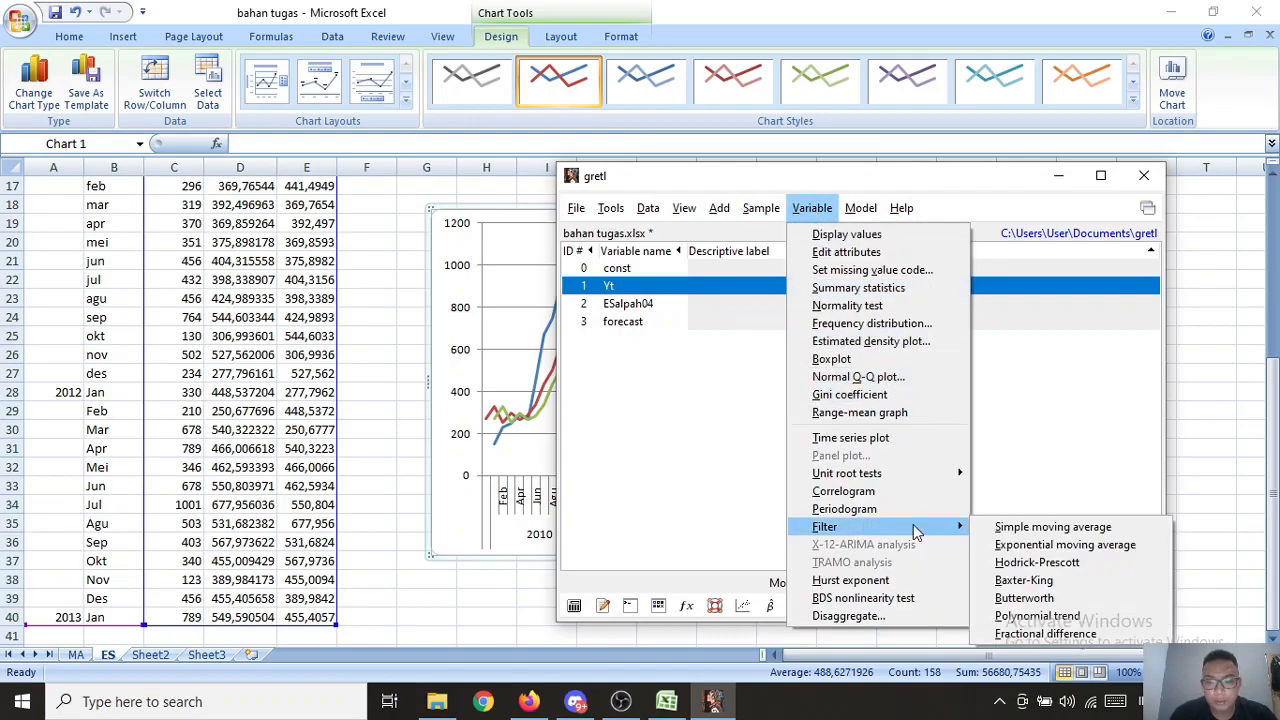
pyautogui.click(1038, 546)
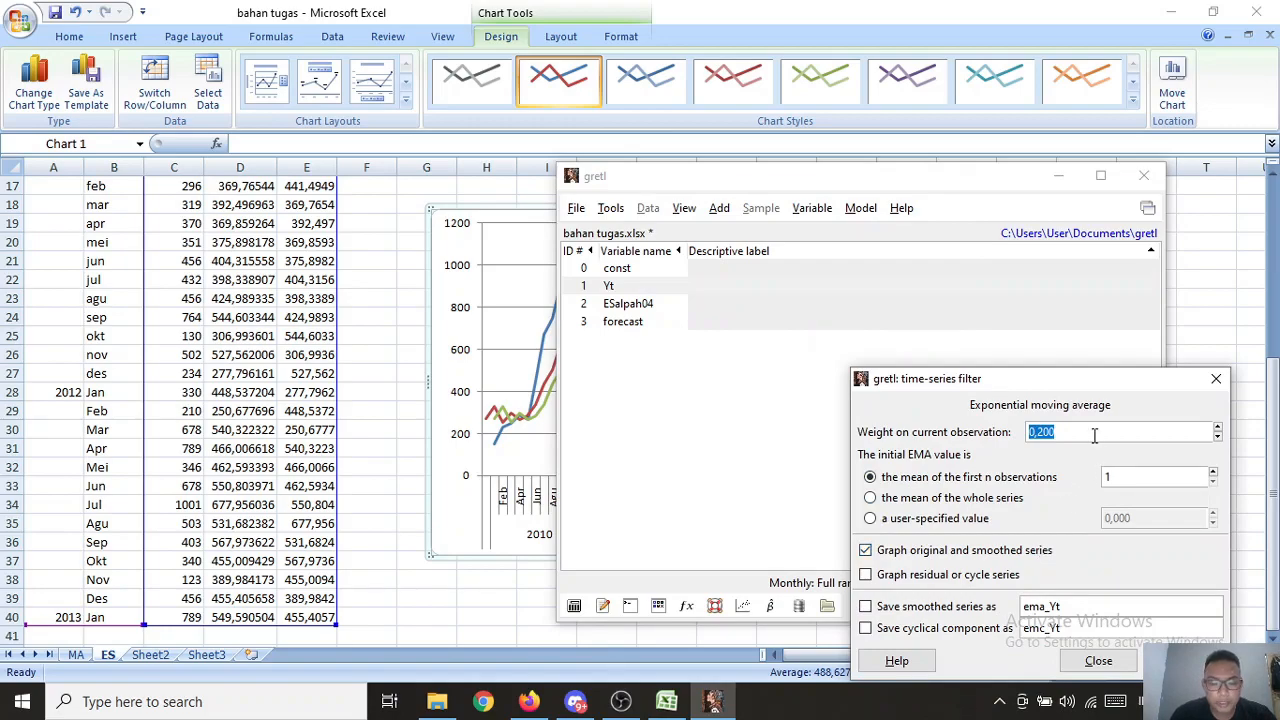
pyautogui.press('BackSpace')
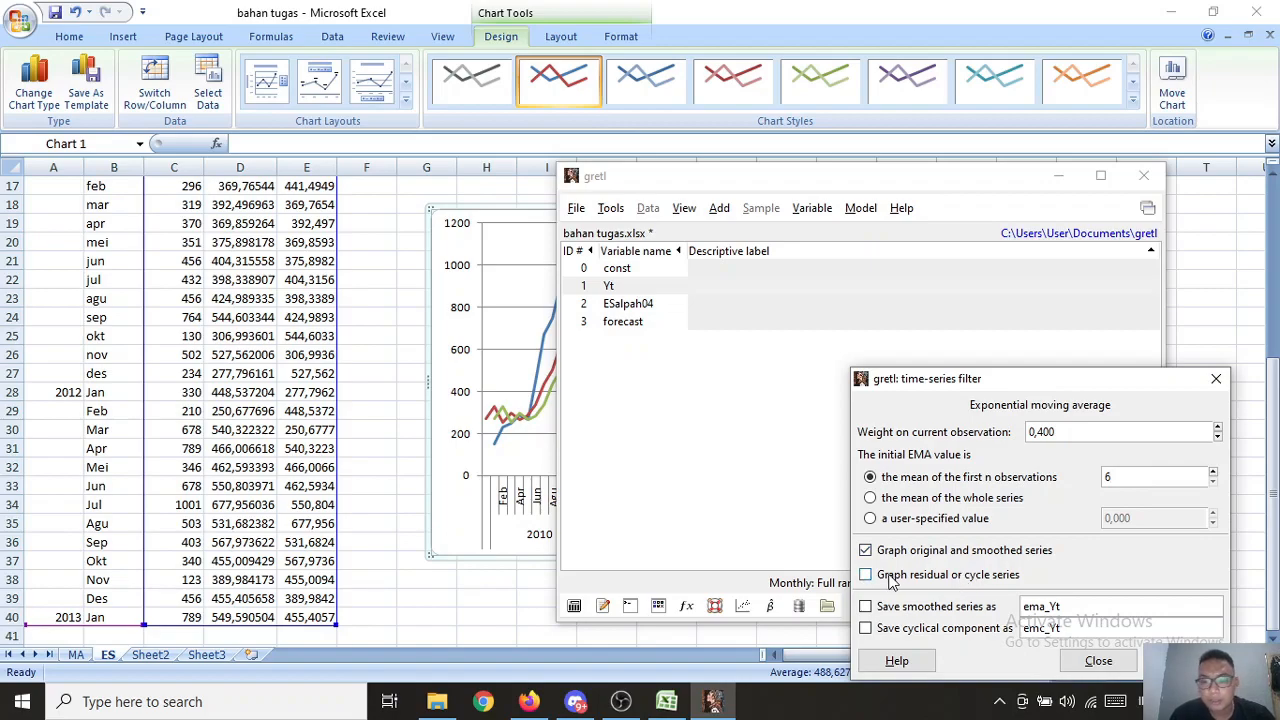
# Step: Include the residual graph, save the smoothed series as ema_Yt and the cyclical component as emc_Yt, and apply the filter
pyautogui.click(866, 577)
pyautogui.click(866, 607)
pyautogui.click(866, 629)
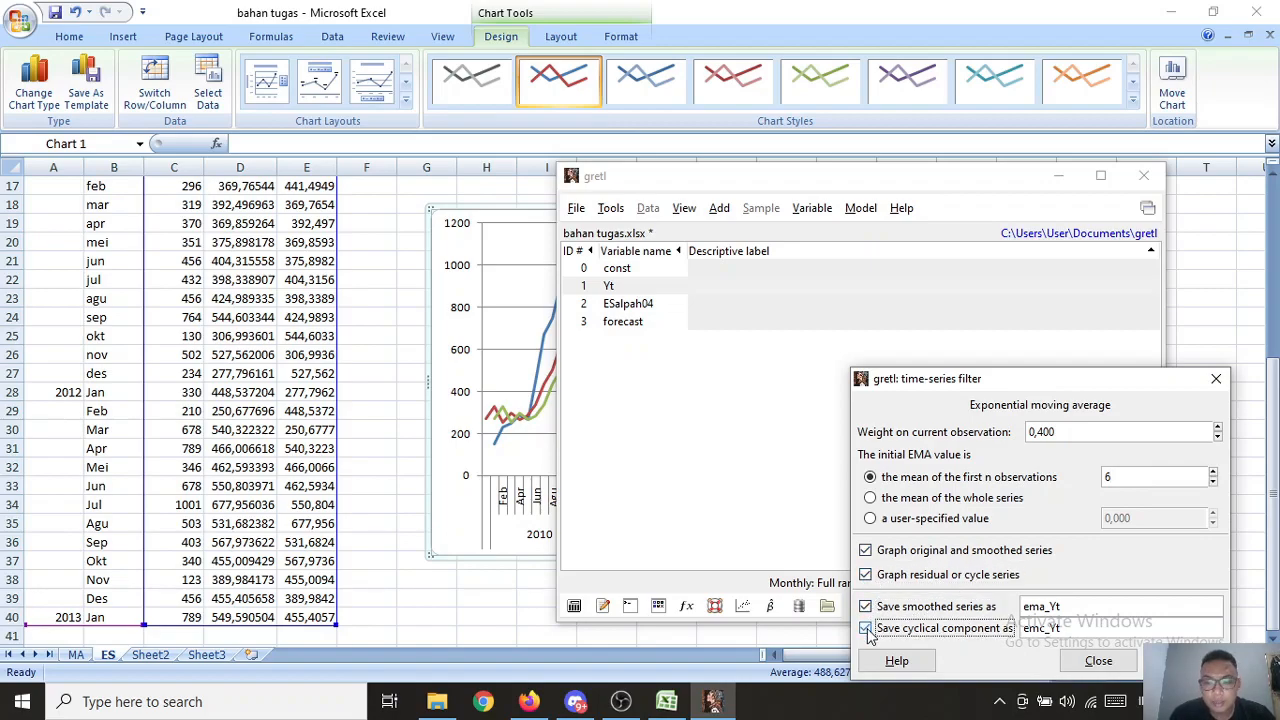
pyautogui.click(1182, 661)
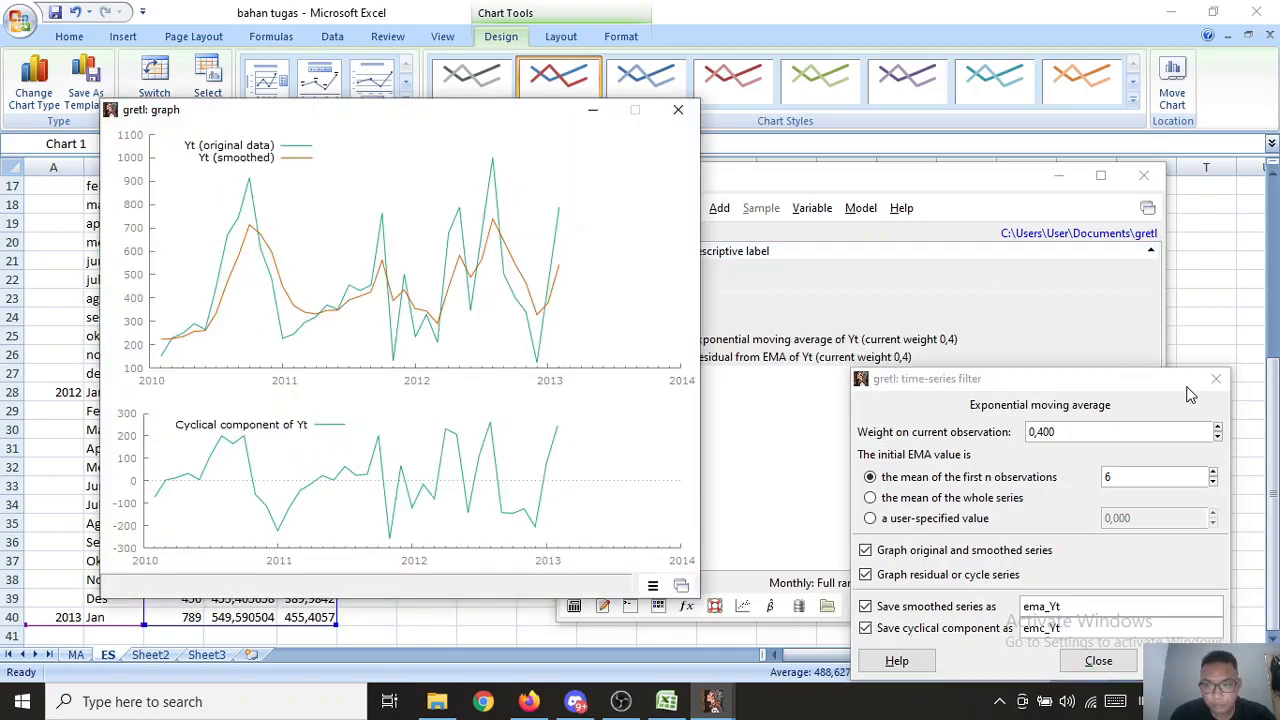
# Step: Move the Excel line chart left so it starts in column D, and bring gretl's exponential moving average graph in front for comparison
pyautogui.click(966, 176)
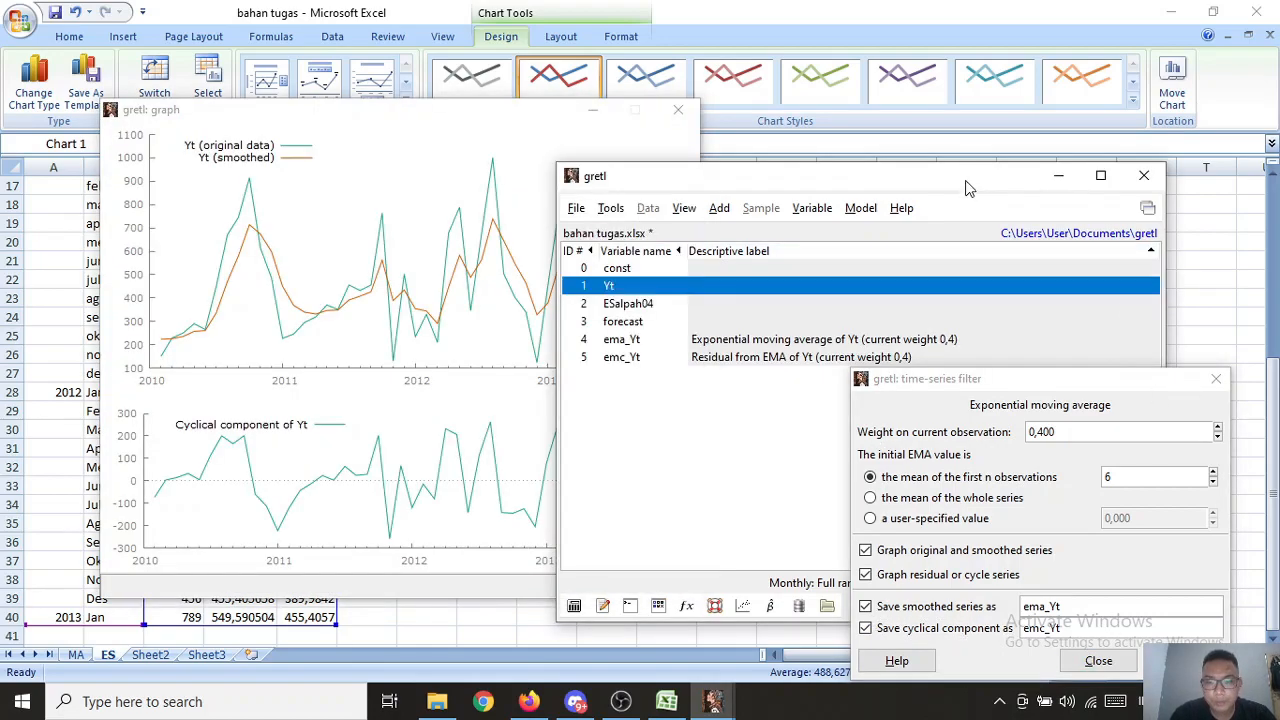
pyautogui.click(1059, 183)
pyautogui.click(829, 226)
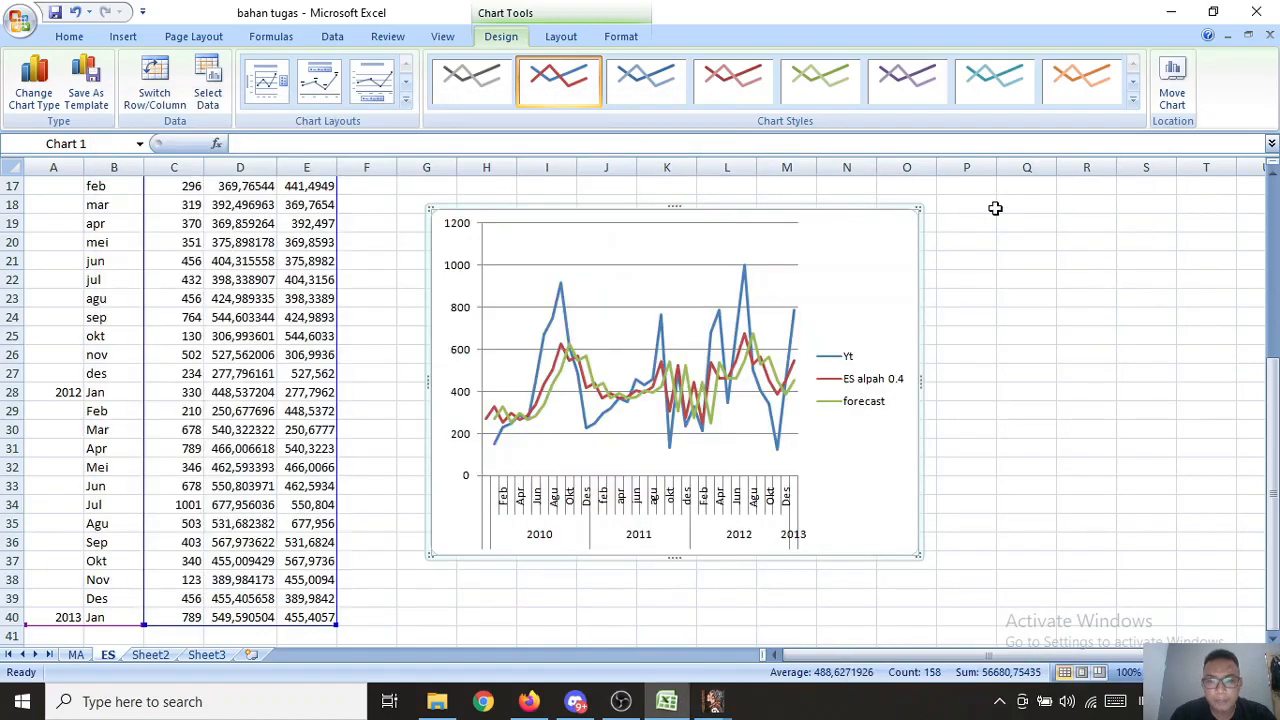
pyautogui.moveTo(784, 210); pyautogui.dragTo(589, 209)
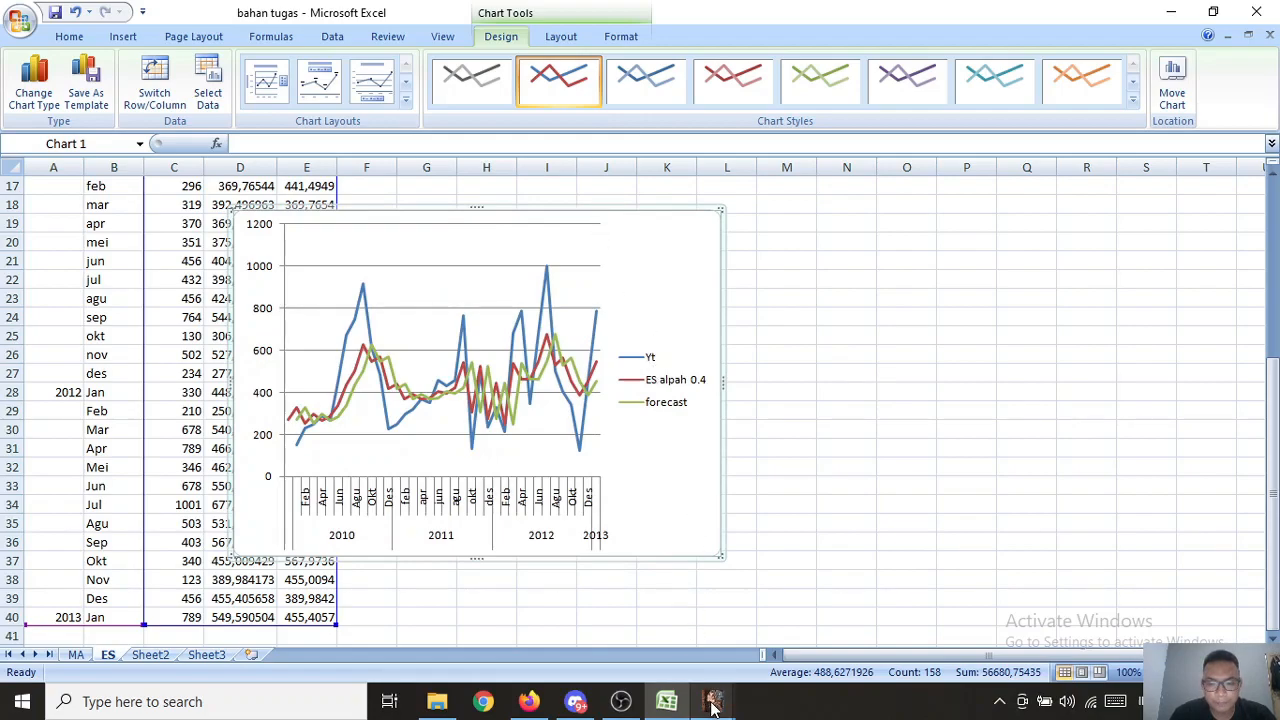
pyautogui.moveTo(713, 706)
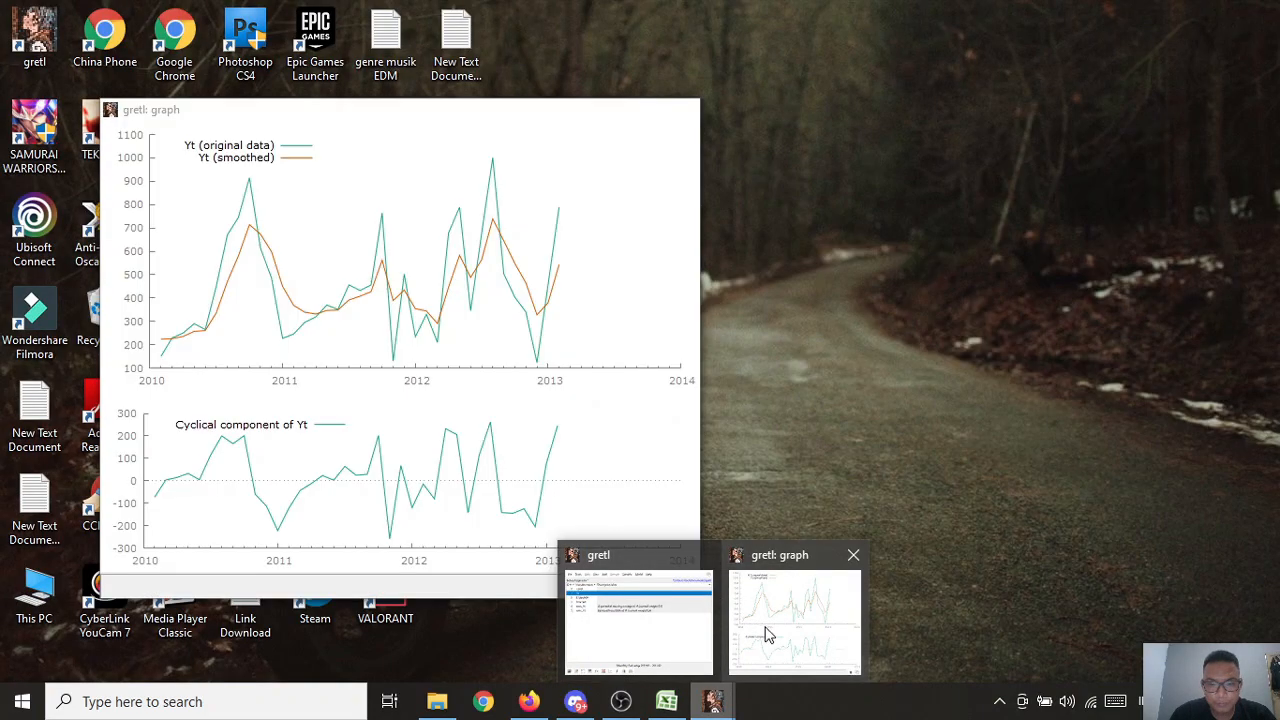
pyautogui.click(768, 634)
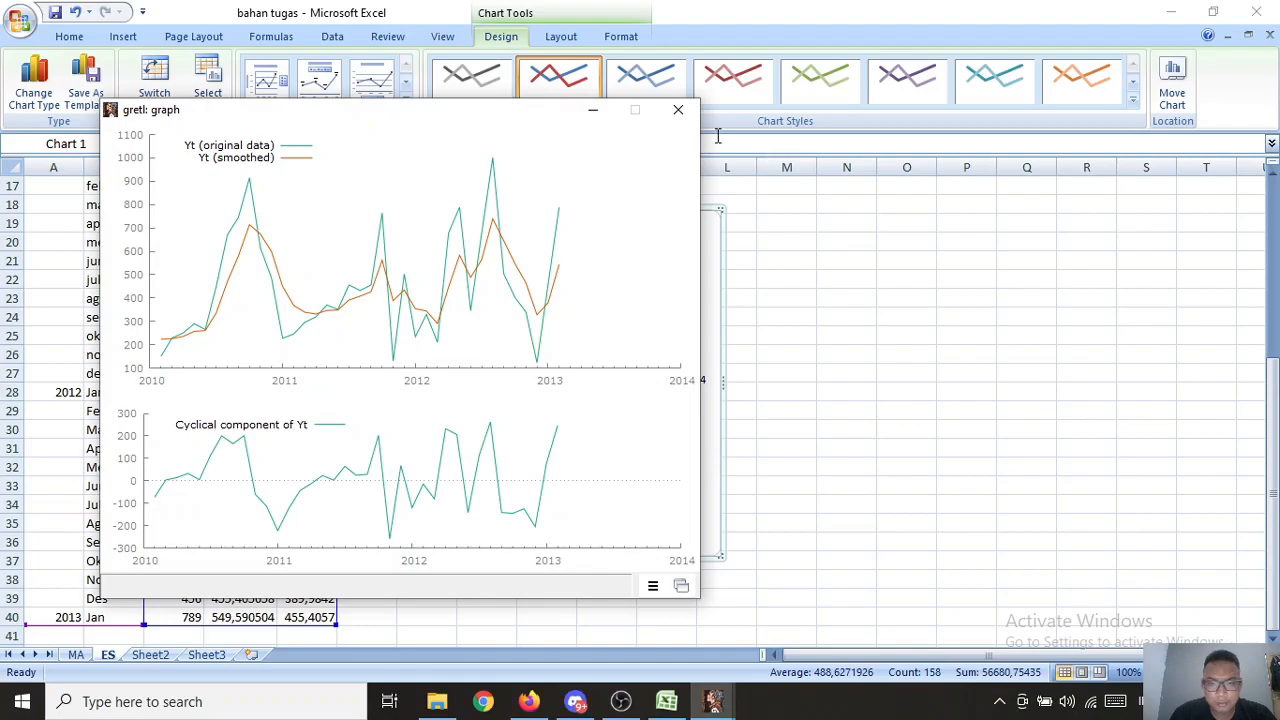
# Step: Place gretl's Yt smoothing graph beside the Excel line chart, compare the two, and close the graph
pyautogui.moveTo(557, 123); pyautogui.dragTo(1170, 148)
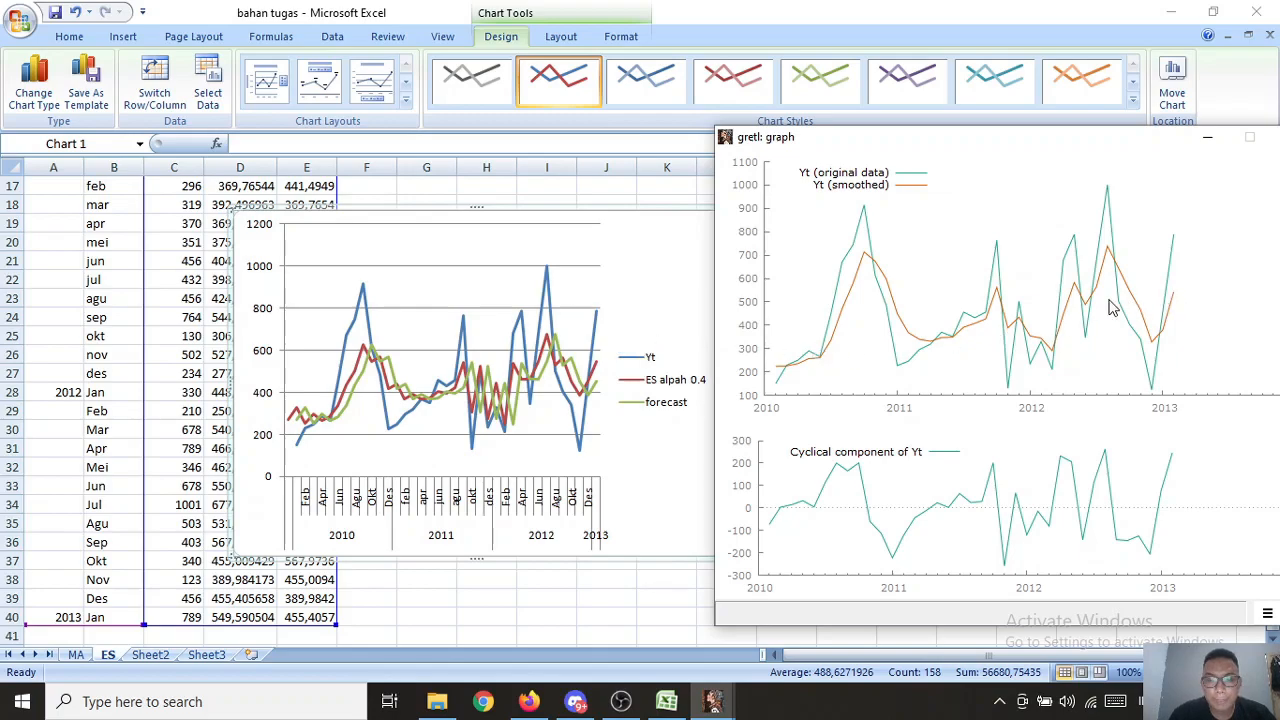
pyautogui.moveTo(1116, 147); pyautogui.dragTo(995, 146)
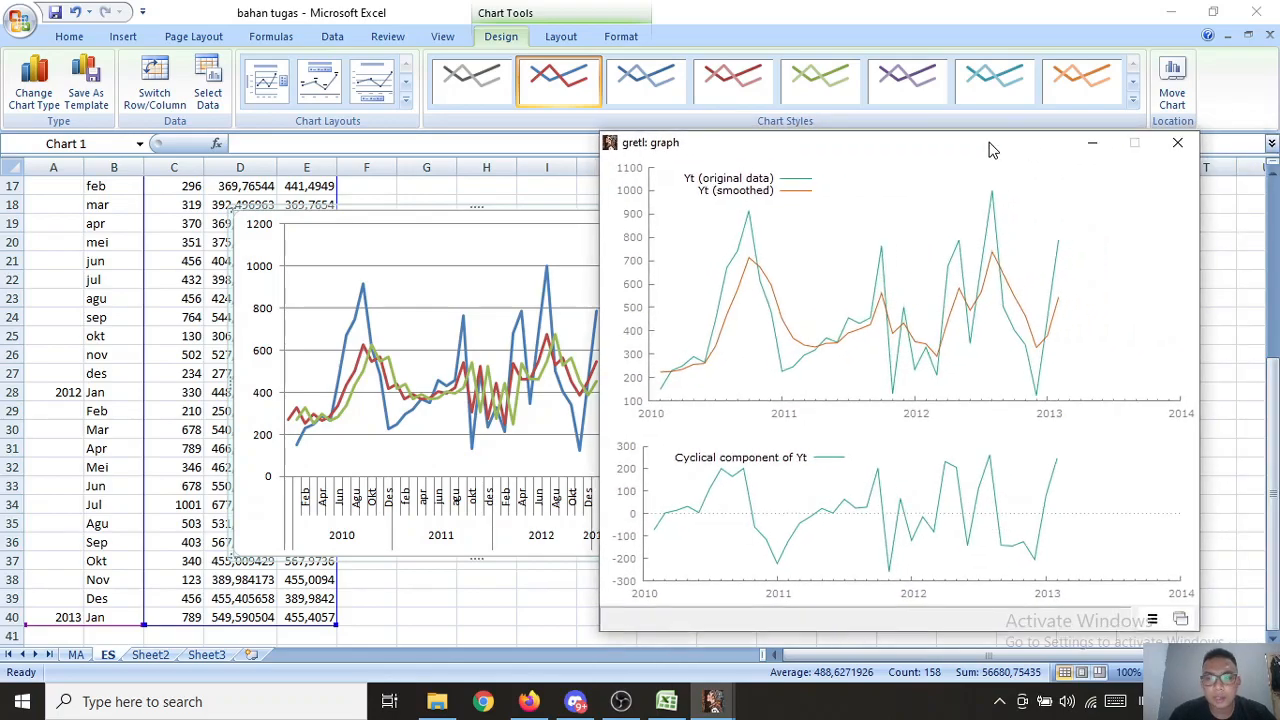
pyautogui.click(1177, 146)
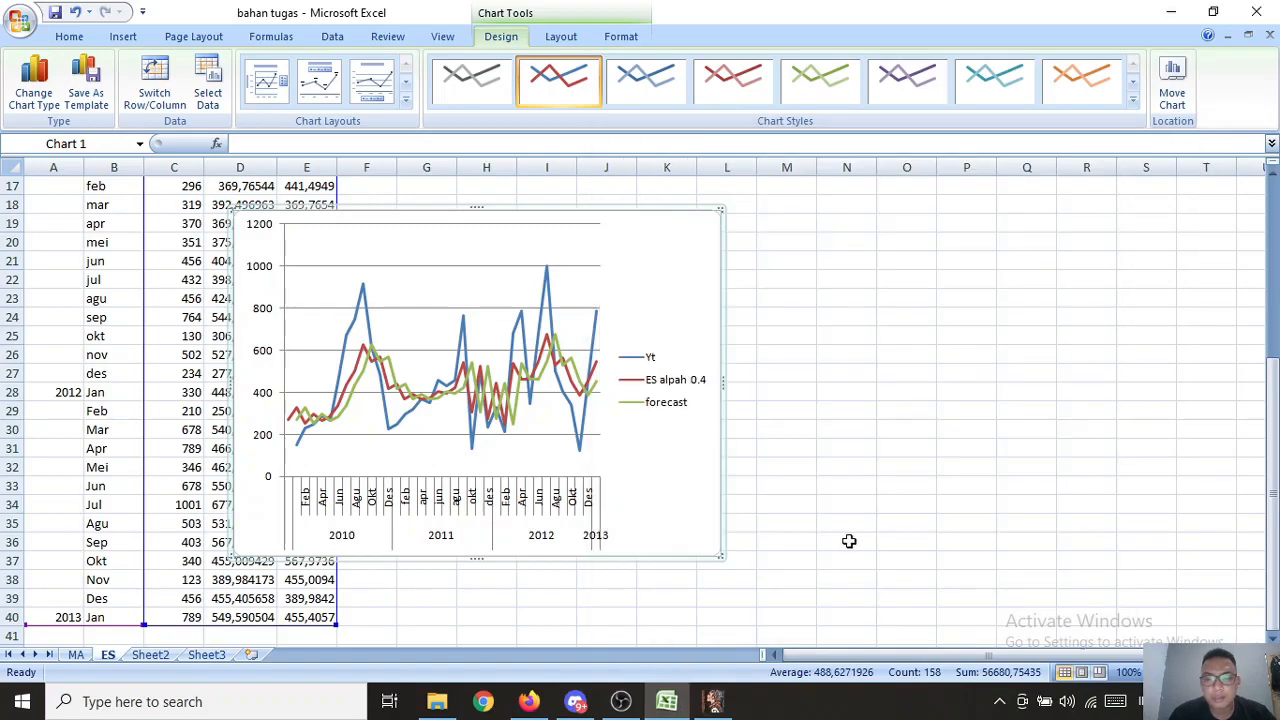
# Step: Return to gretl, close the Yt filter dialog, and open the exponential moving average filter for ESalpah04
pyautogui.click(722, 705)
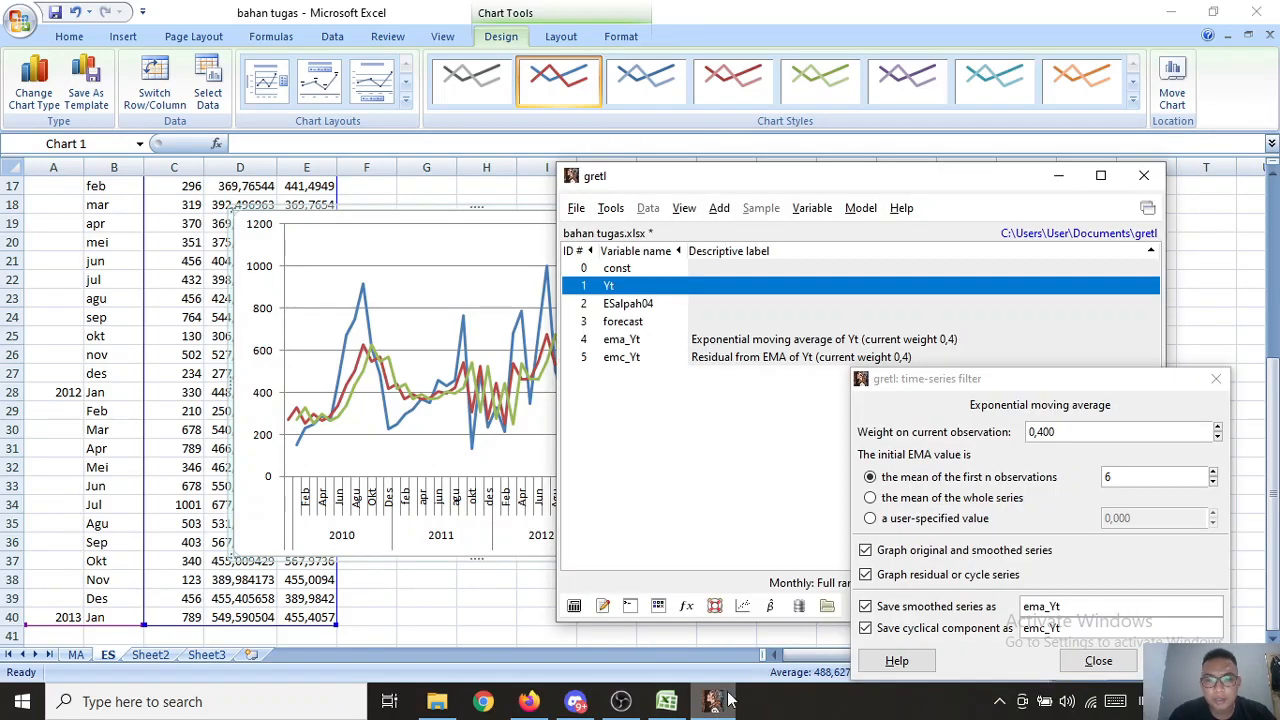
pyautogui.click(1216, 379)
pyautogui.click(636, 304)
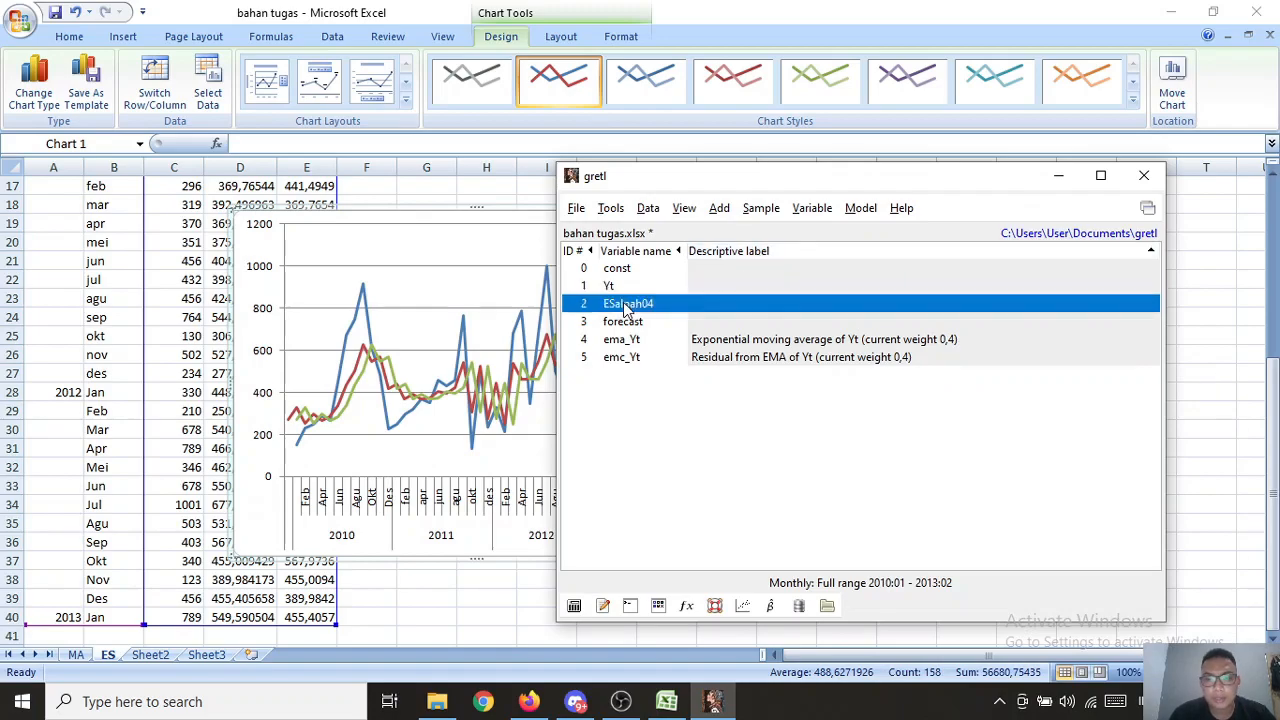
pyautogui.click(813, 210)
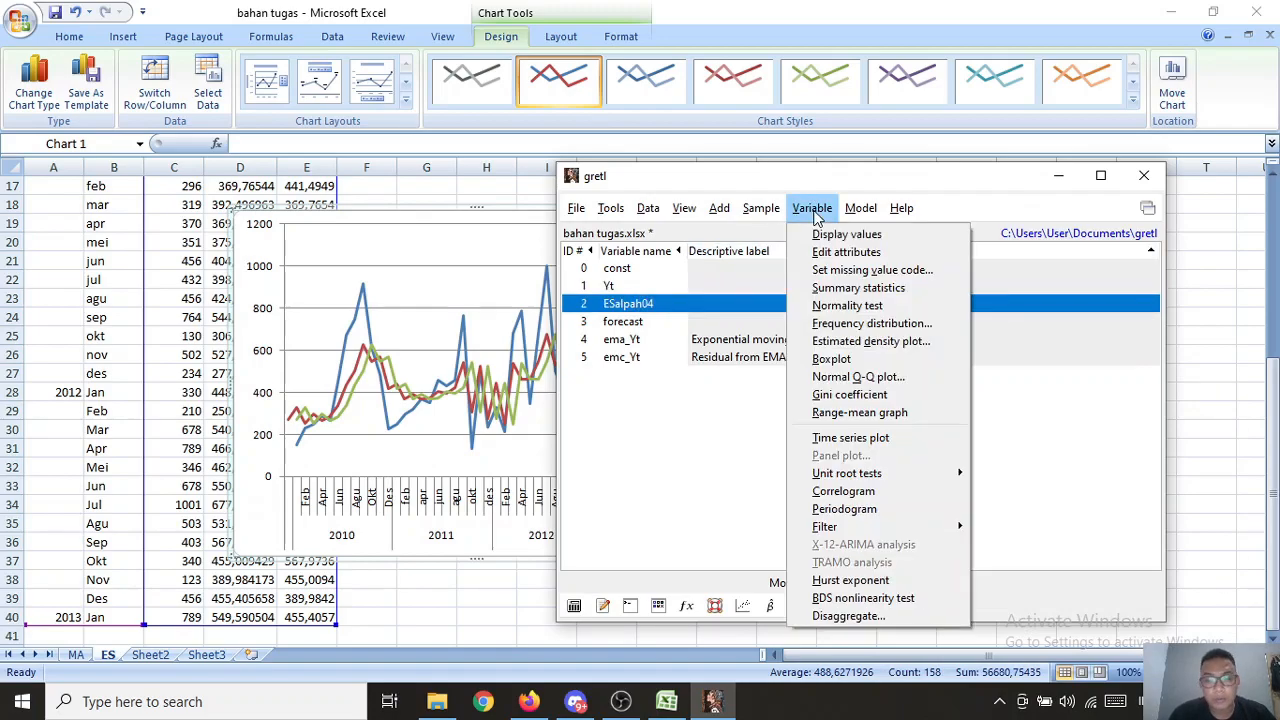
pyautogui.moveTo(938, 530)
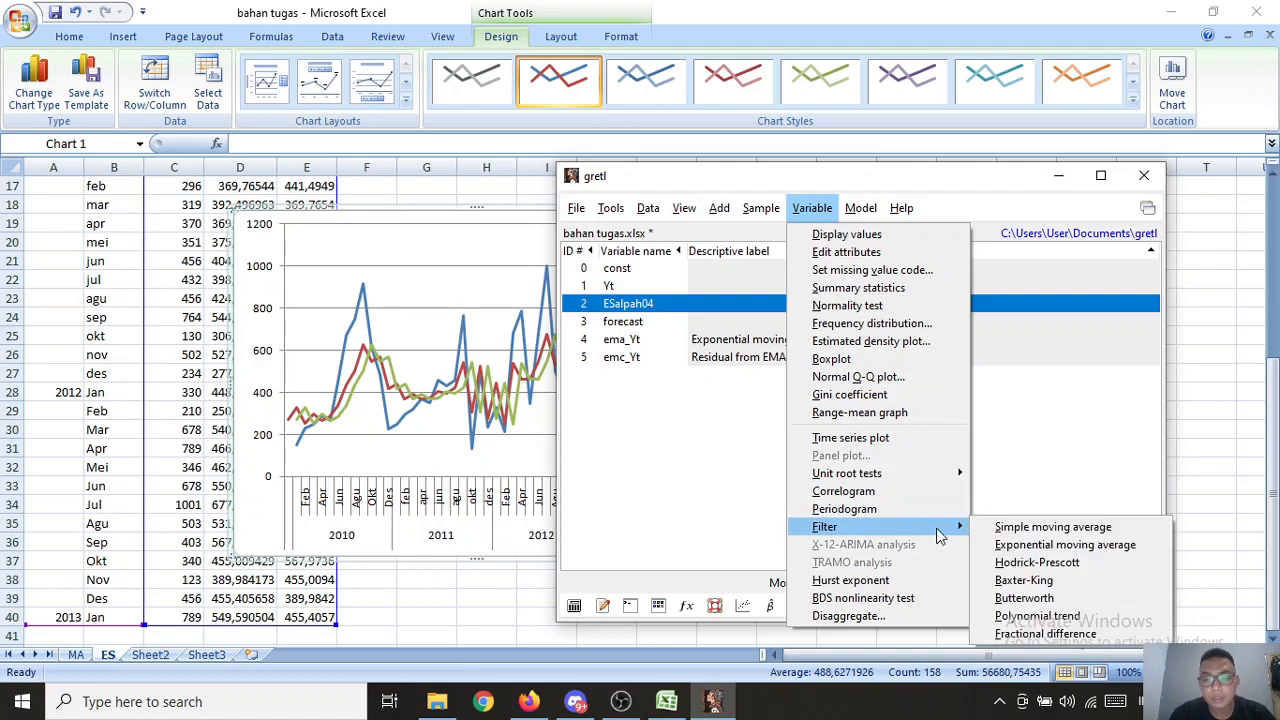
pyautogui.click(1022, 546)
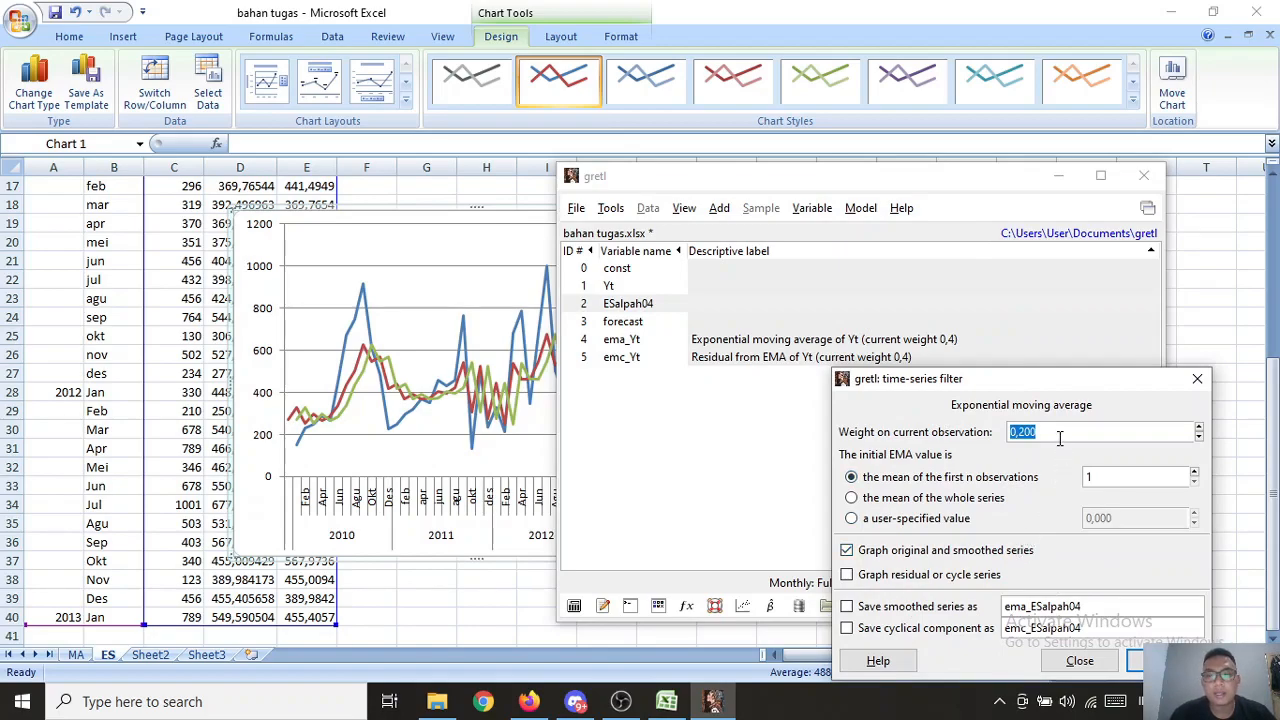
# Step: Set the ESalpah04 filter's weight to 0,400 and its initial value to the mean of the first 6 observations
pyautogui.write('0,4')
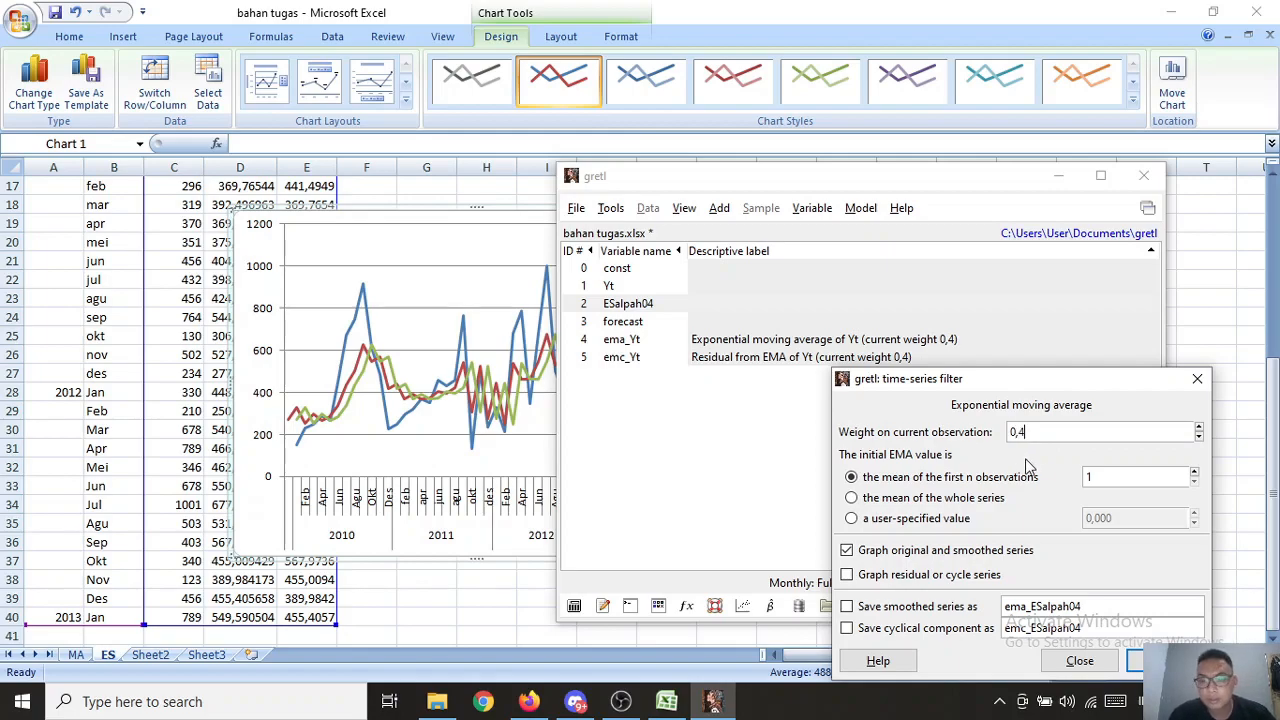
pyautogui.press('BackSpace')
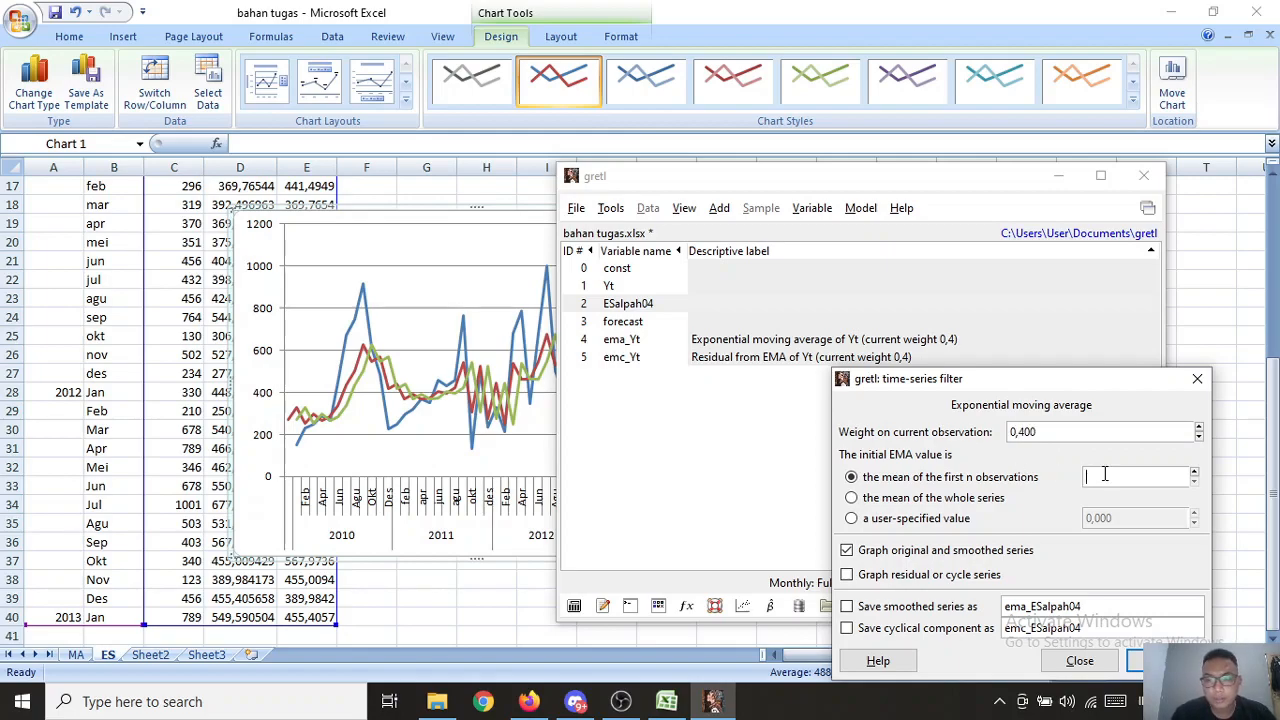
pyautogui.click(1063, 432)
pyautogui.press('BackSpace')
pyautogui.write('0,')
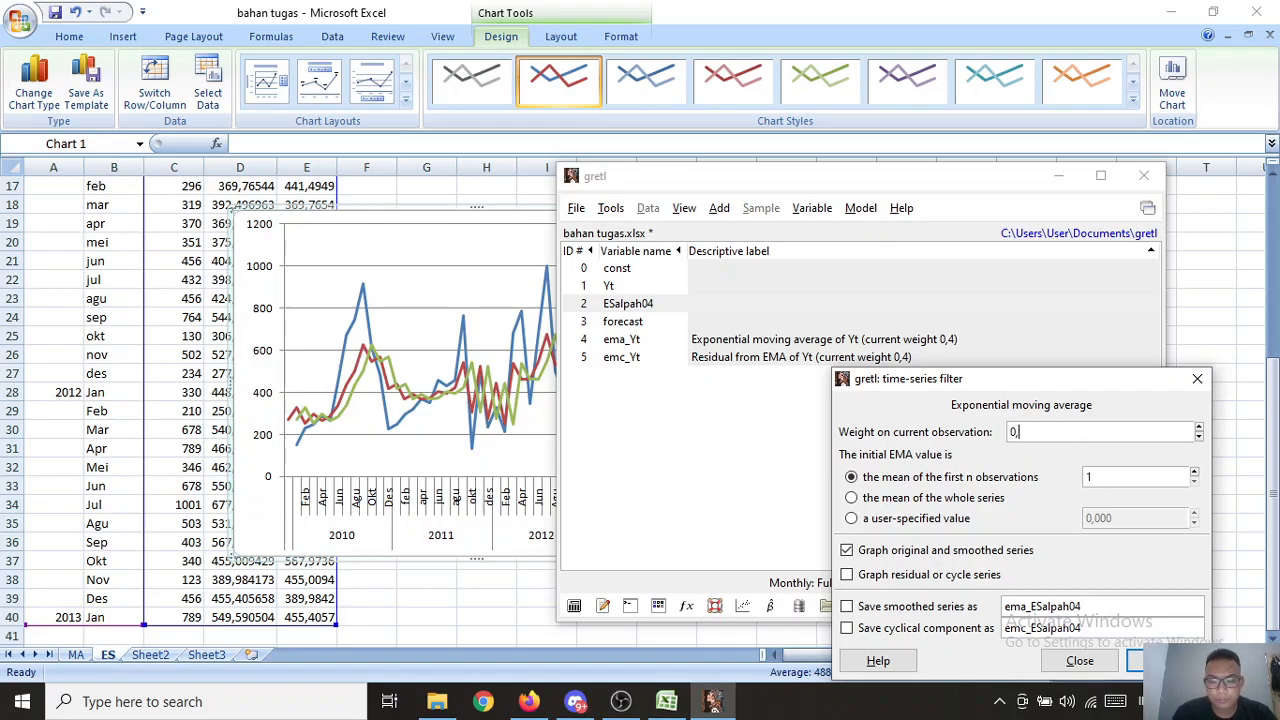
pyautogui.click(1113, 478)
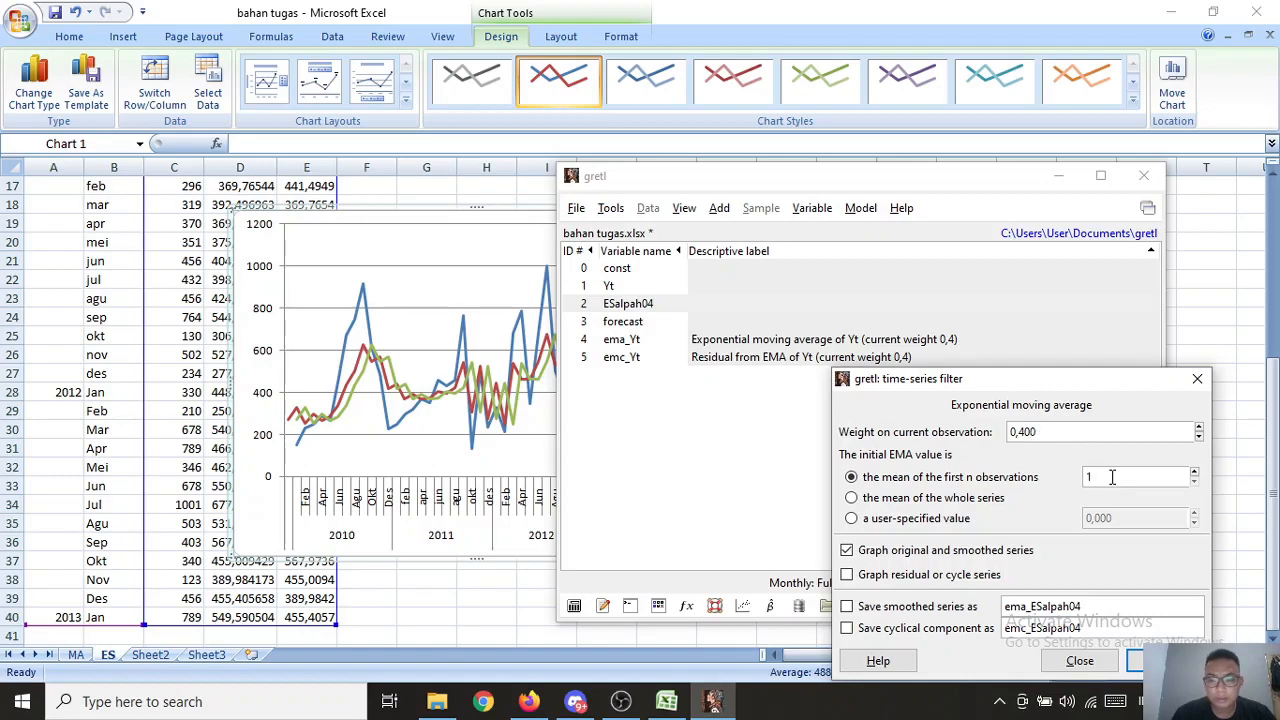
pyautogui.write('6')
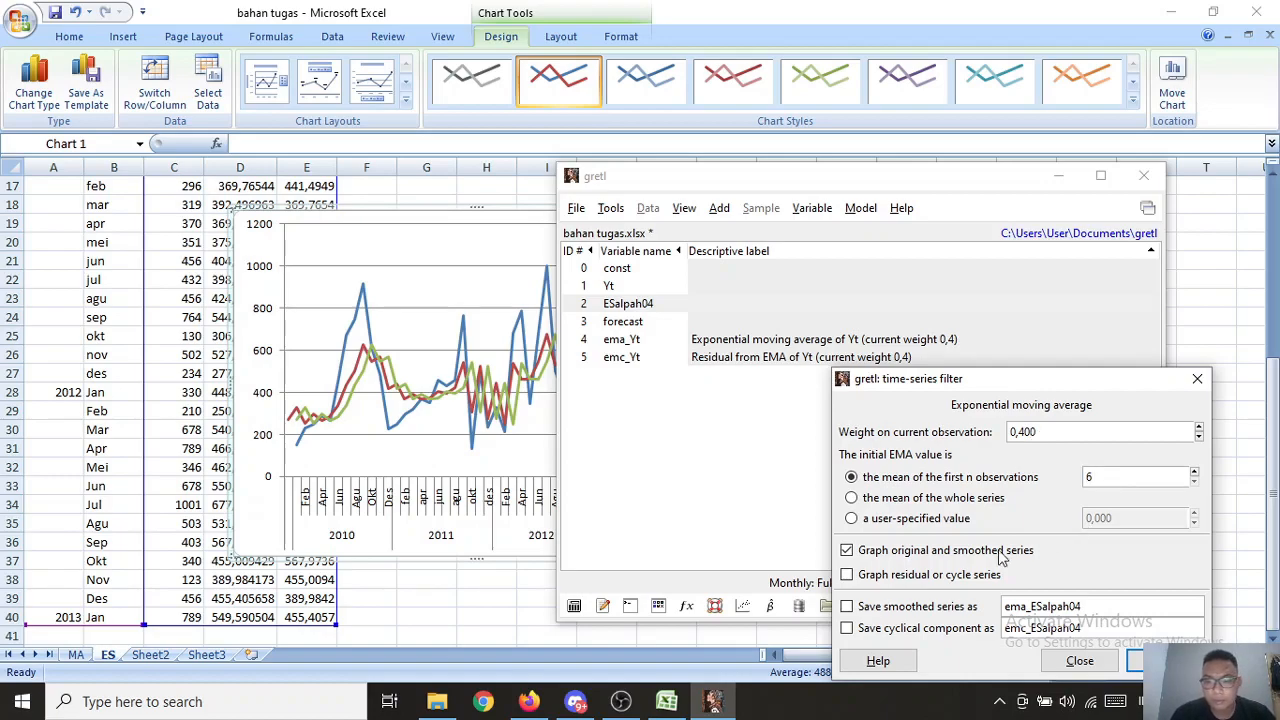
# Step: Include the residual graph, save the series as ema_ESalpah04 and emc_ESalpah04, and apply the filter
pyautogui.click(847, 576)
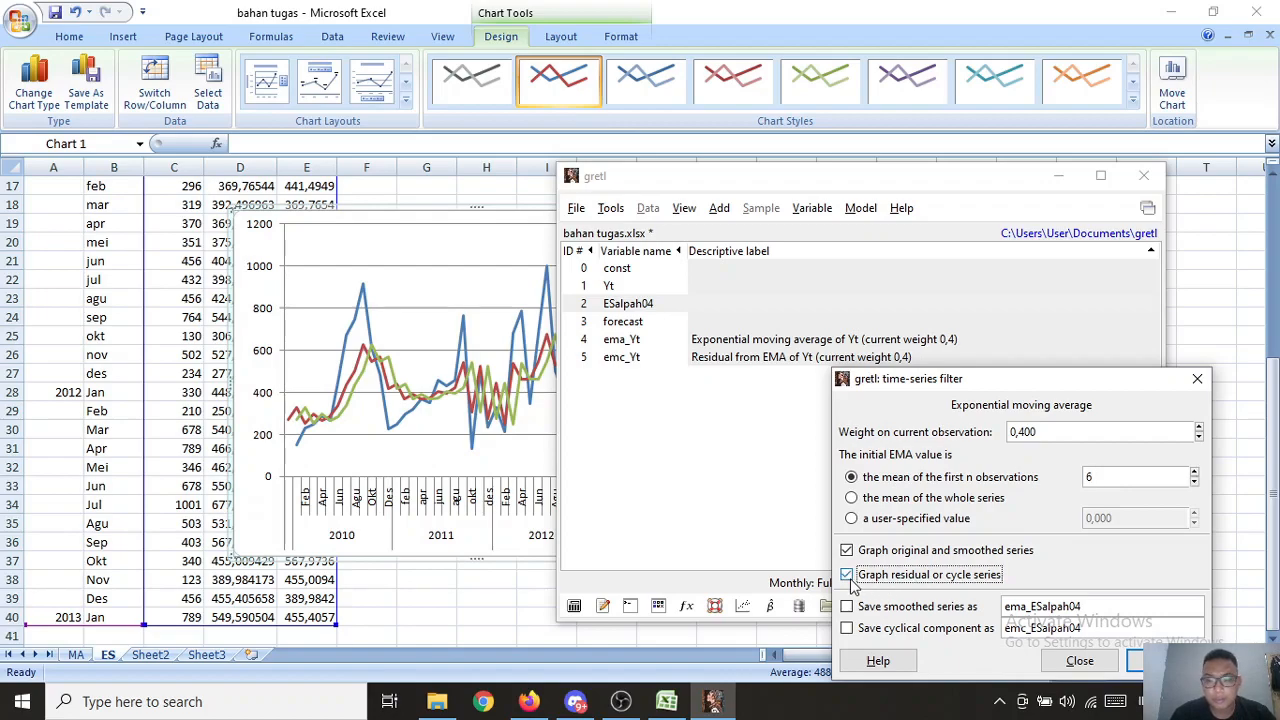
pyautogui.click(848, 608)
pyautogui.click(847, 629)
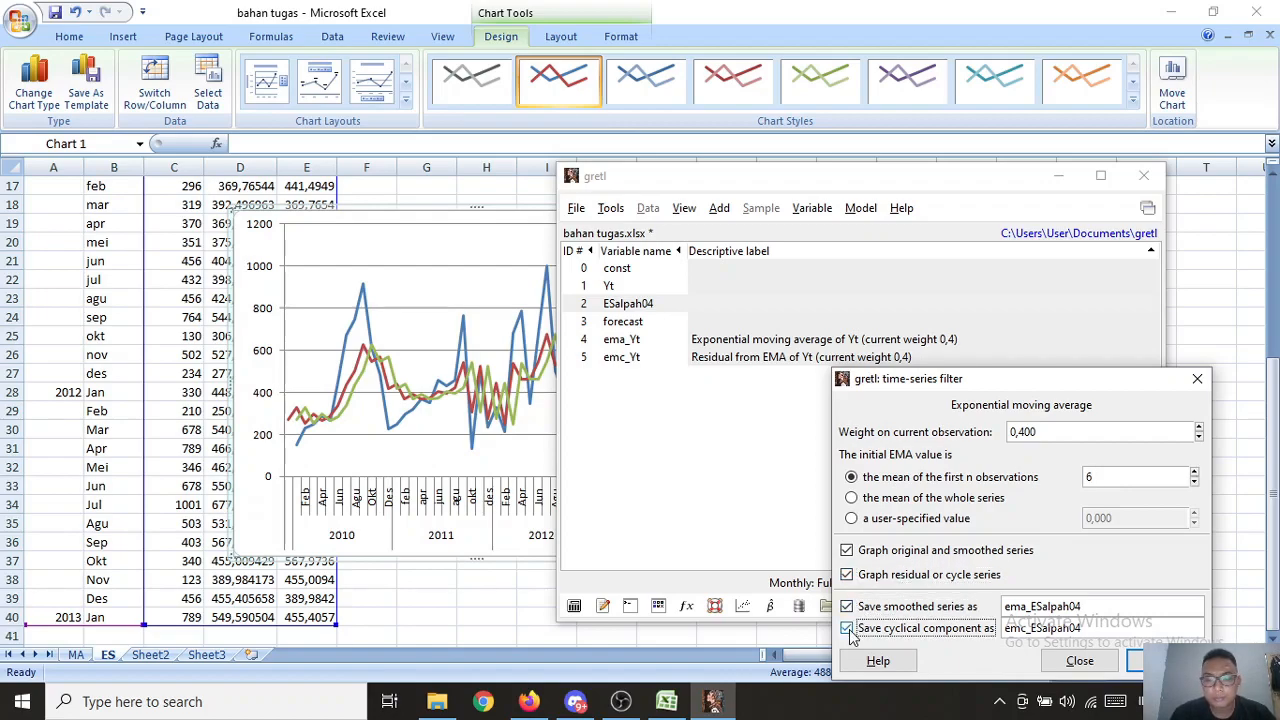
pyautogui.click(1138, 660)
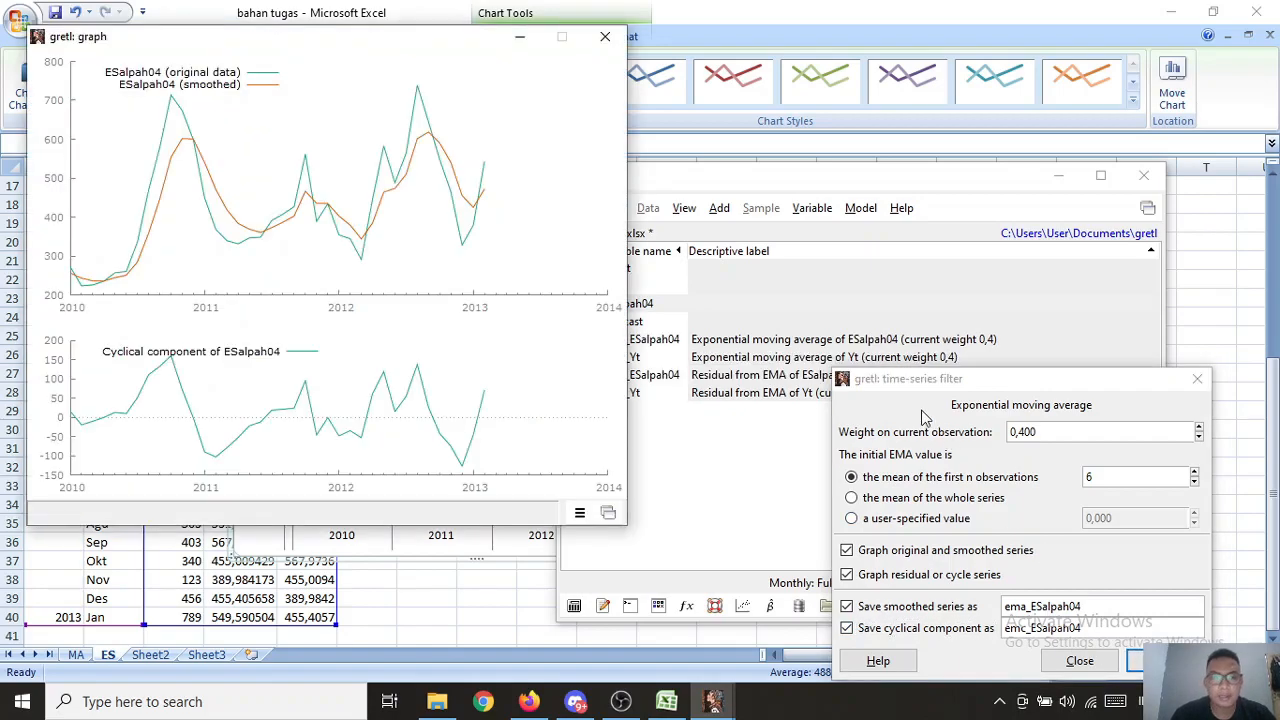
# Step: Place the ESalpah04 smoothing graph beside the Excel line chart, compare them, and close the graph
pyautogui.moveTo(403, 43); pyautogui.dragTo(1040, 192)
pyautogui.click(1058, 176)
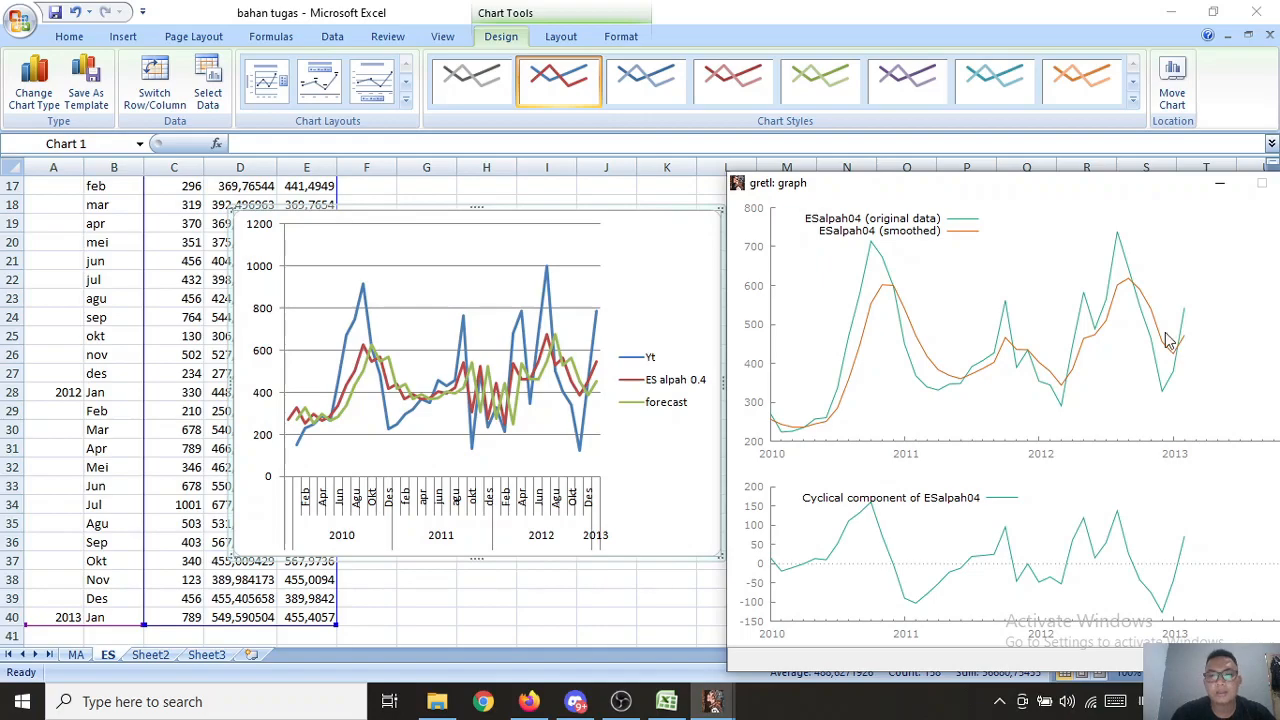
pyautogui.moveTo(1180, 186); pyautogui.dragTo(1068, 193)
pyautogui.click(1193, 191)
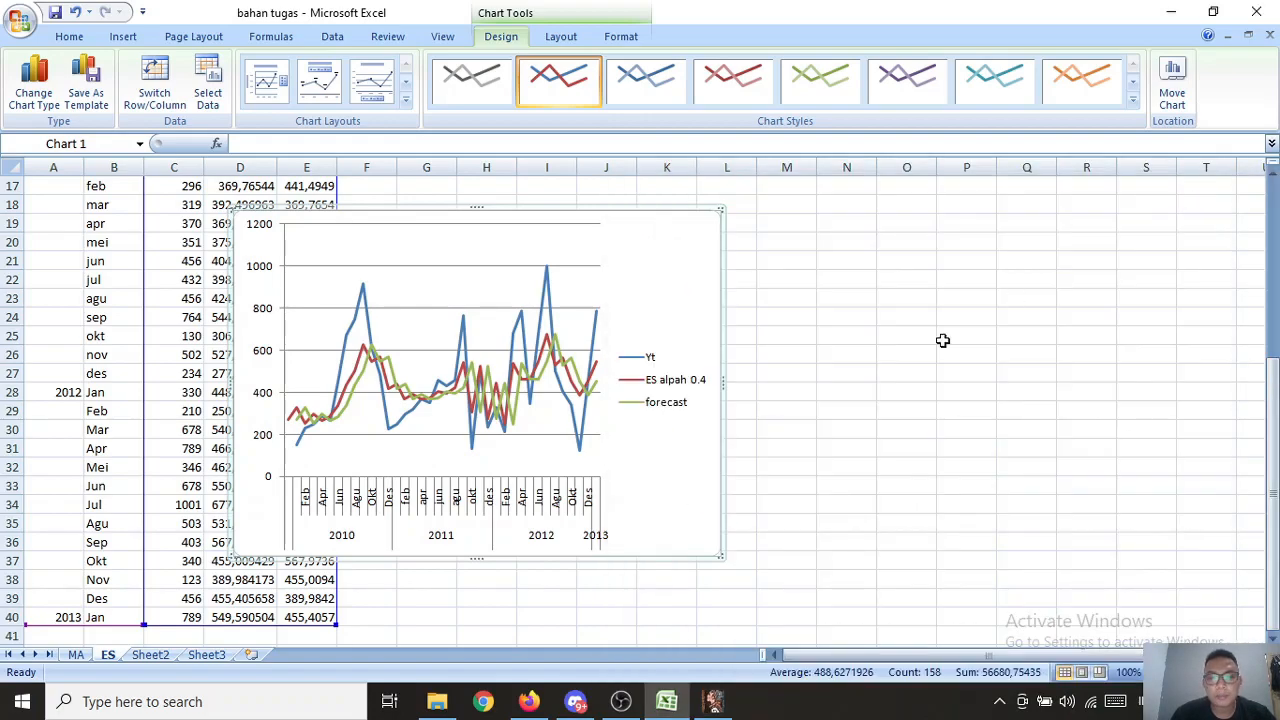
# Step: Return to gretl, close the ESalpah04 filter dialog, and view the values of the forecast series
pyautogui.click(713, 702)
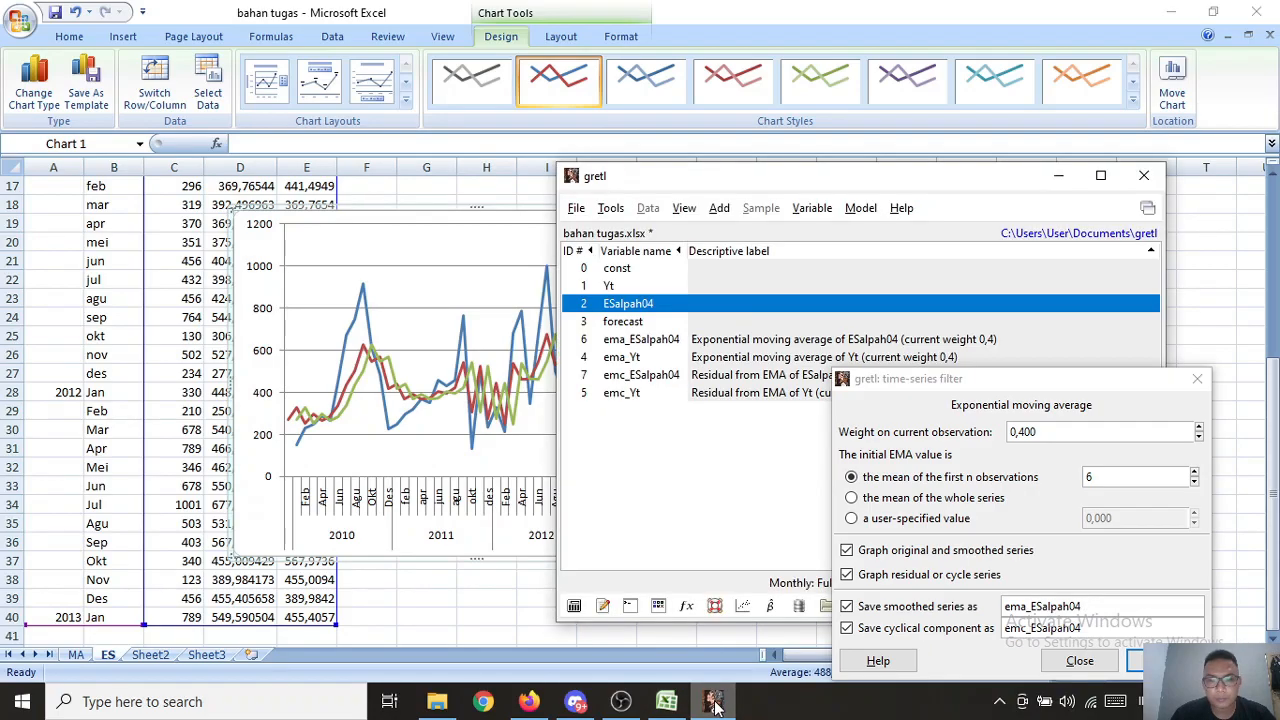
pyautogui.click(1197, 379)
pyautogui.click(627, 322)
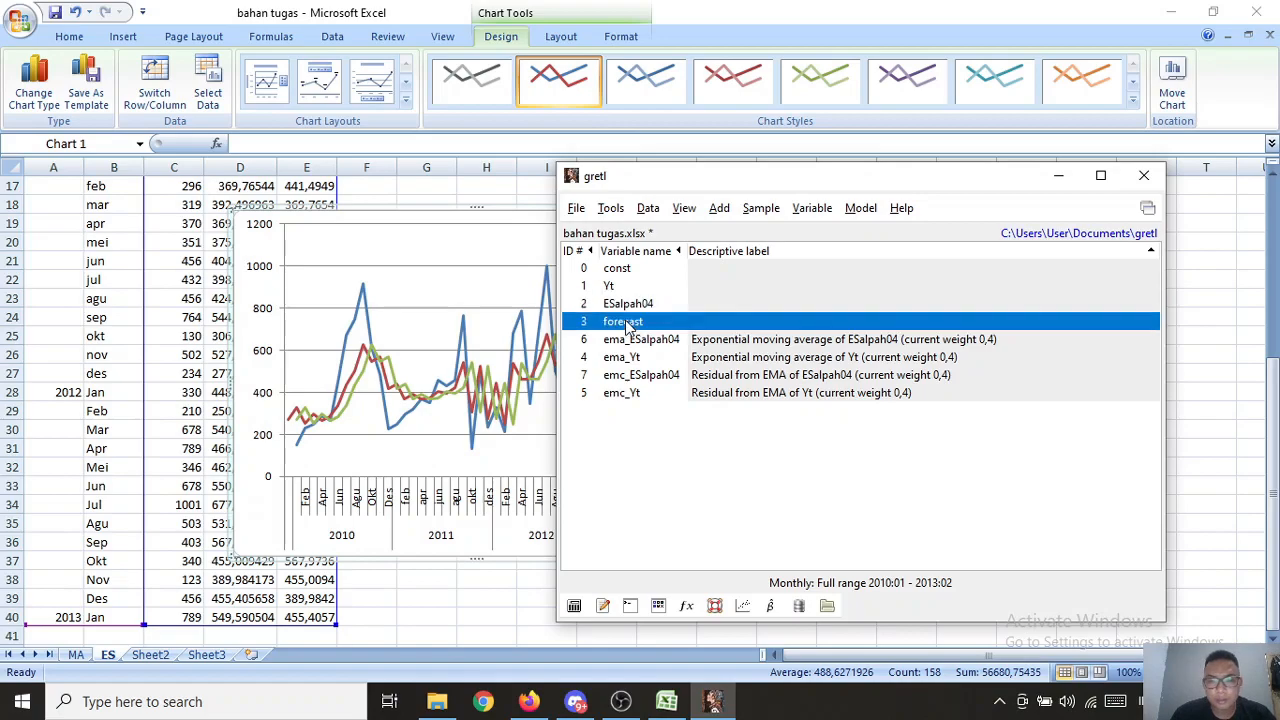
pyautogui.doubleClick(627, 322)
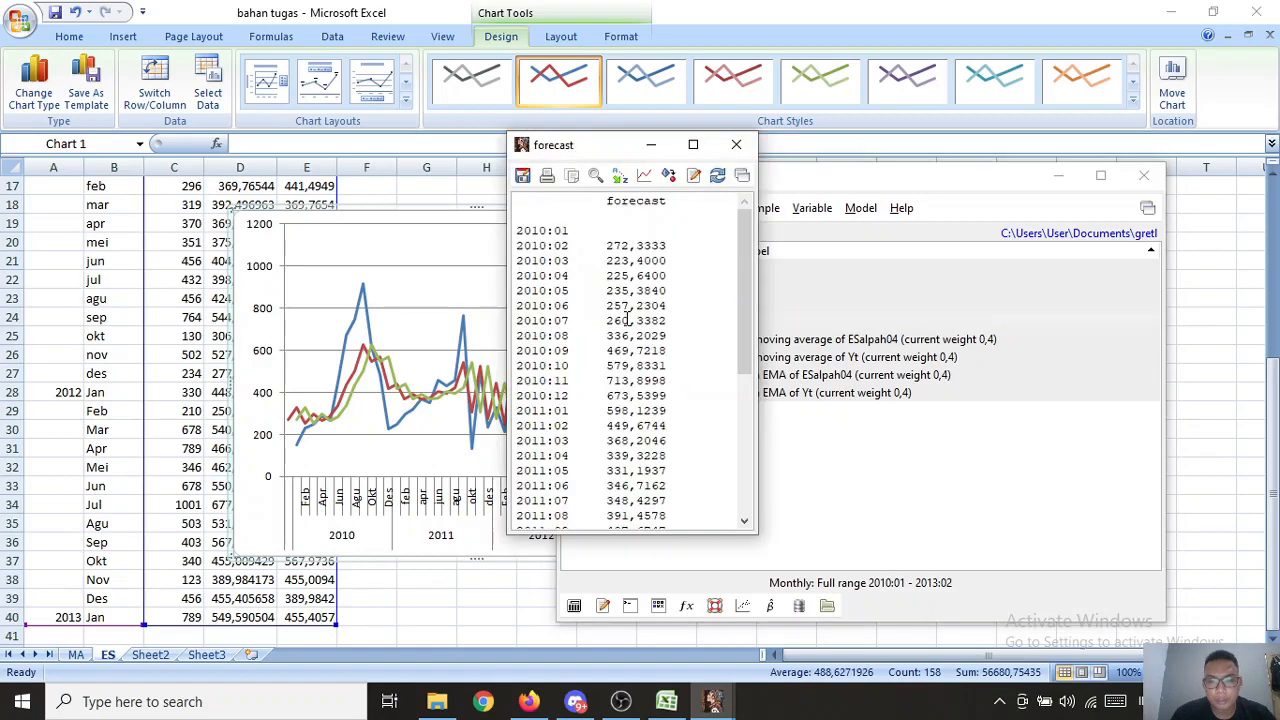
pyautogui.click(735, 147)
pyautogui.rightClick(628, 322)
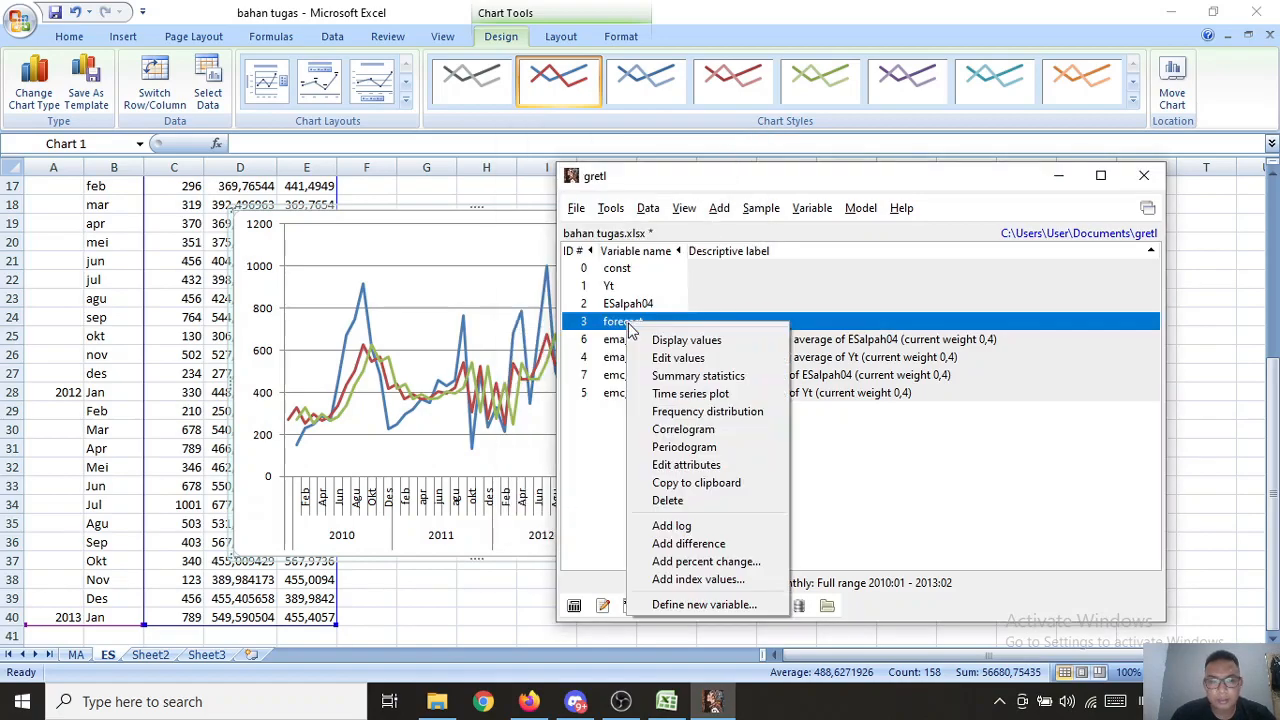
pyautogui.click(622, 322)
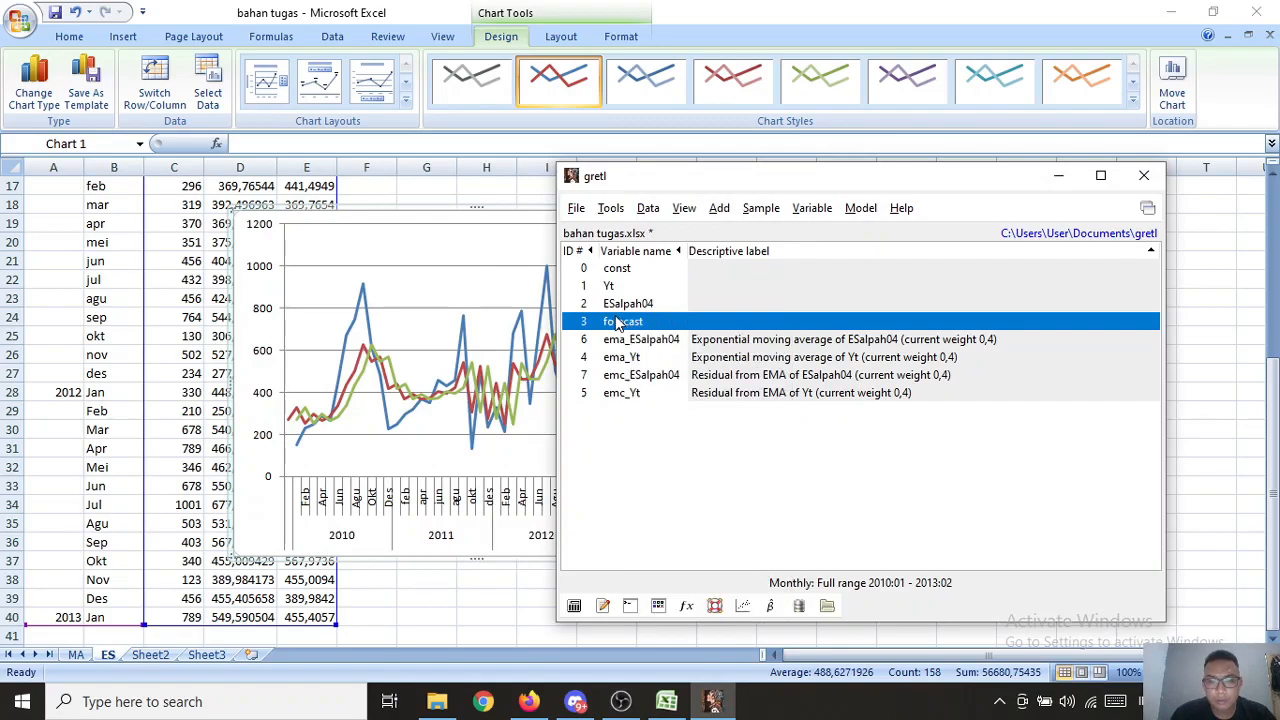
# Step: Set up an exponential moving average filter for forecast with weight 0,400 and the mean of the first 6 observations as initial value
pyautogui.click(800, 210)
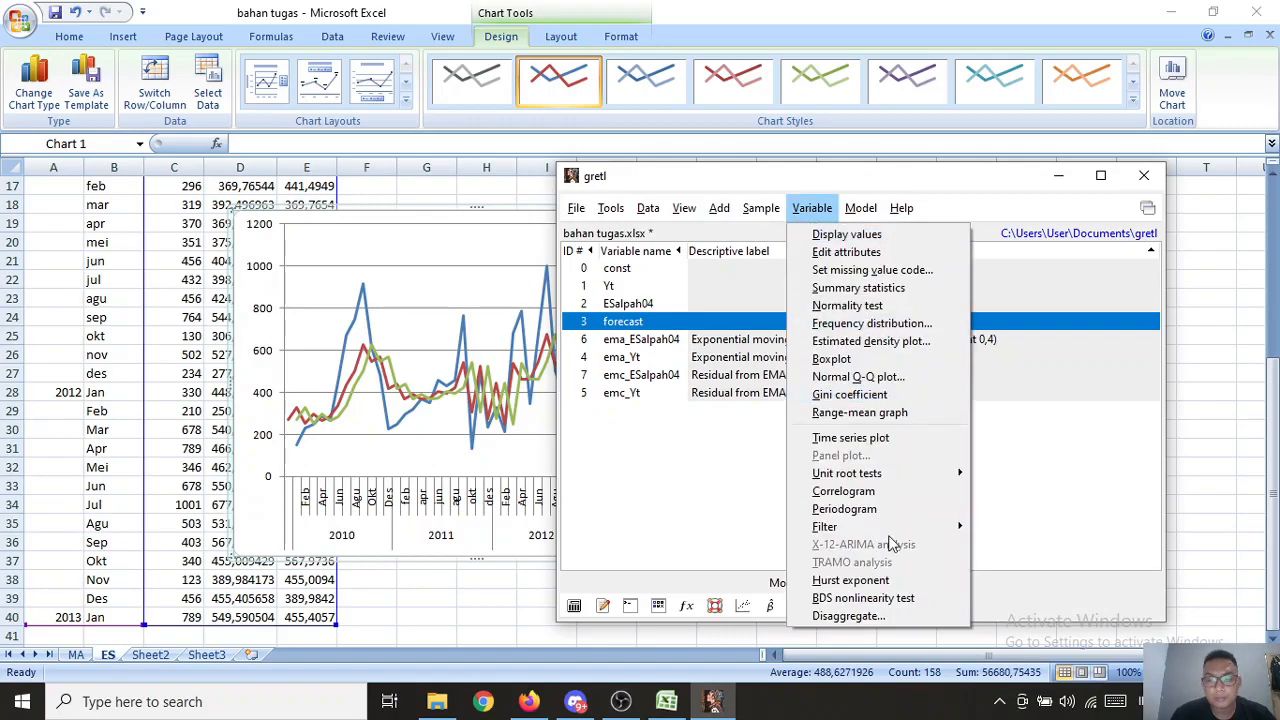
pyautogui.moveTo(930, 537)
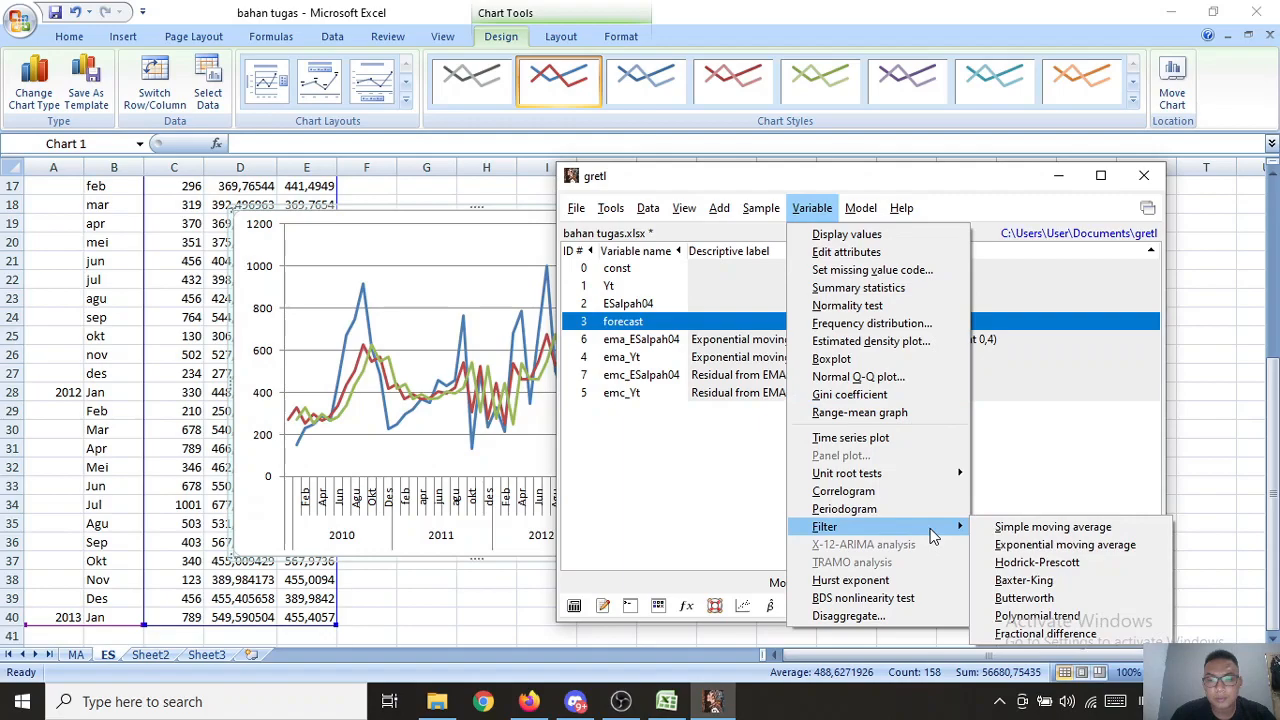
pyautogui.click(1030, 543)
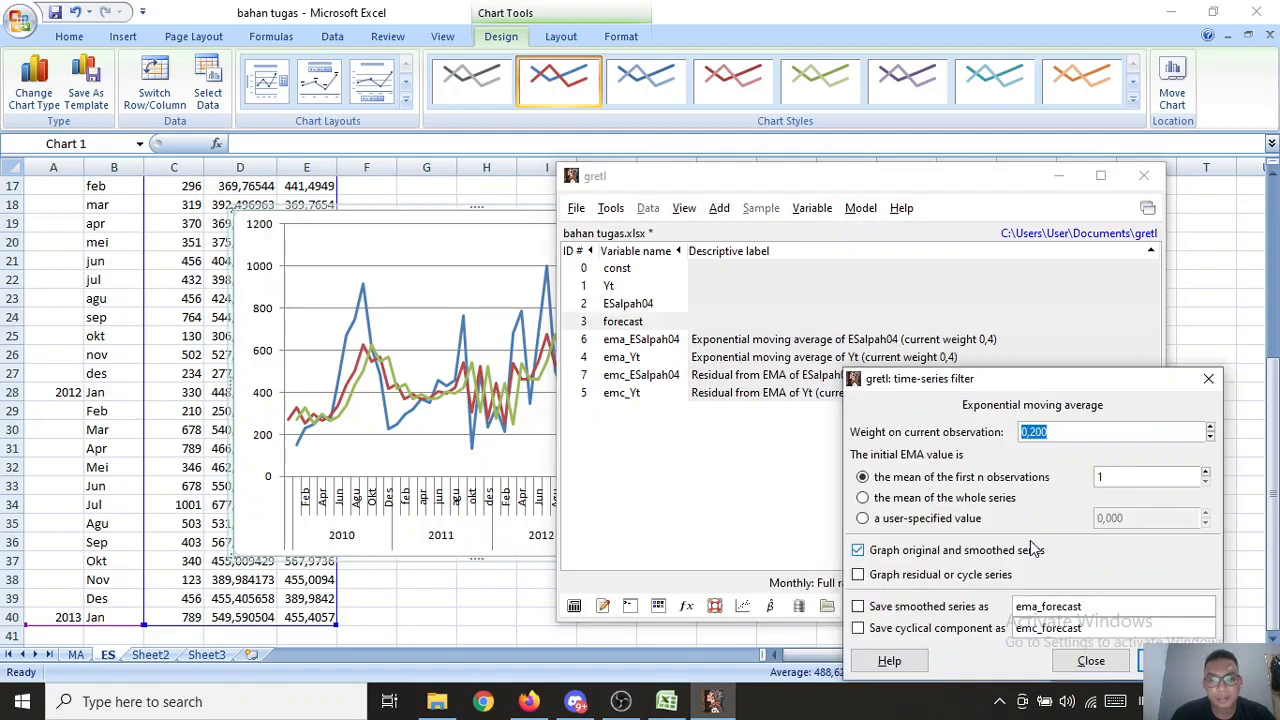
pyautogui.press('BackSpace')
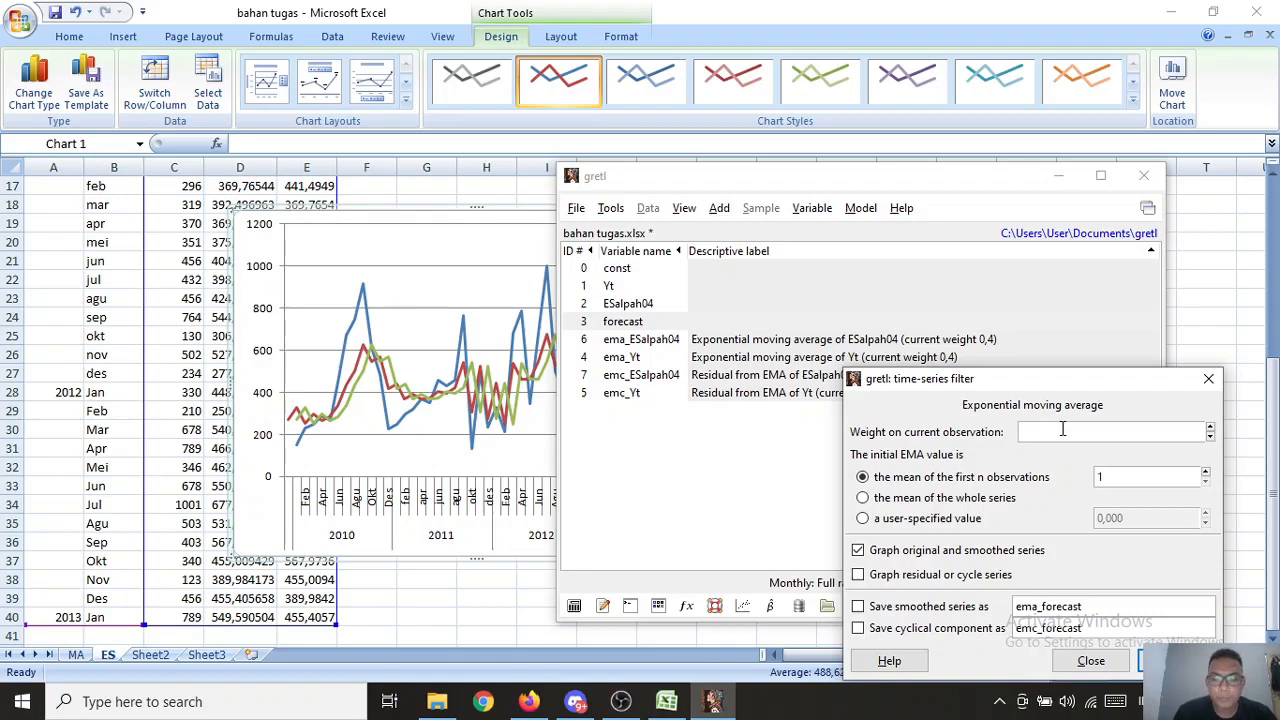
pyautogui.write('0,')
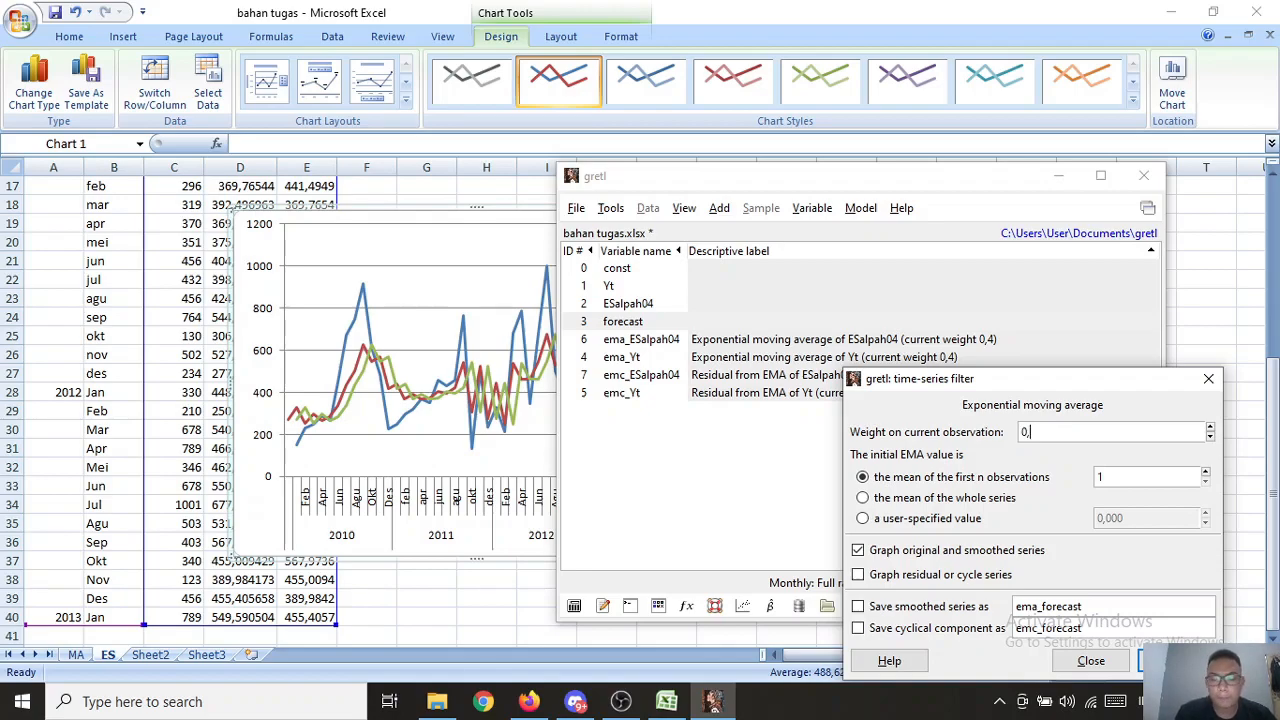
pyautogui.write('400')
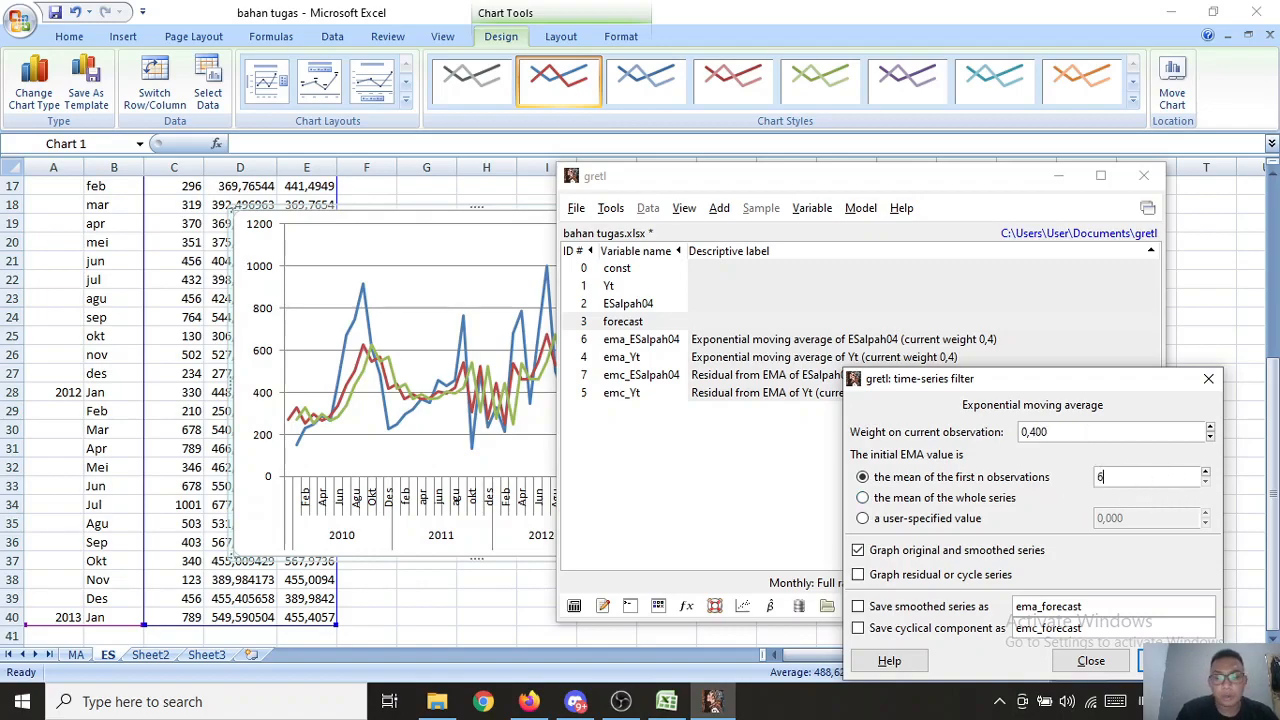
pyautogui.click(862, 498)
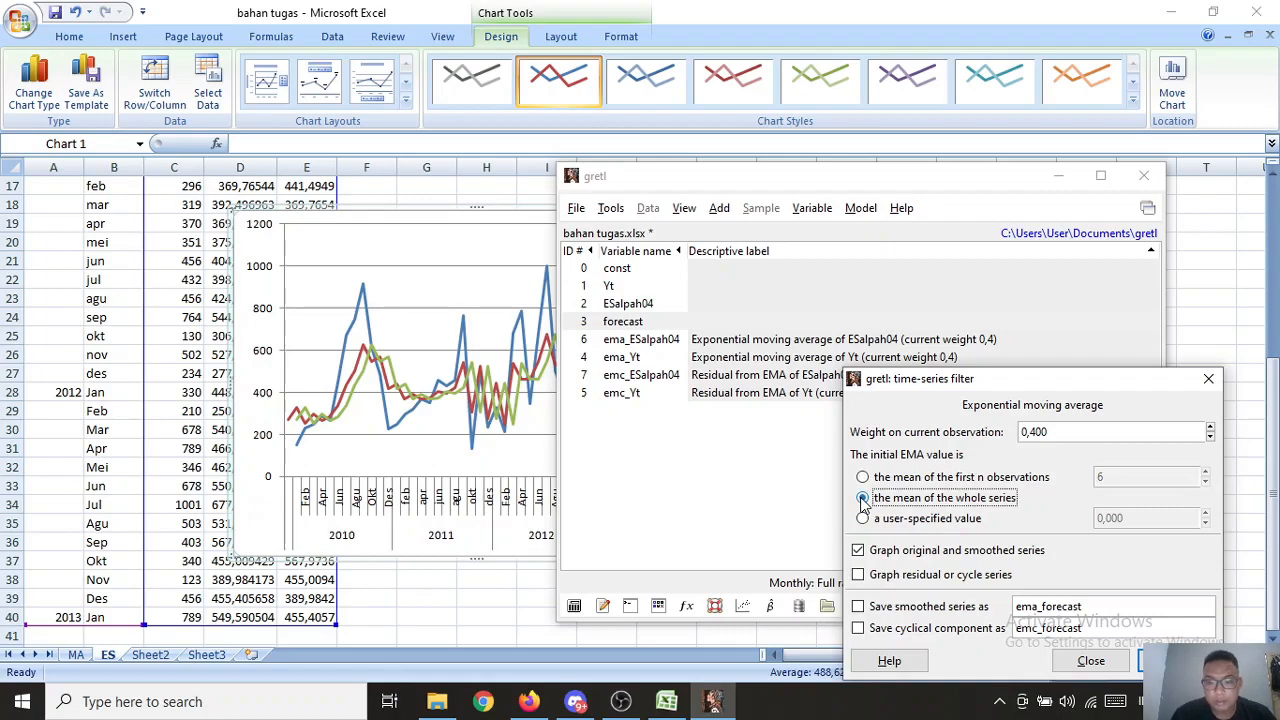
pyautogui.click(863, 479)
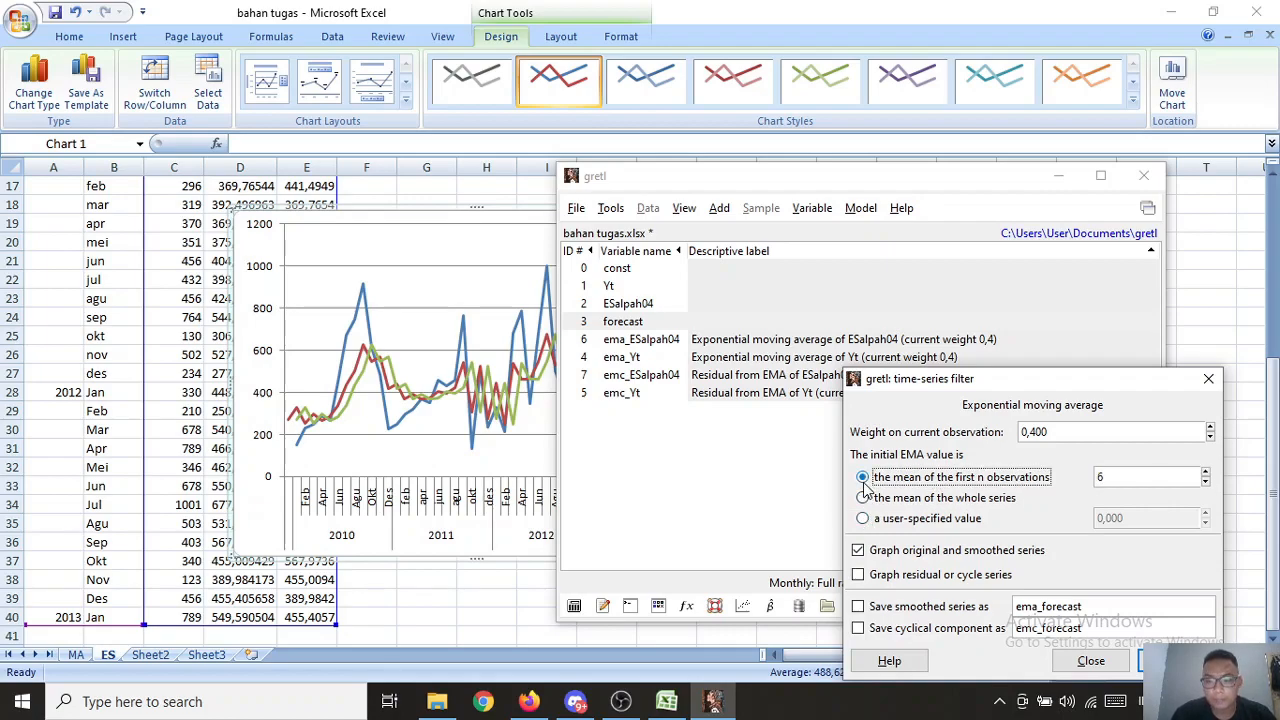
# Step: Include the residual graph, save the series as ema_forecast and emc_forecast, and apply the filter
pyautogui.click(858, 575)
pyautogui.click(858, 607)
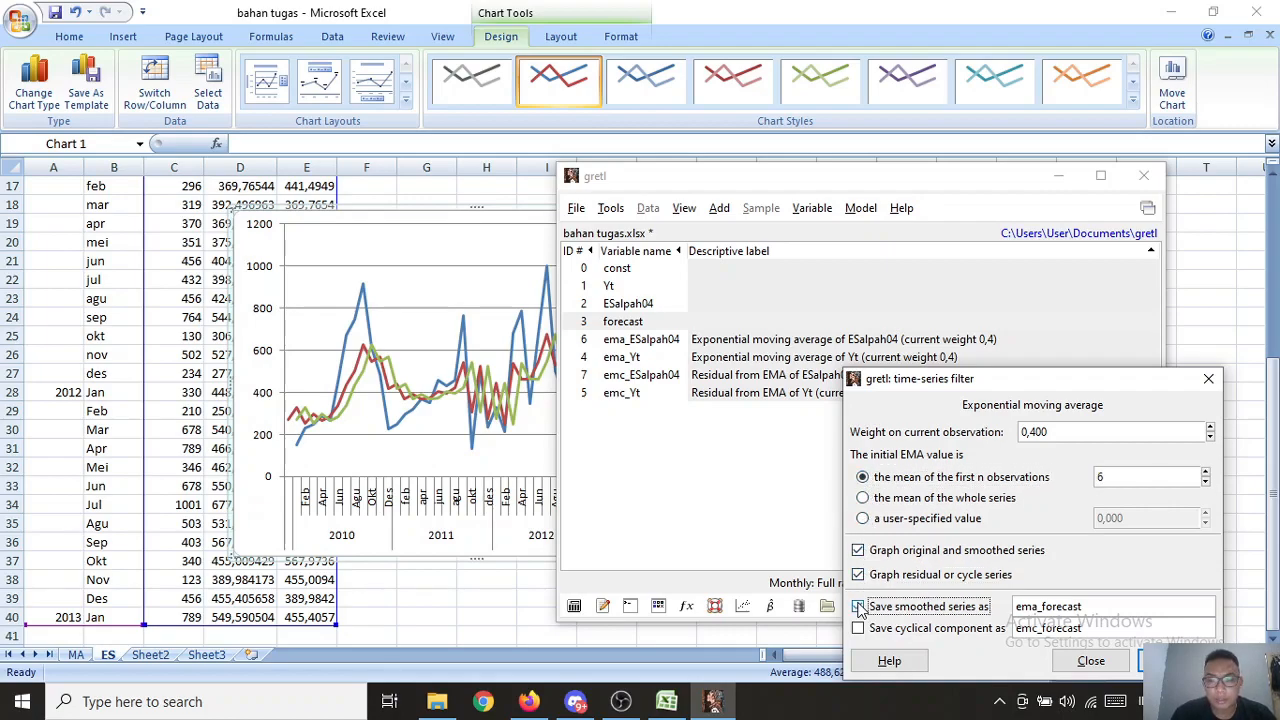
pyautogui.click(858, 628)
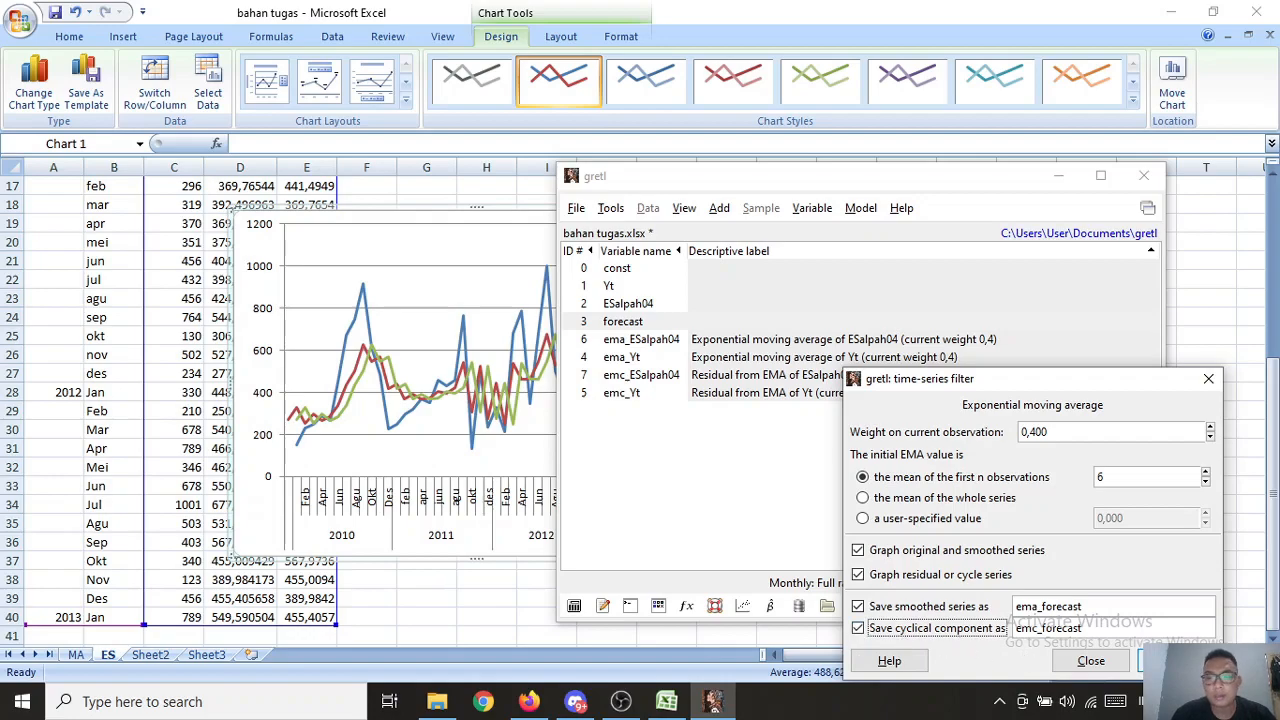
pyautogui.click(1145, 661)
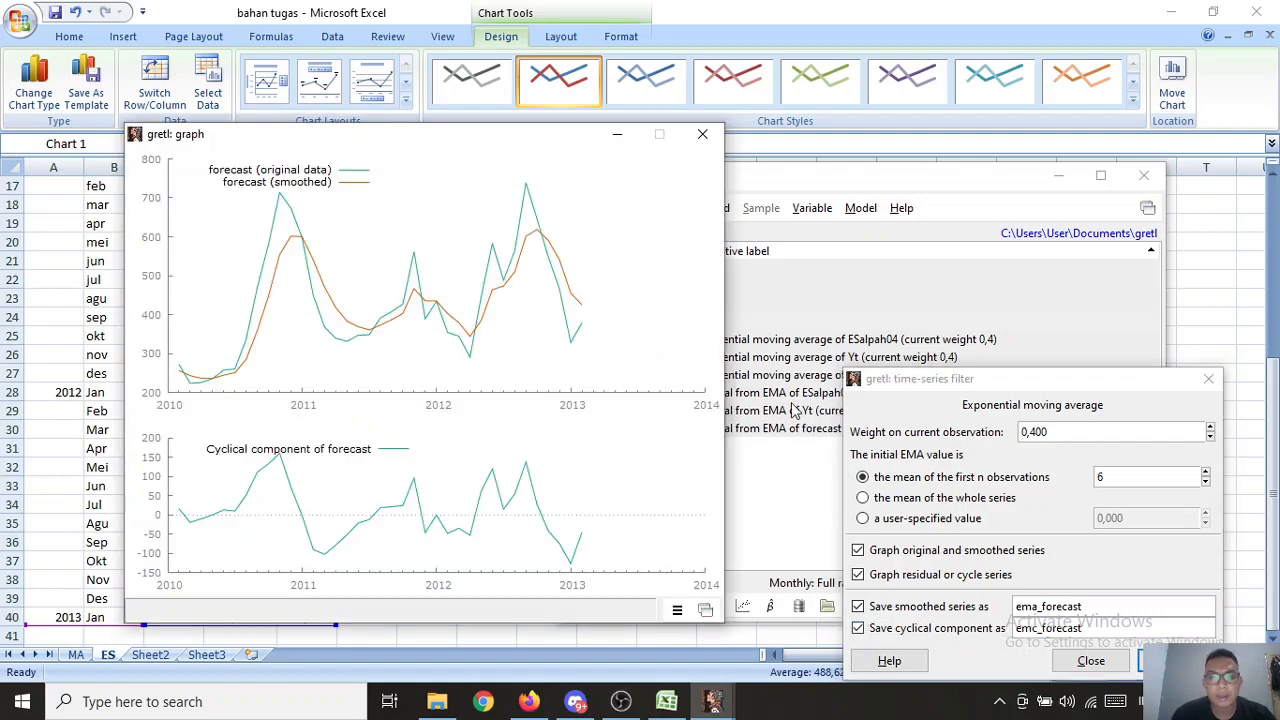
# Step: Close the forecast smoothing graph after comparing it with the Excel line chart, and move that chart clear of the data columns
pyautogui.moveTo(432, 153); pyautogui.dragTo(774, 205)
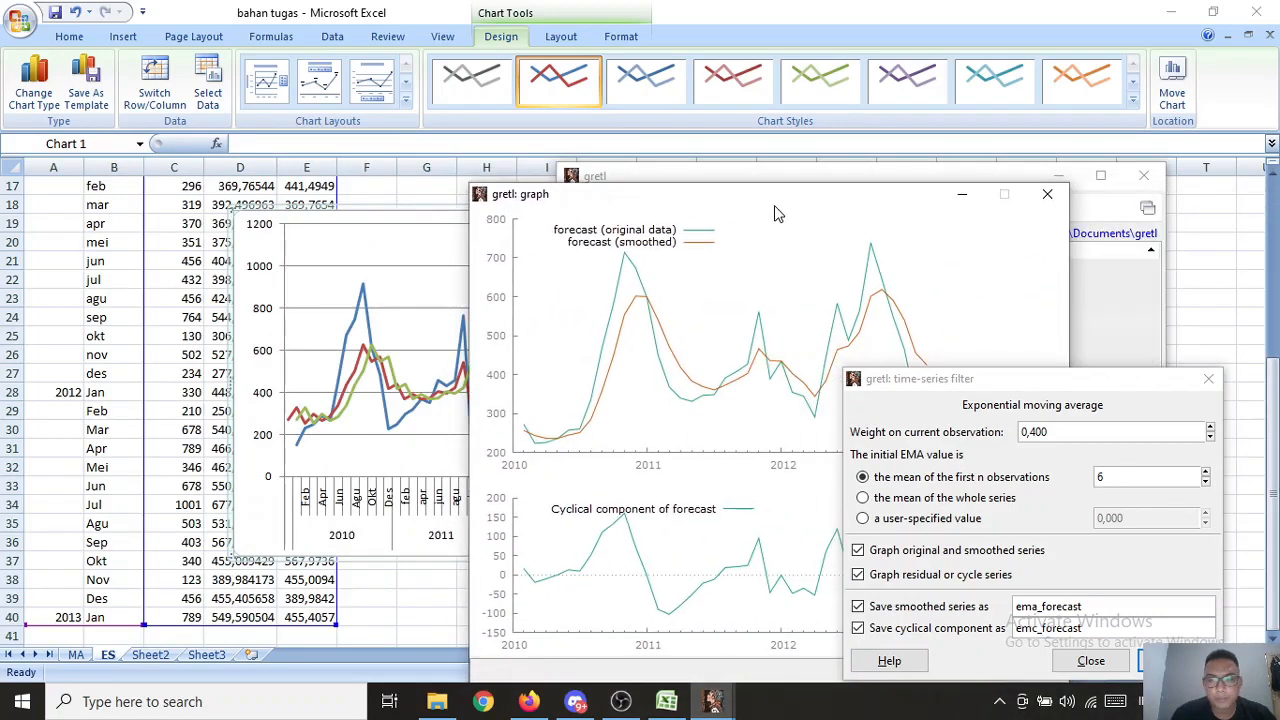
pyautogui.click(1044, 197)
pyautogui.click(1144, 175)
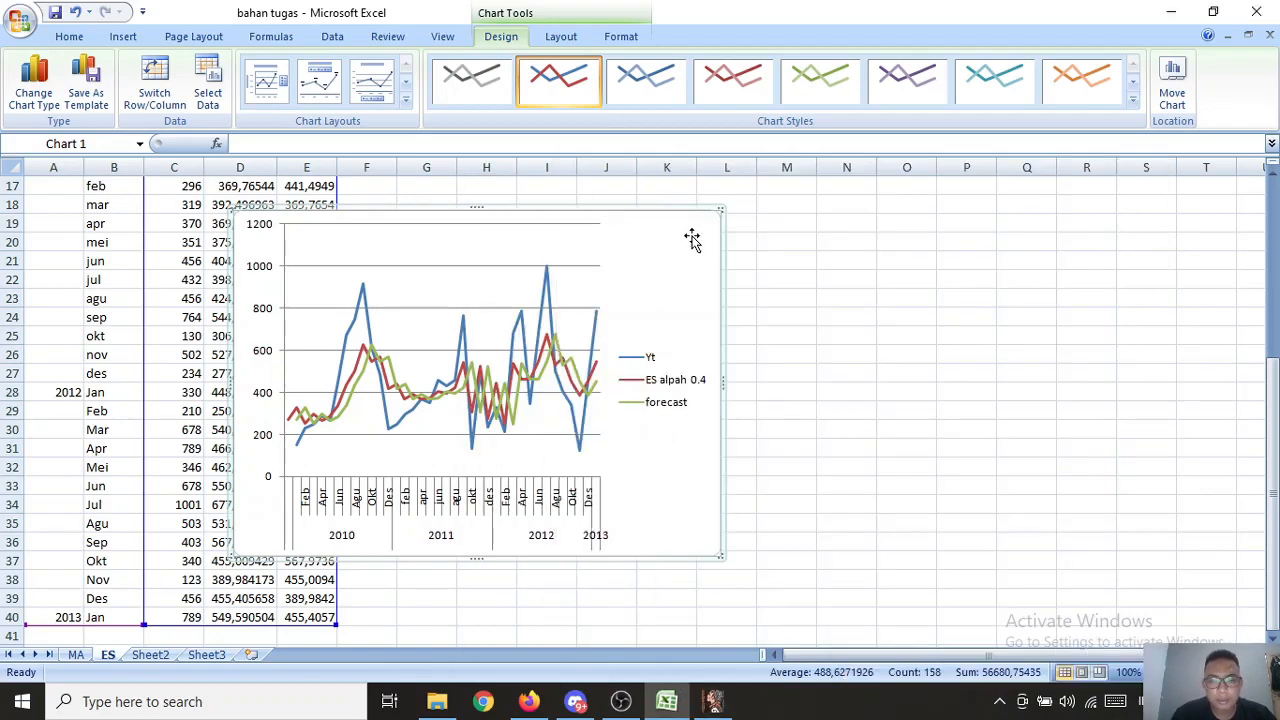
pyautogui.moveTo(626, 231); pyautogui.dragTo(907, 360)
pyautogui.moveTo(1272, 430); pyautogui.dragTo(1272, 250)
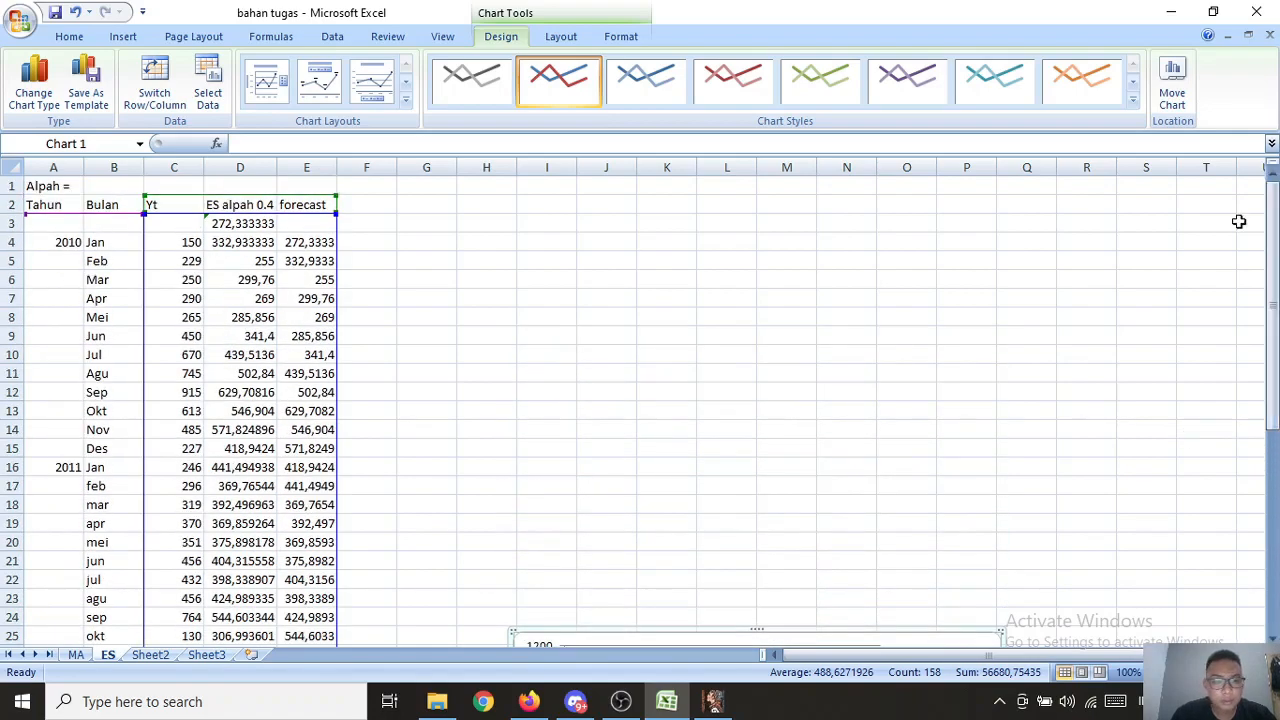
# Step: Return to gretl, close the filter dialog, and inspect the values of the Yt, ESalpah04 and forecast series in turn
pyautogui.click(713, 701)
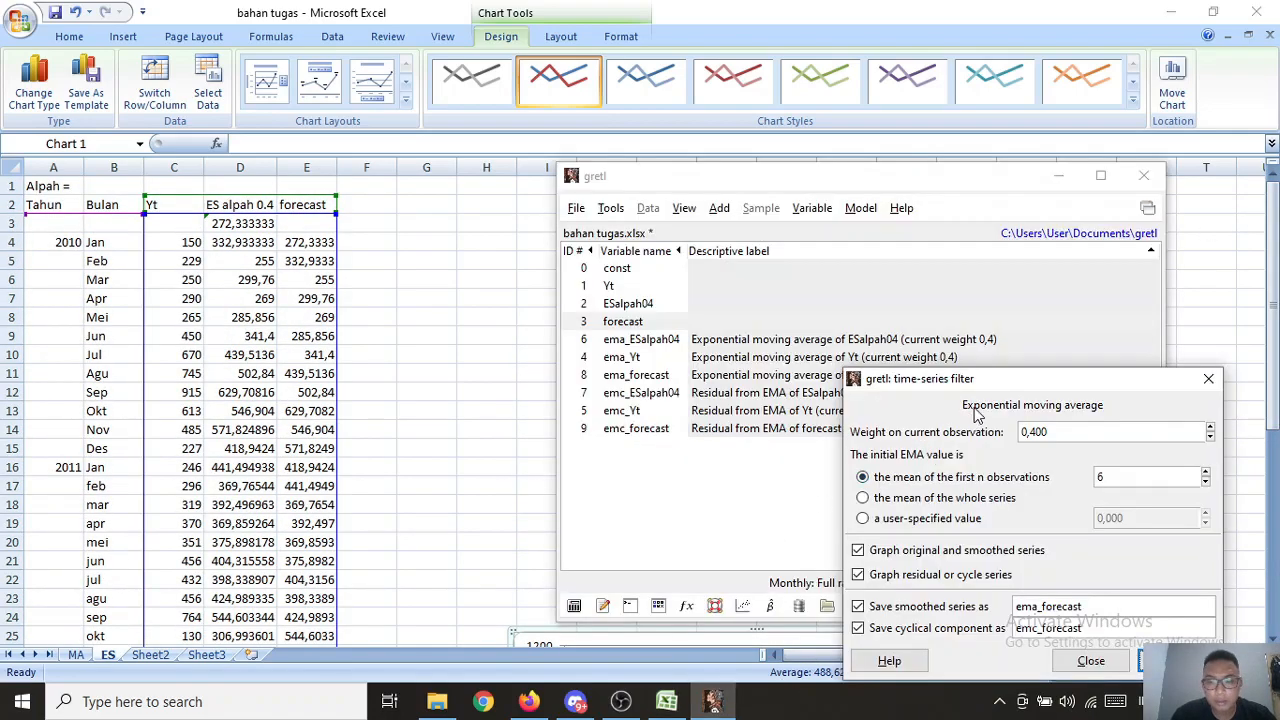
pyautogui.click(1208, 379)
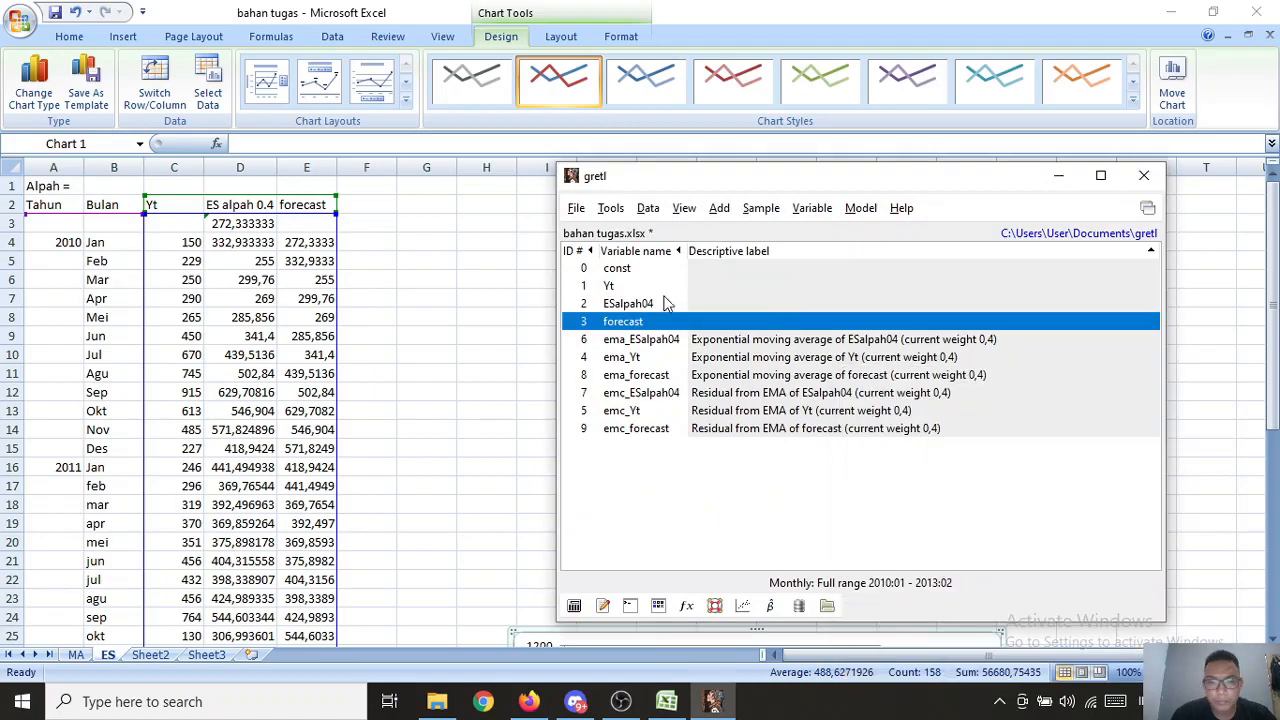
pyautogui.doubleClick(612, 287)
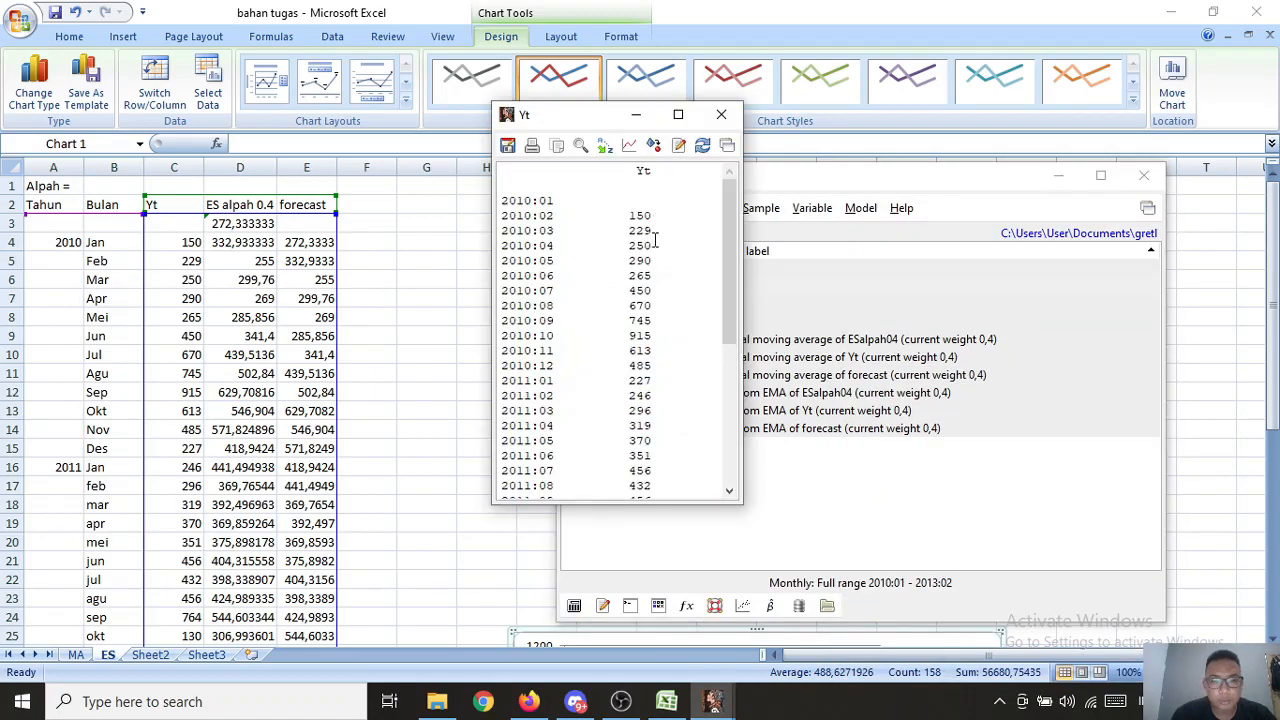
pyautogui.click(721, 114)
pyautogui.doubleClick(641, 303)
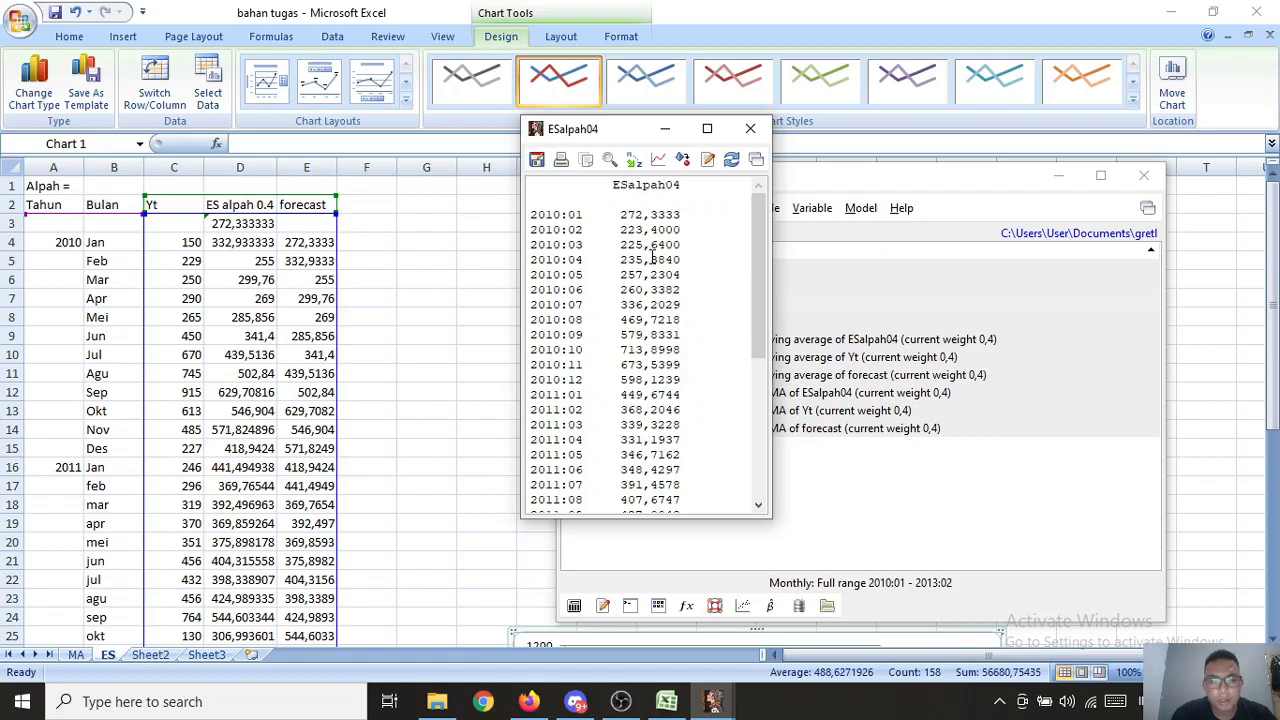
pyautogui.click(750, 128)
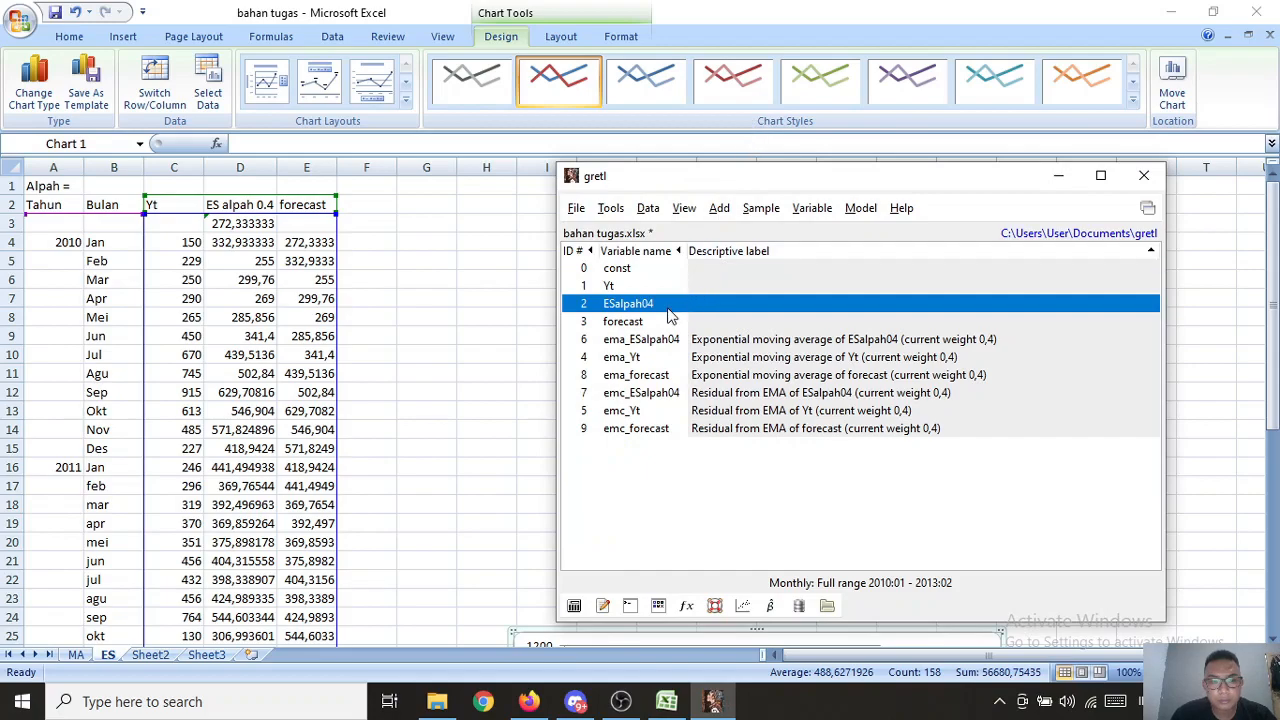
pyautogui.doubleClick(638, 322)
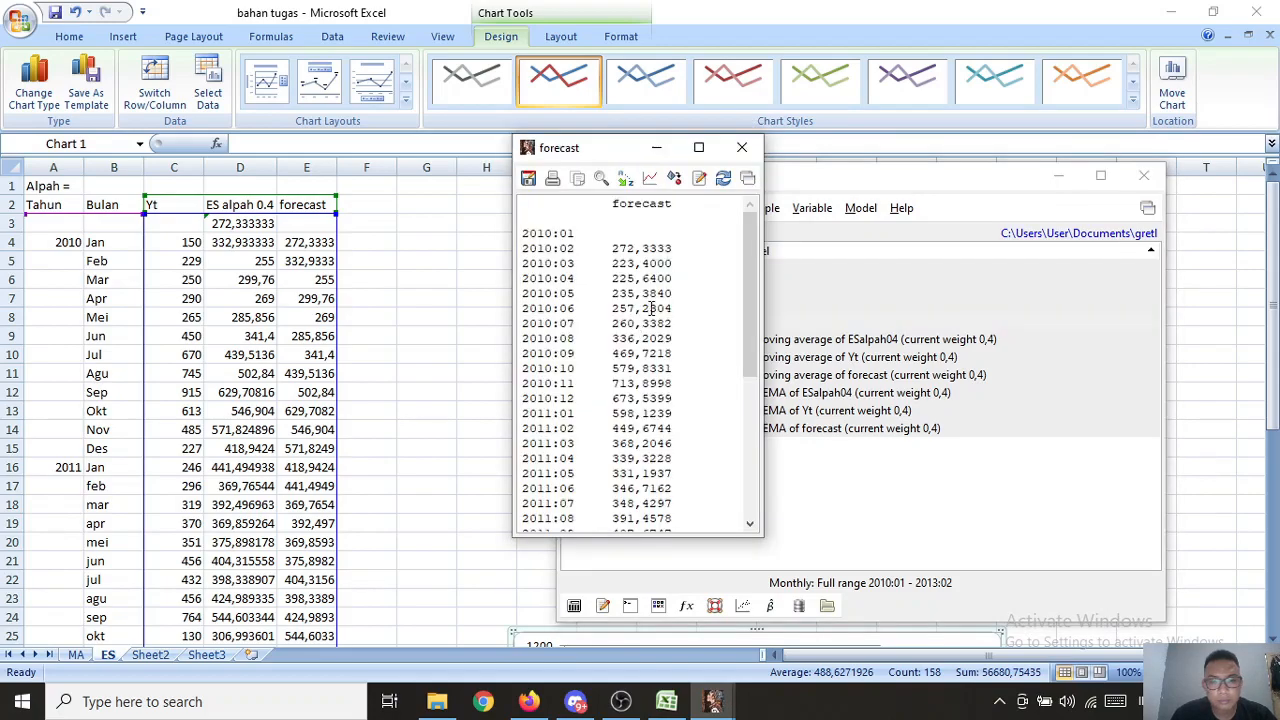
pyautogui.click(742, 148)
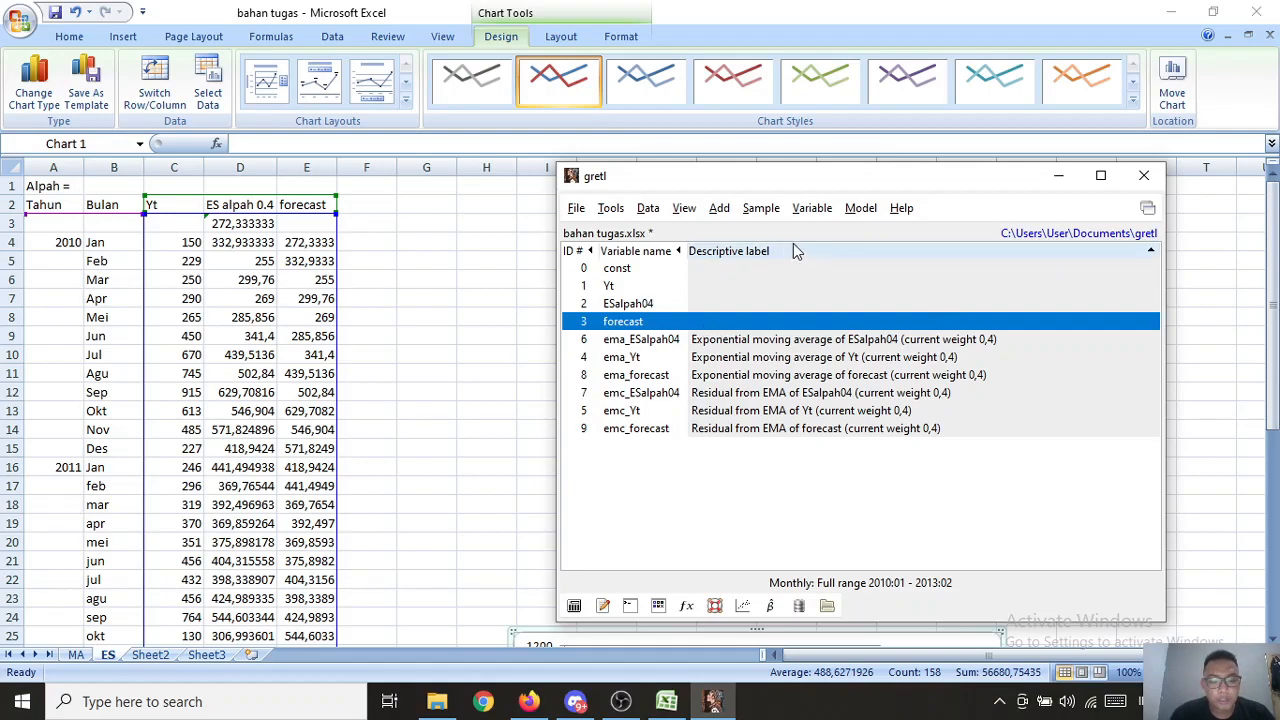
# Step: Clear the loaded data set from gretl, cancelling the attempt to quit the program
pyautogui.click(1145, 177)
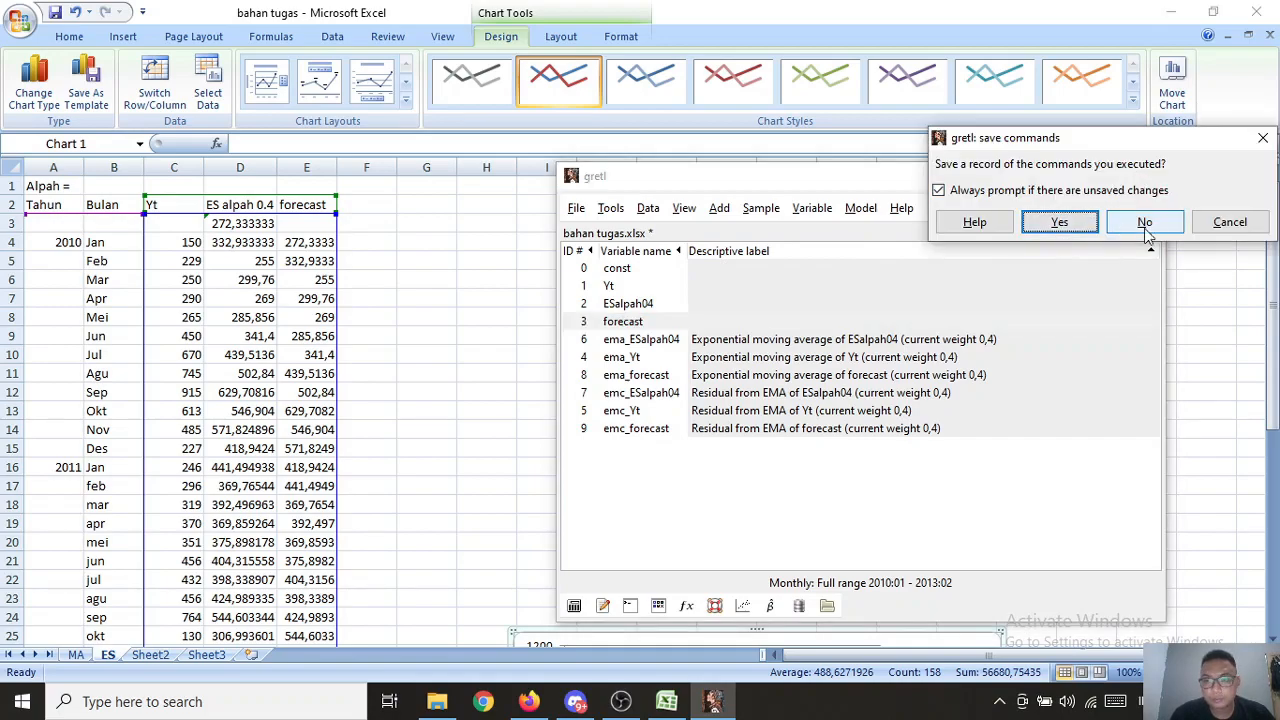
pyautogui.click(1238, 224)
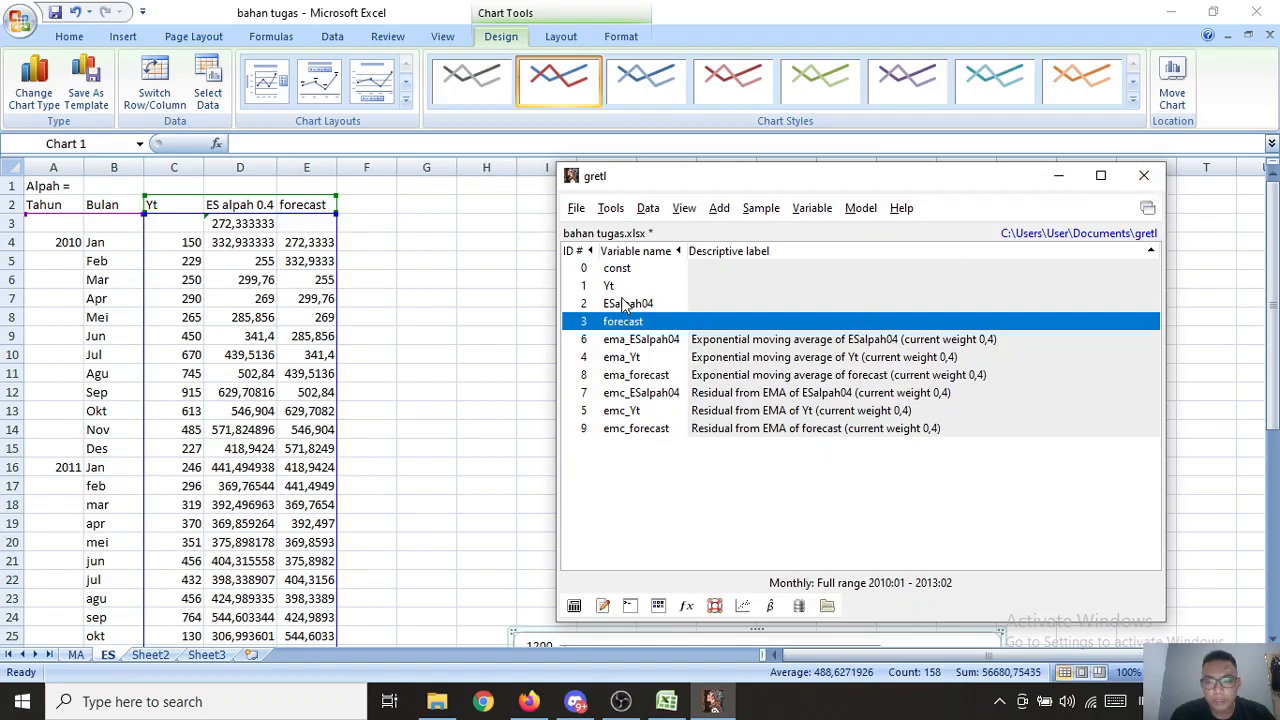
pyautogui.click(577, 208)
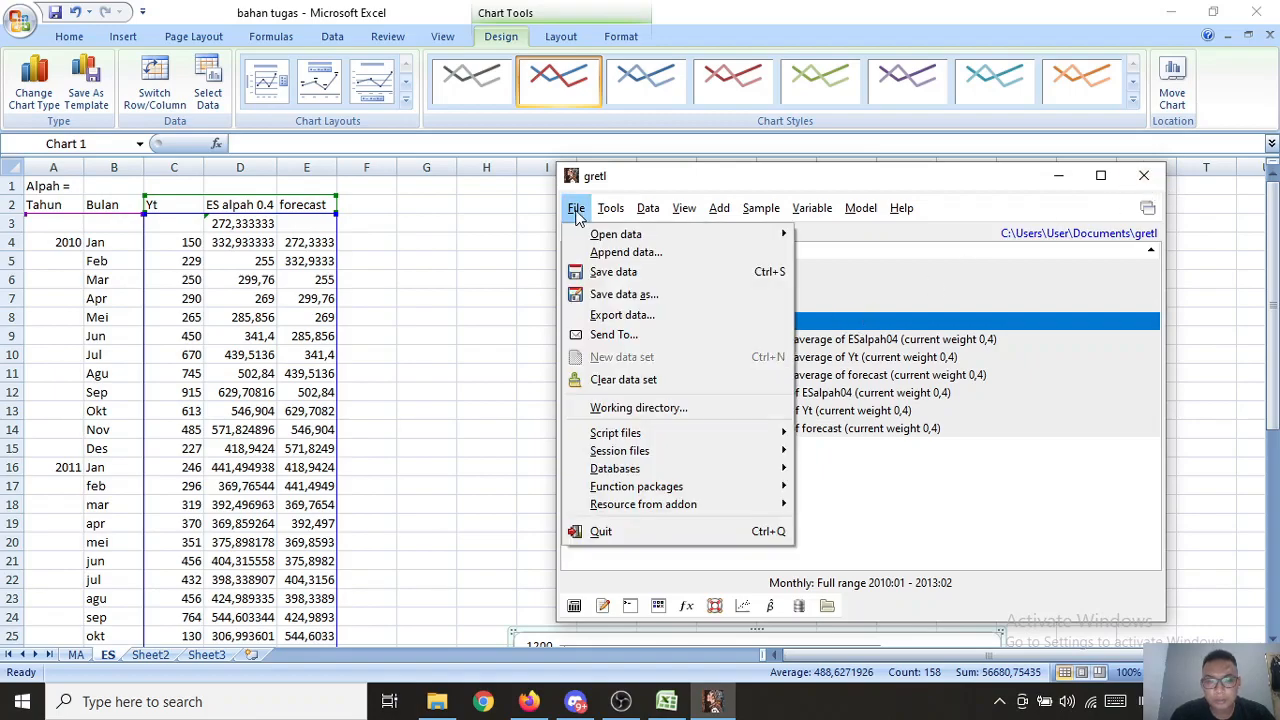
pyautogui.click(630, 380)
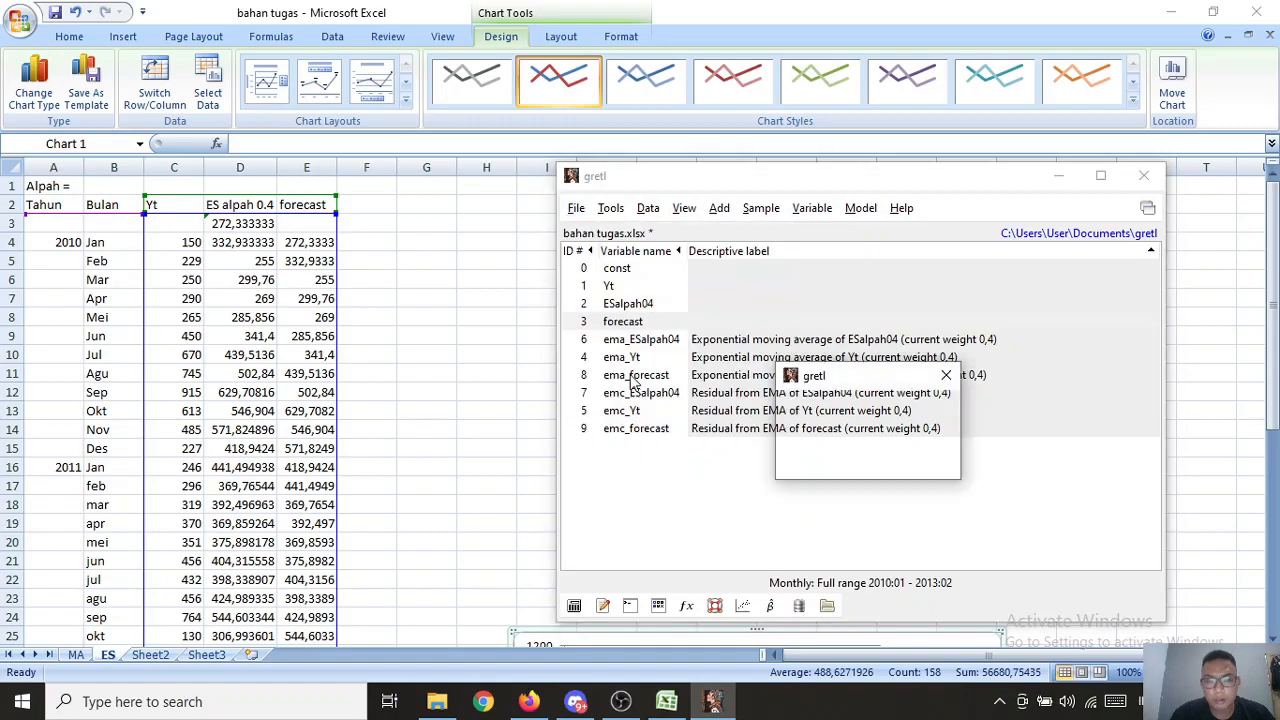
pyautogui.click(830, 462)
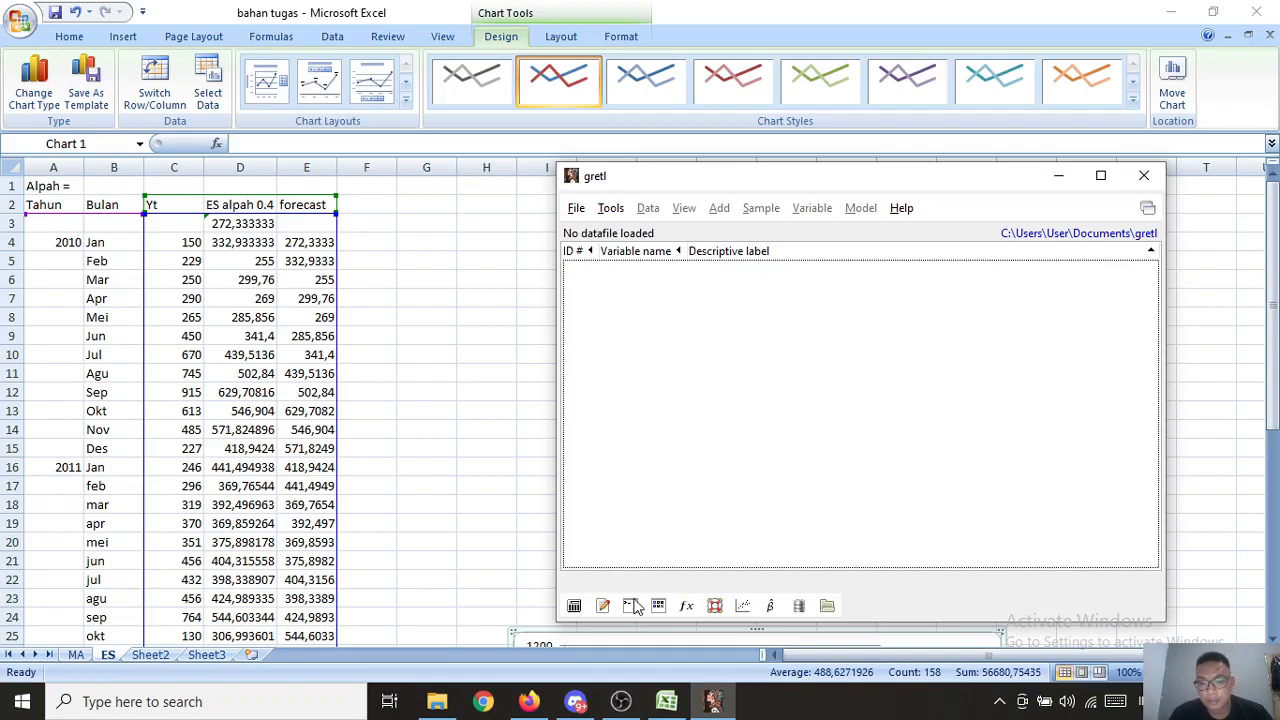
# Step: Switch to Excel and start an AVERAGE formula in cell D7 of the CMA (12) column on the dekomposisi sheet
pyautogui.click(667, 703)
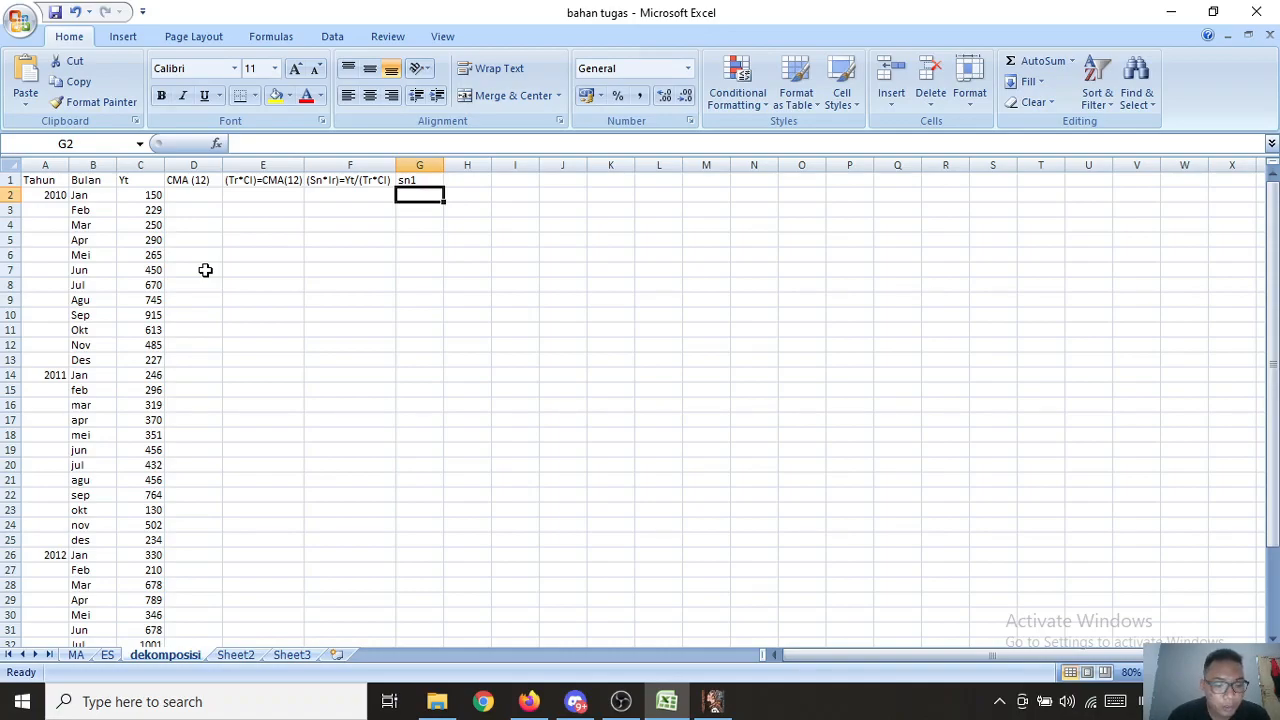
pyautogui.click(205, 185)
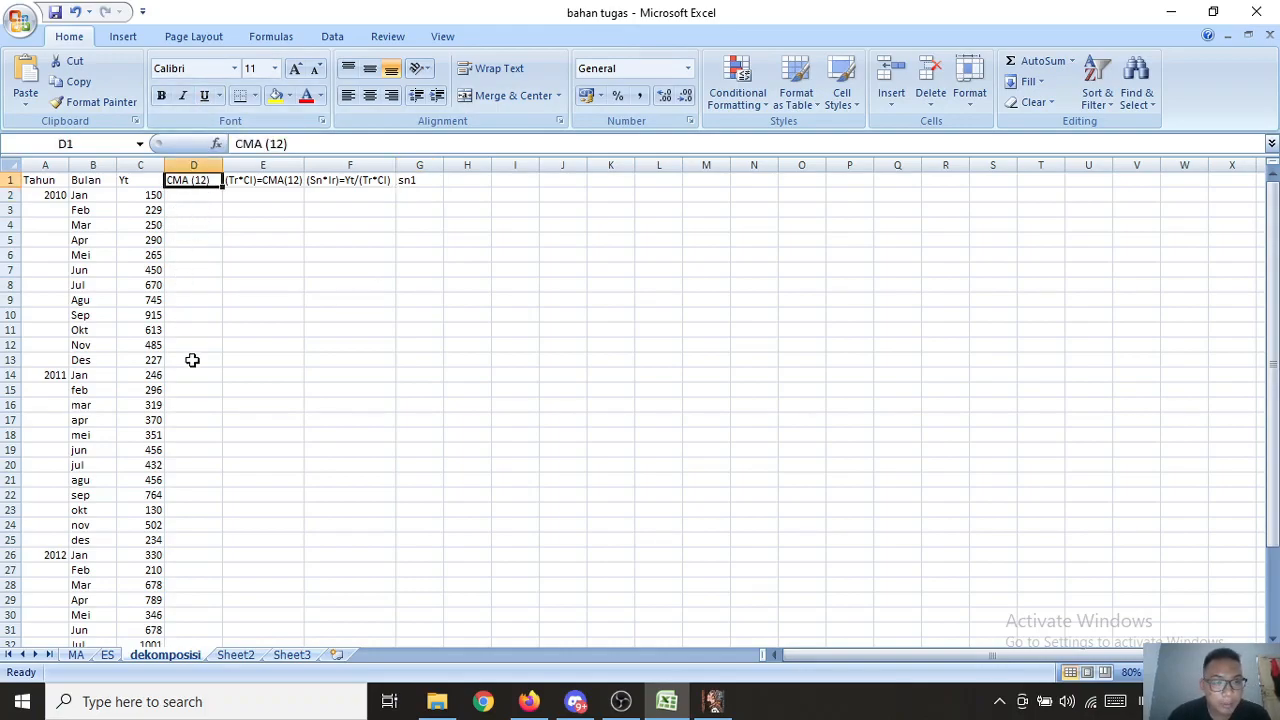
pyautogui.click(192, 275)
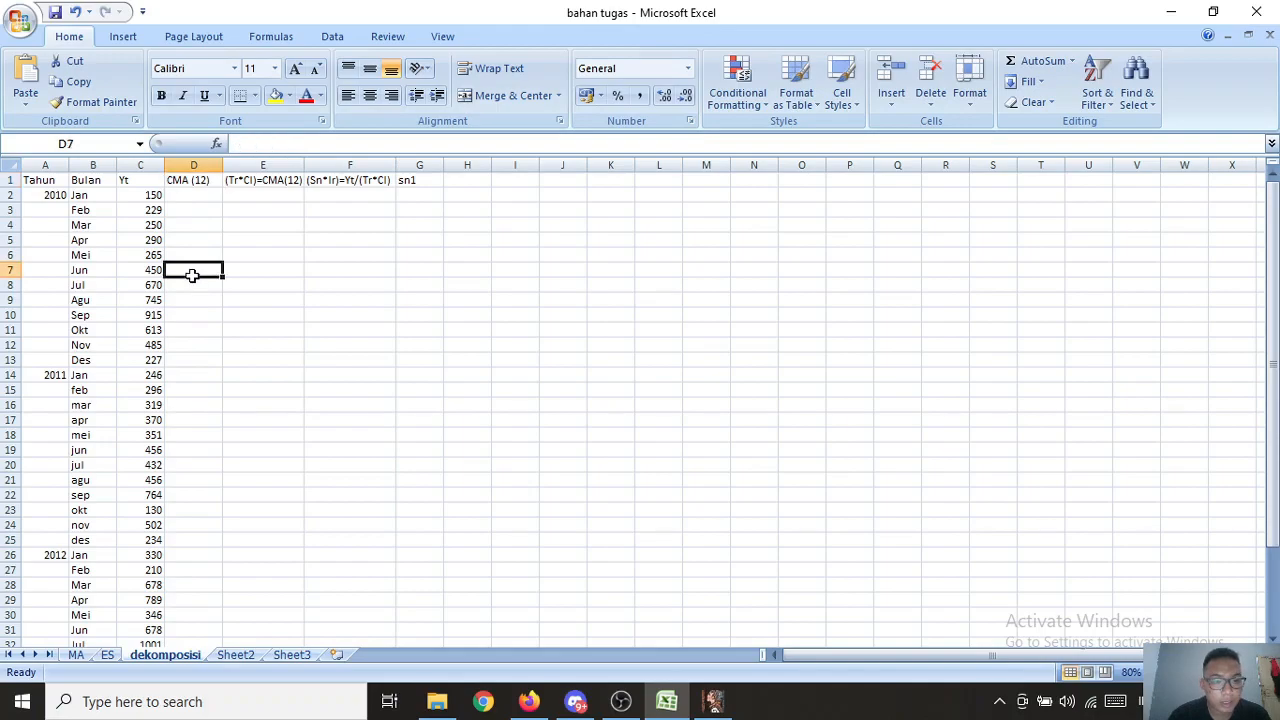
pyautogui.write('=')
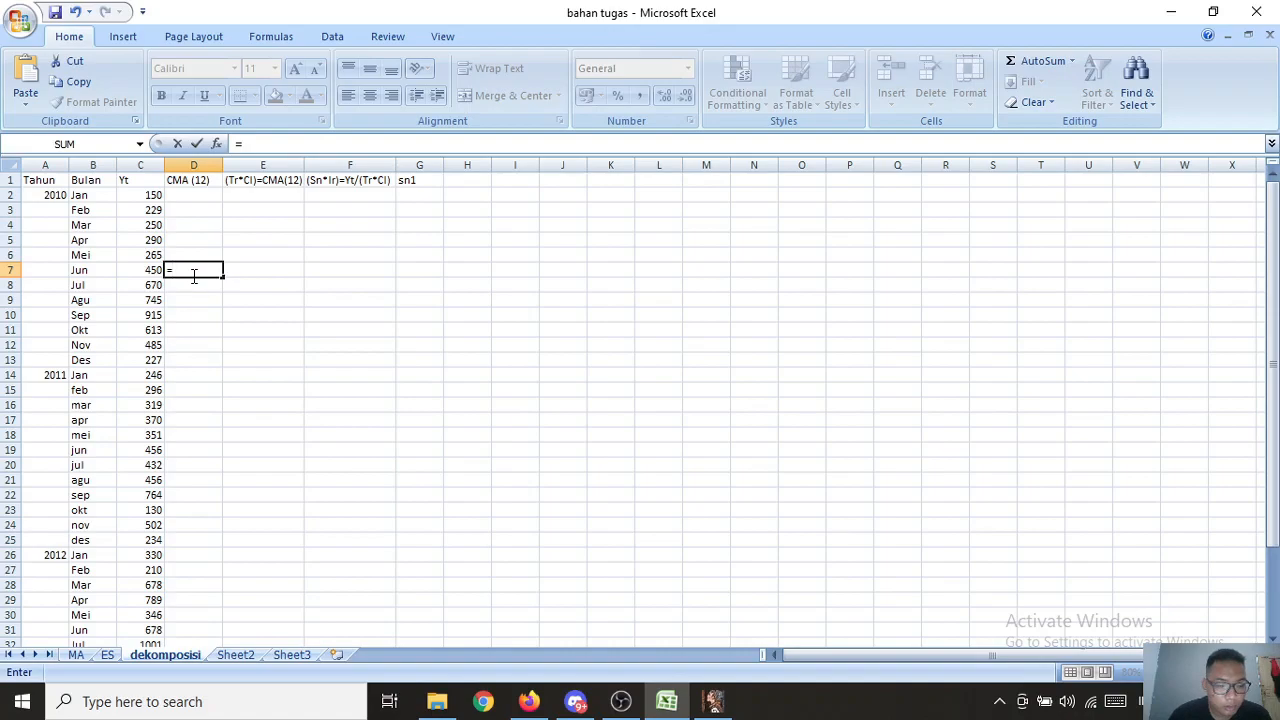
pyautogui.write('a')
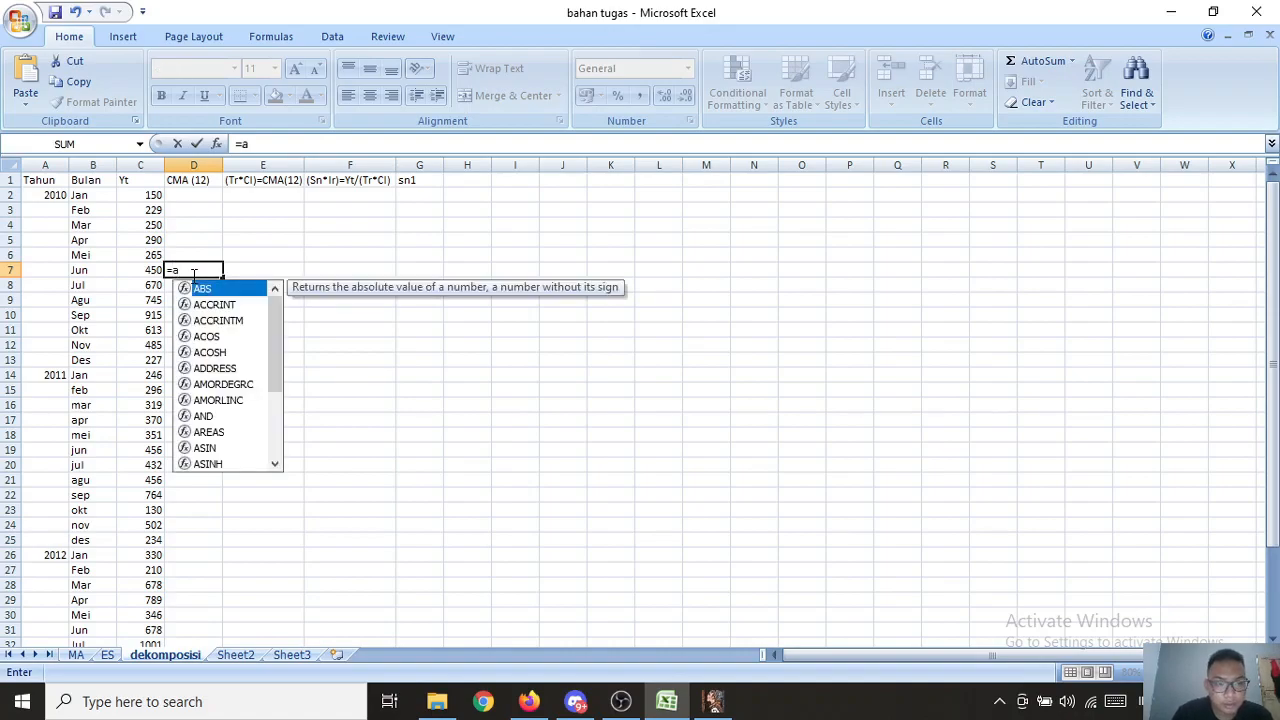
pyautogui.write('v')
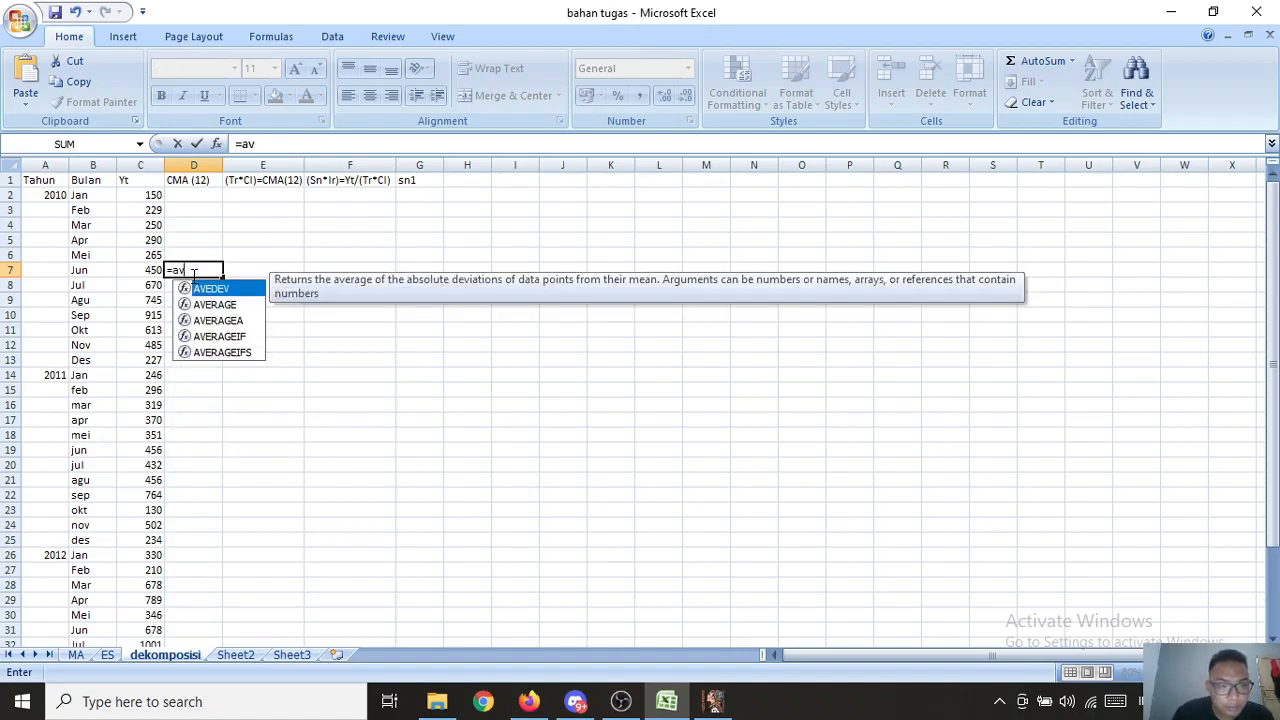
pyautogui.press('Down')
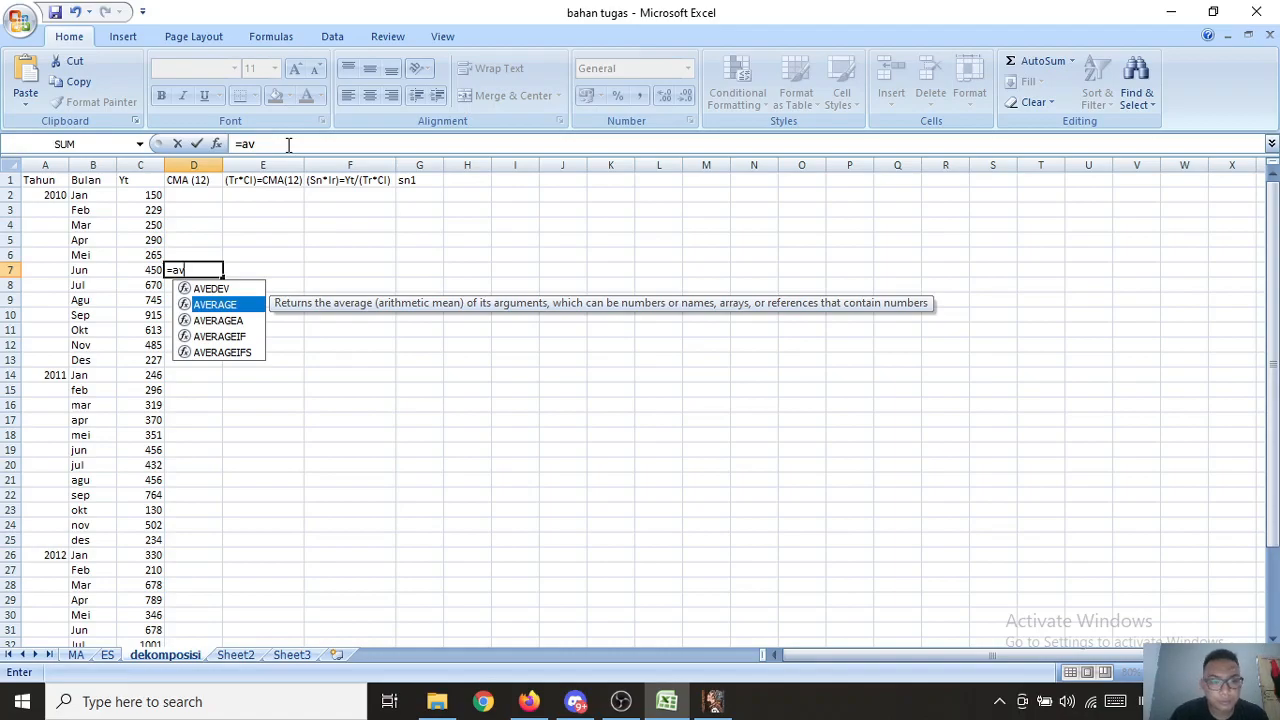
pyautogui.write('erage')
pyautogui.click(150, 196)
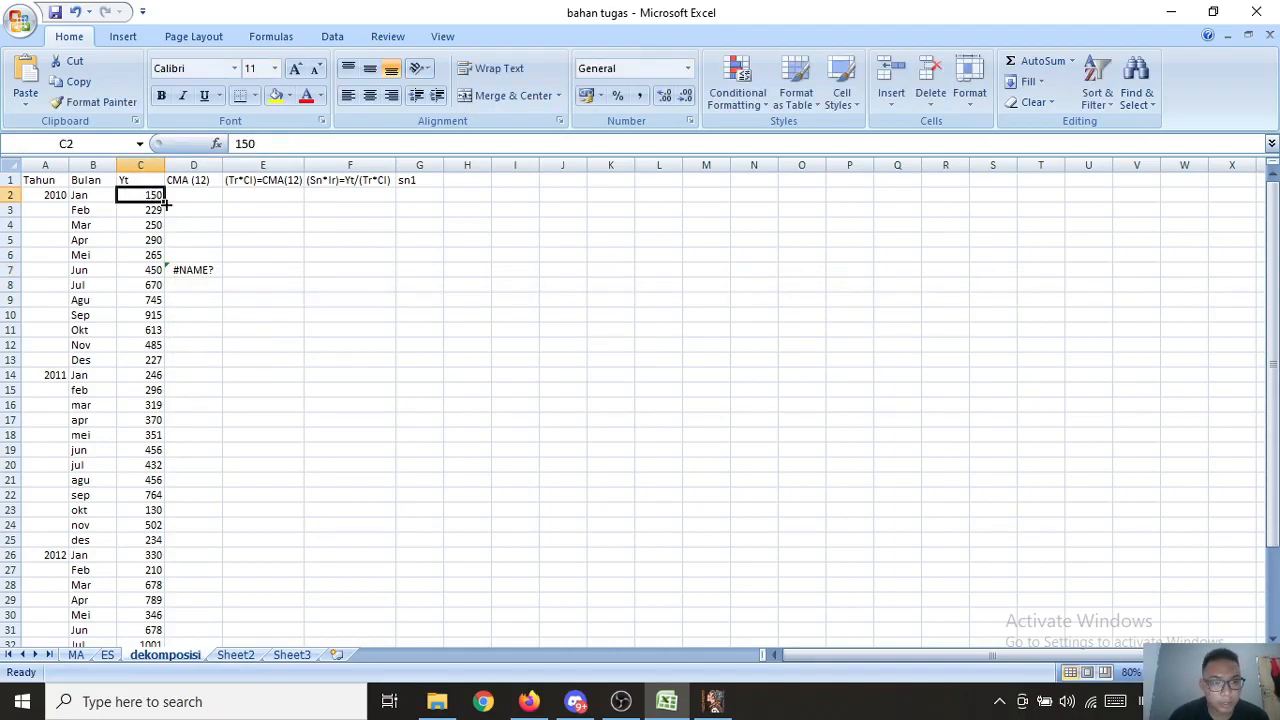
pyautogui.moveTo(166, 202); pyautogui.dragTo(162, 362)
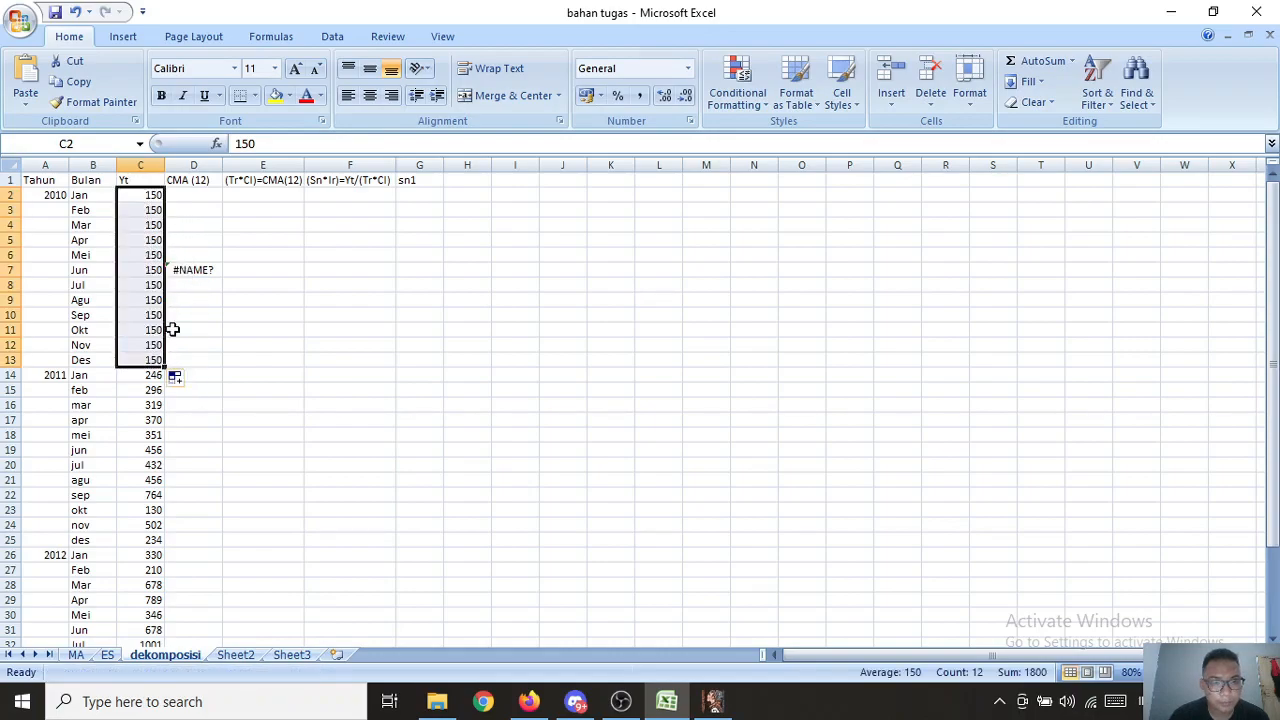
pyautogui.hotkey('ctrl', 'z')
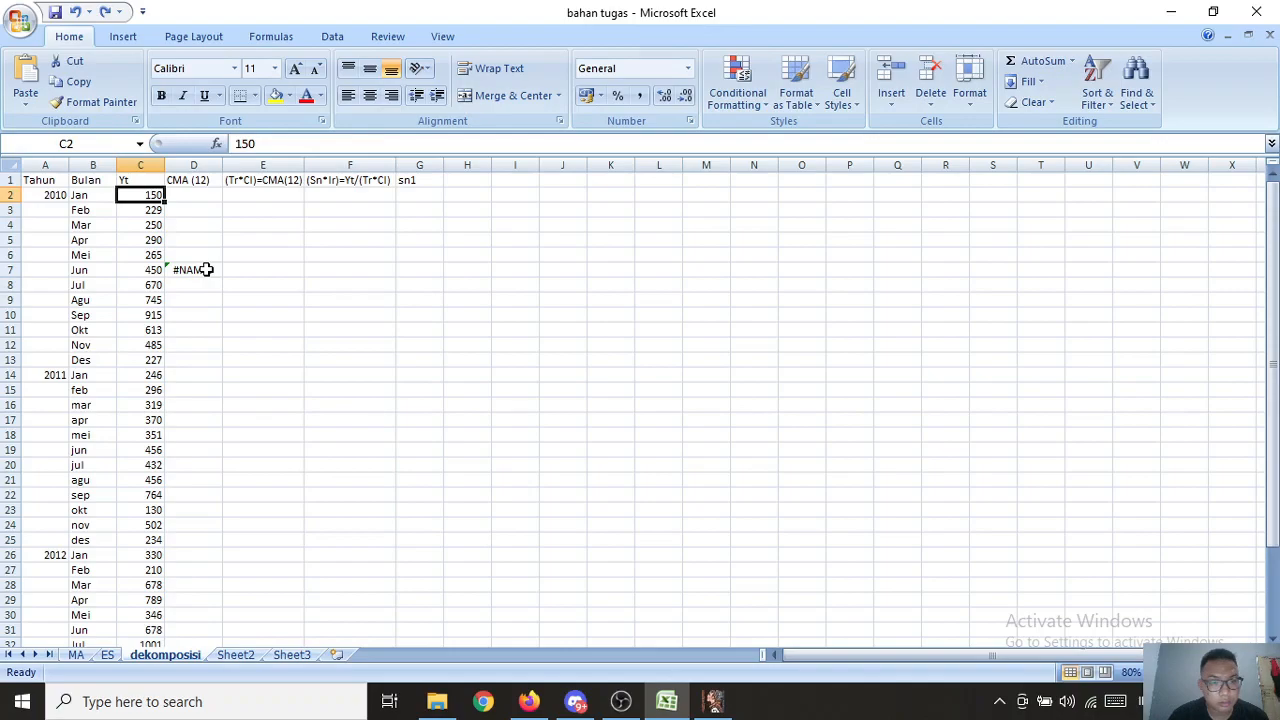
# Step: Complete the AVERAGE formula in D7 so that it averages the twelve Yt values in C2:C13
pyautogui.click(189, 274)
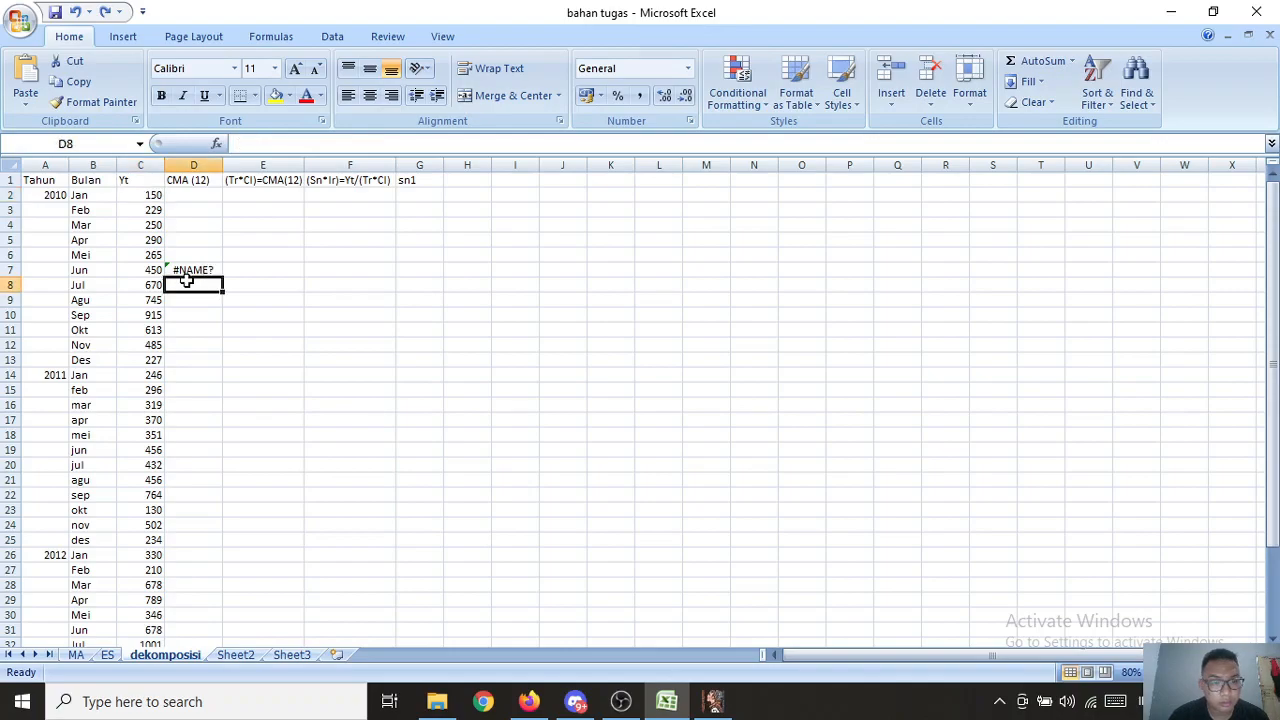
pyautogui.click(305, 144)
pyautogui.press('BackSpace')
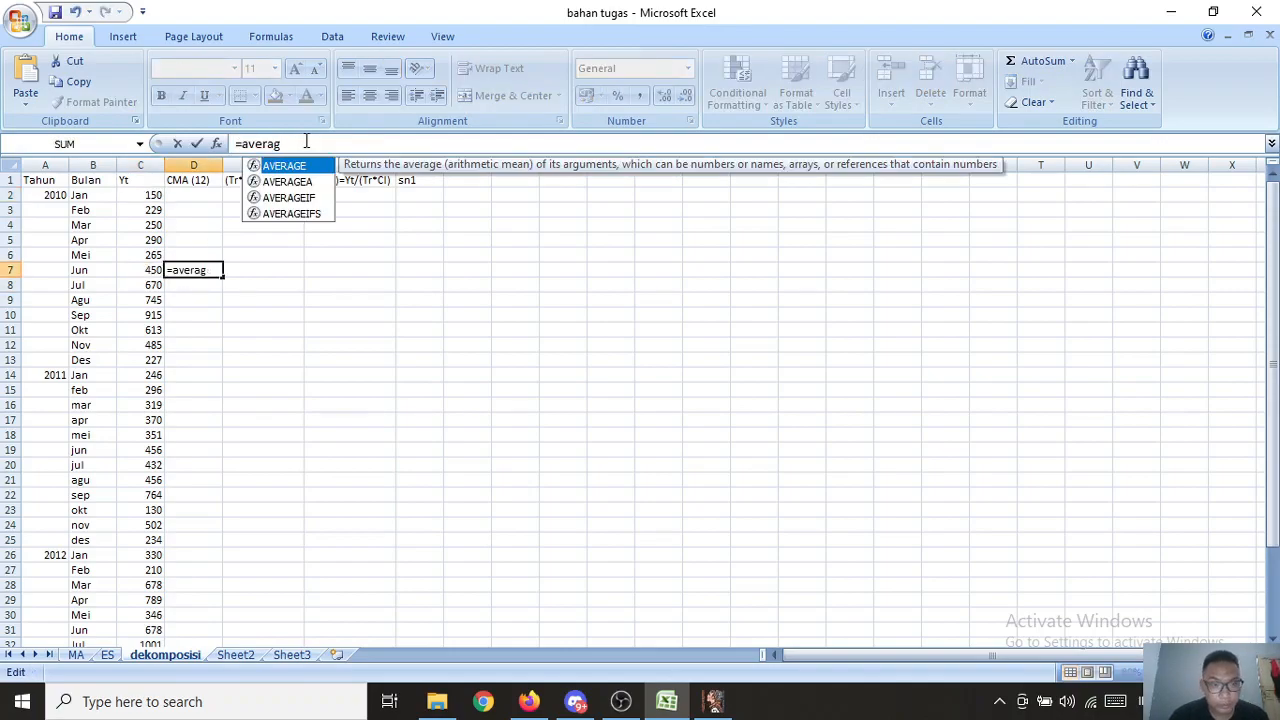
pyautogui.write('e(')
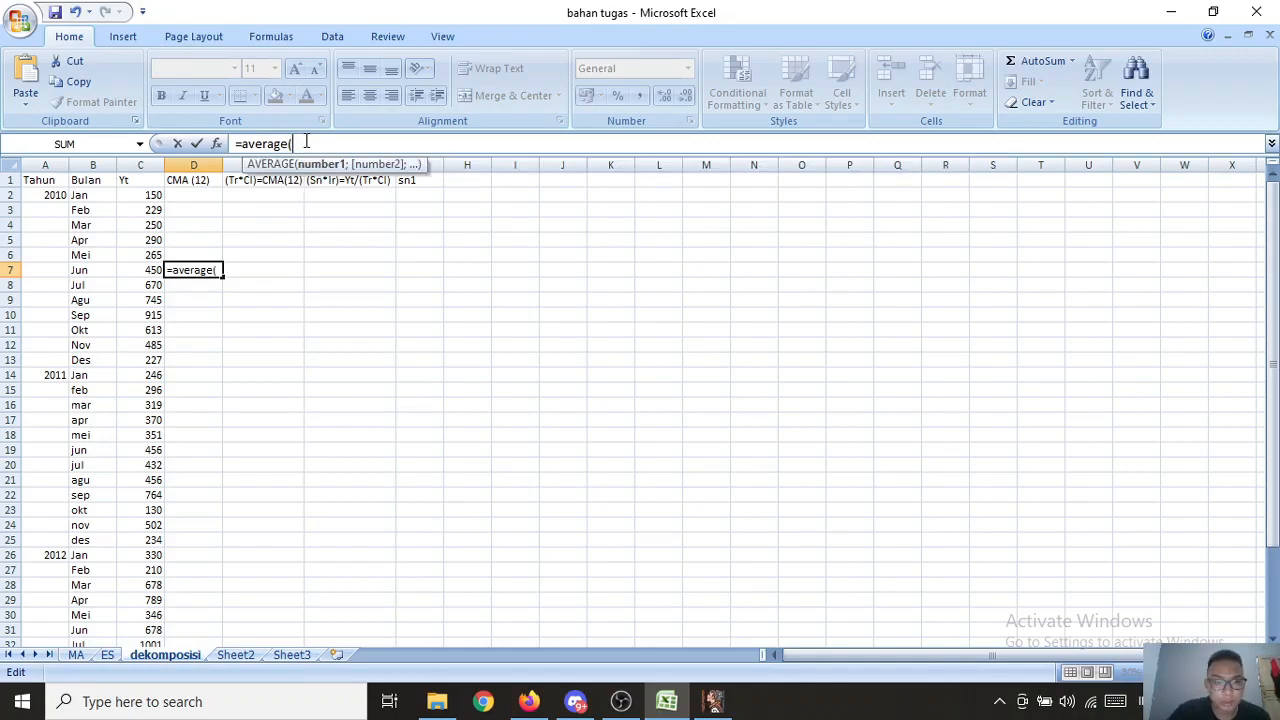
pyautogui.click(157, 197)
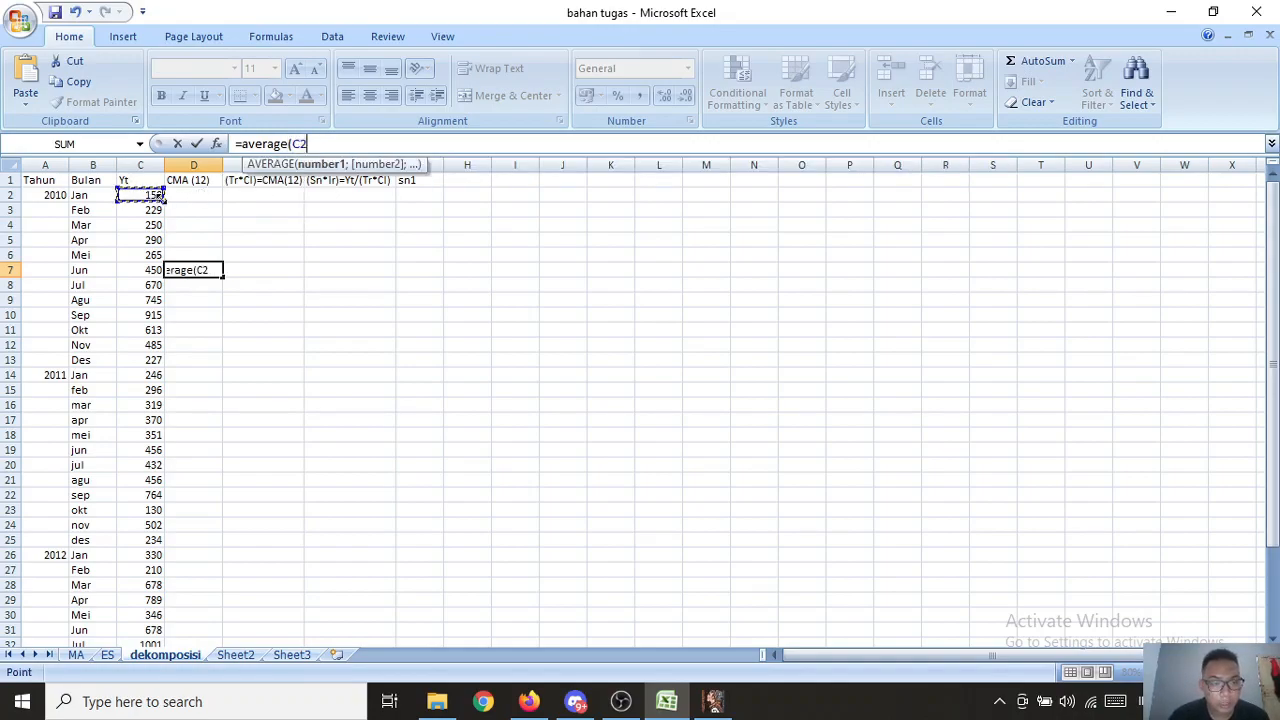
pyautogui.moveTo(160, 198); pyautogui.dragTo(172, 367)
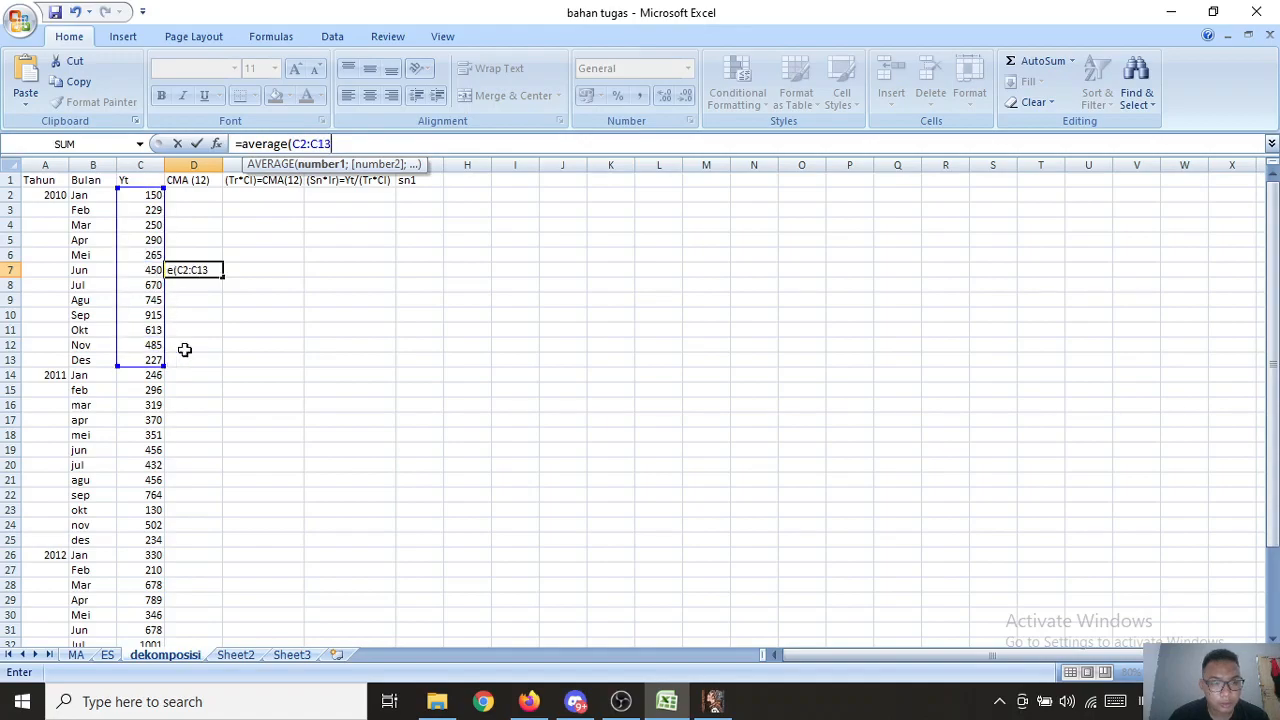
pyautogui.press('Return')
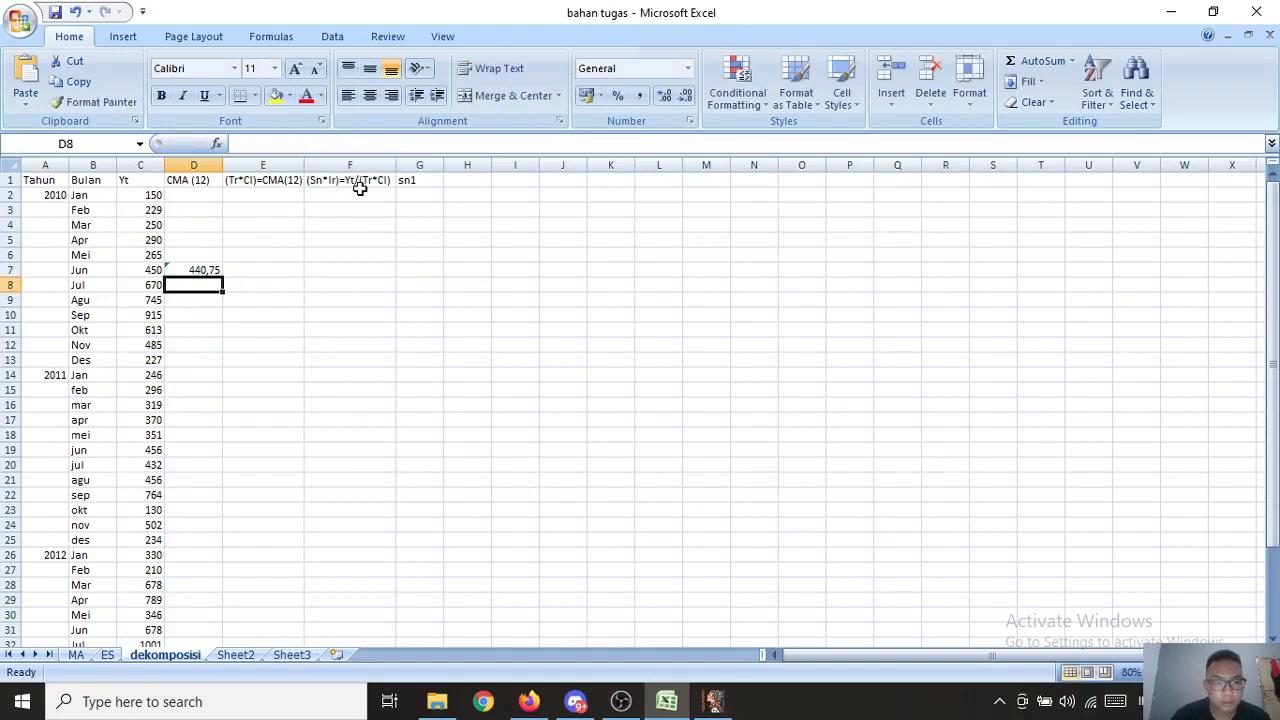
# Step: Fill the CMA (12) formula from D7 down to D31 and check the range used in the last cell
pyautogui.click(201, 268)
pyautogui.moveTo(223, 277); pyautogui.dragTo(208, 530)
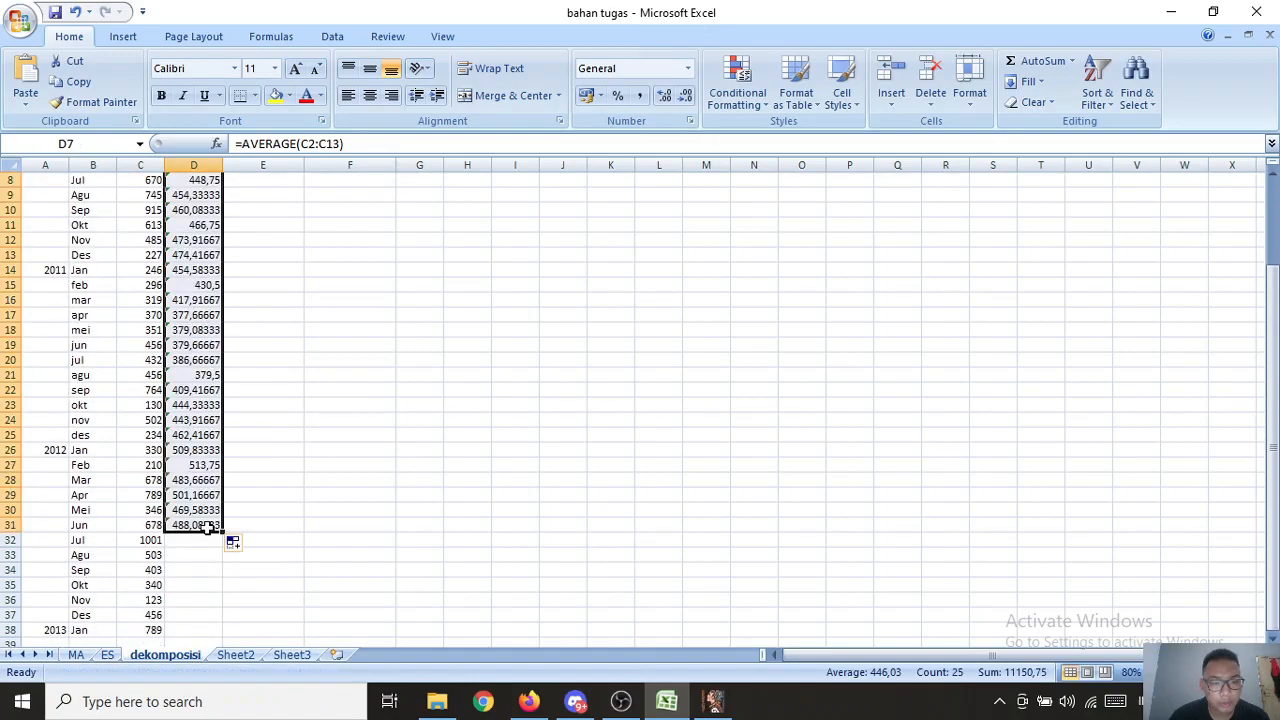
pyautogui.click(196, 525)
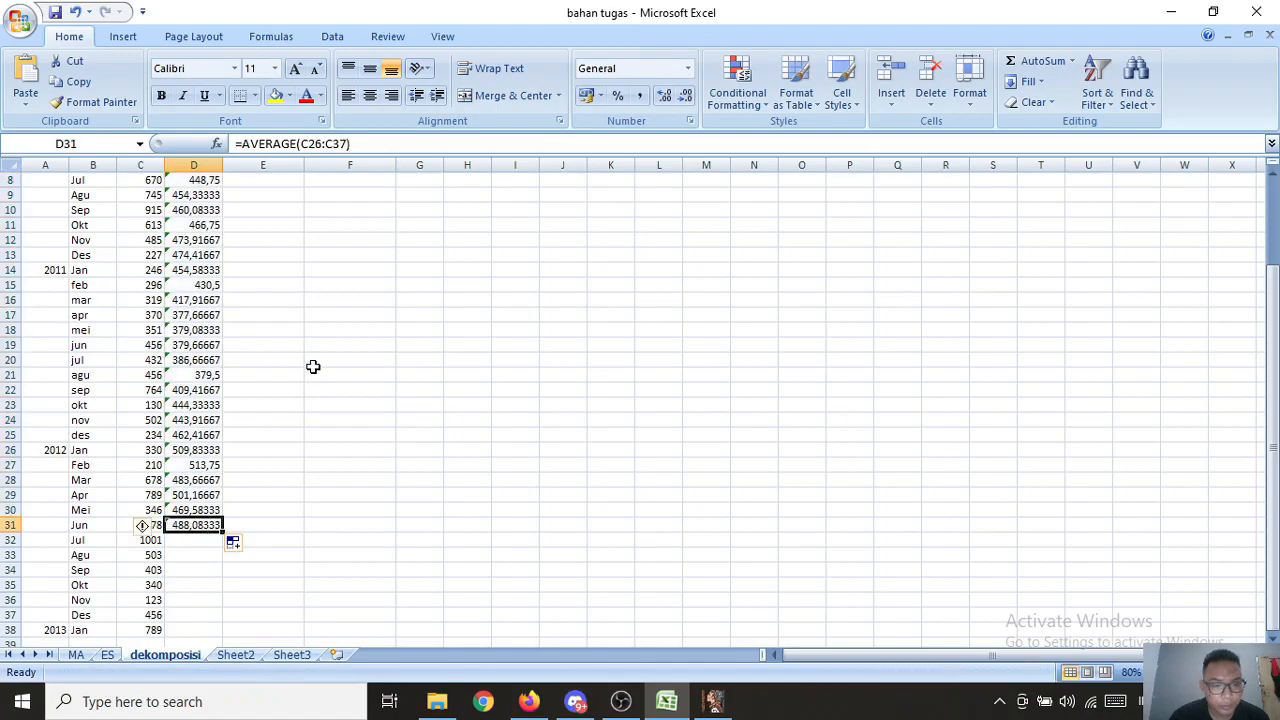
pyautogui.click(392, 143)
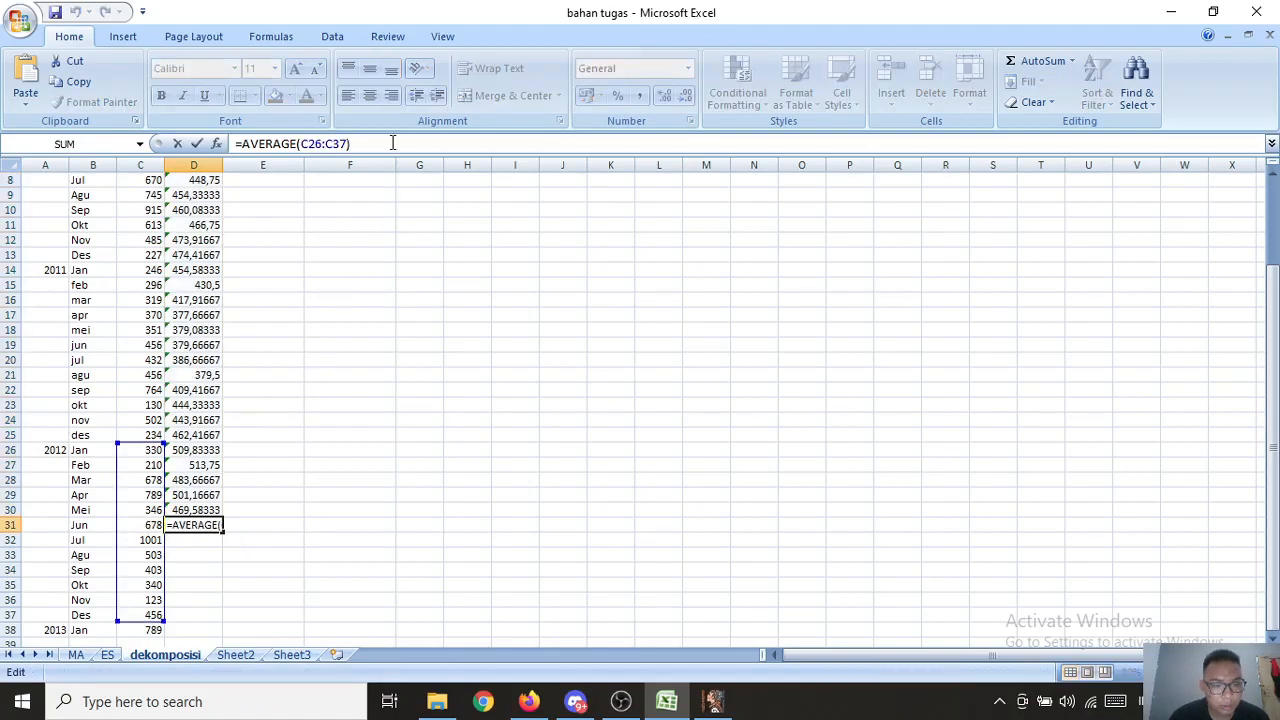
pyautogui.click(280, 478)
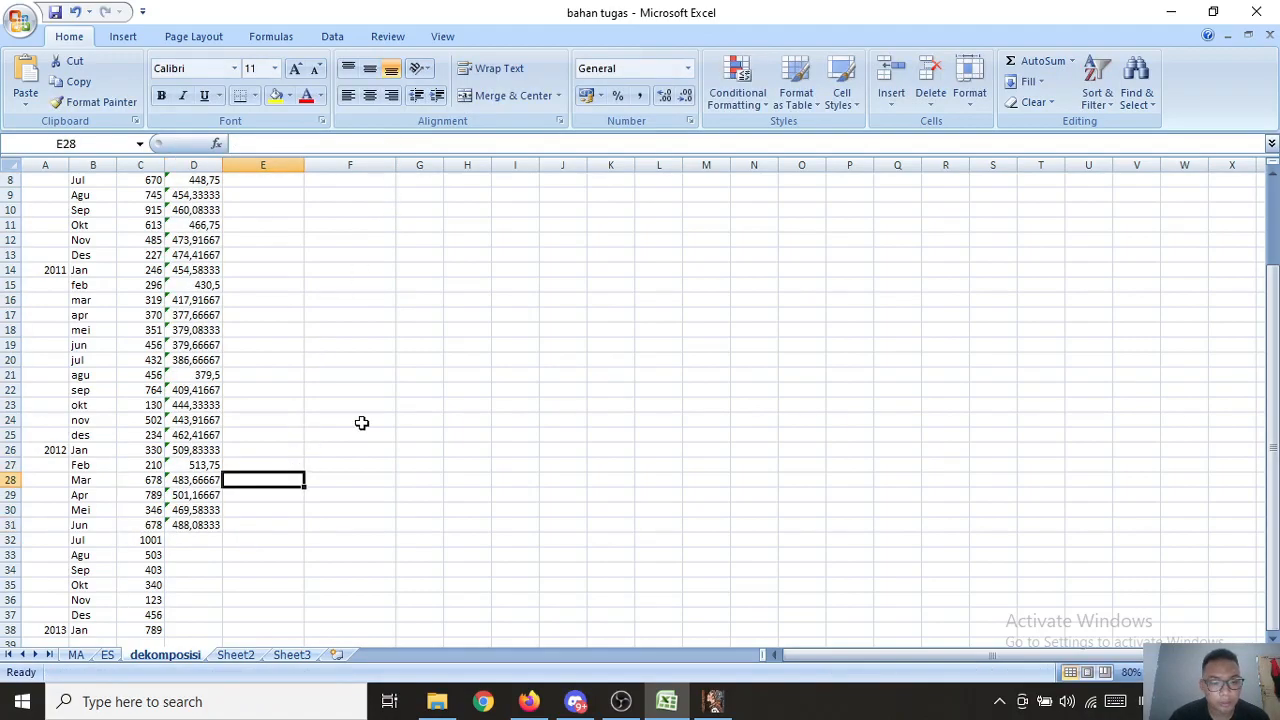
# Step: Enter an AVERAGE formula in E7 of the (Tr*Cl)=CMA(12) column that references CMA cell D8
pyautogui.moveTo(1274, 468); pyautogui.dragTo(1276, 383)
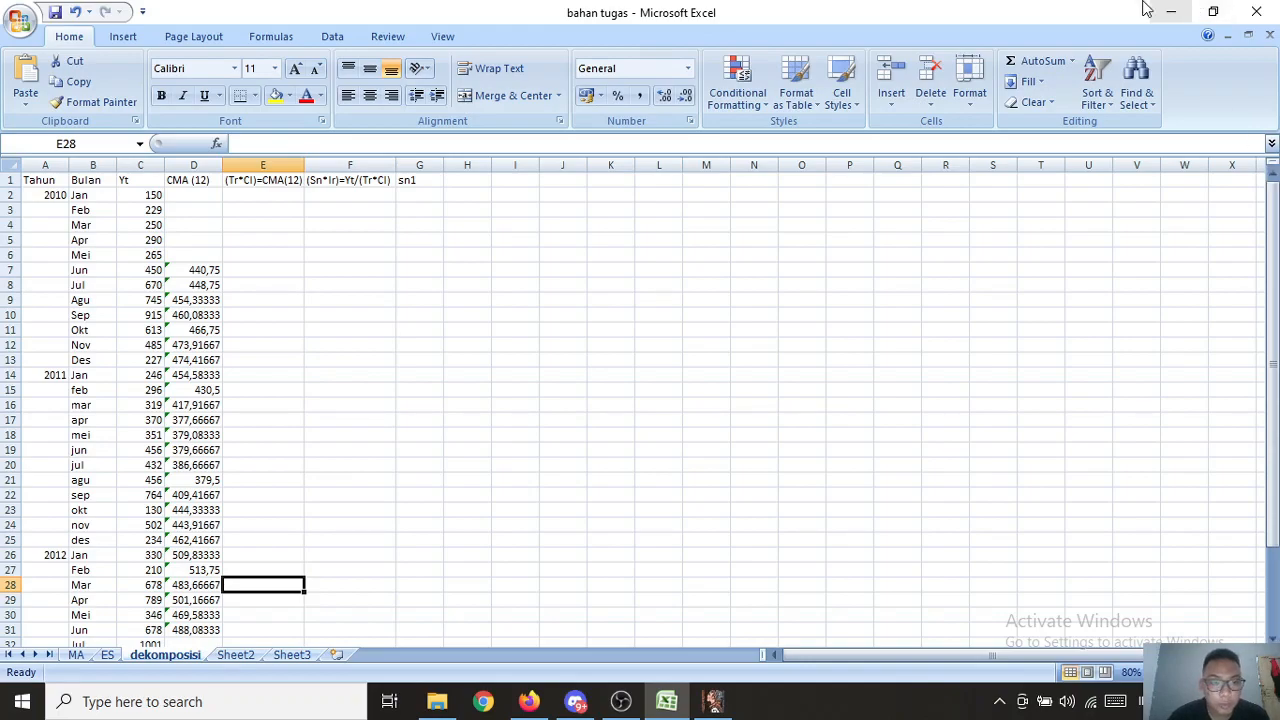
pyautogui.click(264, 271)
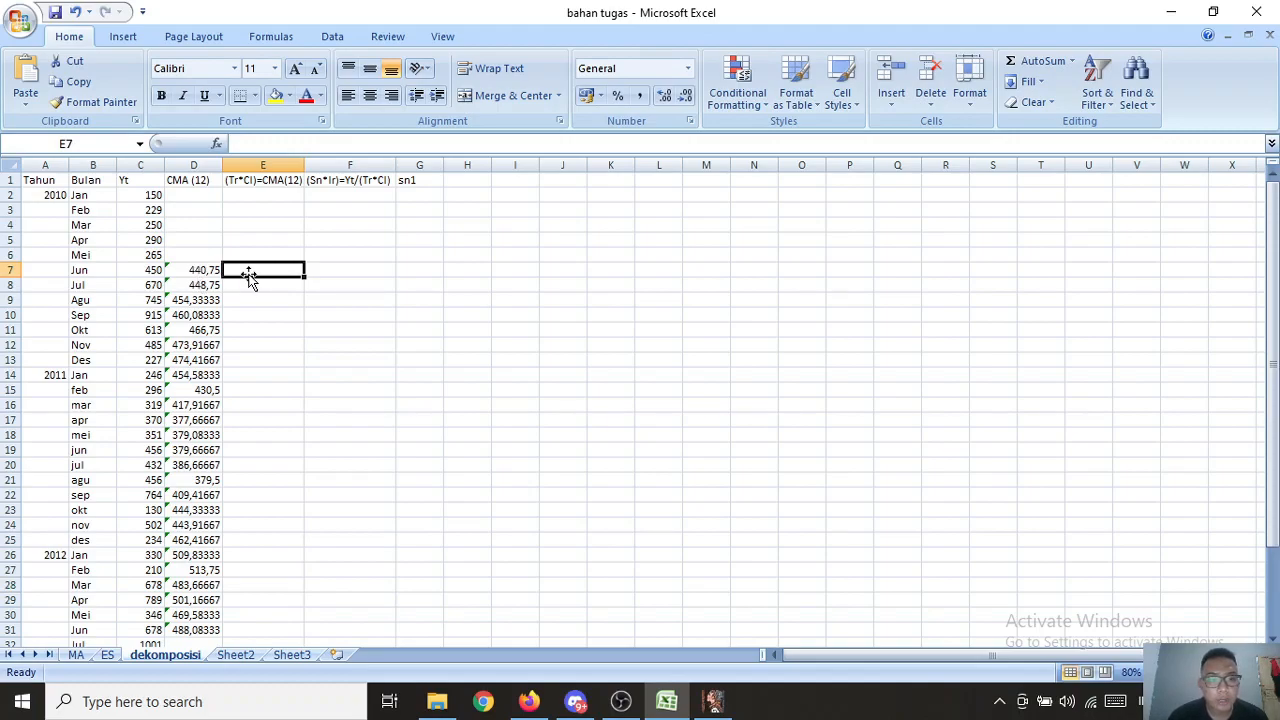
pyautogui.write('=')
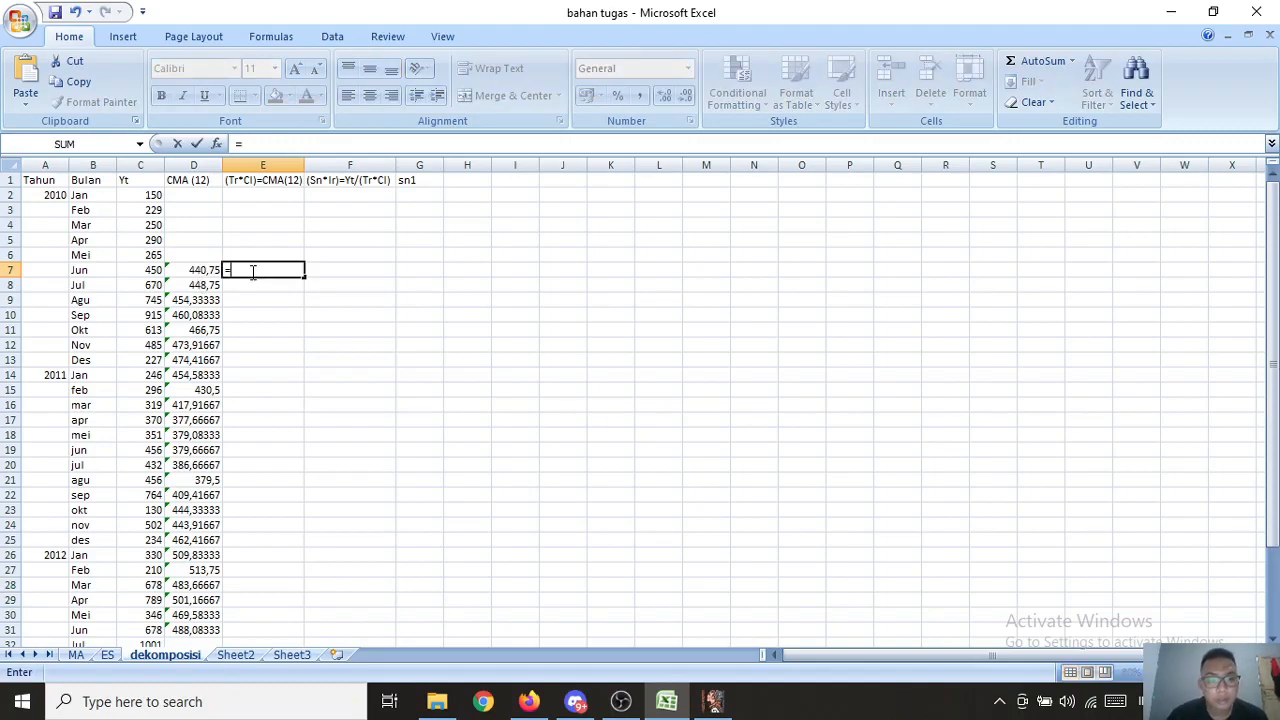
pyautogui.write('av')
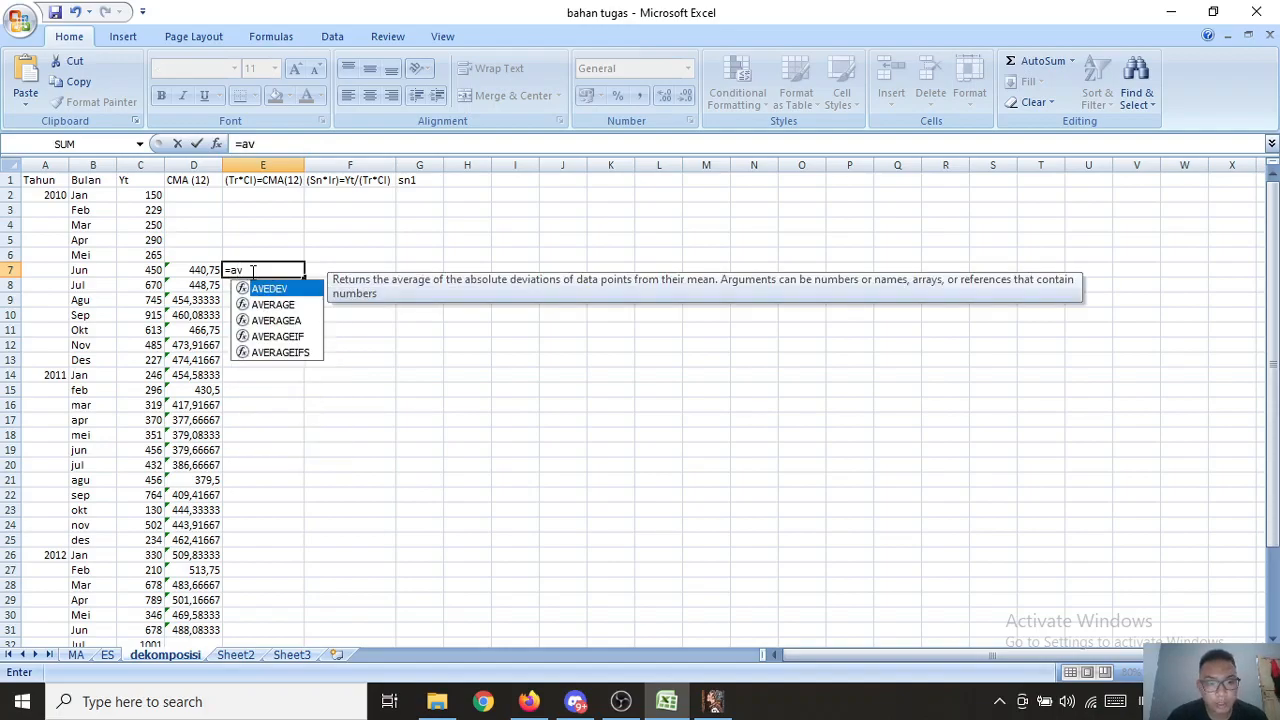
pyautogui.write('era')
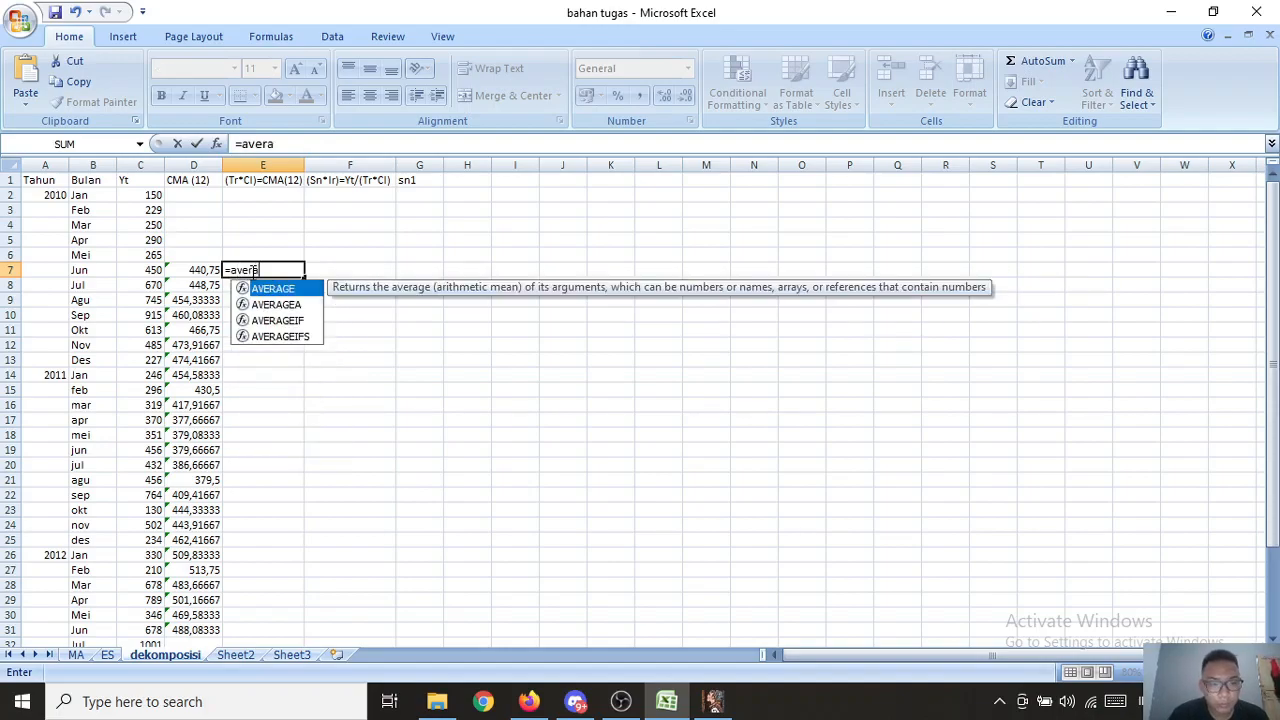
pyautogui.write('ge(')
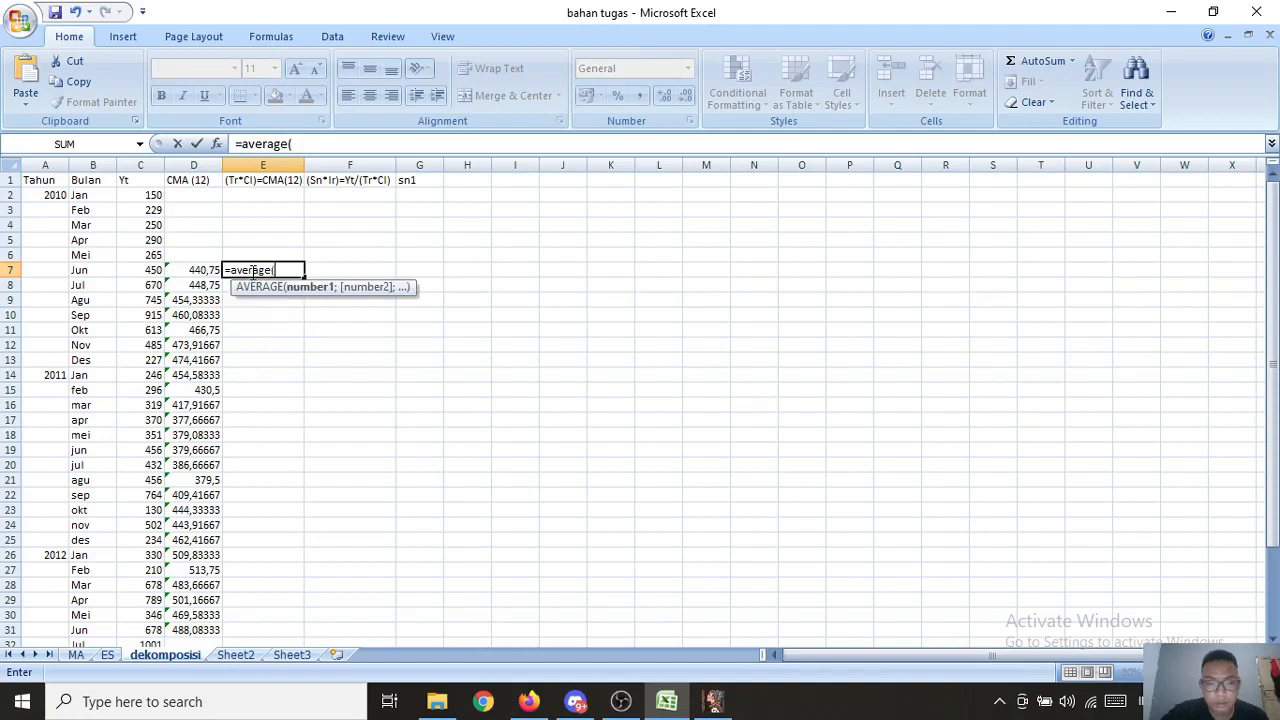
pyautogui.click(201, 270)
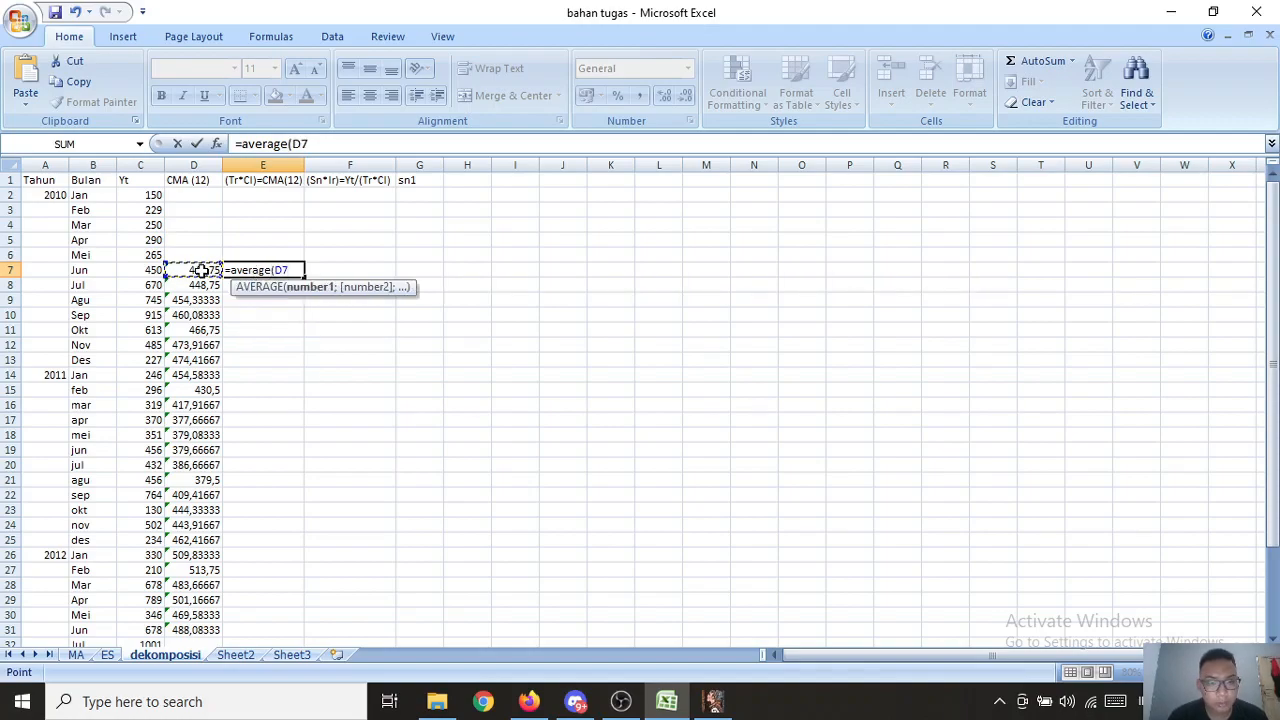
pyautogui.click(202, 287)
pyautogui.click(207, 268)
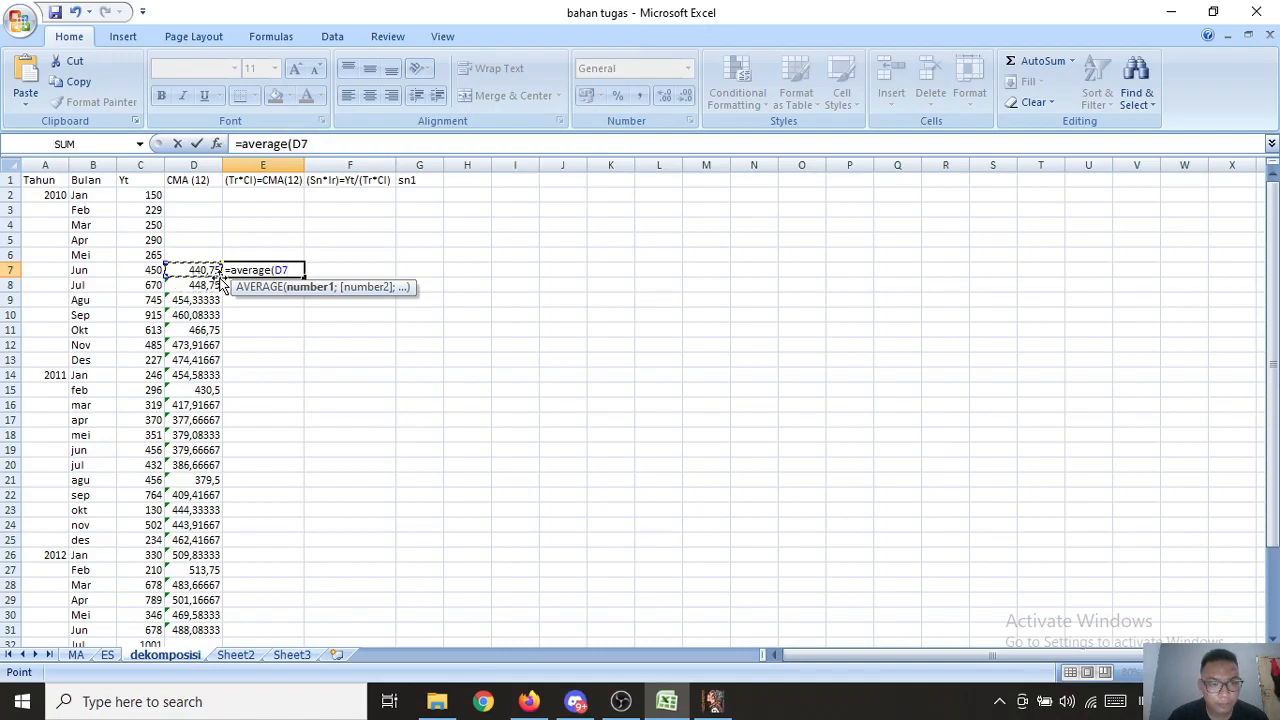
pyautogui.moveTo(220, 277)
pyautogui.mouseDown()
pyautogui.moveTo(219, 290)
pyautogui.moveTo(217, 271)
pyautogui.mouseUp()
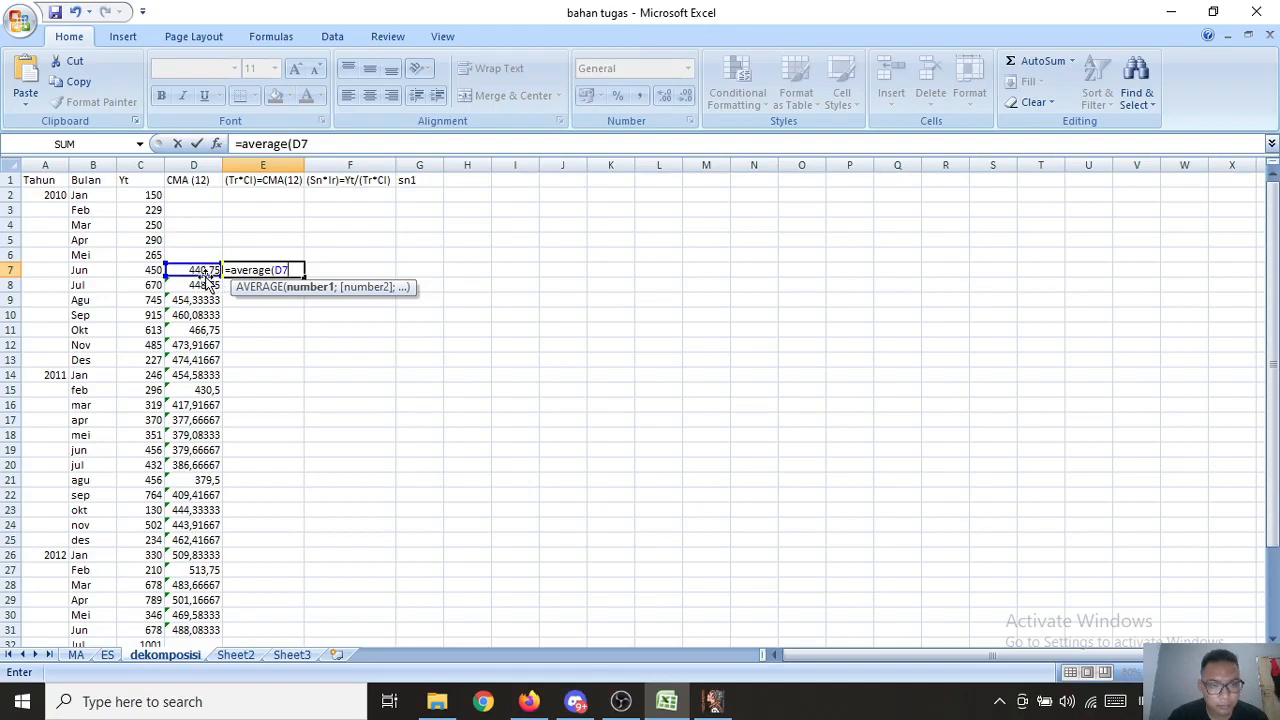
pyautogui.moveTo(166, 273); pyautogui.dragTo(170, 287)
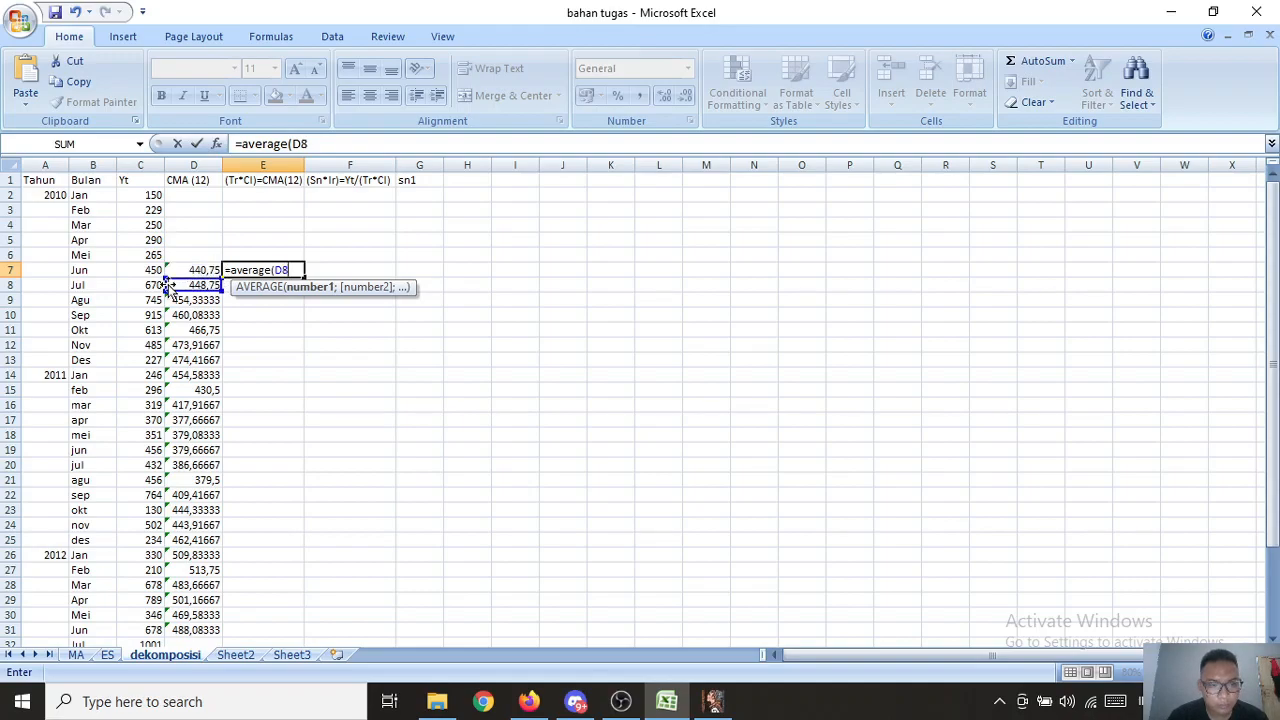
pyautogui.press('Return')
# Step: Extend the AVERAGE formula in E7 to cover both CMA (12) values in D7 and D8
pyautogui.click(180, 269)
pyautogui.click(281, 269)
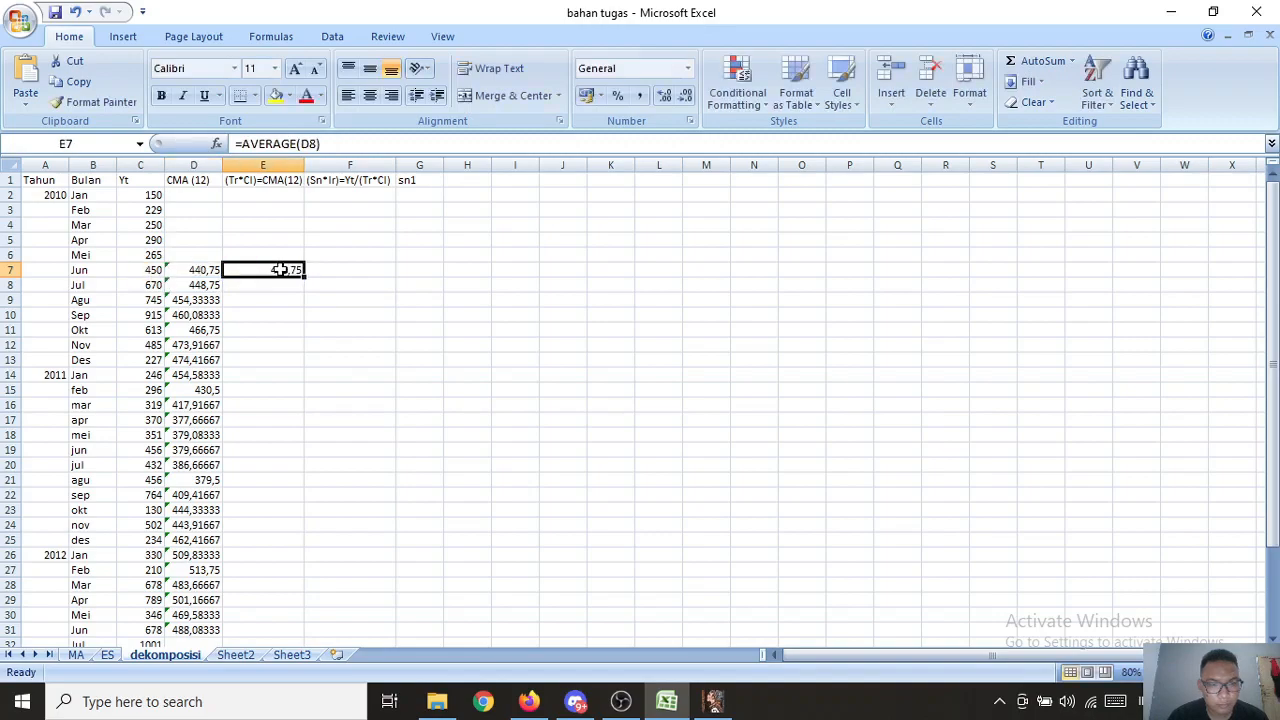
pyautogui.click(327, 144)
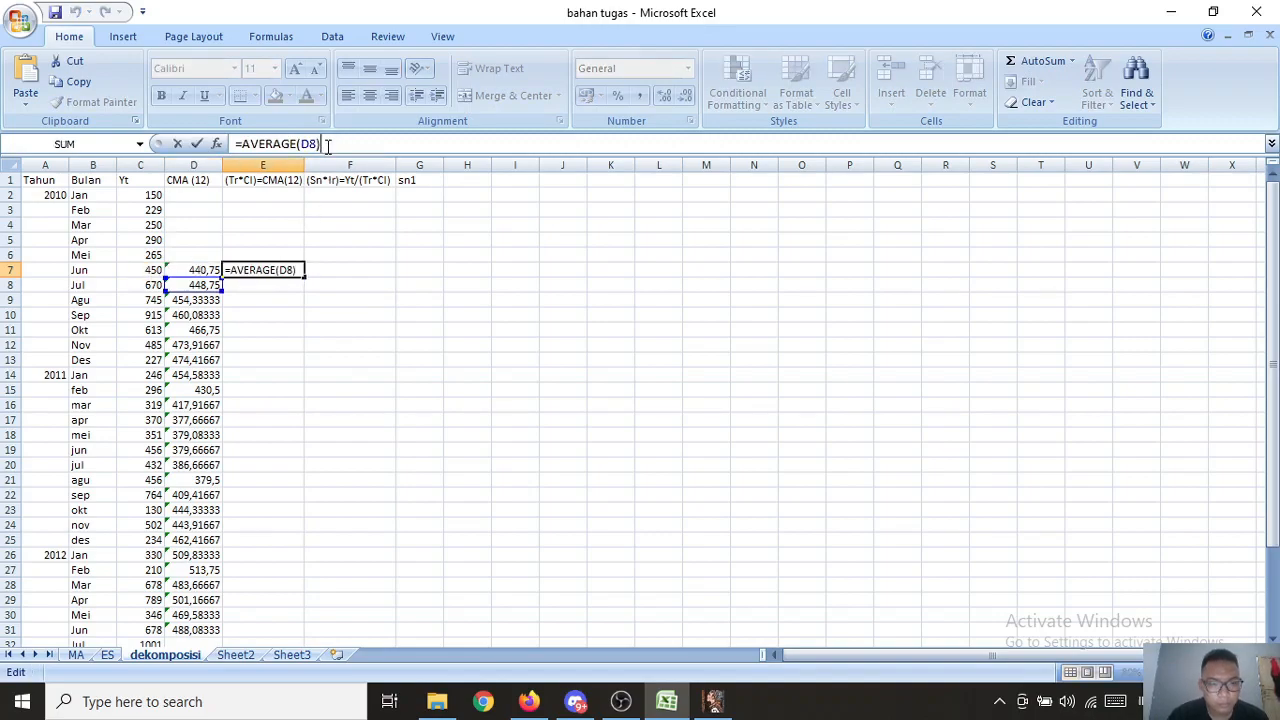
pyautogui.press('BackSpace')
pyautogui.write(':')
pyautogui.click(200, 270)
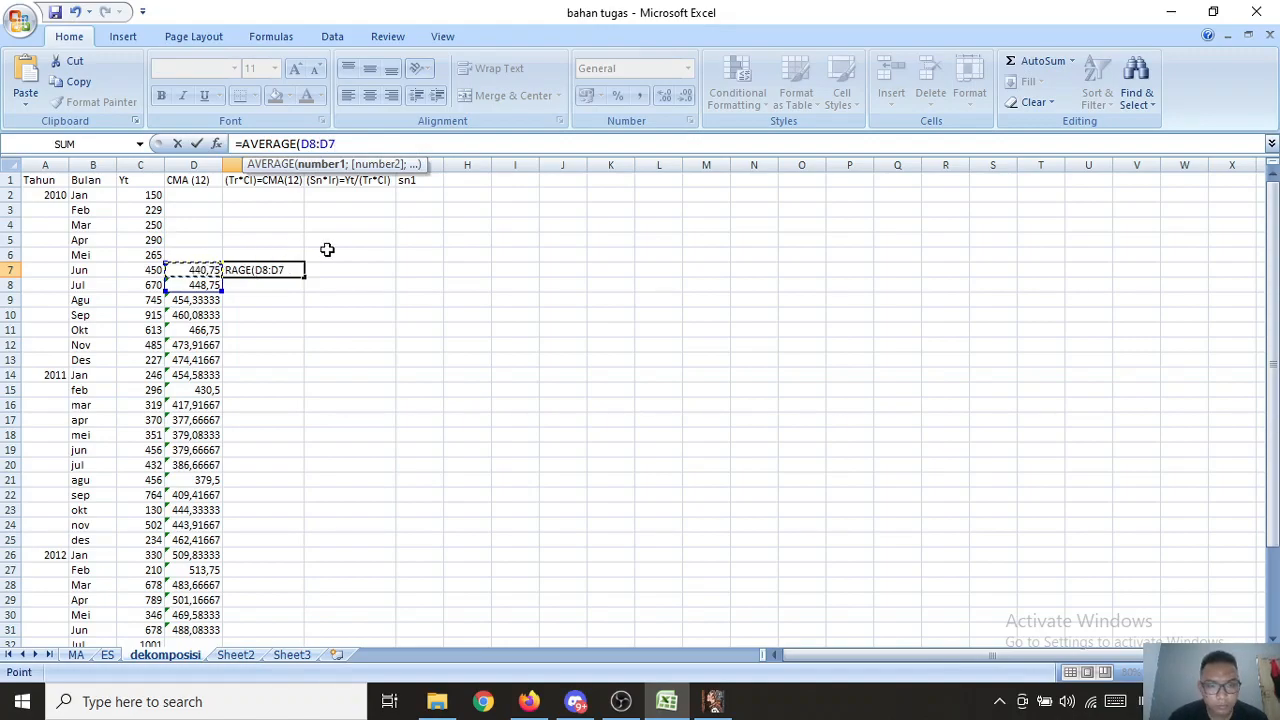
pyautogui.write(')')
pyautogui.press('Return')
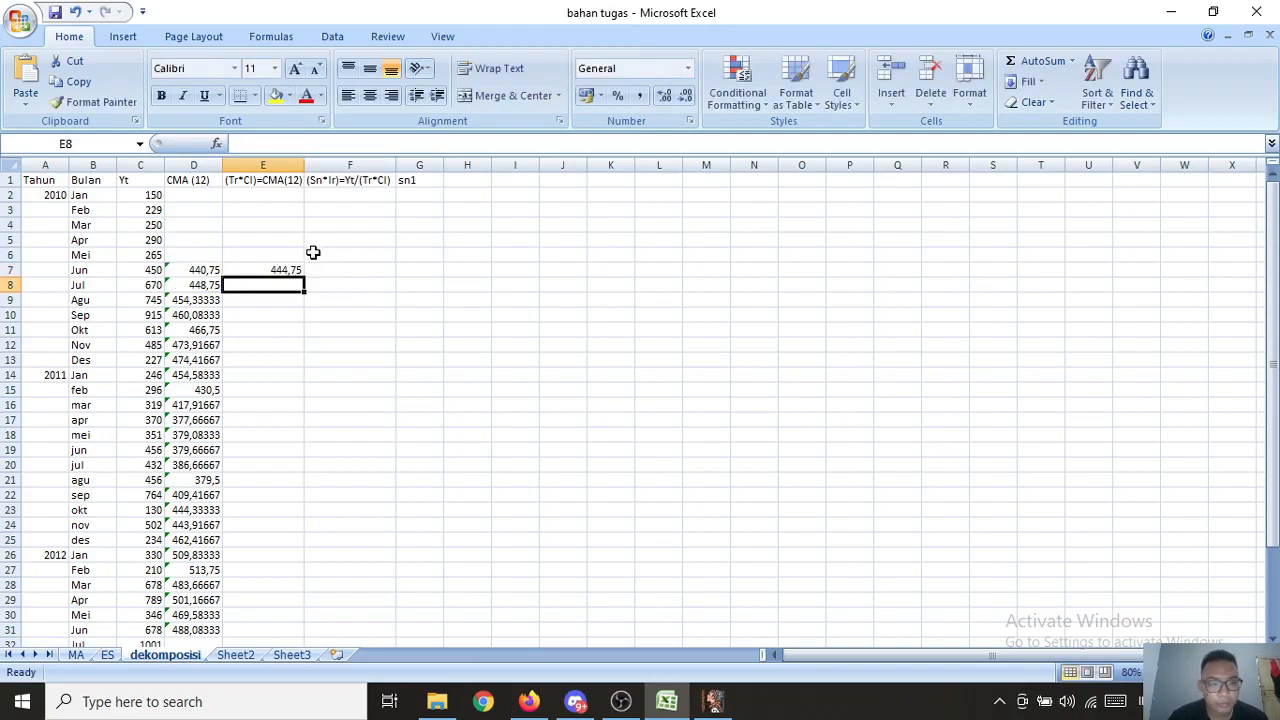
# Step: Try filling the E7 formula down the (Tr*Cl)=CMA(12) column, and undo both the fill and the formula entry
pyautogui.click(286, 268)
pyautogui.moveTo(303, 279); pyautogui.dragTo(318, 559)
pyautogui.hotkey('ctrl', 'z')
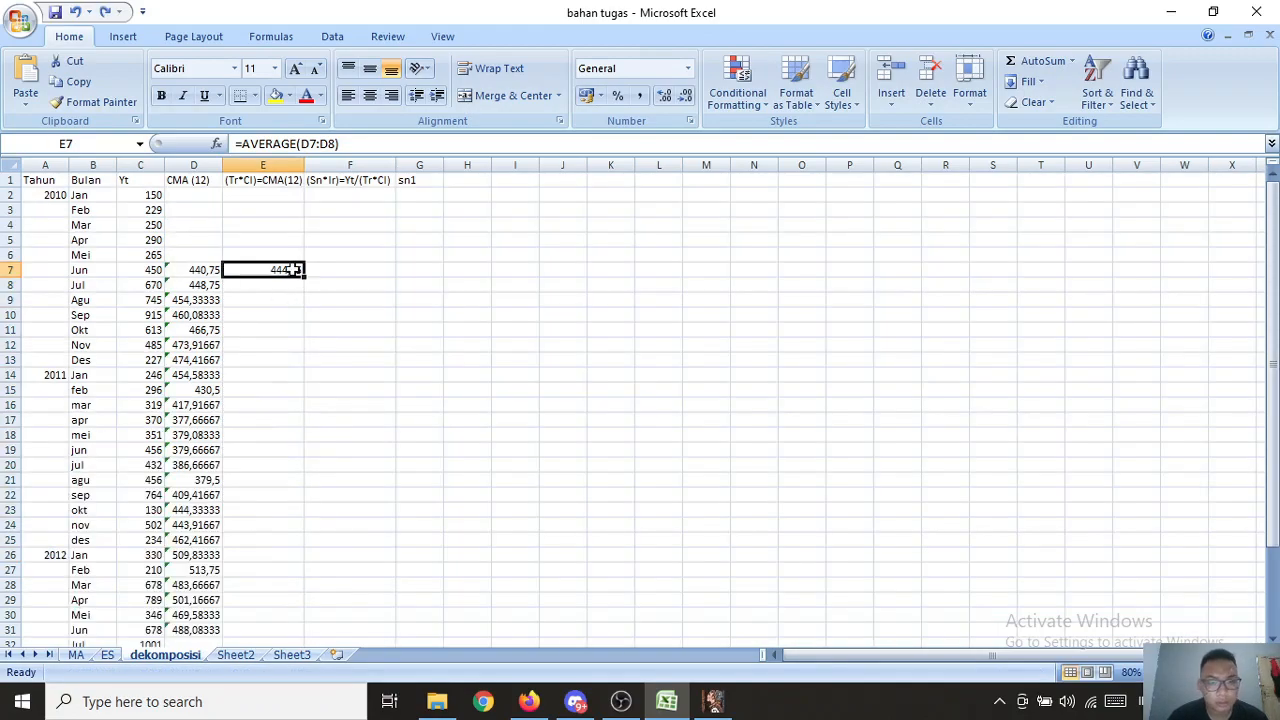
pyautogui.hotkey('ctrl', 'z')
# Step: Start an AVERAGE formula in cell E8 of the (Tr*Cl)=CMA(12) column
pyautogui.click(271, 286)
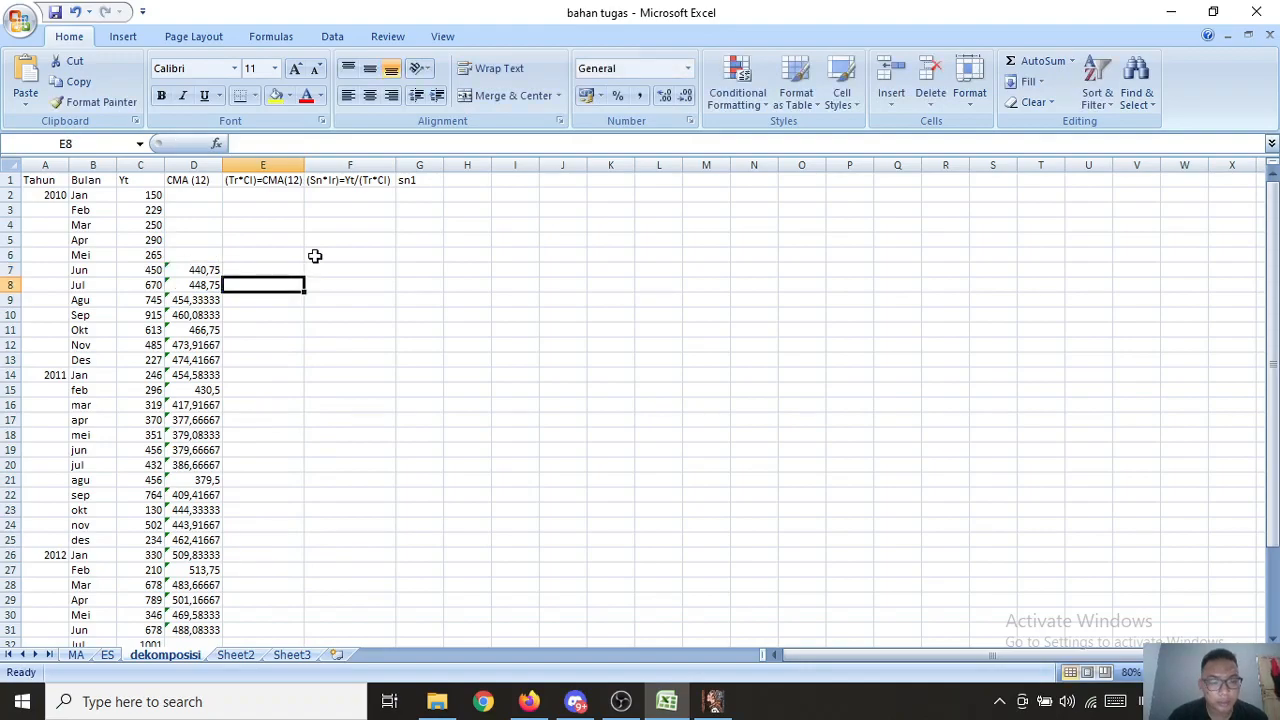
pyautogui.write('=')
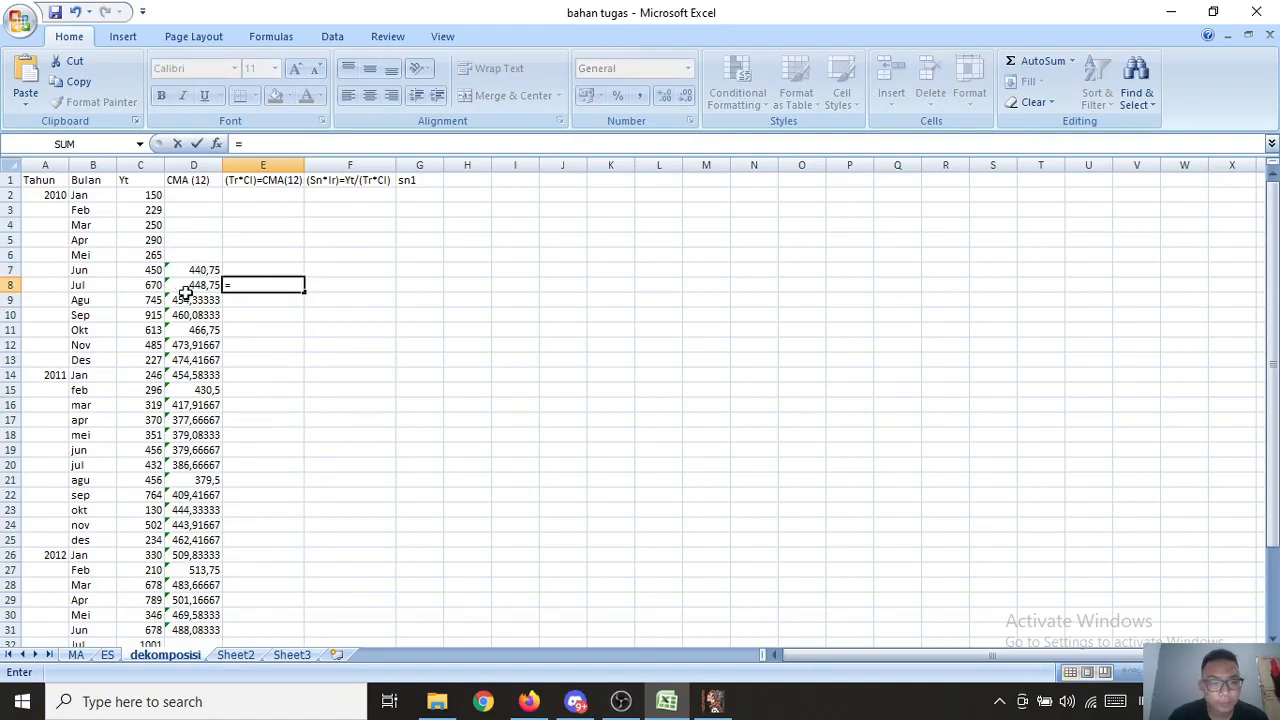
pyautogui.write('av')
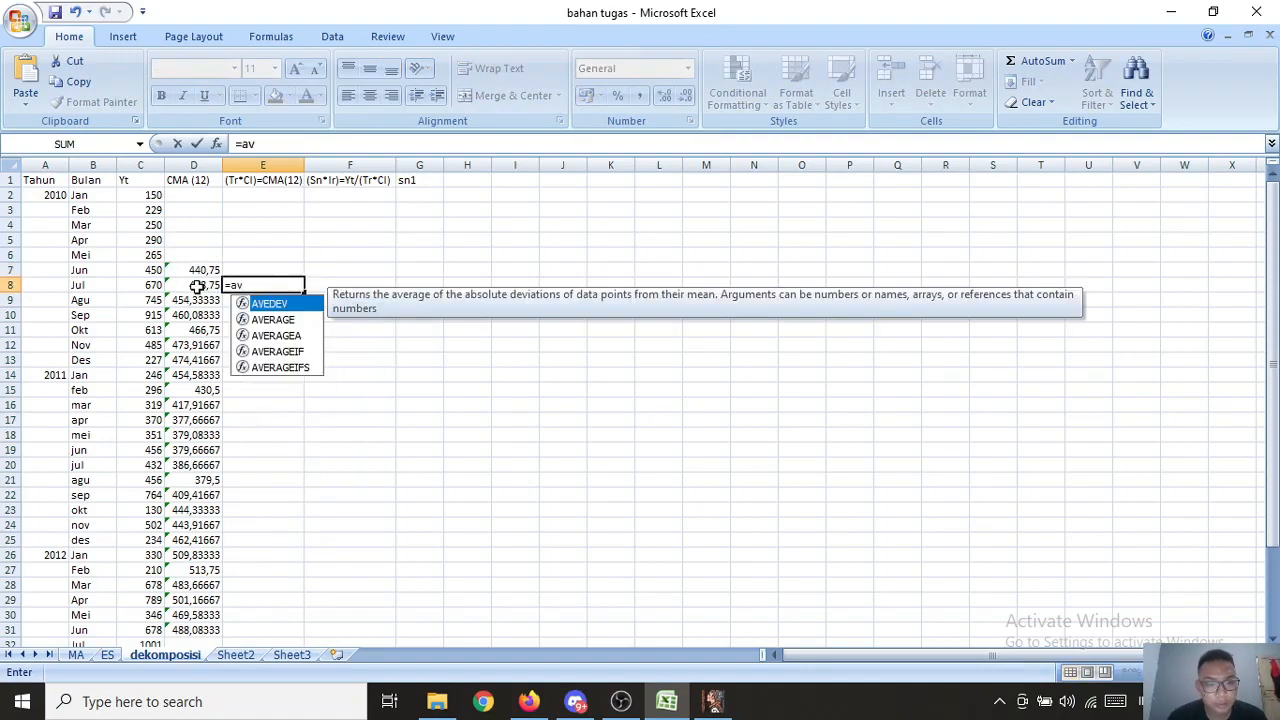
# Step: Complete the formula in E8 that averages the CMA (12) values D7:D8
pyautogui.write('erag')
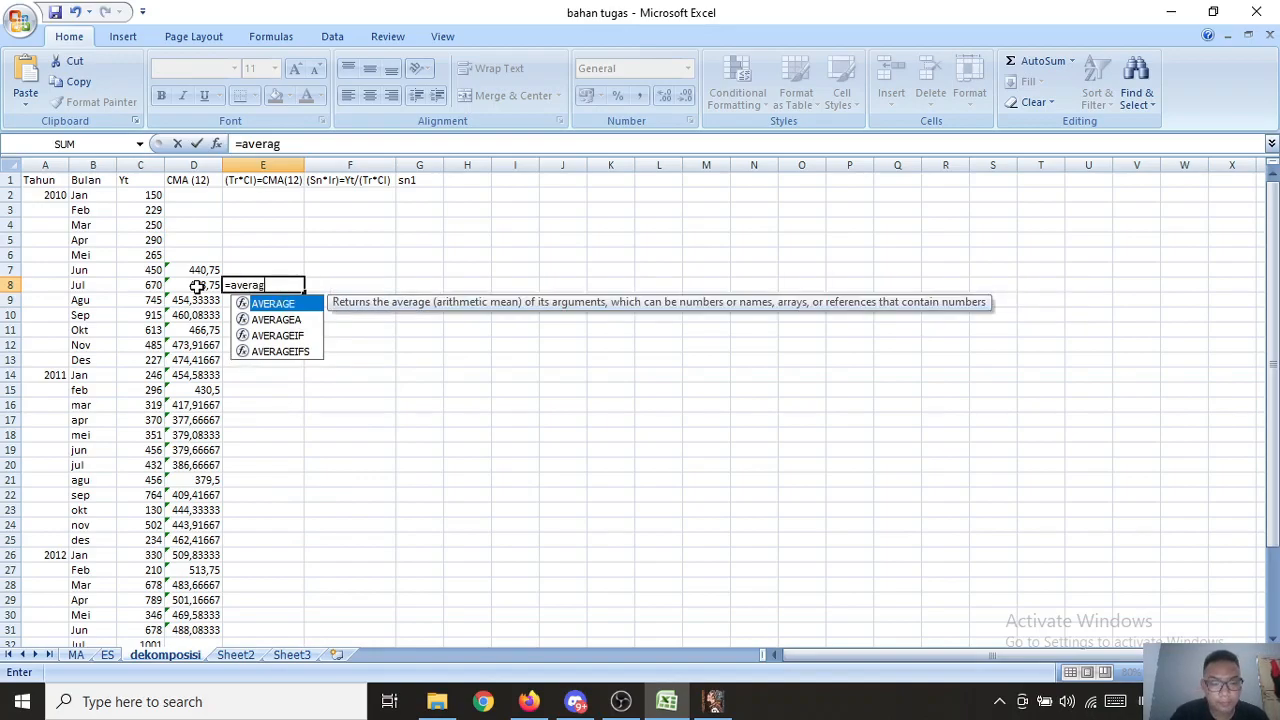
pyautogui.write('e(')
pyautogui.click(212, 270)
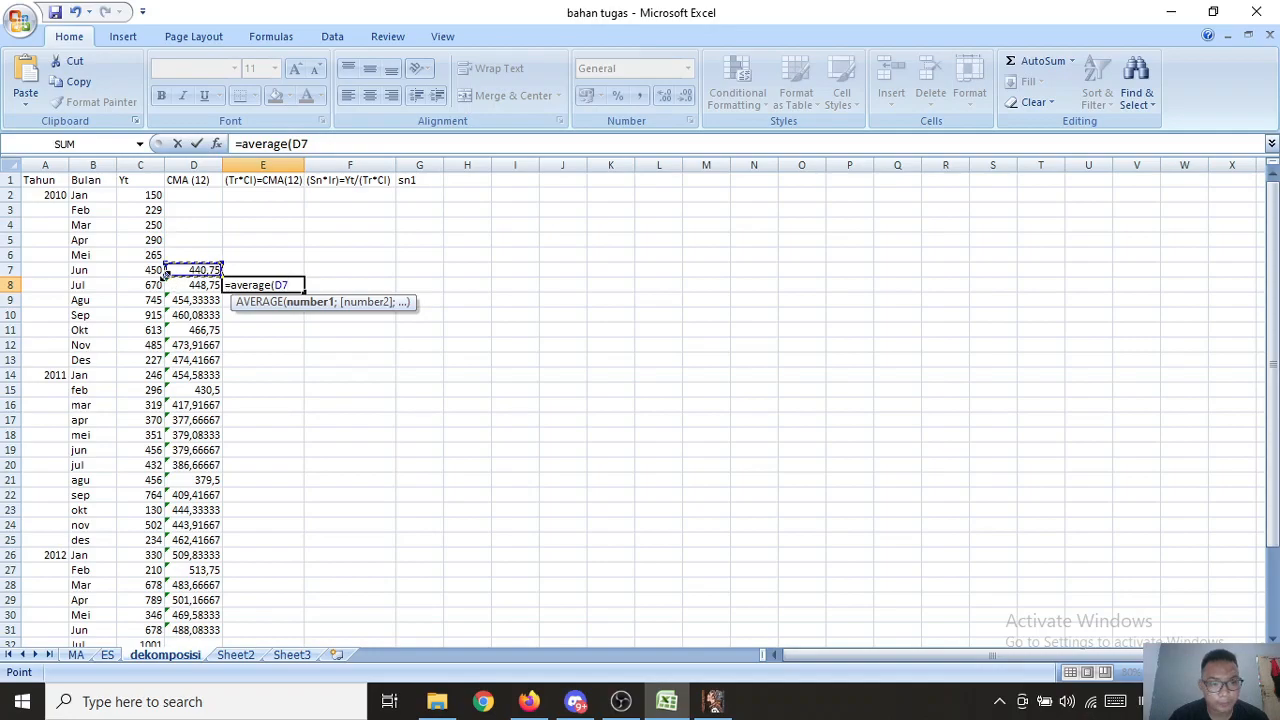
pyautogui.moveTo(168, 277); pyautogui.dragTo(165, 290)
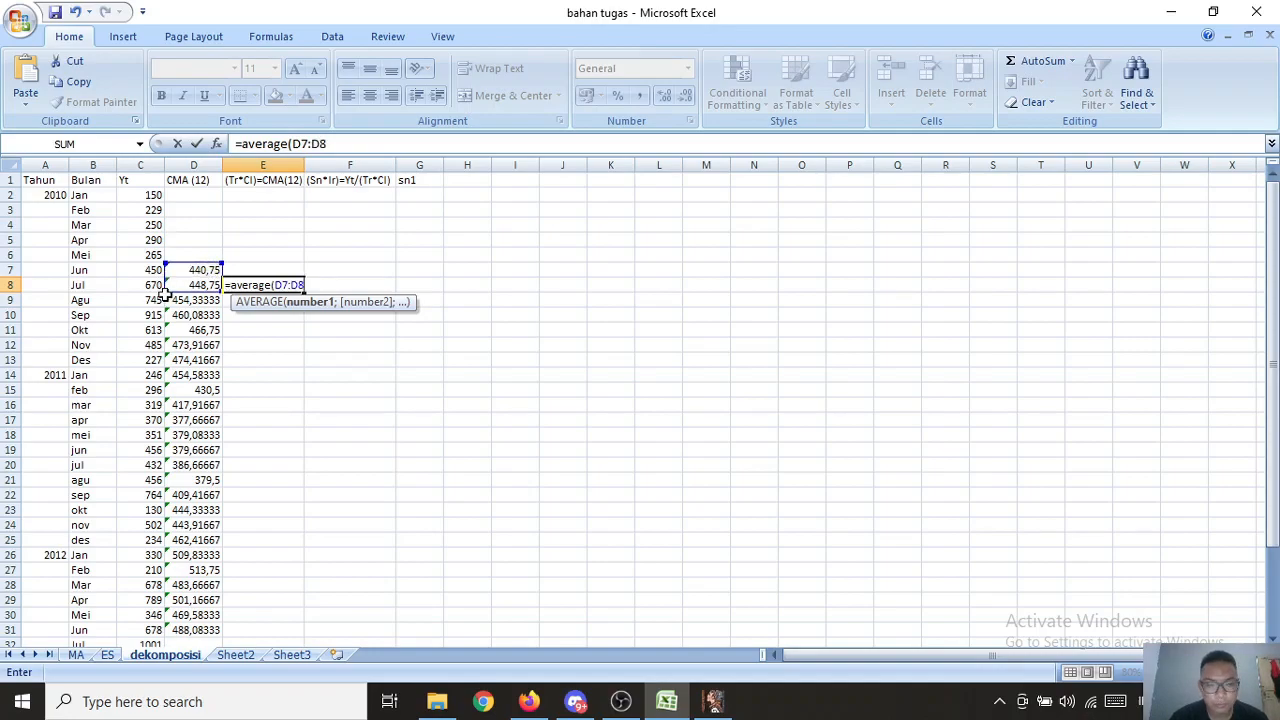
pyautogui.write(')')
pyautogui.press('Return')
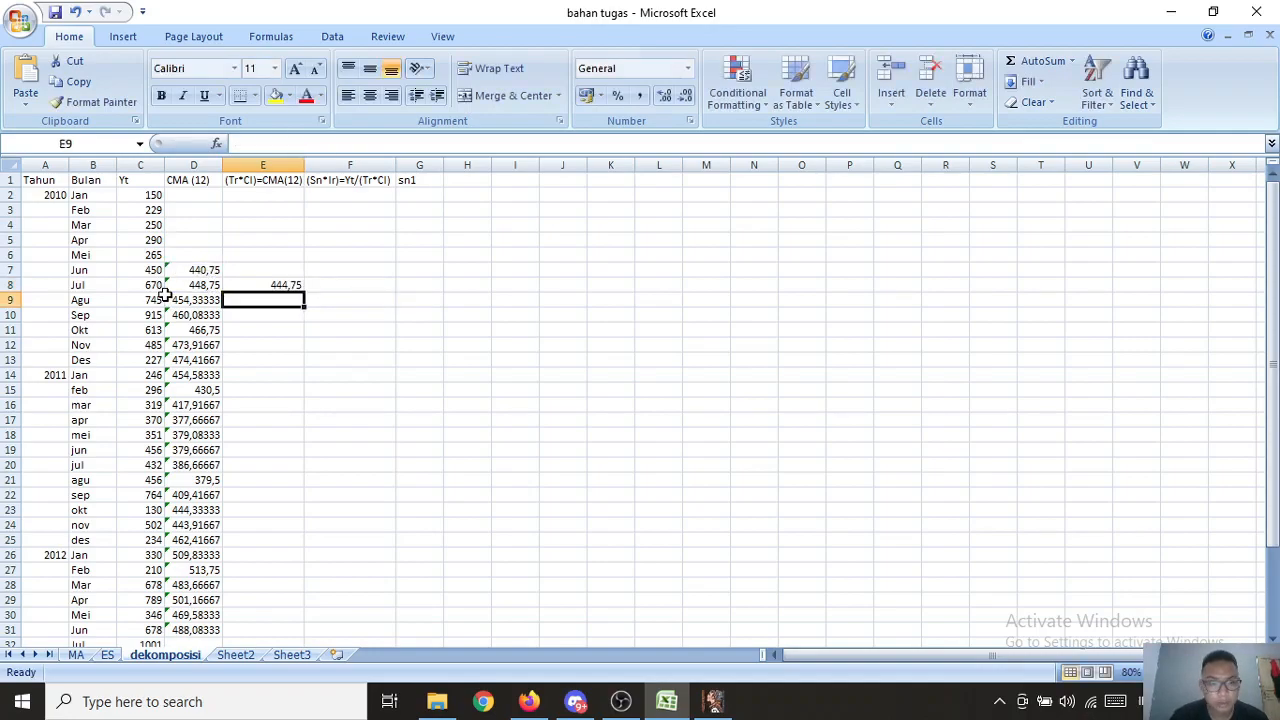
# Step: Fill the averaging formula from E8 down the (Tr*Cl)=CMA(12) column to E31
pyautogui.click(285, 285)
pyautogui.moveTo(303, 291); pyautogui.dragTo(287, 530)
pyautogui.moveTo(1274, 420); pyautogui.dragTo(1274, 375)
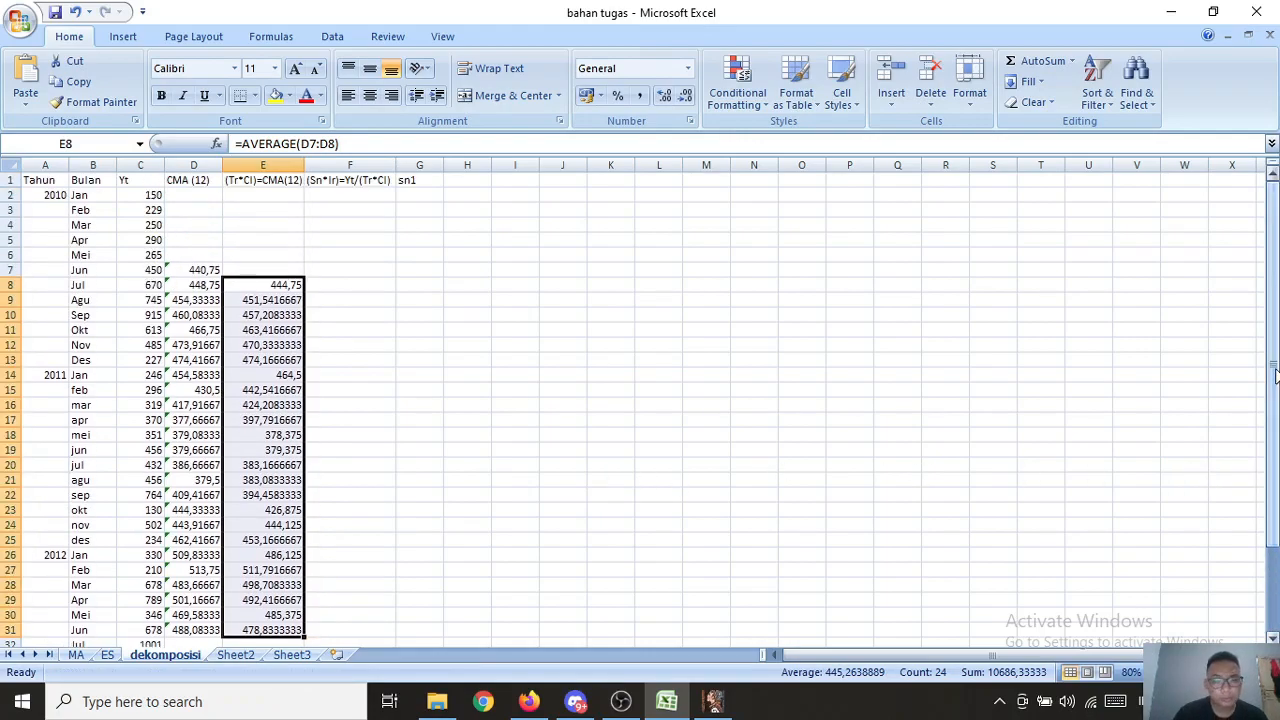
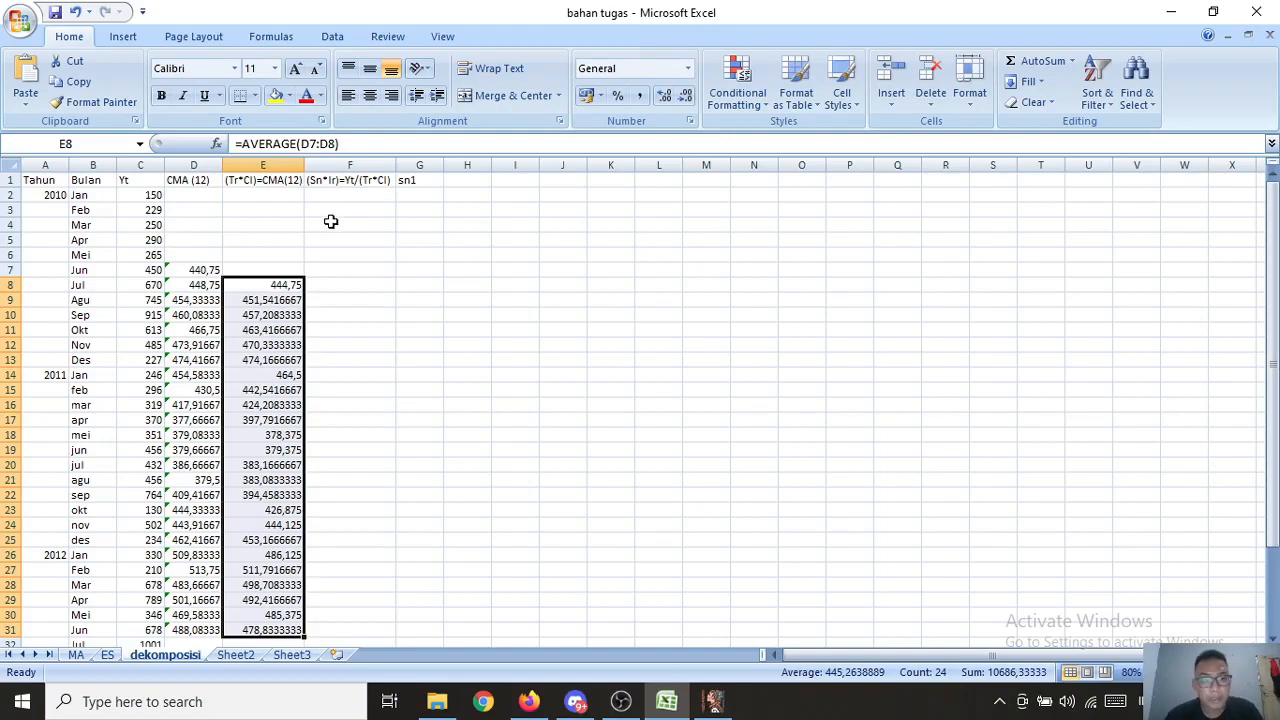
# Step: Enter the formula =C8/E8 in F8, dividing July 2010's Yt by its centred moving average
pyautogui.click(349, 200)
pyautogui.click(333, 284)
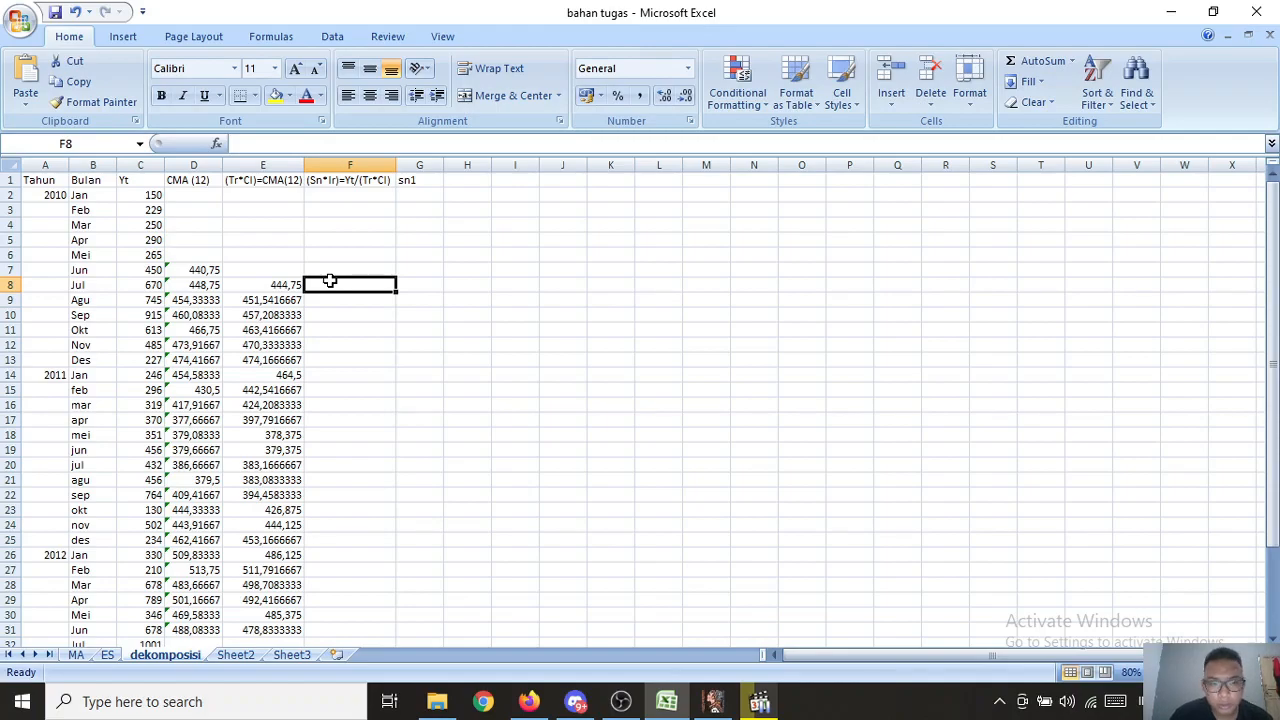
pyautogui.write('=')
pyautogui.click(150, 287)
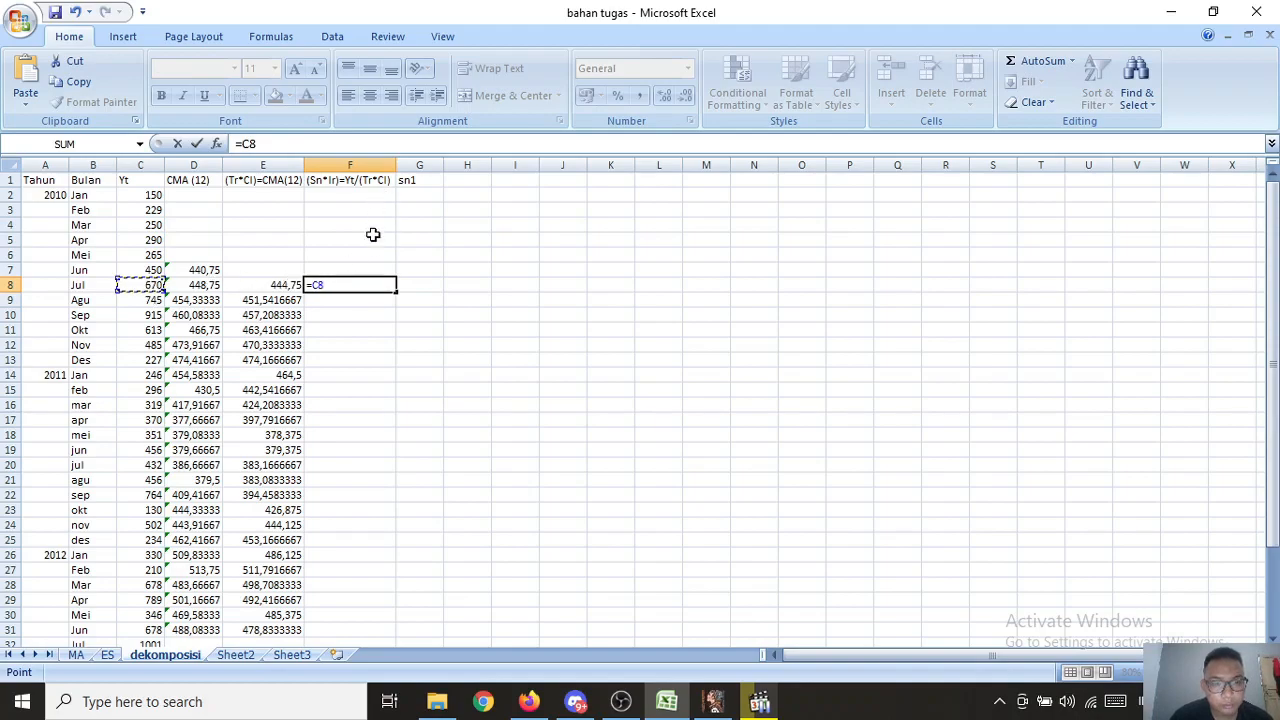
pyautogui.write('/')
pyautogui.click(285, 285)
pyautogui.press('Return')
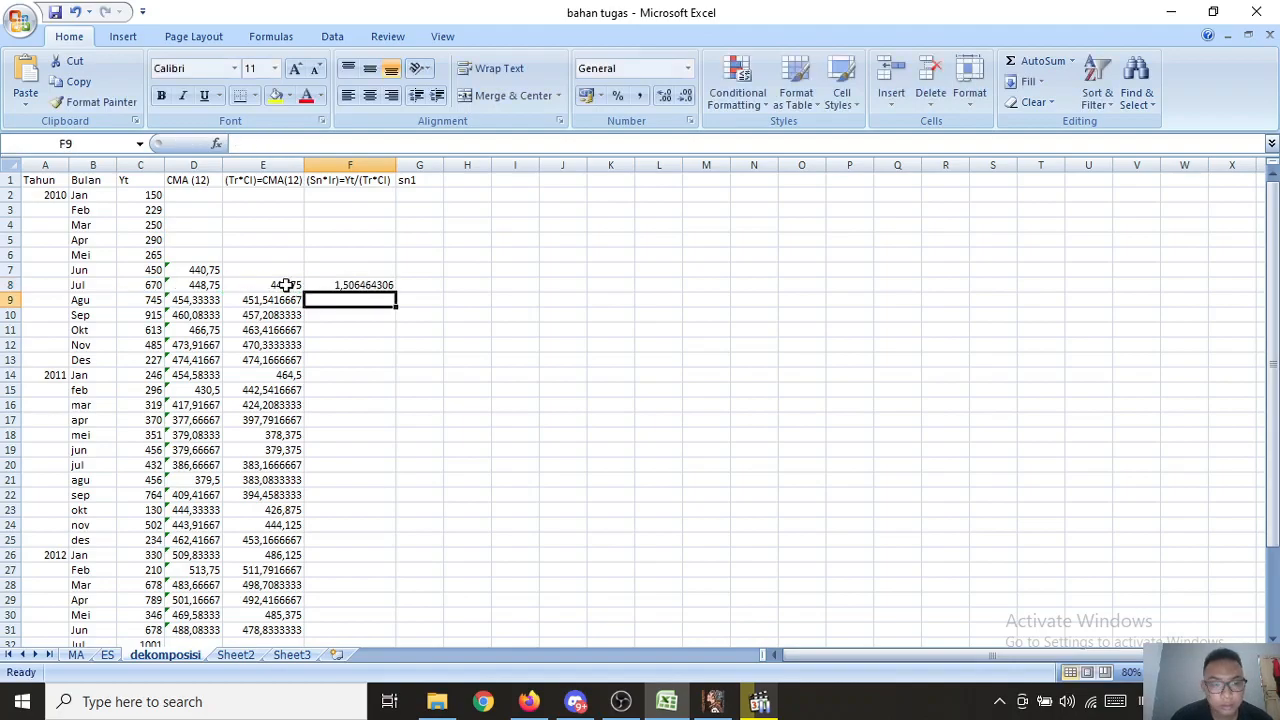
# Step: Fill the ratio formula from F8 down the (Sn*Ir)=Yt/(Tr*Cl) column to F31
pyautogui.click(375, 285)
pyautogui.moveTo(396, 292); pyautogui.dragTo(398, 563)
pyautogui.click(562, 494)
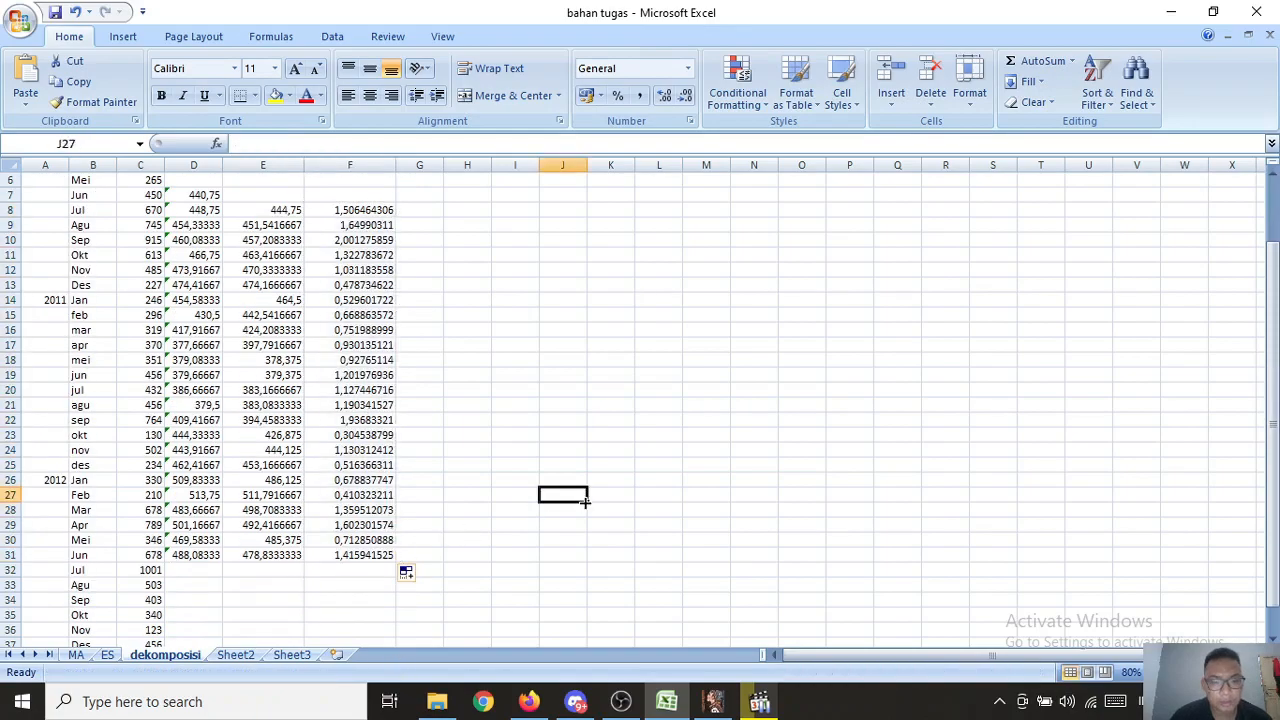
pyautogui.scroll(2, 450, 420)
# Step: Copy the 2011 ratios F14:F25 and paste them as values only into the sn1 column starting at G2
pyautogui.click(350, 375)
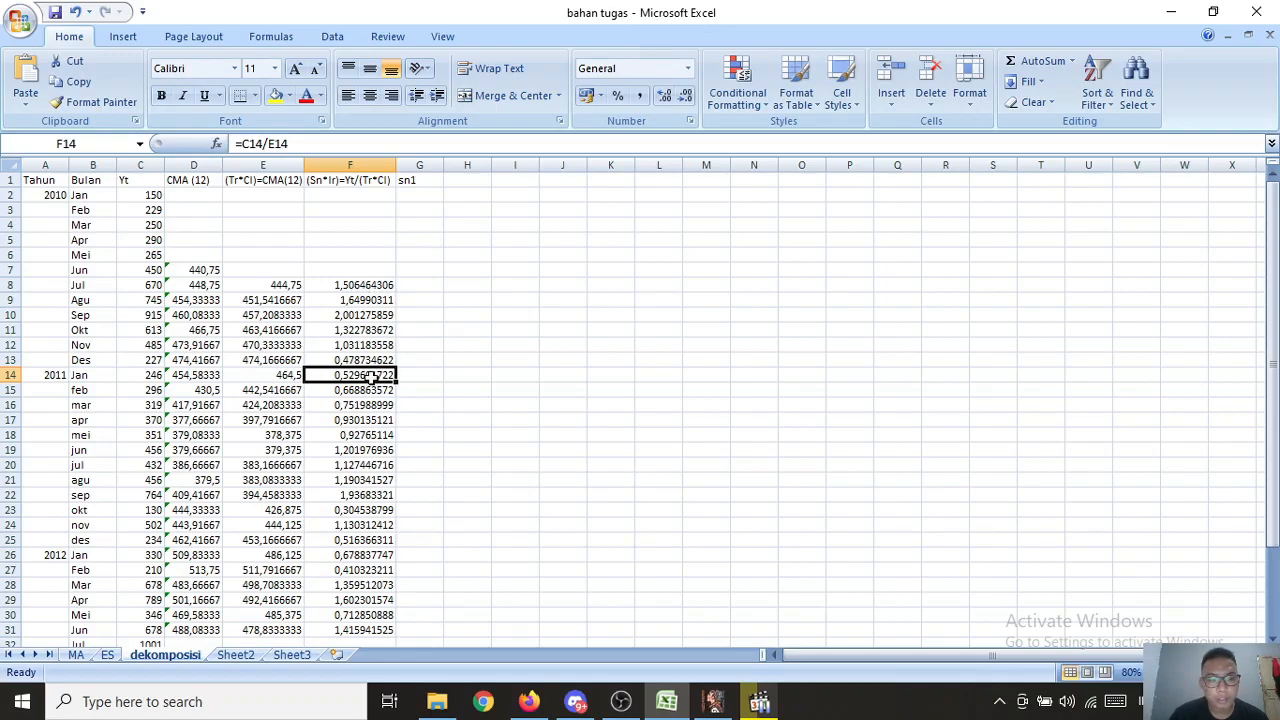
pyautogui.moveTo(372, 375); pyautogui.dragTo(372, 540)
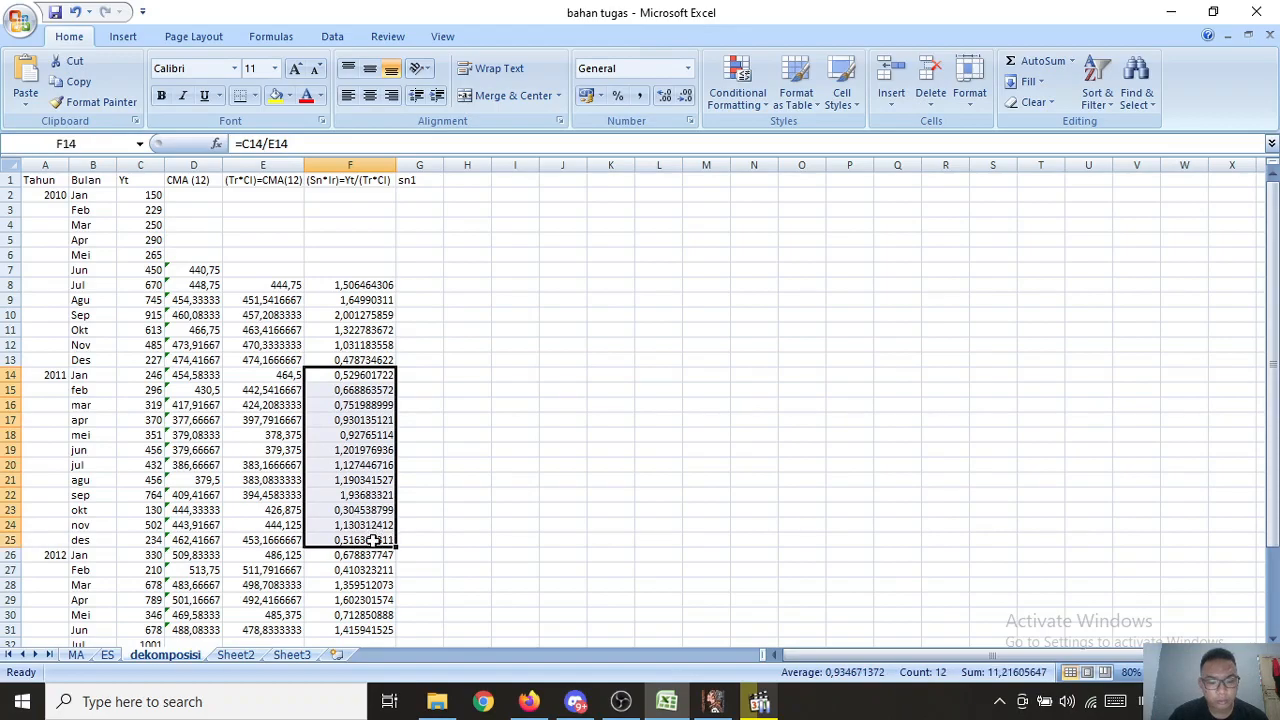
pyautogui.hotkey('ctrl', 'c')
pyautogui.click(414, 198)
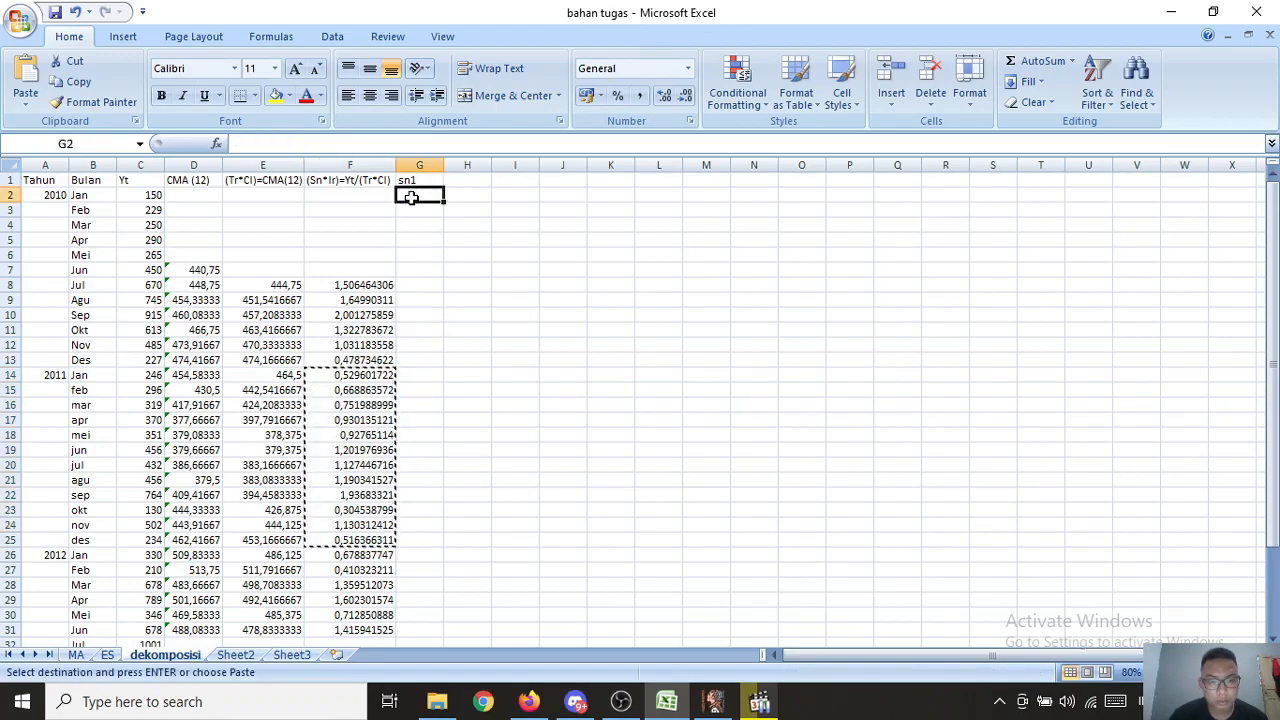
pyautogui.rightClick(414, 199)
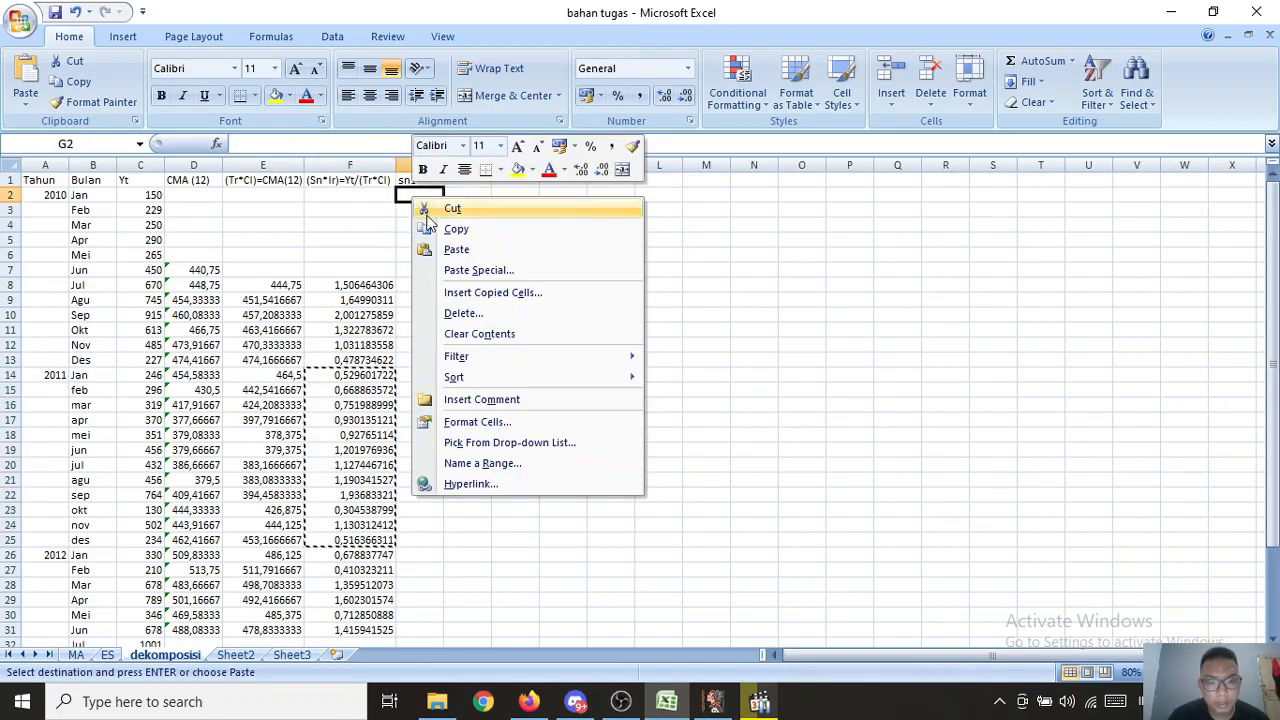
pyautogui.click(466, 270)
pyautogui.click(345, 194)
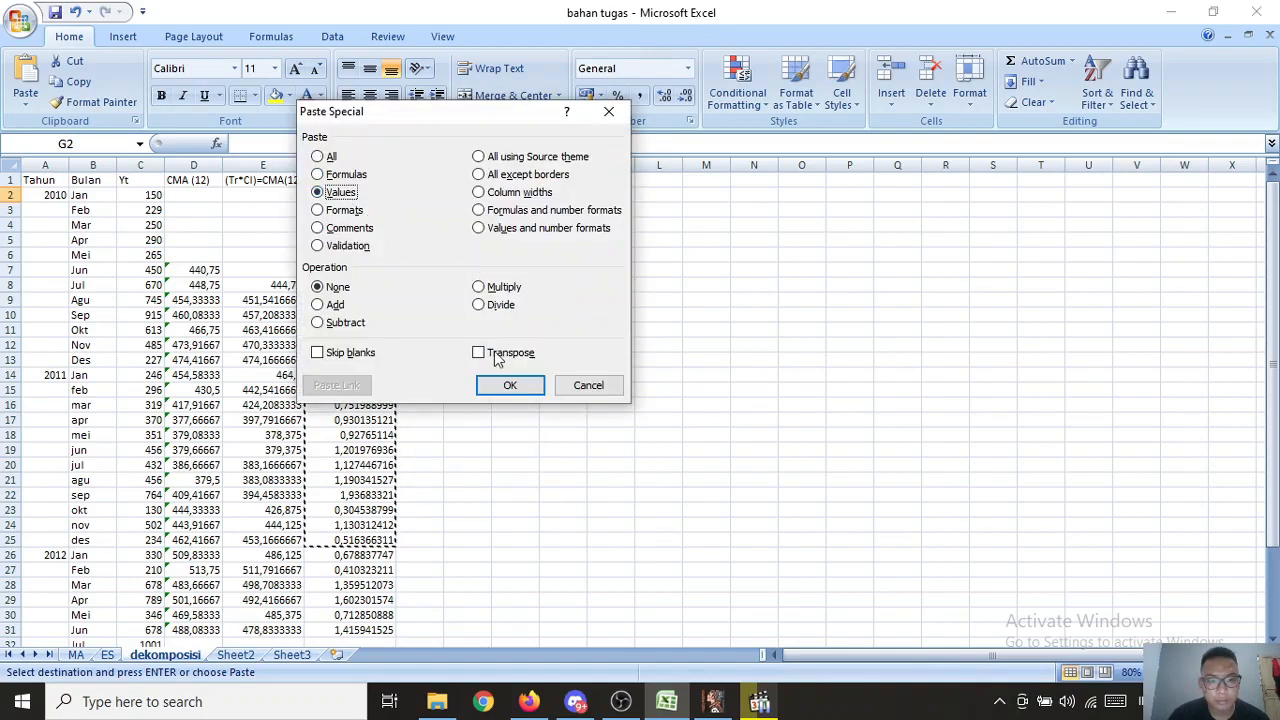
pyautogui.click(512, 386)
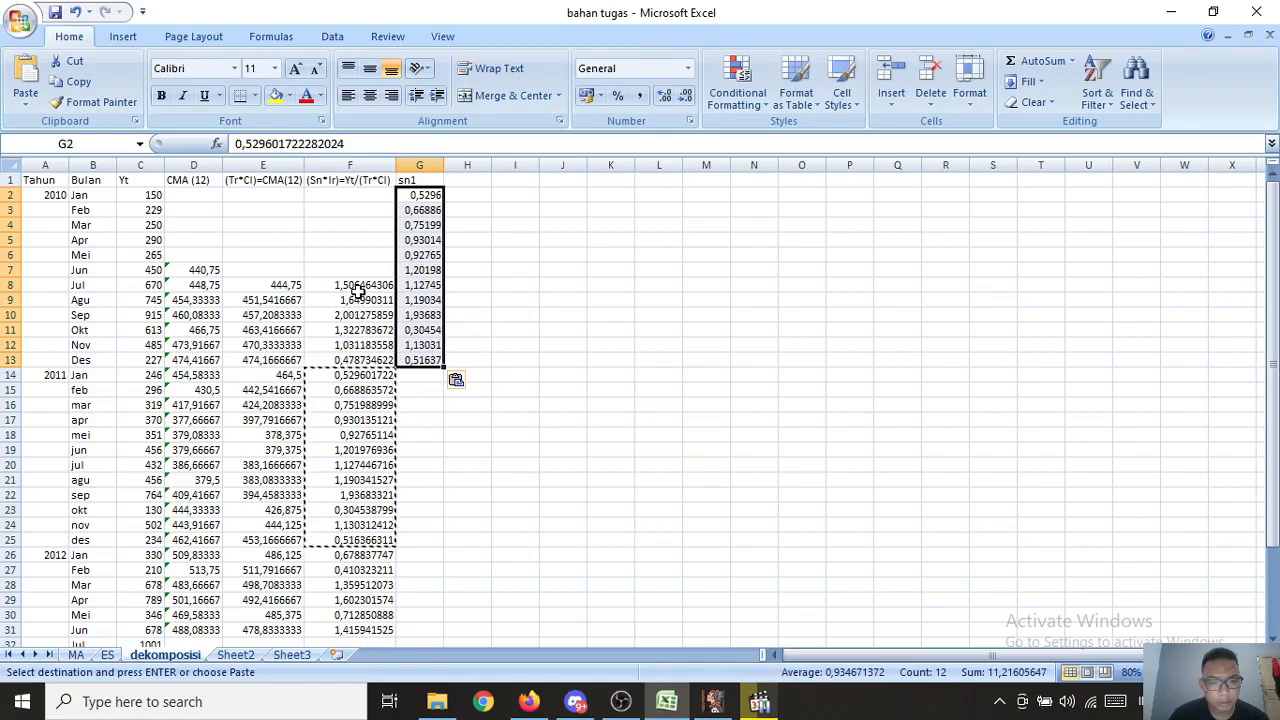
# Step: Copy the July–December 2010 ratios F8:F13 and paste them as values only starting at H8
pyautogui.moveTo(351, 289); pyautogui.dragTo(357, 362)
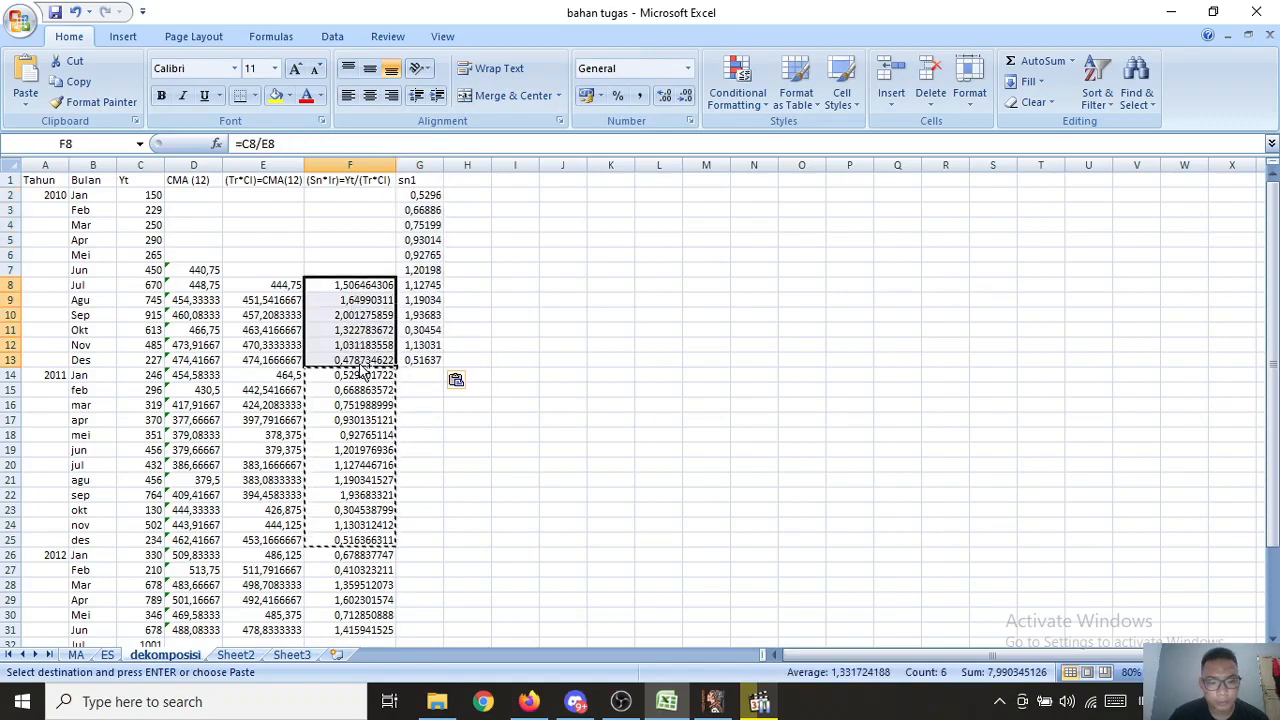
pyautogui.hotkey('ctrl', 'c')
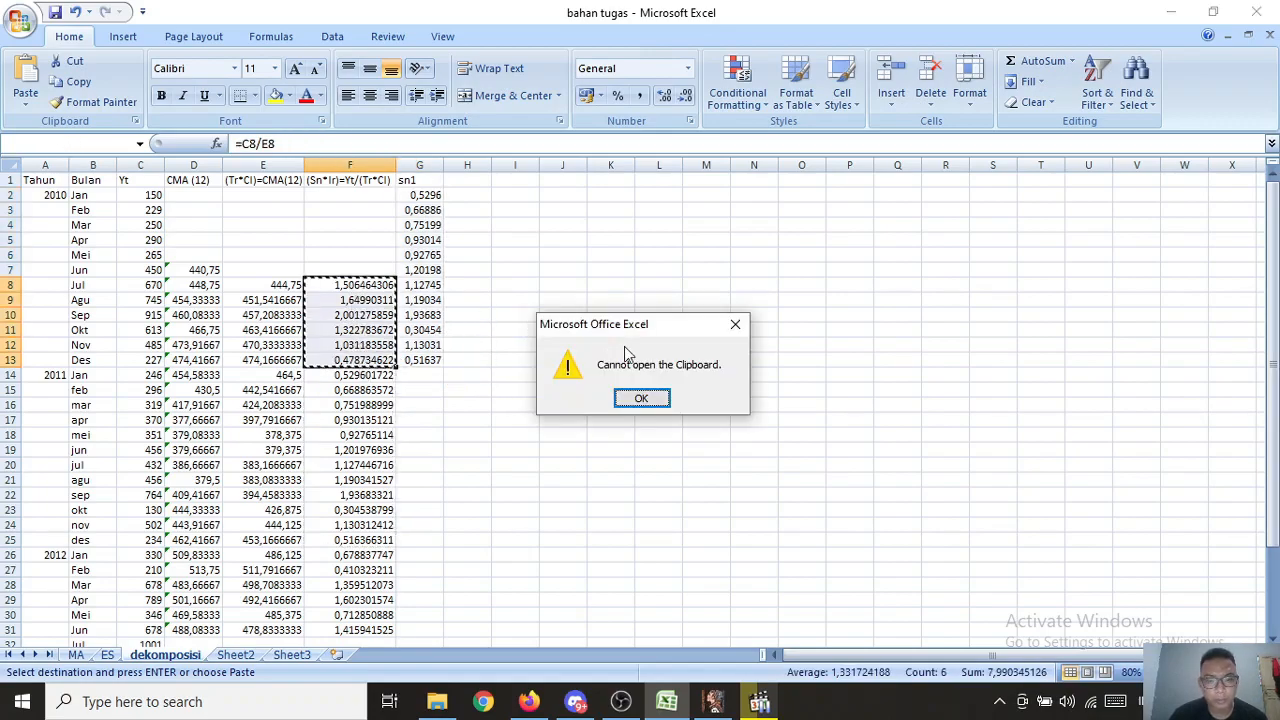
pyautogui.click(735, 324)
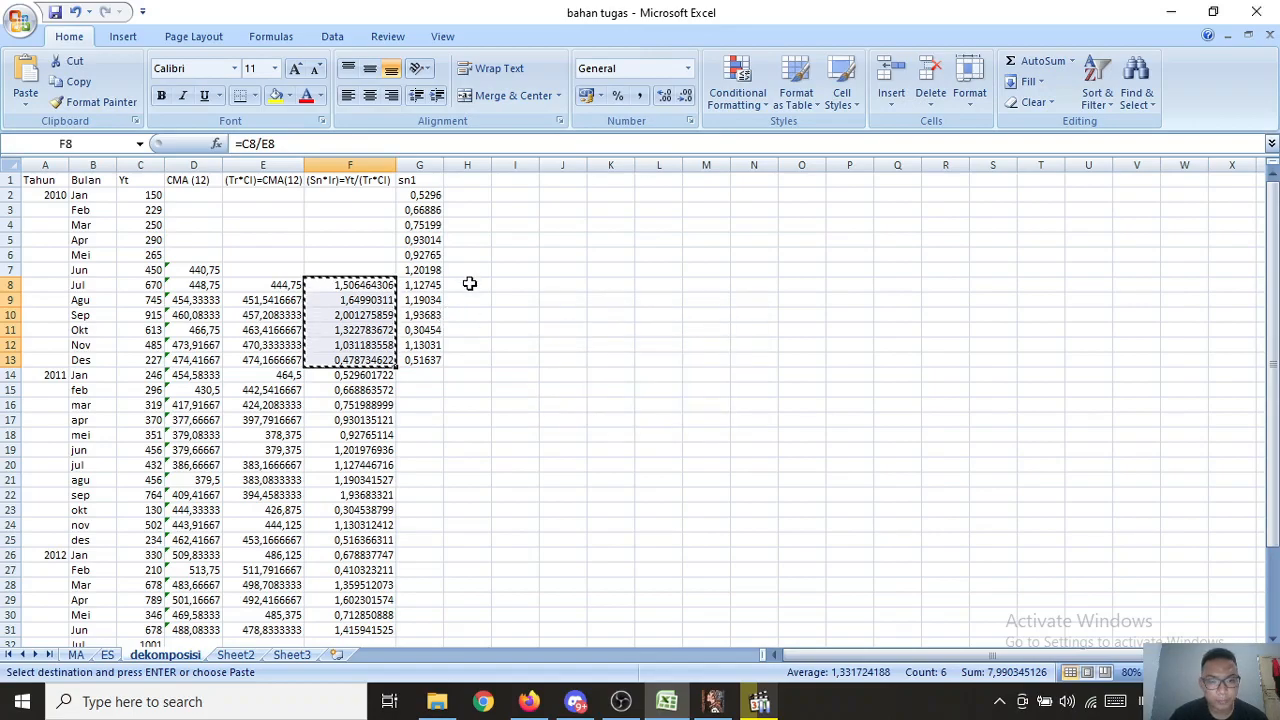
pyautogui.click(468, 284)
pyautogui.rightClick(468, 284)
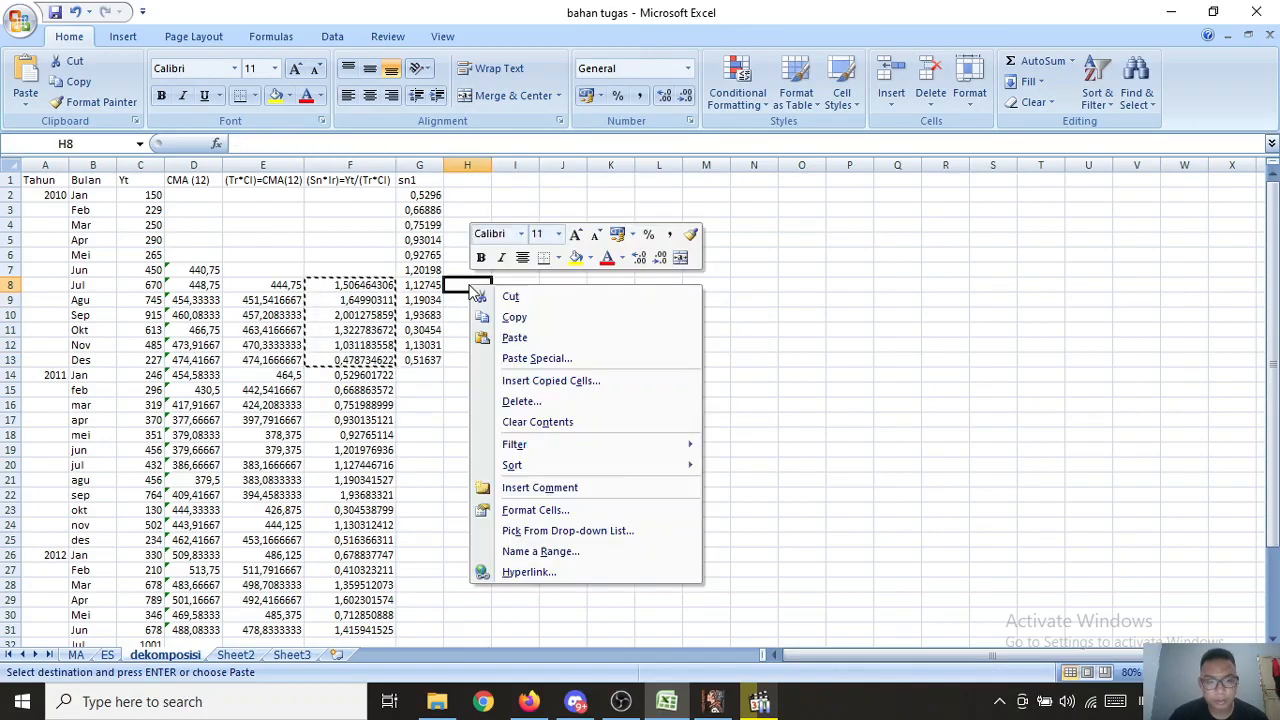
pyautogui.click(524, 362)
pyautogui.click(396, 290)
pyautogui.click(570, 482)
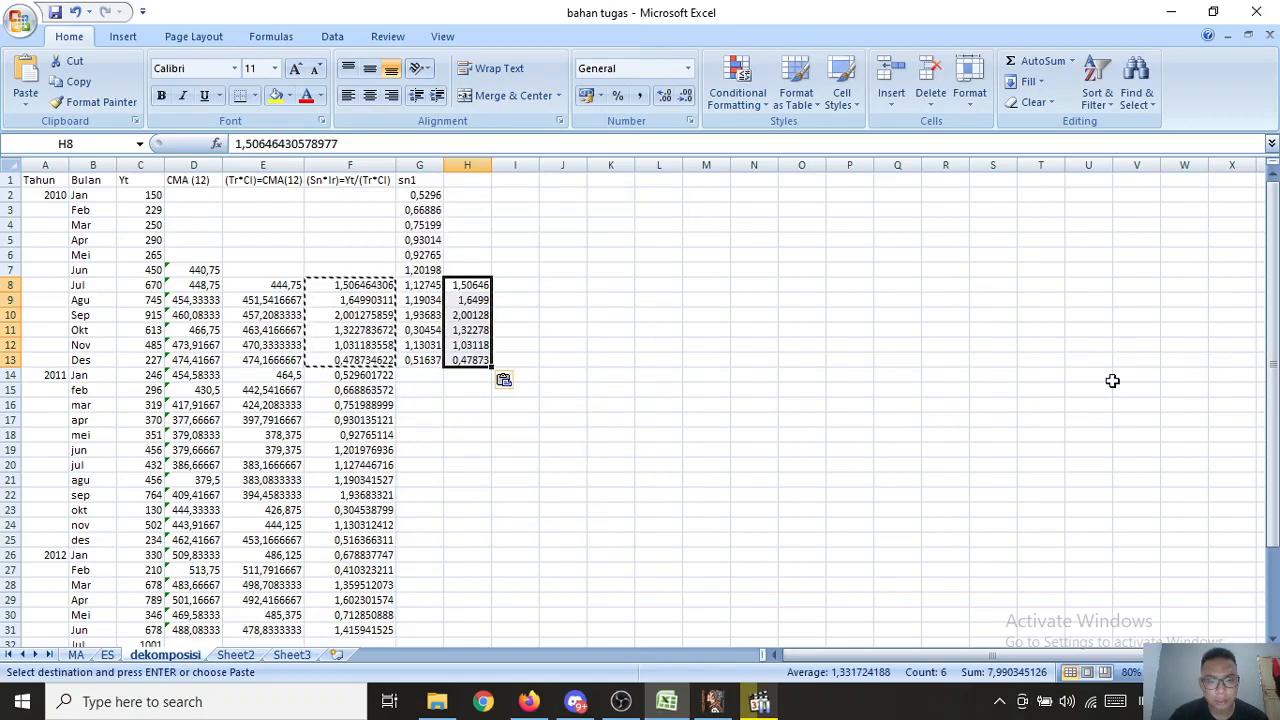
# Step: Copy the January–June 2012 ratios F26:F31 and paste them as values only starting at H2
pyautogui.moveTo(1273, 300); pyautogui.dragTo(1273, 325)
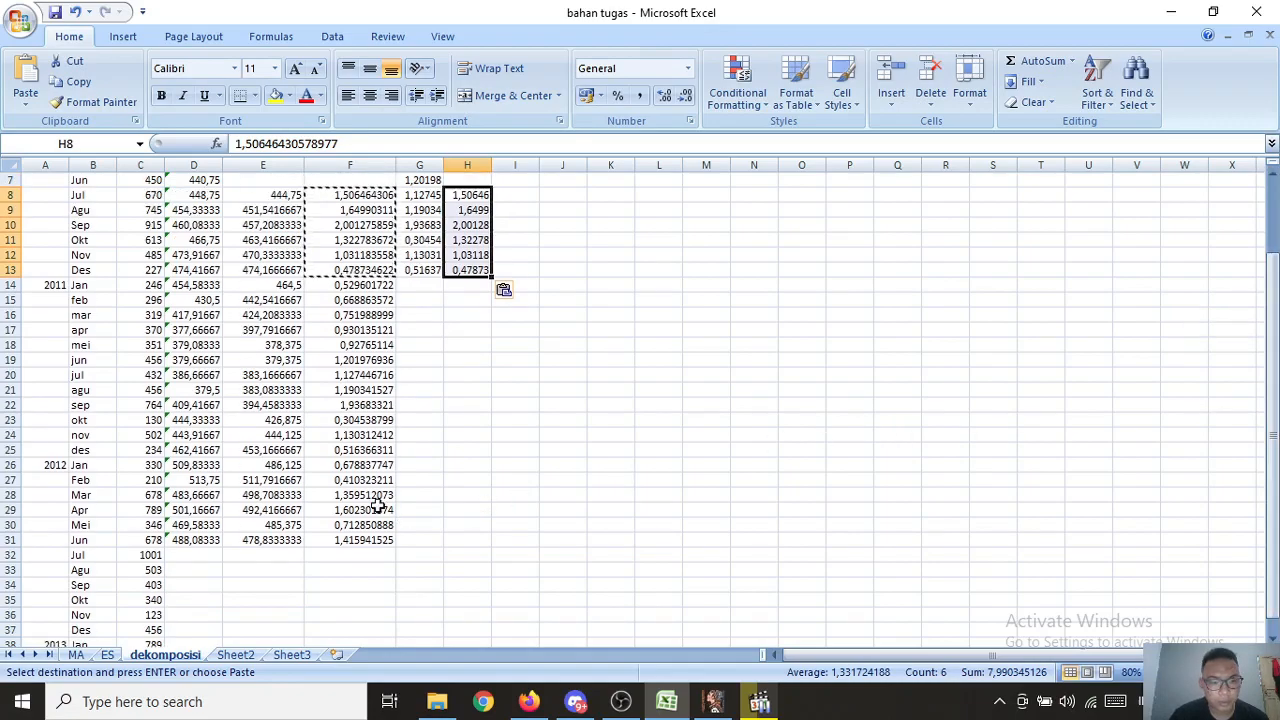
pyautogui.moveTo(352, 467); pyautogui.dragTo(369, 531)
pyautogui.hotkey('ctrl', 'c')
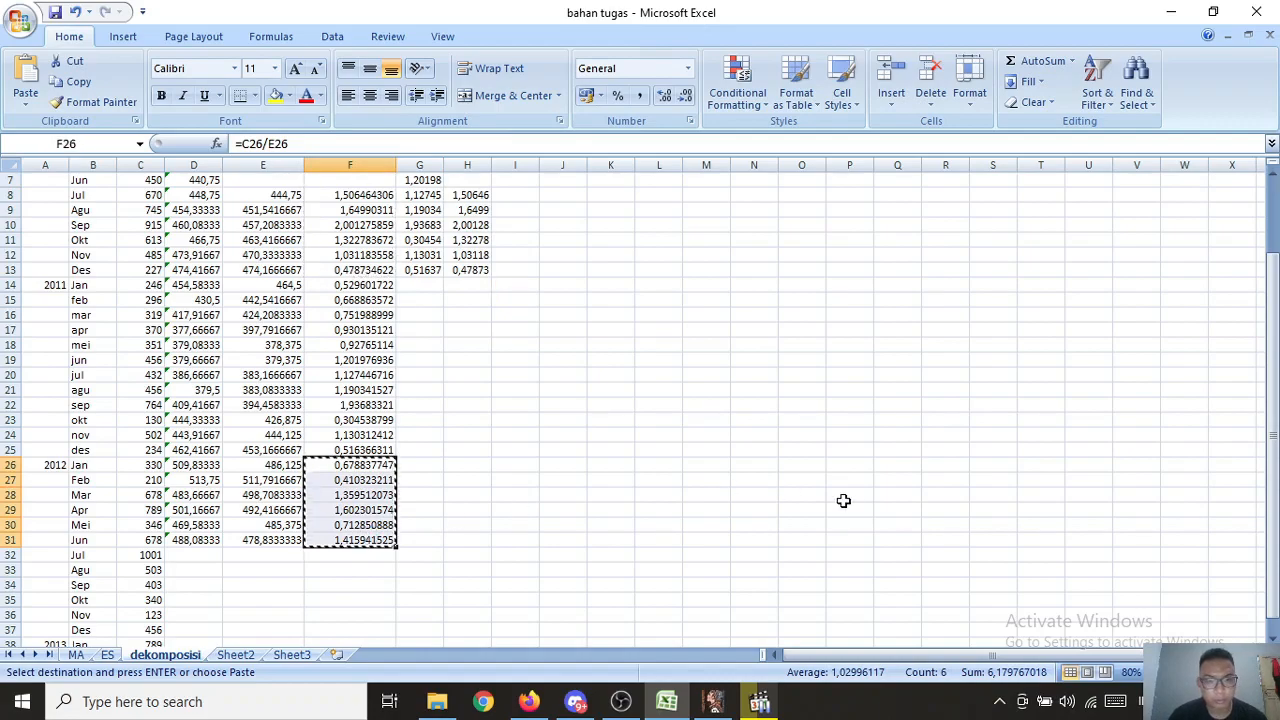
pyautogui.scroll(2, 1207, 447)
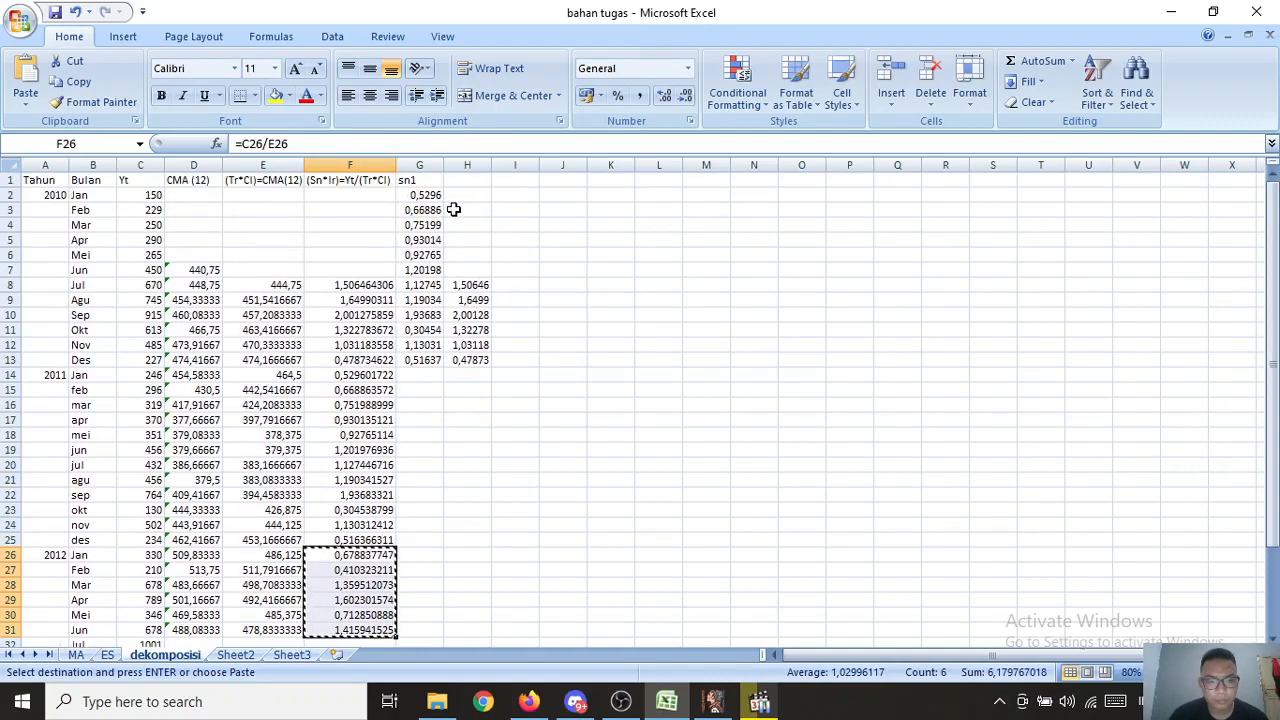
pyautogui.moveTo(462, 199)
pyautogui.mouseDown()
pyautogui.moveTo(466, 214)
pyautogui.moveTo(472, 195)
pyautogui.mouseUp()
pyautogui.hotkey('ctrl', 'v')
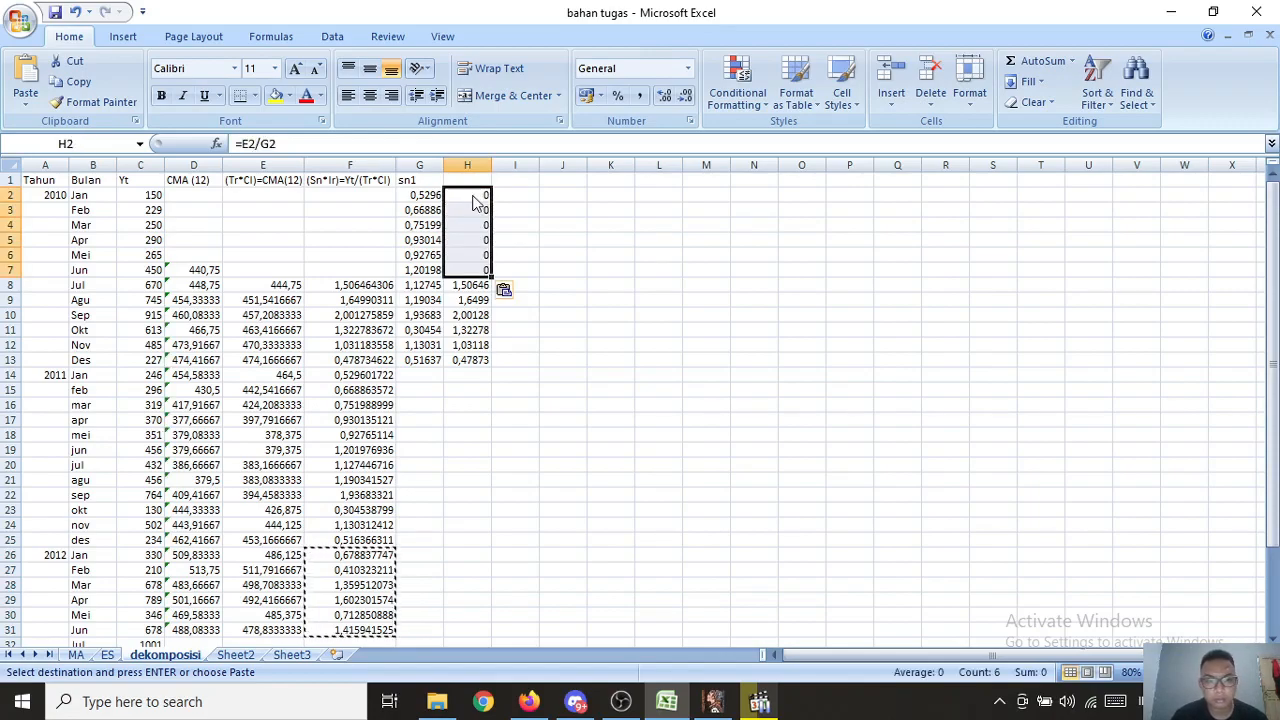
pyautogui.rightClick(473, 194)
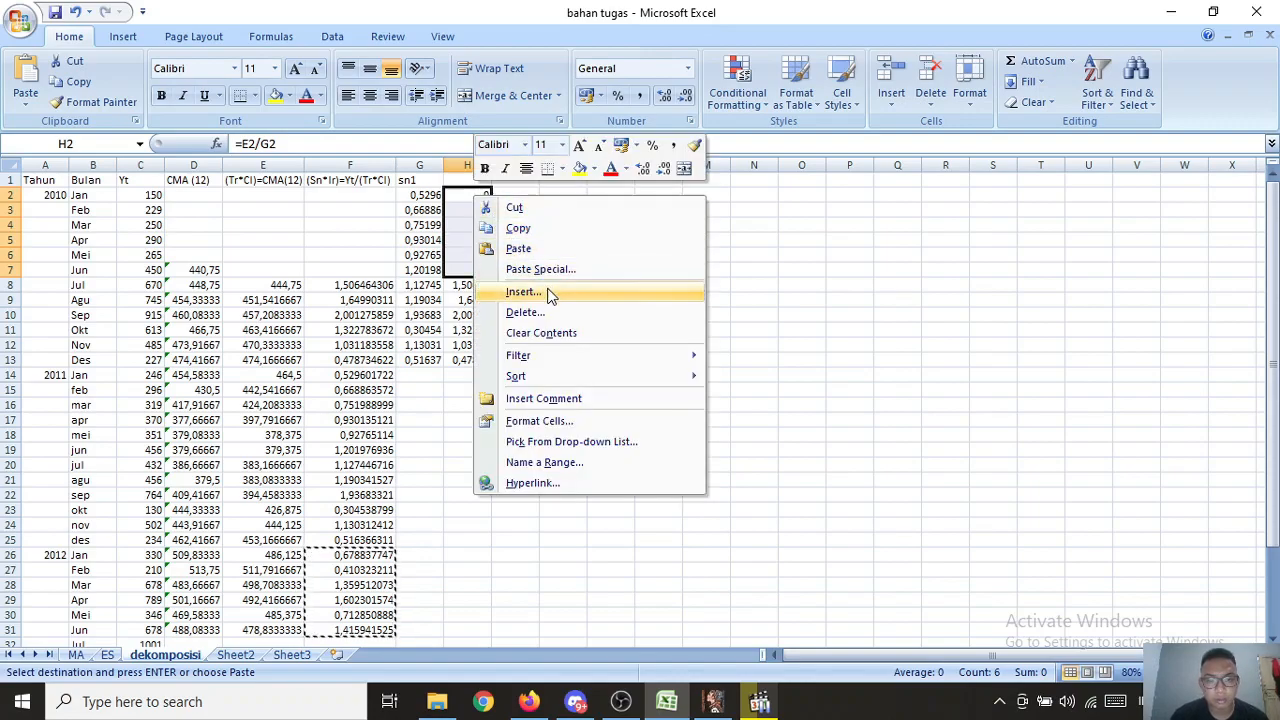
pyautogui.click(547, 274)
pyautogui.click(430, 204)
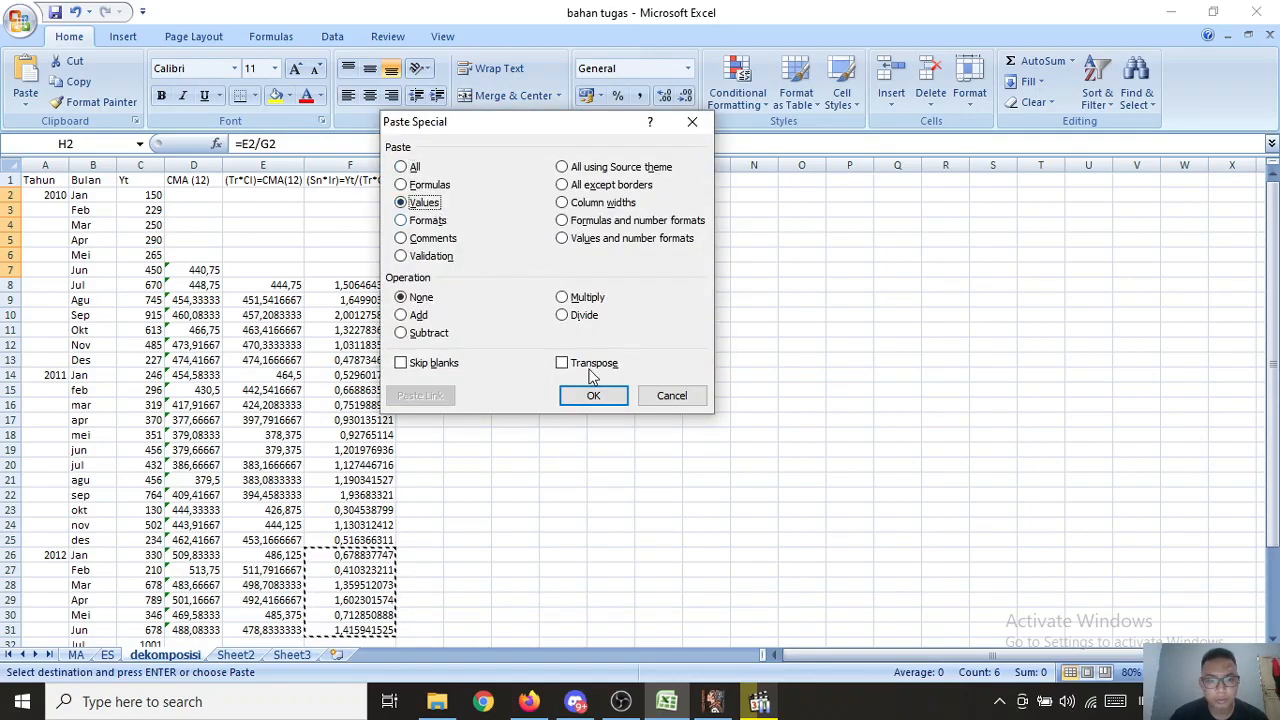
pyautogui.click(603, 395)
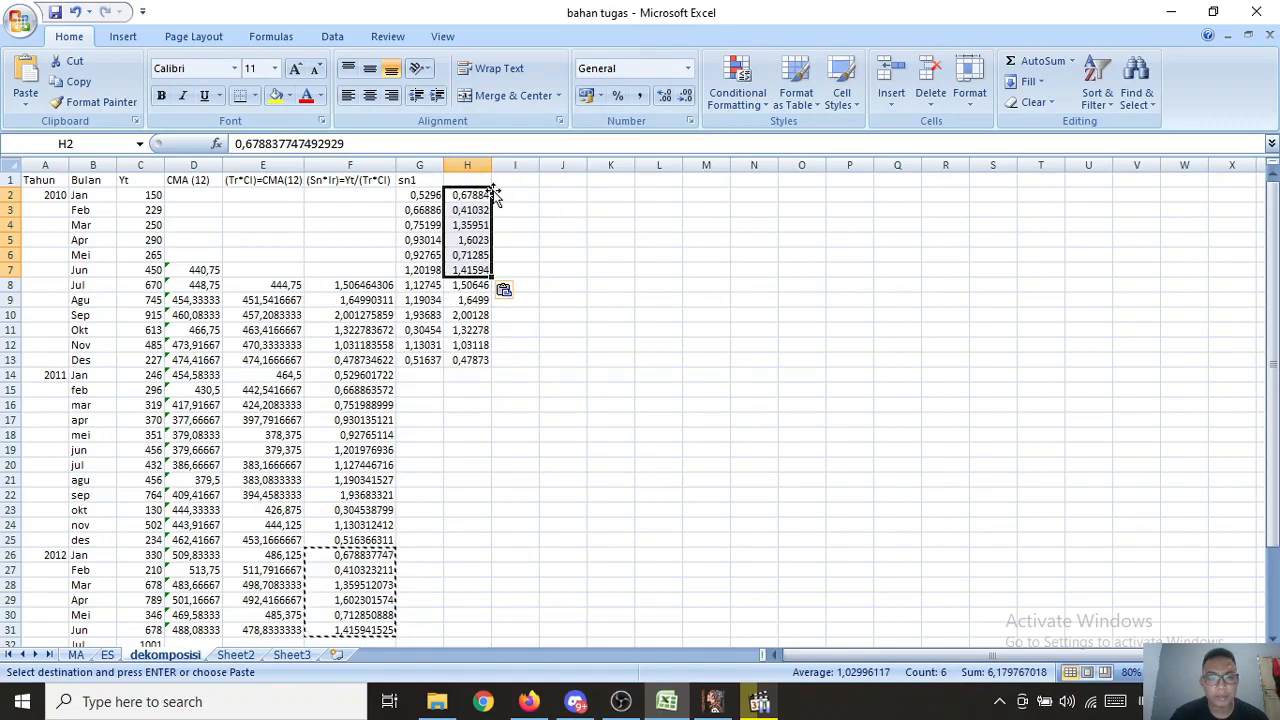
# Step: Enter the column heading sn2 in H1
pyautogui.click(458, 178)
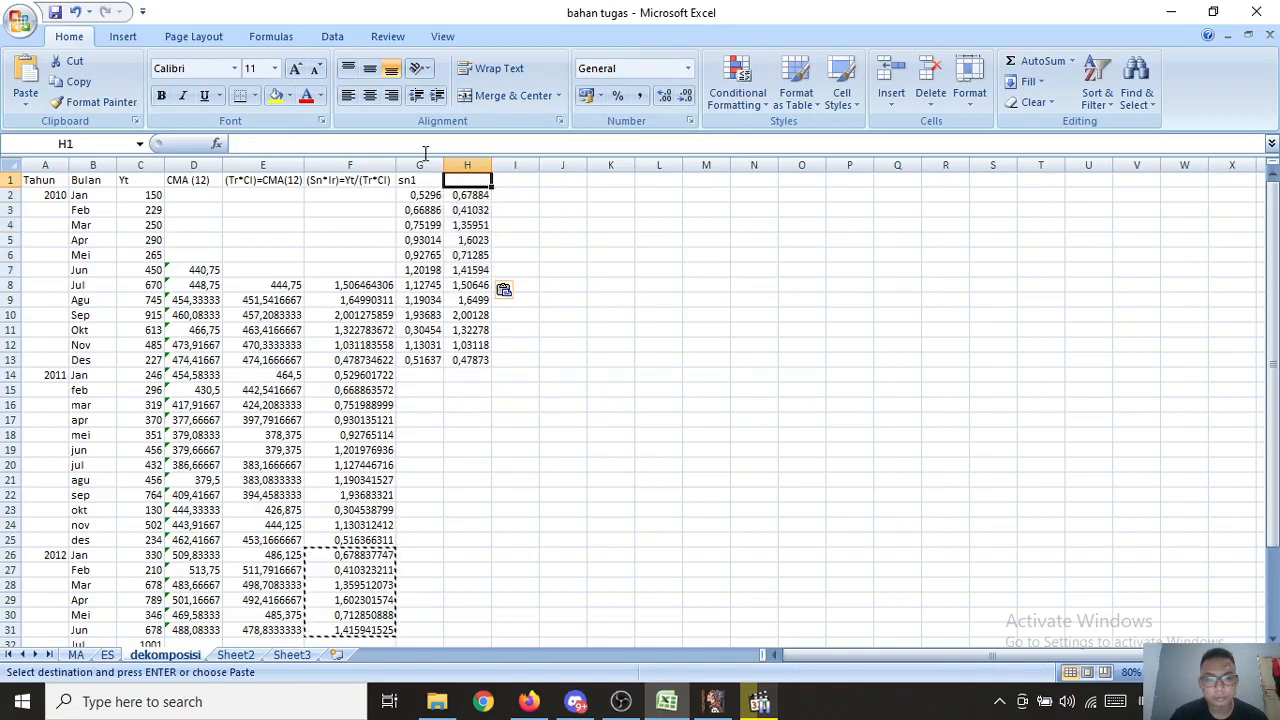
pyautogui.click(423, 146)
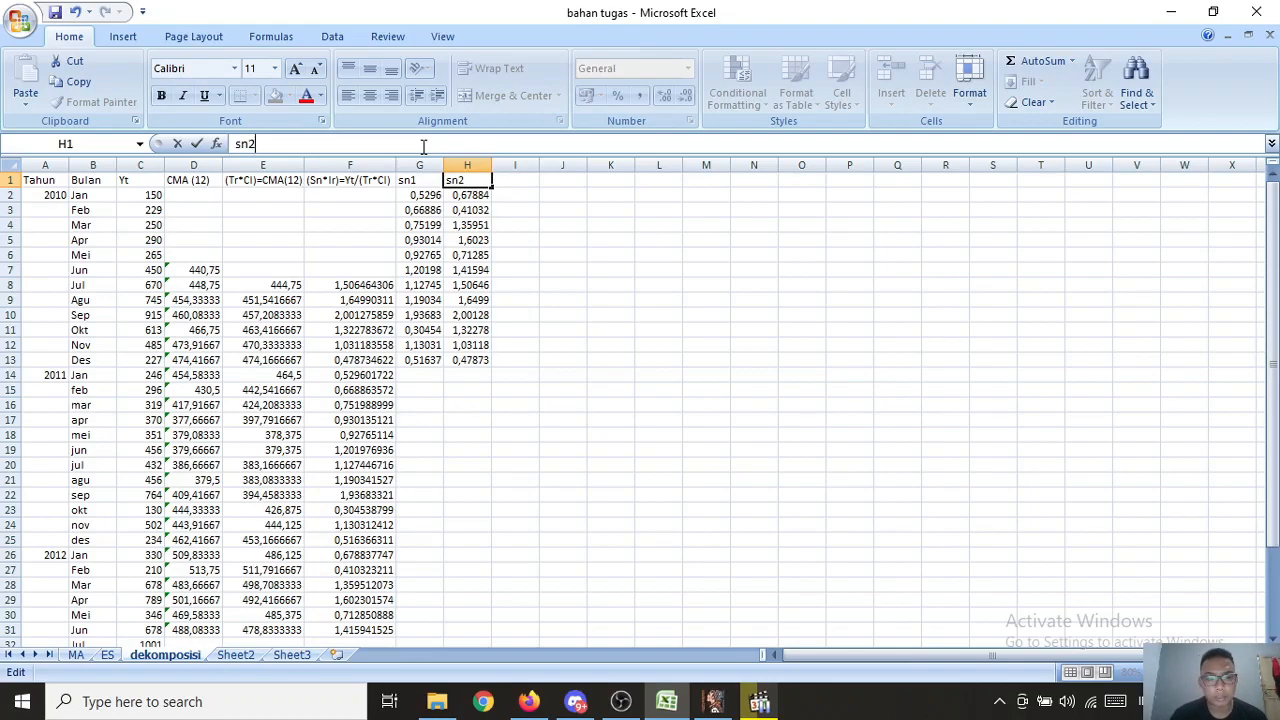
pyautogui.press('Return')
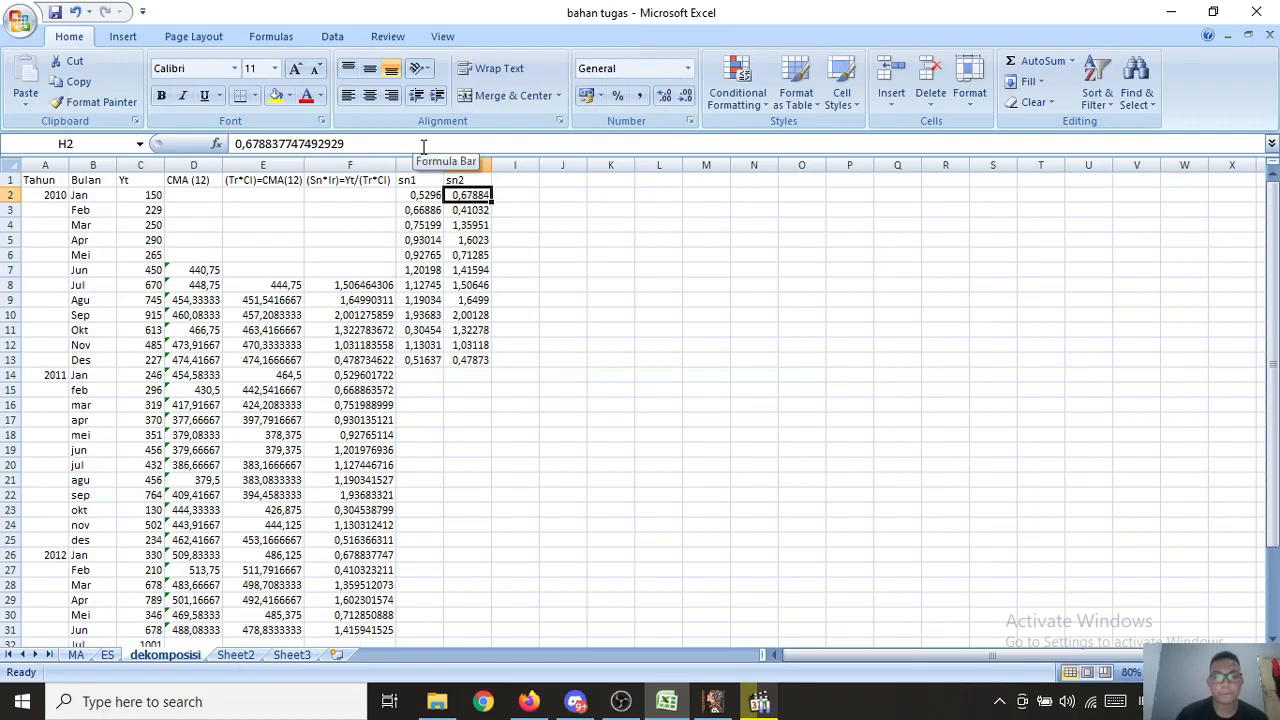
pyautogui.hotkey('ctrl', 'z')
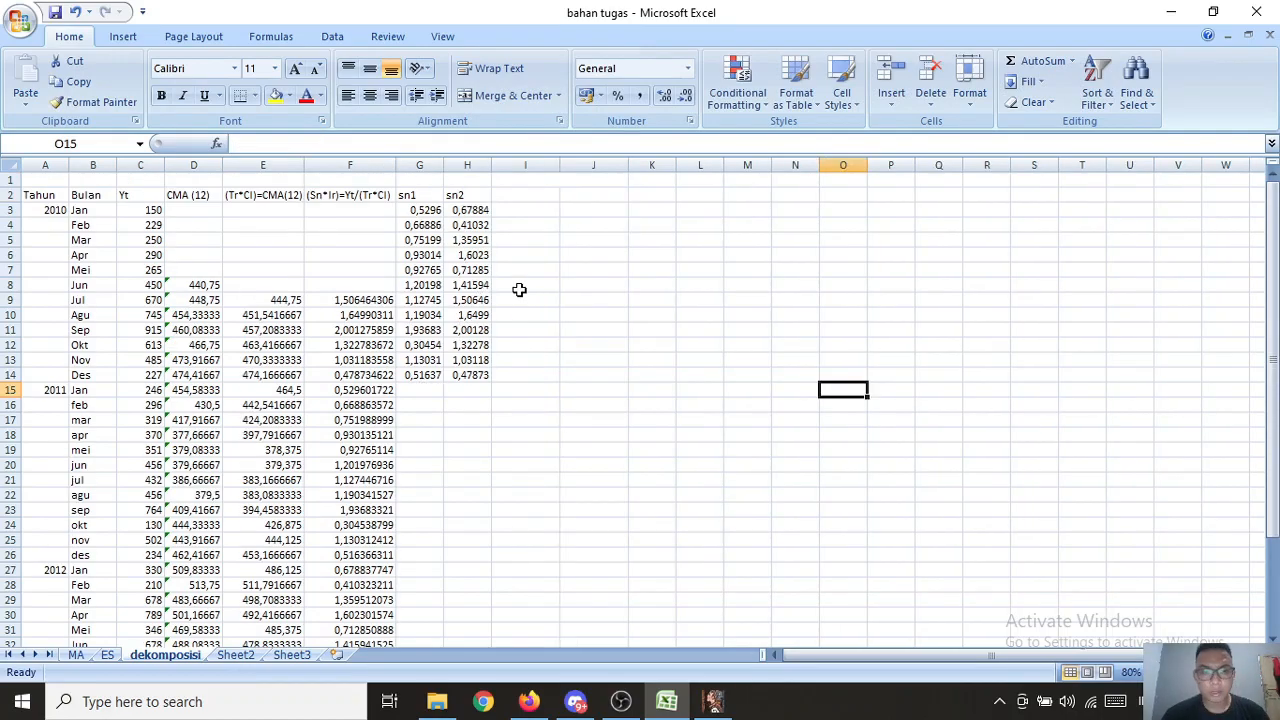
# Step: Enter the column heading Rata-Rata in I2, beside the sn2 heading
pyautogui.click(510, 195)
pyautogui.write('Rata')
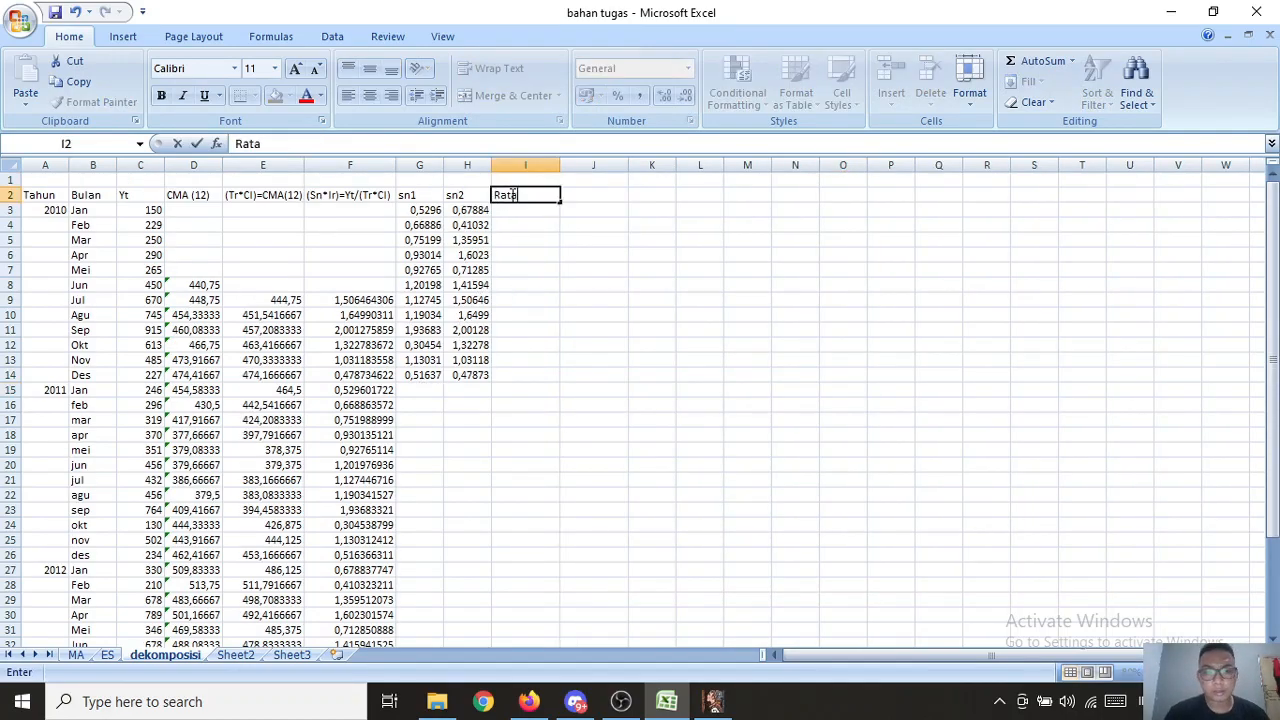
pyautogui.write('-Rata')
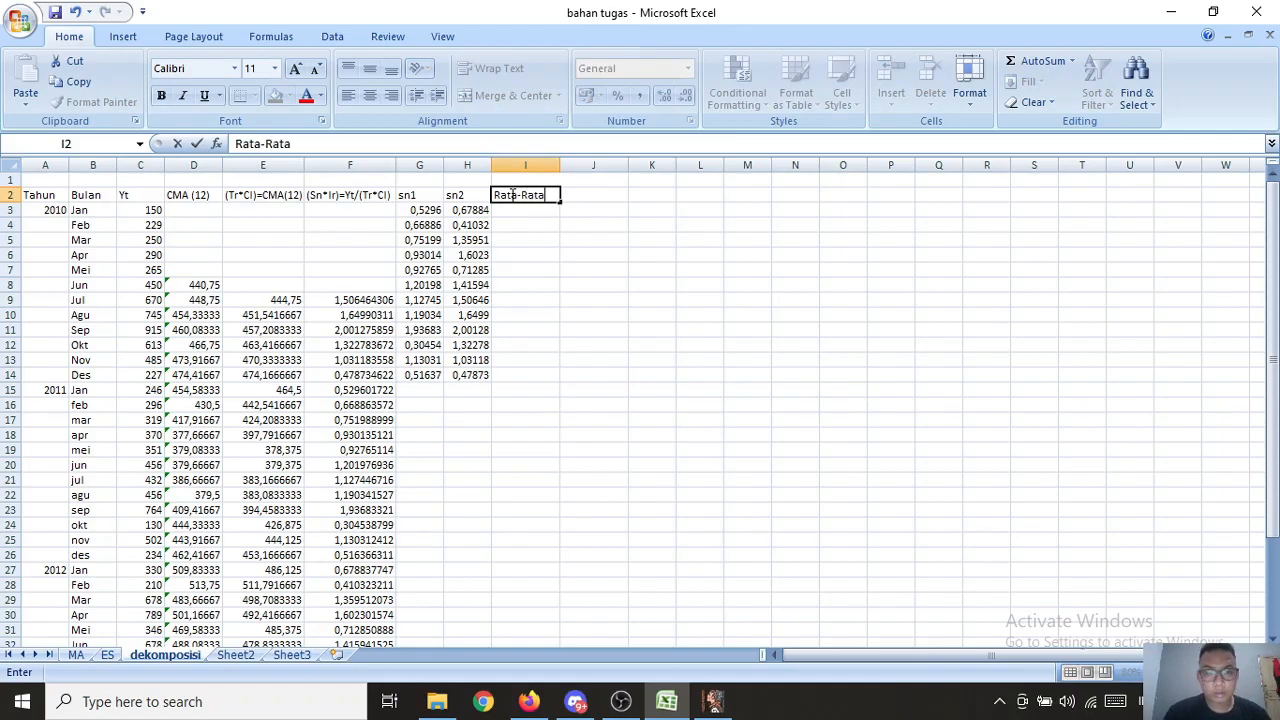
pyautogui.press('Return')
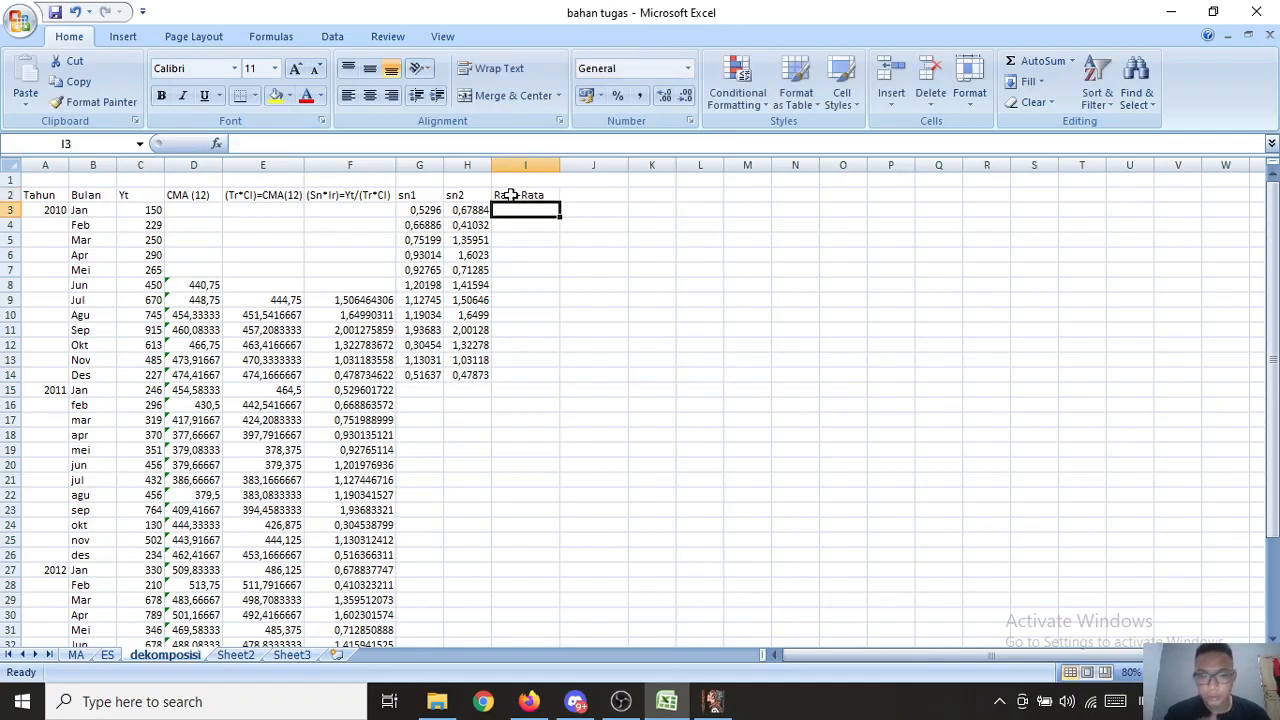
# Step: Enter the formula =AVERAGE(G3;H3) in I3 to average January's sn1 and sn2 values
pyautogui.write('=')
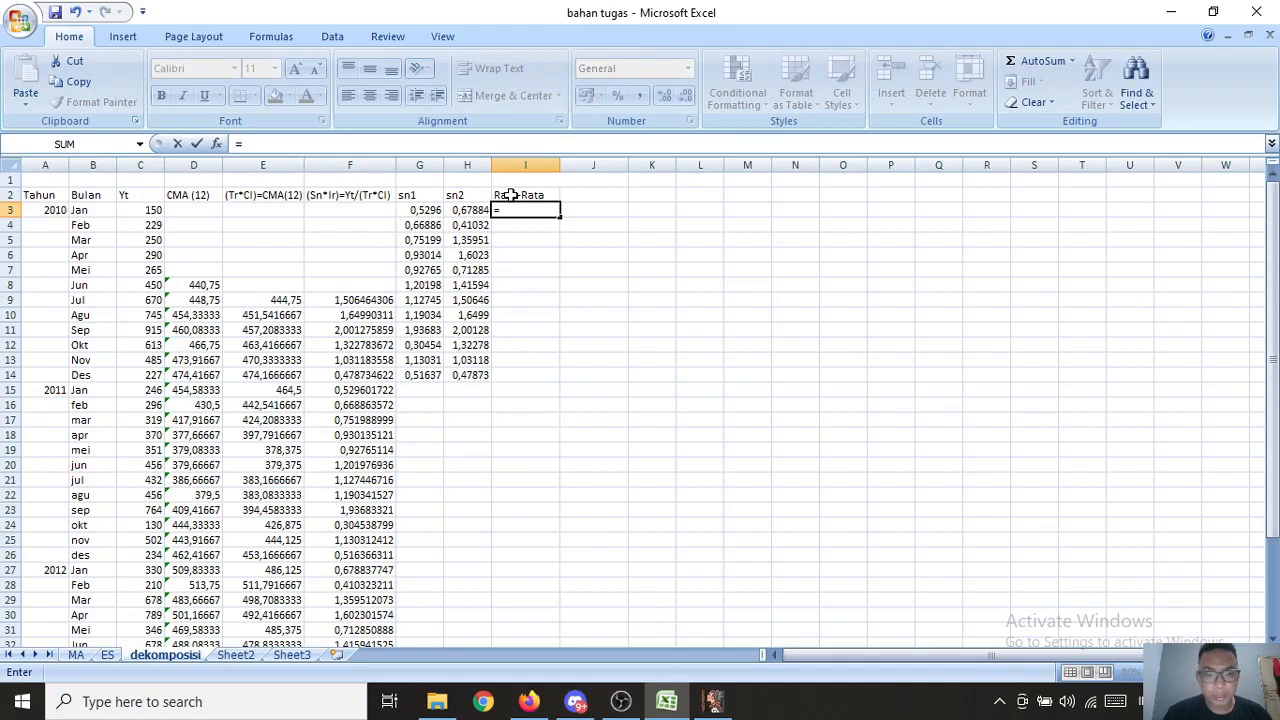
pyautogui.write('av')
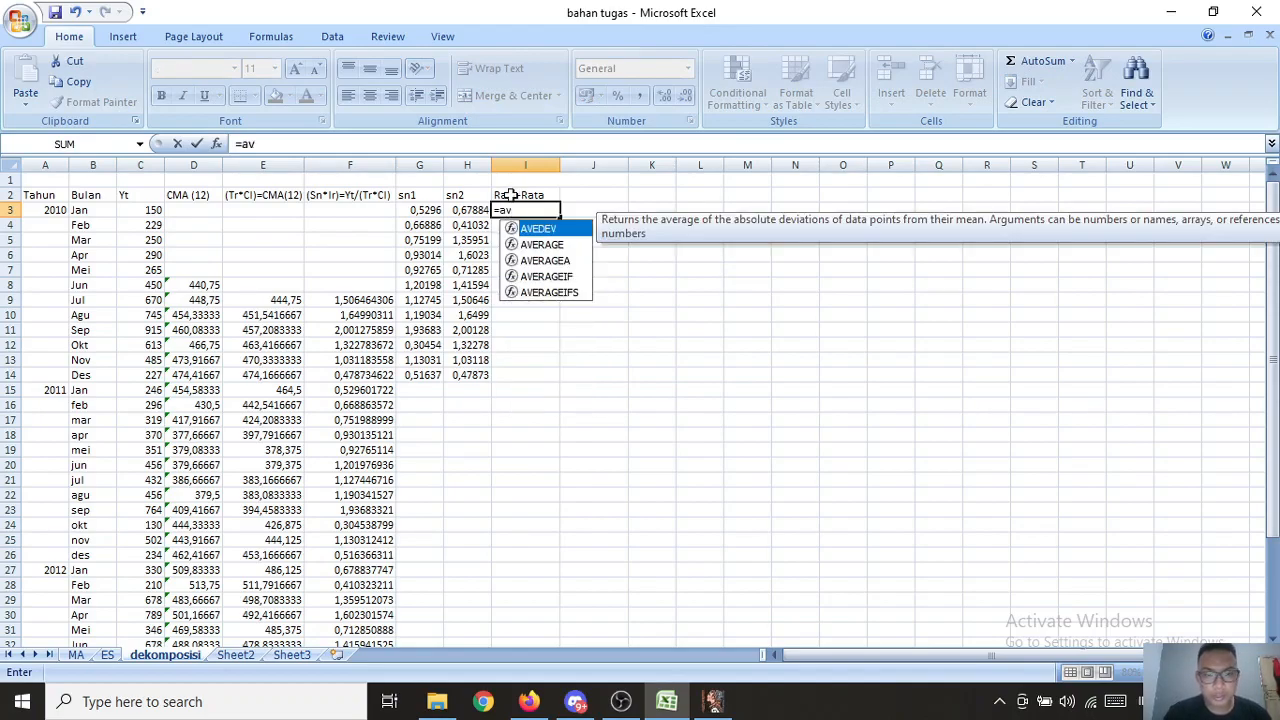
pyautogui.press('Down')
pyautogui.write('erage')
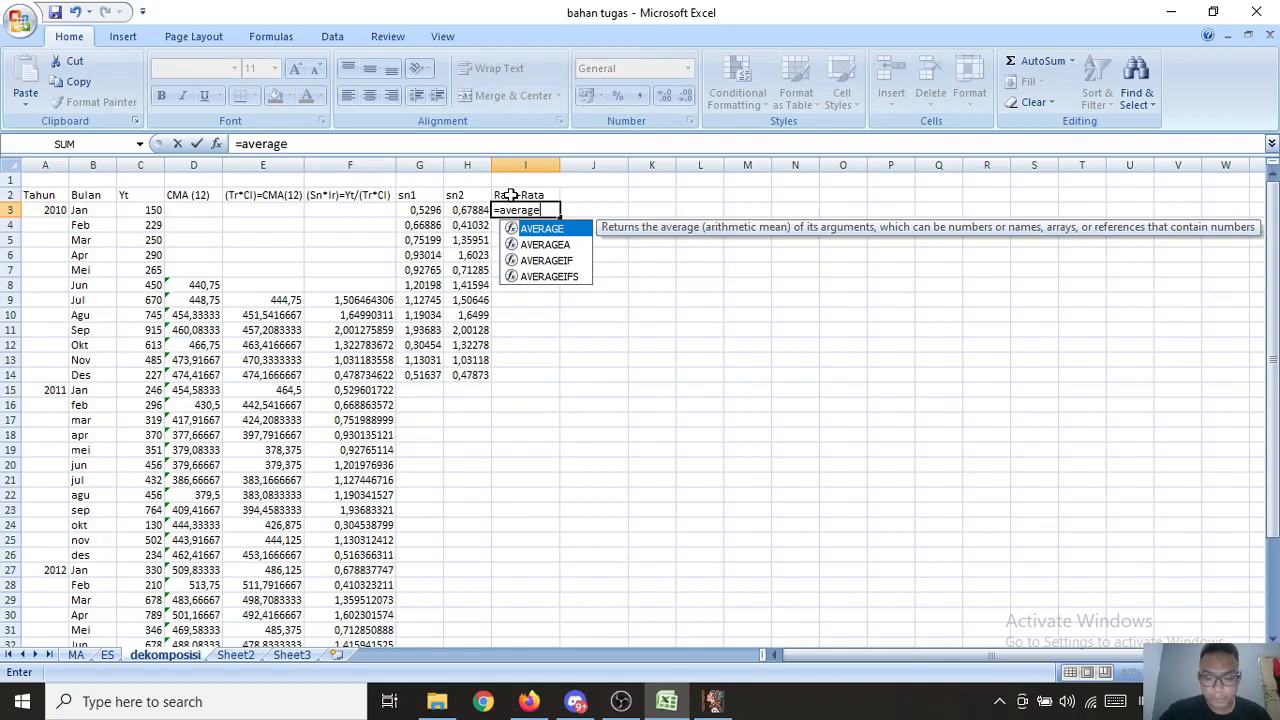
pyautogui.write('(')
pyautogui.click(425, 211)
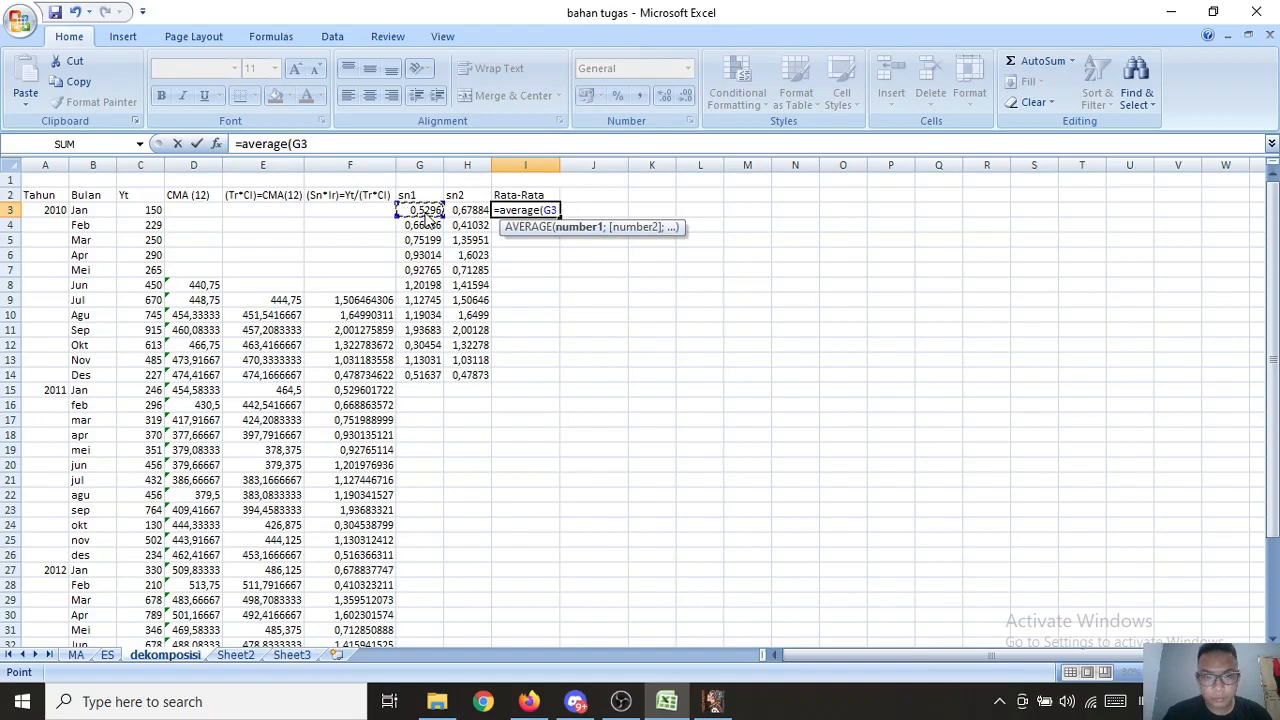
pyautogui.write(';')
pyautogui.click(467, 214)
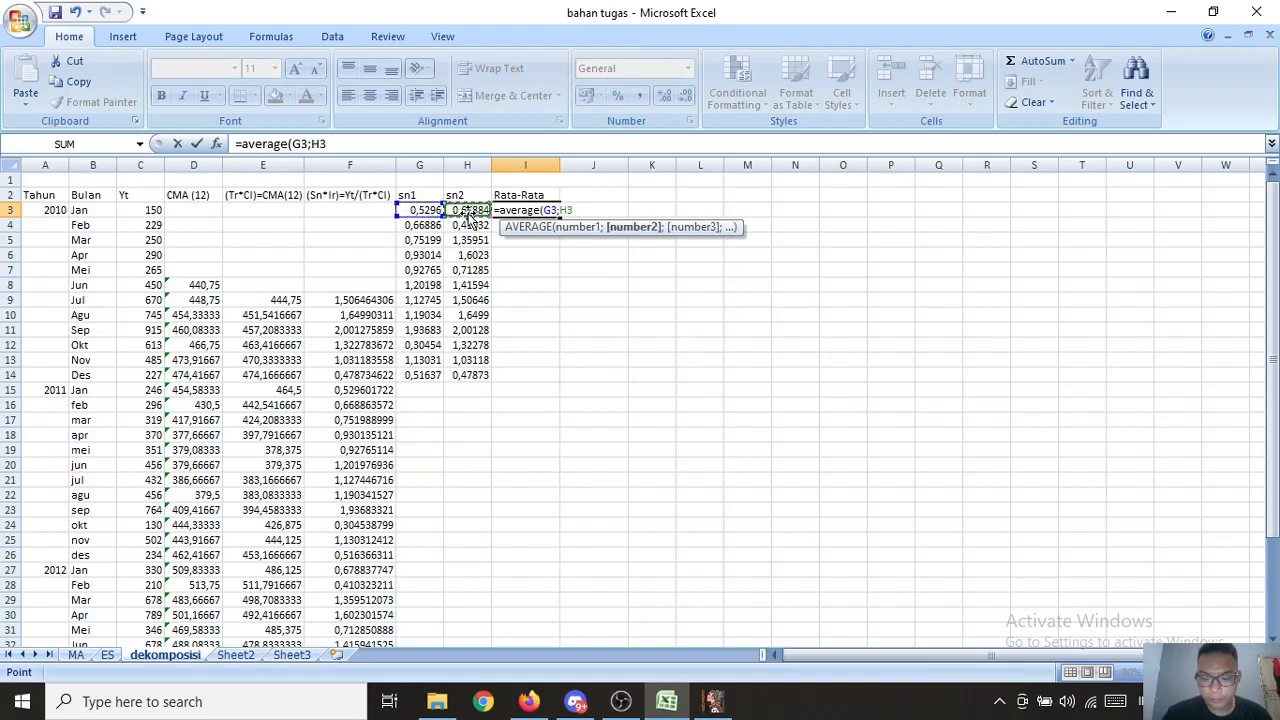
pyautogui.write(')')
pyautogui.press('Return')
# Step: Fill the average formula from I3 down through December in I14
pyautogui.click(548, 211)
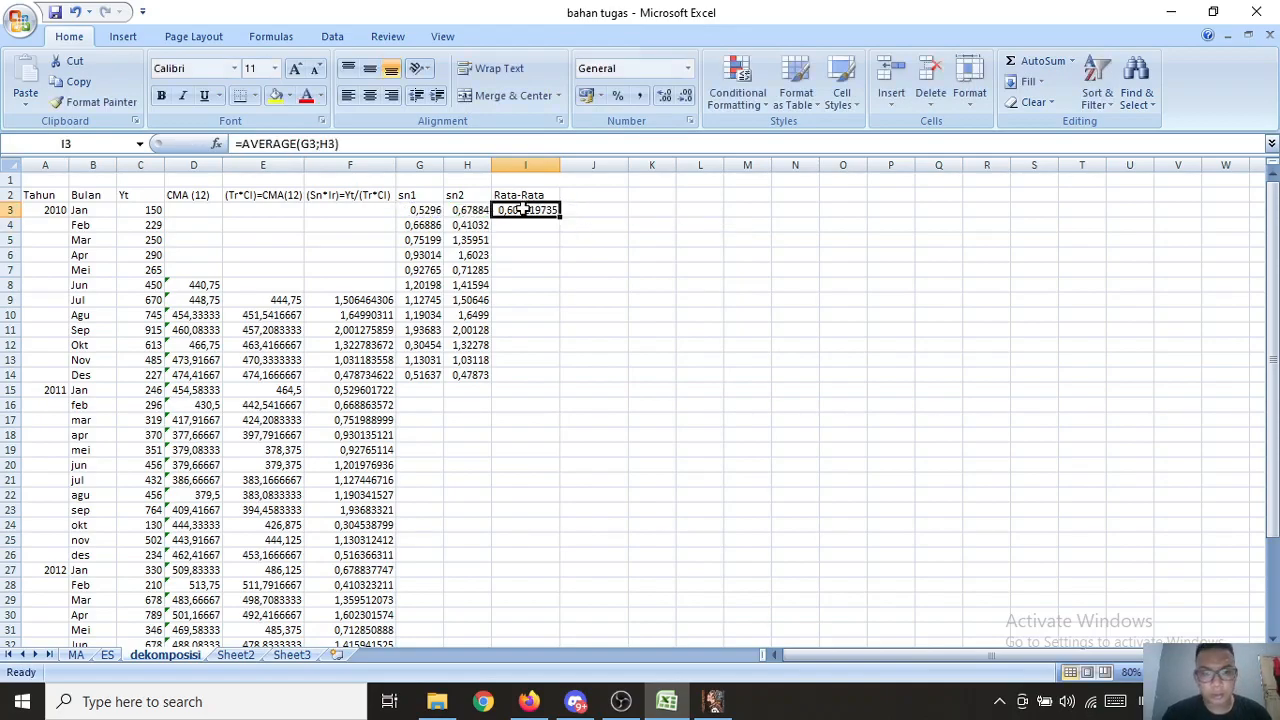
pyautogui.moveTo(561, 217); pyautogui.dragTo(561, 384)
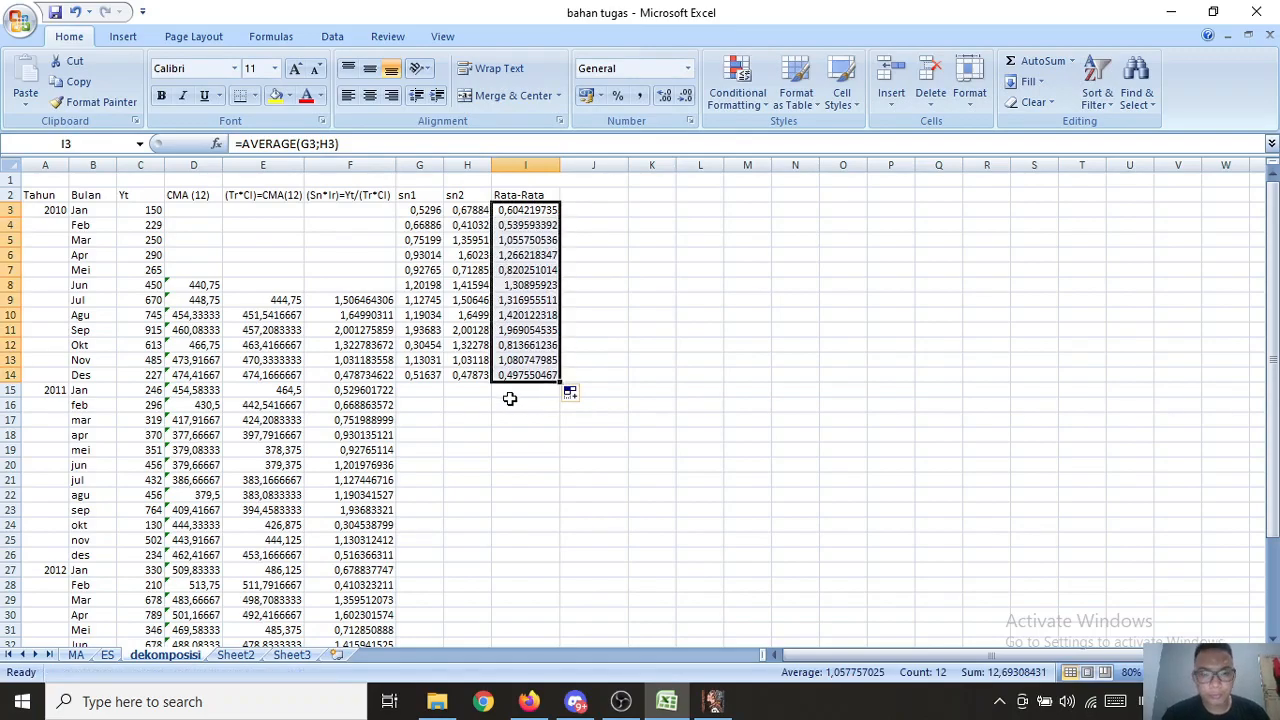
pyautogui.click(516, 391)
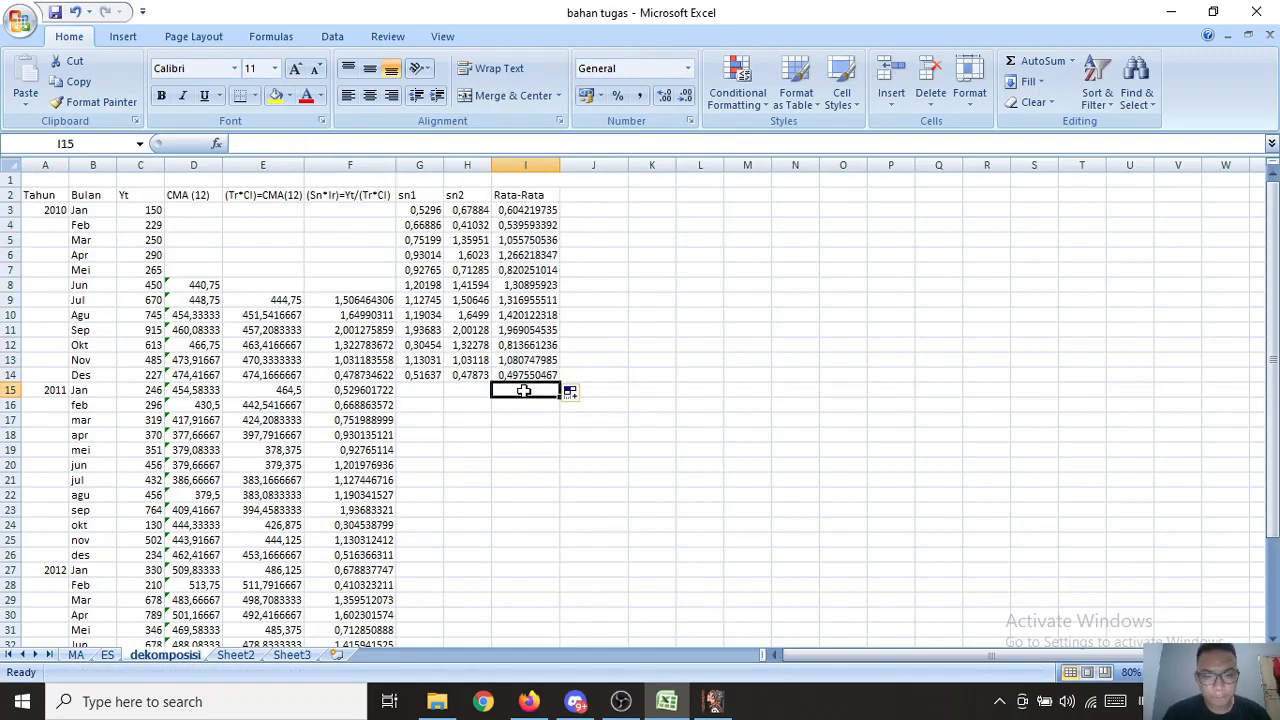
# Step: Enter the heading seasonal factor in the merged cell I1:J1 above the Rata-Rata column
pyautogui.click(519, 179)
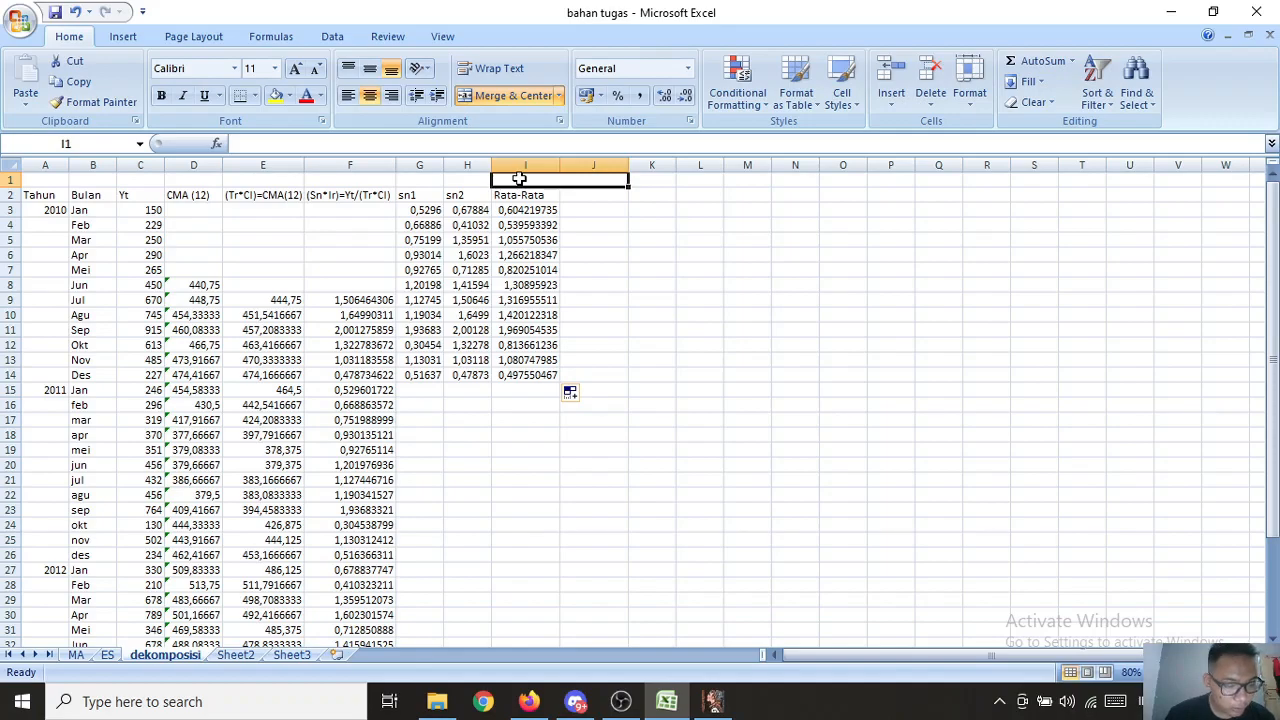
pyautogui.write('s')
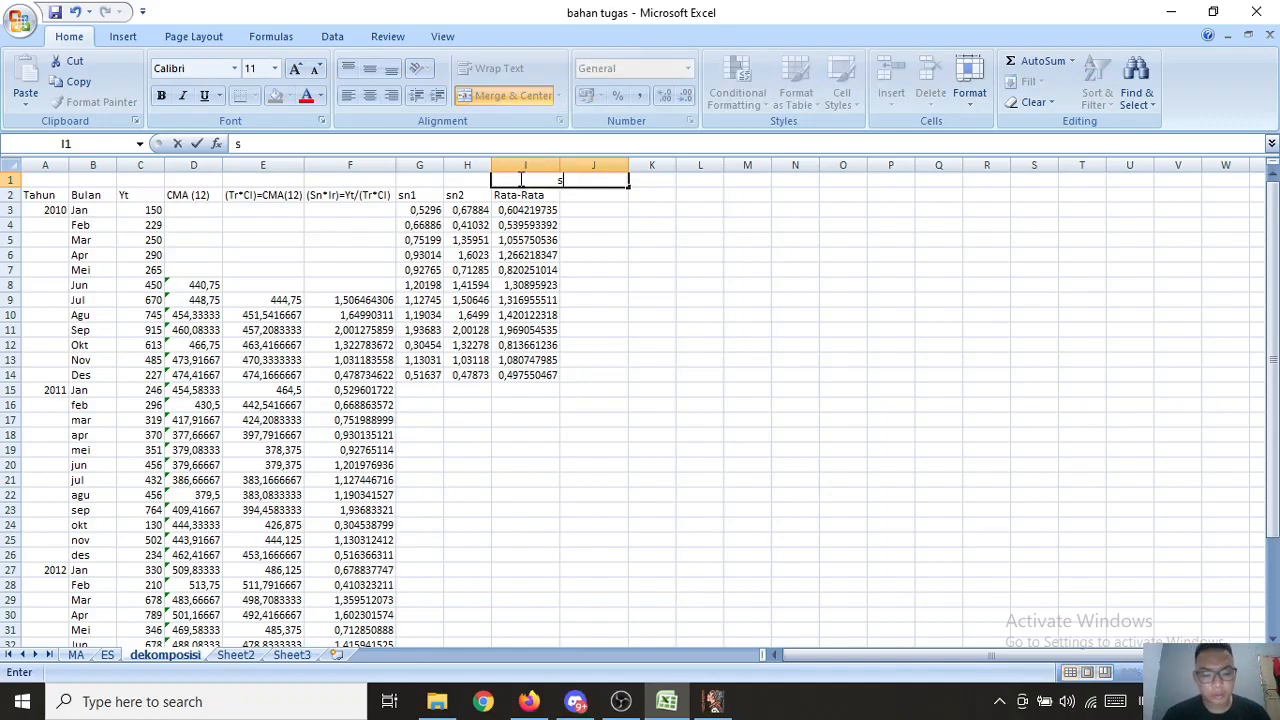
pyautogui.write('easona')
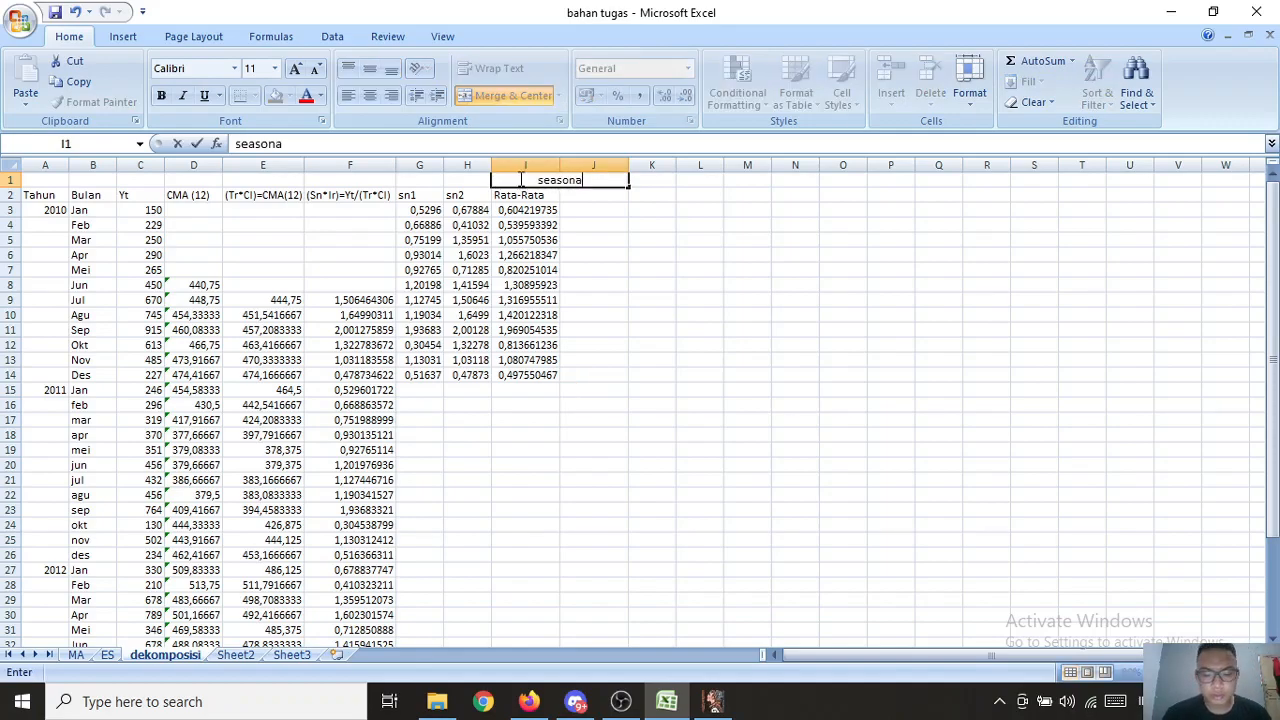
pyautogui.write('l factor')
pyautogui.press('Return')
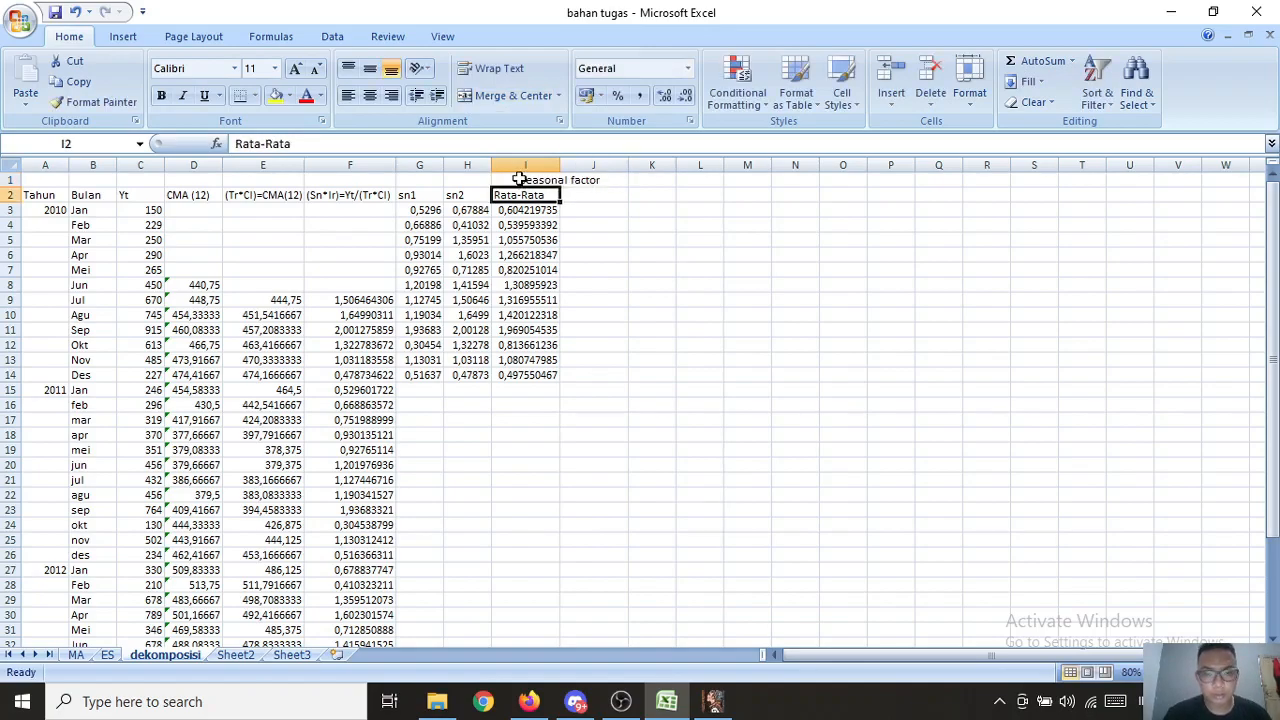
# Step: Enter the column heading median in J2, beside the Rata-Rata heading
pyautogui.click(578, 197)
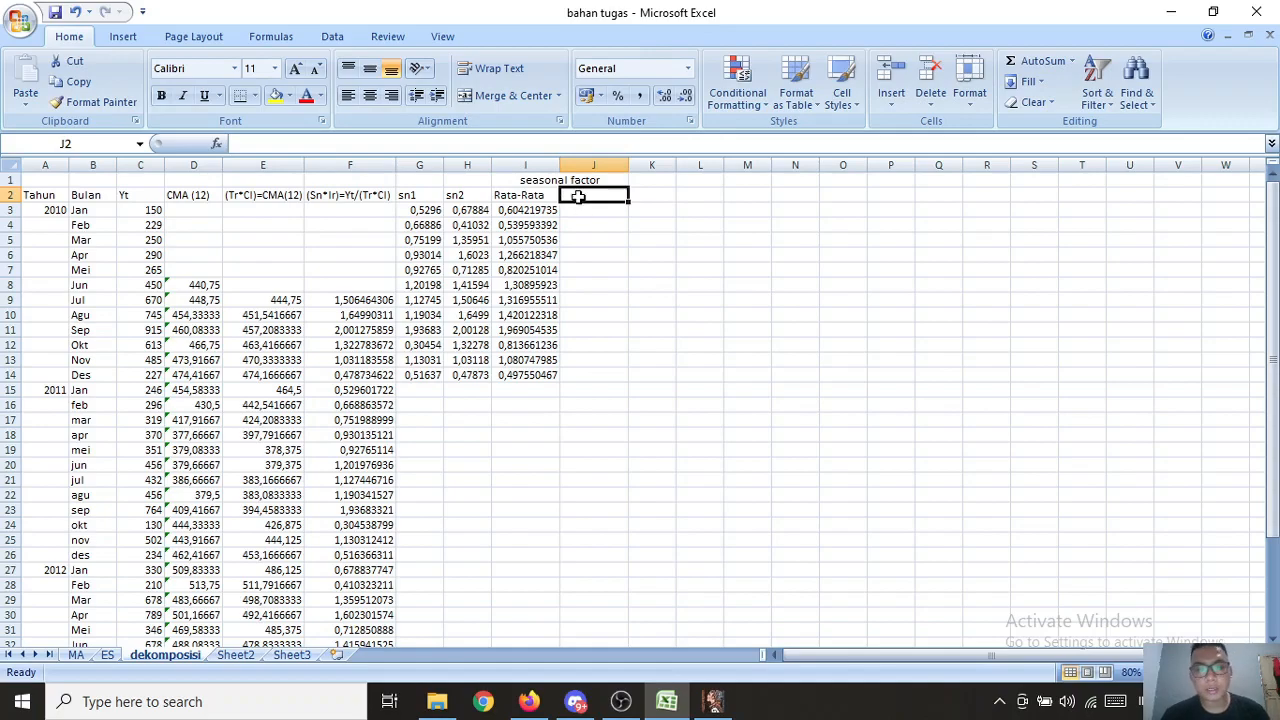
pyautogui.write('median')
pyautogui.press('Return')
# Step: Enter =MEDIAN(G3;H3) in J3 and fill the formula down to J14
pyautogui.write('=median')
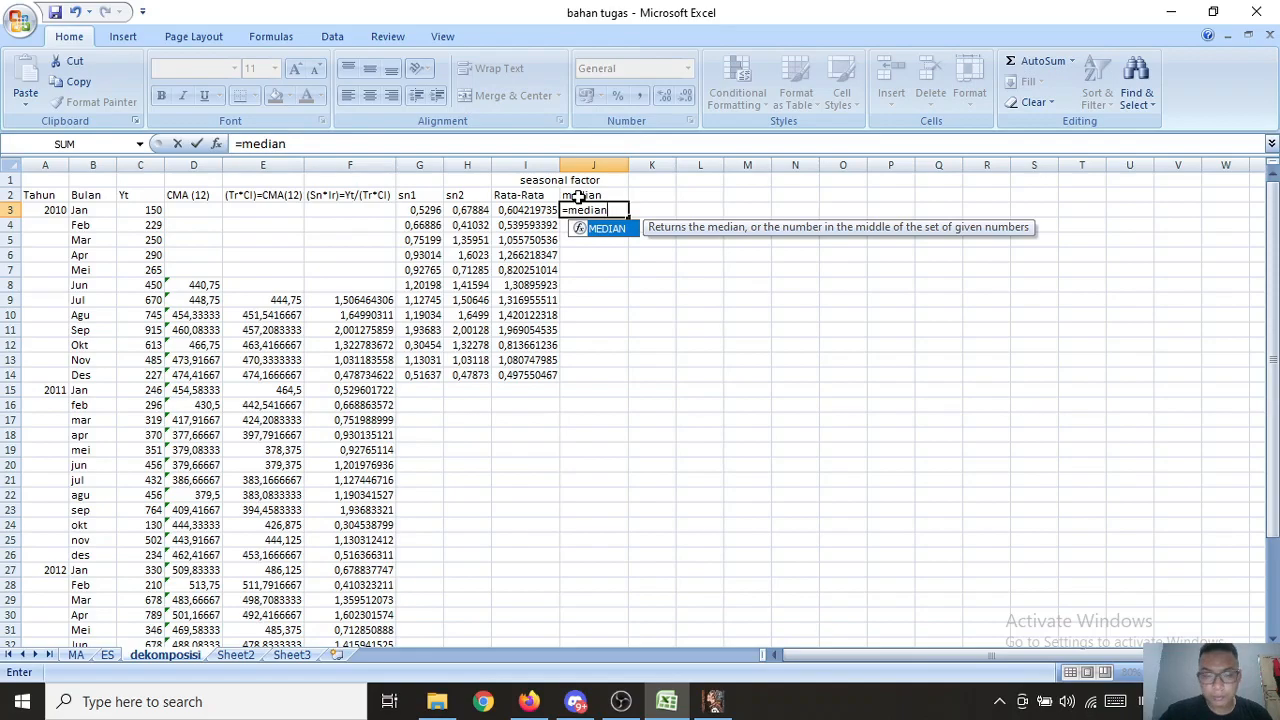
pyautogui.write('(')
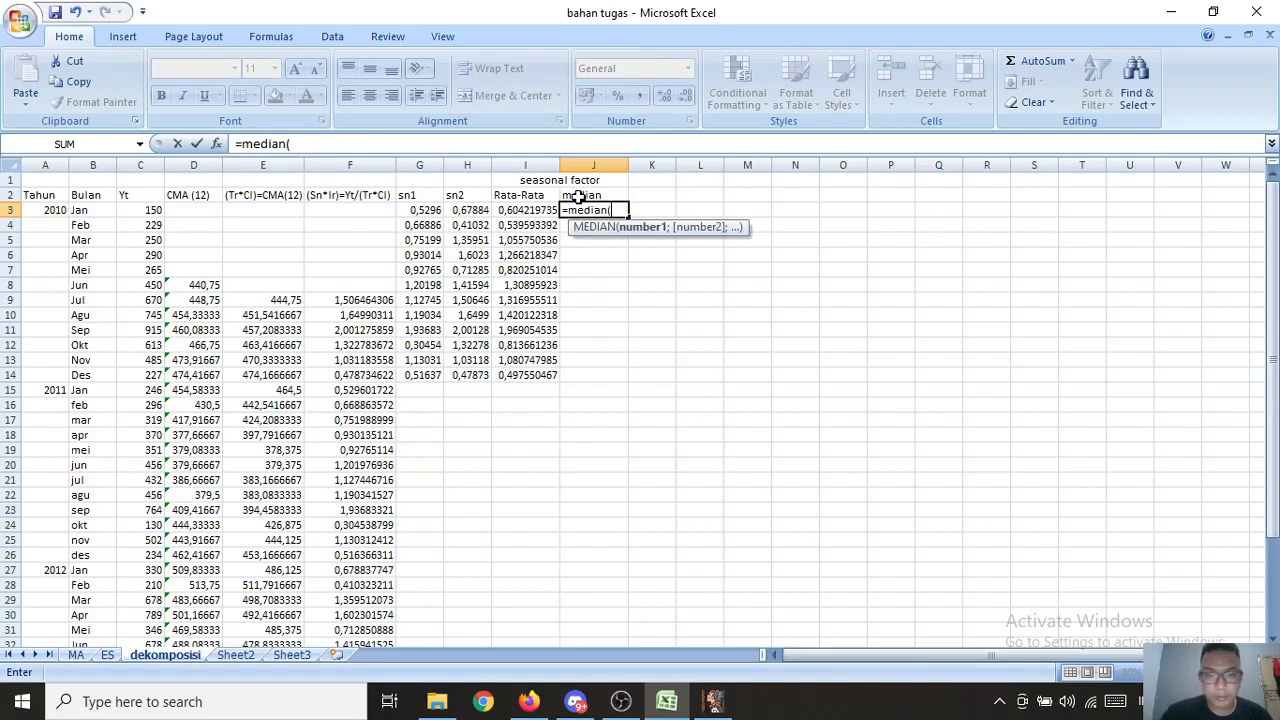
pyautogui.click(418, 210)
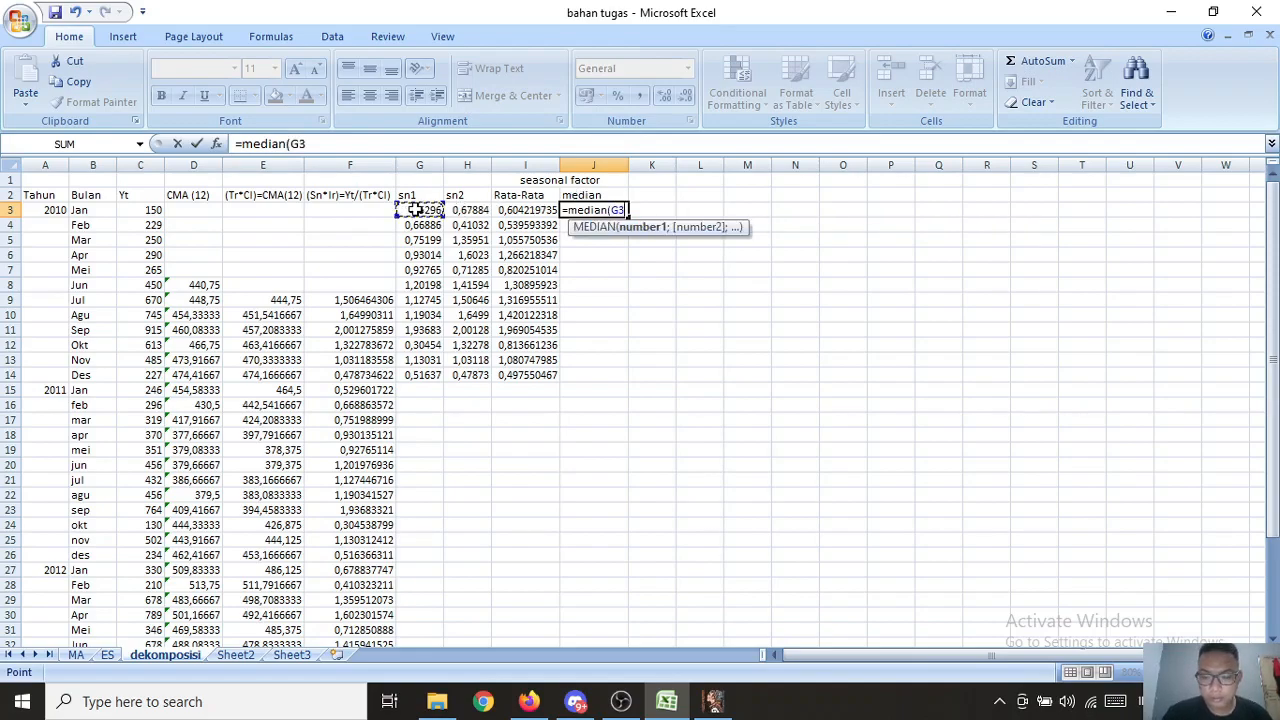
pyautogui.write(';')
pyautogui.click(467, 212)
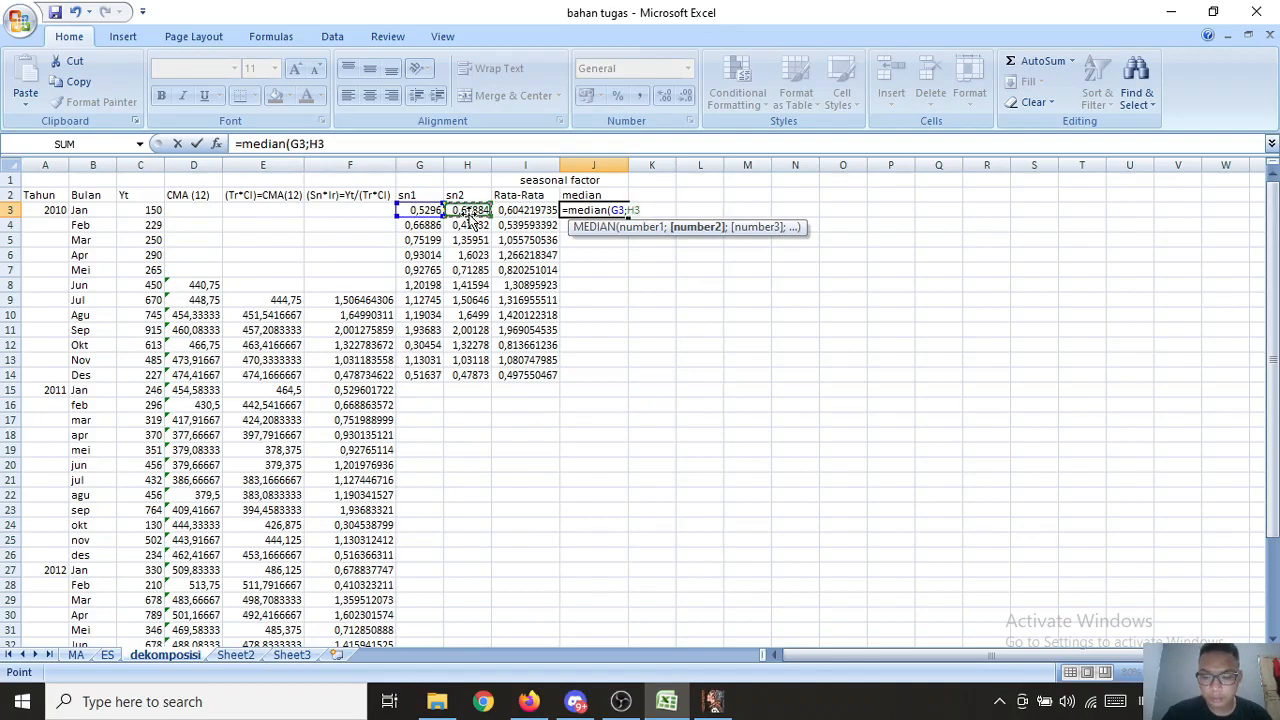
pyautogui.write(')')
pyautogui.press('Return')
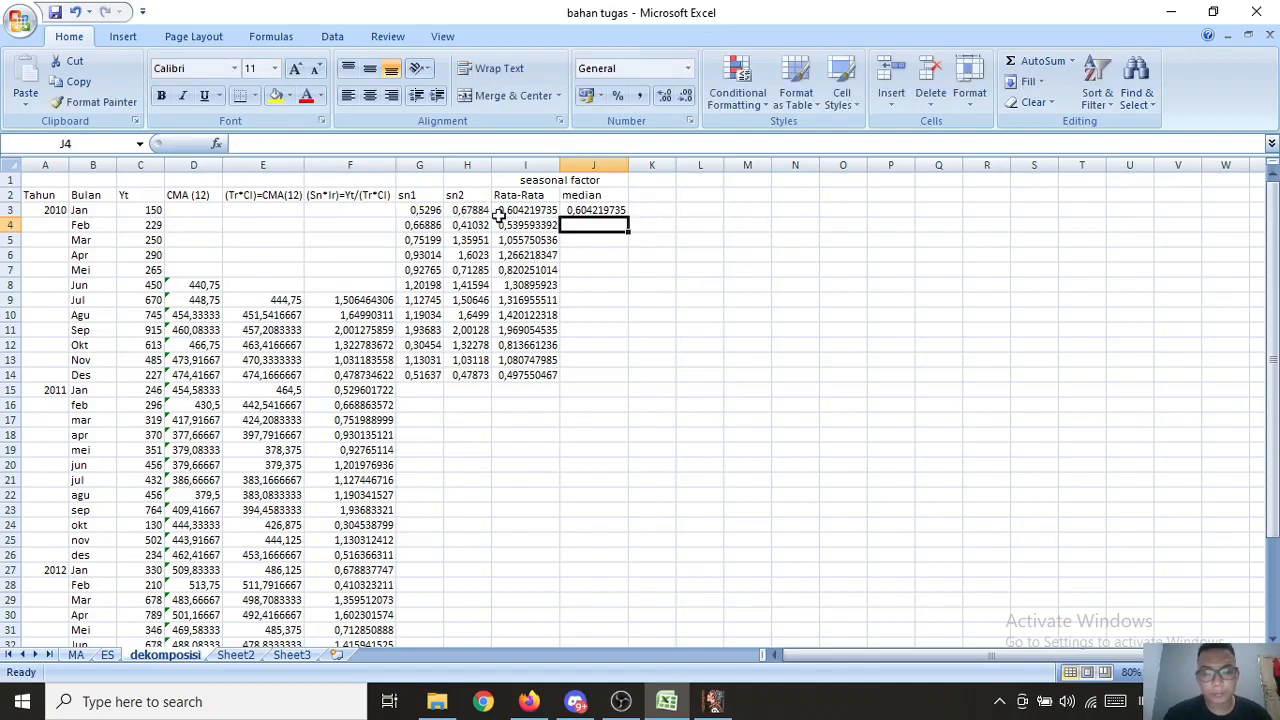
pyautogui.click(610, 212)
pyautogui.moveTo(629, 217); pyautogui.dragTo(614, 380)
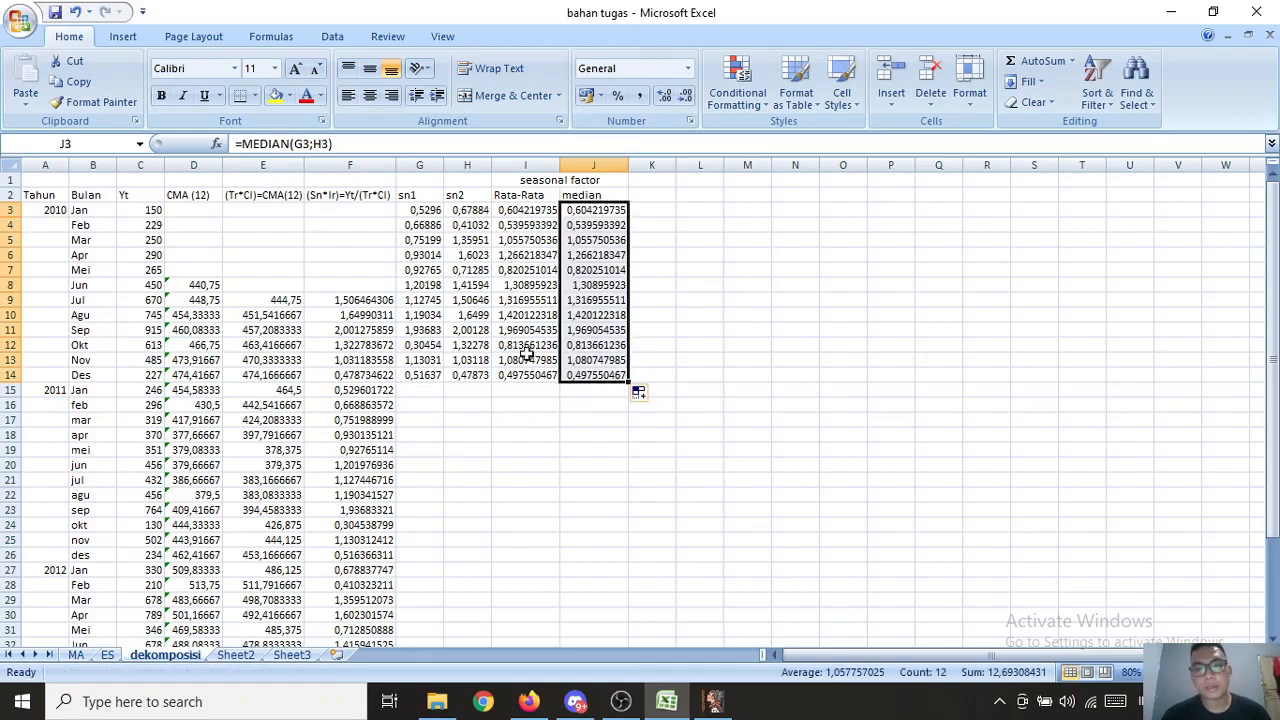
# Step: Total the monthly averages in I15 with the formula =SUM(I3:I14)
pyautogui.click(519, 390)
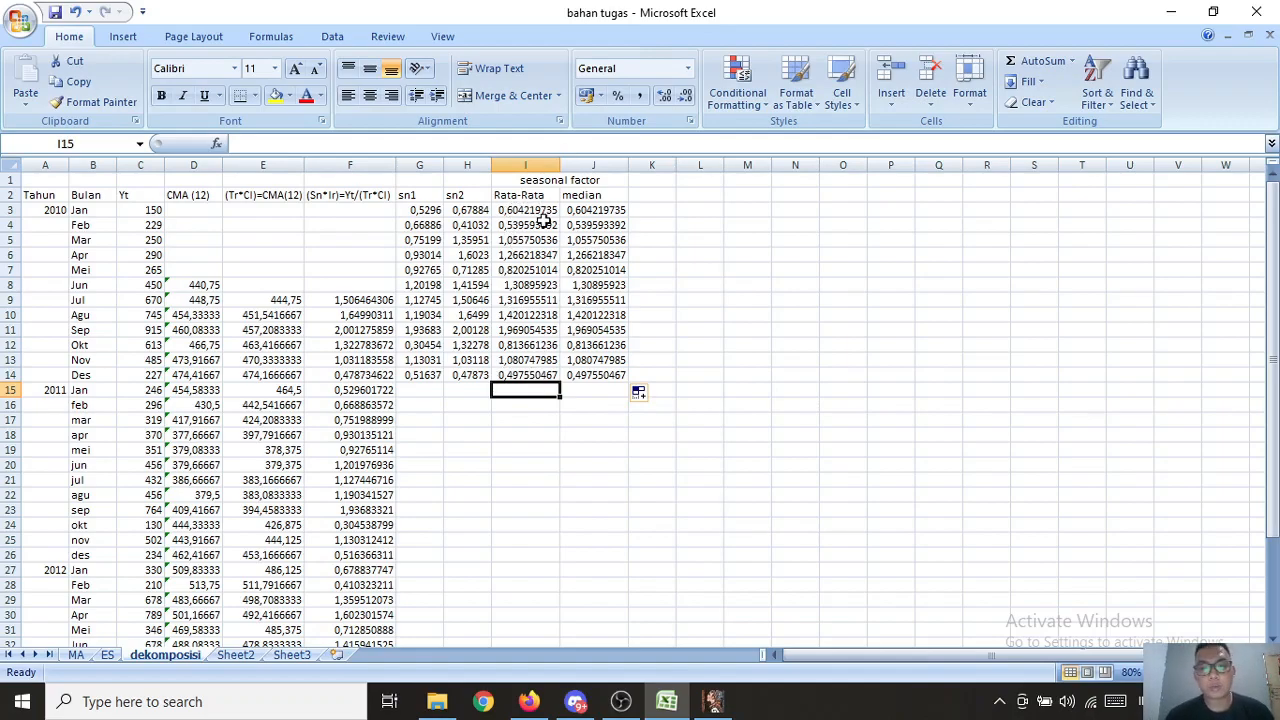
pyautogui.click(398, 145)
pyautogui.write('=')
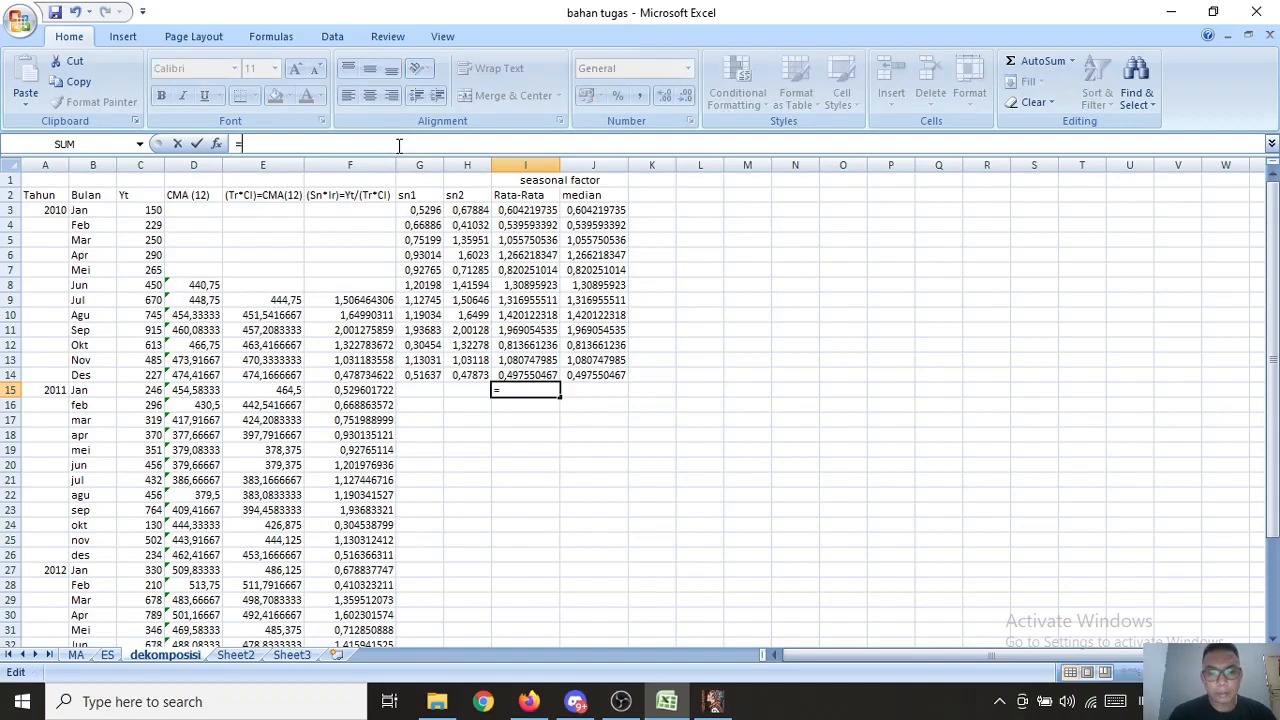
pyautogui.write('sum')
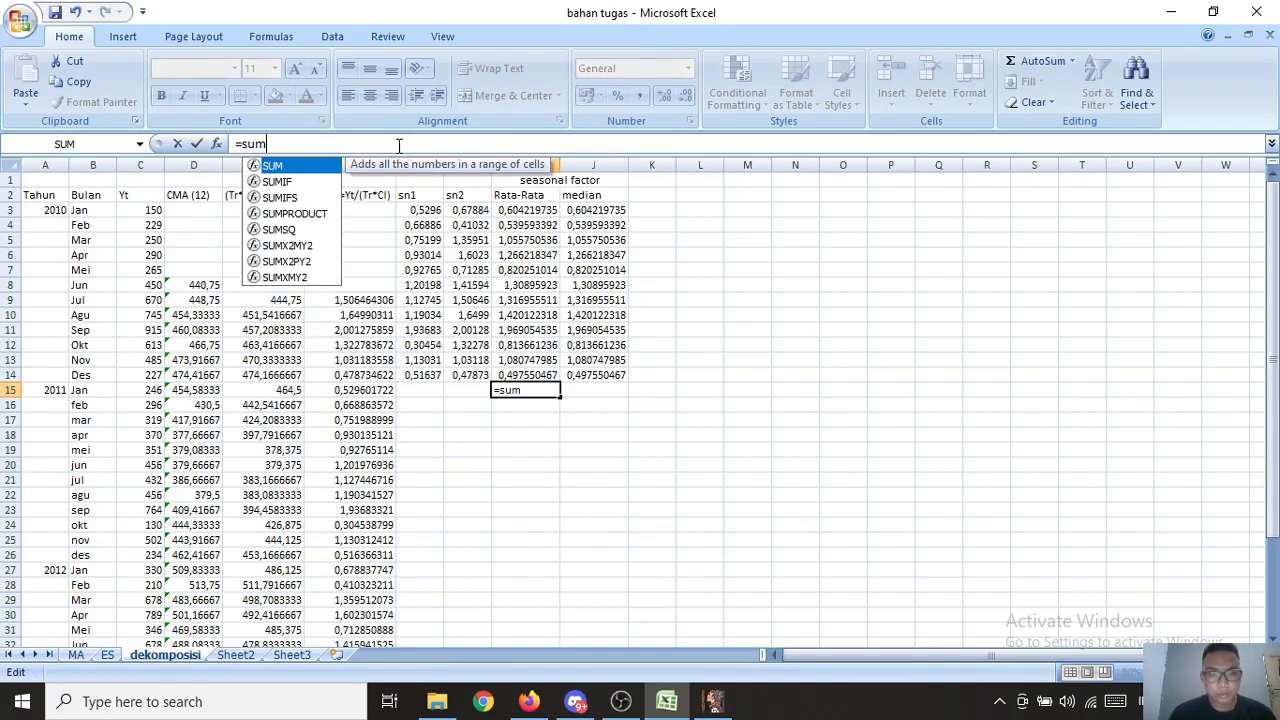
pyautogui.write('(')
pyautogui.click(525, 210)
pyautogui.moveTo(559, 217); pyautogui.dragTo(558, 380)
pyautogui.write(')')
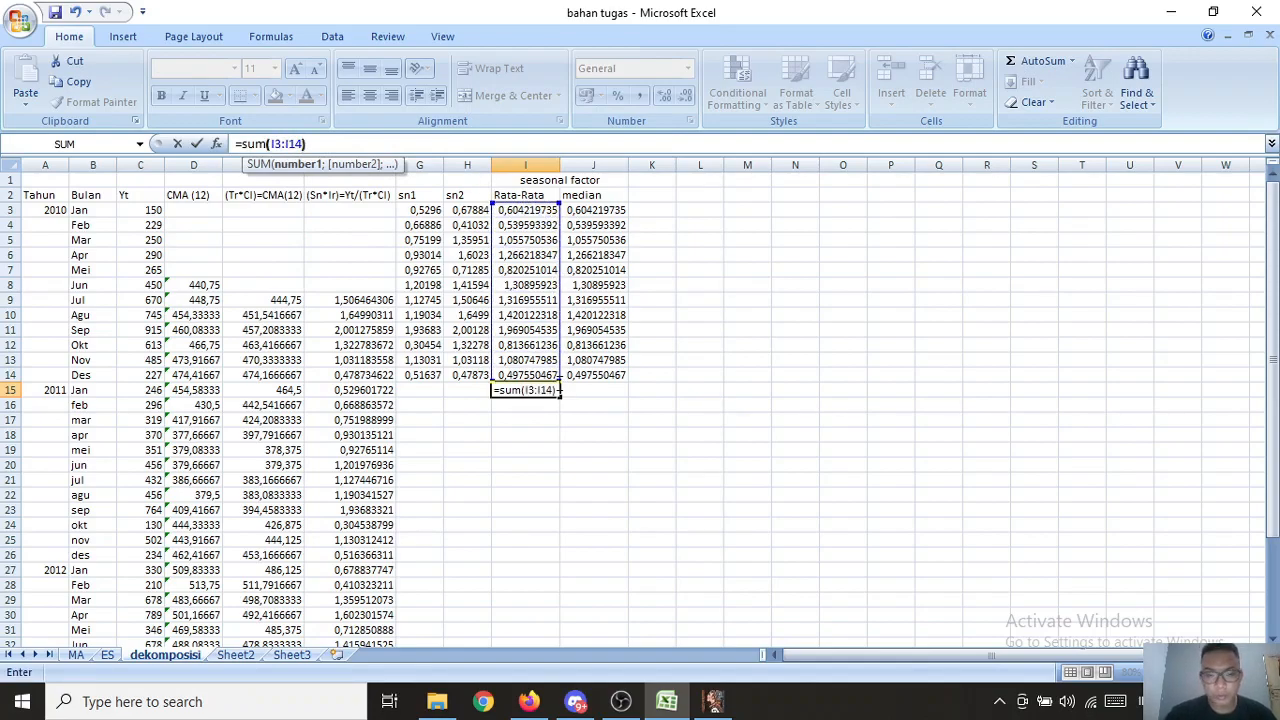
pyautogui.press('Return')
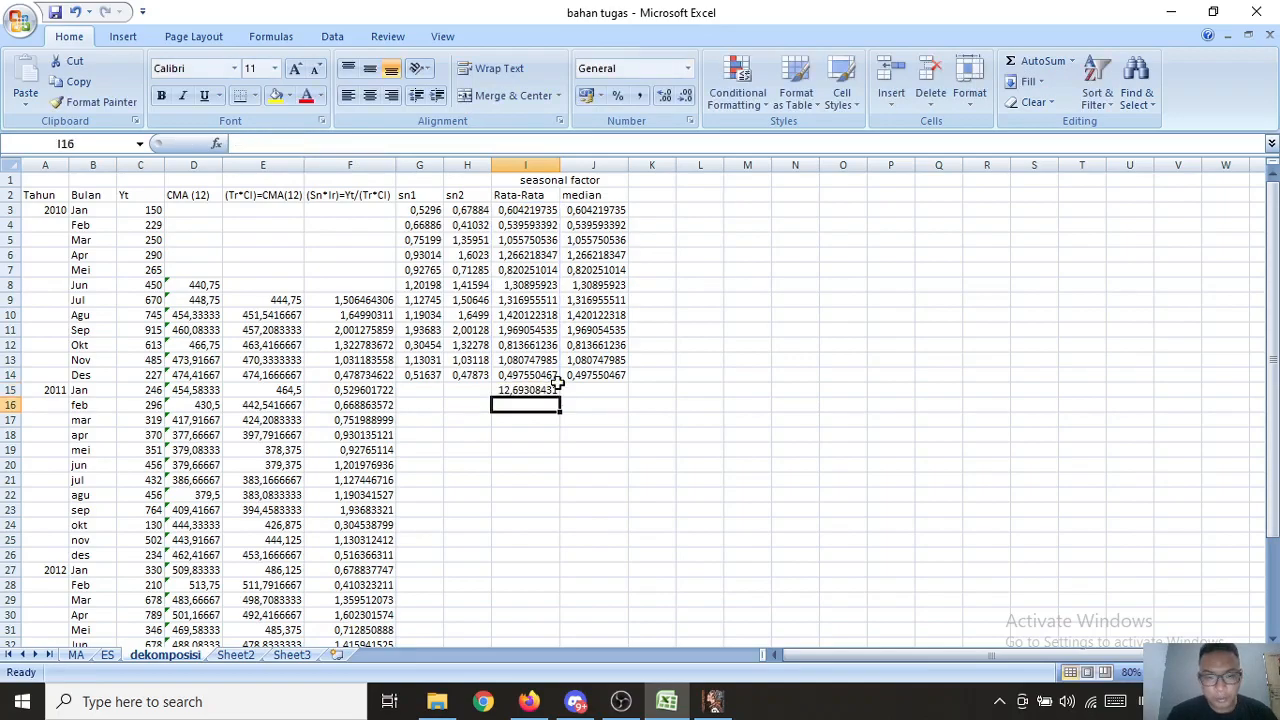
pyautogui.click(533, 390)
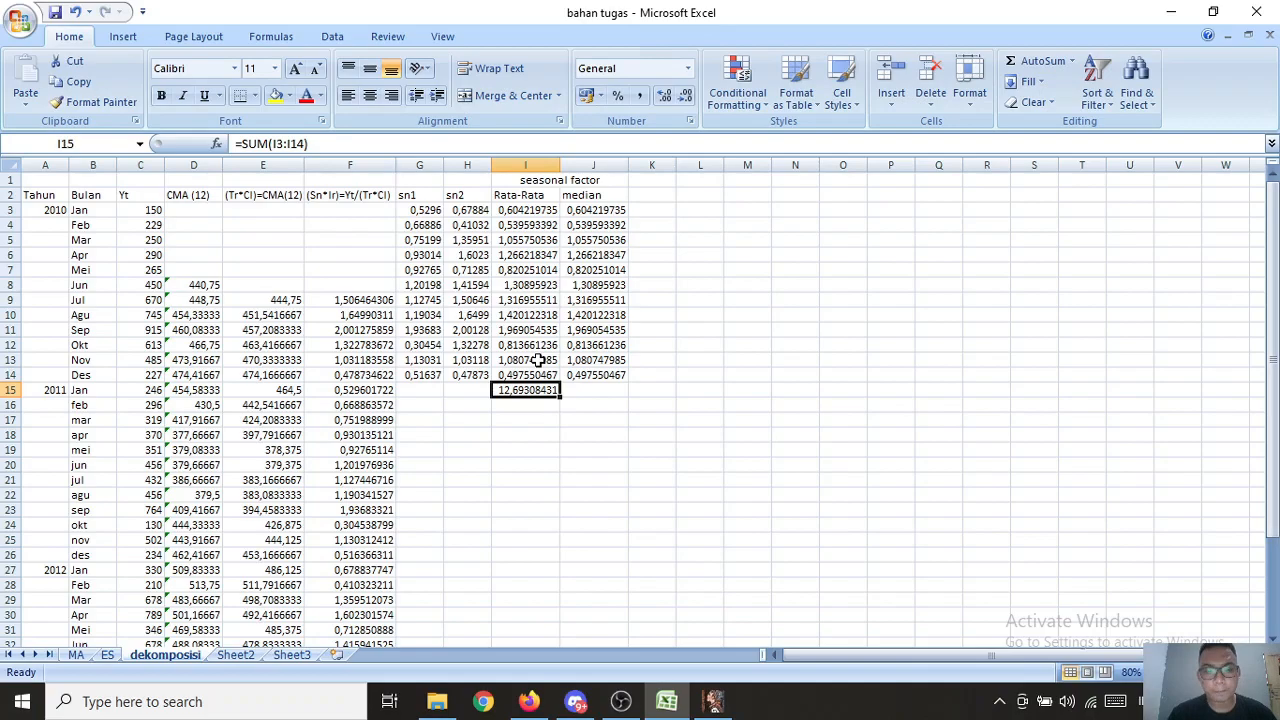
# Step: Calculate the seasonal adjustment factor in I16 with the formula =12/I15
pyautogui.click(522, 403)
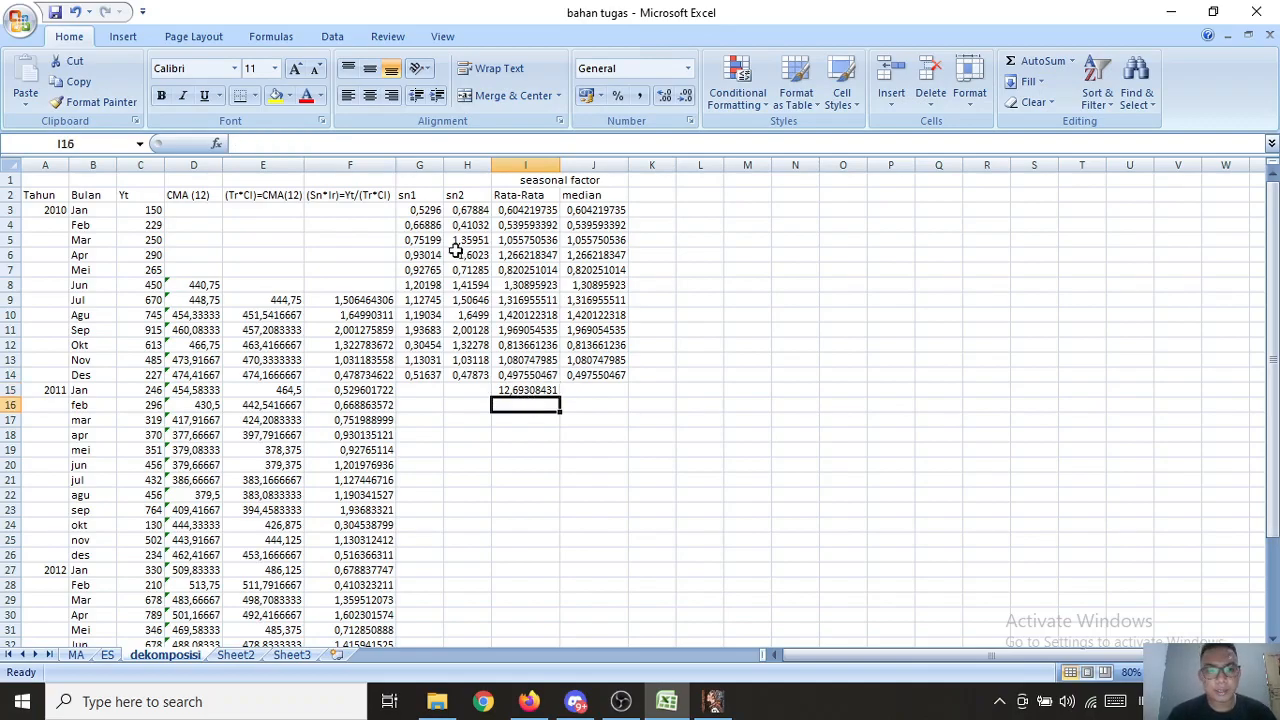
pyautogui.click(450, 143)
pyautogui.click(450, 143)
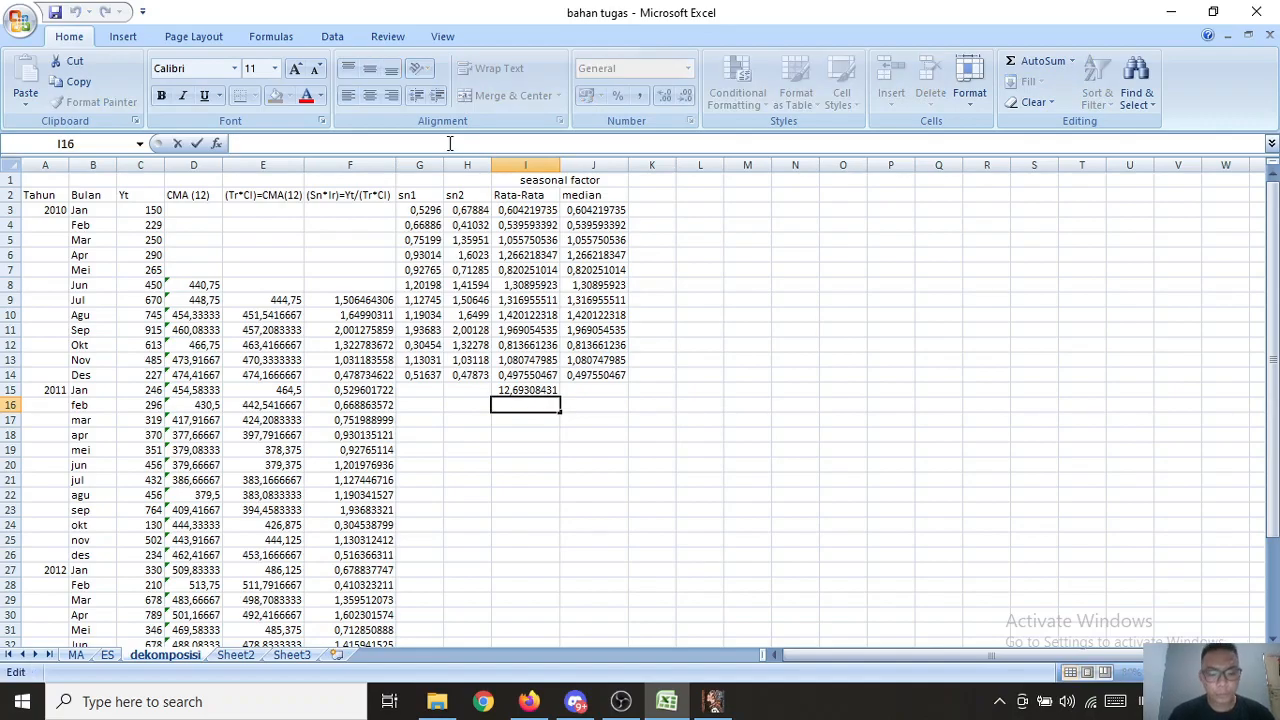
pyautogui.write('=12/')
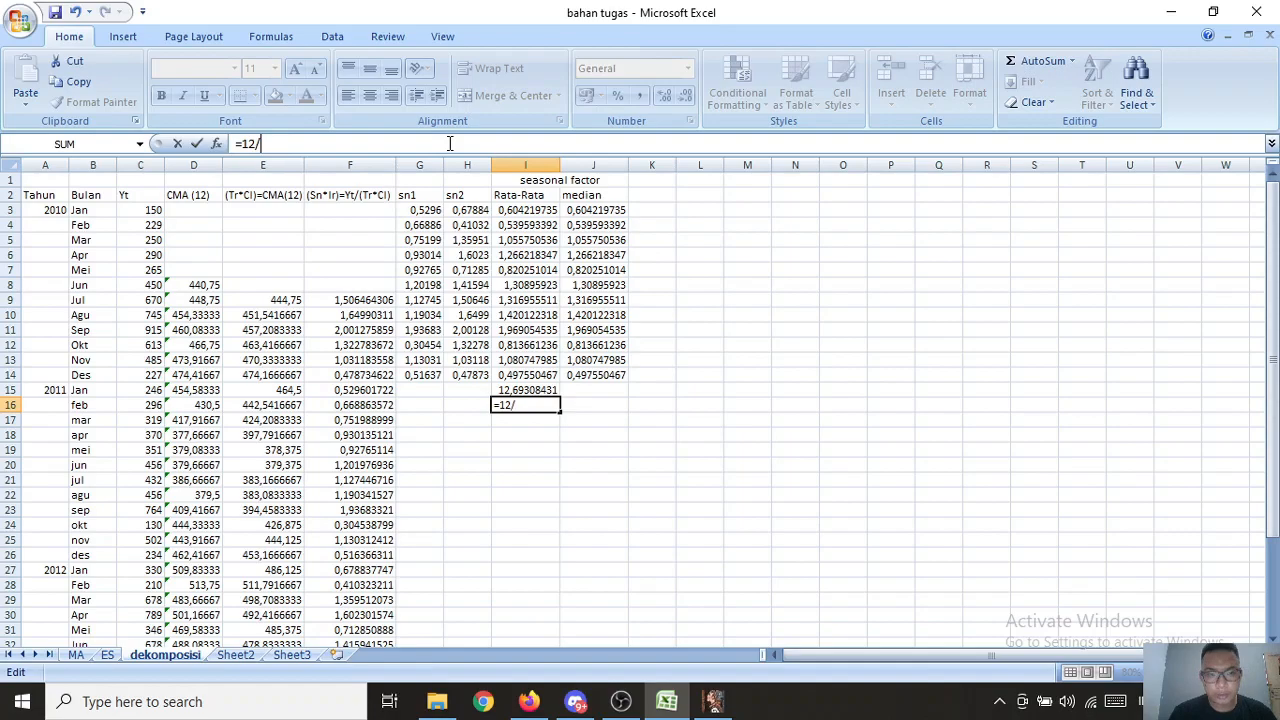
pyautogui.click(528, 390)
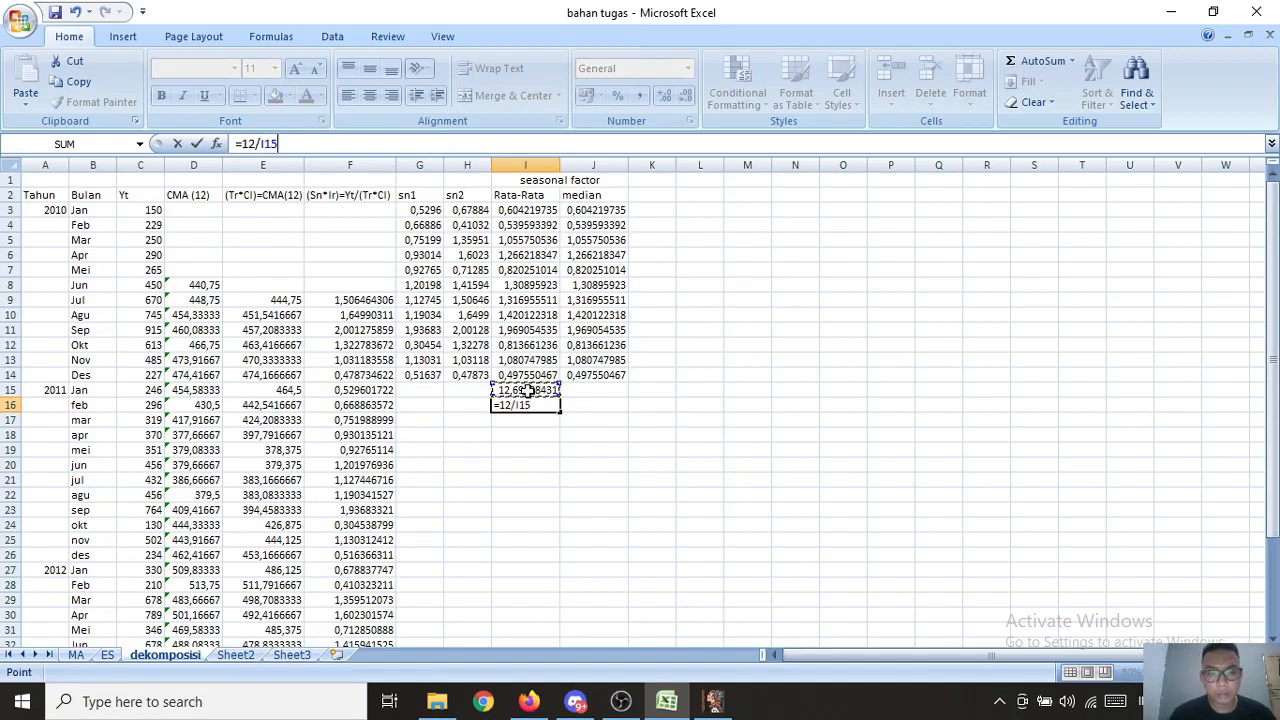
pyautogui.press('Return')
pyautogui.click(521, 405)
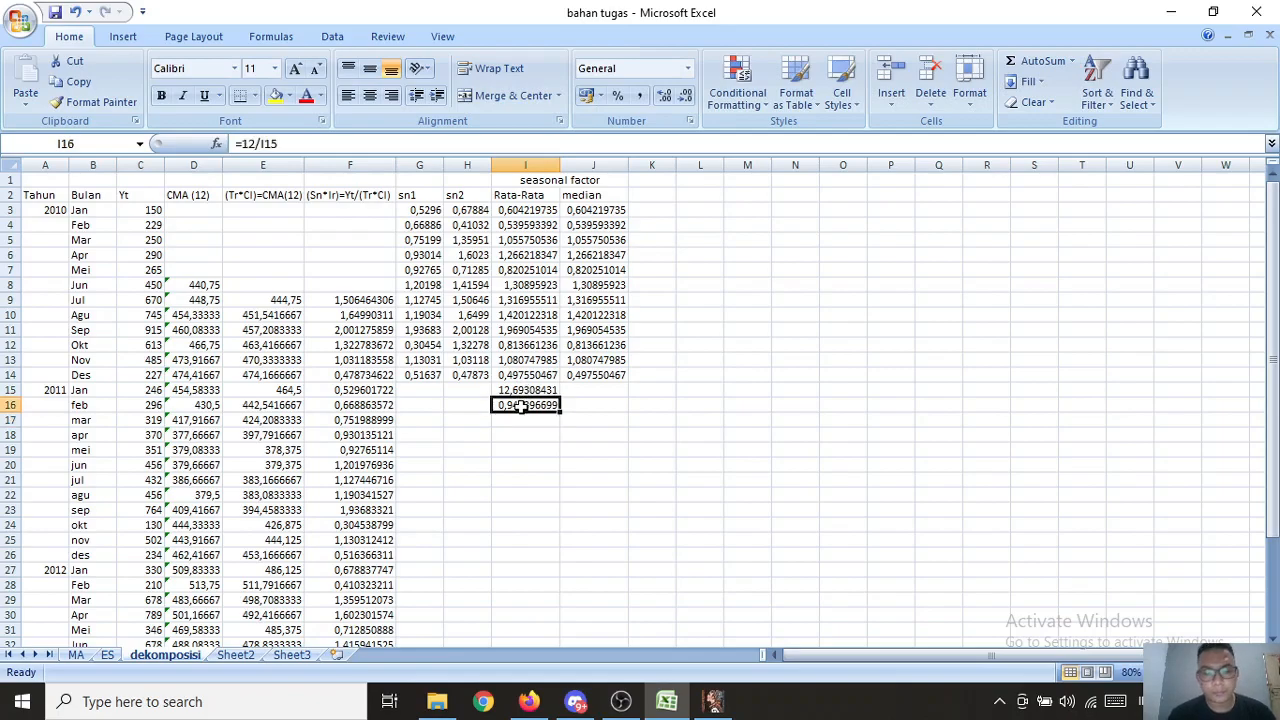
# Step: Enter the column heading sn in K2, beside the median heading
pyautogui.click(651, 195)
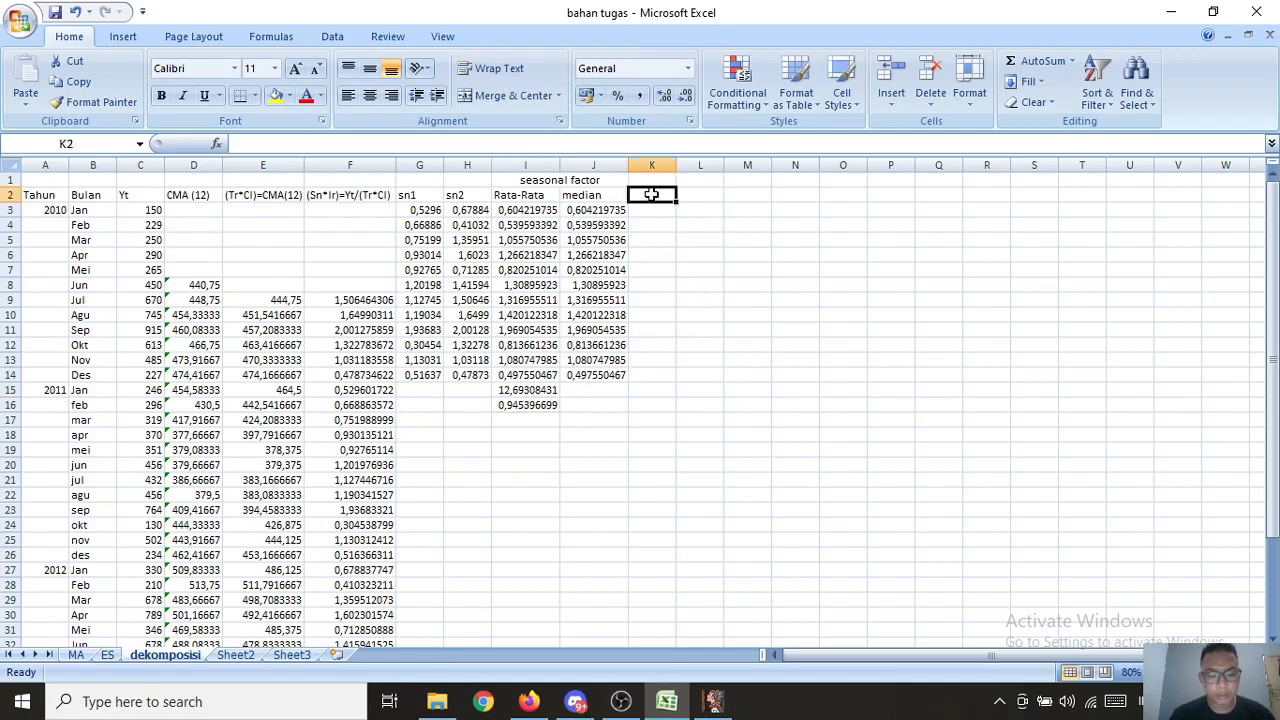
pyautogui.write('s')
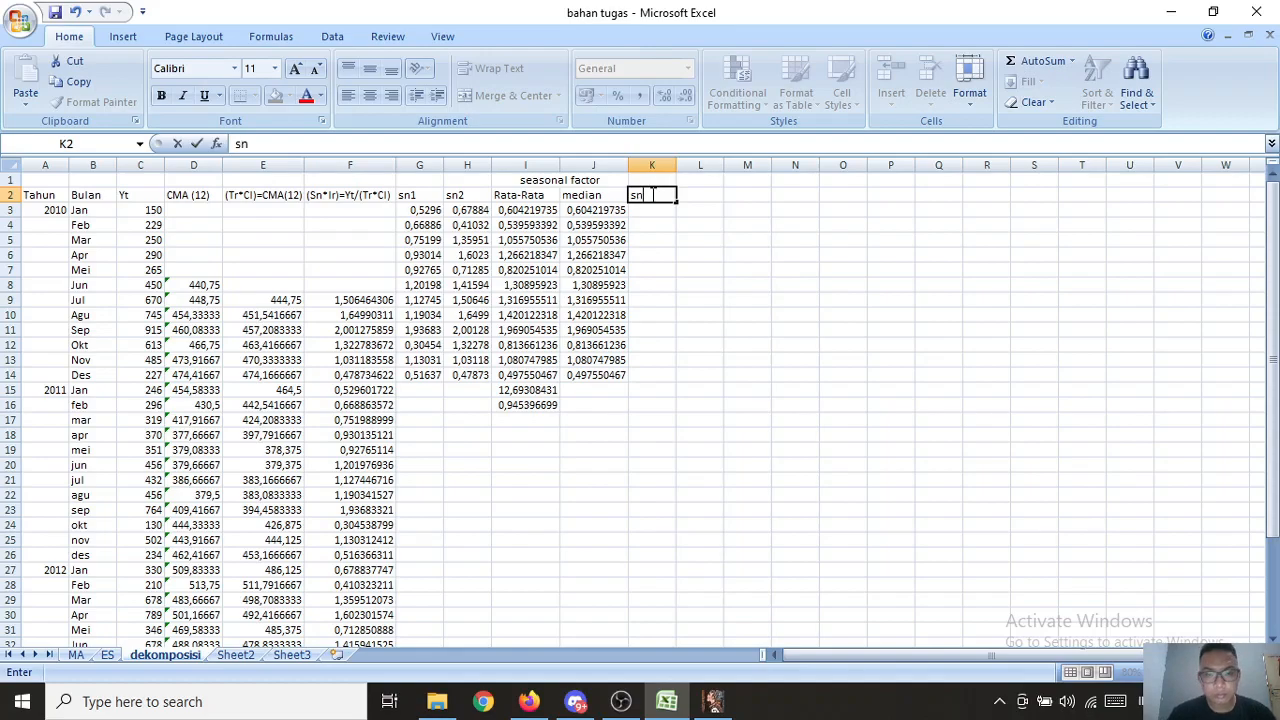
pyautogui.write('n')
pyautogui.press('Return')
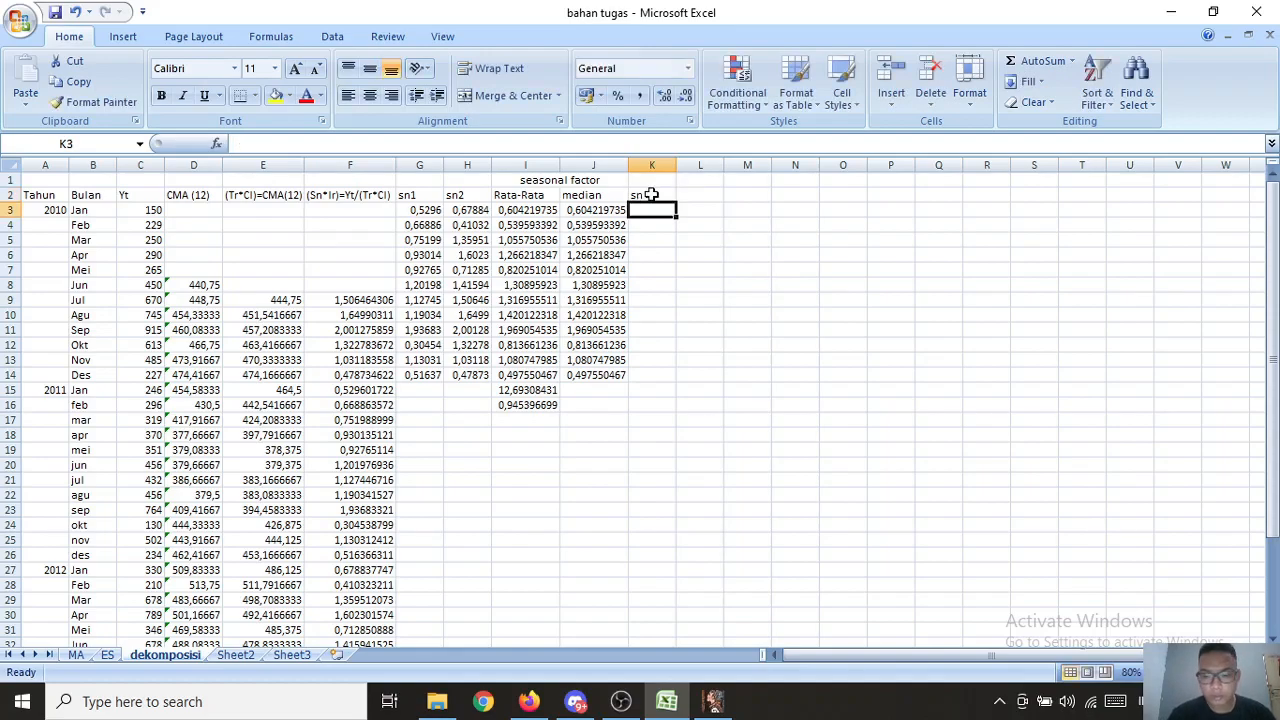
# Step: Calculate the adjusted seasonal index in K3 with =I3*$I$16 and fill the formula down to K14
pyautogui.write('=')
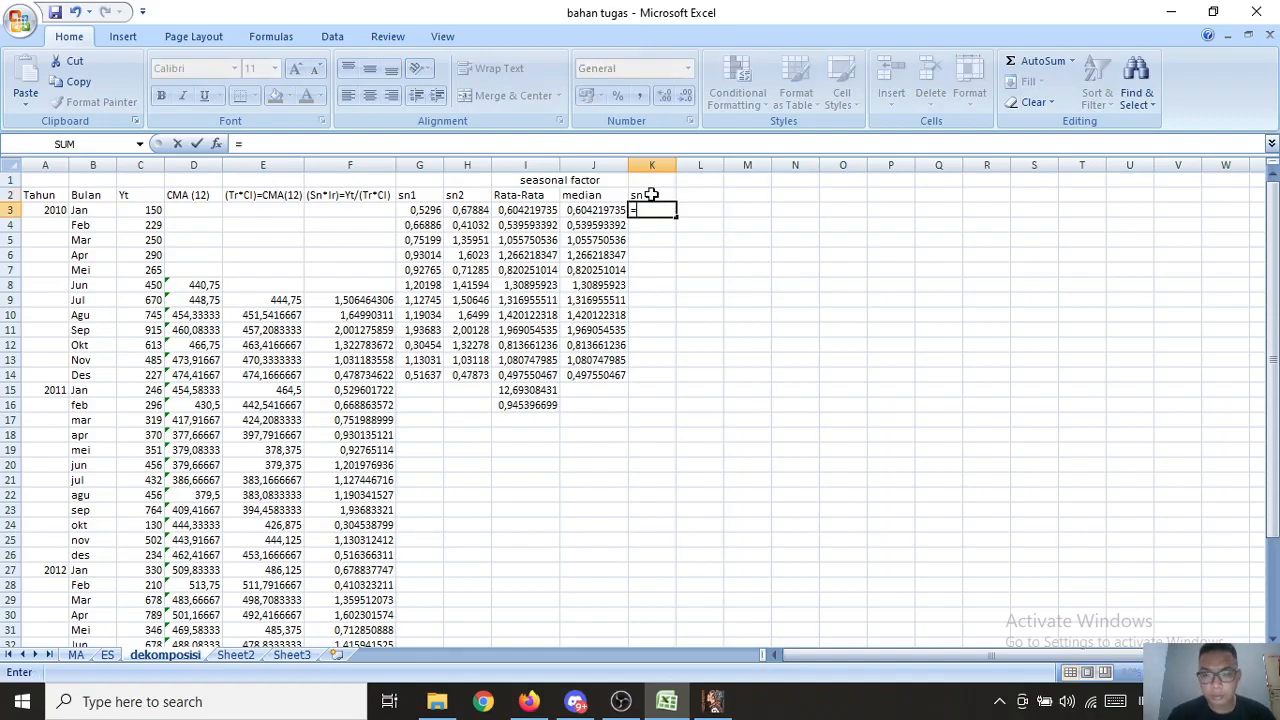
pyautogui.click(525, 210)
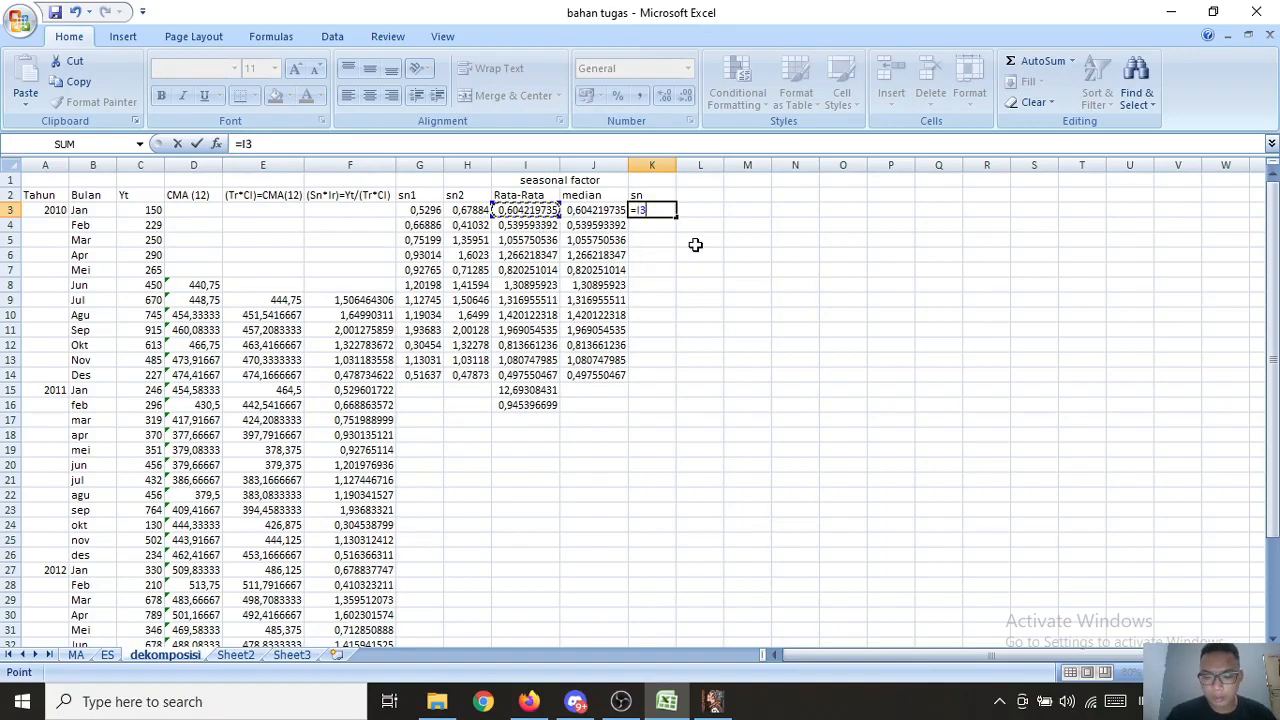
pyautogui.write('*')
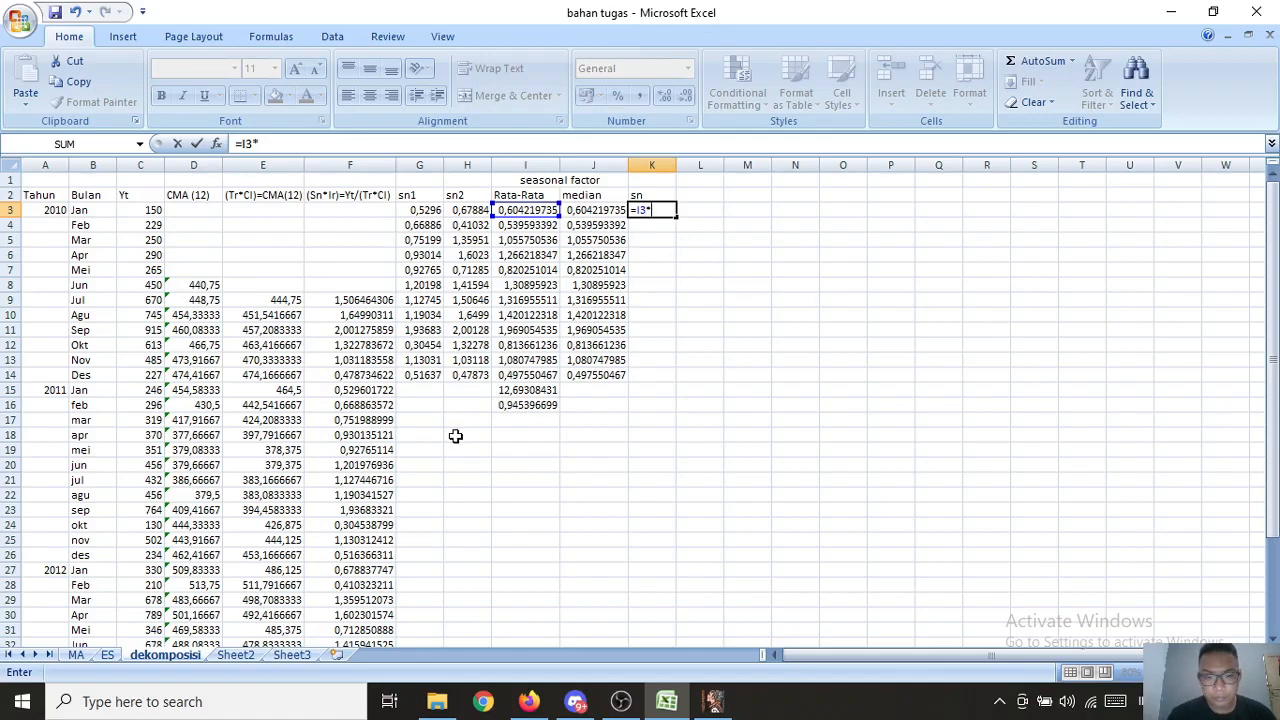
pyautogui.click(527, 405)
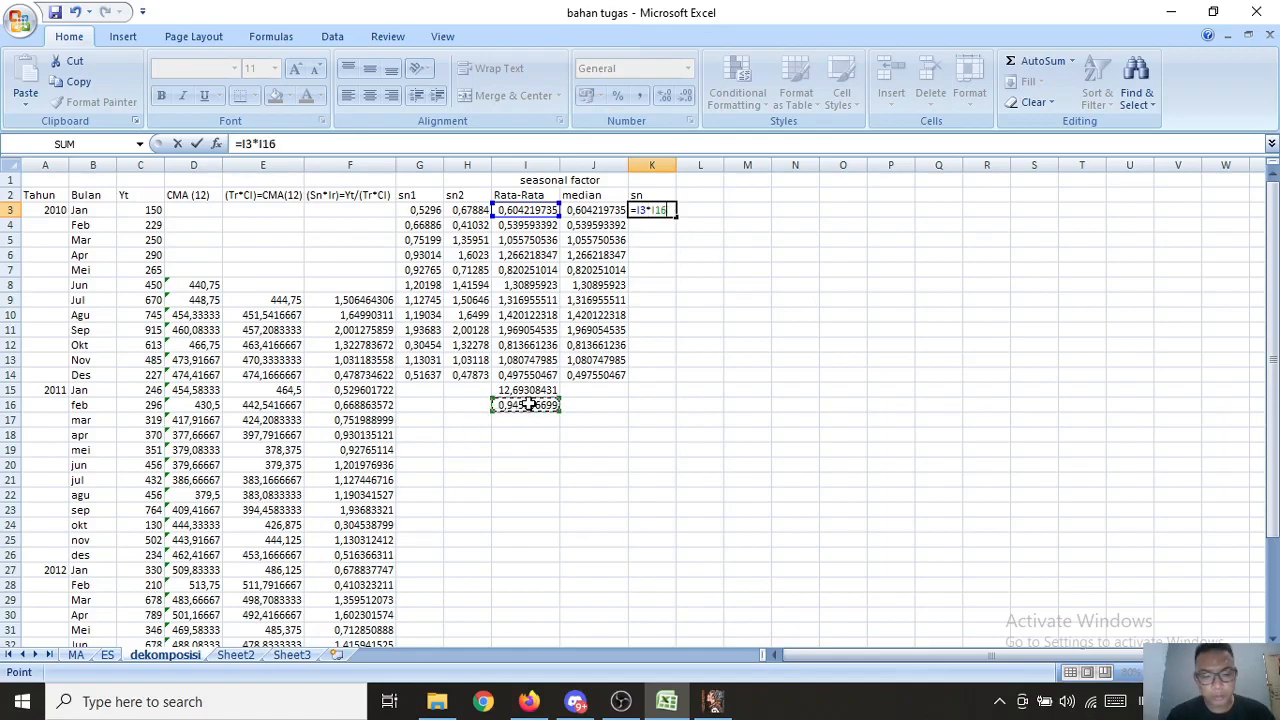
pyautogui.press('F4')
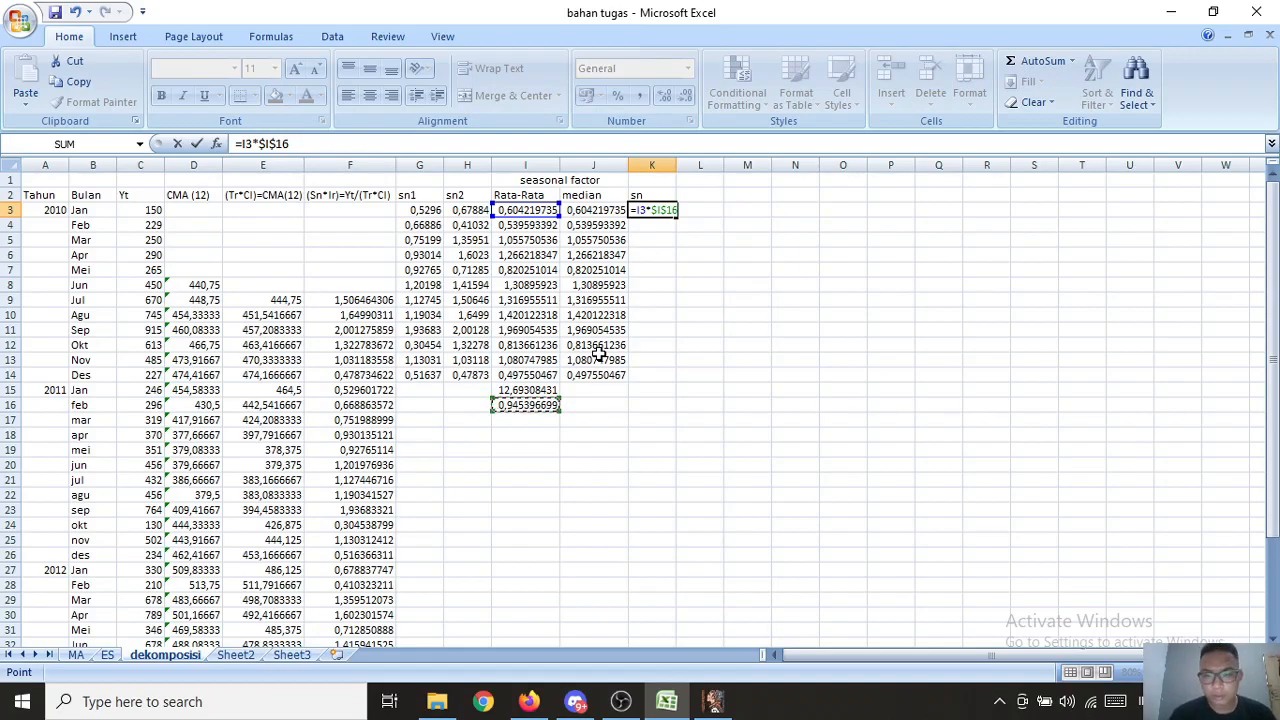
pyautogui.press('Return')
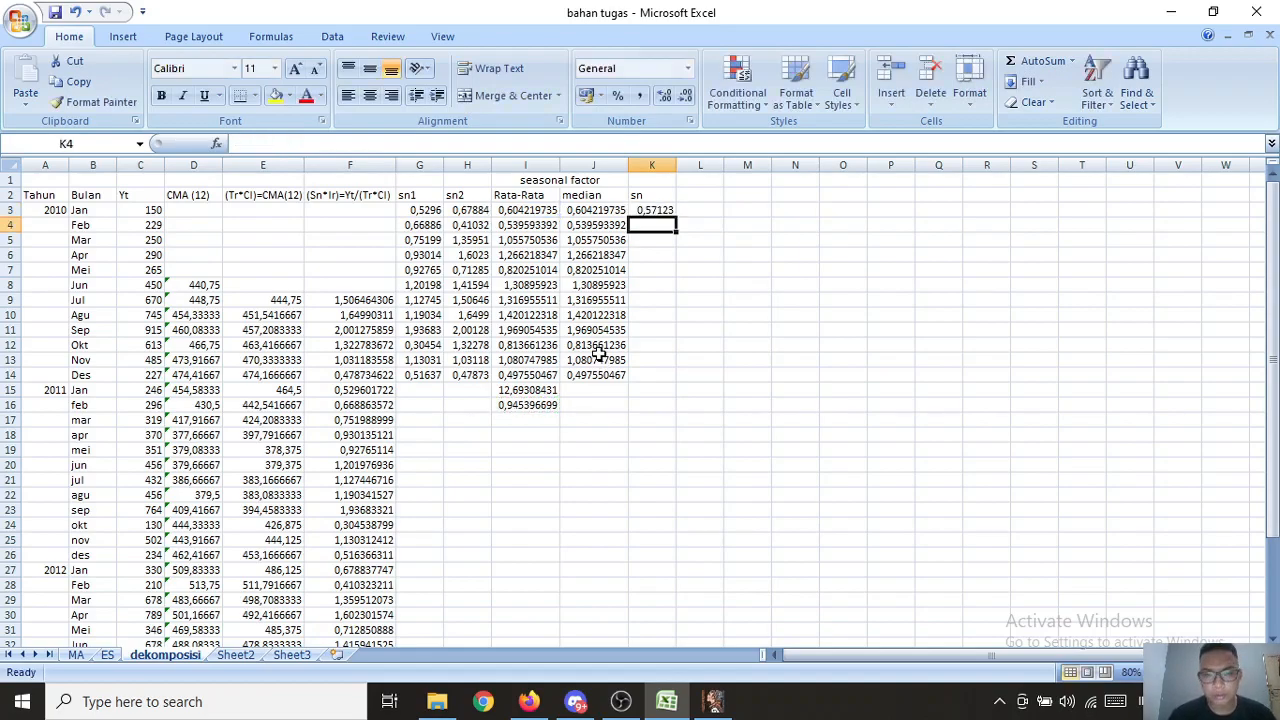
pyautogui.click(660, 210)
pyautogui.moveTo(675, 215); pyautogui.dragTo(670, 383)
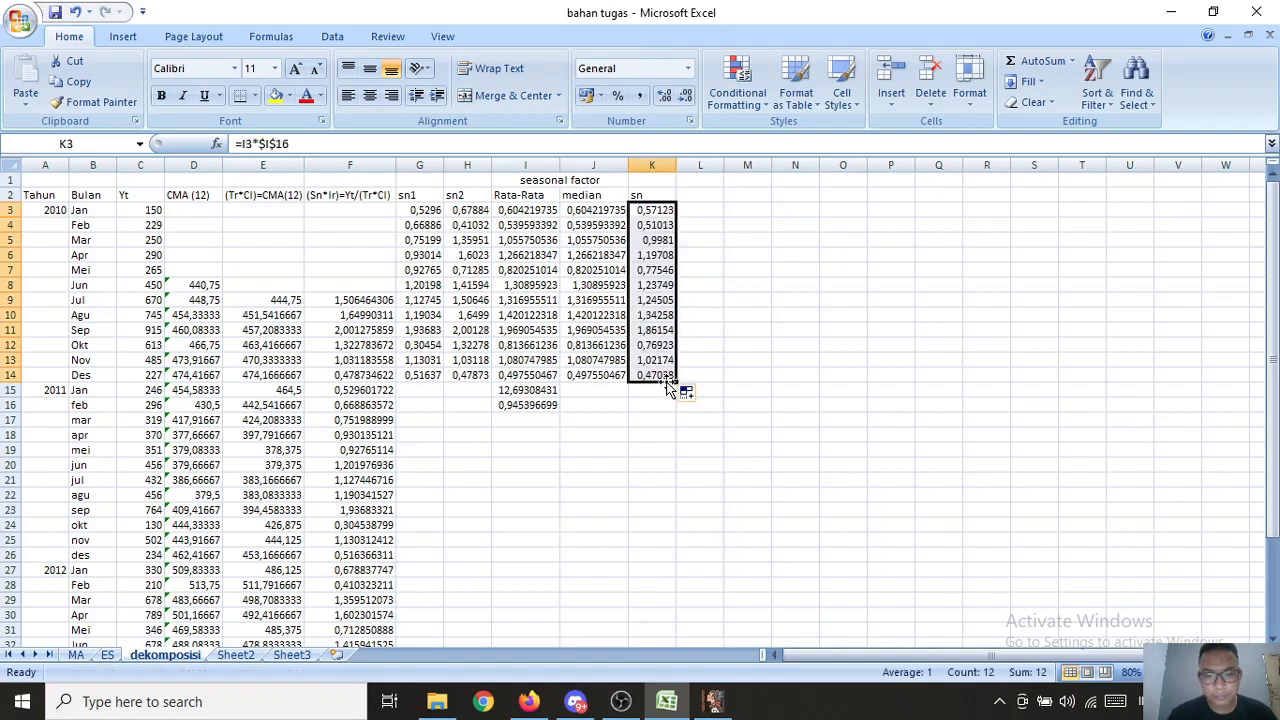
# Step: Total the adjusted seasonal indices in K15 with the formula =SUM(K3:K14)
pyautogui.click(645, 388)
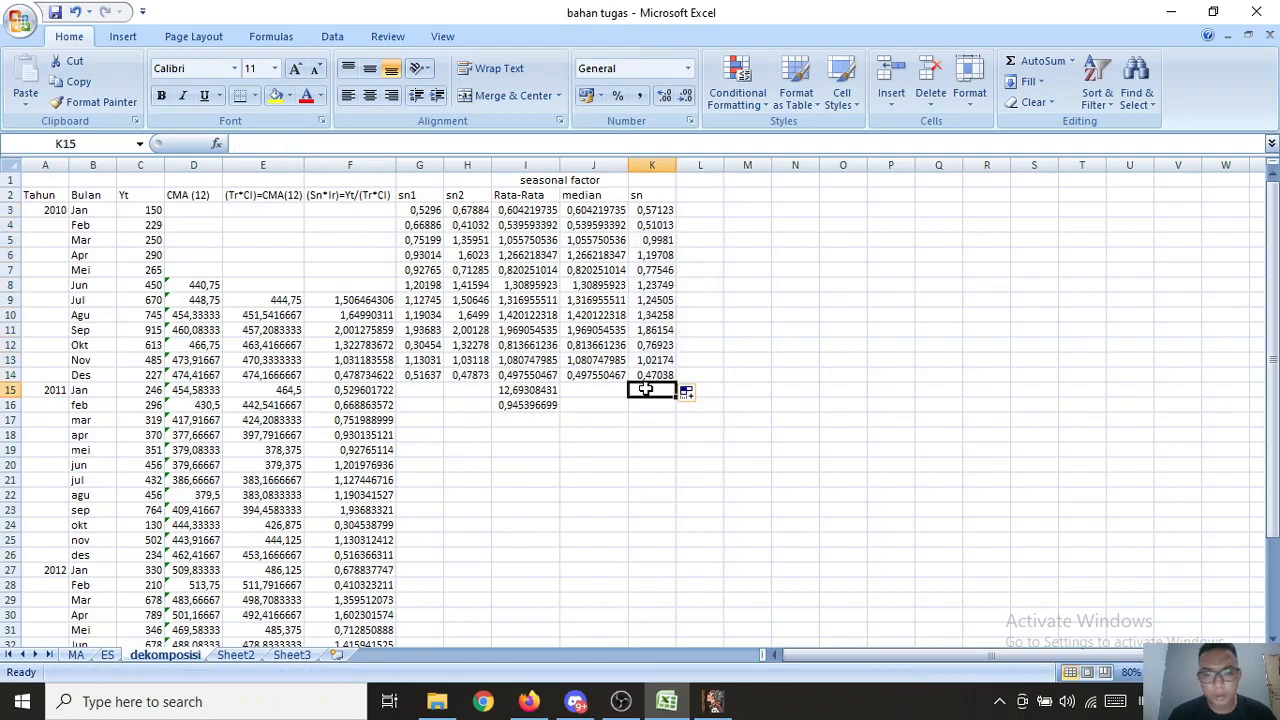
pyautogui.click(443, 147)
pyautogui.write('=')
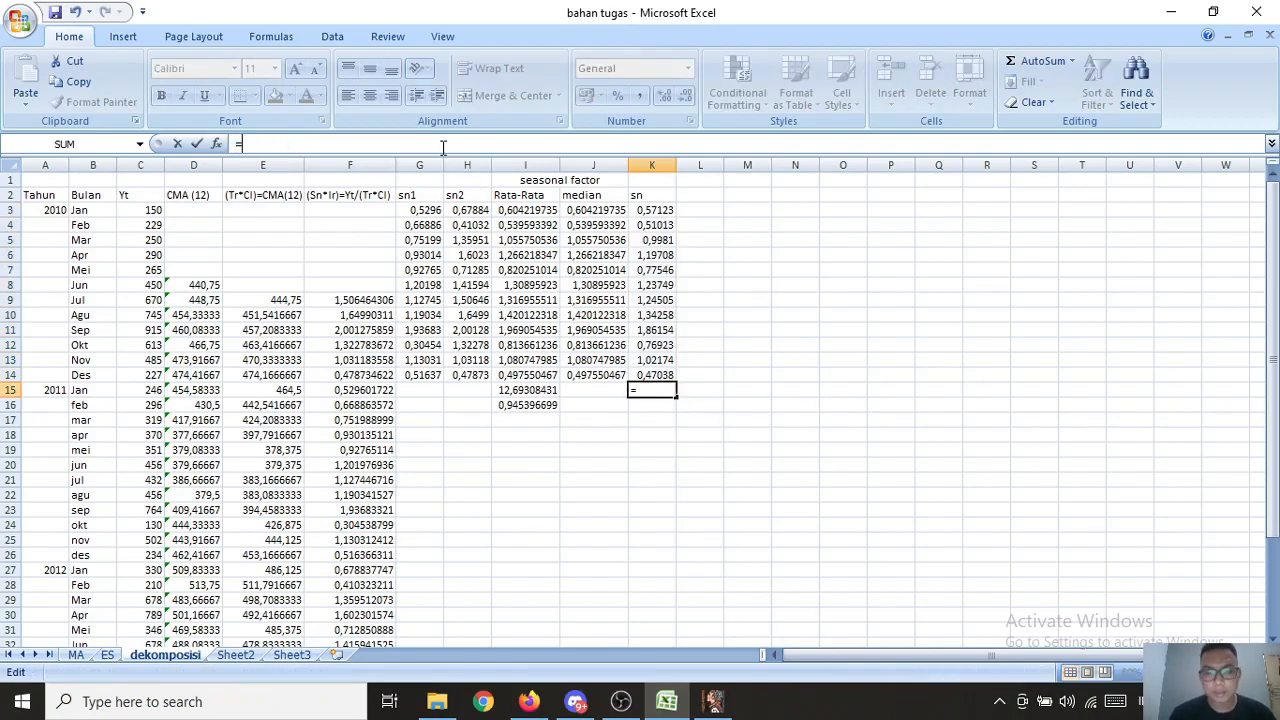
pyautogui.write('sum')
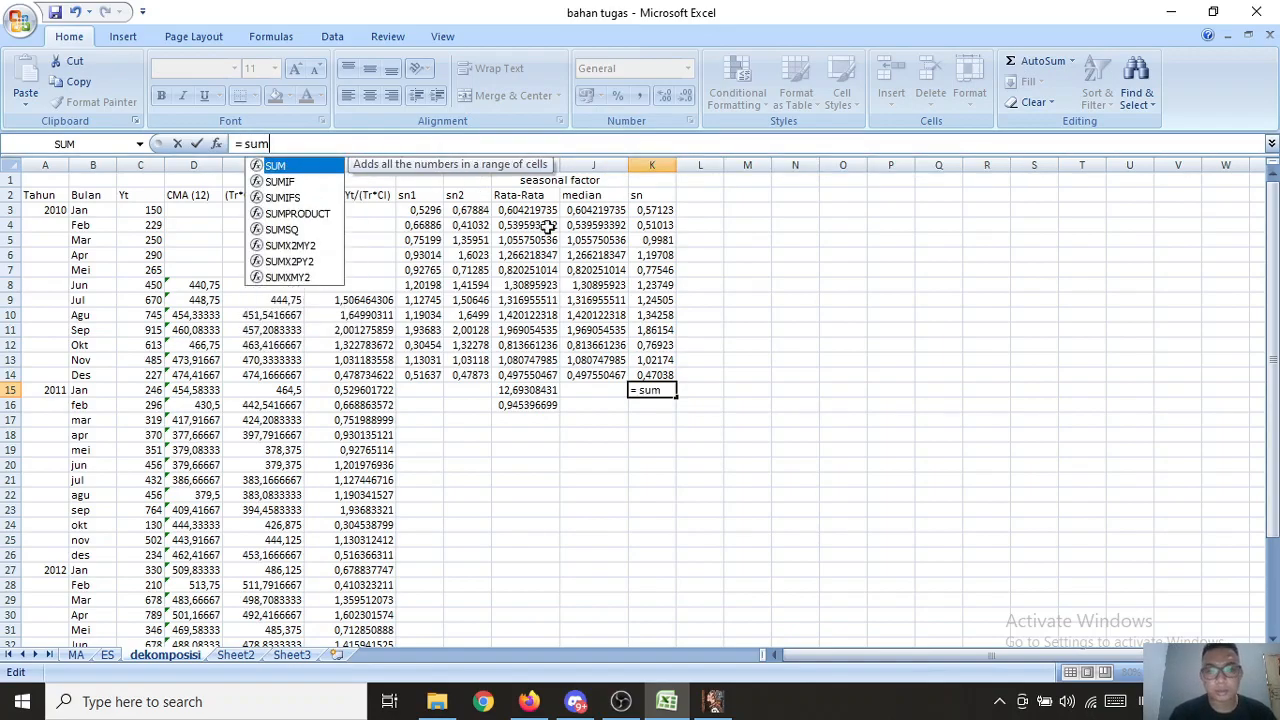
pyautogui.write('(')
pyautogui.click(655, 212)
pyautogui.moveTo(672, 213); pyautogui.dragTo(686, 376)
pyautogui.write(')')
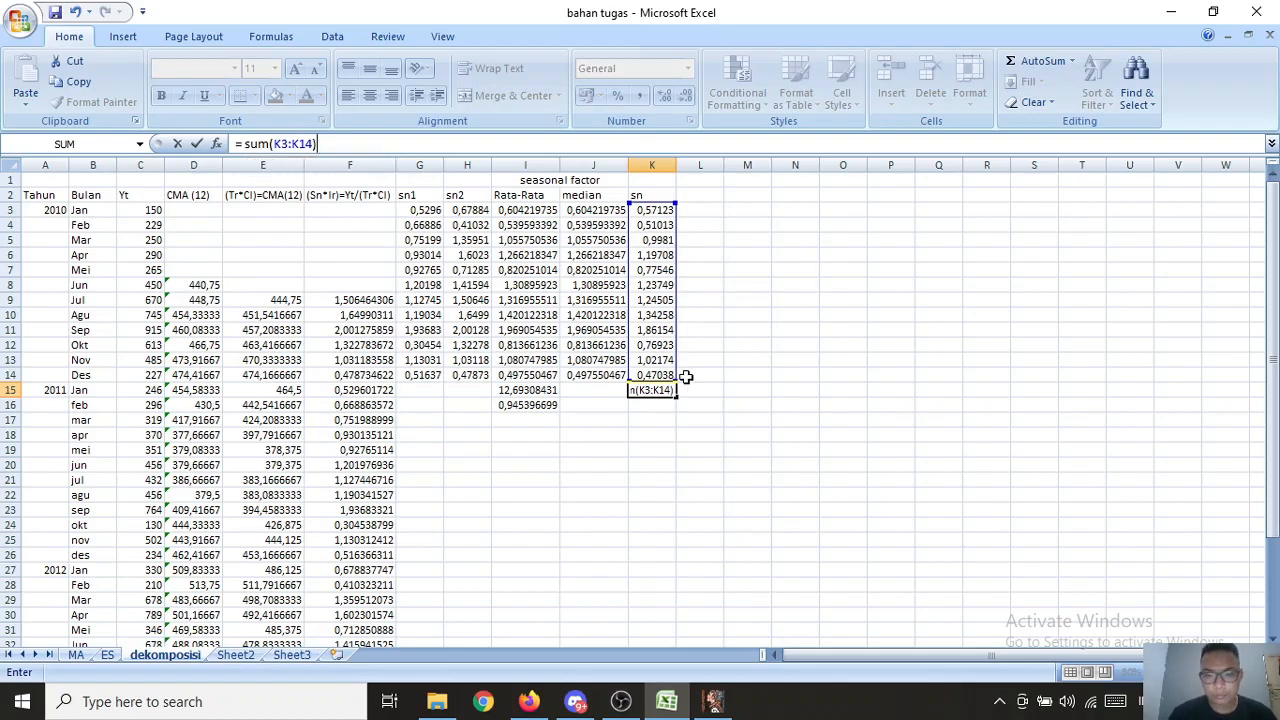
pyautogui.press('Return')
pyautogui.click(652, 390)
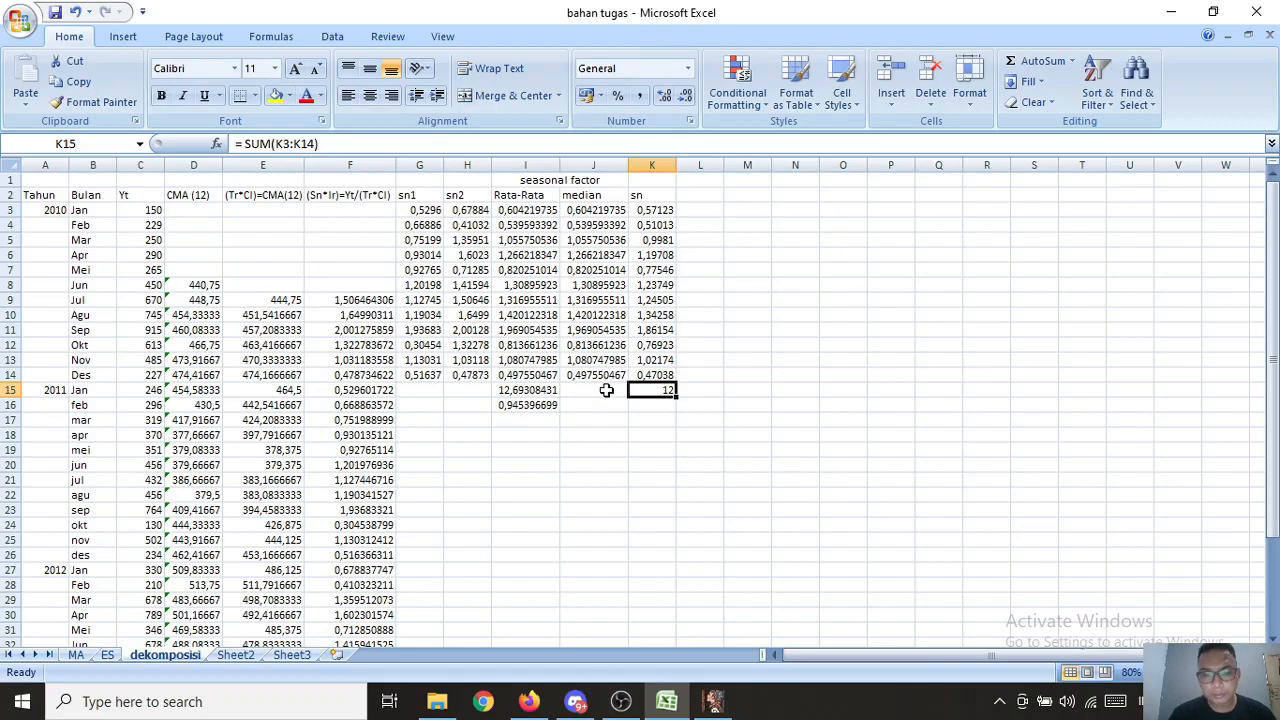
pyautogui.click(817, 380)
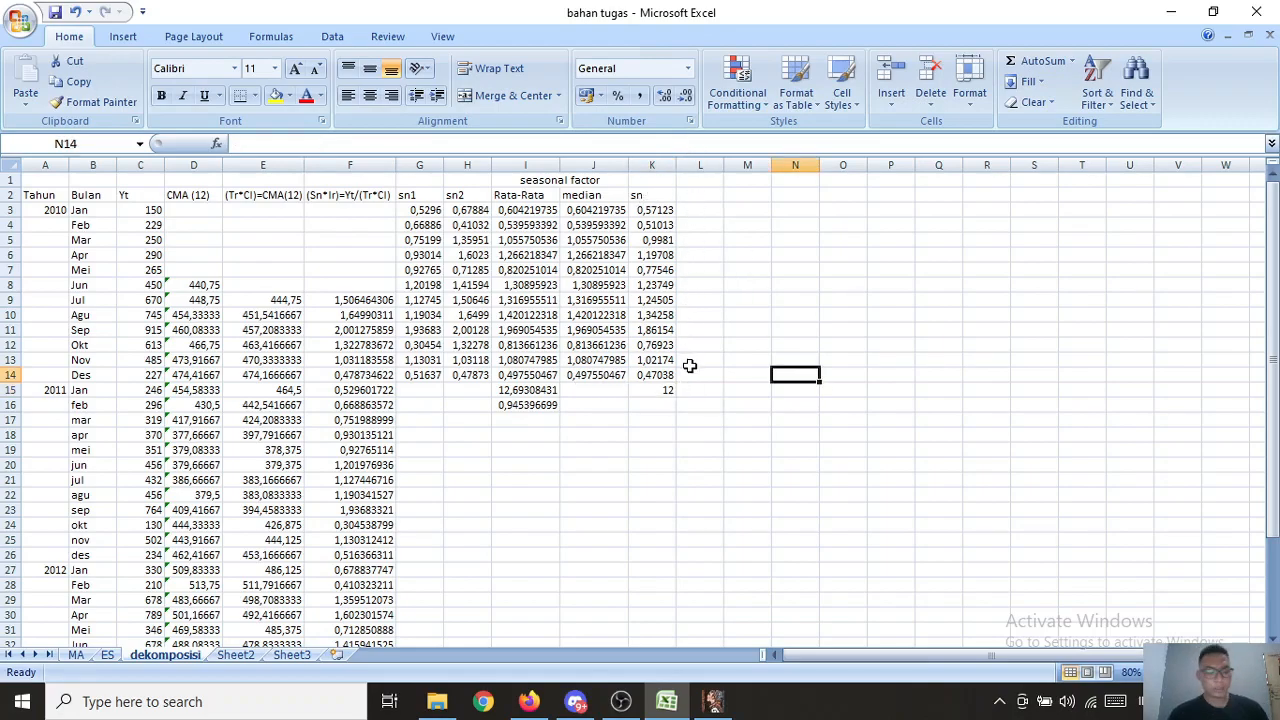
pyautogui.click(669, 390)
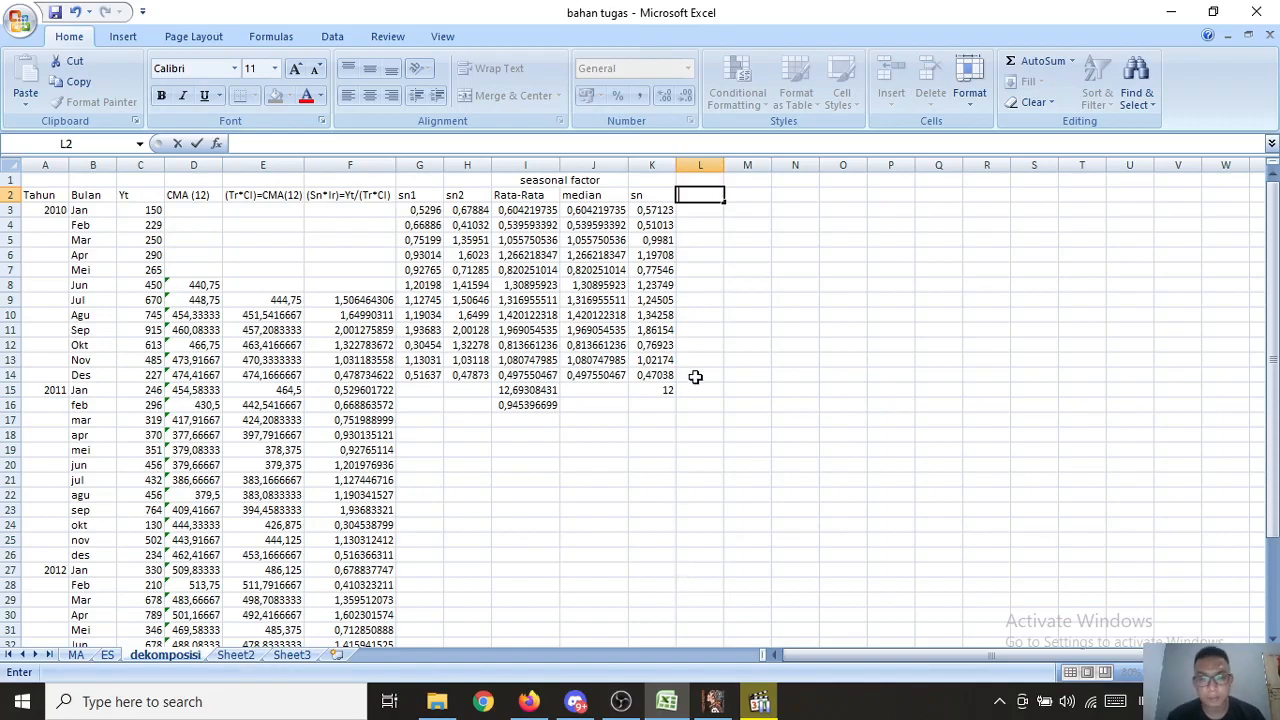
# Step: Add the column heading Sn in L2, then enter =K3 in L3 and fill the formula down to L14
pyautogui.write('Sn')
pyautogui.press('Return')
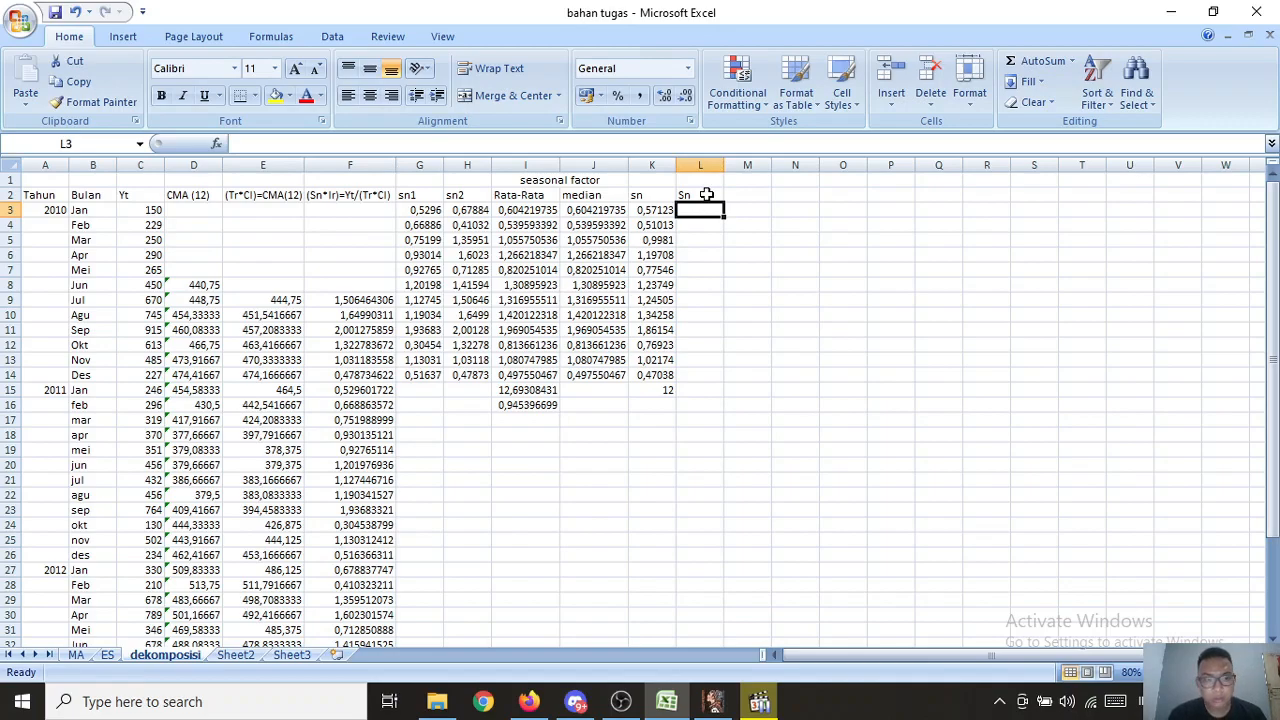
pyautogui.write('=')
pyautogui.click(651, 210)
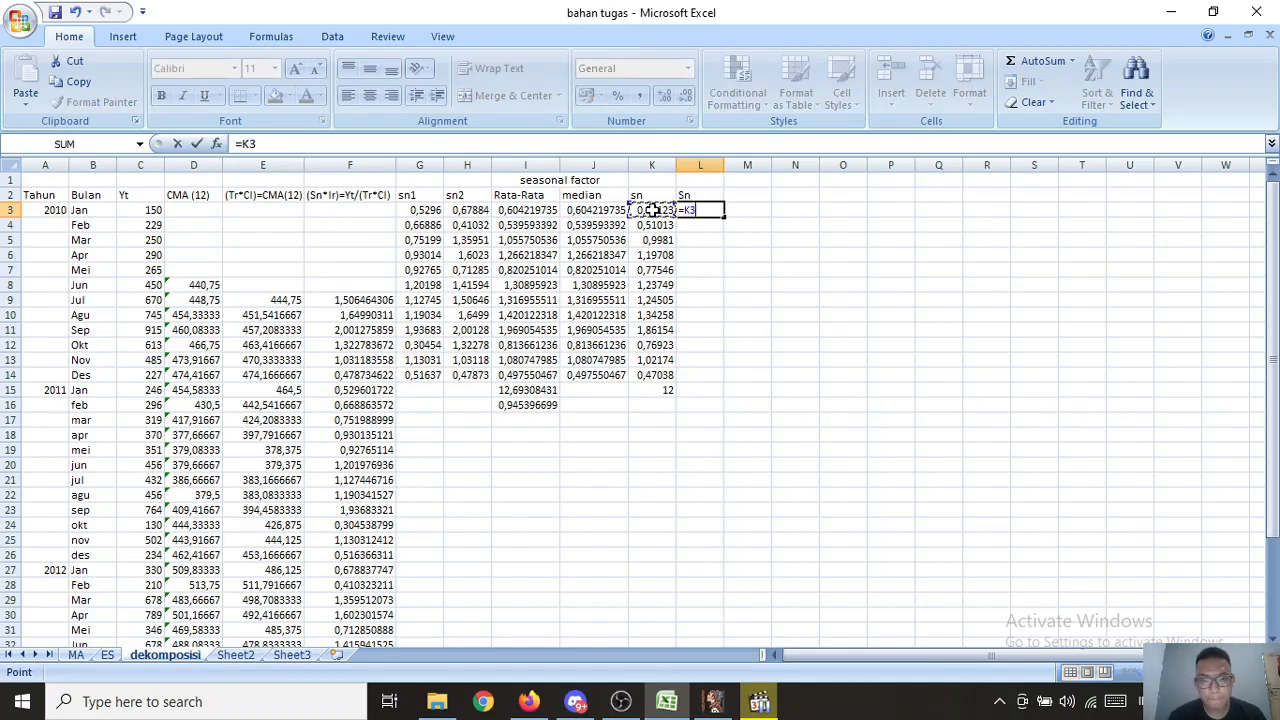
pyautogui.press('Return')
pyautogui.click(700, 210)
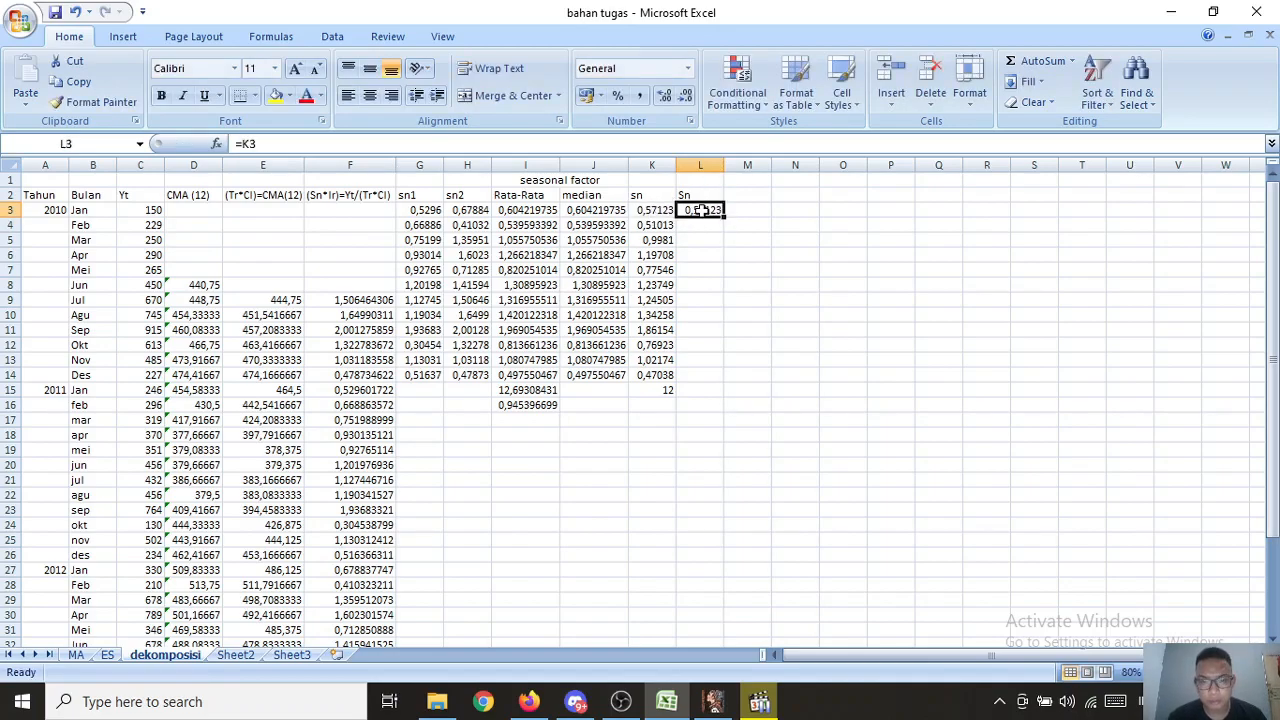
pyautogui.moveTo(723, 218); pyautogui.dragTo(731, 380)
# Step: Repeat the seasonal indices for 2011 and 2012 by entering =L3 in L15 and filling the formula down to L38
pyautogui.click(704, 392)
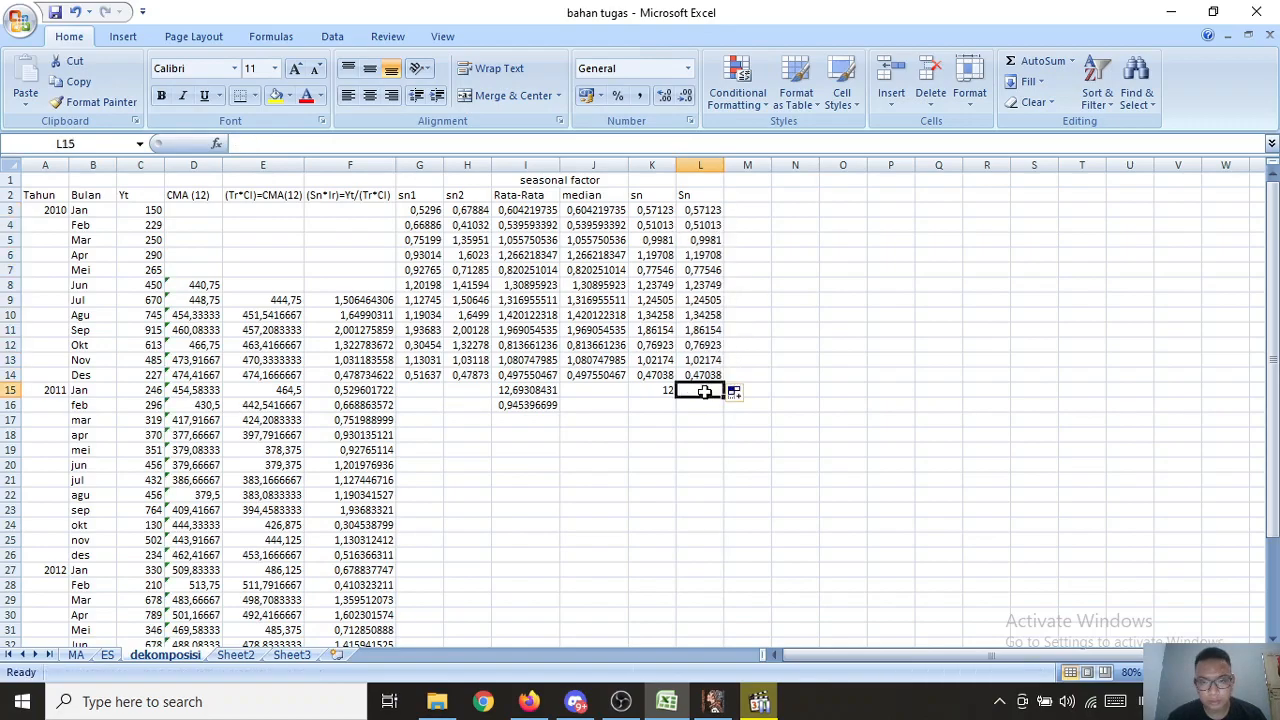
pyautogui.write('=')
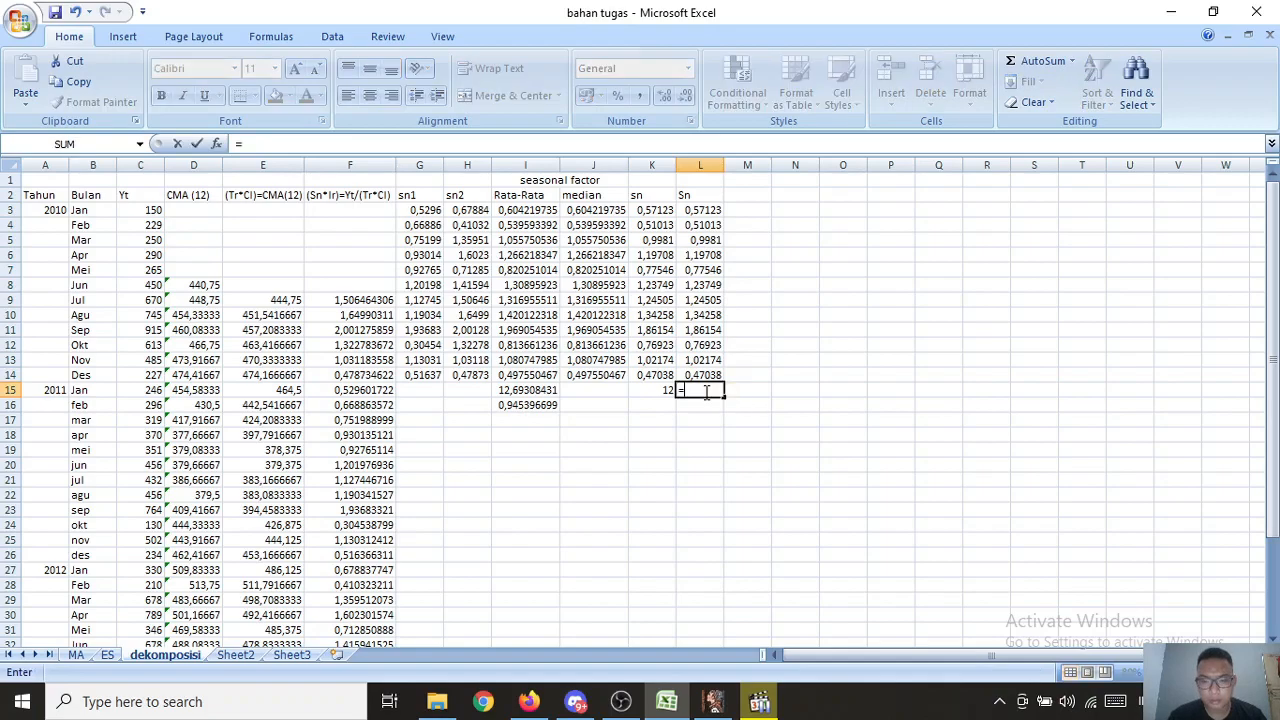
pyautogui.click(702, 210)
pyautogui.press('Return')
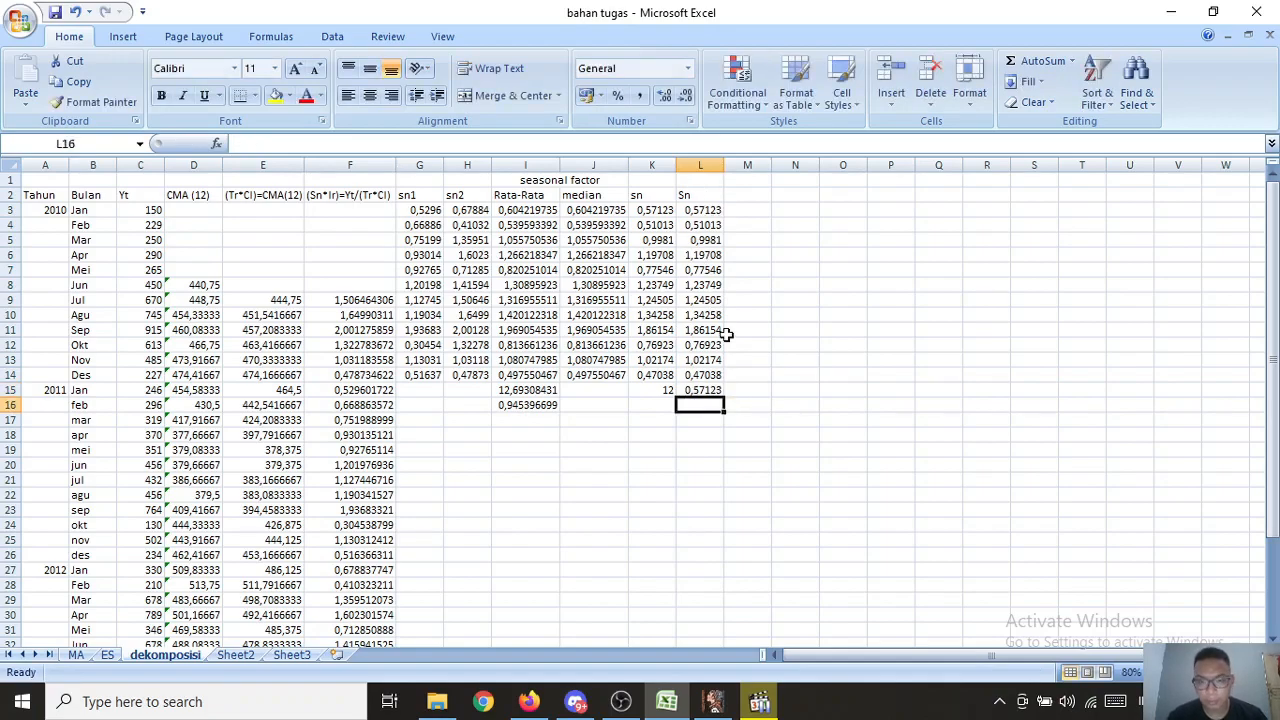
pyautogui.click(706, 390)
pyautogui.moveTo(723, 397); pyautogui.dragTo(716, 612)
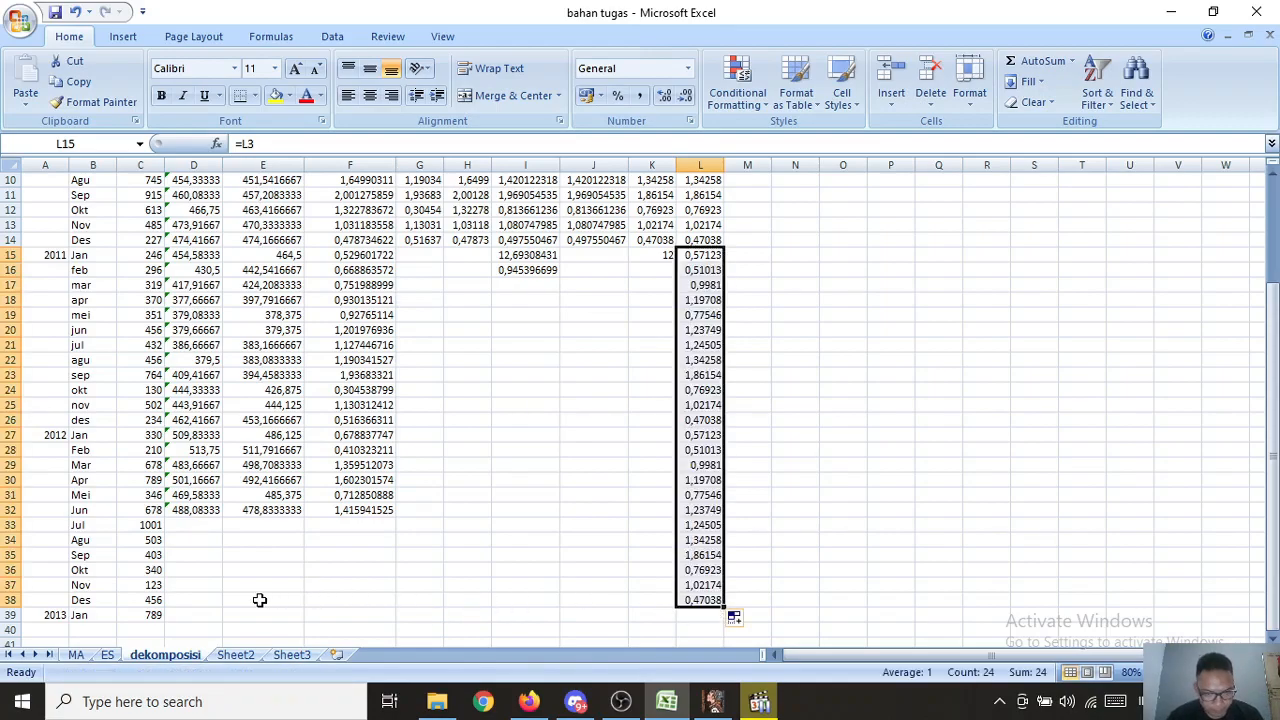
pyautogui.moveTo(1277, 380); pyautogui.dragTo(1277, 285)
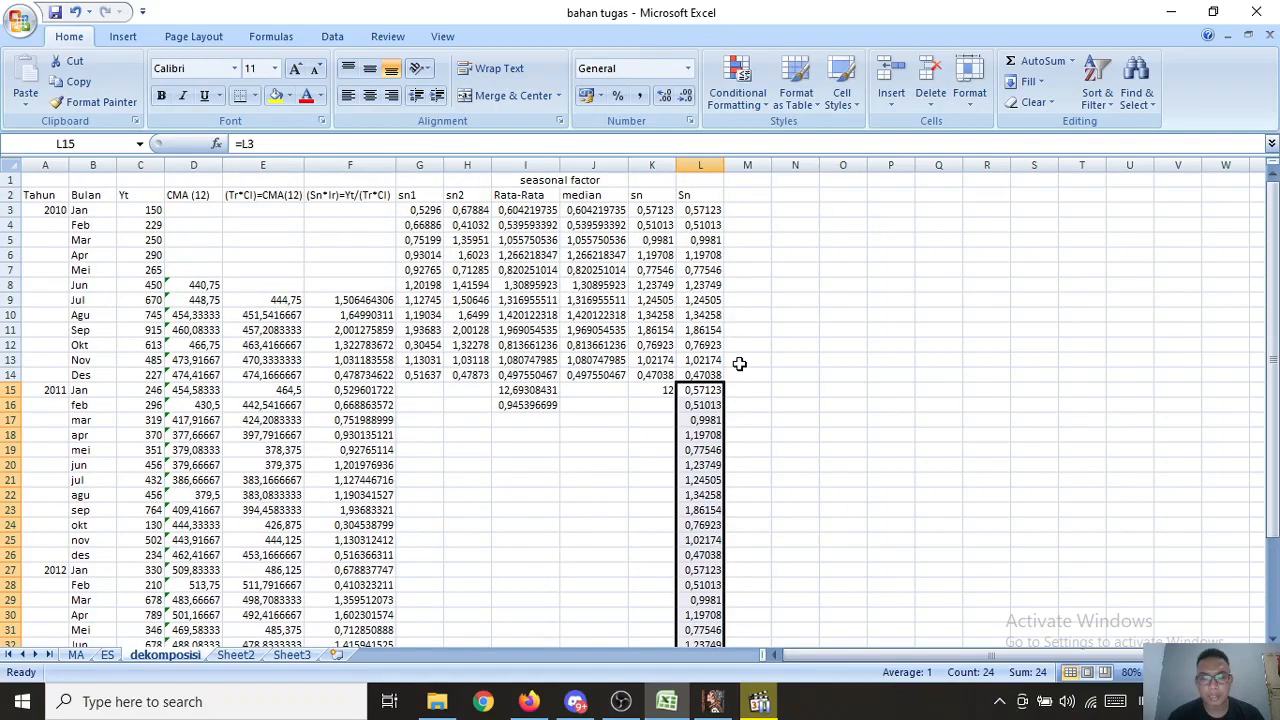
# Step: Enter the column heading deseasonal in M2, beside the Sn heading
pyautogui.click(753, 199)
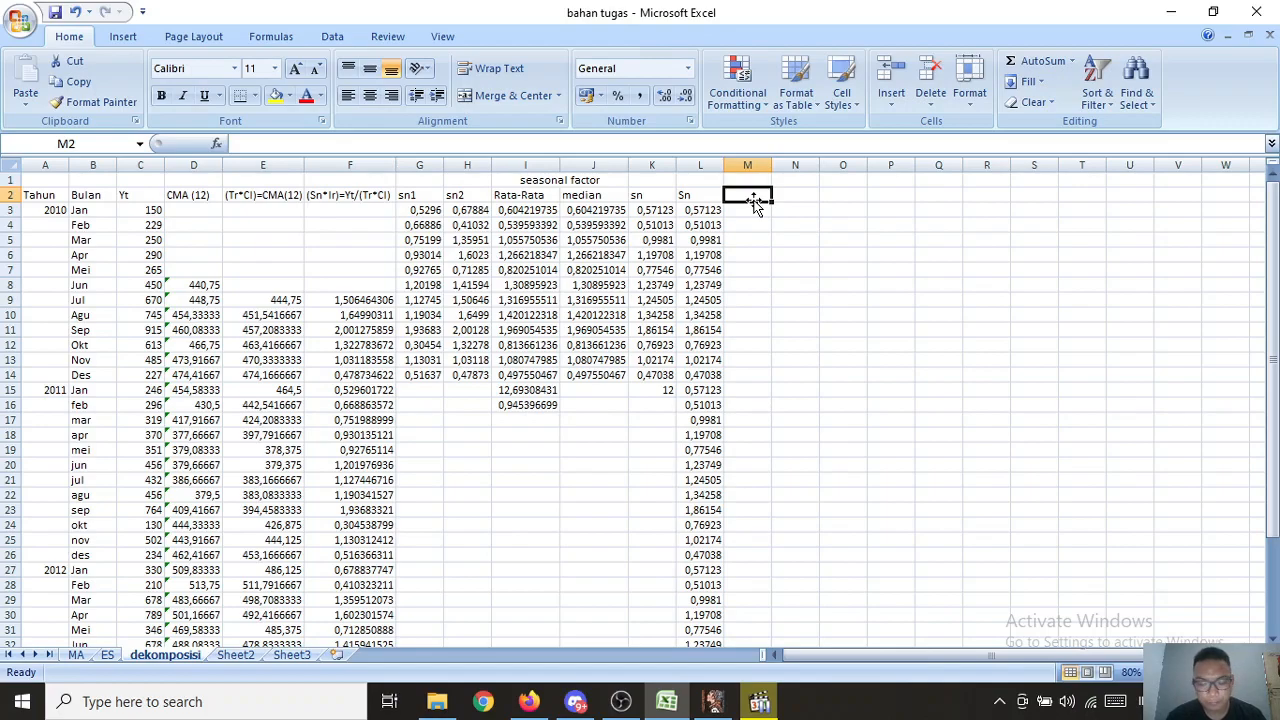
pyautogui.write('de')
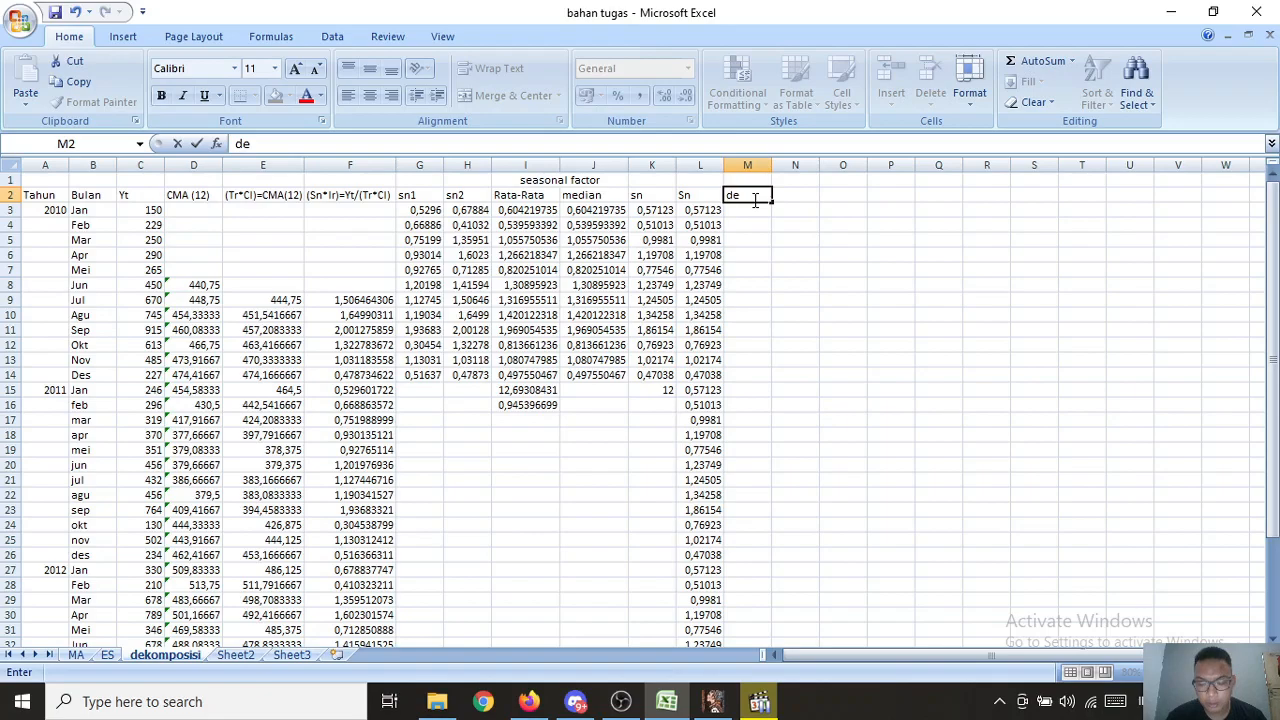
pyautogui.write('sea')
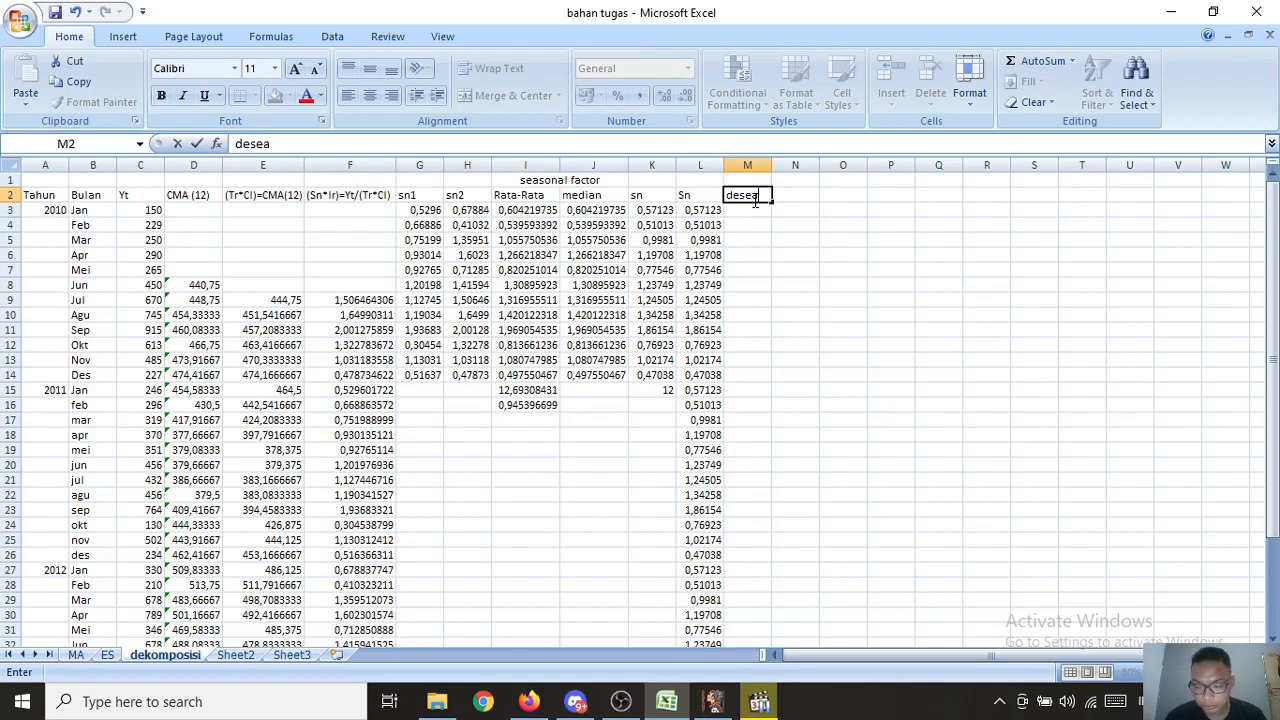
pyautogui.write('s')
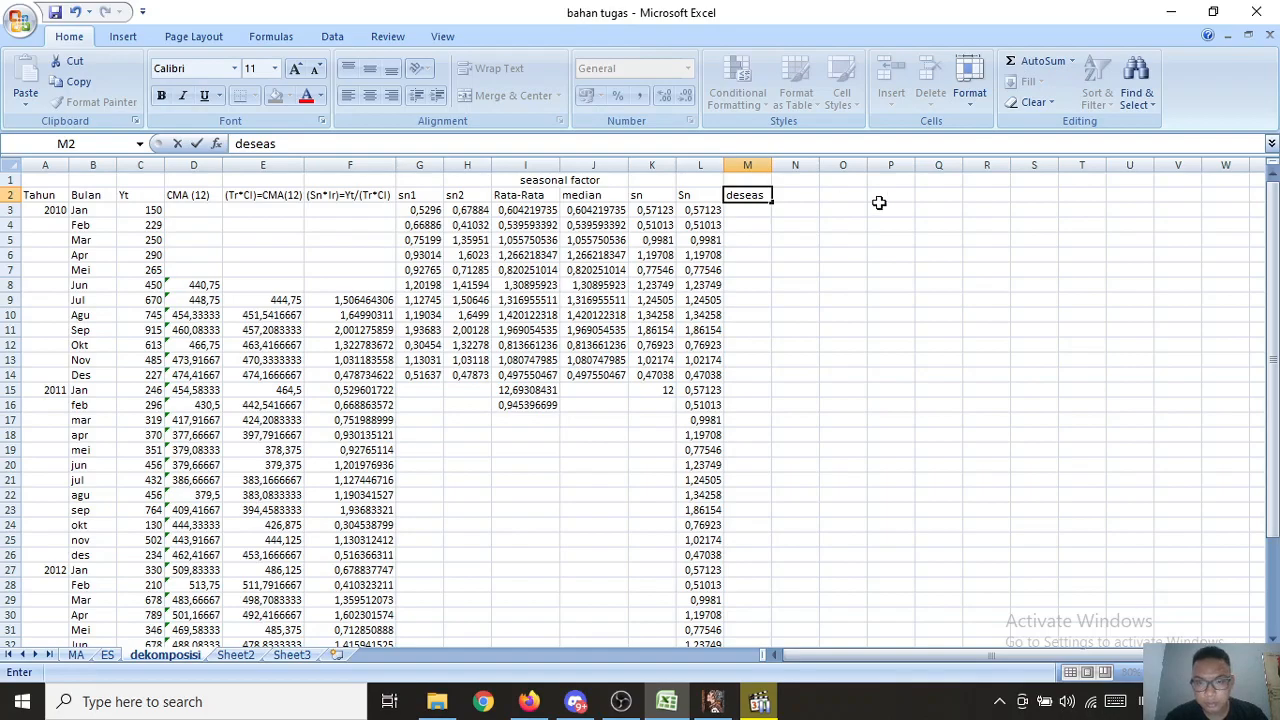
pyautogui.write('o')
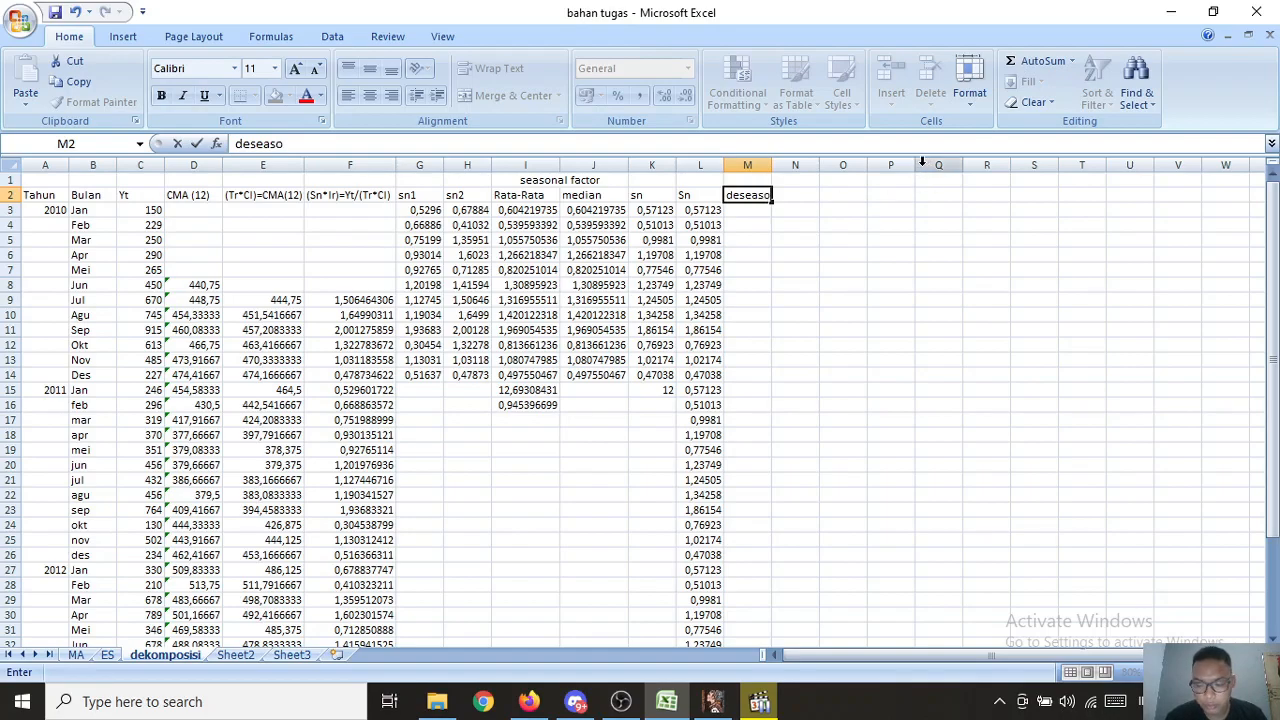
pyautogui.write('nal')
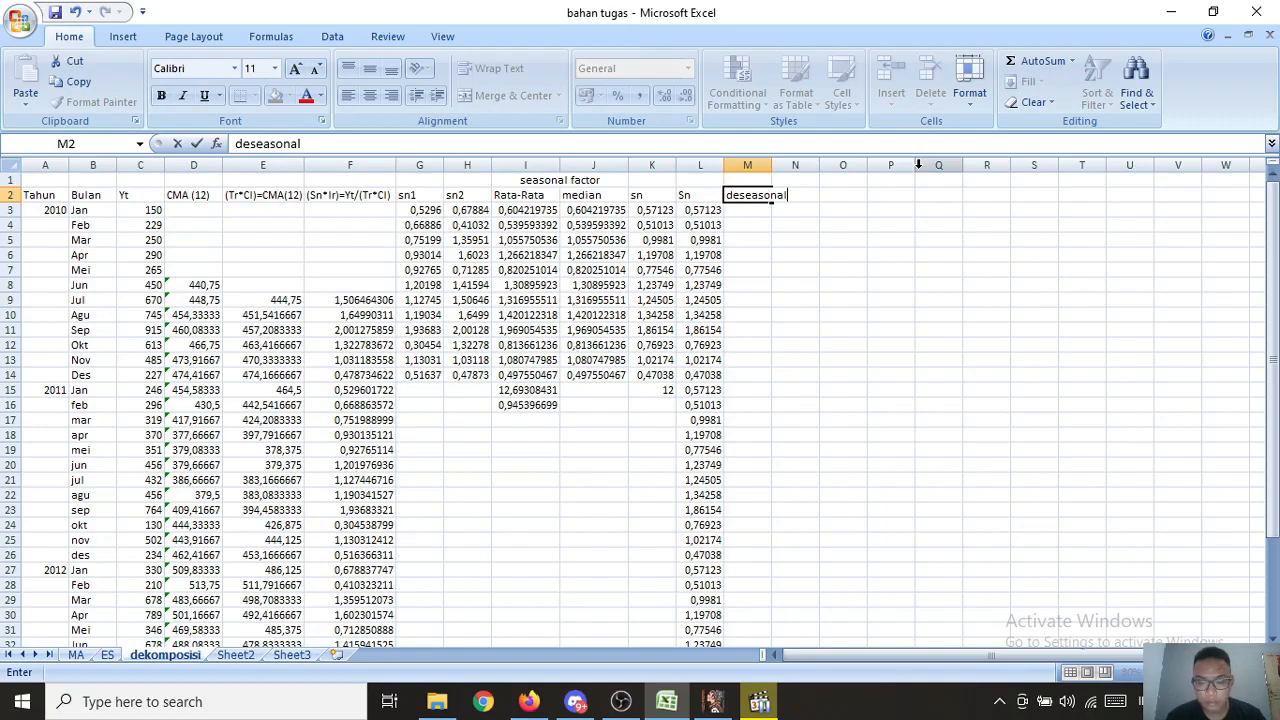
pyautogui.press('Return')
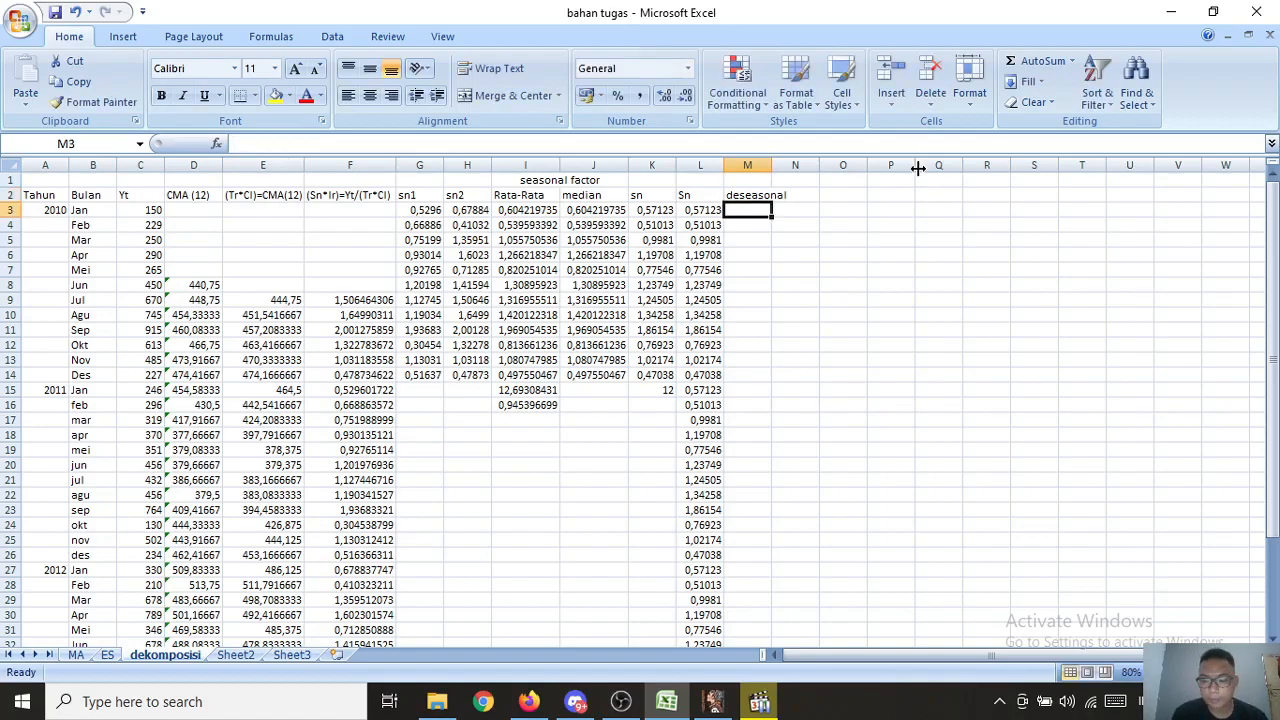
# Step: Calculate the deseasonalised value in M3 with =C3/L3 and fill the formula down to M38
pyautogui.write('=')
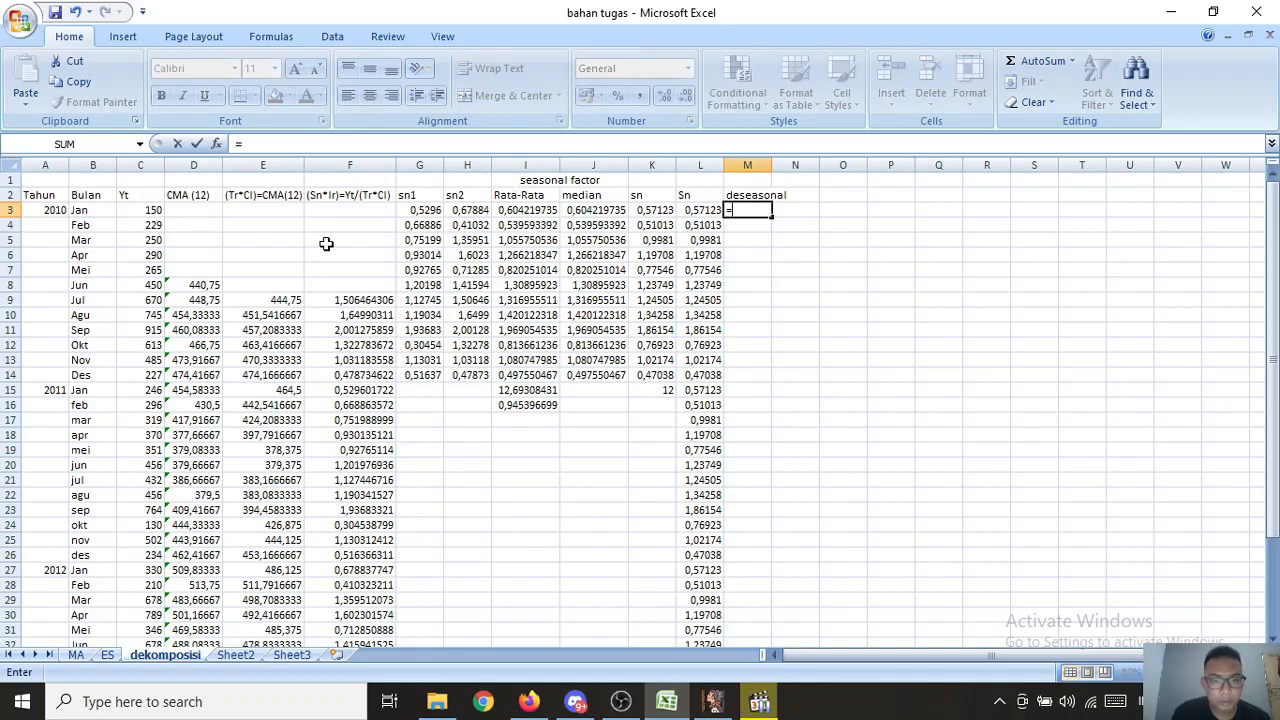
pyautogui.click(150, 209)
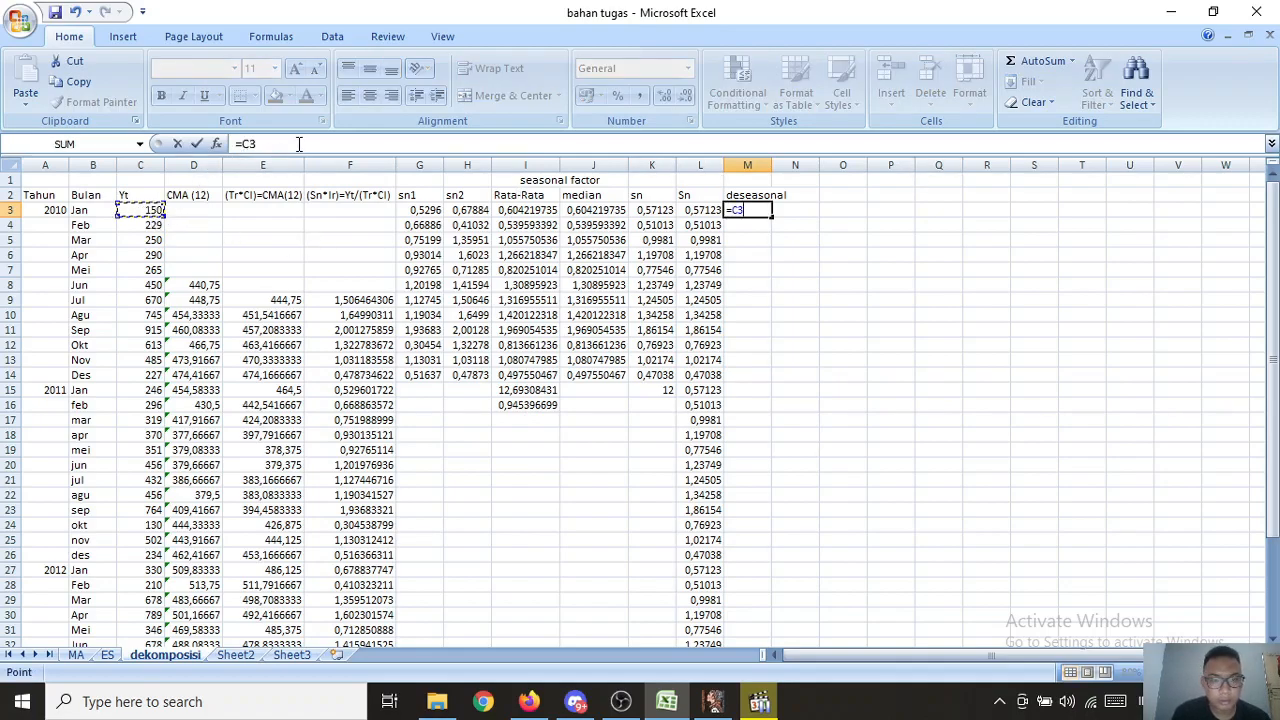
pyautogui.write('/')
pyautogui.click(703, 211)
pyautogui.press('Return')
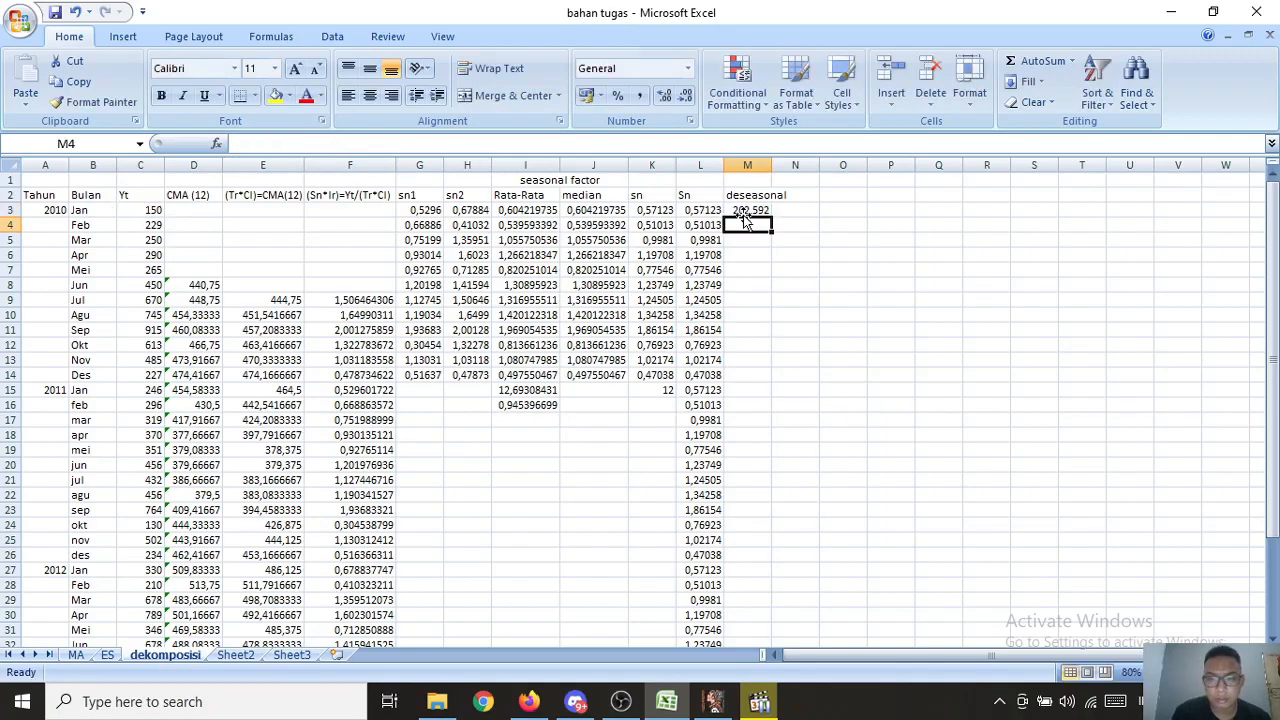
pyautogui.click(752, 208)
pyautogui.moveTo(771, 217); pyautogui.dragTo(762, 605)
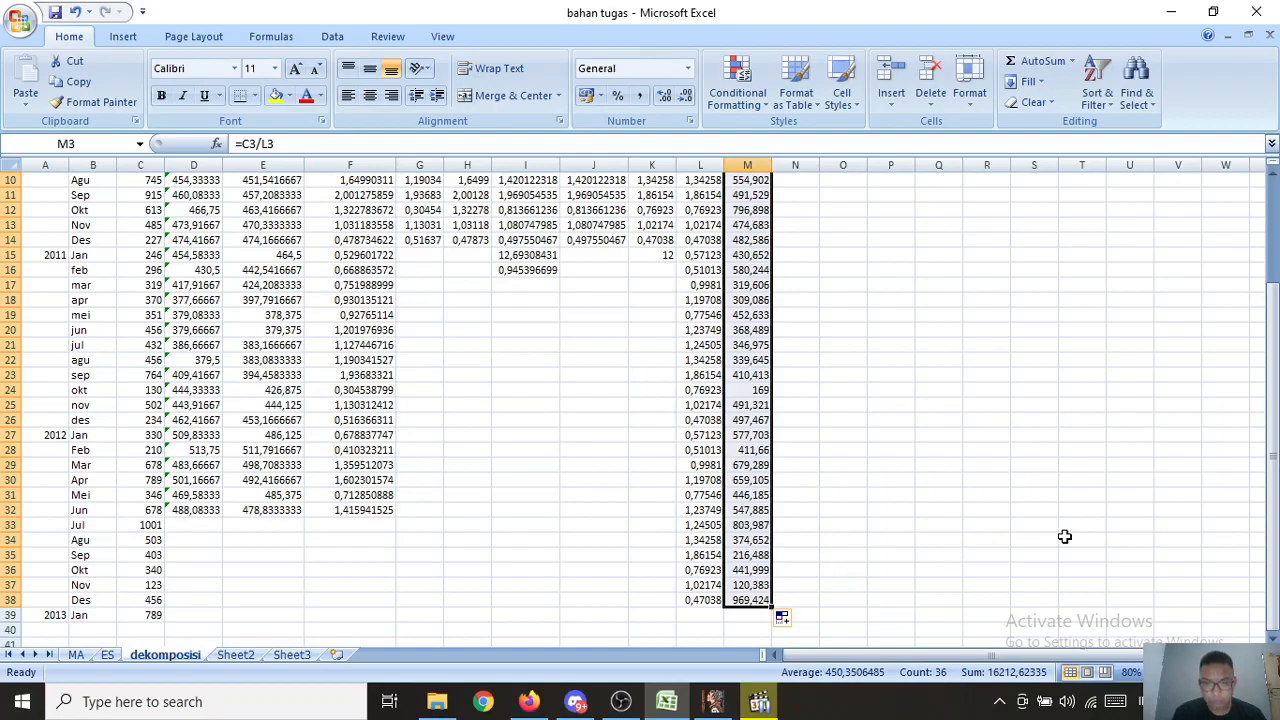
pyautogui.moveTo(1270, 400); pyautogui.dragTo(1252, 270)
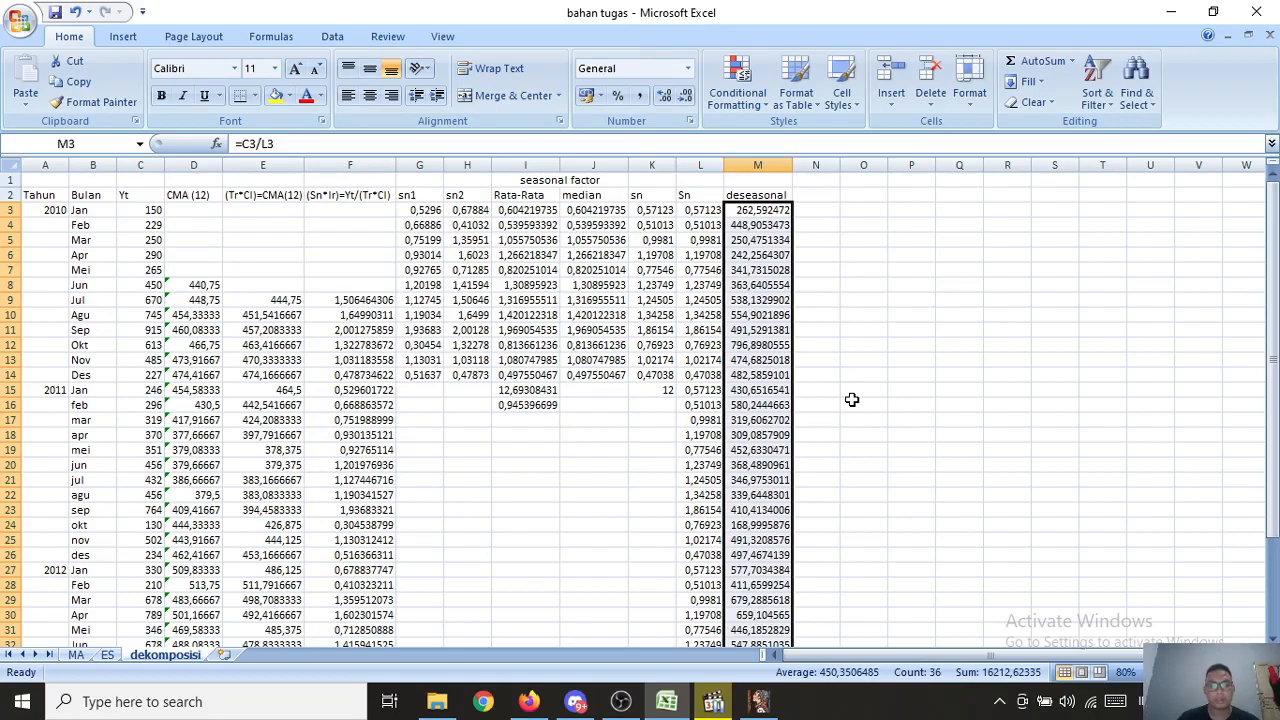
pyautogui.click(818, 197)
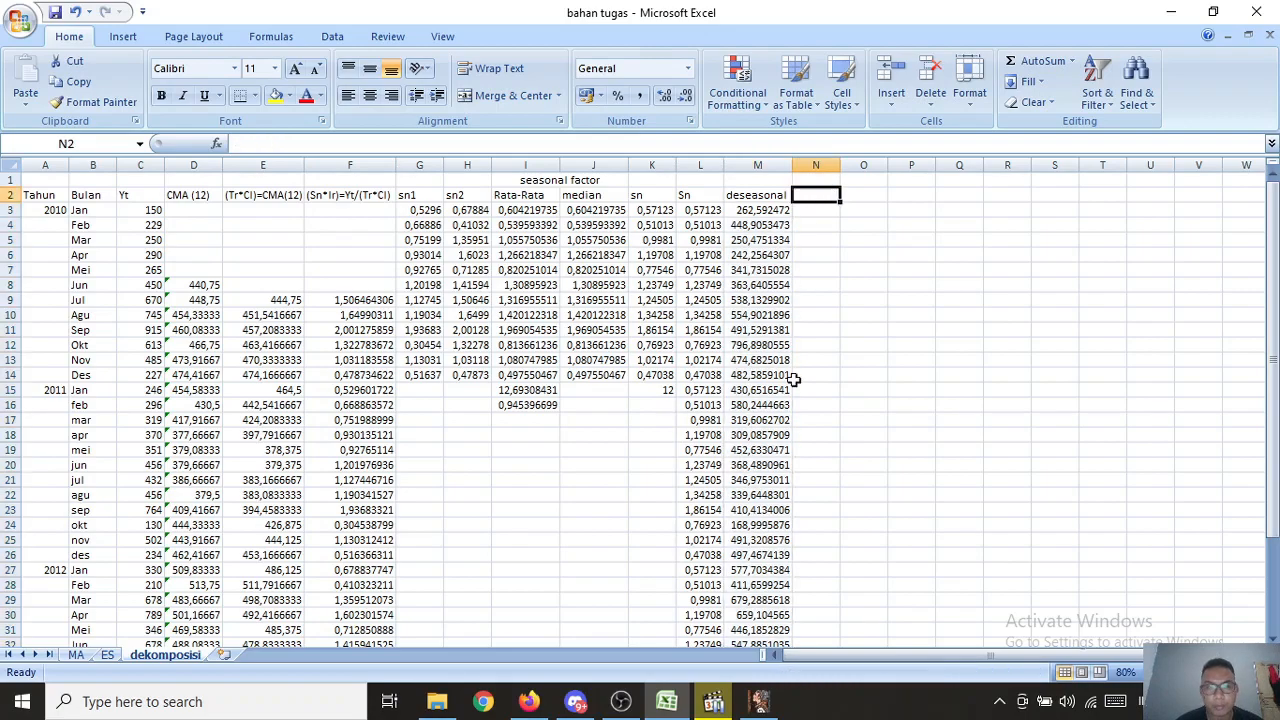
# Step: Switch to gretl and import the dekomposisi sheet of bahan tugas.xlsx, starting at column 3 and row 2
pyautogui.click(760, 703)
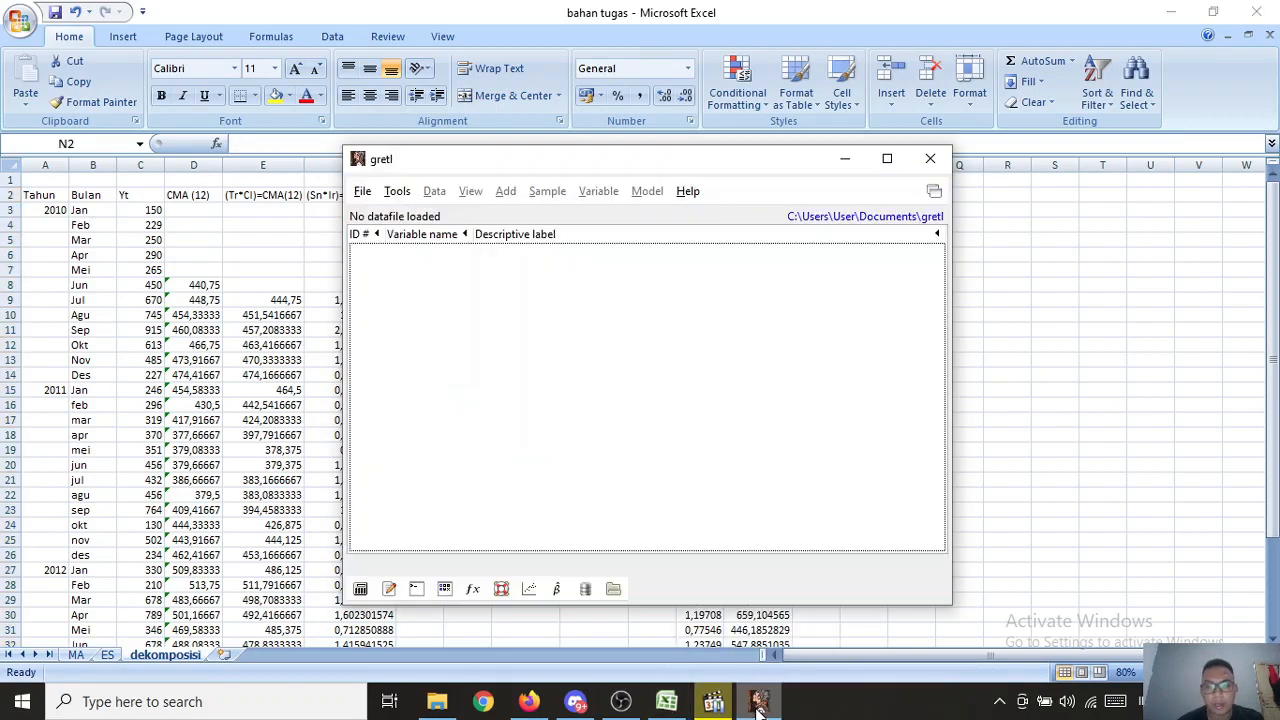
pyautogui.click(361, 193)
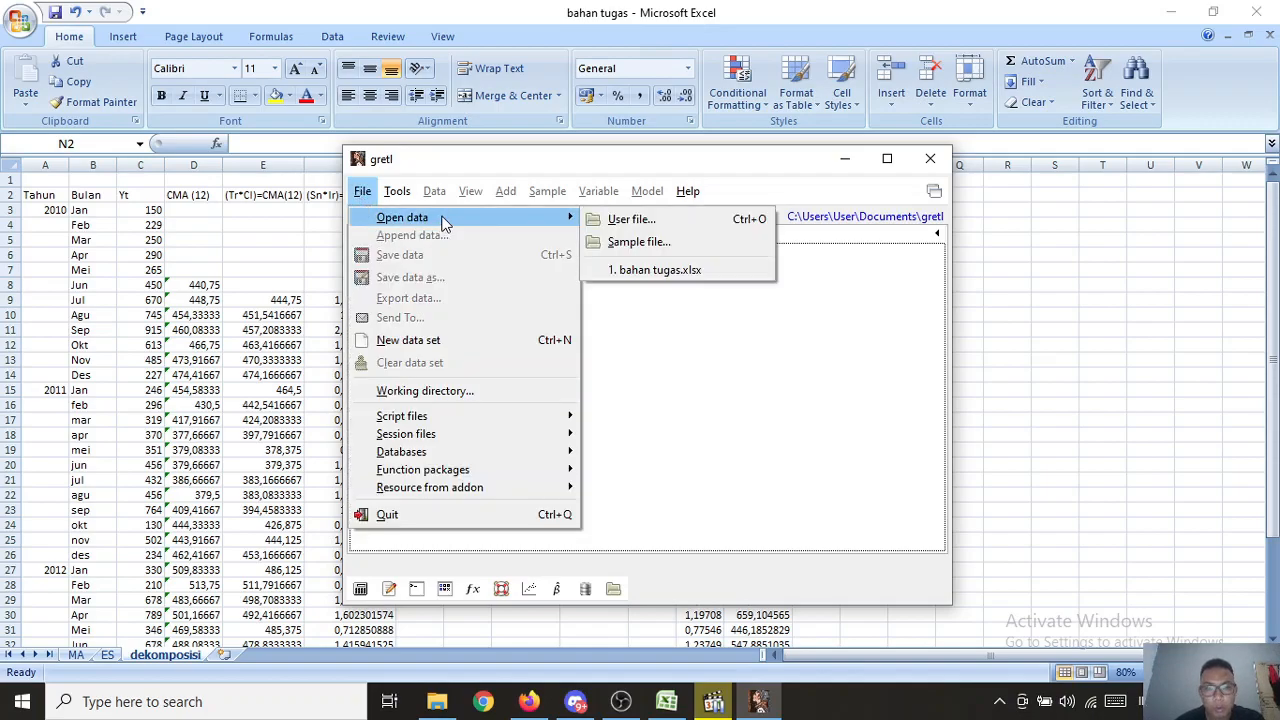
pyautogui.moveTo(481, 216)
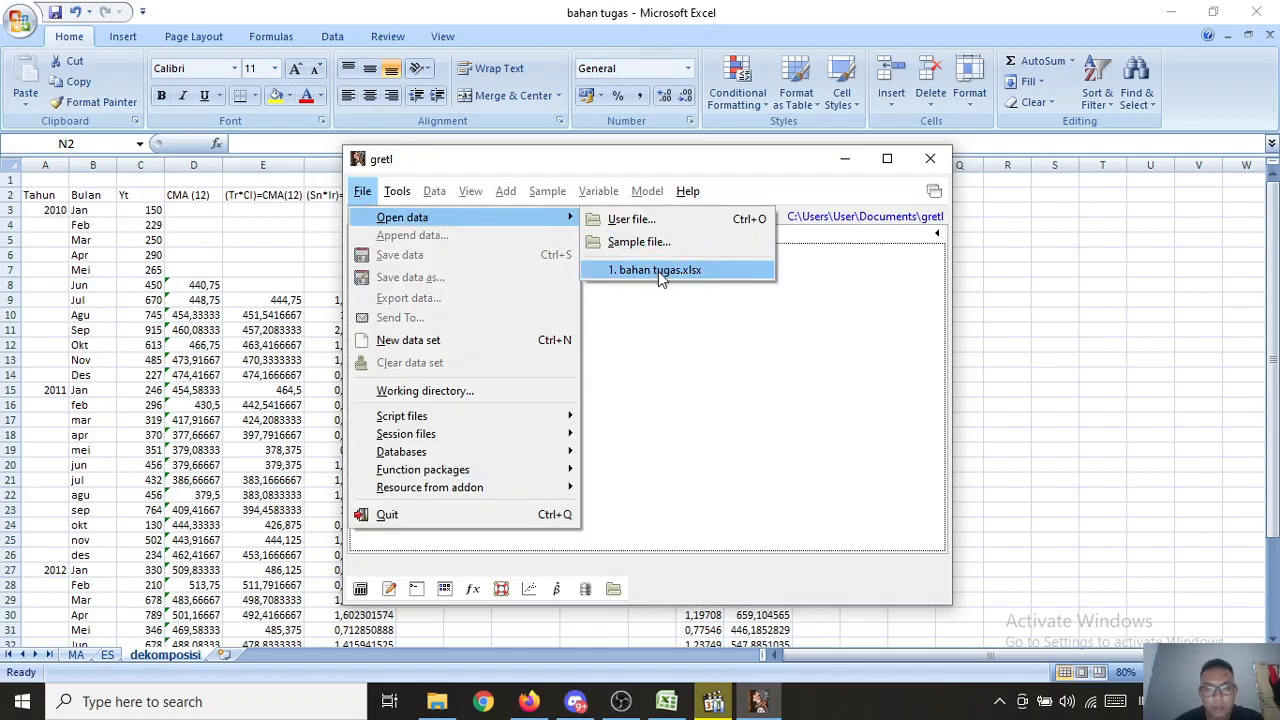
pyautogui.click(658, 271)
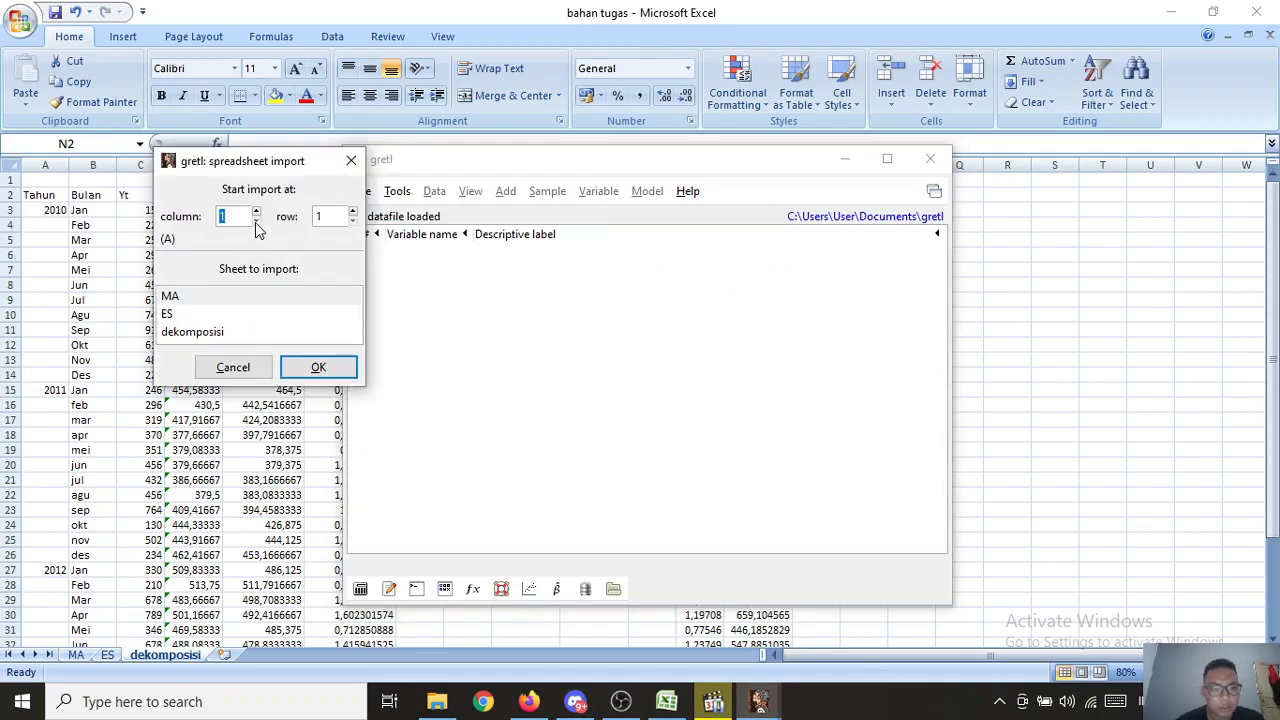
pyautogui.click(197, 334)
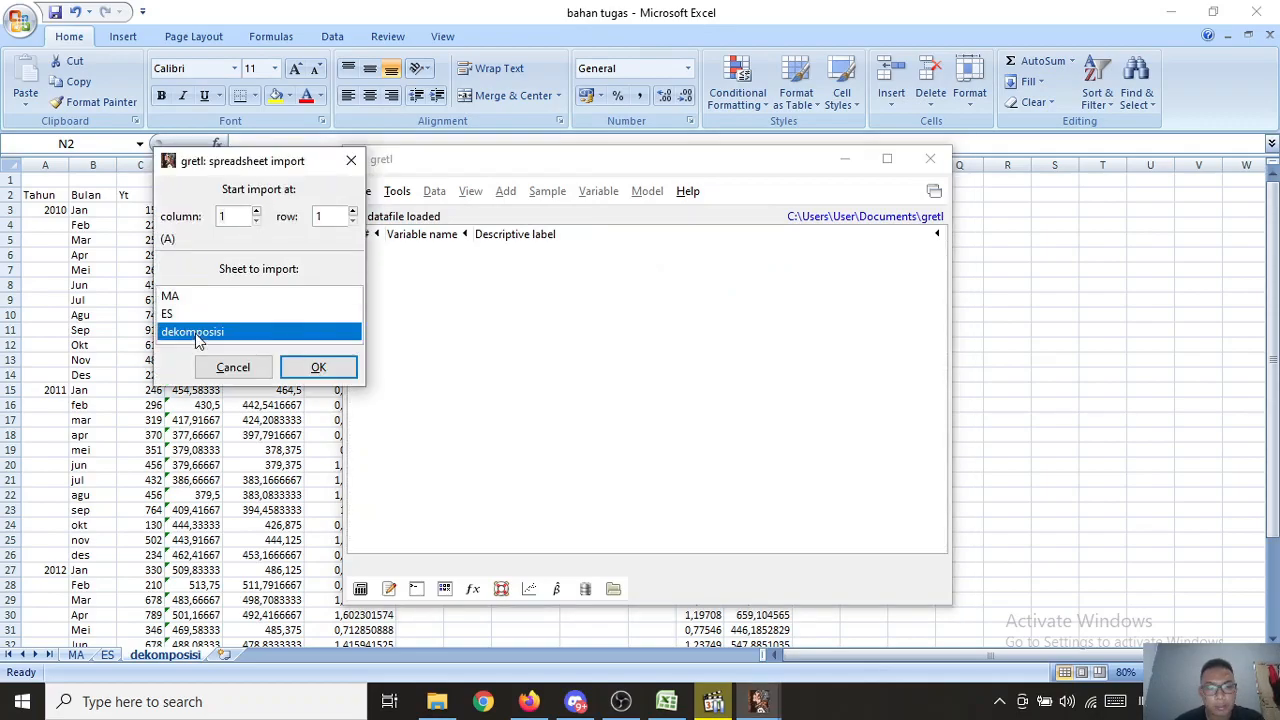
pyautogui.doubleClick(257, 213)
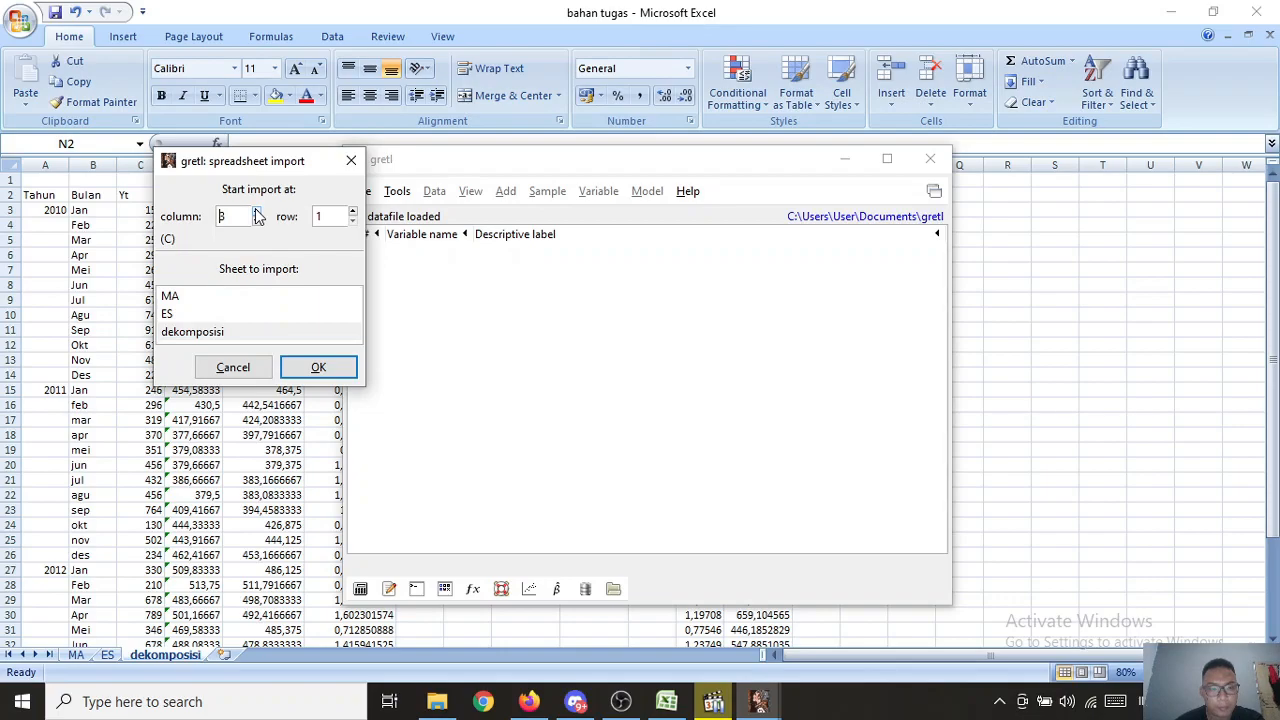
pyautogui.click(213, 333)
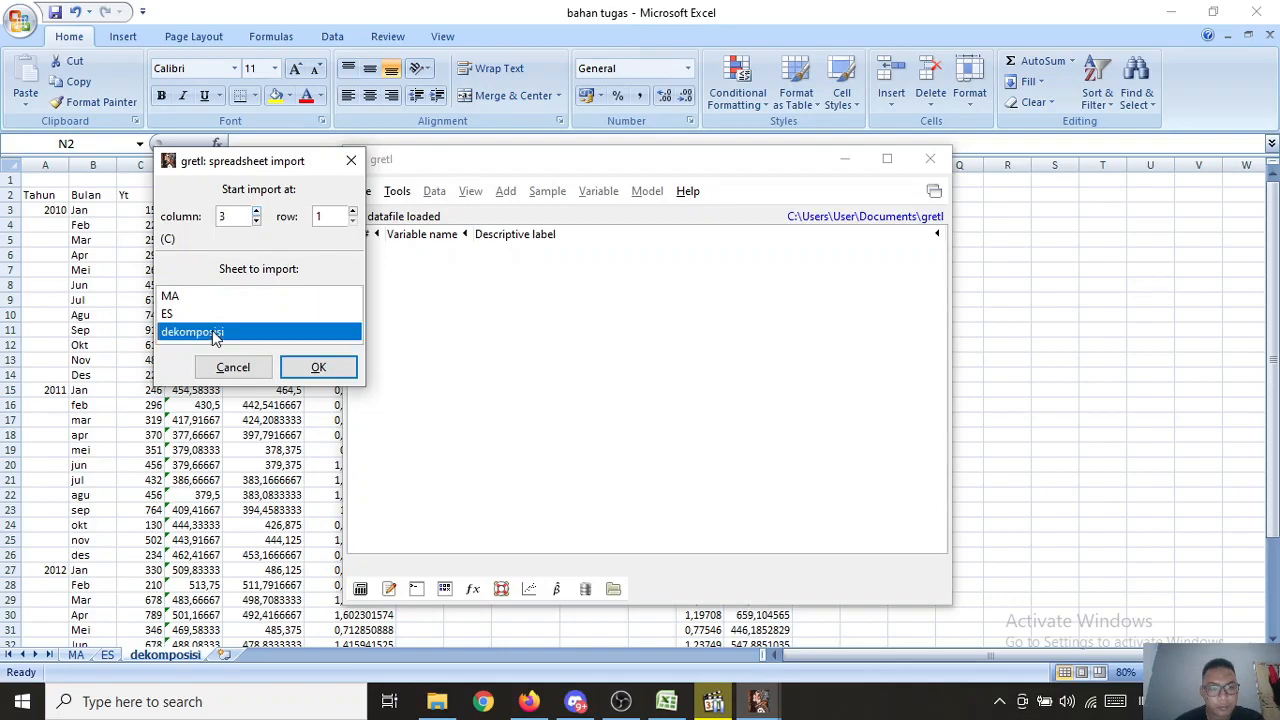
pyautogui.doubleClick(352, 213)
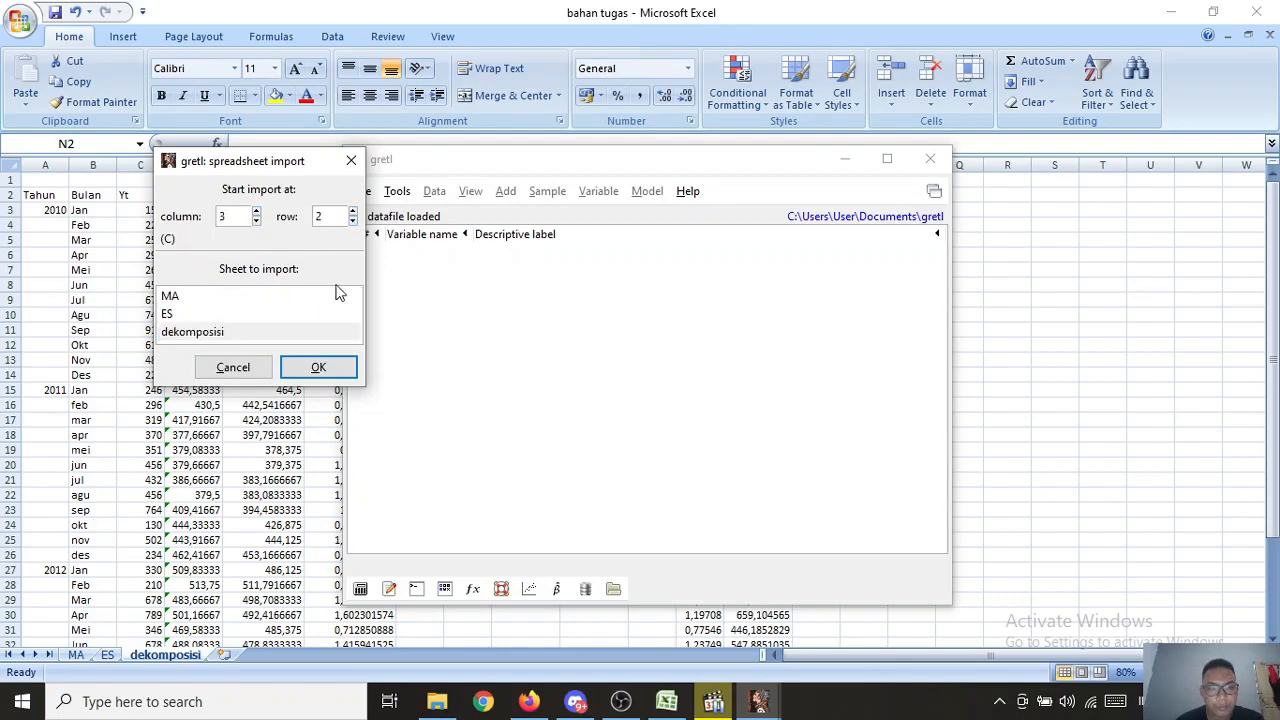
pyautogui.click(320, 367)
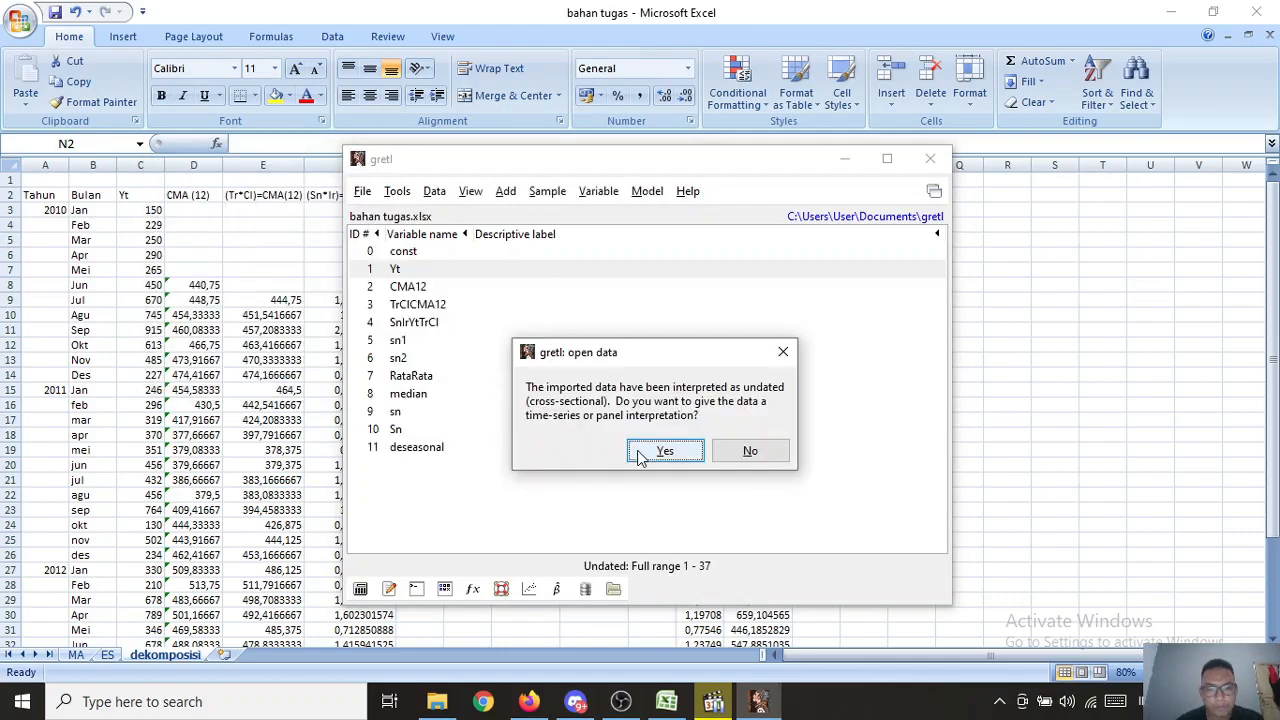
# Step: Give the imported data a time series interpretation with monthly frequency
pyautogui.click(665, 451)
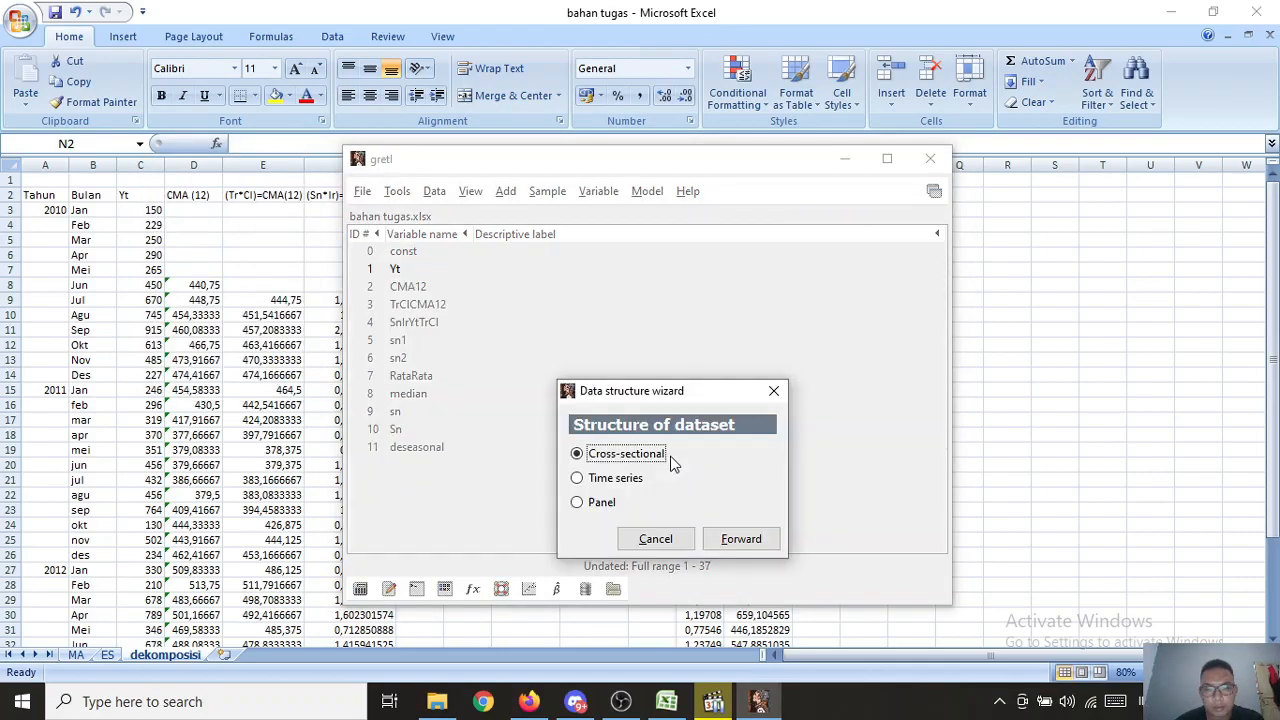
pyautogui.click(614, 479)
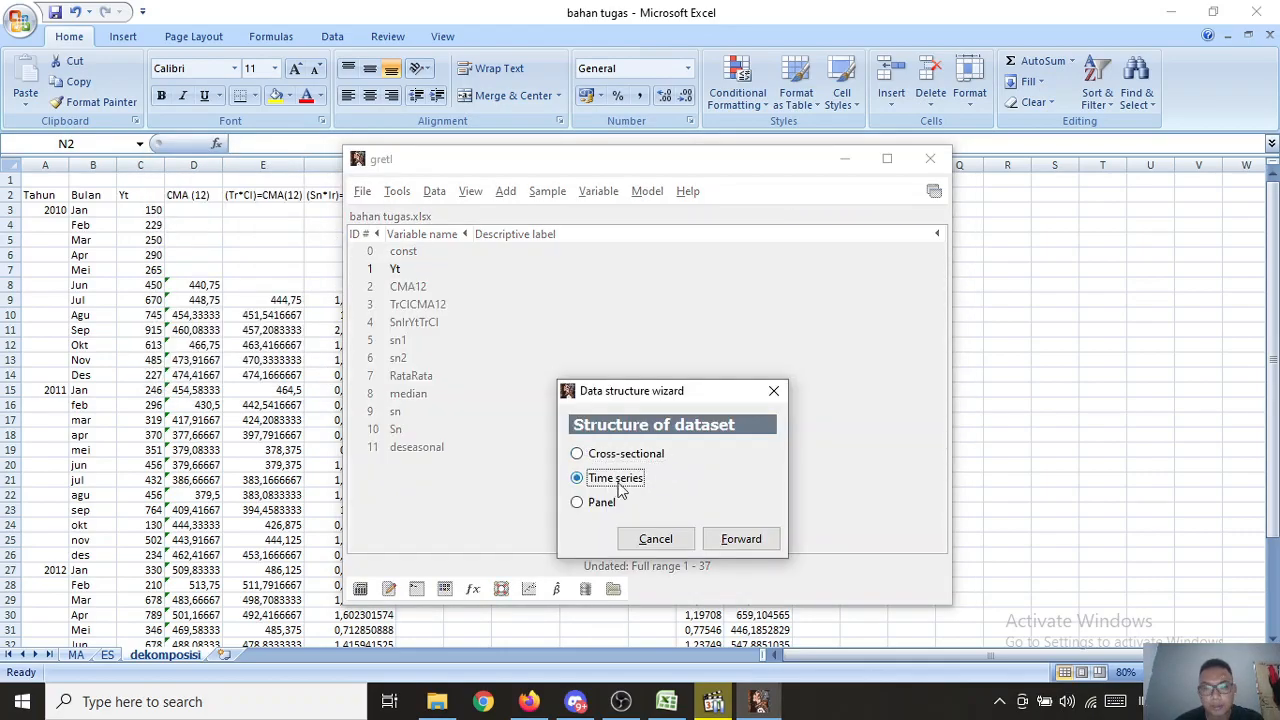
pyautogui.click(745, 540)
pyautogui.click(607, 503)
pyautogui.moveTo(719, 393); pyautogui.dragTo(734, 187)
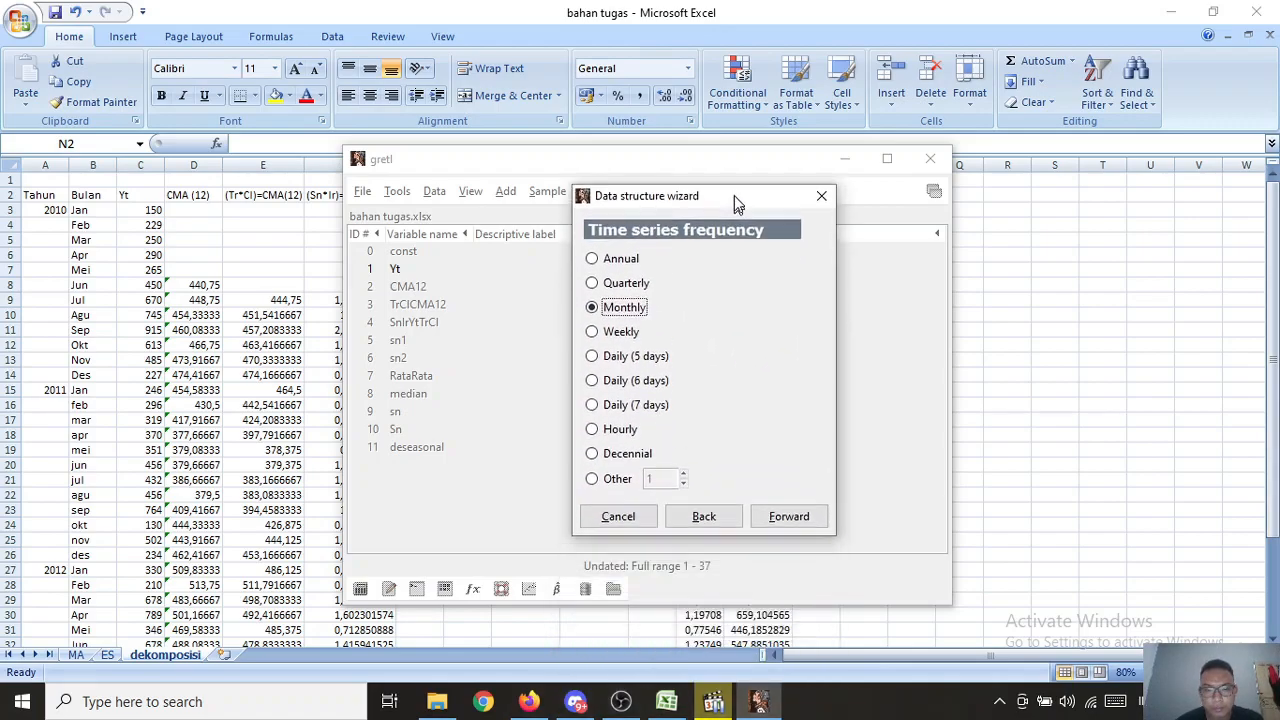
pyautogui.click(789, 505)
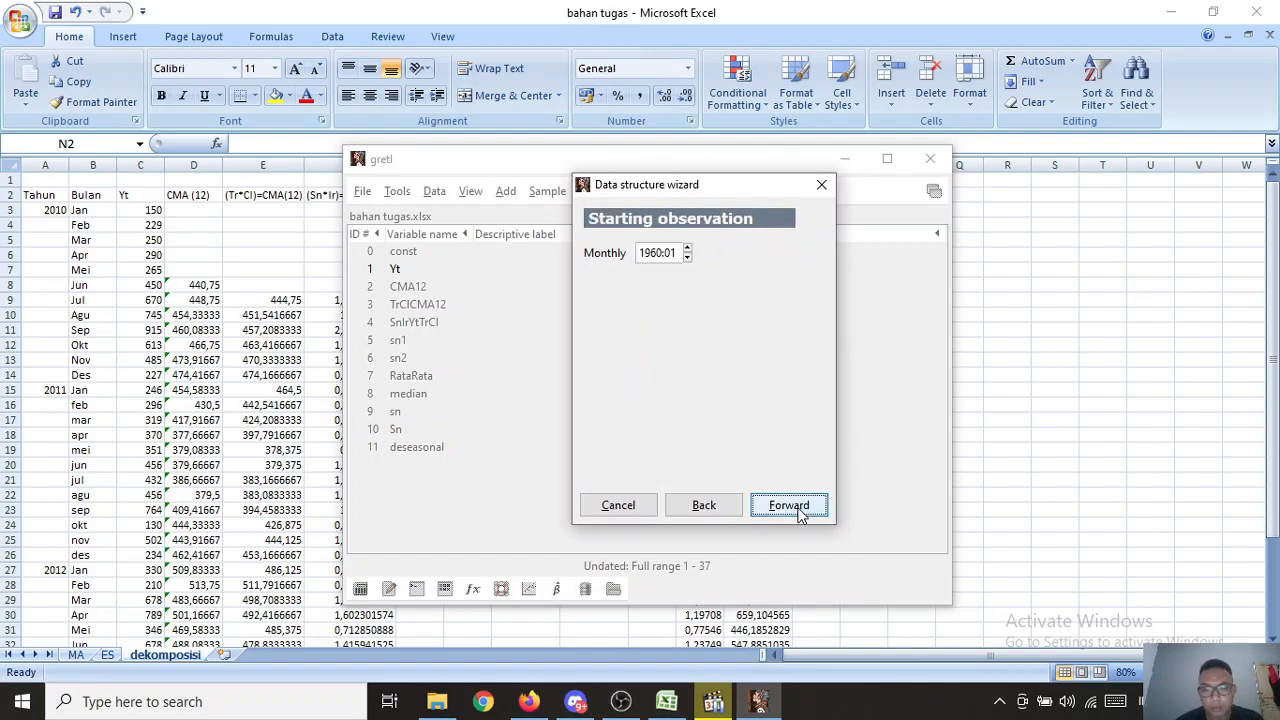
# Step: Set the starting observation to 2010:01 and apply the dataset structure
pyautogui.click(659, 253)
pyautogui.press('BackSpace')
pyautogui.press('BackSpace')
pyautogui.press('BackSpace')
pyautogui.press('BackSpace')
pyautogui.write('2010')
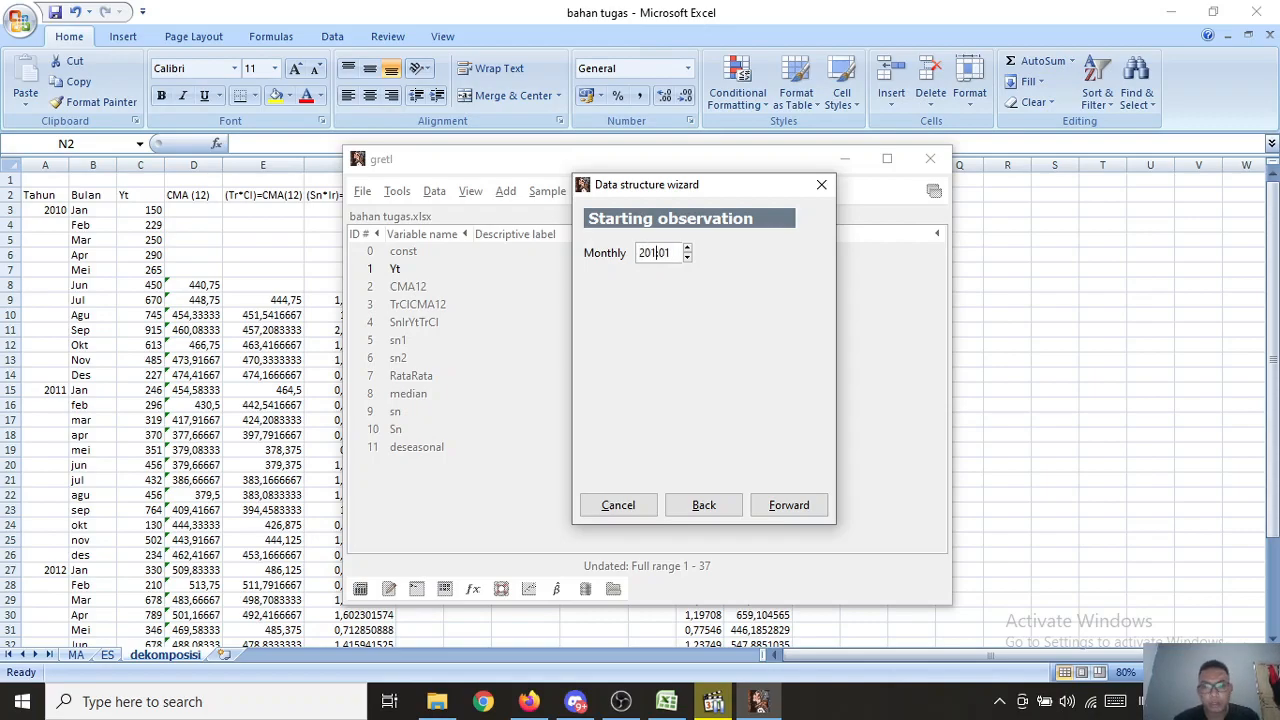
pyautogui.click(789, 505)
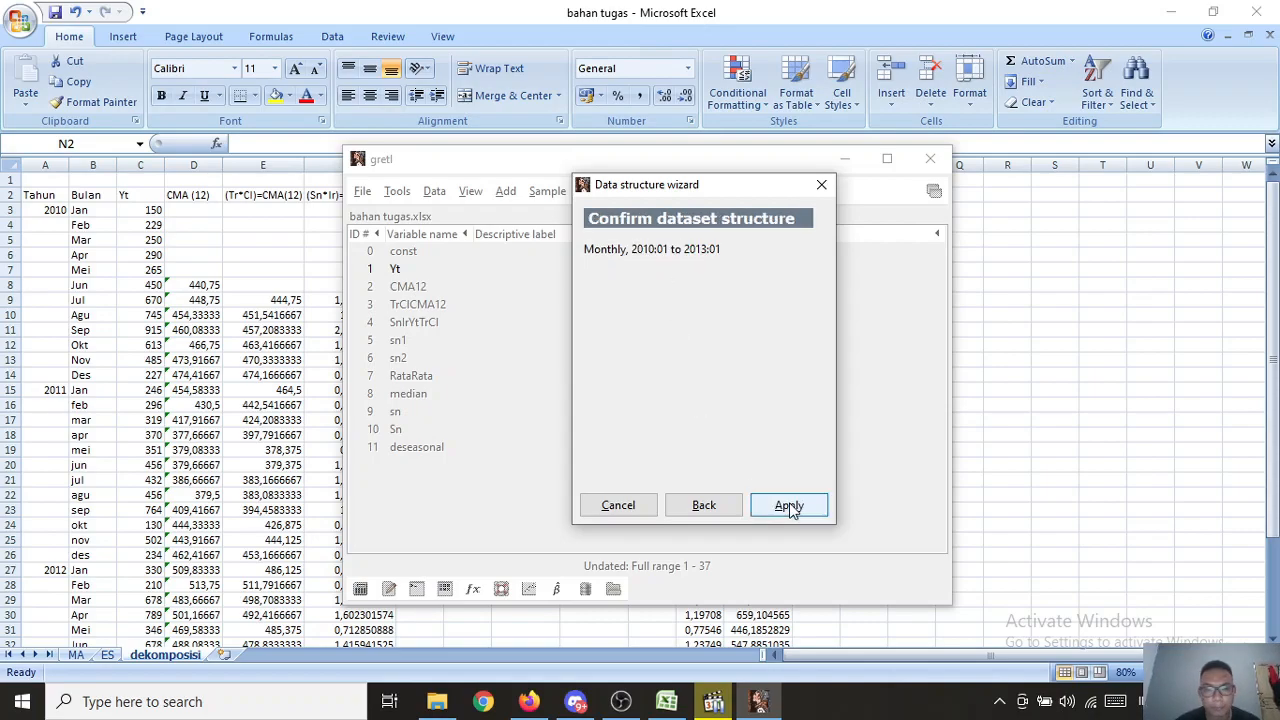
pyautogui.click(789, 505)
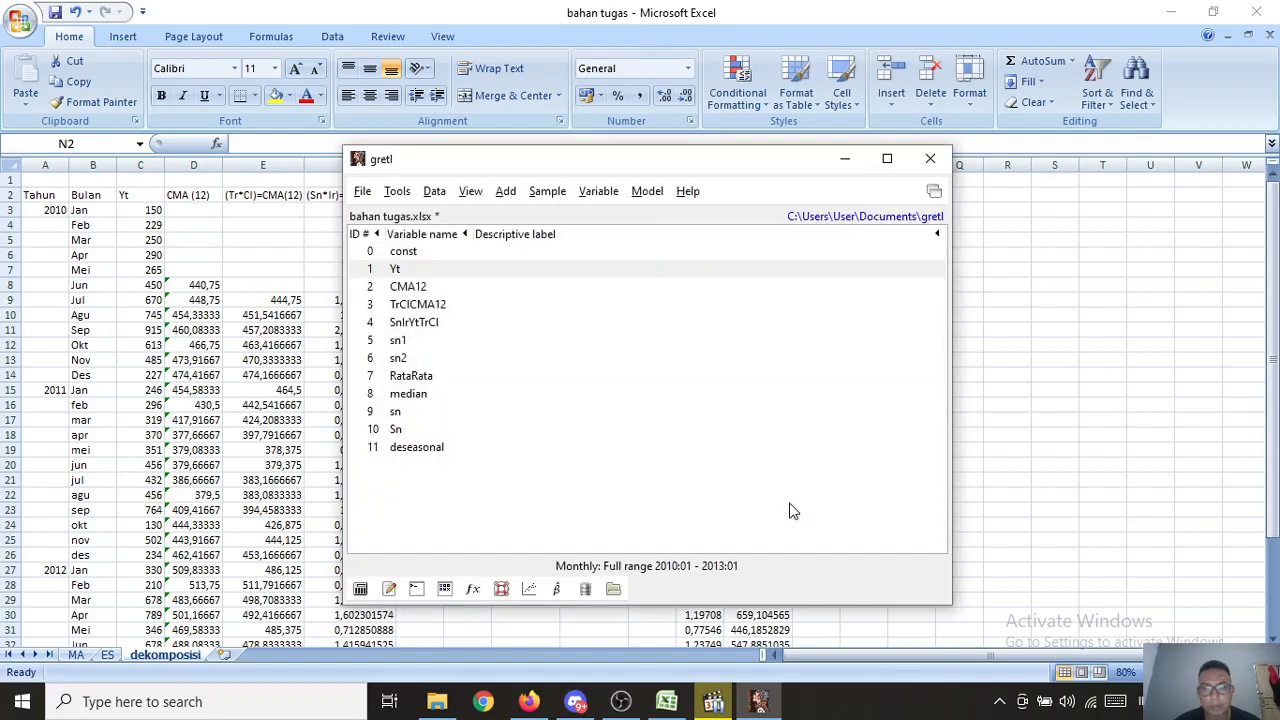
# Step: Display the values of the deseasonal series and move them clear of the variable list
pyautogui.doubleClick(422, 452)
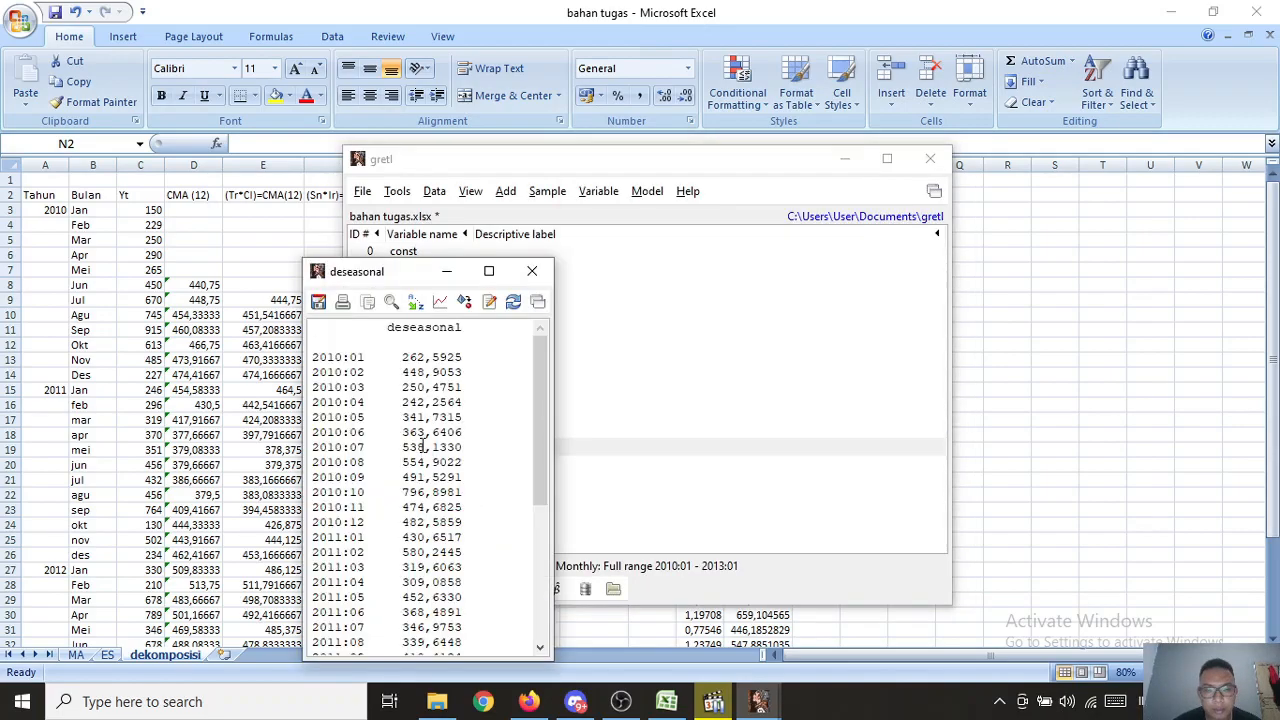
pyautogui.moveTo(410, 282); pyautogui.dragTo(1102, 267)
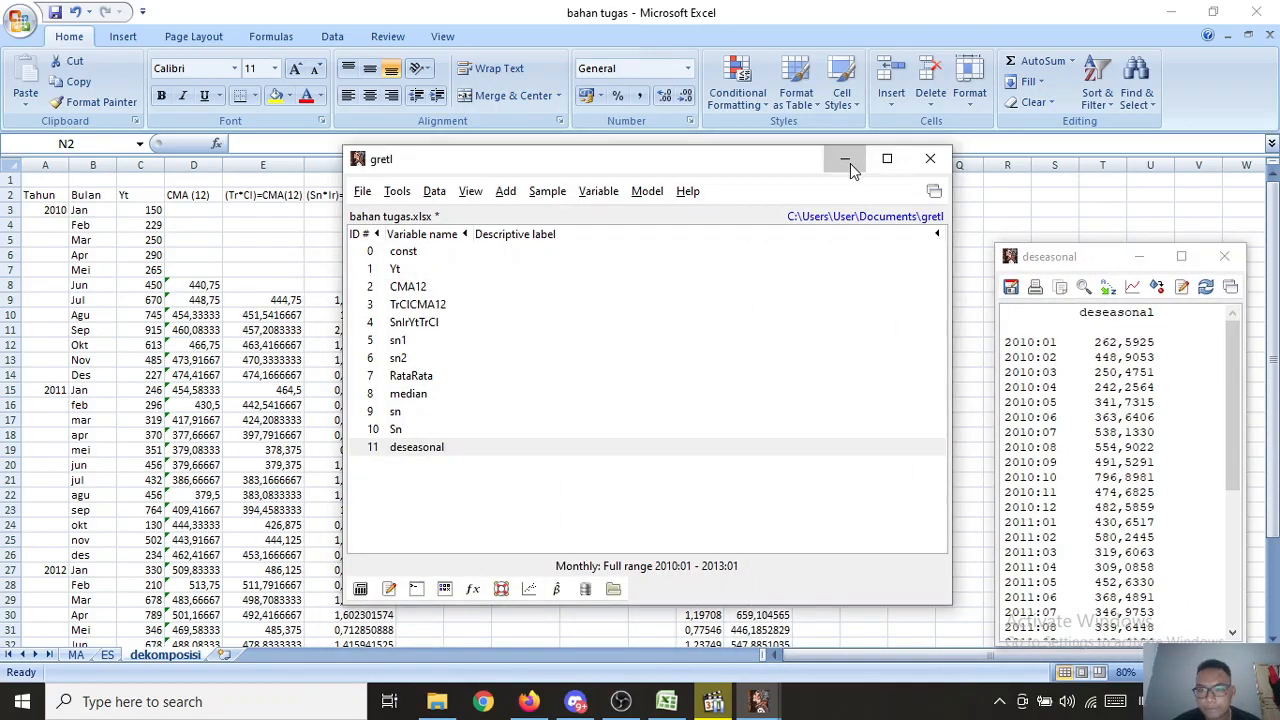
pyautogui.click(845, 160)
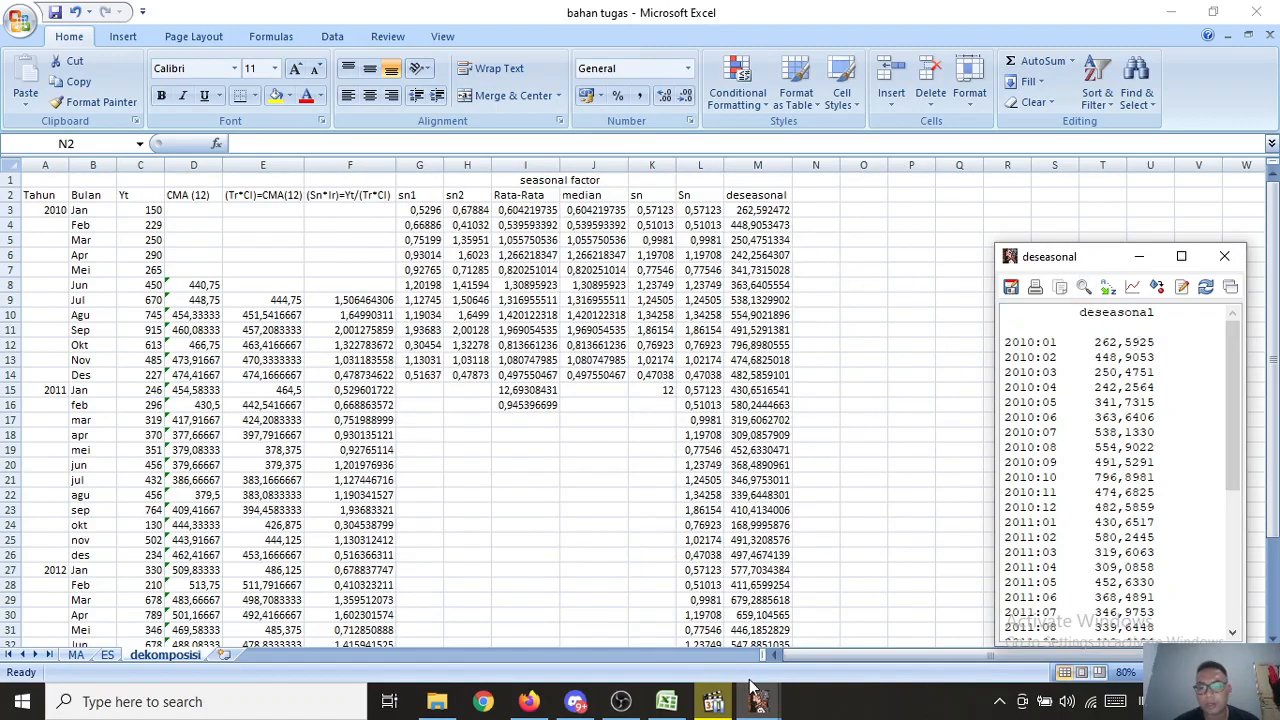
pyautogui.moveTo(760, 706)
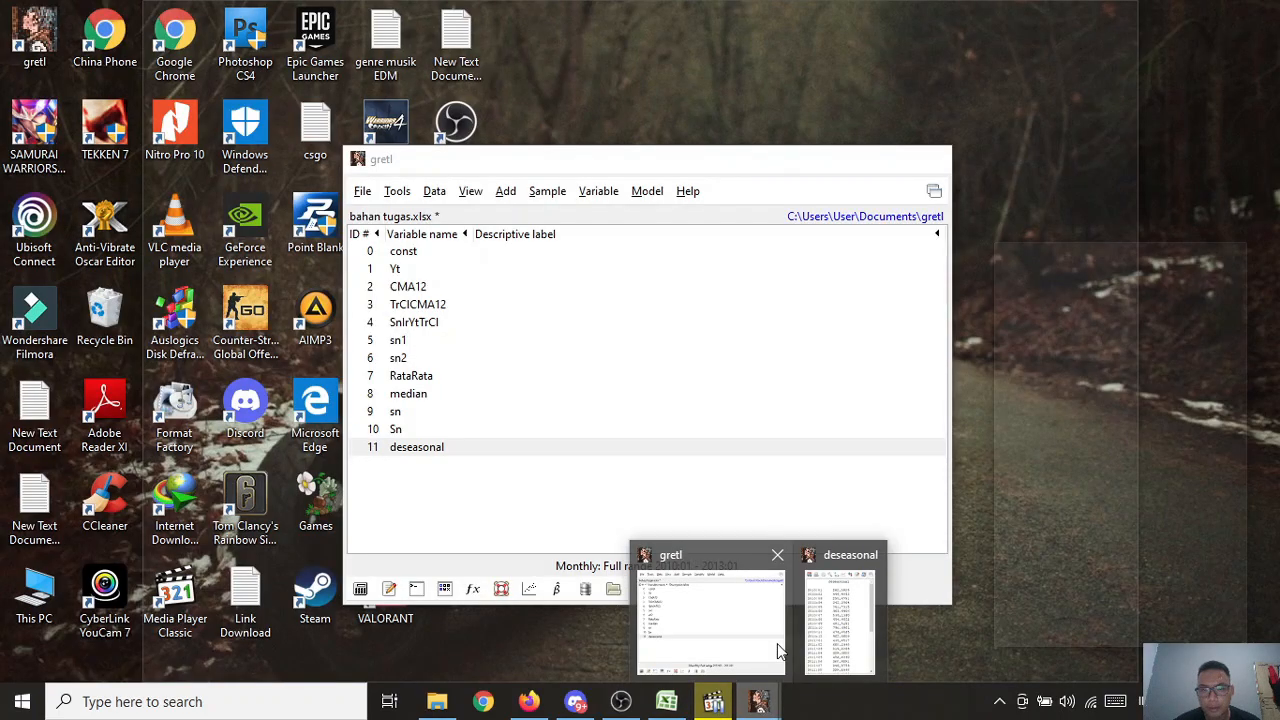
pyautogui.click(778, 650)
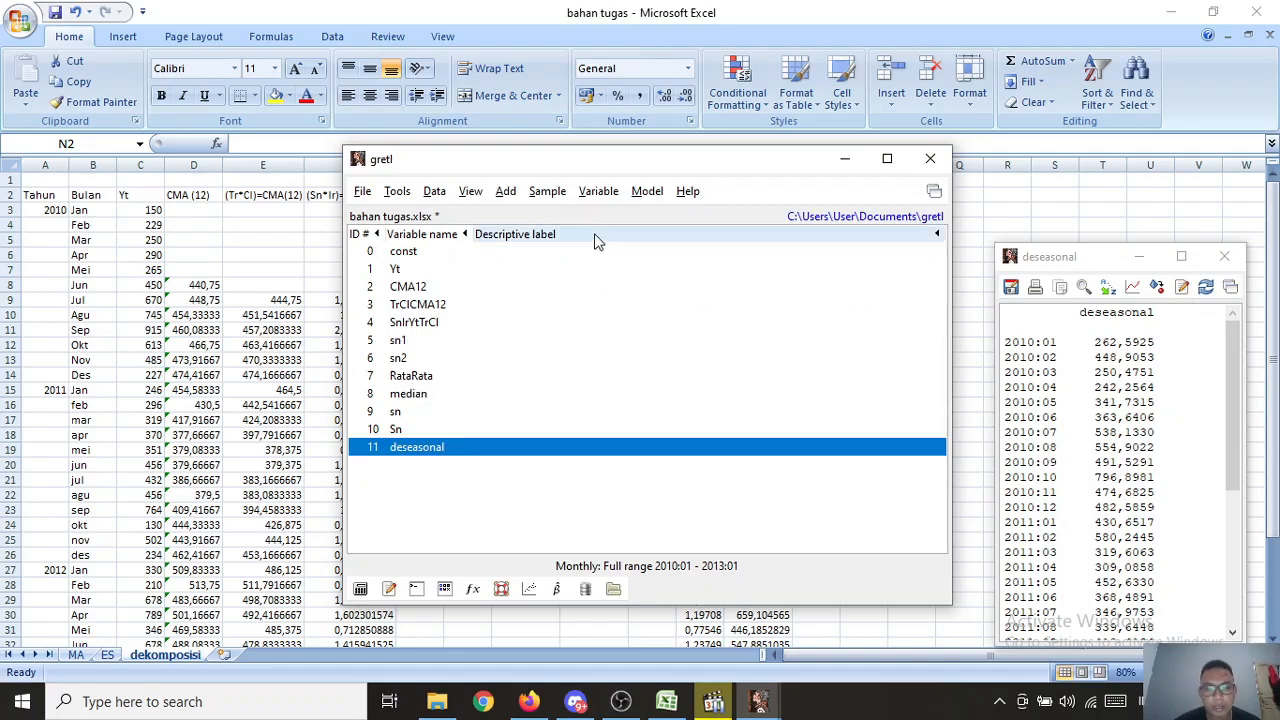
pyautogui.click(576, 345)
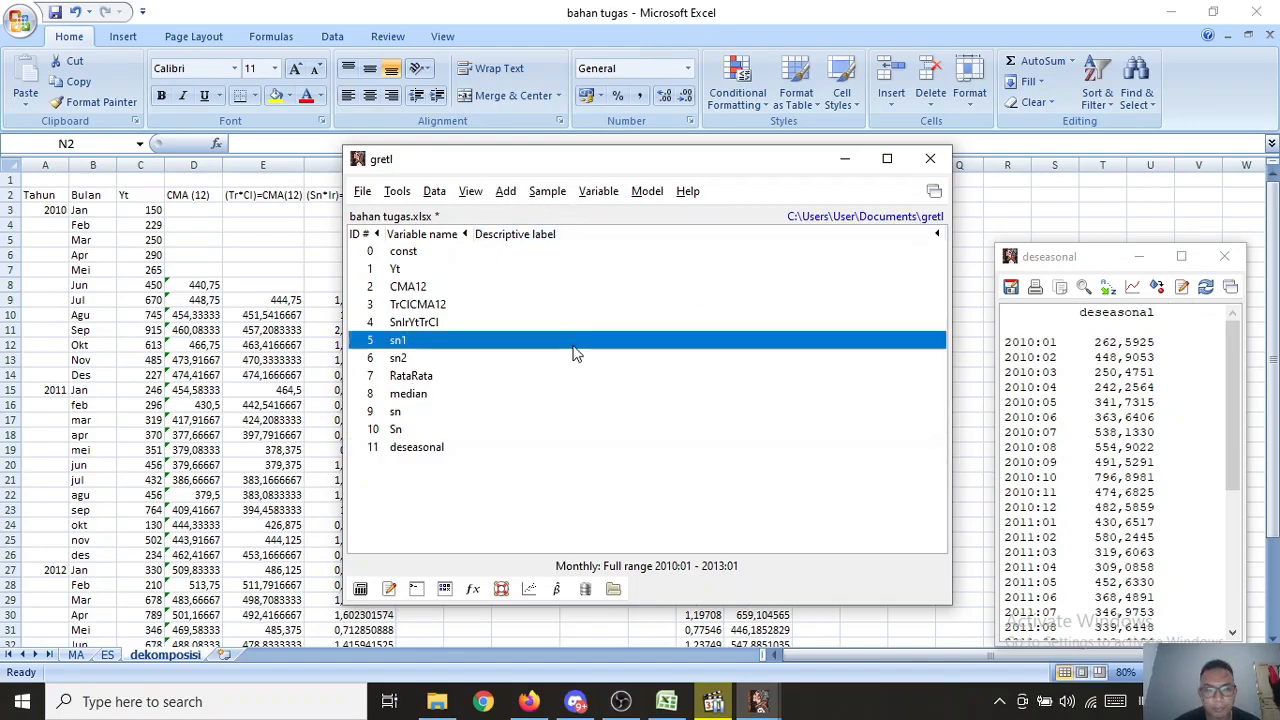
pyautogui.click(505, 191)
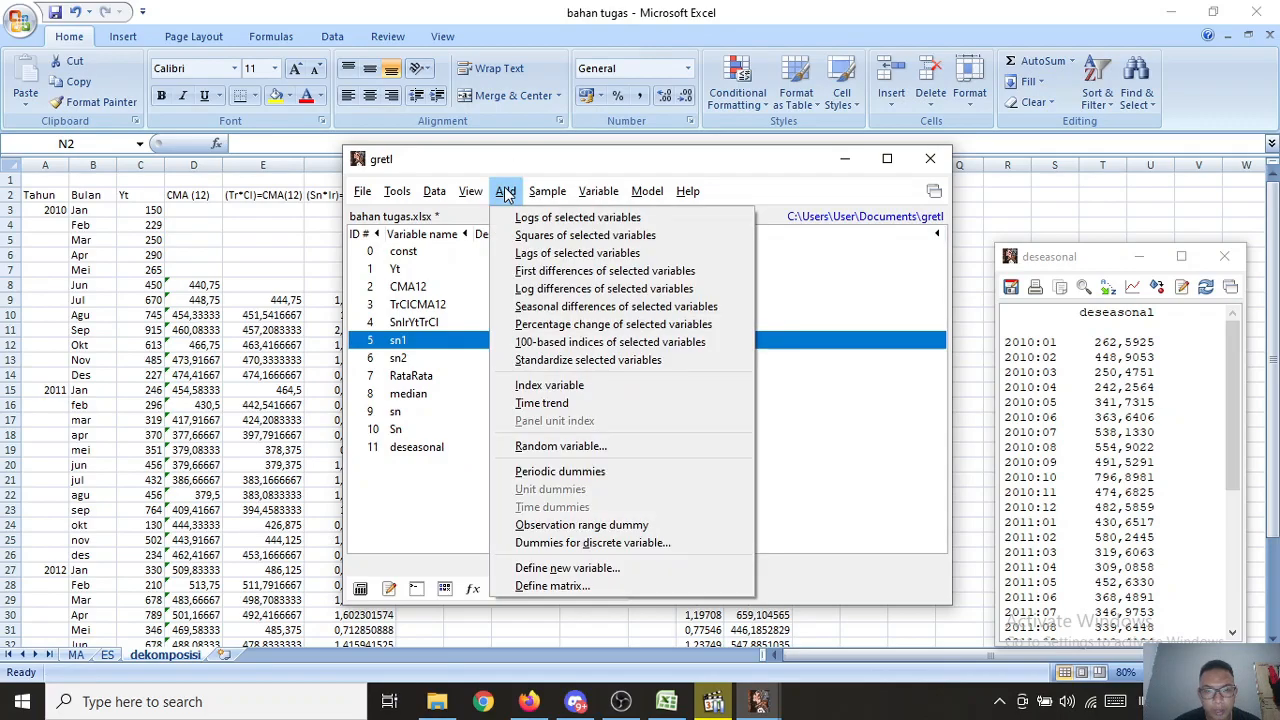
pyautogui.moveTo(559, 199)
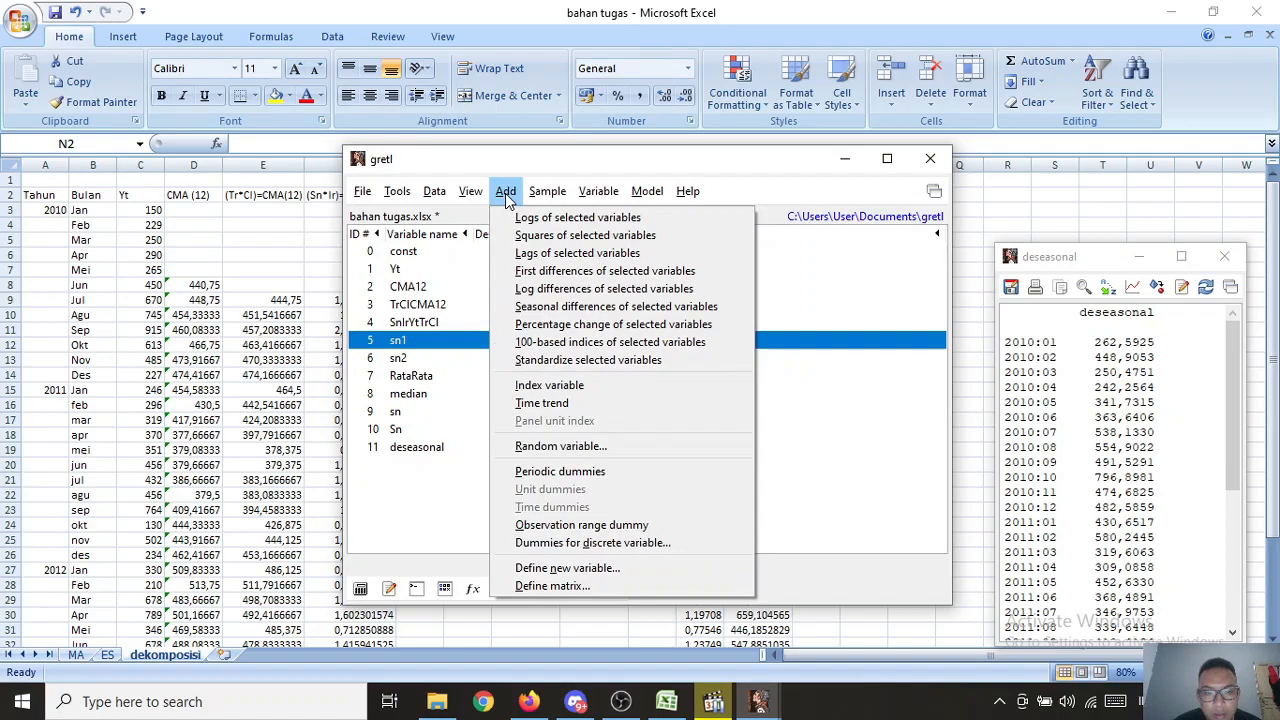
pyautogui.click(506, 194)
pyautogui.click(595, 194)
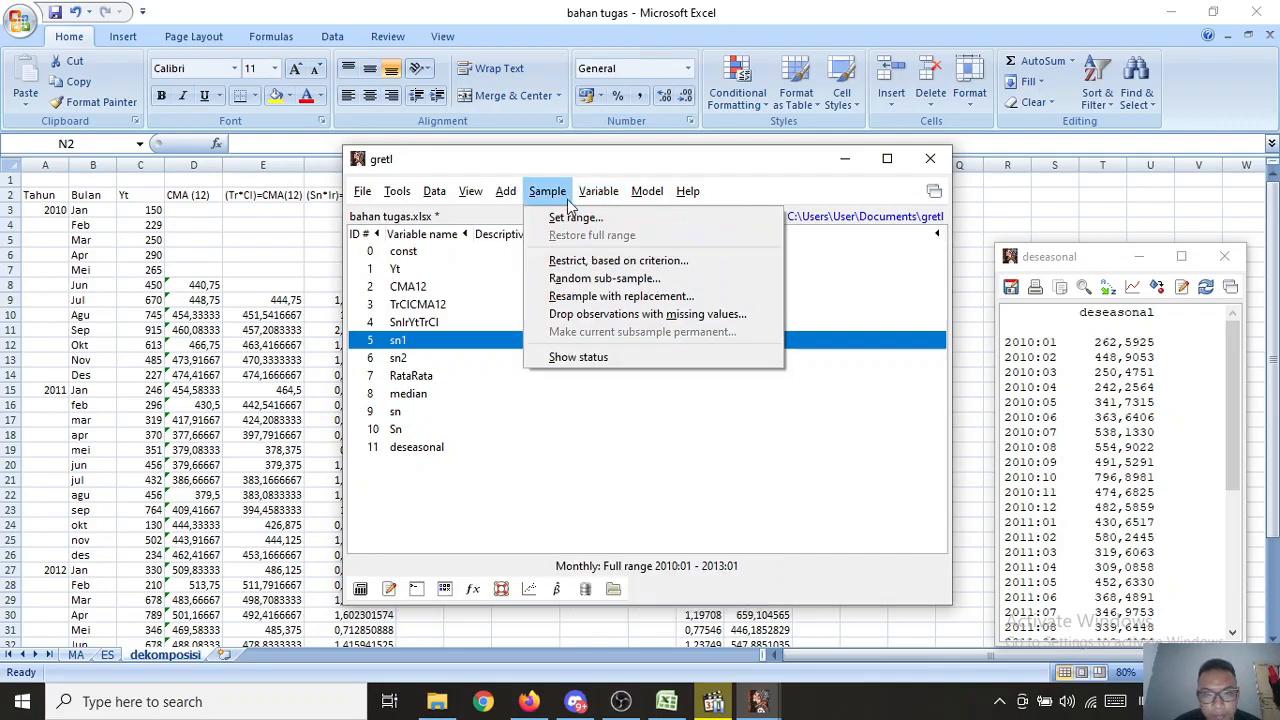
pyautogui.moveTo(540, 197)
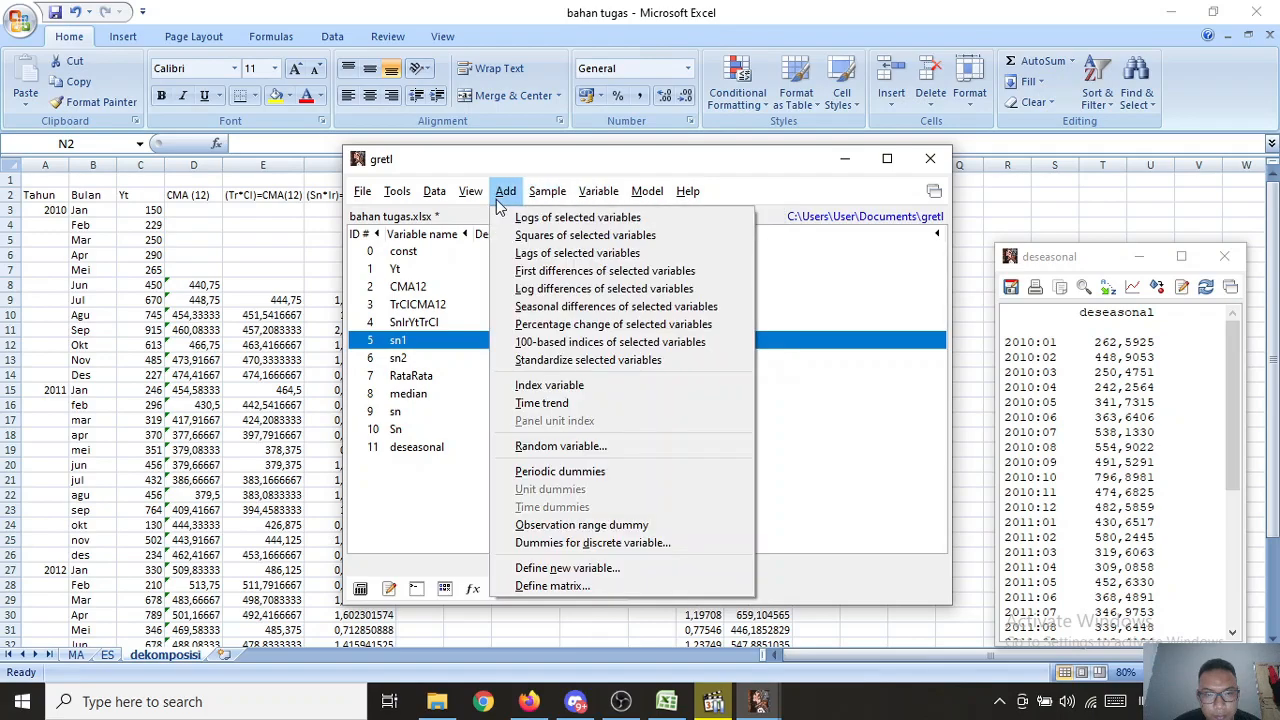
# Step: Display the deseasonal values again, and close both windows listing them
pyautogui.click(408, 456)
pyautogui.doubleClick(408, 456)
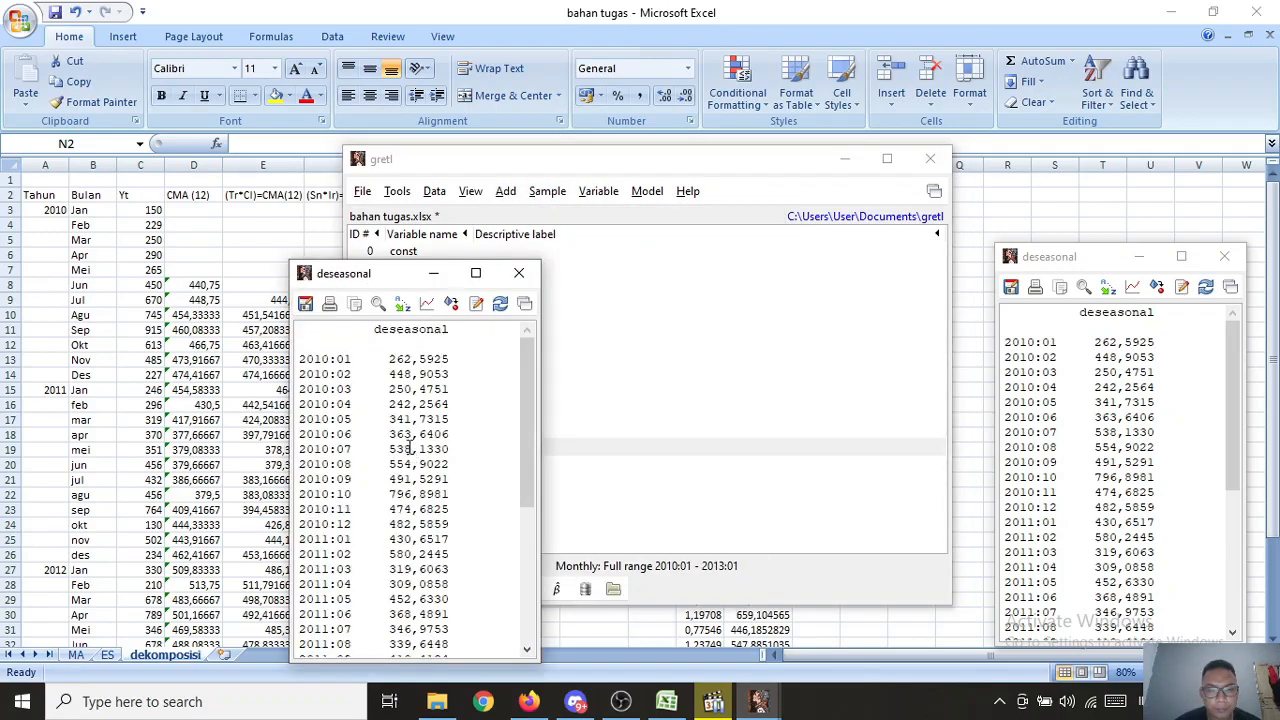
pyautogui.click(518, 273)
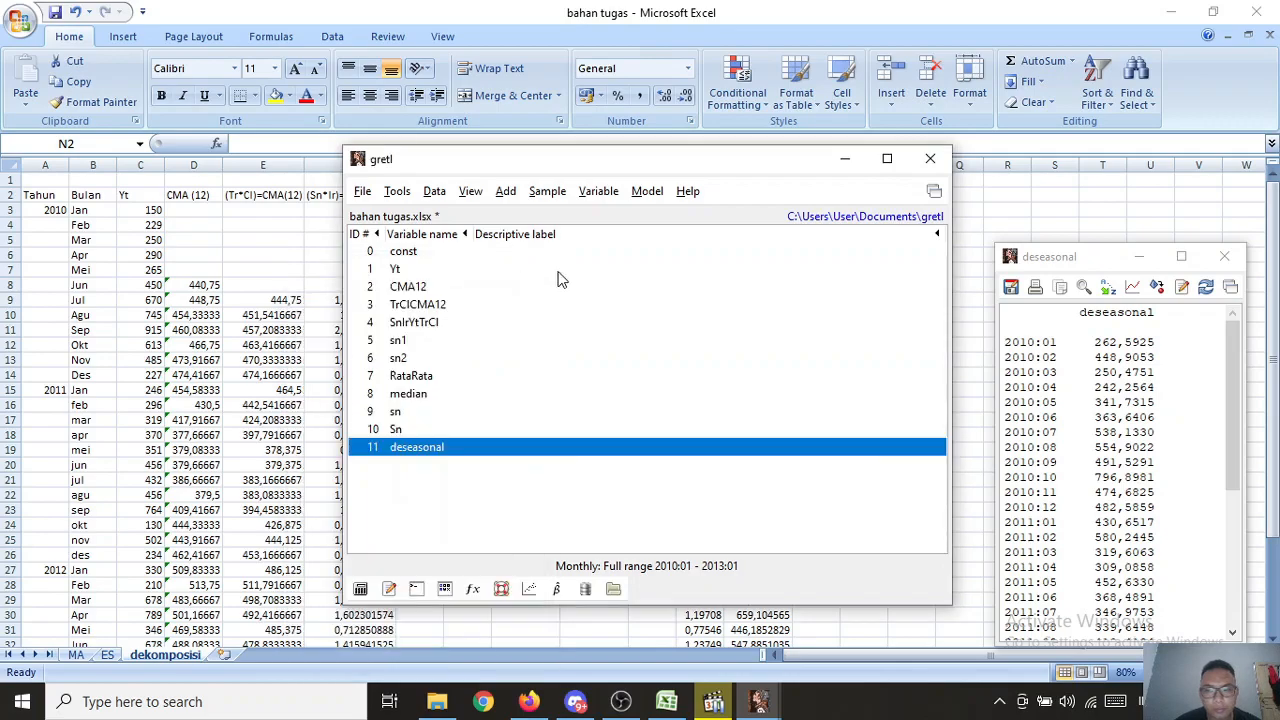
pyautogui.click(1224, 258)
# Step: Add a time trend variable to the dataset and check its values through the last observation
pyautogui.click(505, 192)
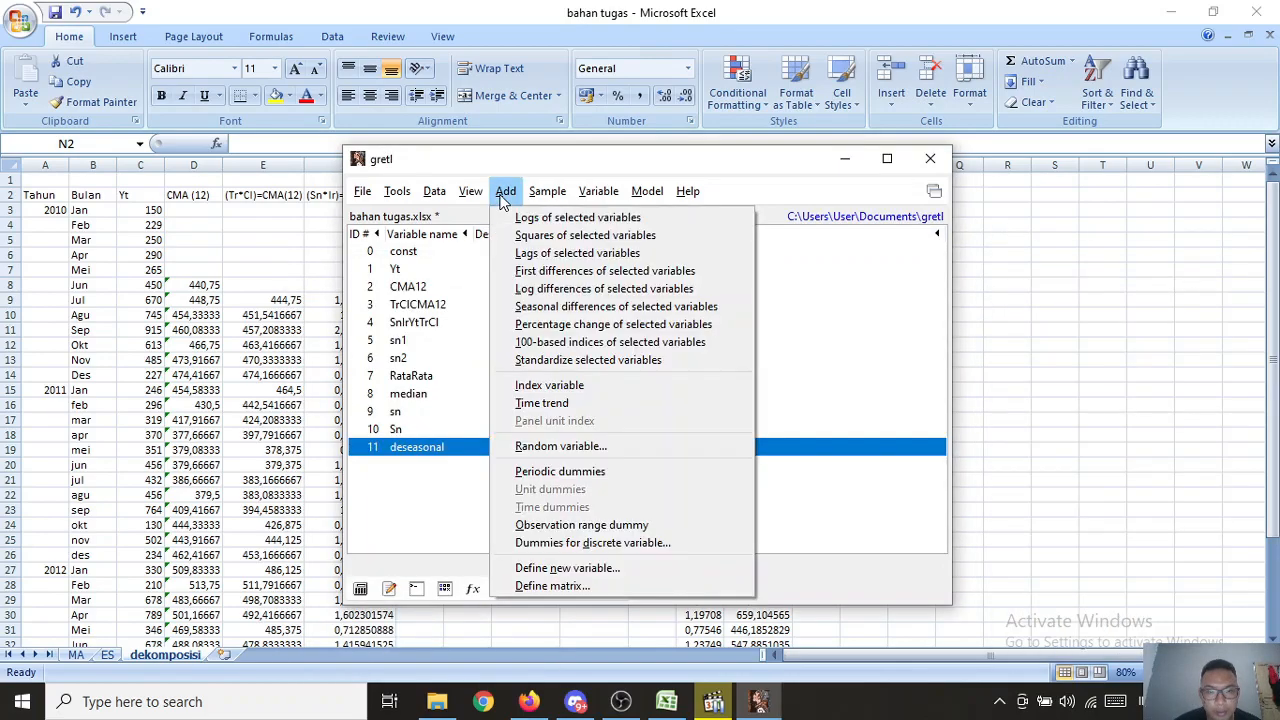
pyautogui.click(541, 403)
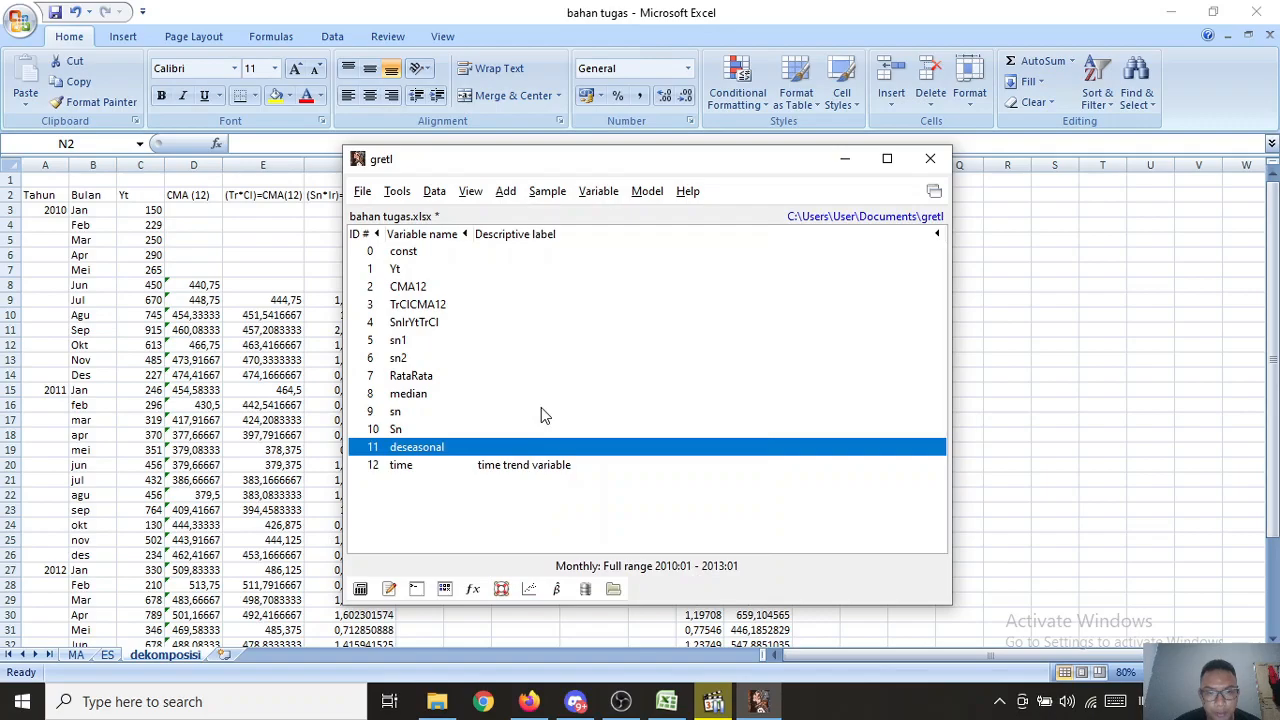
pyautogui.click(492, 466)
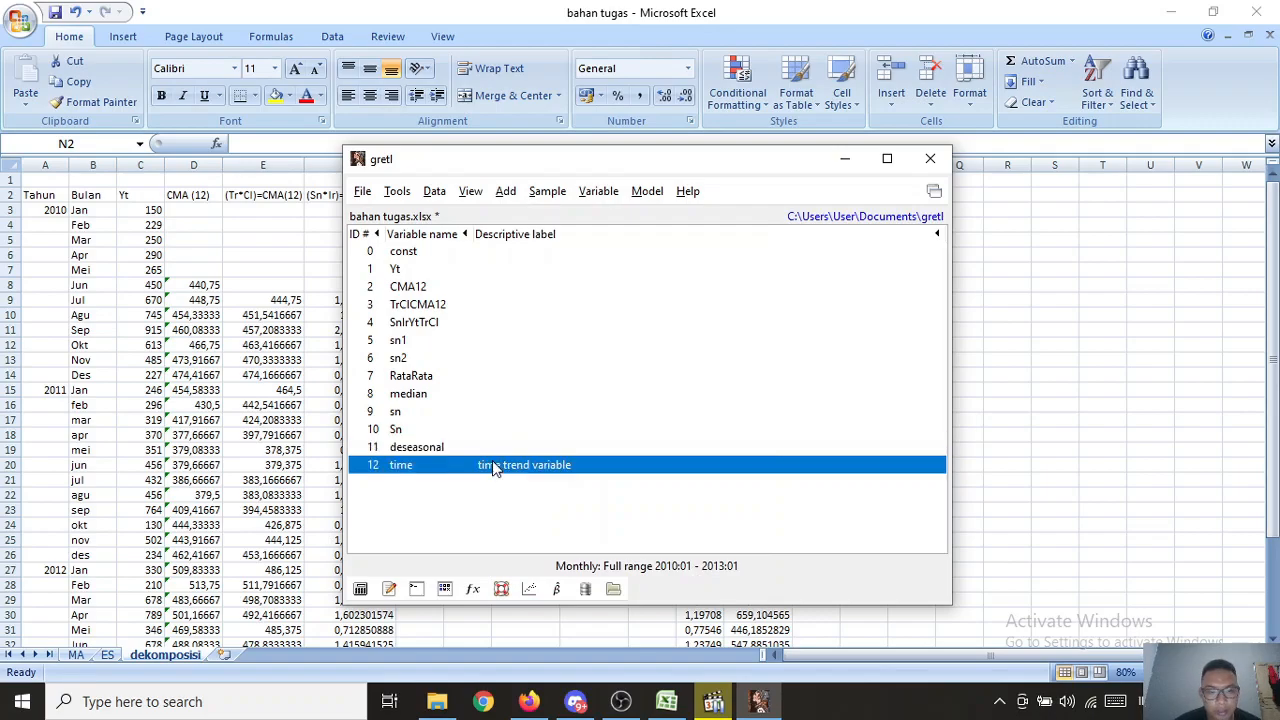
pyautogui.doubleClick(492, 465)
pyautogui.moveTo(611, 408); pyautogui.dragTo(605, 546)
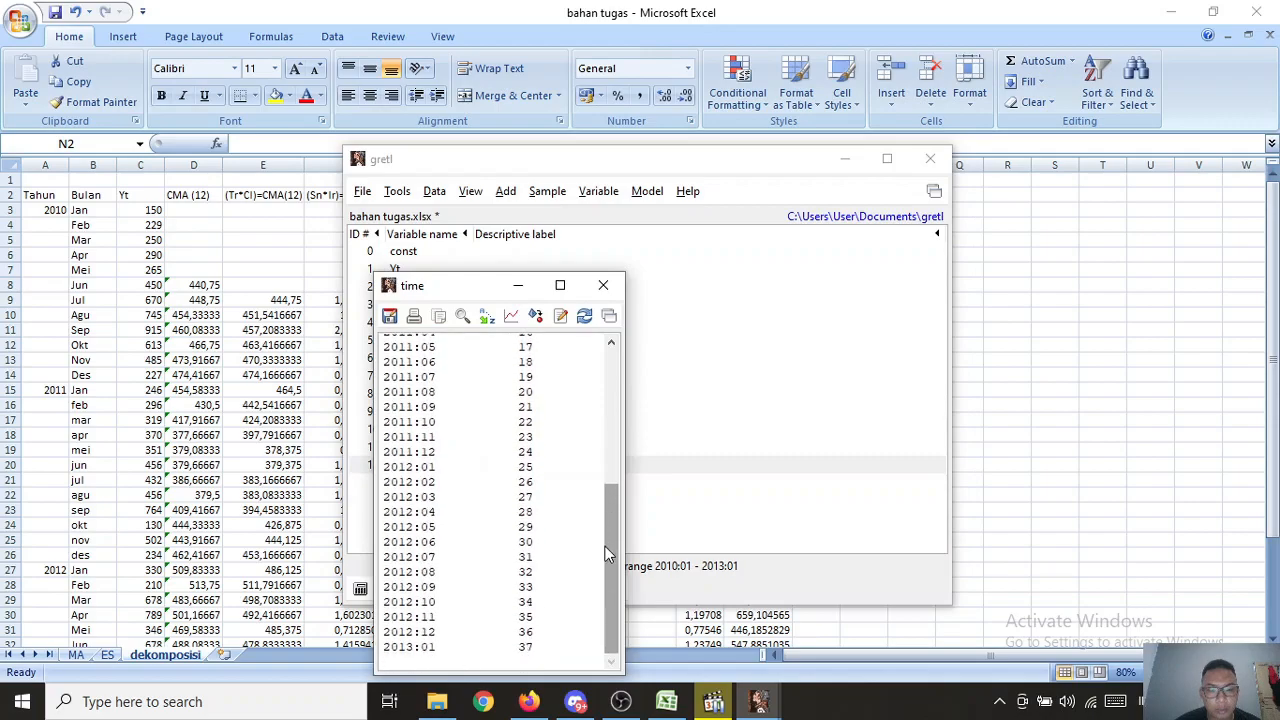
pyautogui.click(603, 285)
# Step: Display a time series plot of the deseasonal variable and close the graph
pyautogui.click(415, 447)
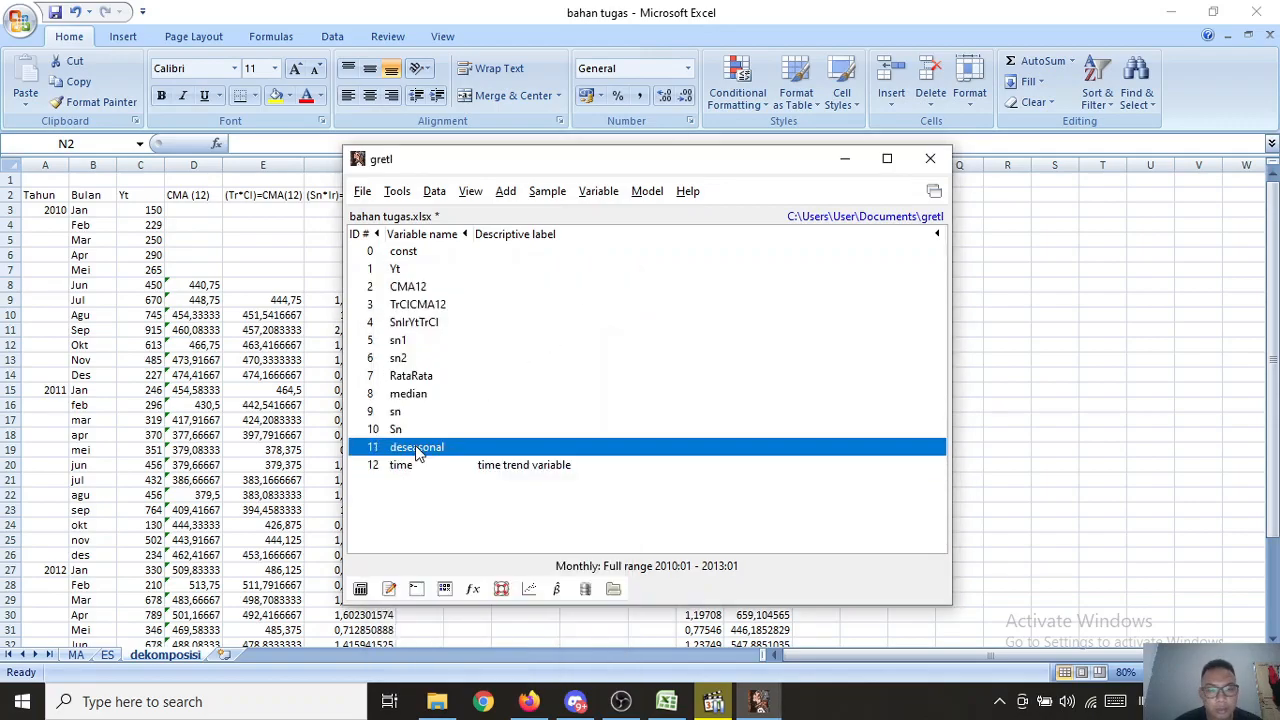
pyautogui.click(599, 191)
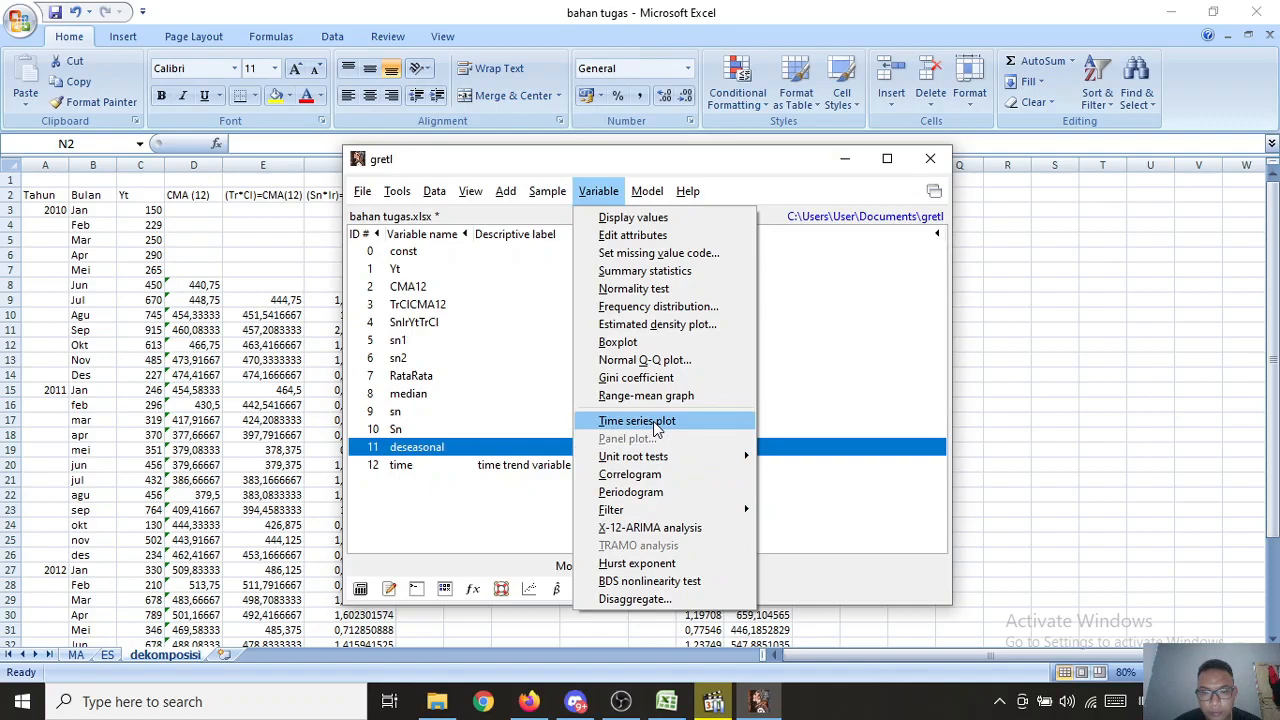
pyautogui.moveTo(535, 191)
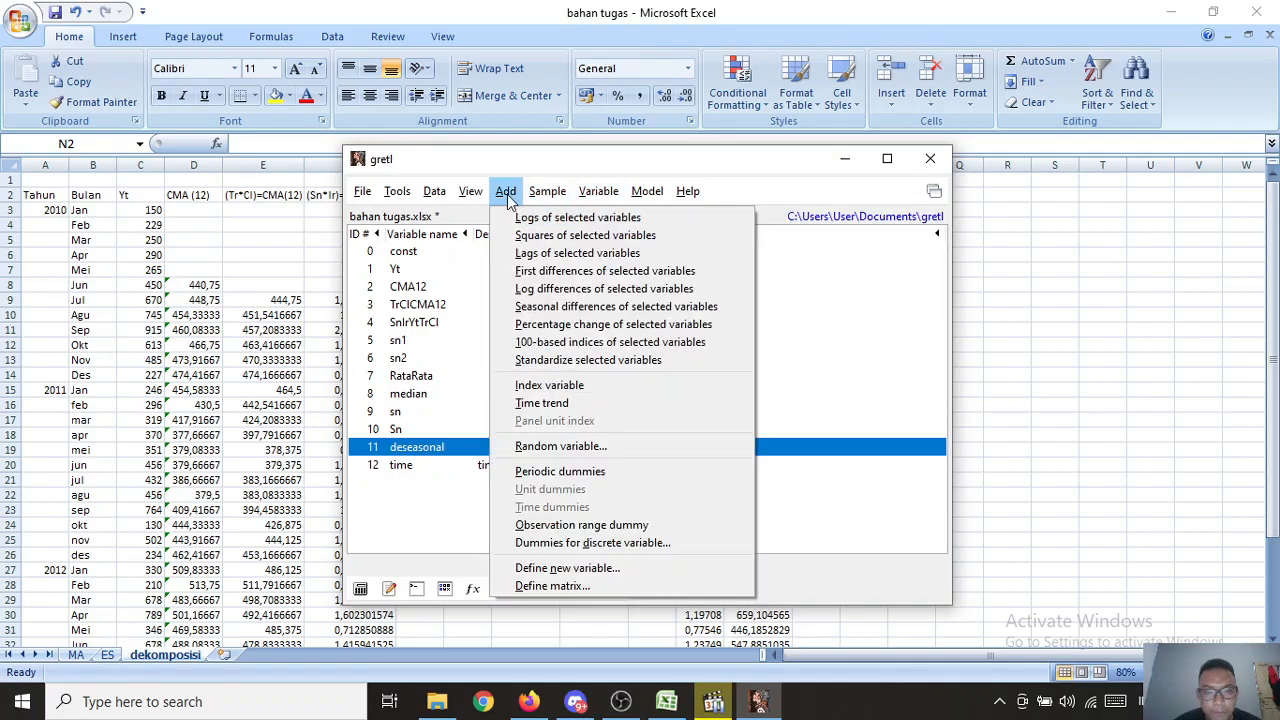
pyautogui.moveTo(640, 204)
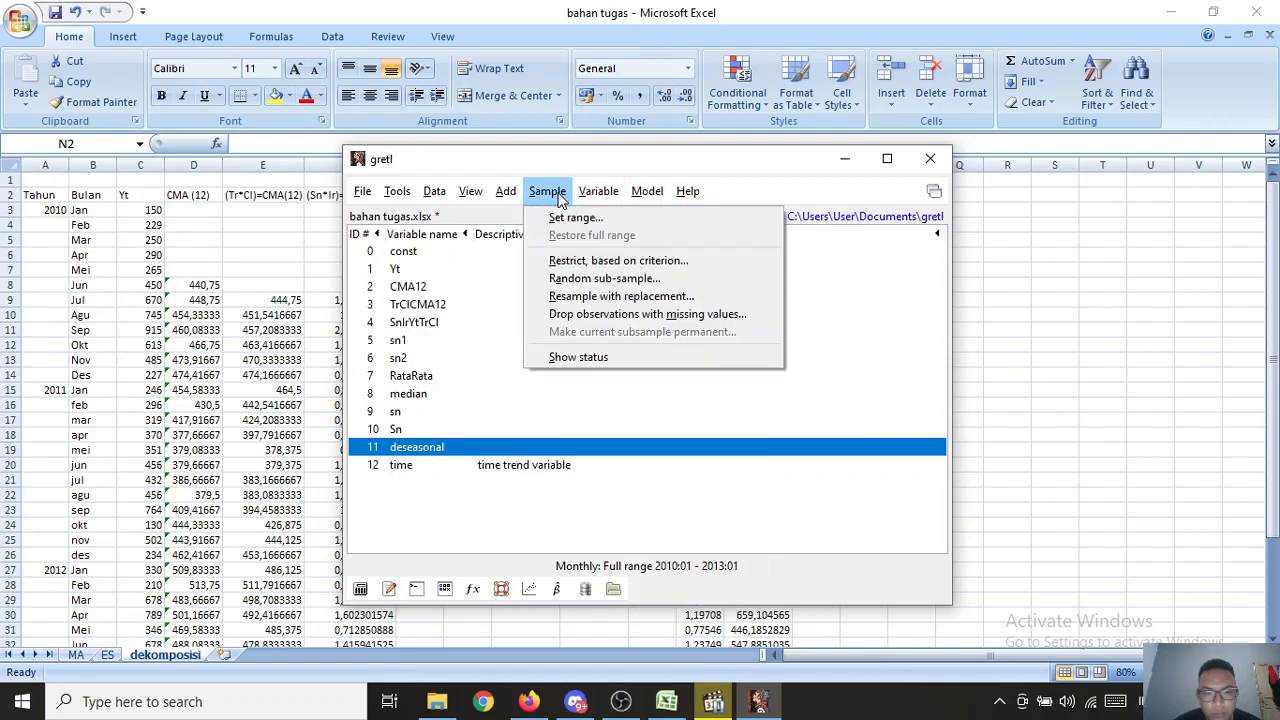
pyautogui.click(449, 464)
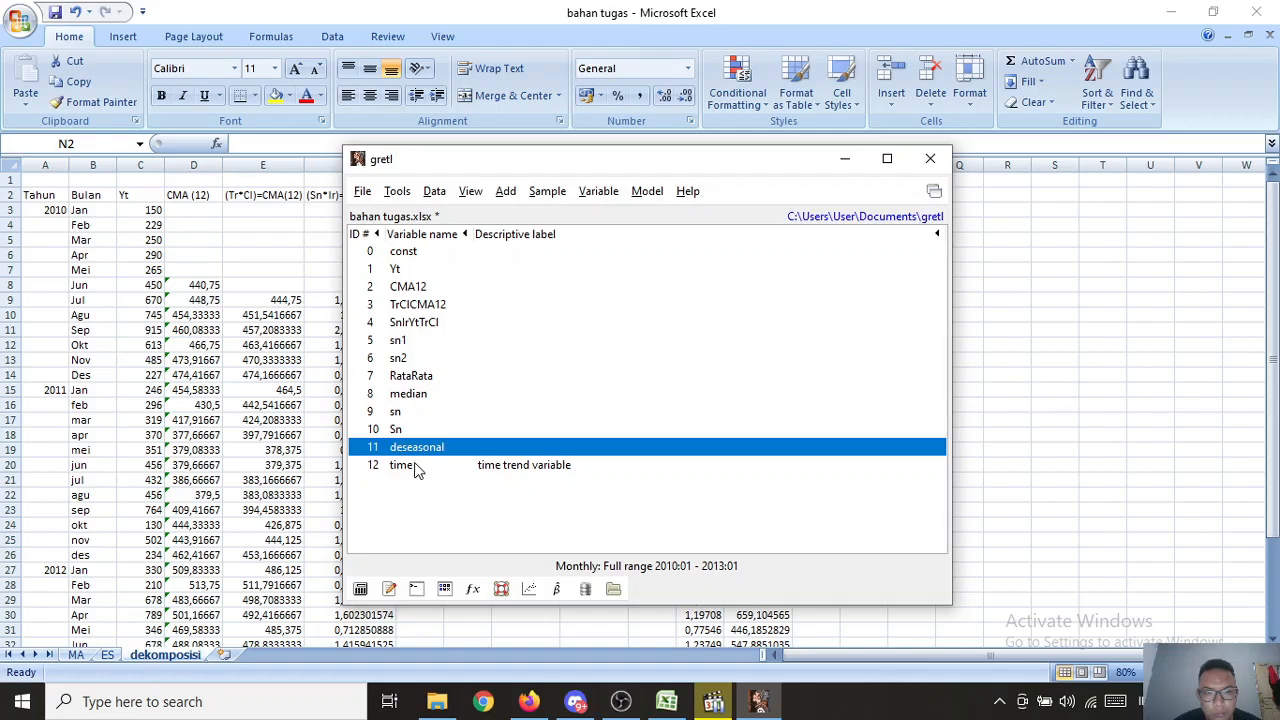
pyautogui.click(607, 196)
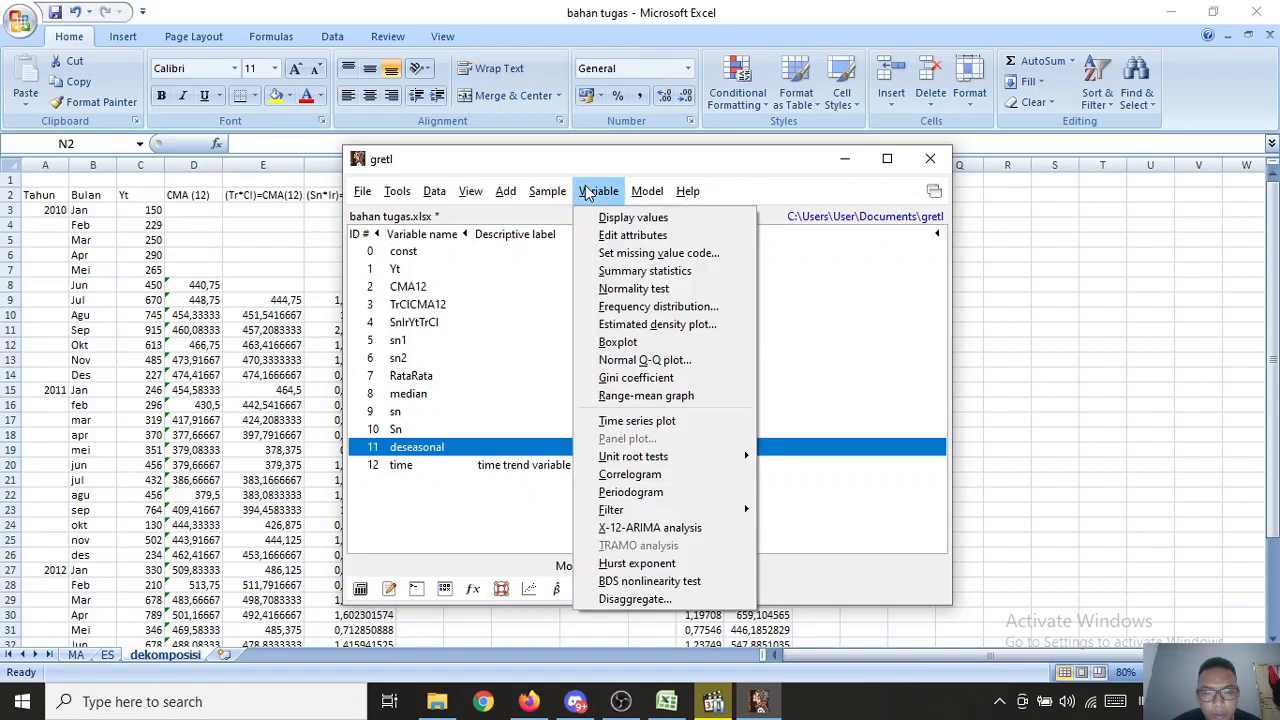
pyautogui.click(640, 421)
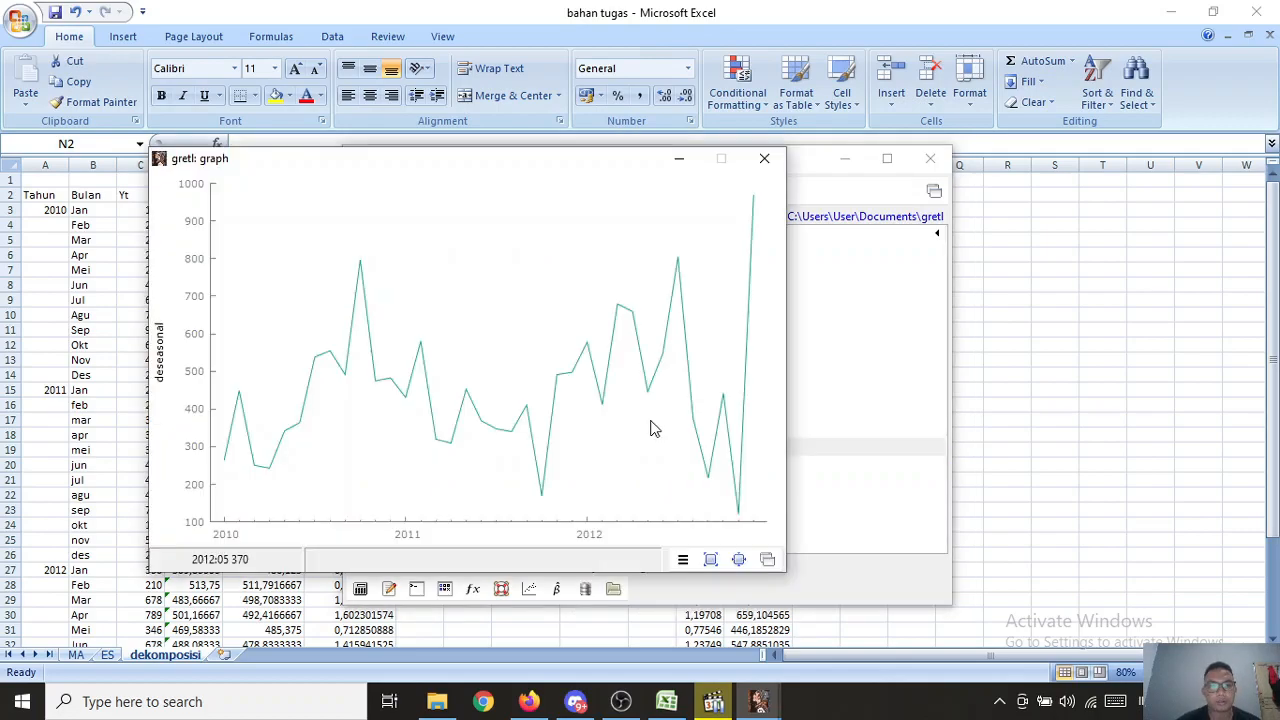
pyautogui.click(764, 158)
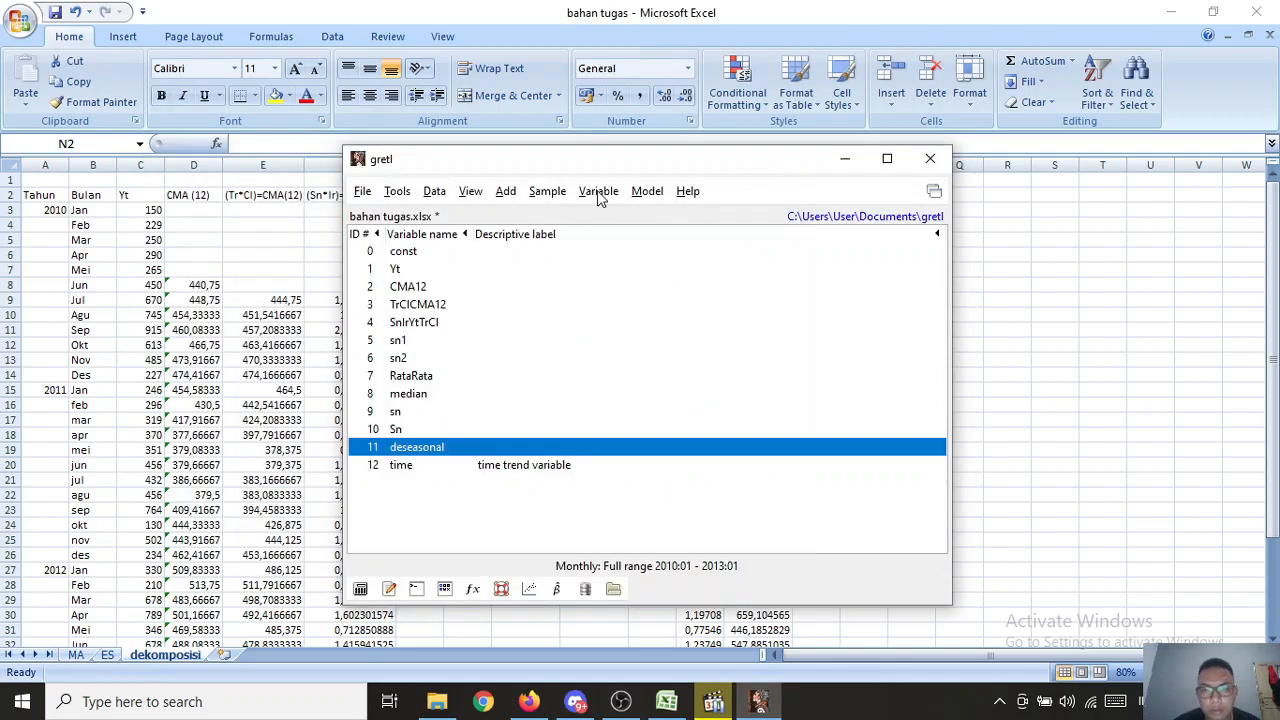
pyautogui.click(598, 194)
pyautogui.moveTo(655, 463)
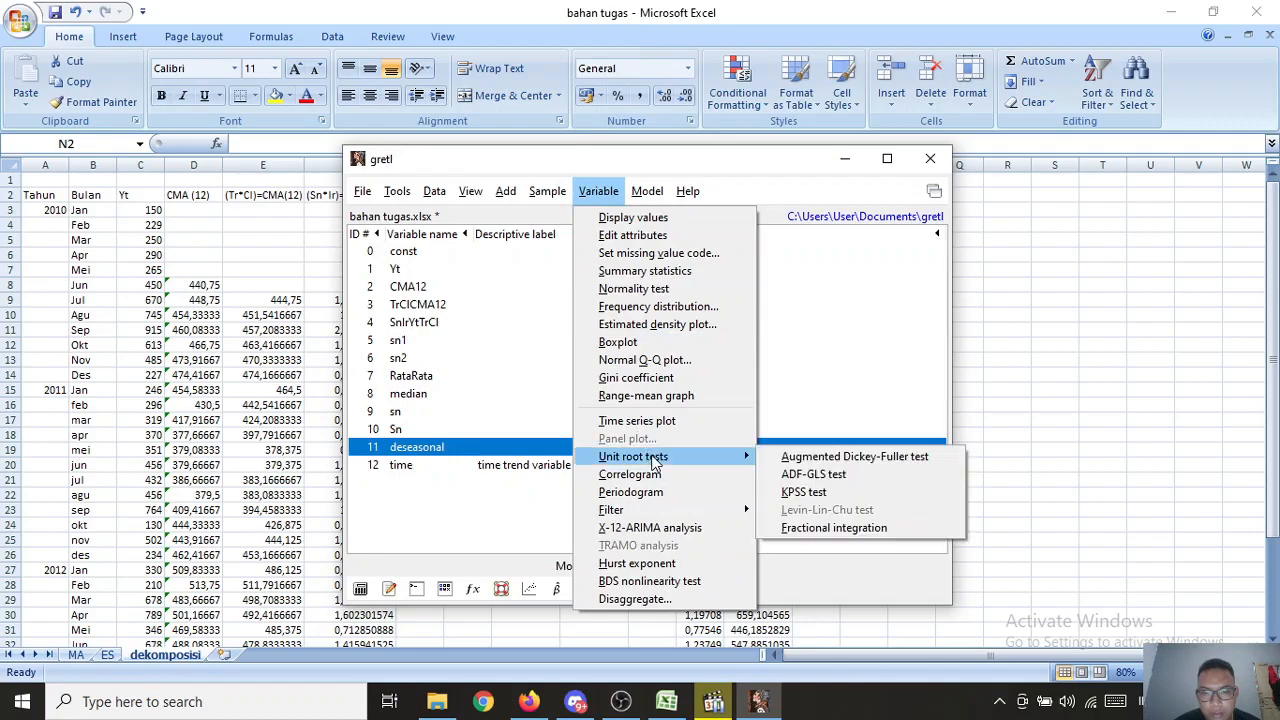
pyautogui.moveTo(669, 511)
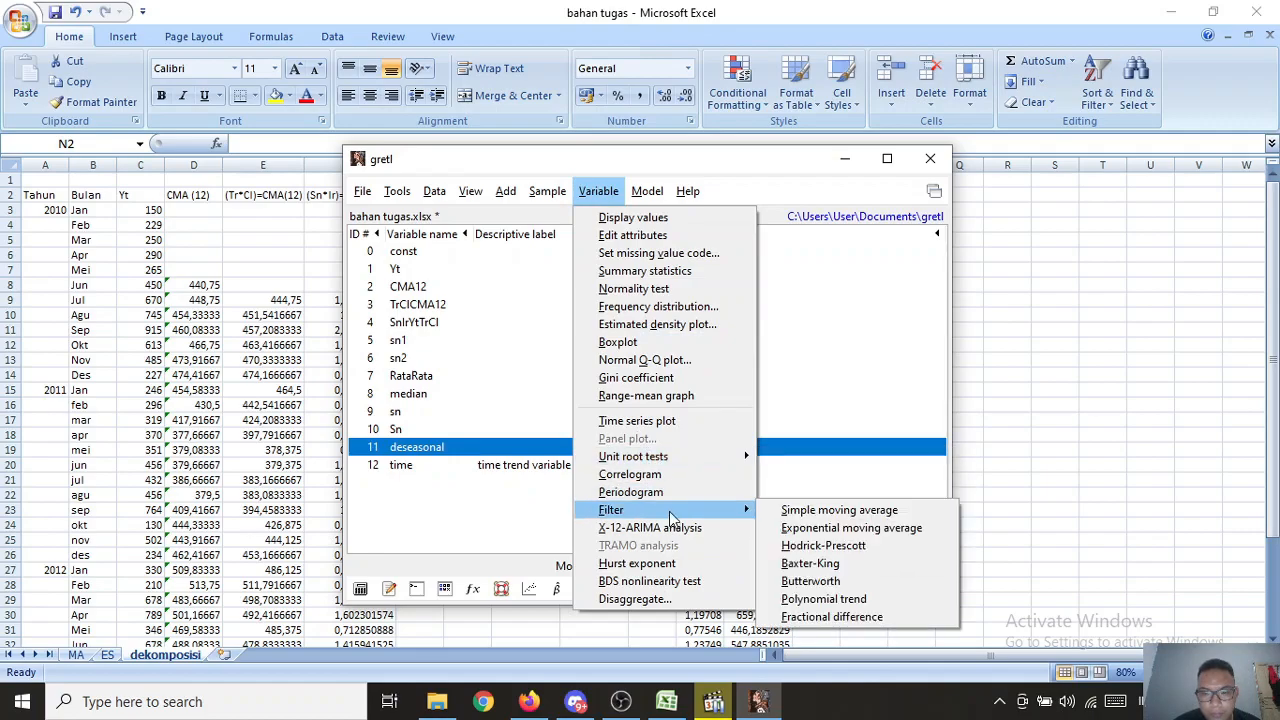
pyautogui.moveTo(549, 196)
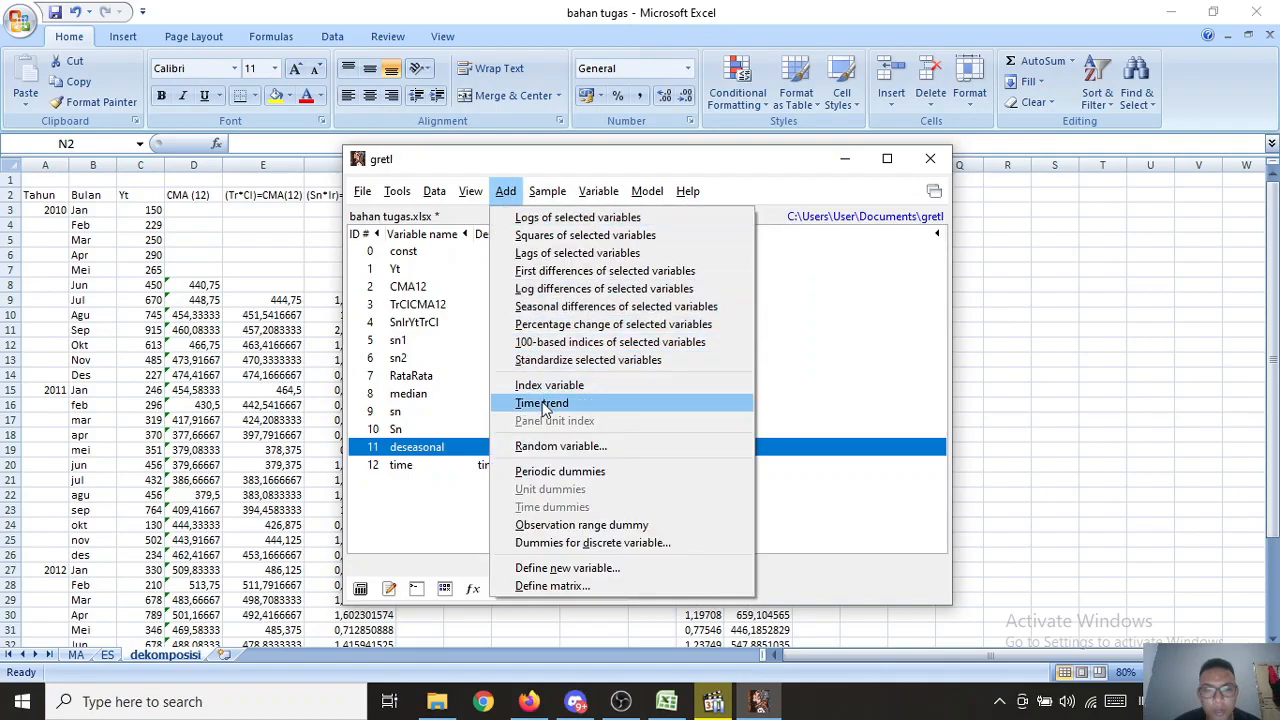
pyautogui.click(545, 405)
# Step: Estimate an Ordinary Least Squares model with deseasonal as the dependent variable and const and time as regressors
pyautogui.click(596, 192)
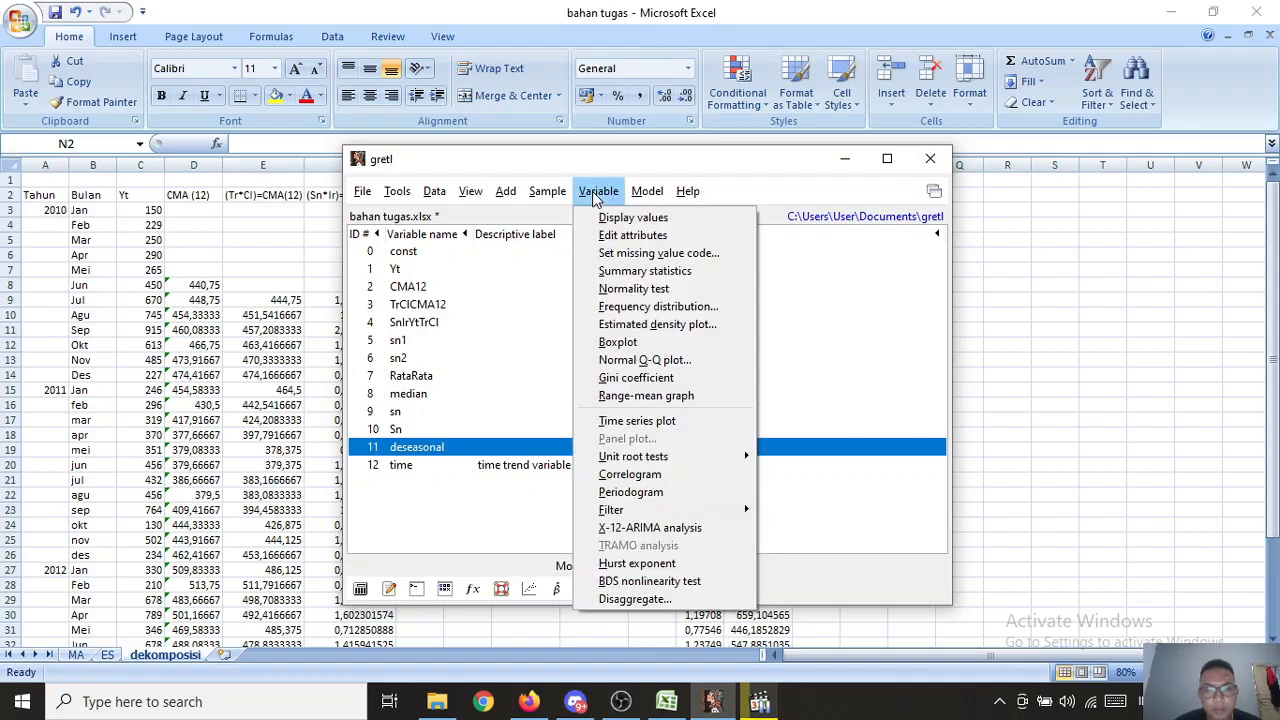
pyautogui.moveTo(646, 191)
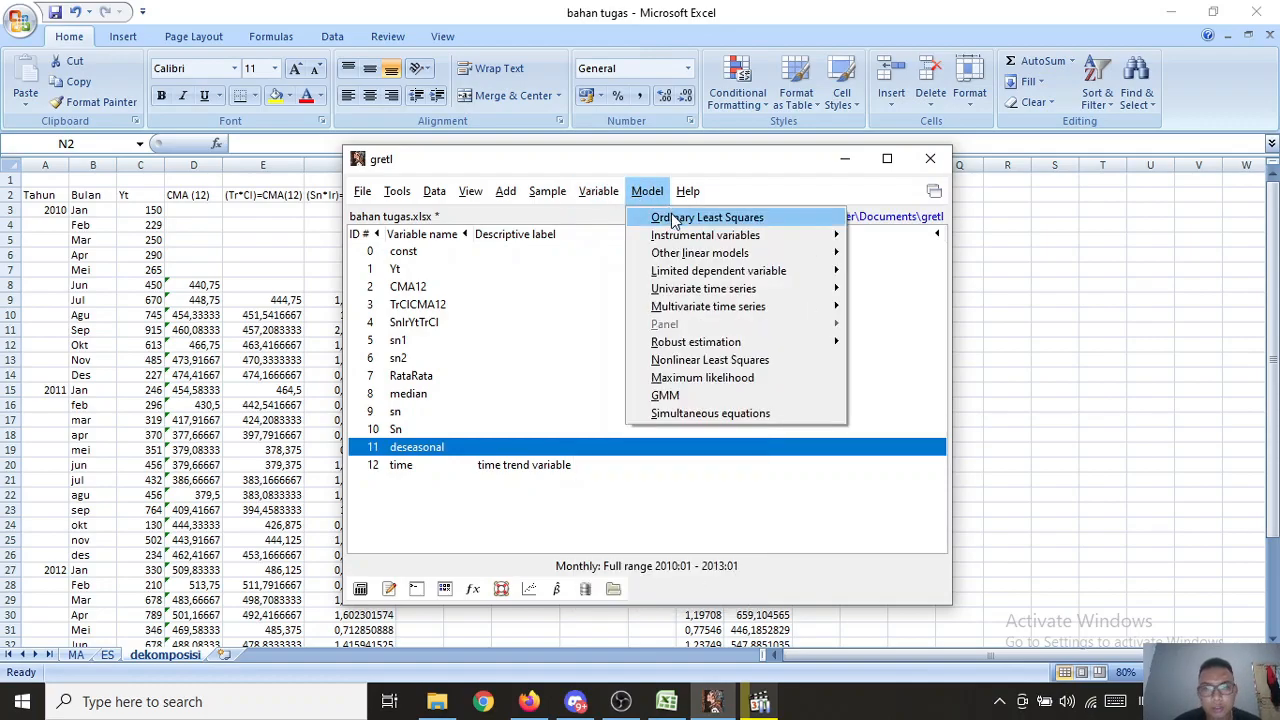
pyautogui.click(673, 219)
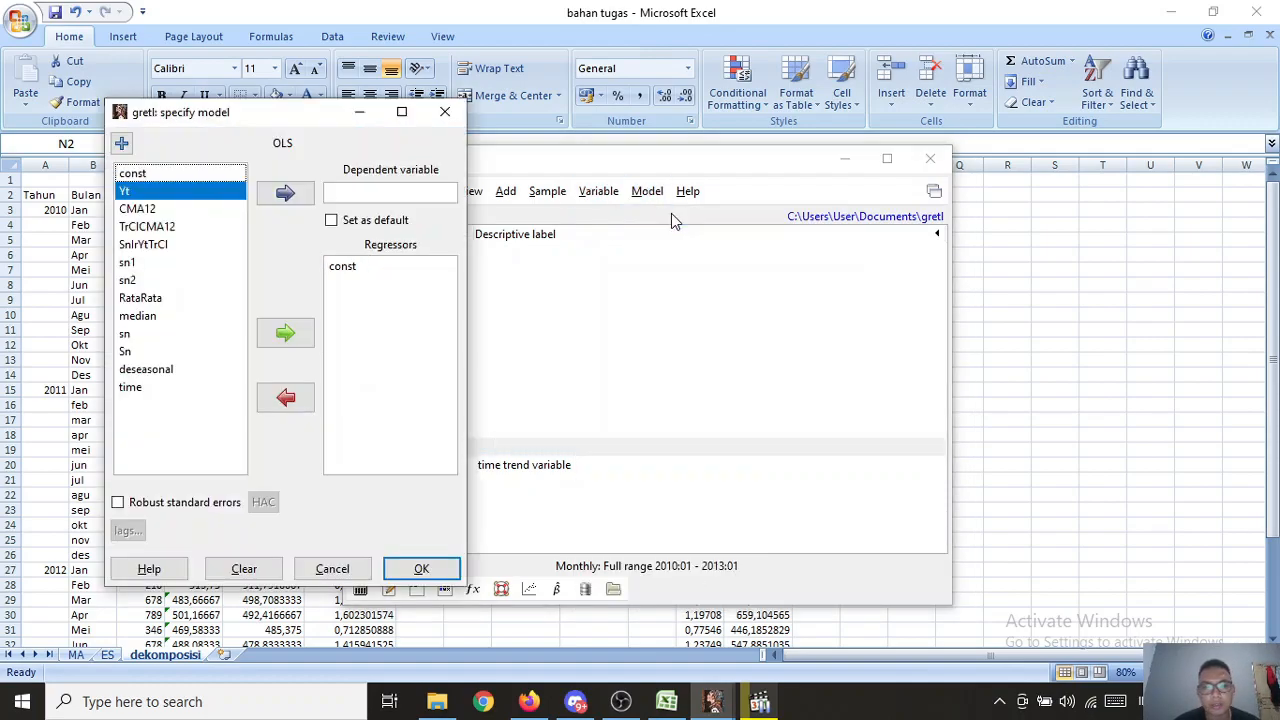
pyautogui.click(145, 370)
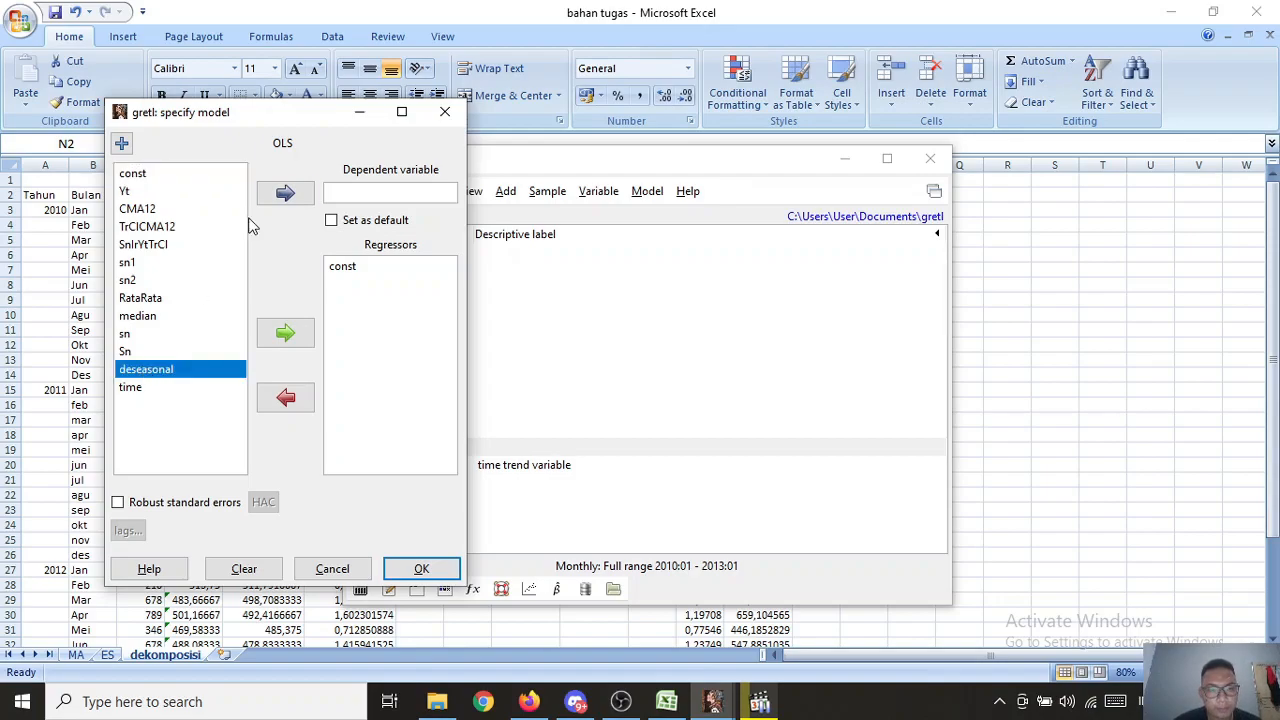
pyautogui.click(287, 193)
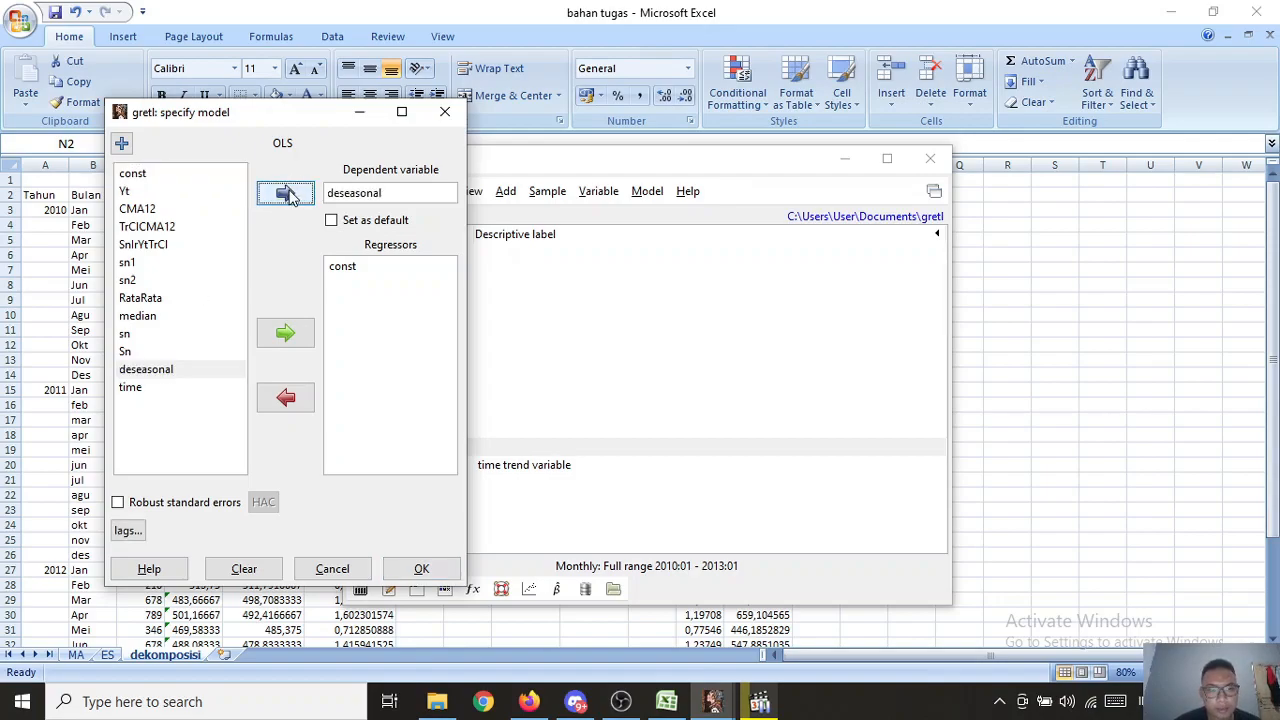
pyautogui.click(133, 391)
pyautogui.click(285, 333)
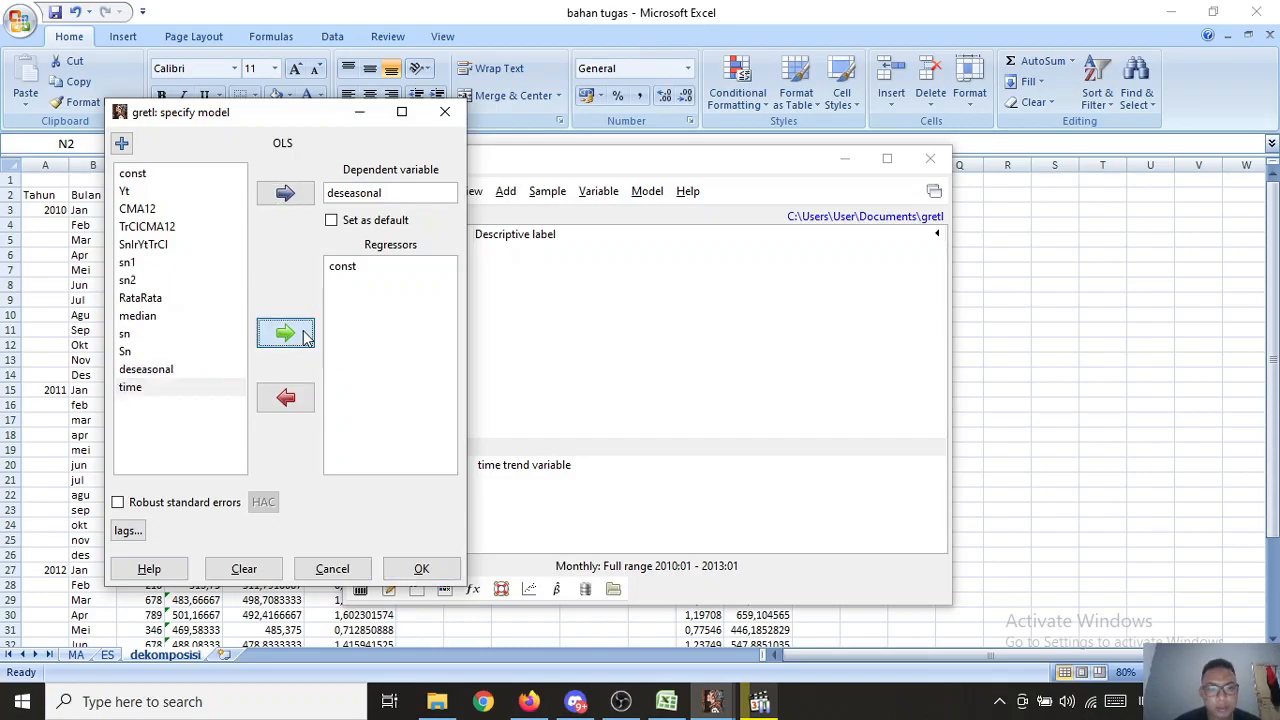
pyautogui.click(421, 569)
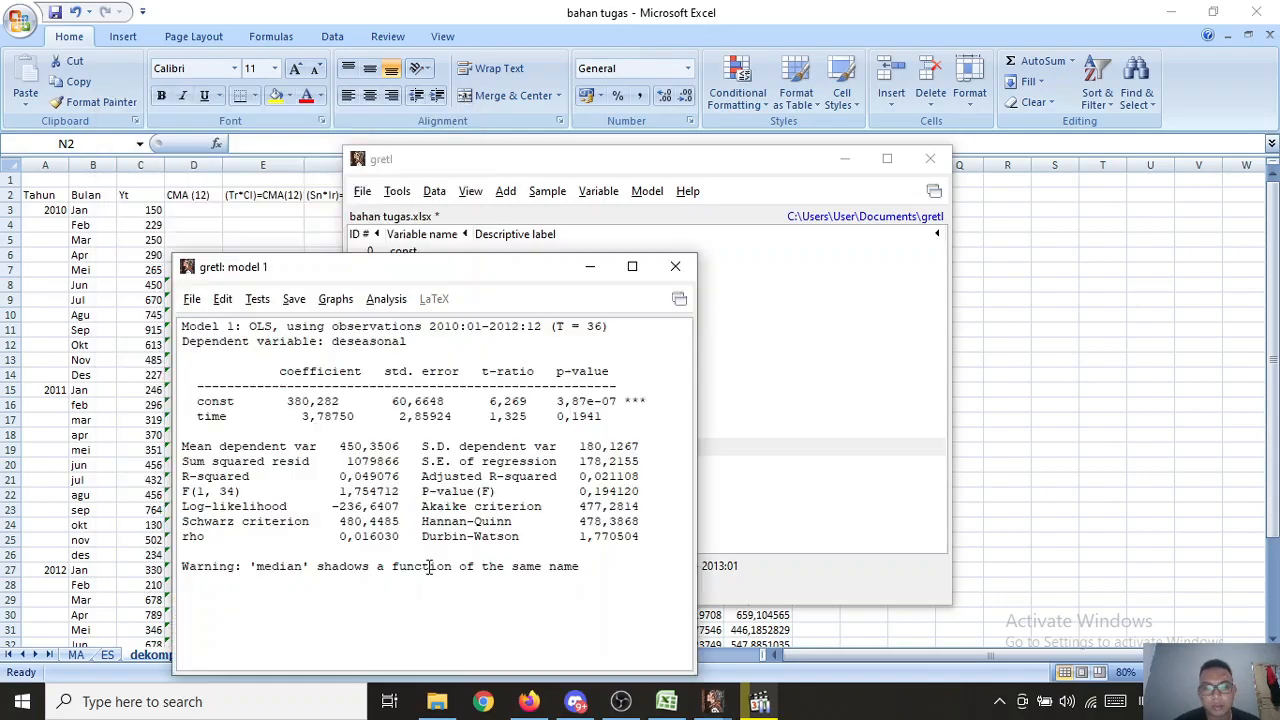
# Step: Generate a static forecast from the model for 2010:01 to 2013:01 and move the forecast table beside the graph
pyautogui.moveTo(532, 280); pyautogui.dragTo(1040, 236)
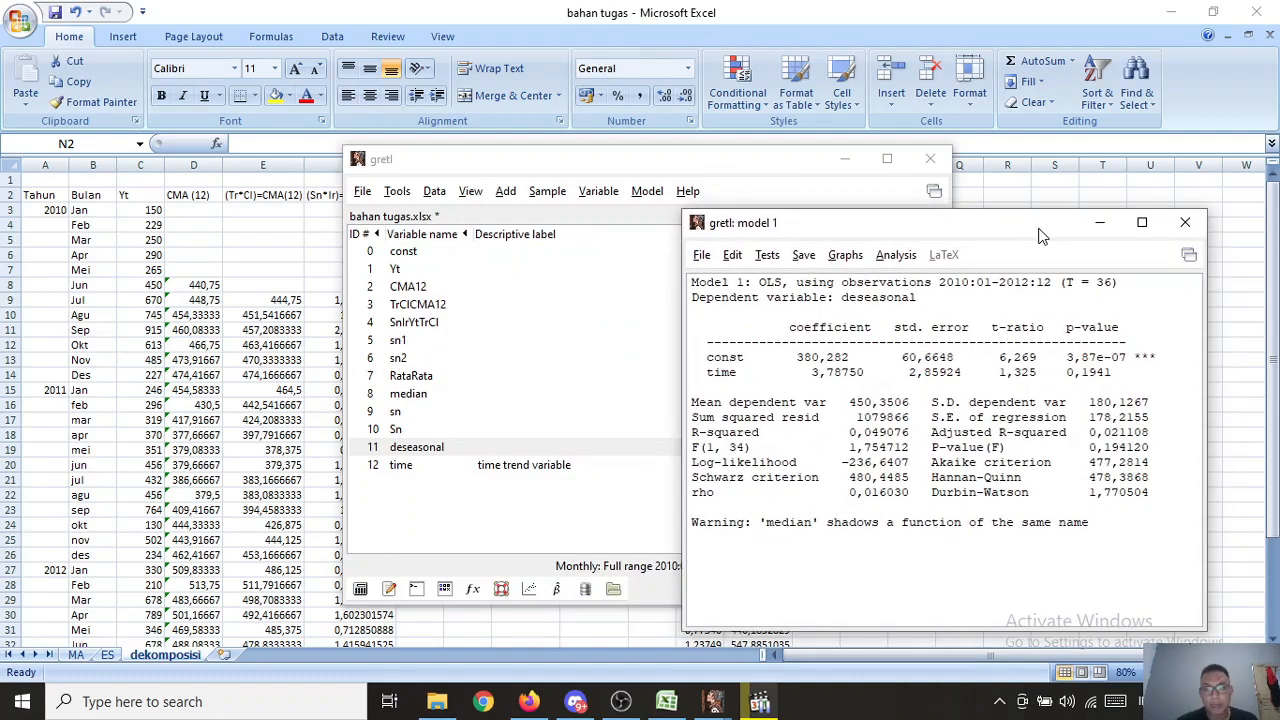
pyautogui.click(886, 259)
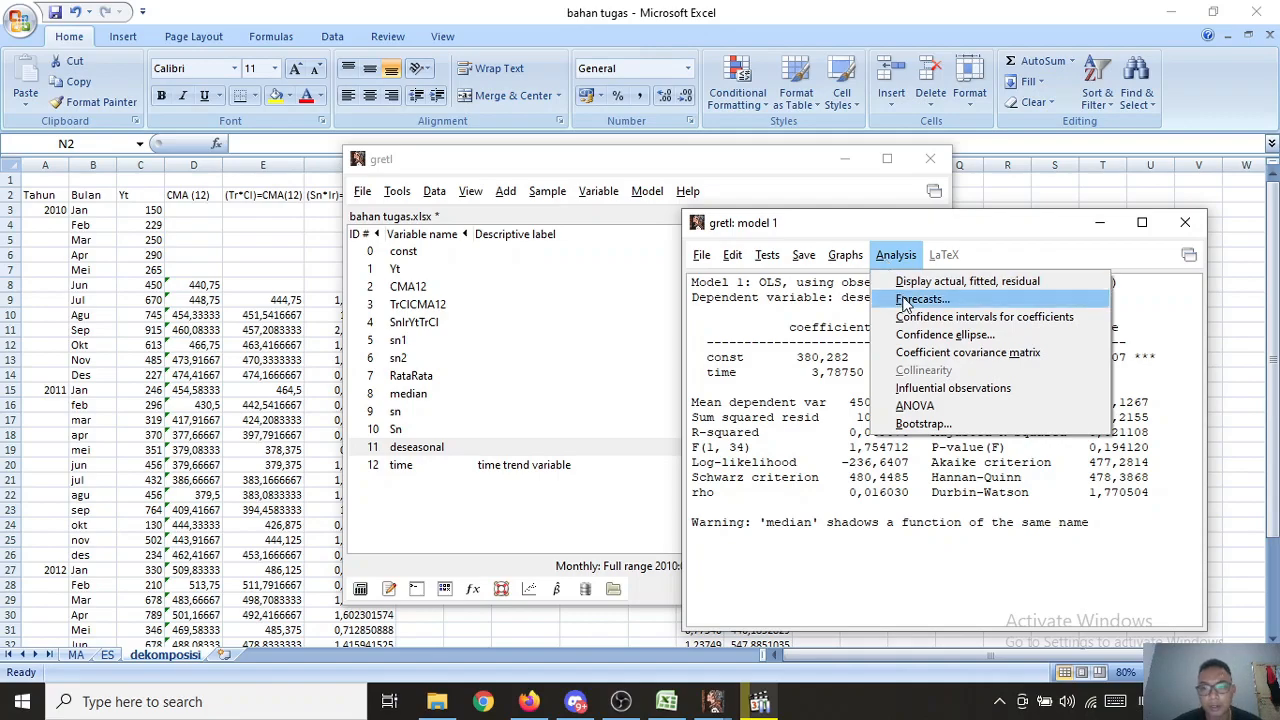
pyautogui.click(905, 300)
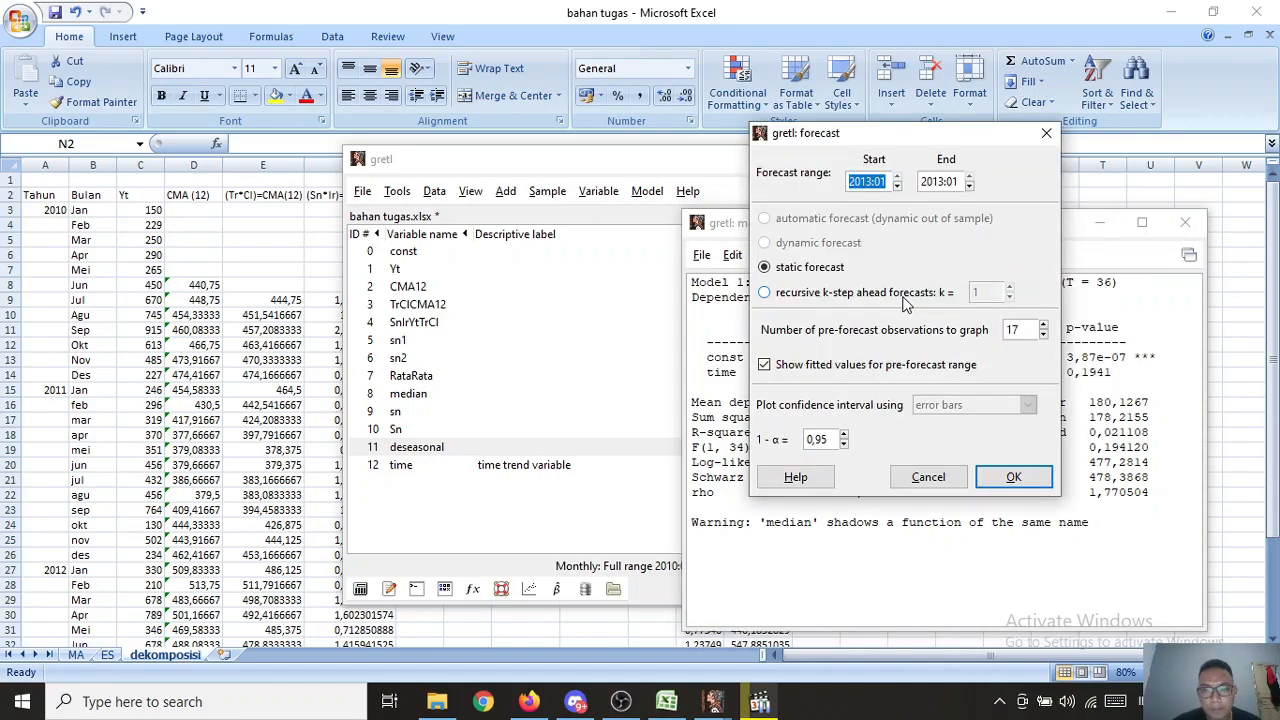
pyautogui.click(870, 182)
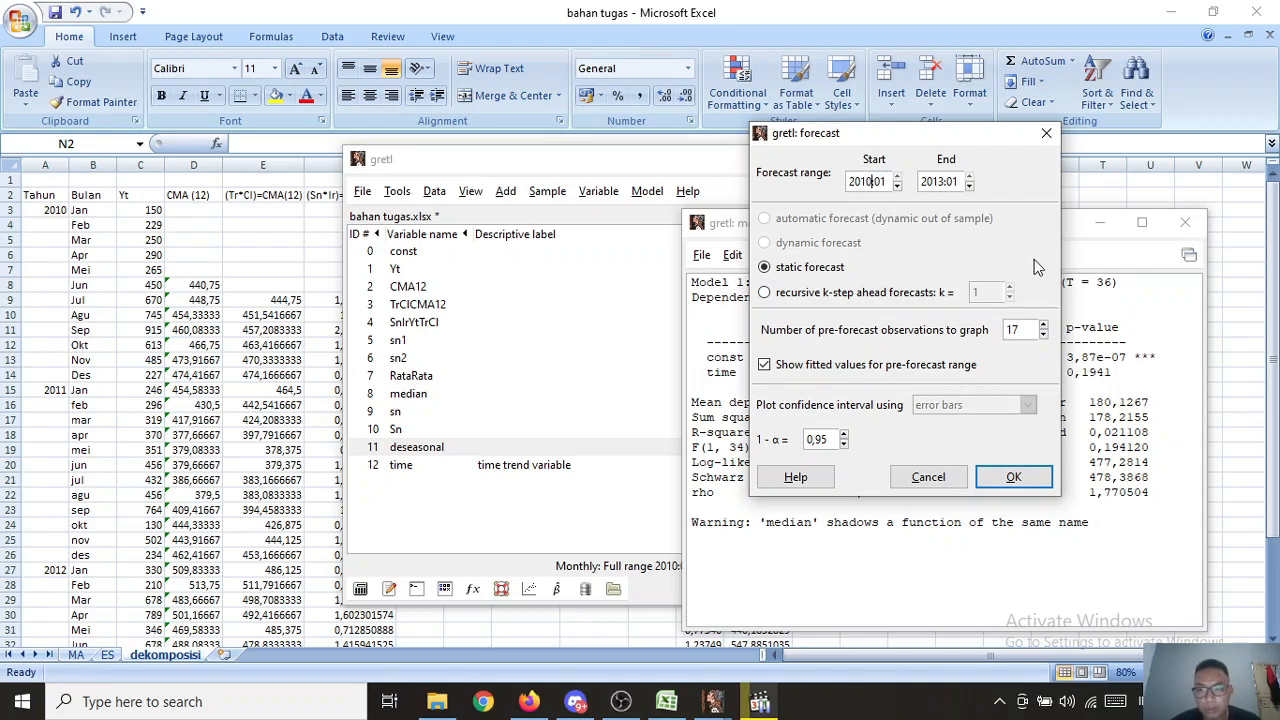
pyautogui.click(1004, 480)
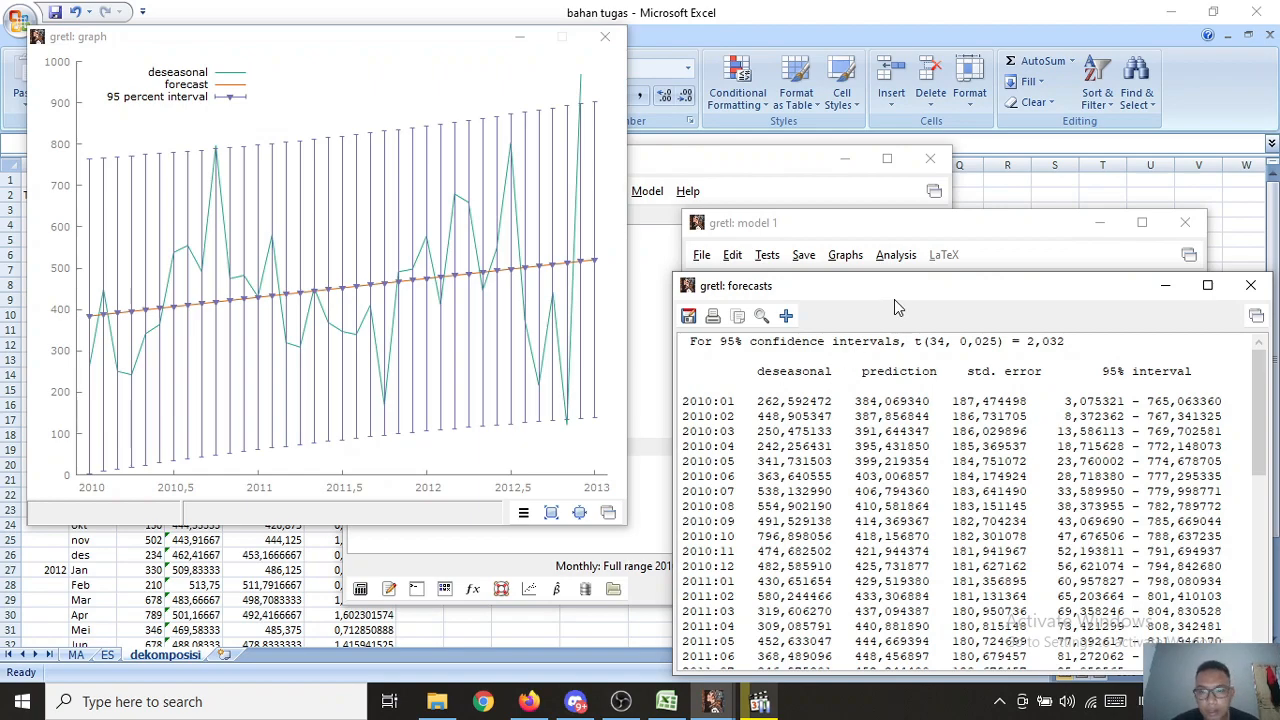
pyautogui.moveTo(897, 286); pyautogui.dragTo(828, 138)
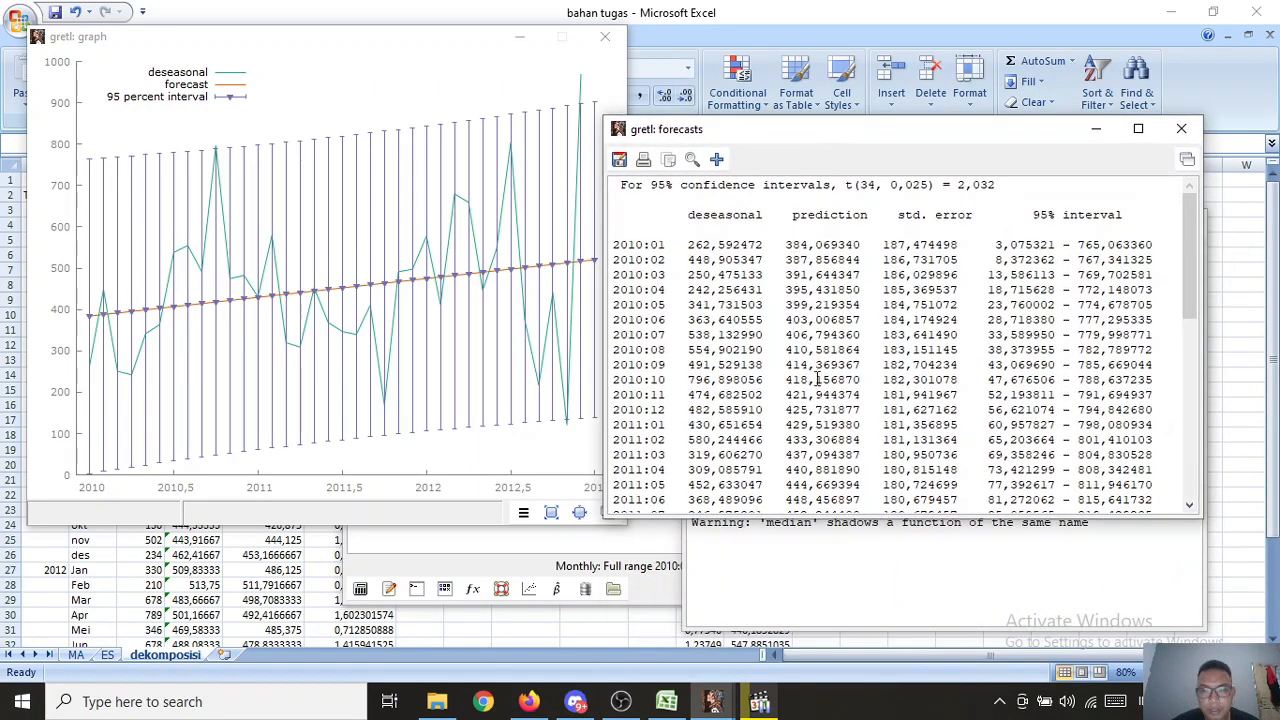
# Step: Copy the forecast table in RTF (MS Word) format and paste it into a blank Word document
pyautogui.click(669, 161)
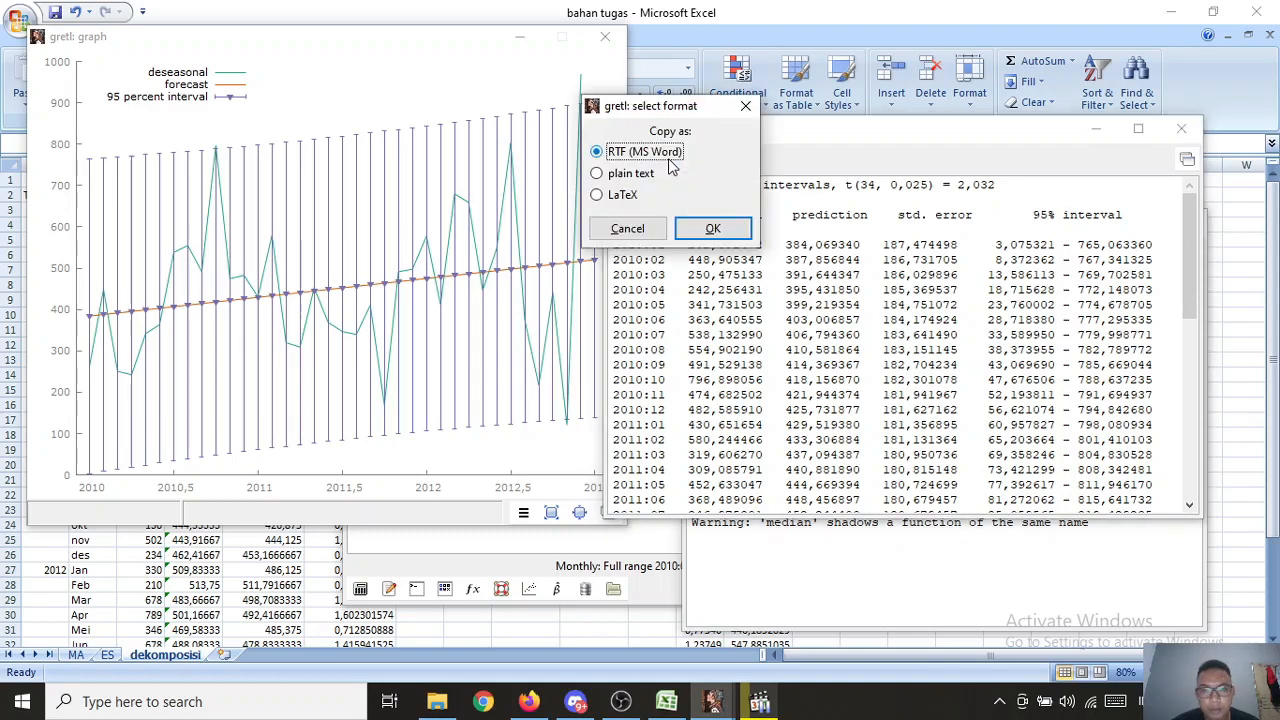
pyautogui.click(710, 229)
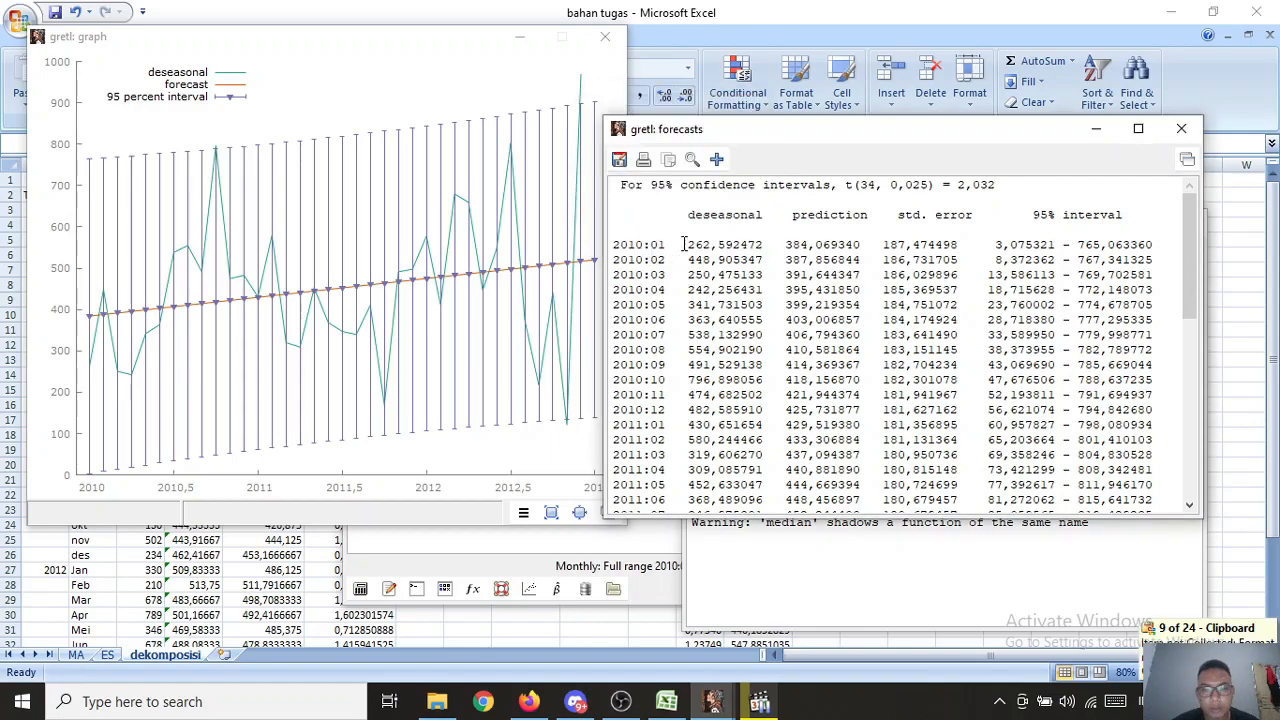
pyautogui.click(256, 704)
pyautogui.write('word')
pyautogui.press('Return')
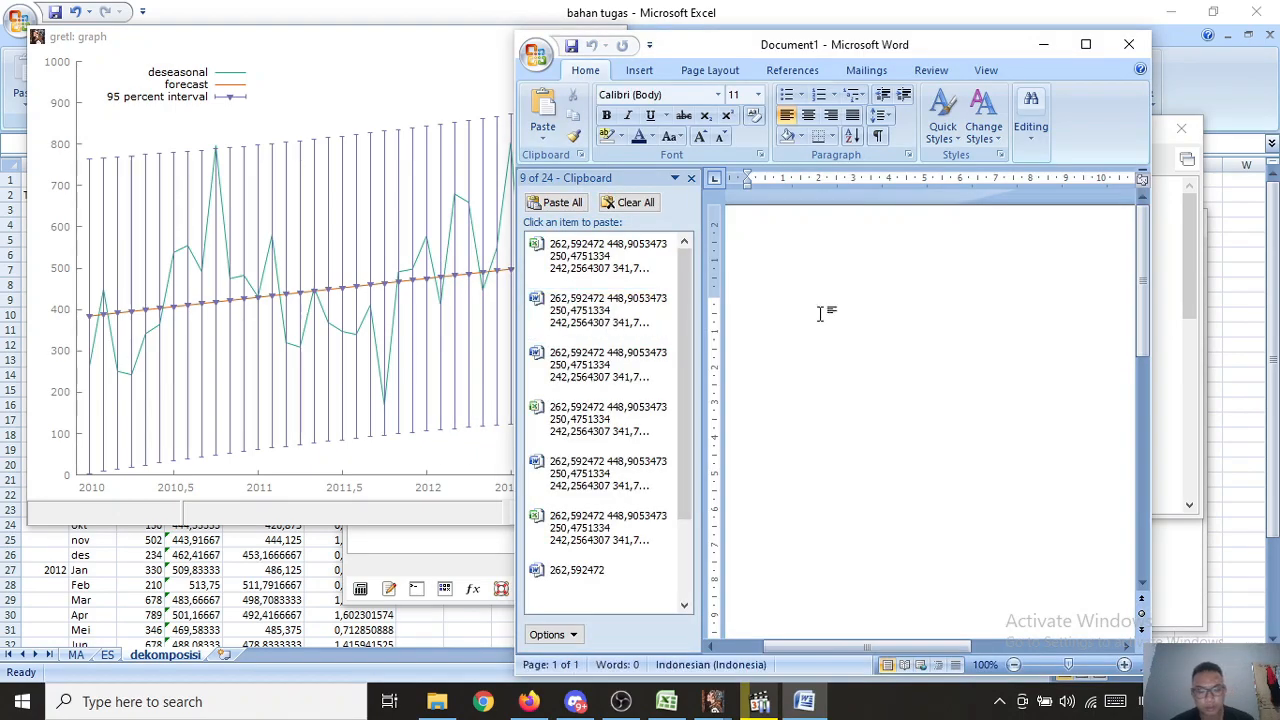
pyautogui.hotkey('ctrl', 'v')
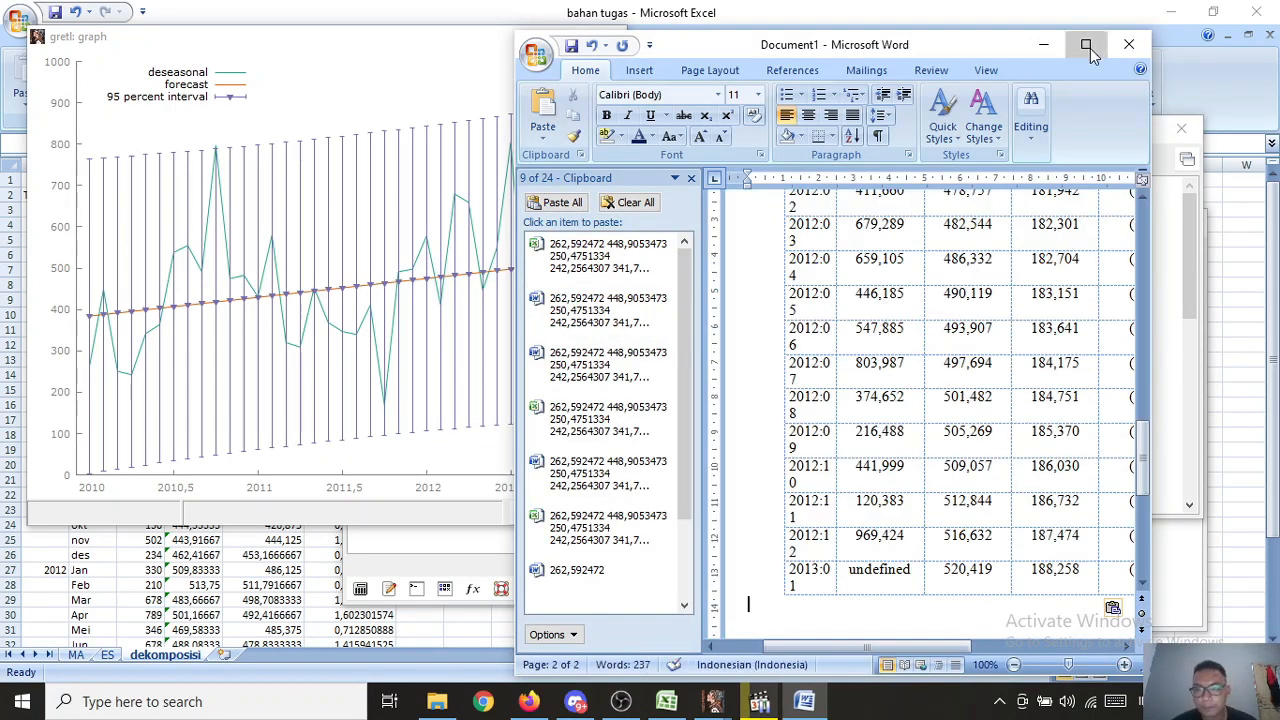
# Step: Maximize the Word document and apply all borders to the whole pasted forecast table
pyautogui.click(1088, 47)
pyautogui.moveTo(1270, 468); pyautogui.dragTo(1247, 170)
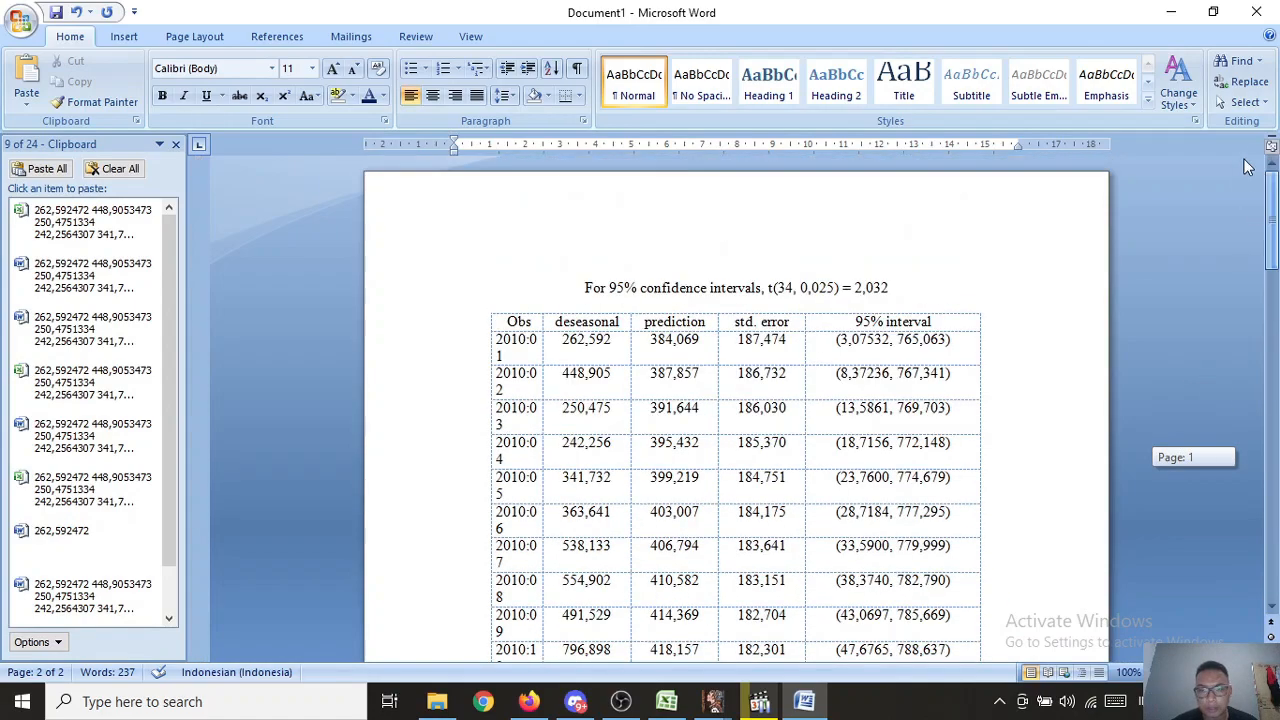
pyautogui.click(486, 310)
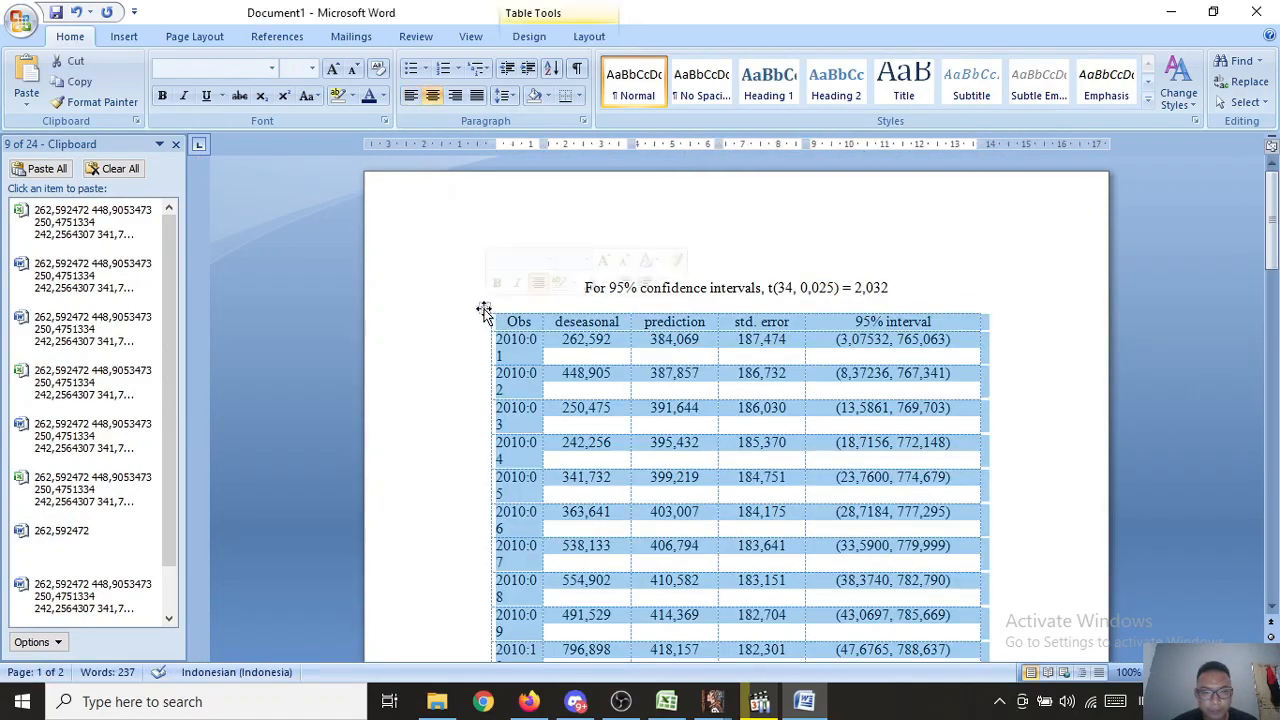
pyautogui.click(579, 96)
pyautogui.click(612, 223)
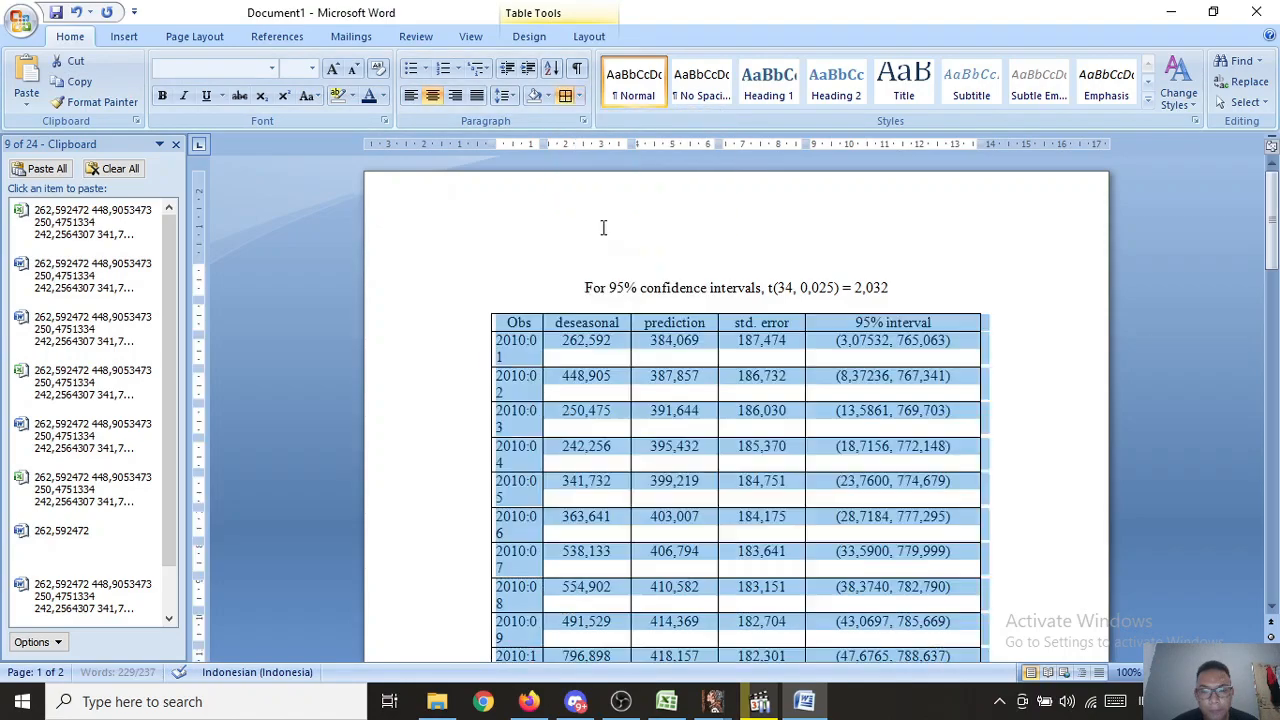
# Step: Copy the table's prediction column from its header through 2013:01 and switch to the Excel workbook bahan tugas
pyautogui.scroll(-3, 1275, 218)
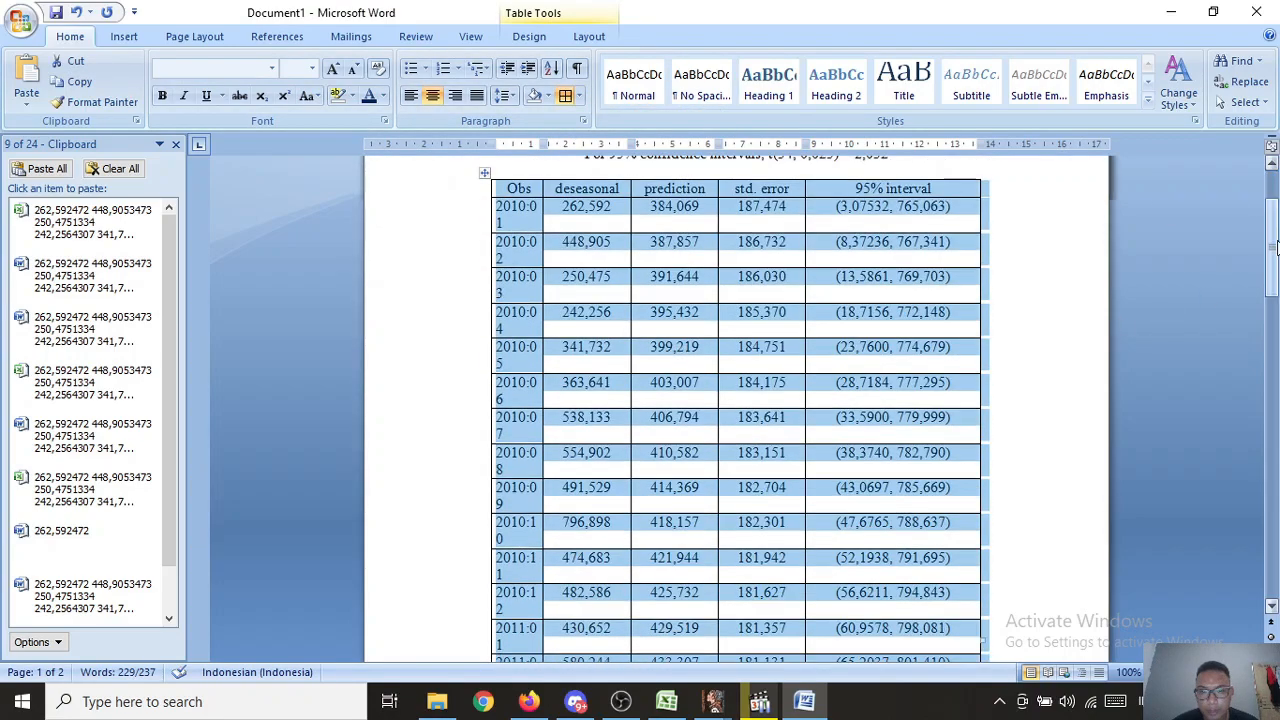
pyautogui.click(982, 276)
pyautogui.moveTo(648, 190); pyautogui.dragTo(700, 545)
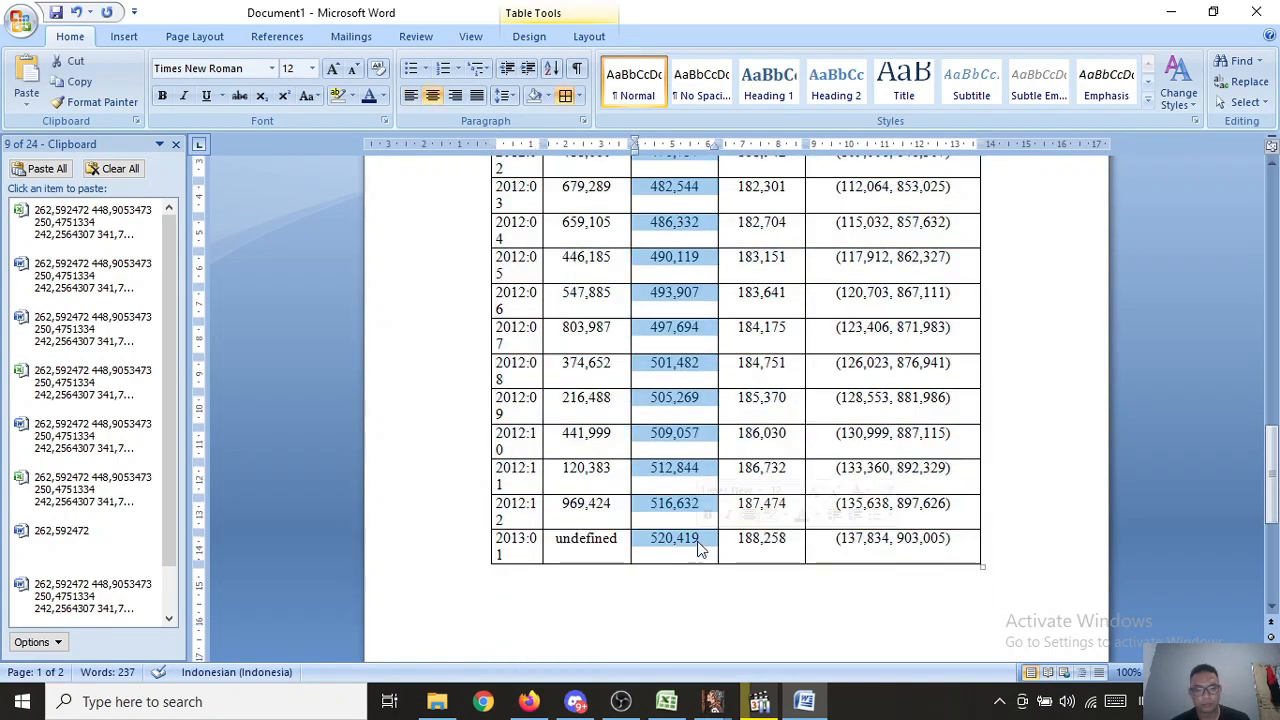
pyautogui.hotkey('ctrl', 'c')
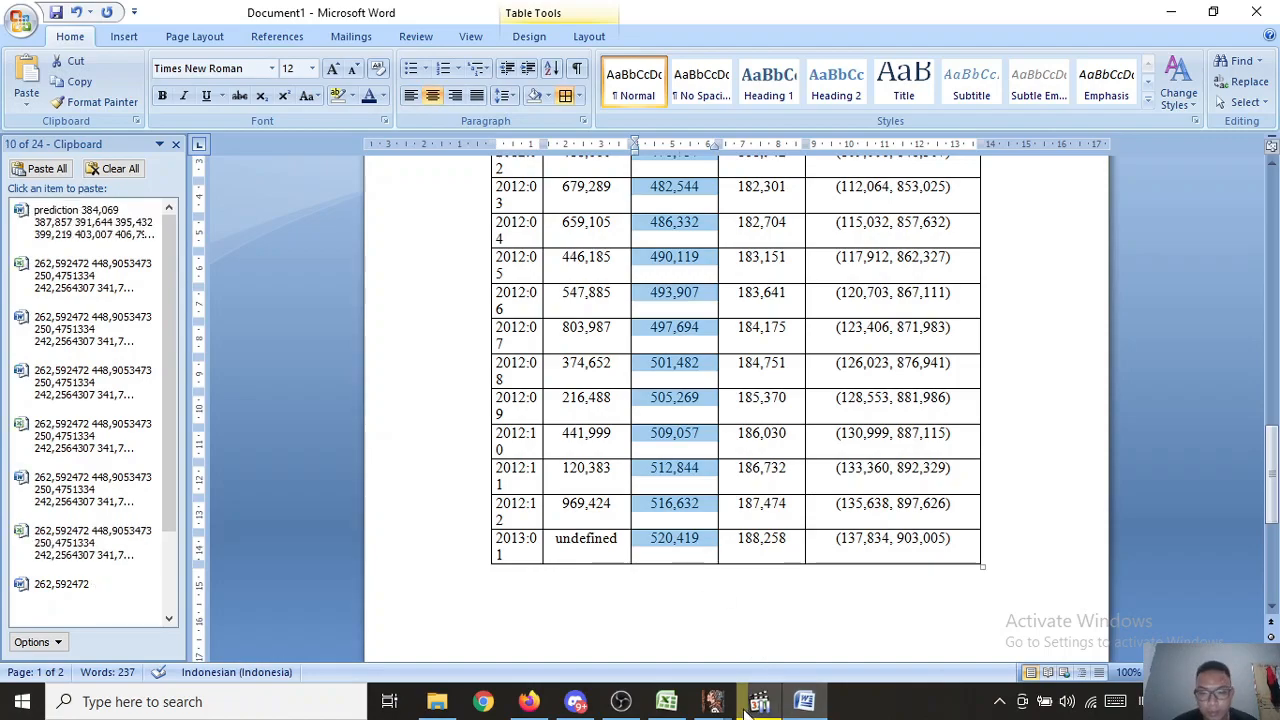
pyautogui.click(666, 701)
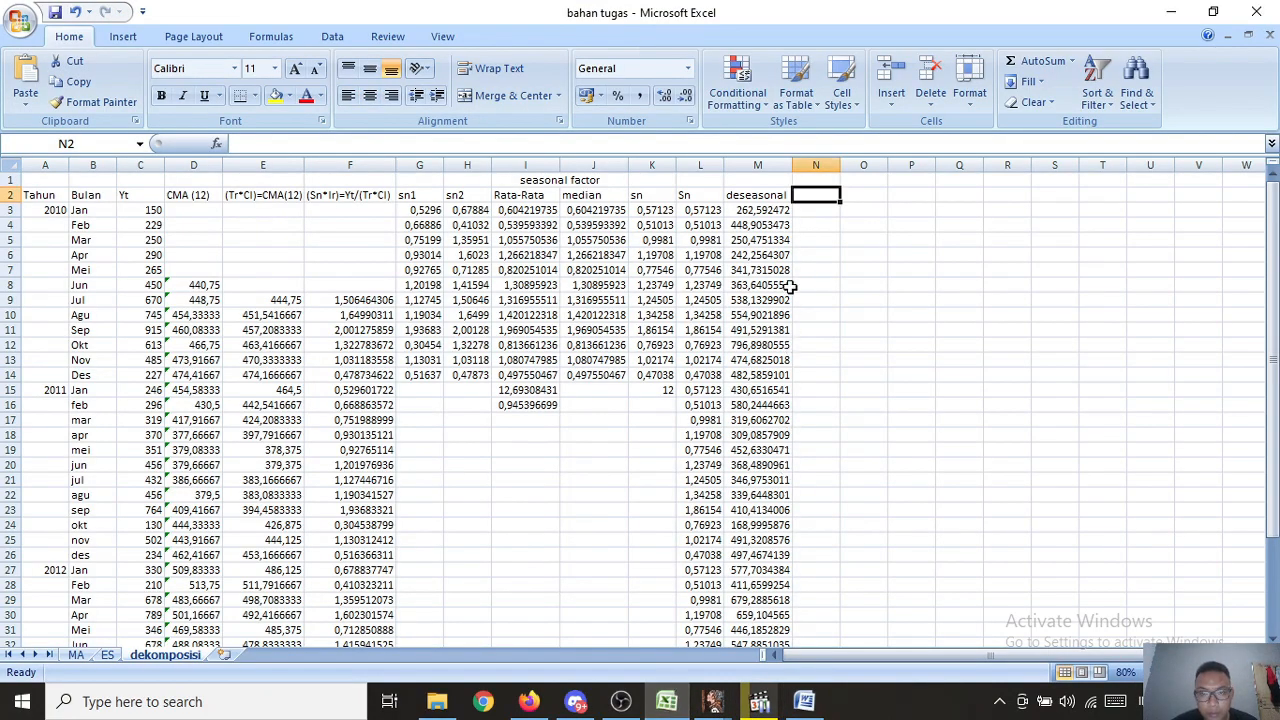
# Step: Paste the copied prediction column as unformatted text starting at cell N2 and widen column N slightly
pyautogui.rightClick(822, 199)
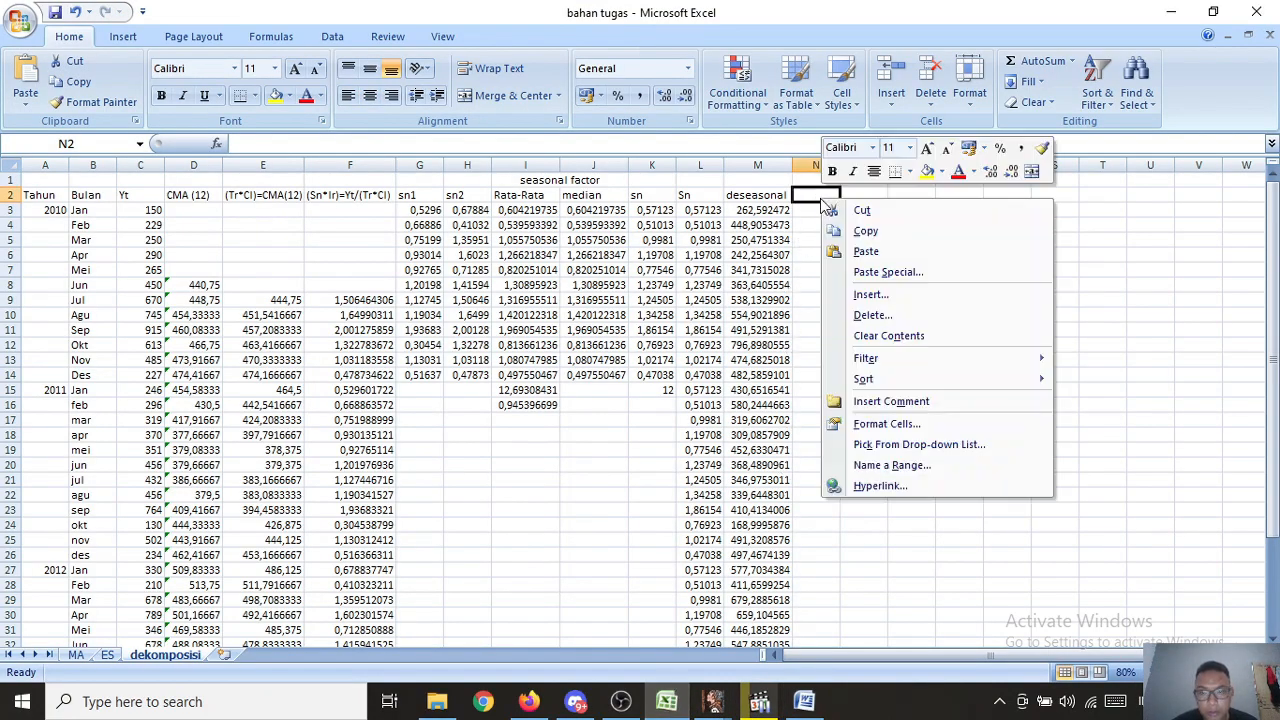
pyautogui.click(866, 273)
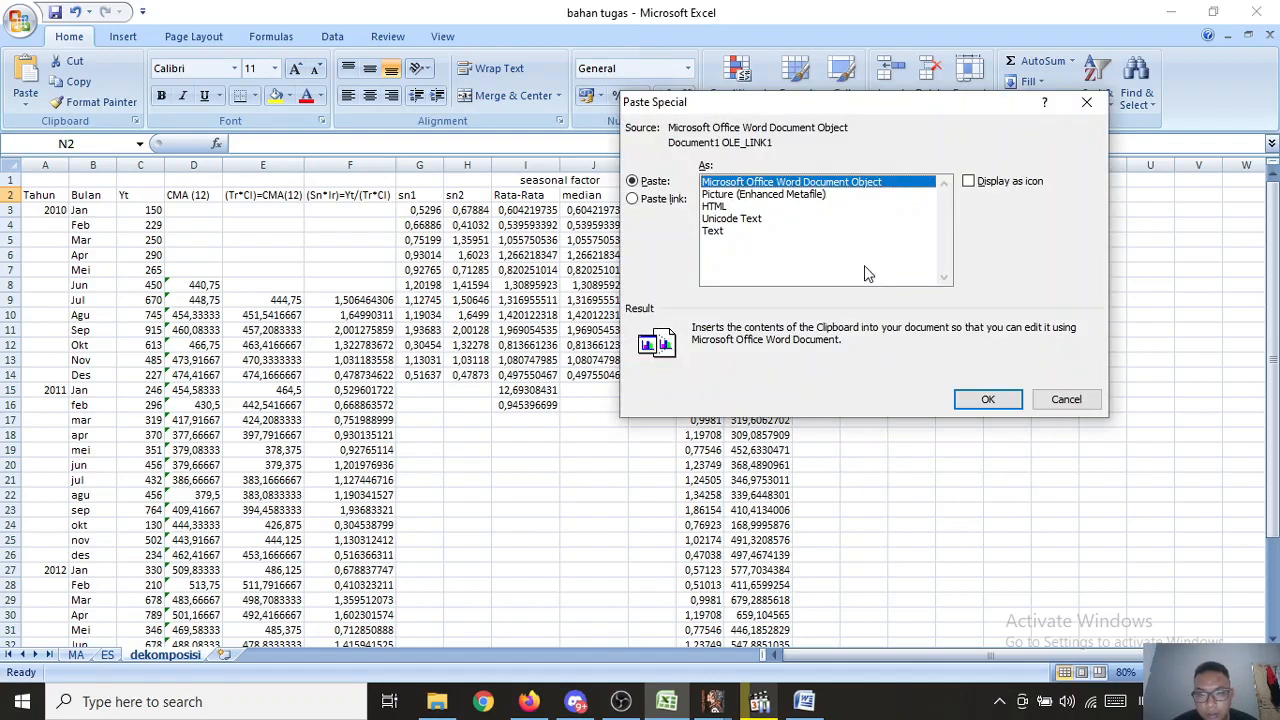
pyautogui.click(714, 231)
pyautogui.click(986, 399)
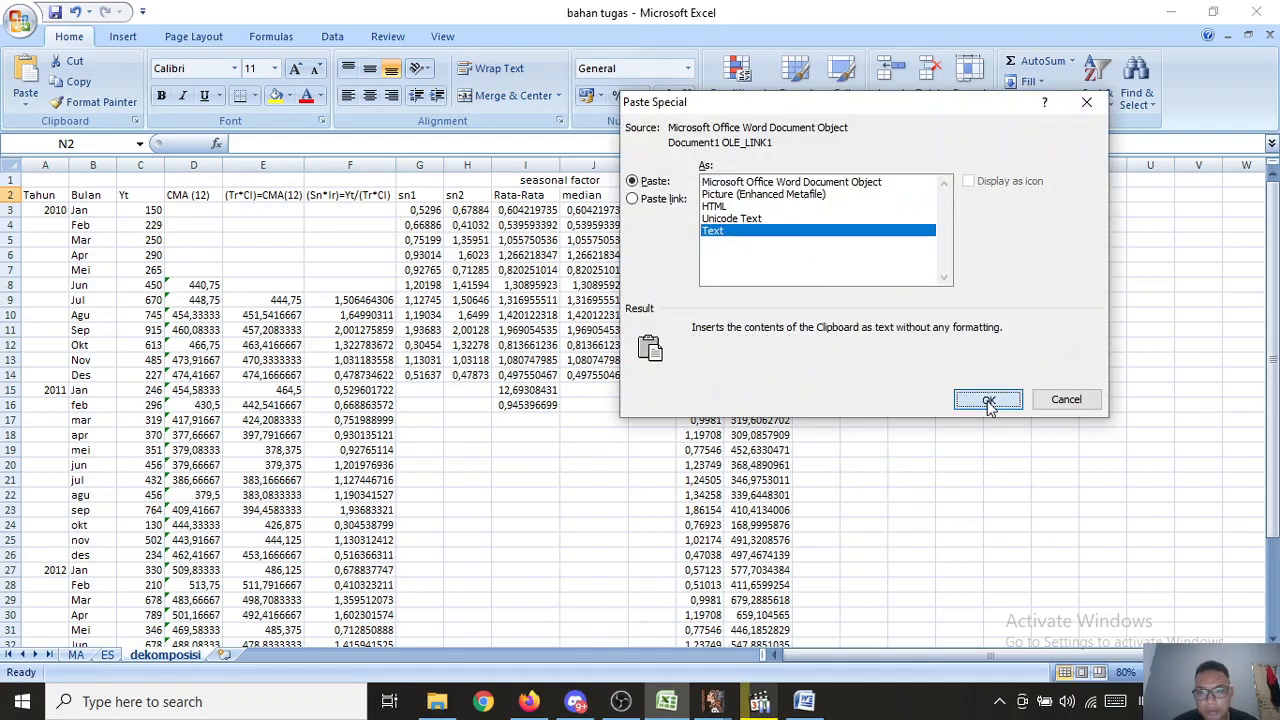
pyautogui.moveTo(1272, 437); pyautogui.dragTo(1272, 448)
pyautogui.moveTo(1274, 578); pyautogui.dragTo(1274, 566)
pyautogui.moveTo(841, 165); pyautogui.dragTo(858, 165)
pyautogui.click(826, 166)
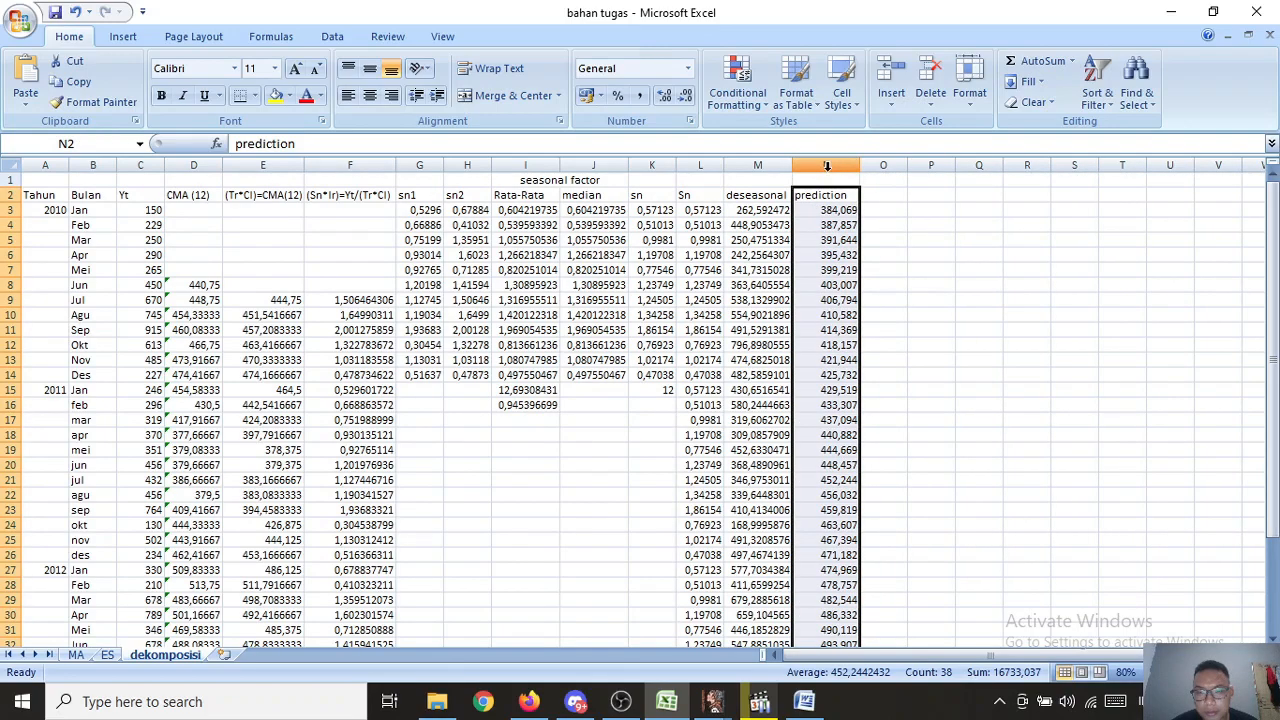
pyautogui.click(877, 196)
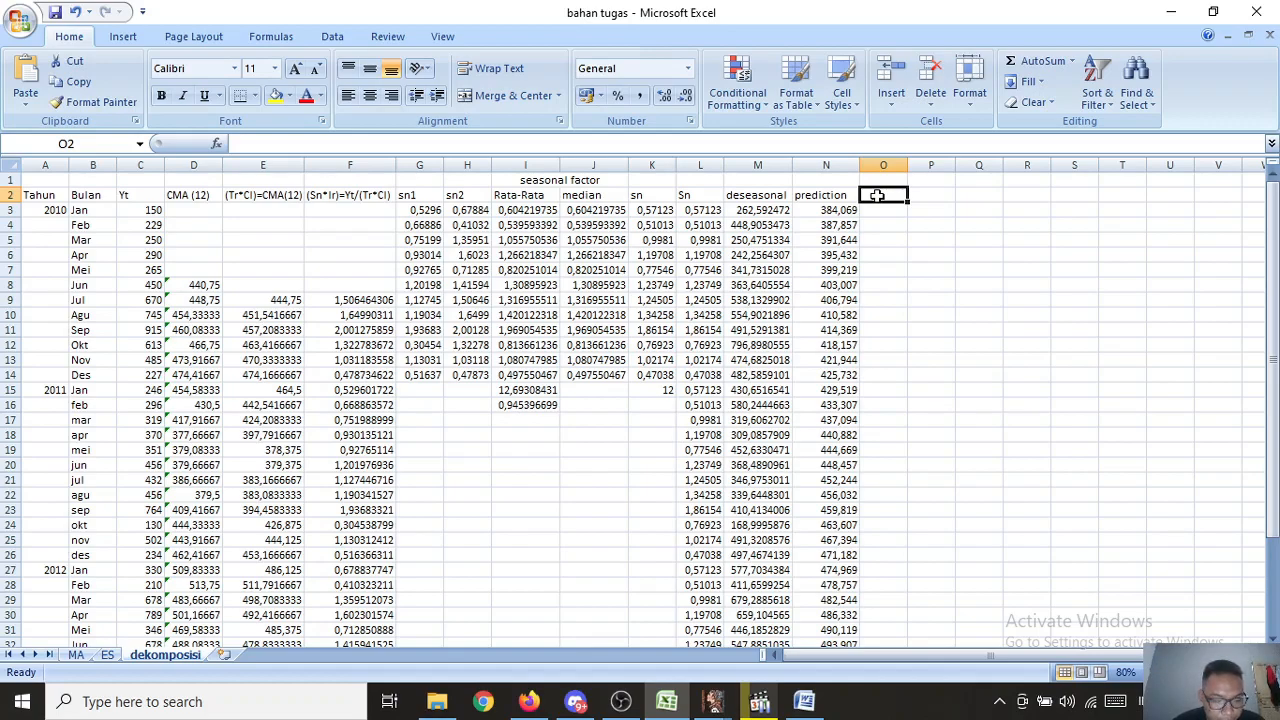
# Step: Extend the header in cell N2 to read "prediction TR"
pyautogui.click(832, 194)
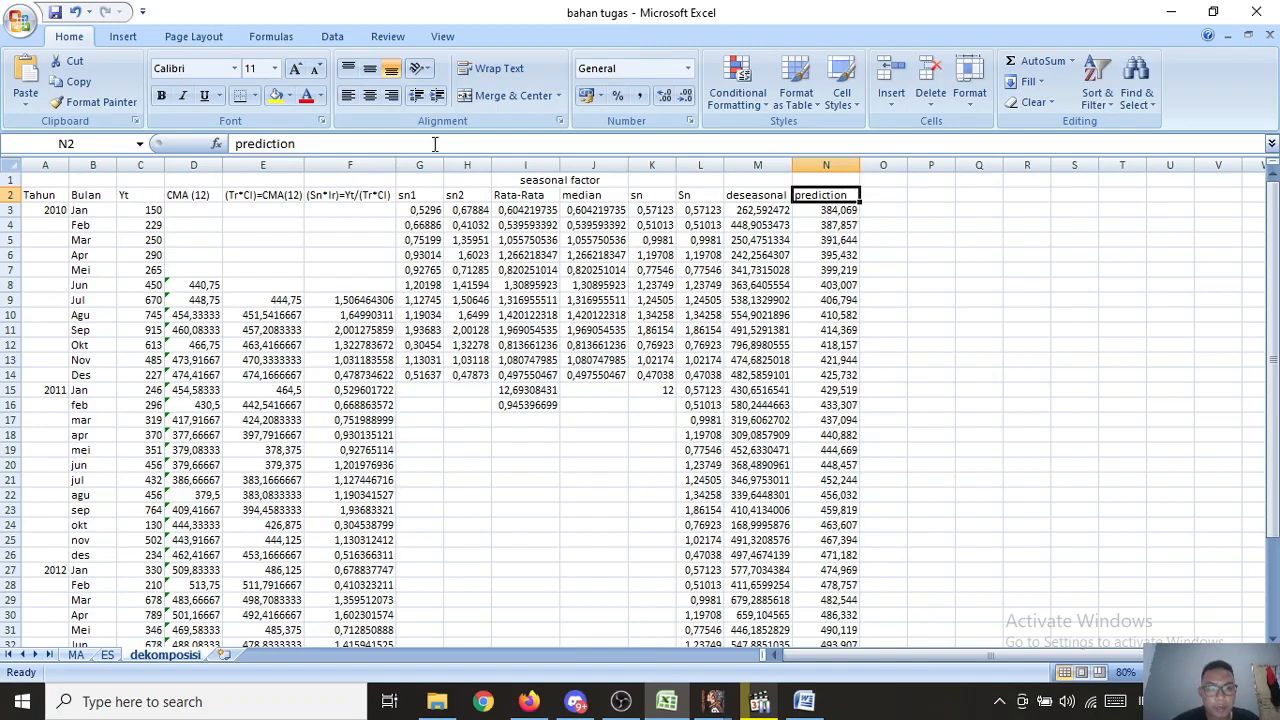
pyautogui.click(465, 143)
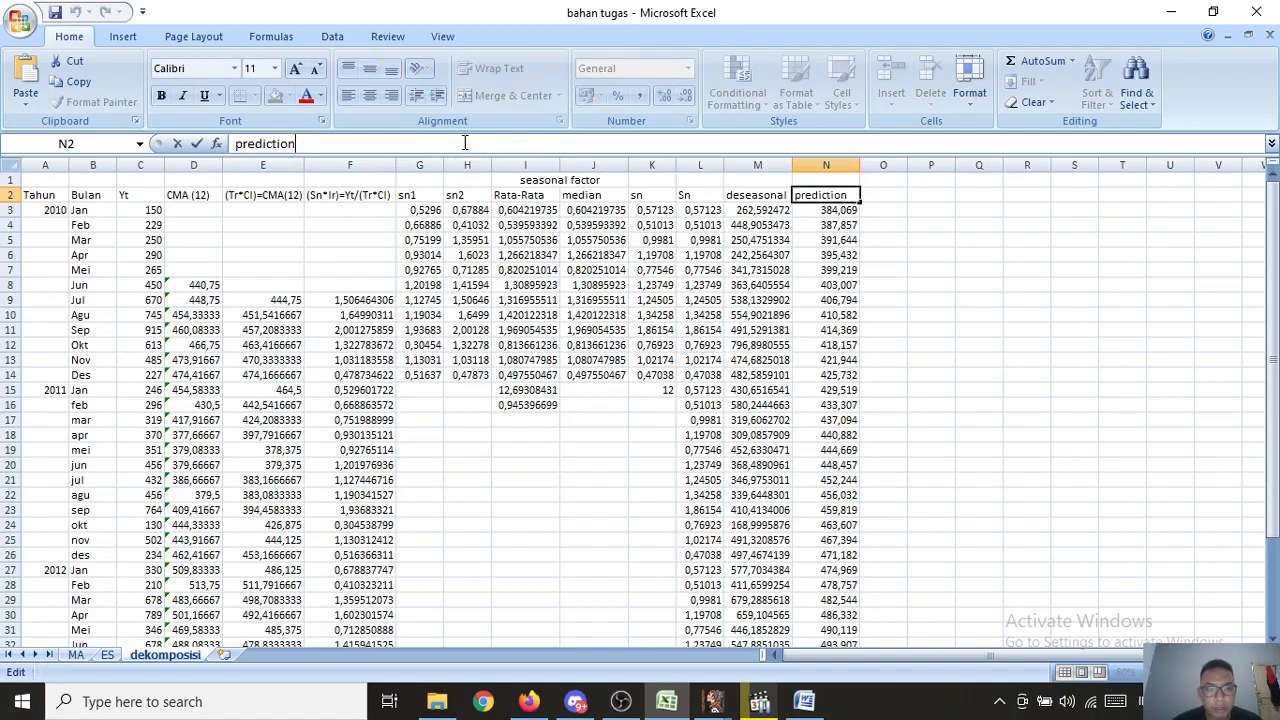
pyautogui.write('TR')
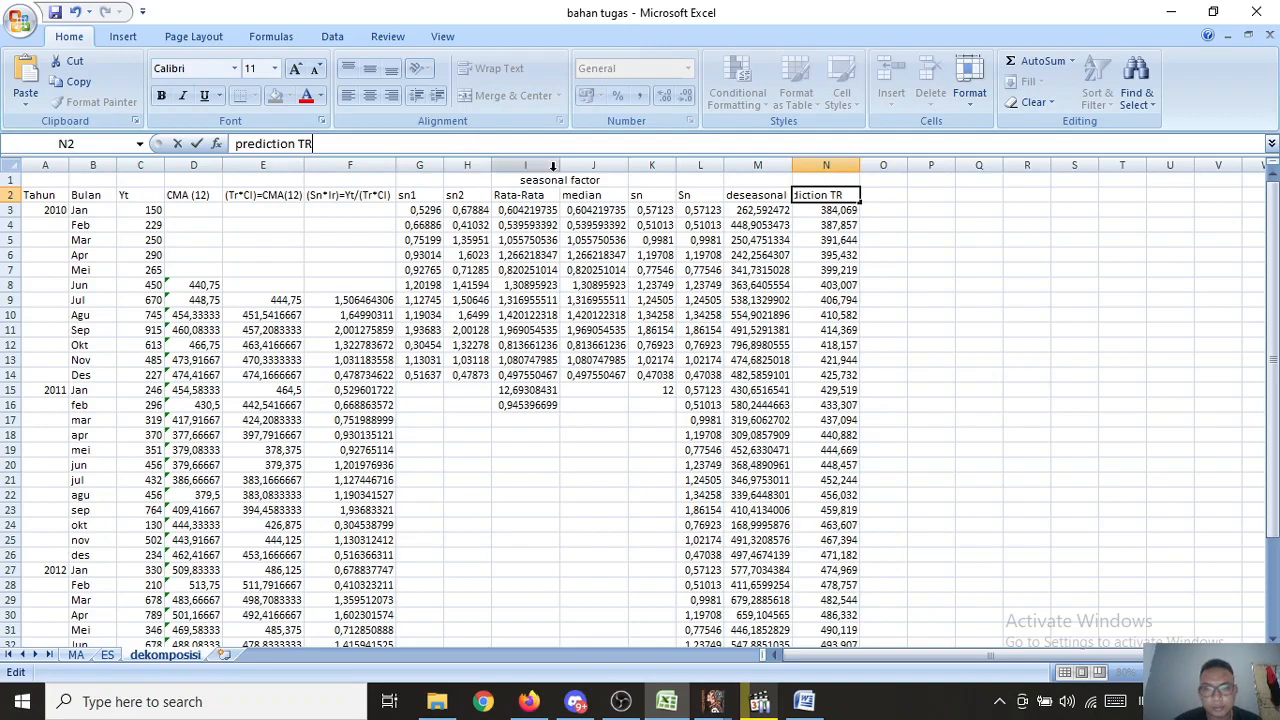
pyautogui.click(762, 195)
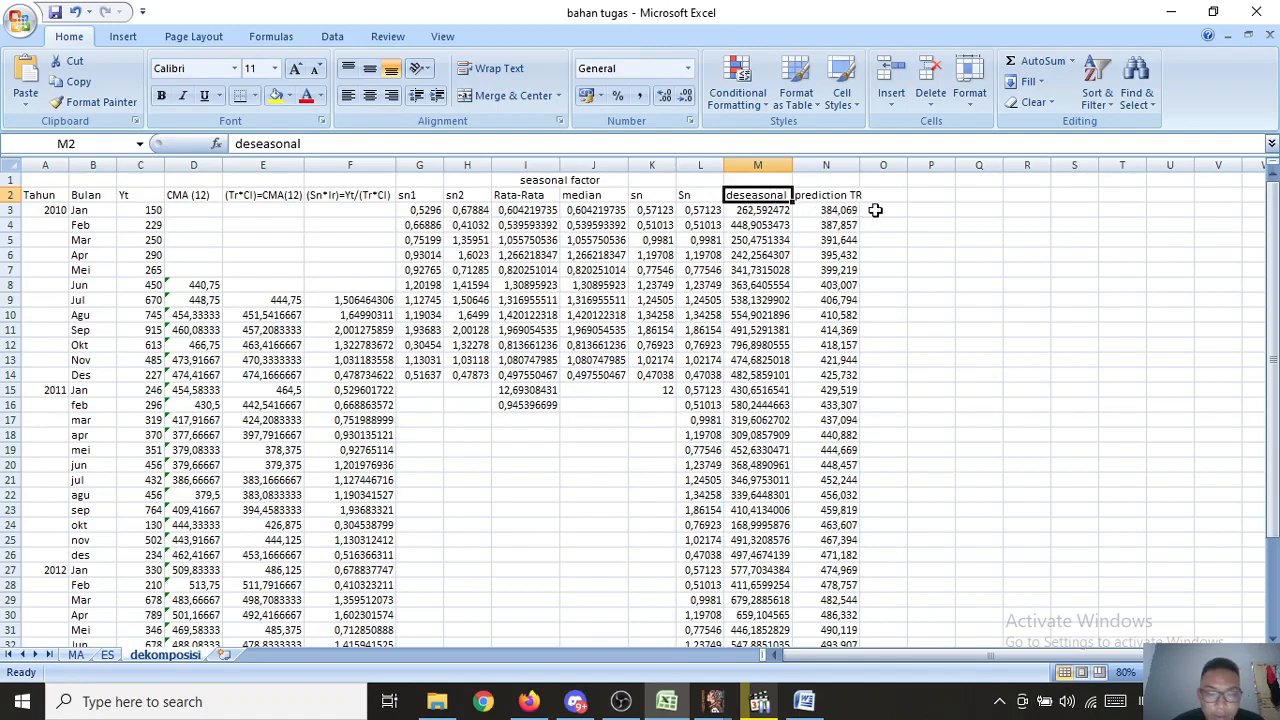
pyautogui.click(827, 199)
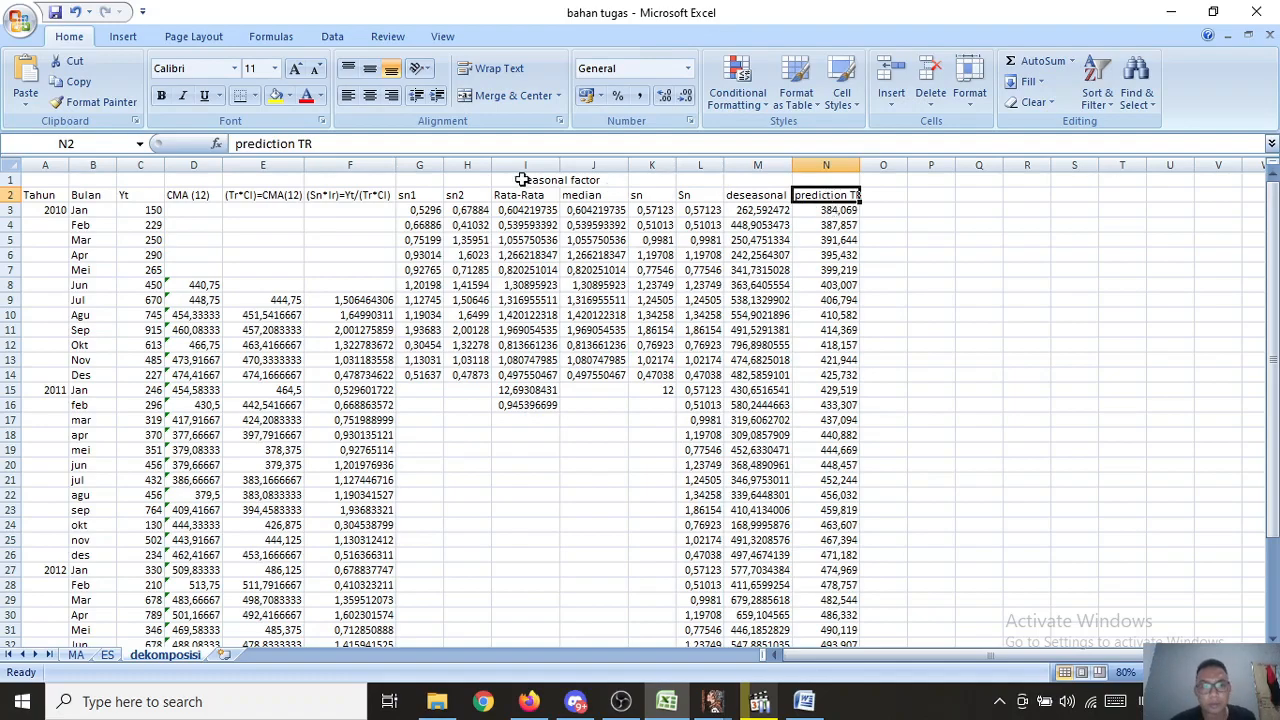
pyautogui.press('BackSpace')
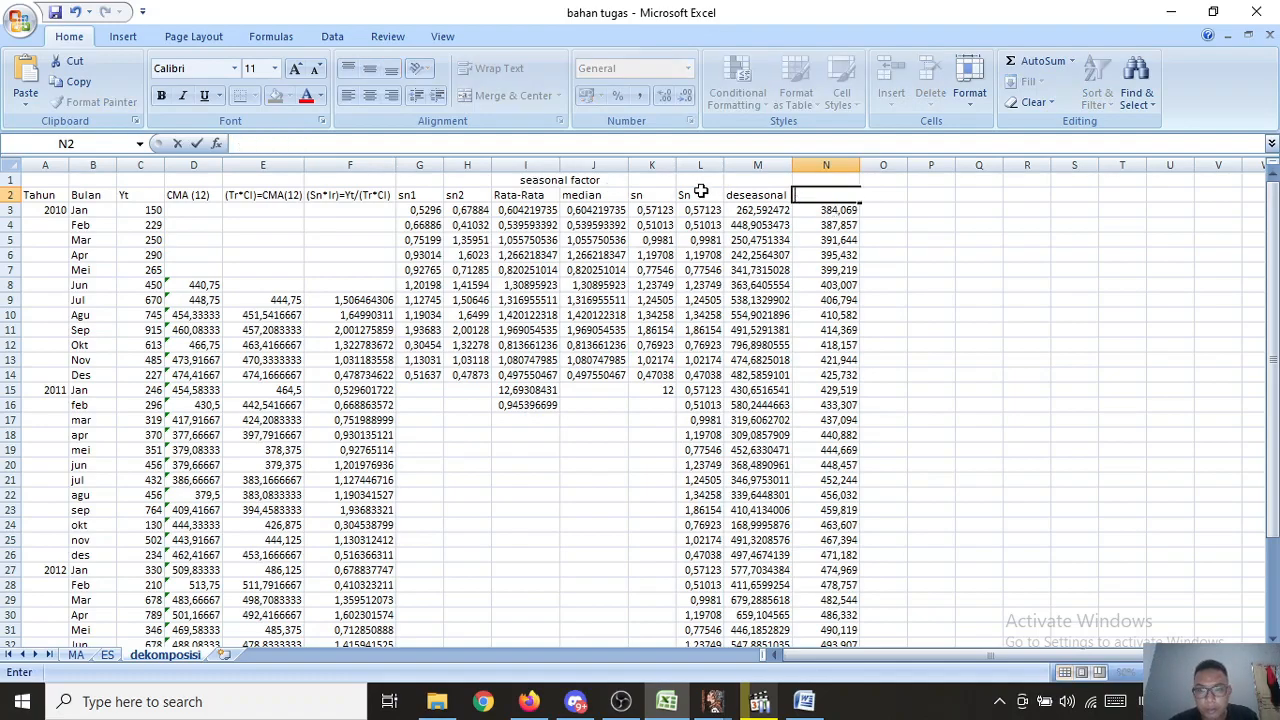
pyautogui.click(804, 183)
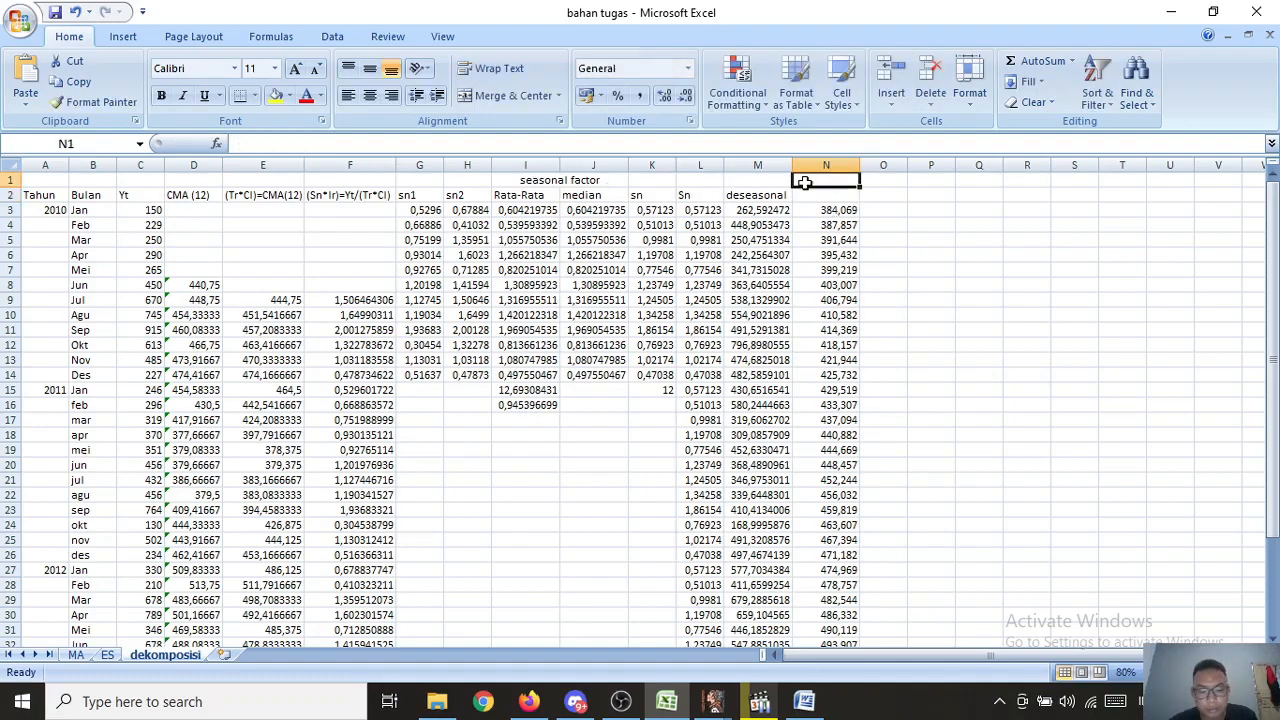
pyautogui.hotkey('ctrl', 'z')
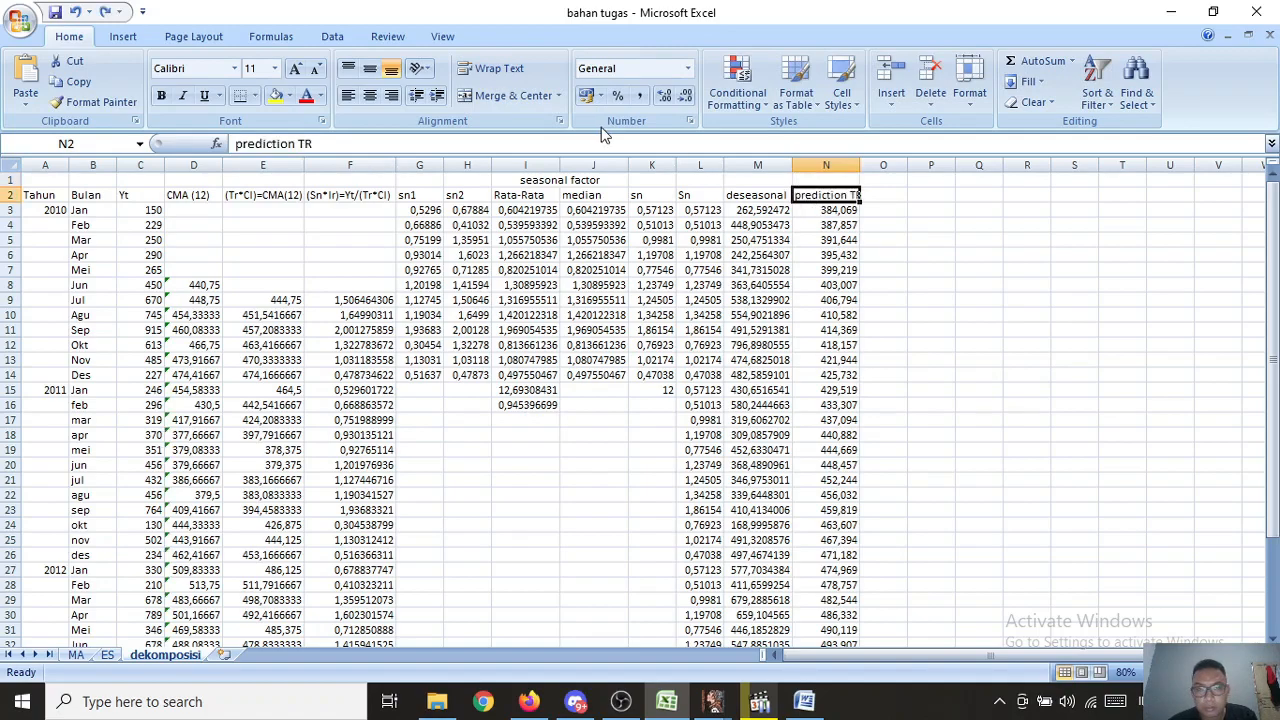
# Step: Copy the word "prediction" from the N2 header text into cell N1
pyautogui.moveTo(289, 143)
pyautogui.mouseDown()
pyautogui.moveTo(231, 148)
pyautogui.moveTo(296, 153)
pyautogui.mouseUp()
pyautogui.hotkey('ctrl', 'c')
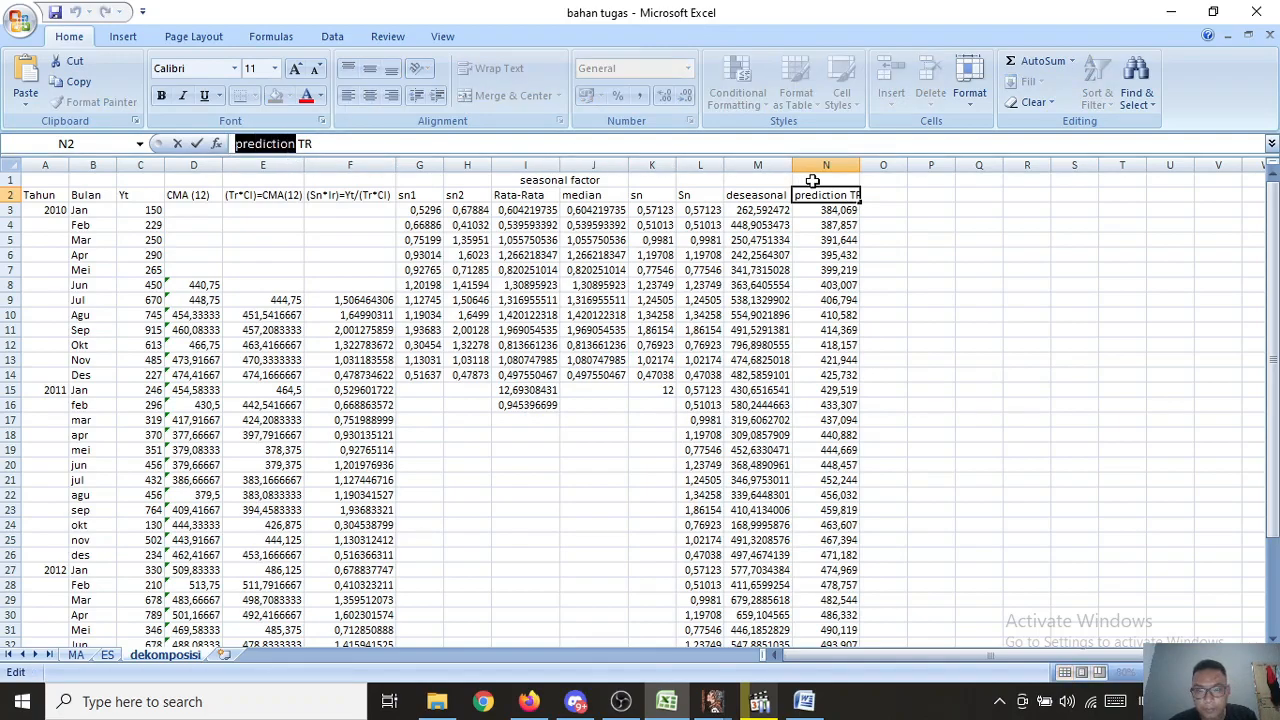
pyautogui.click(814, 179)
pyautogui.hotkey('ctrl', 'v')
# Step: Shorten the header in cell N2 to "TR"
pyautogui.click(828, 196)
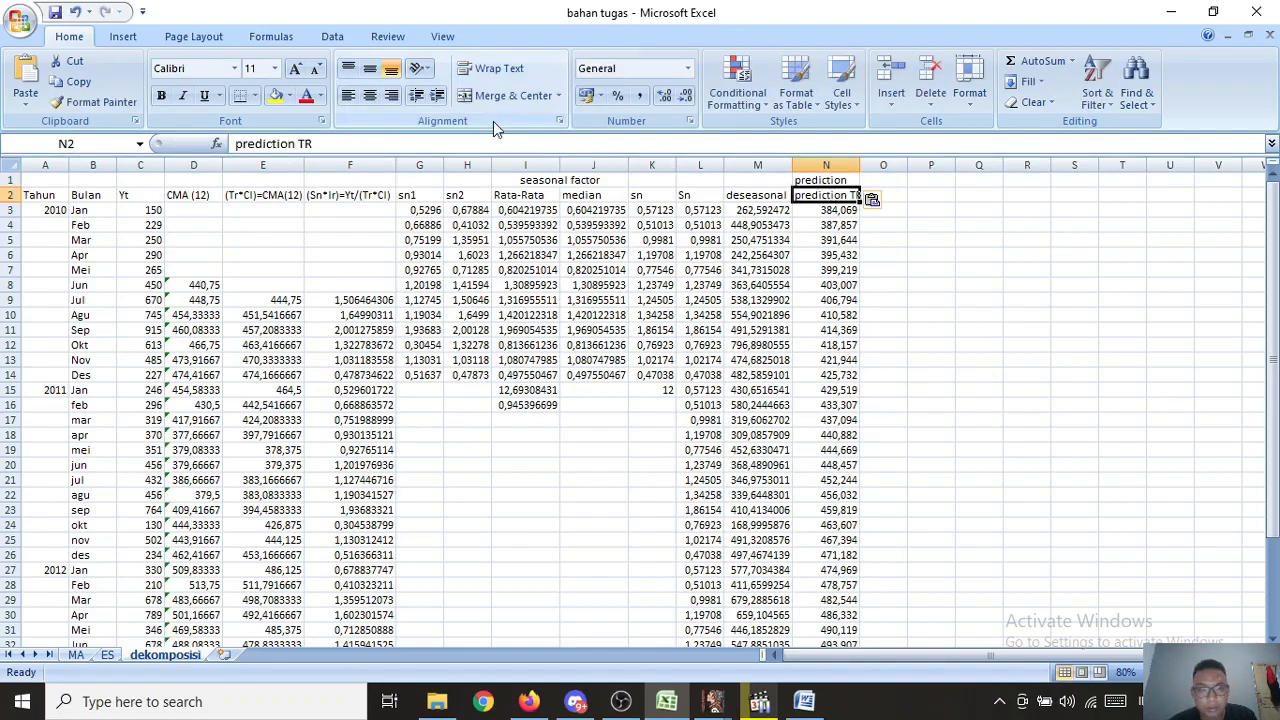
pyautogui.click(303, 144)
pyautogui.press('BackSpace')
pyautogui.press('BackSpace')
pyautogui.press('BackSpace')
pyautogui.press('BackSpace')
pyautogui.press('BackSpace')
pyautogui.press('BackSpace')
pyautogui.press('BackSpace')
pyautogui.press('BackSpace')
pyautogui.press('BackSpace')
pyautogui.press('BackSpace')
pyautogui.press('BackSpace')
pyautogui.press('Return')
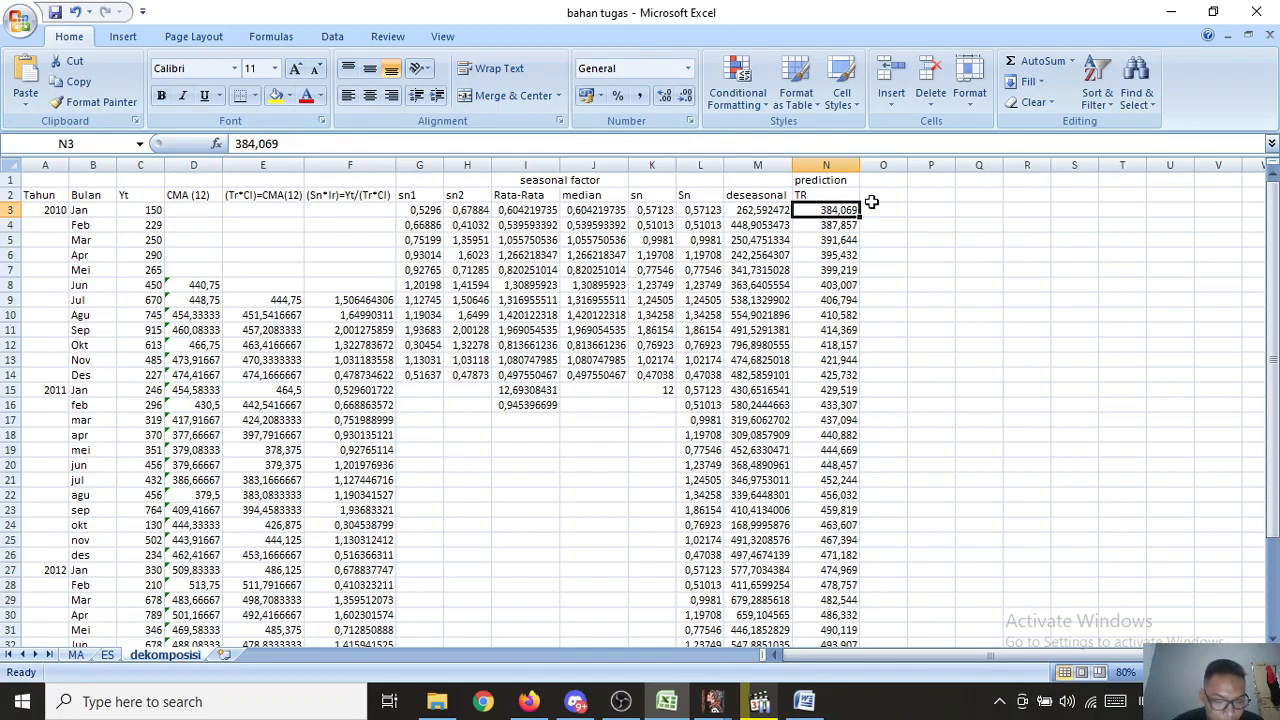
# Step: Enter the header "TR*SN" in cell O2
pyautogui.click(877, 194)
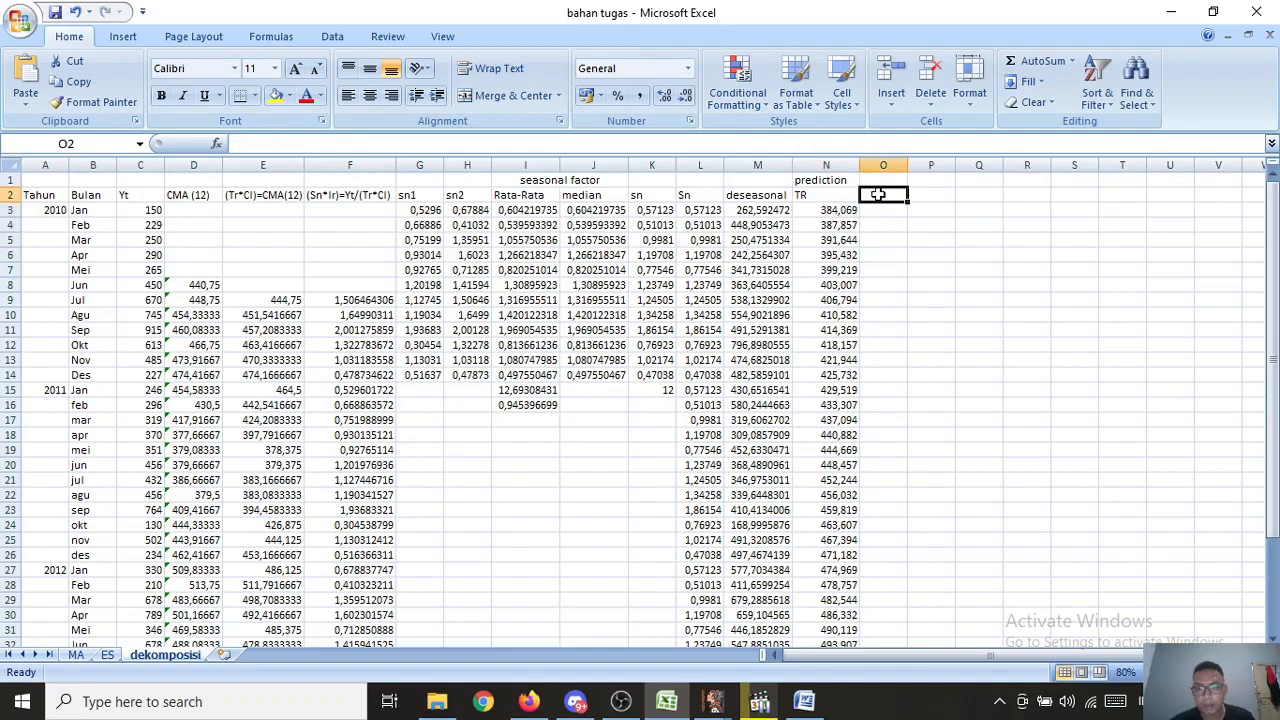
pyautogui.write('TR')
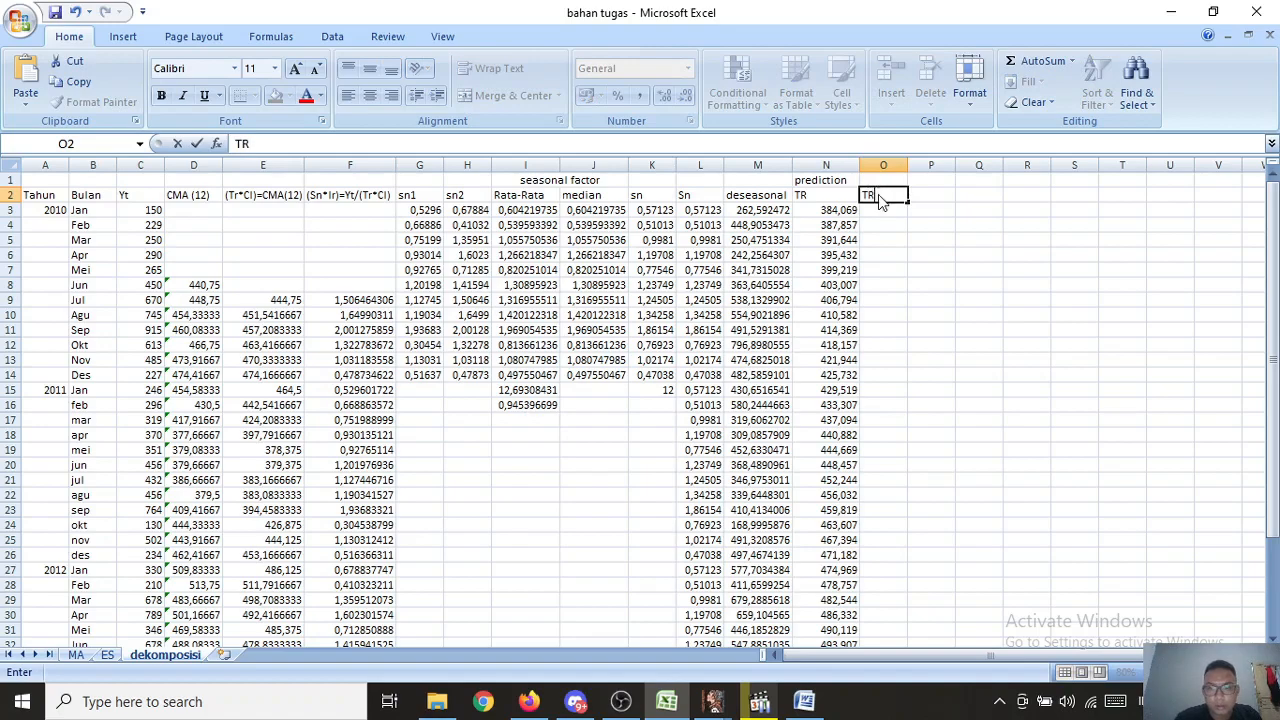
pyautogui.write('*SN')
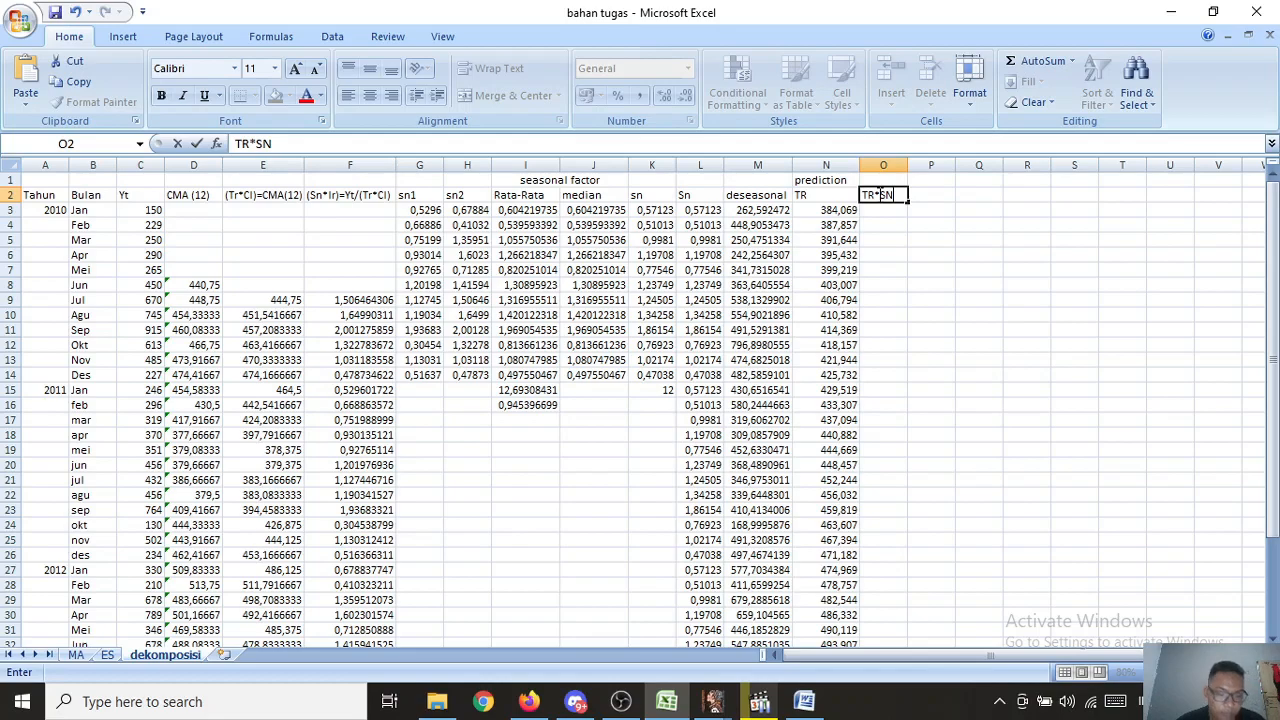
# Step: Multiply the trend prediction by the seasonal factor with =N3*L3 in cell O3 and fill it down to row 39
pyautogui.click(881, 213)
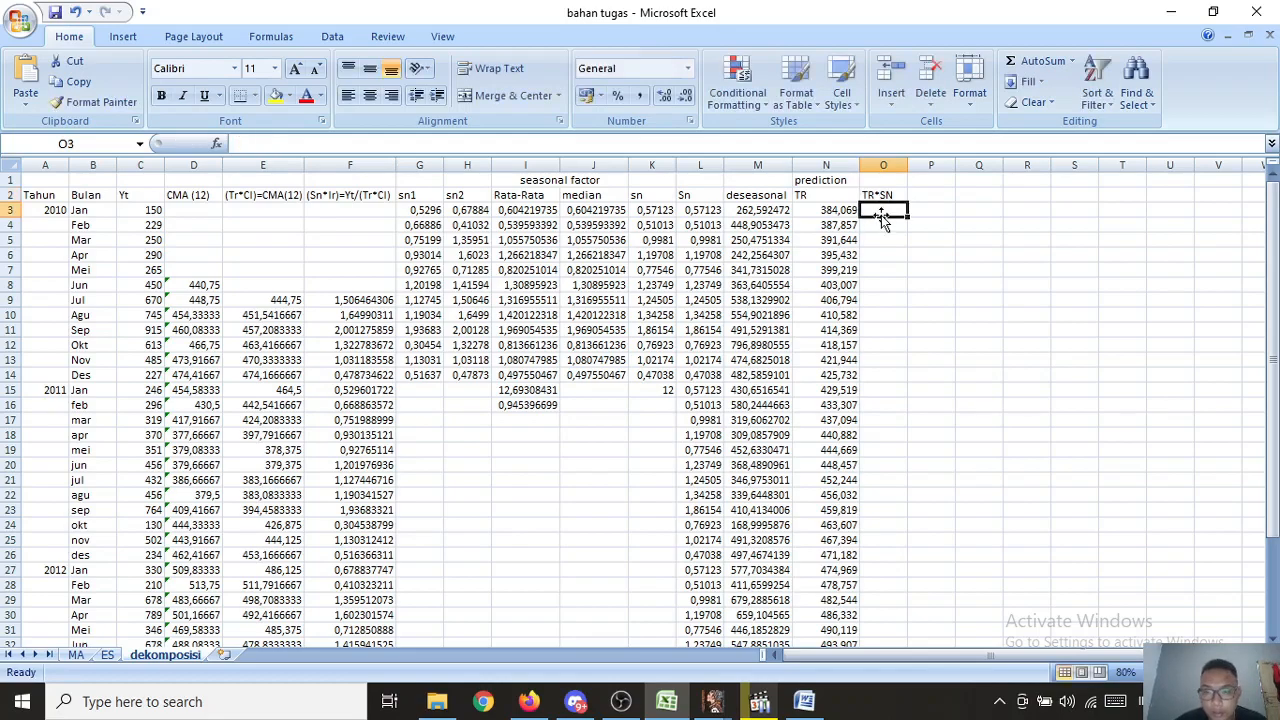
pyautogui.write('=')
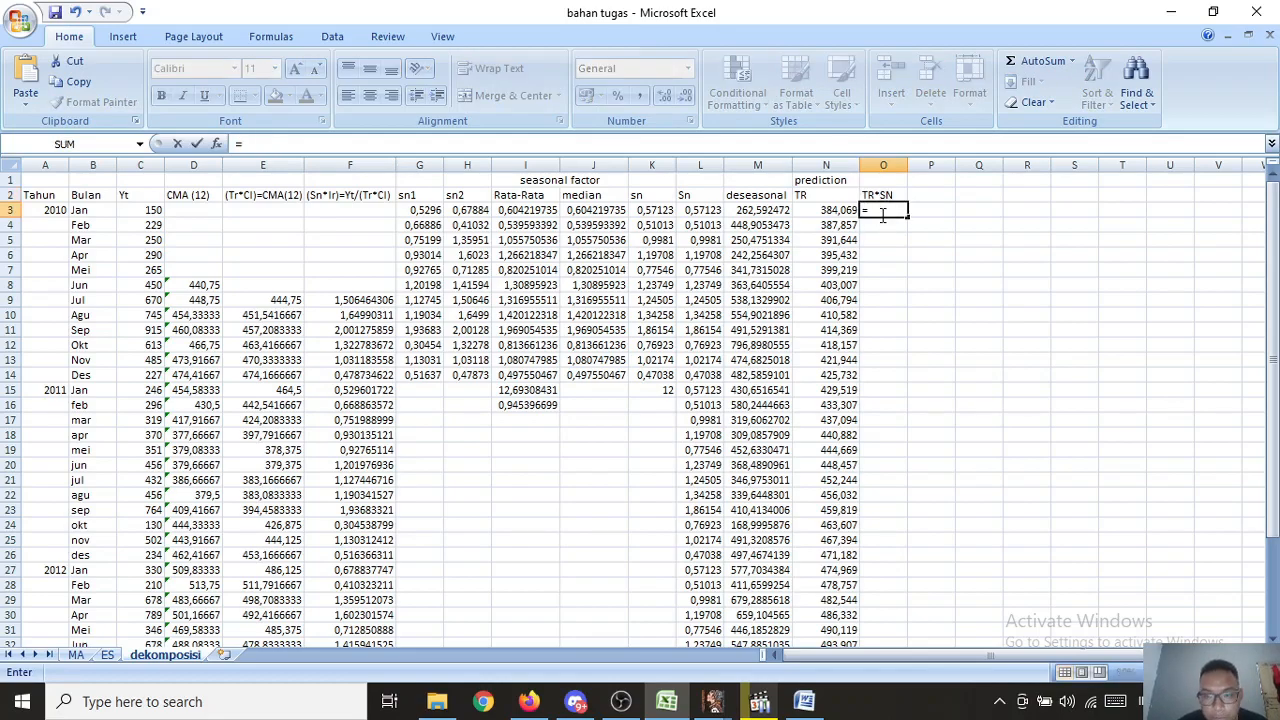
pyautogui.click(830, 210)
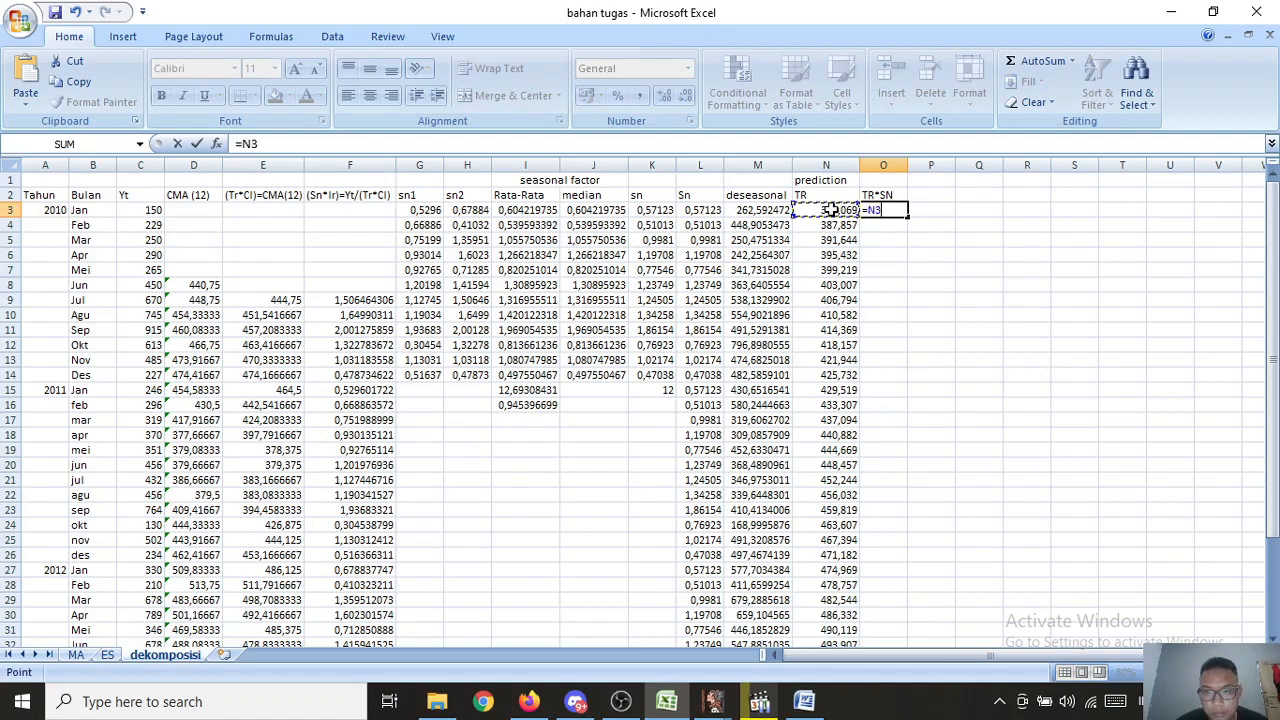
pyautogui.write('*')
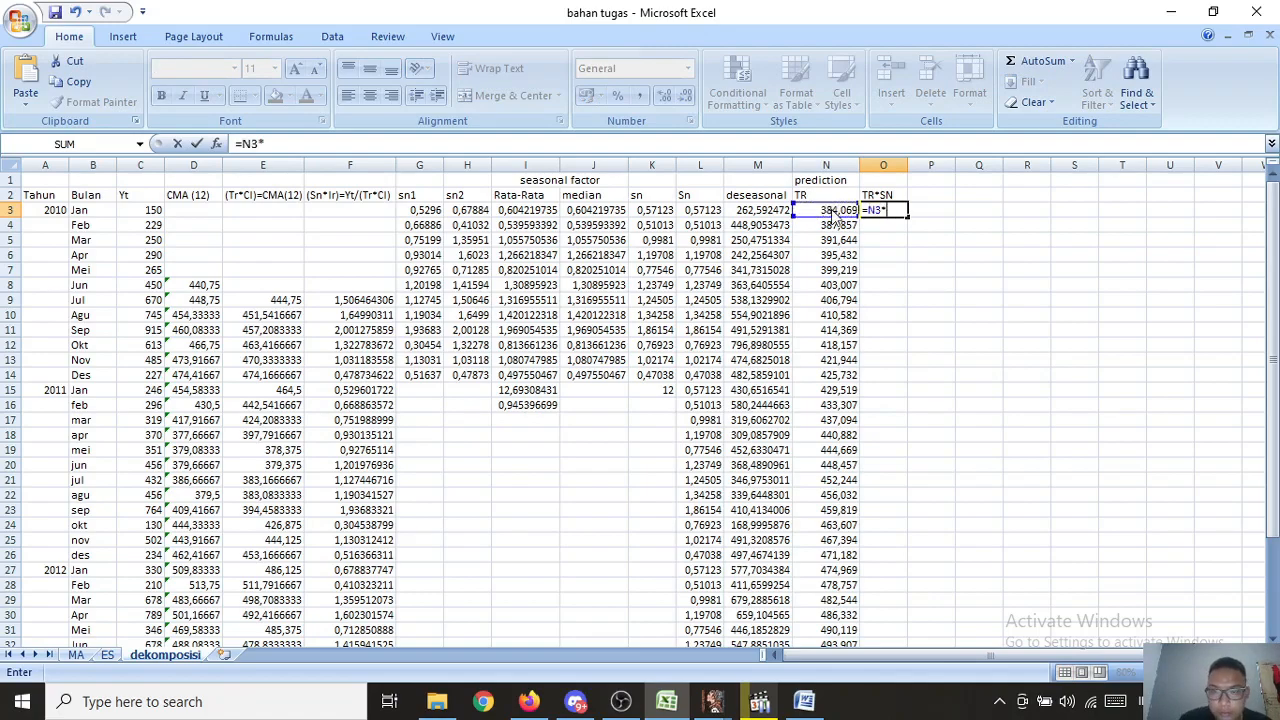
pyautogui.click(703, 210)
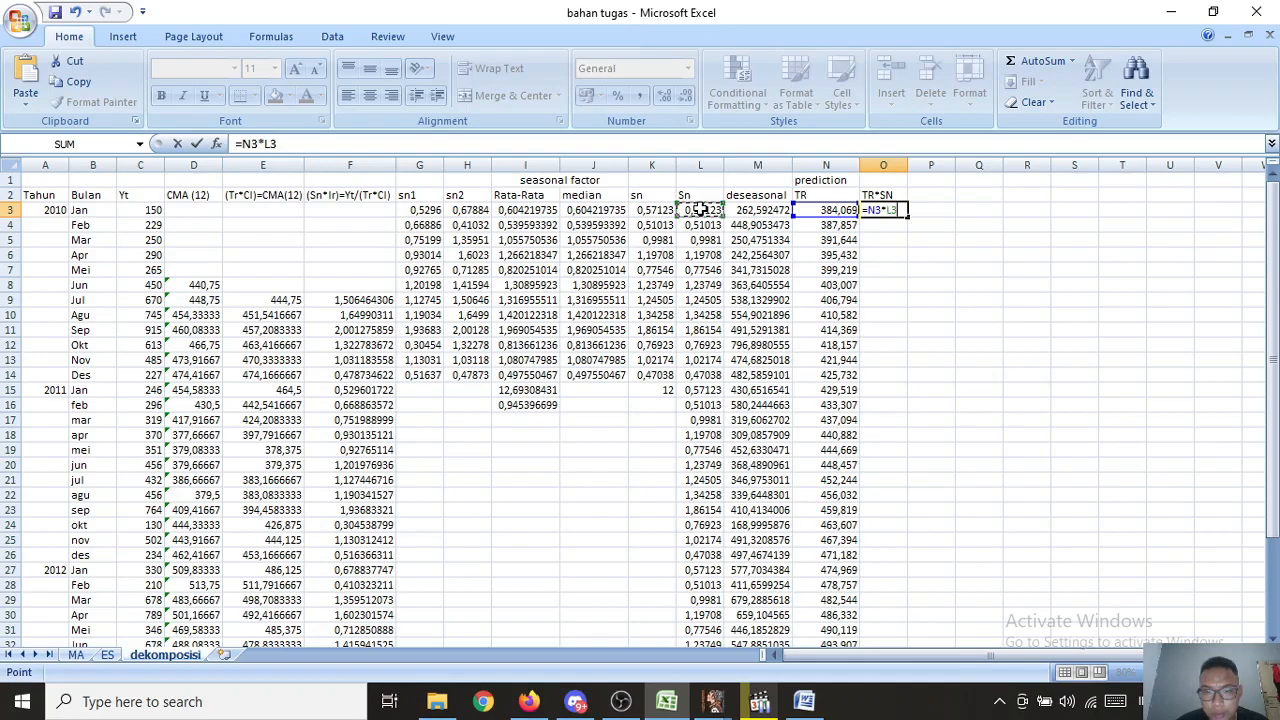
pyautogui.press('Return')
pyautogui.click(889, 210)
pyautogui.moveTo(907, 217); pyautogui.dragTo(905, 621)
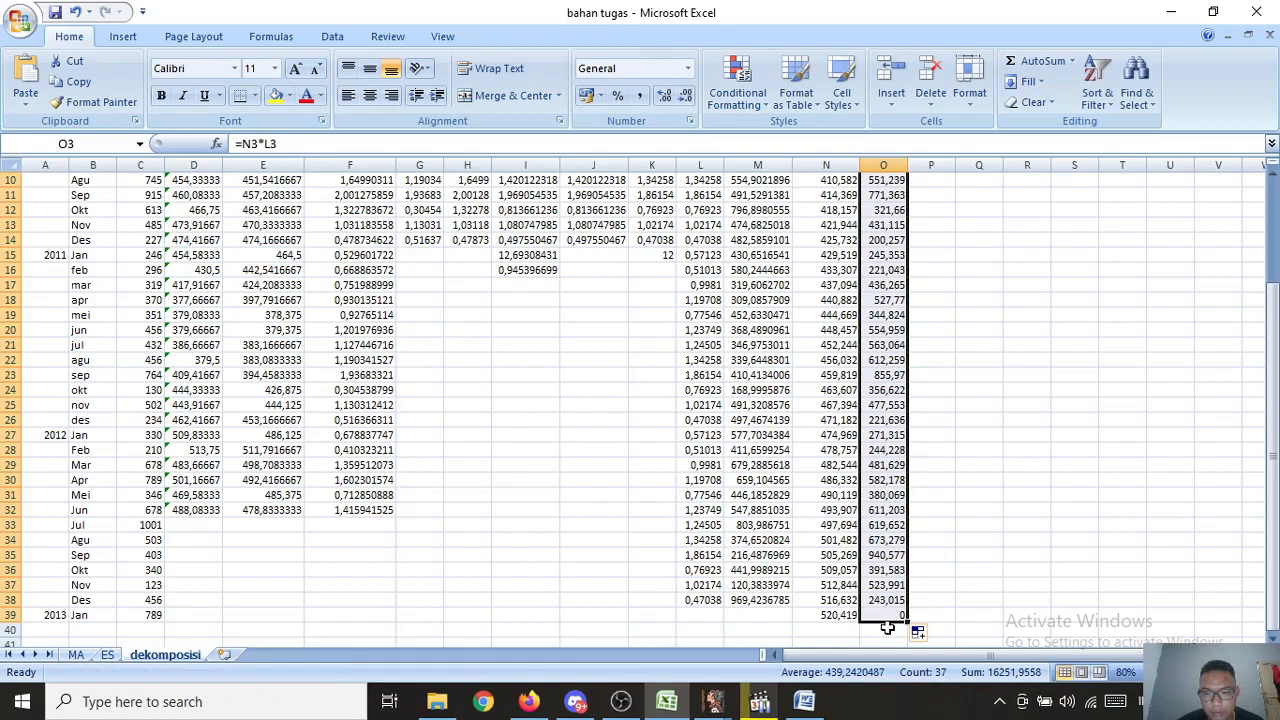
# Step: Clear the formula from cell O3, the first row under TR*SN
pyautogui.press('BackSpace')
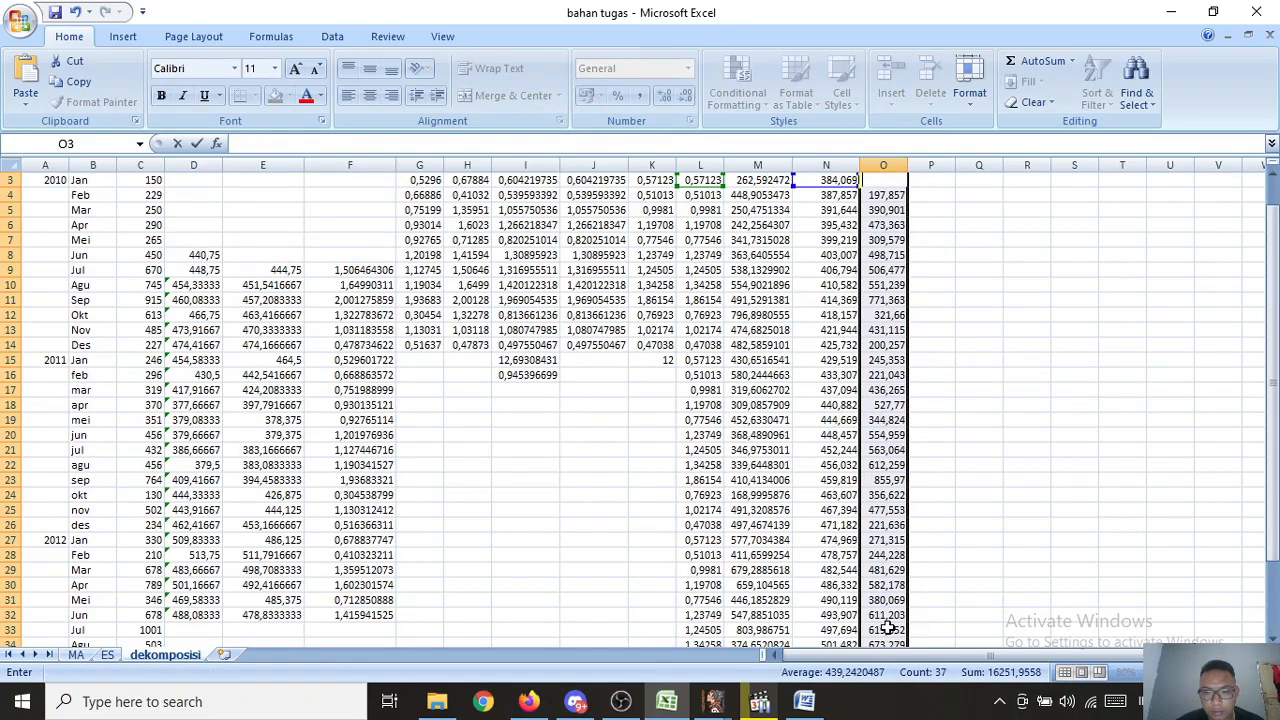
pyautogui.moveTo(1272, 392); pyautogui.dragTo(1272, 398)
pyautogui.scroll(3, 1276, 540)
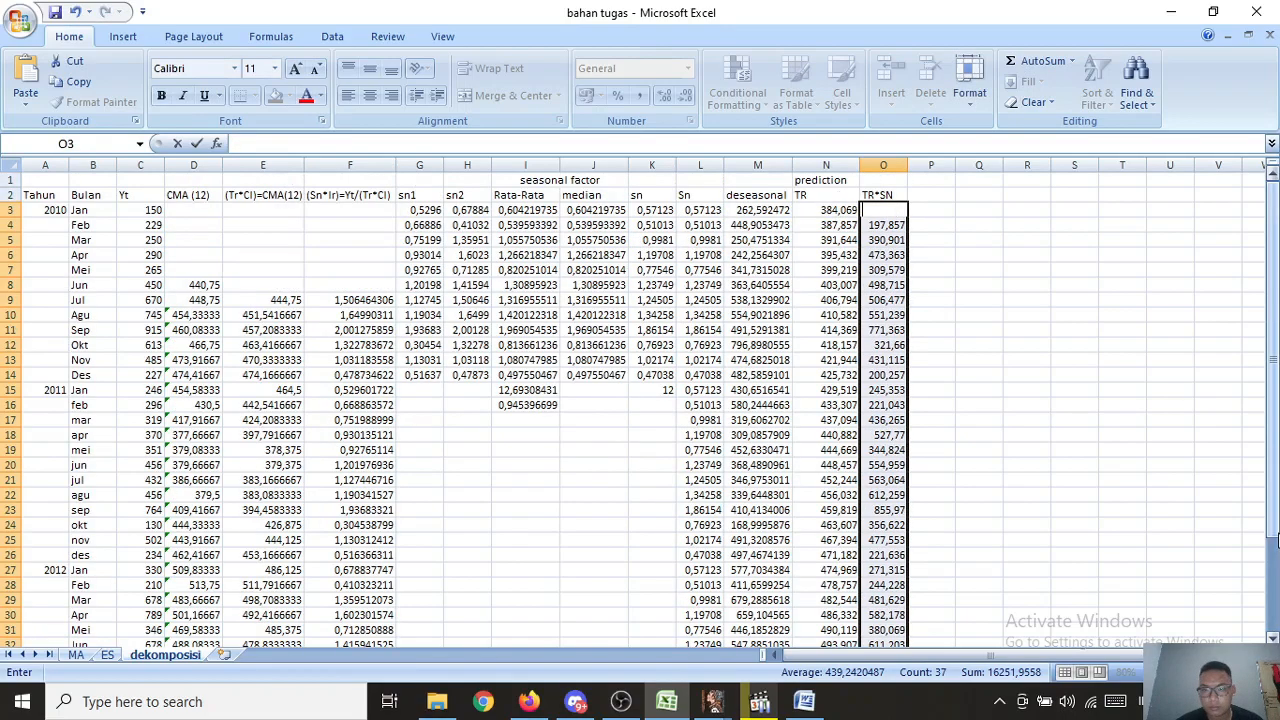
pyautogui.click(1102, 402)
# Step: Enter =N3*L3 again in cell O3 and fill the formula down the TR*SN column to row 39
pyautogui.click(876, 210)
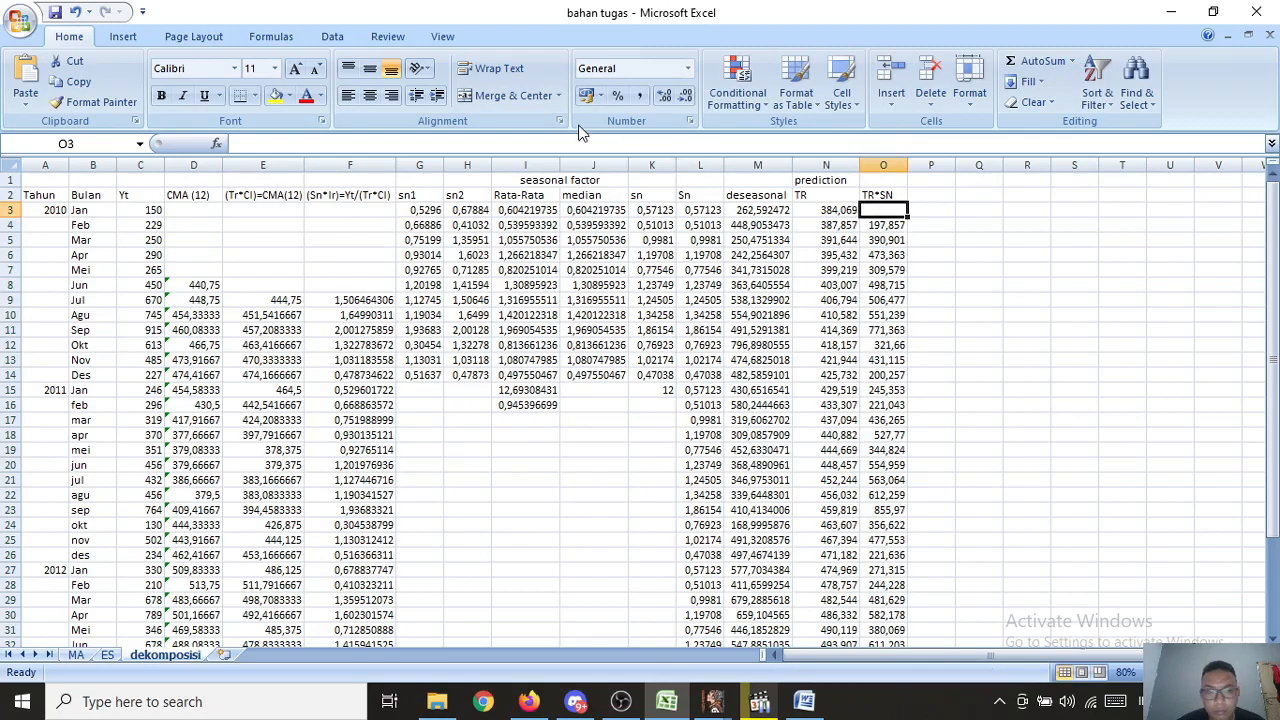
pyautogui.click(570, 144)
pyautogui.write('=')
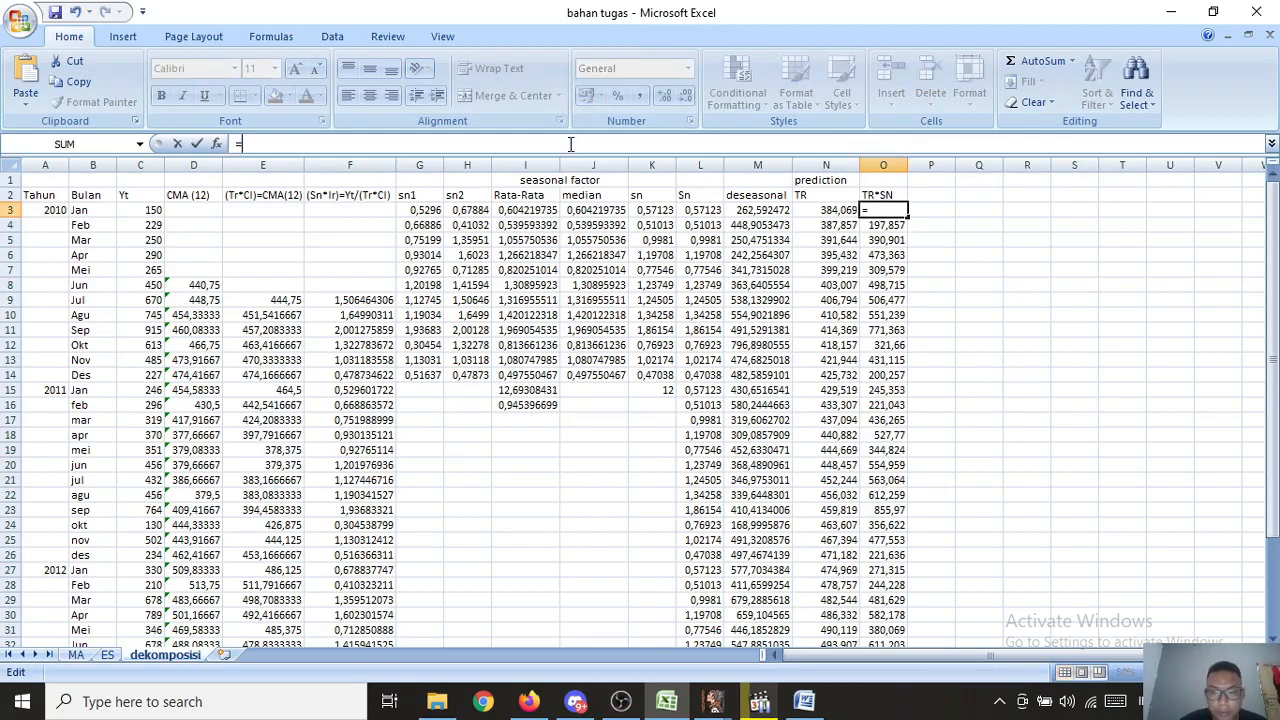
pyautogui.click(836, 210)
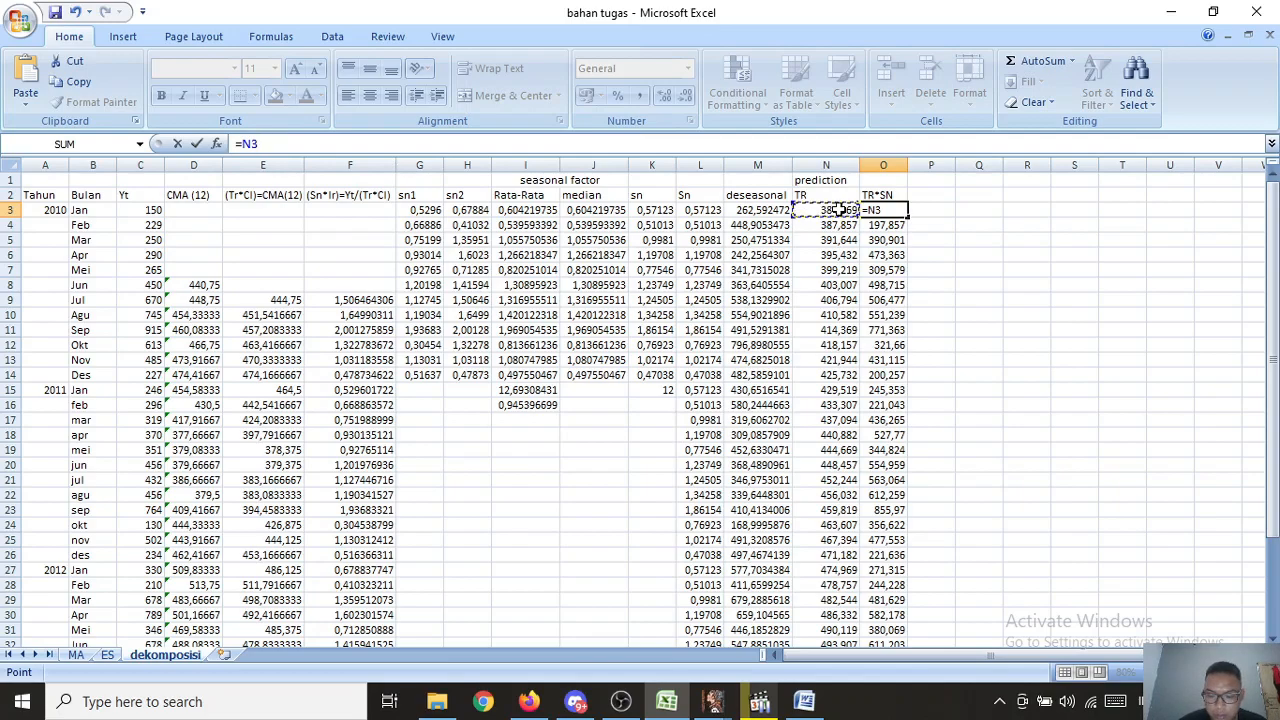
pyautogui.write('*')
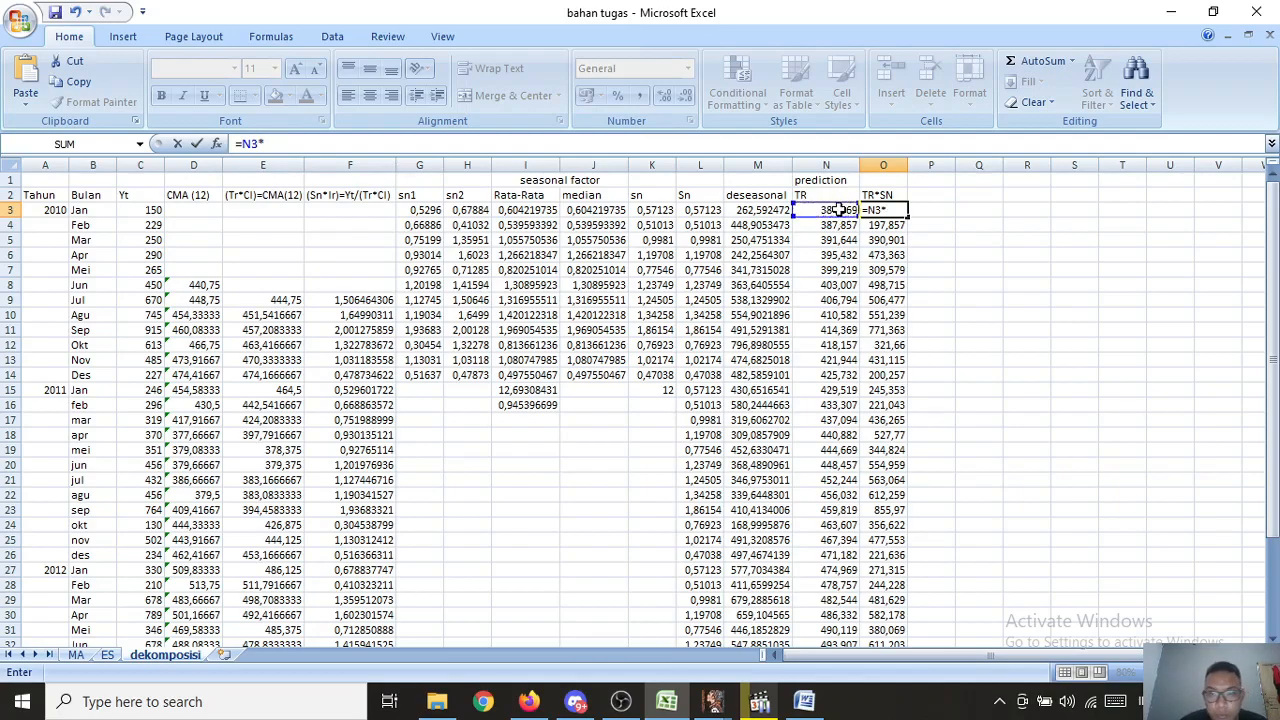
pyautogui.click(704, 212)
pyautogui.press('Return')
pyautogui.click(886, 211)
pyautogui.moveTo(907, 213); pyautogui.dragTo(905, 606)
# Step: Clear the January 2013 entries from the TR and TR*SN columns in cells N39 and O39
pyautogui.click(829, 615)
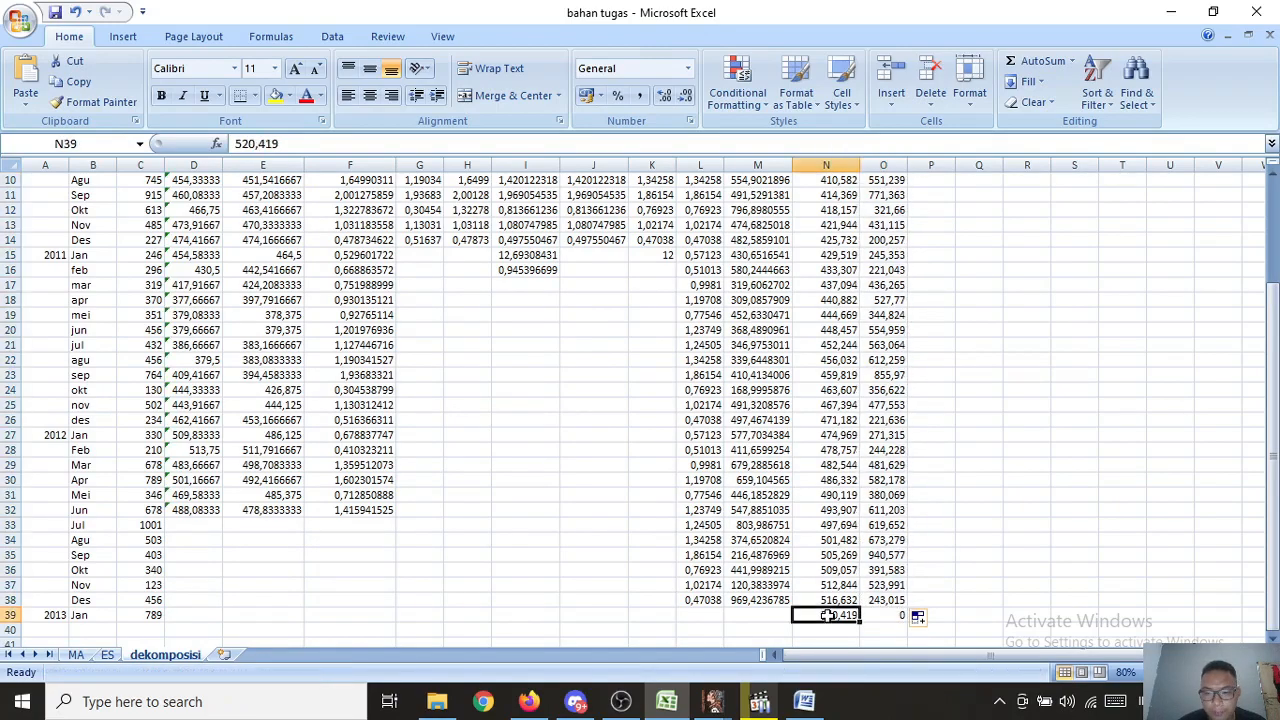
pyautogui.write('\\')
pyautogui.press('BackSpace')
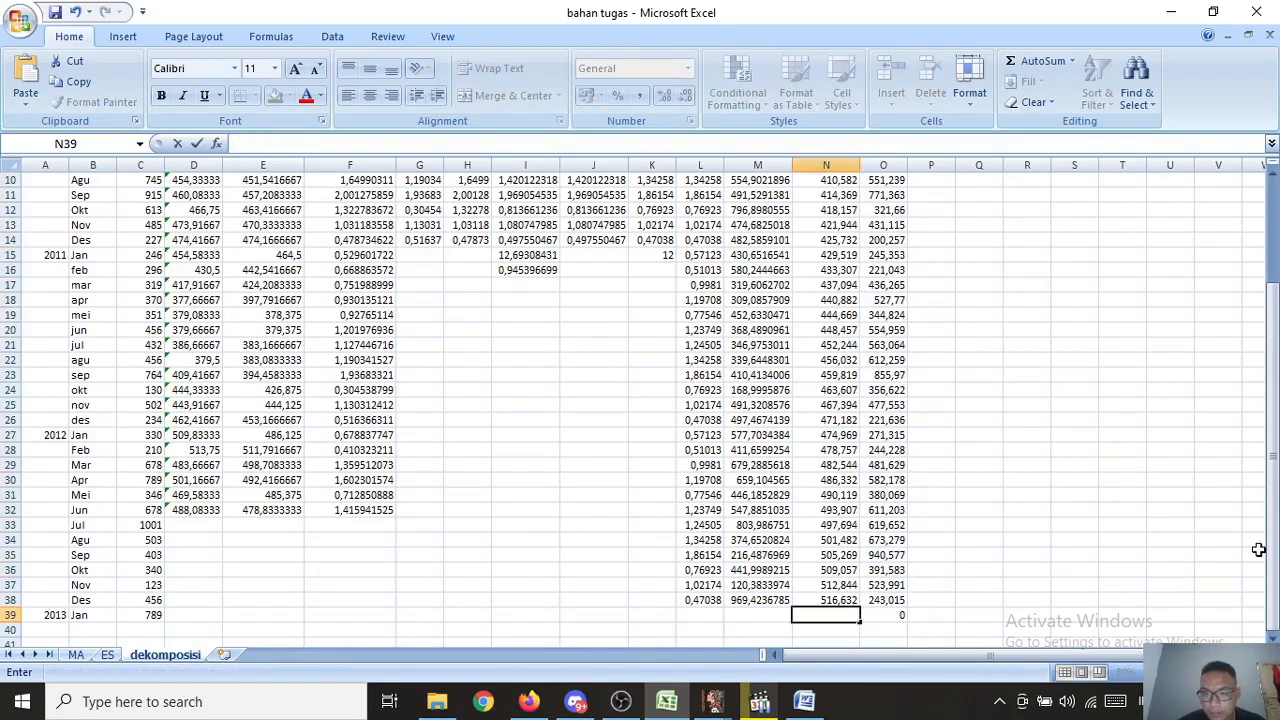
pyautogui.moveTo(1277, 497); pyautogui.dragTo(1277, 497)
pyautogui.click(900, 619)
pyautogui.write('=N39*L39')
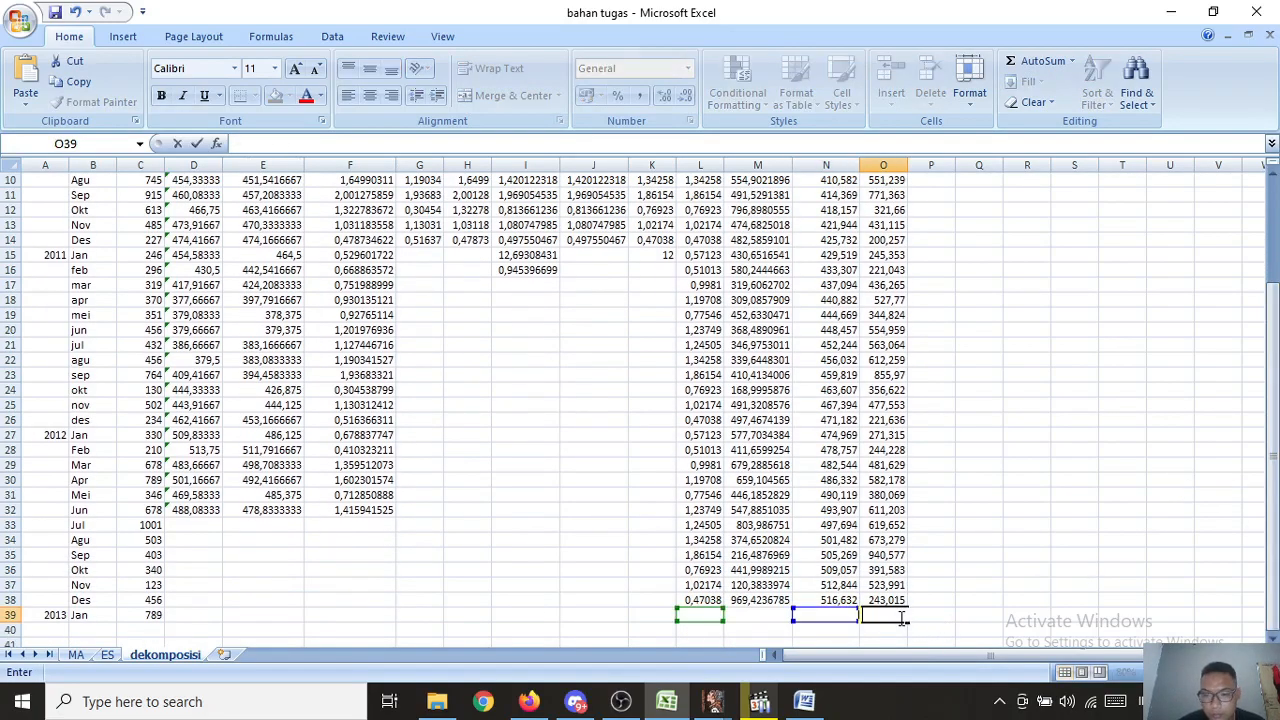
pyautogui.moveTo(1277, 565); pyautogui.dragTo(1261, 422)
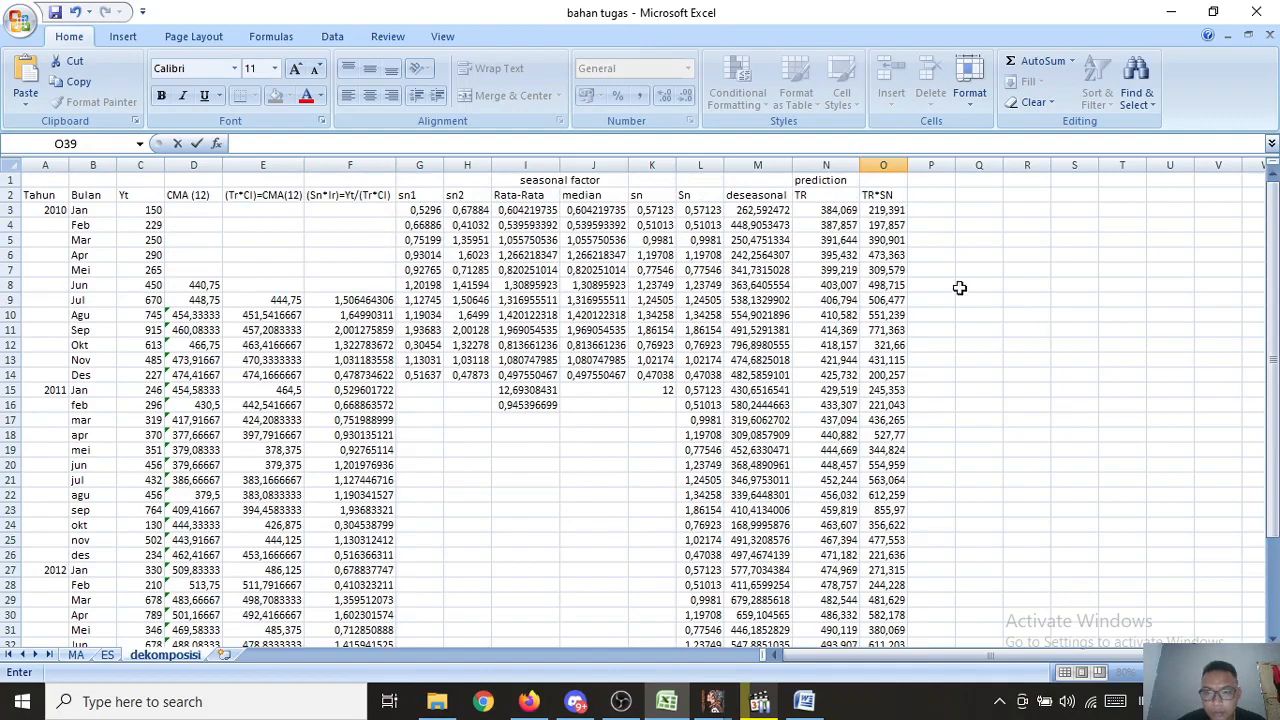
# Step: Enter the header (Cl*IR)= Yt/(Tr*Sn) in cell P2 and widen column P to fit it
pyautogui.click(918, 197)
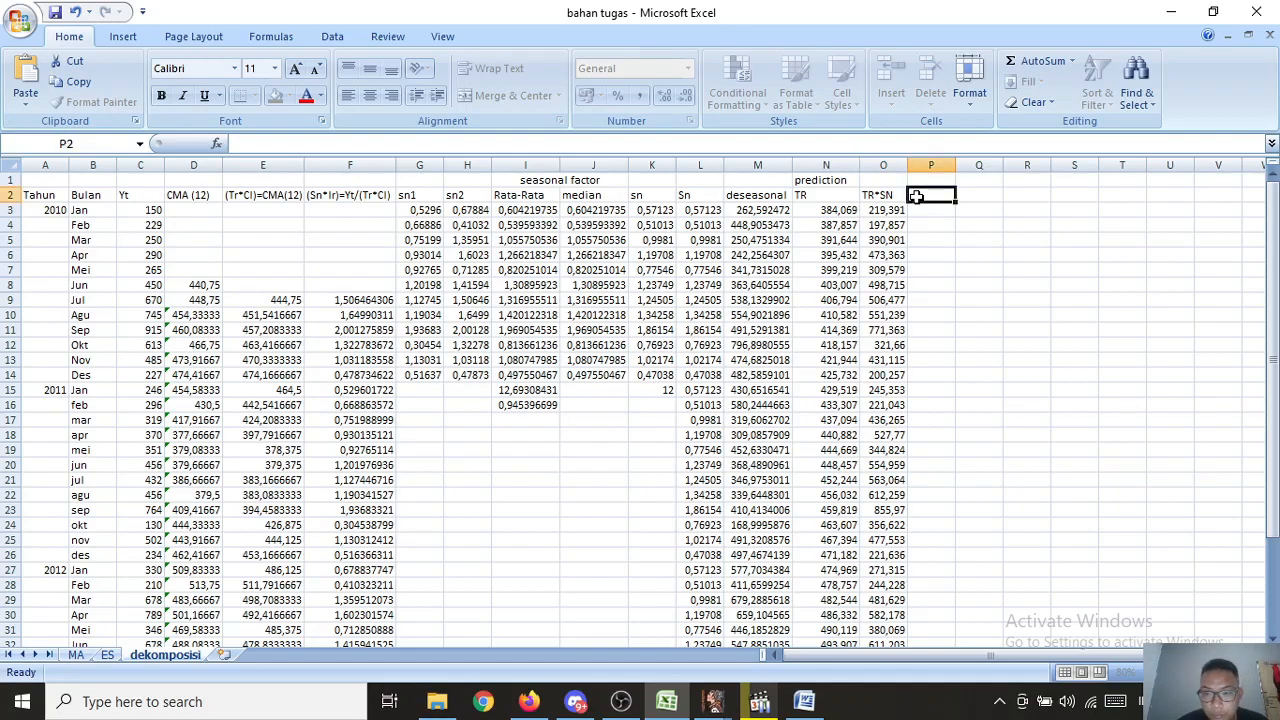
pyautogui.write('Cl')
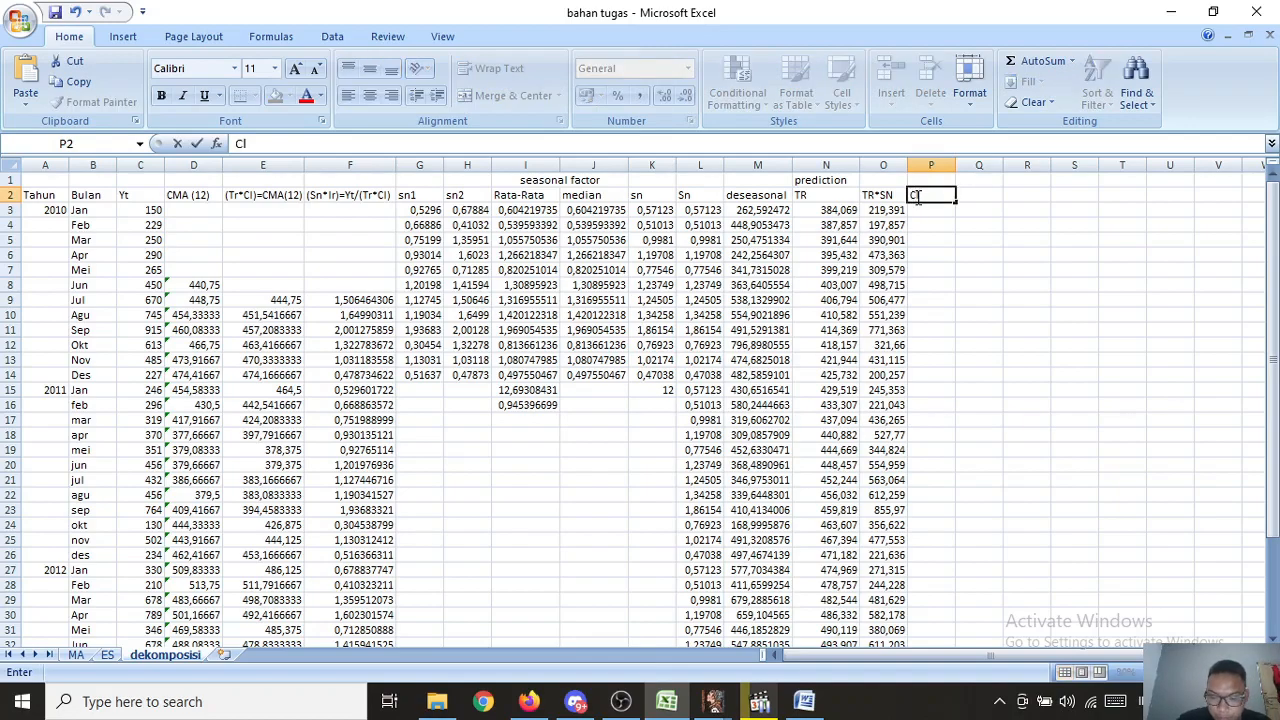
pyautogui.write('*ir')
pyautogui.press('BackSpace')
pyautogui.press('BackSpace')
pyautogui.write('IR')
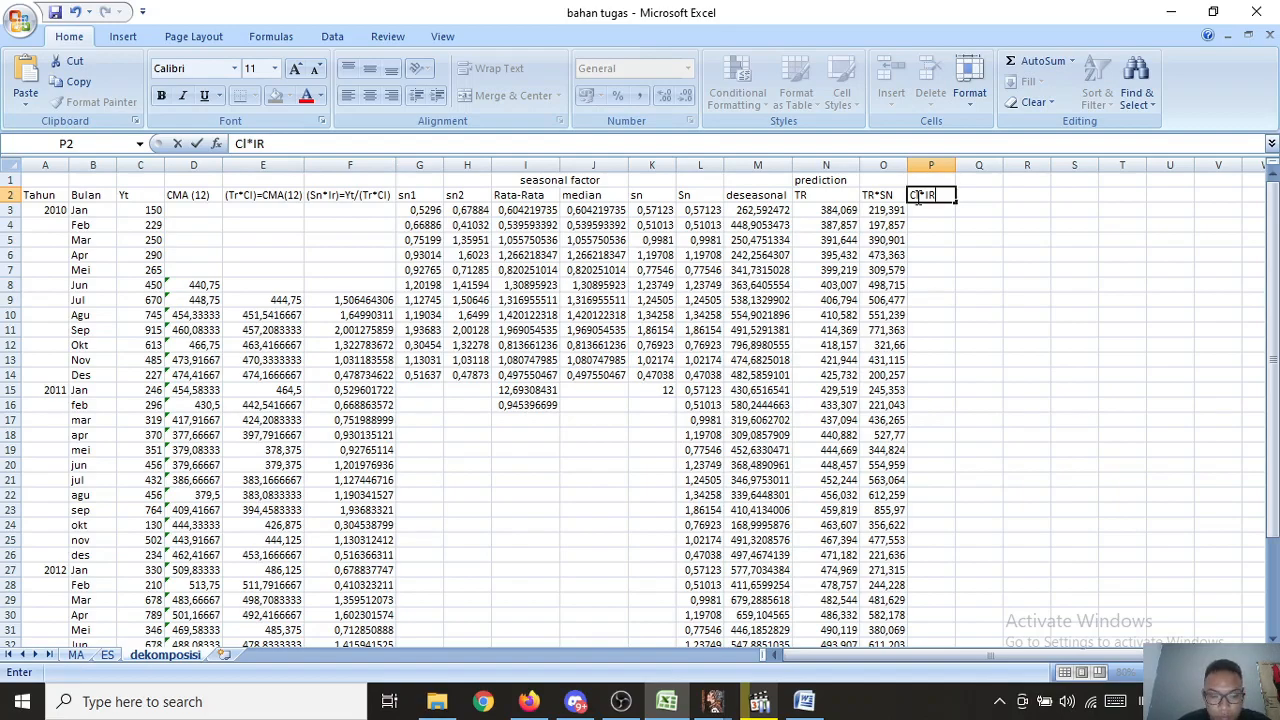
pyautogui.write(')')
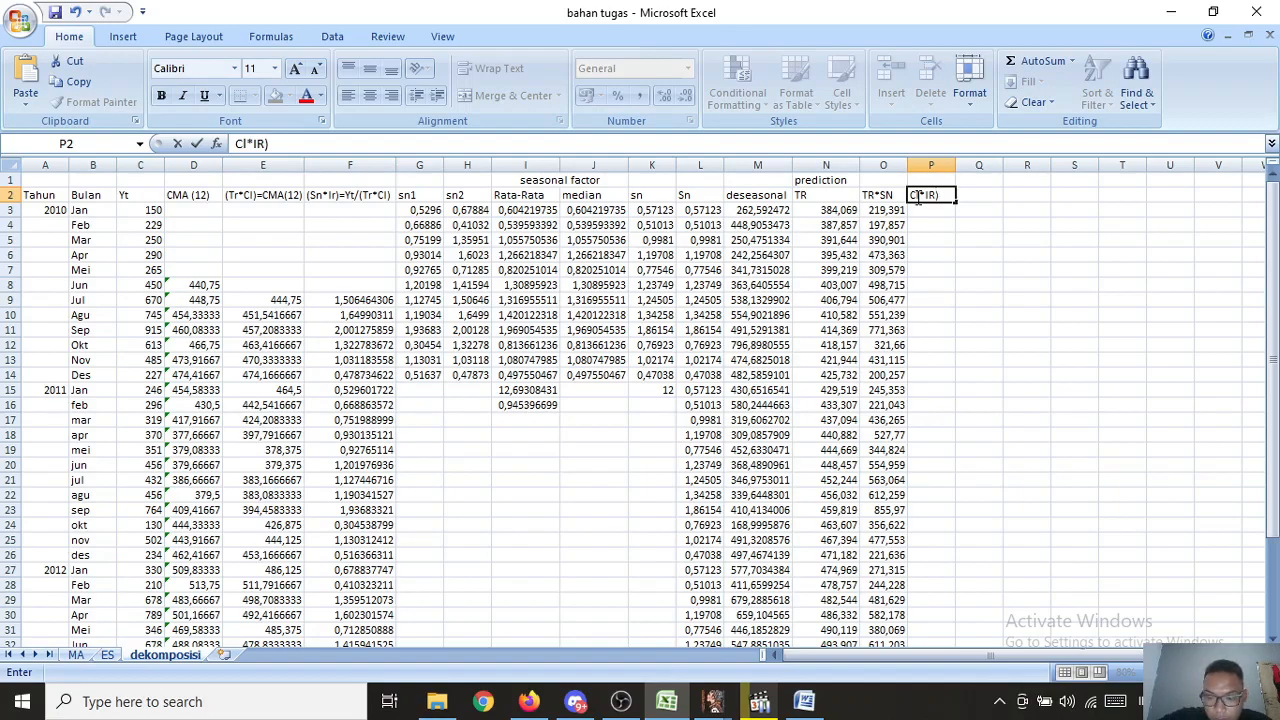
pyautogui.click(911, 195)
pyautogui.write('(Cl*IR)')
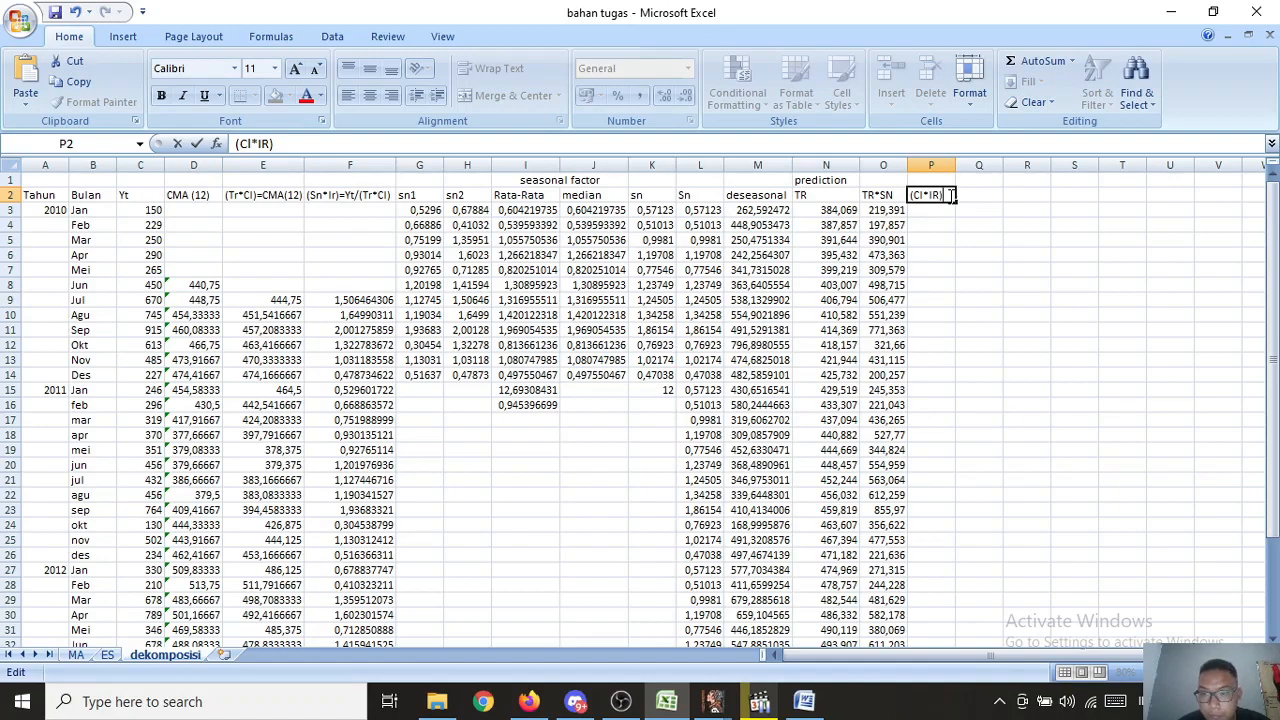
pyautogui.write('=')
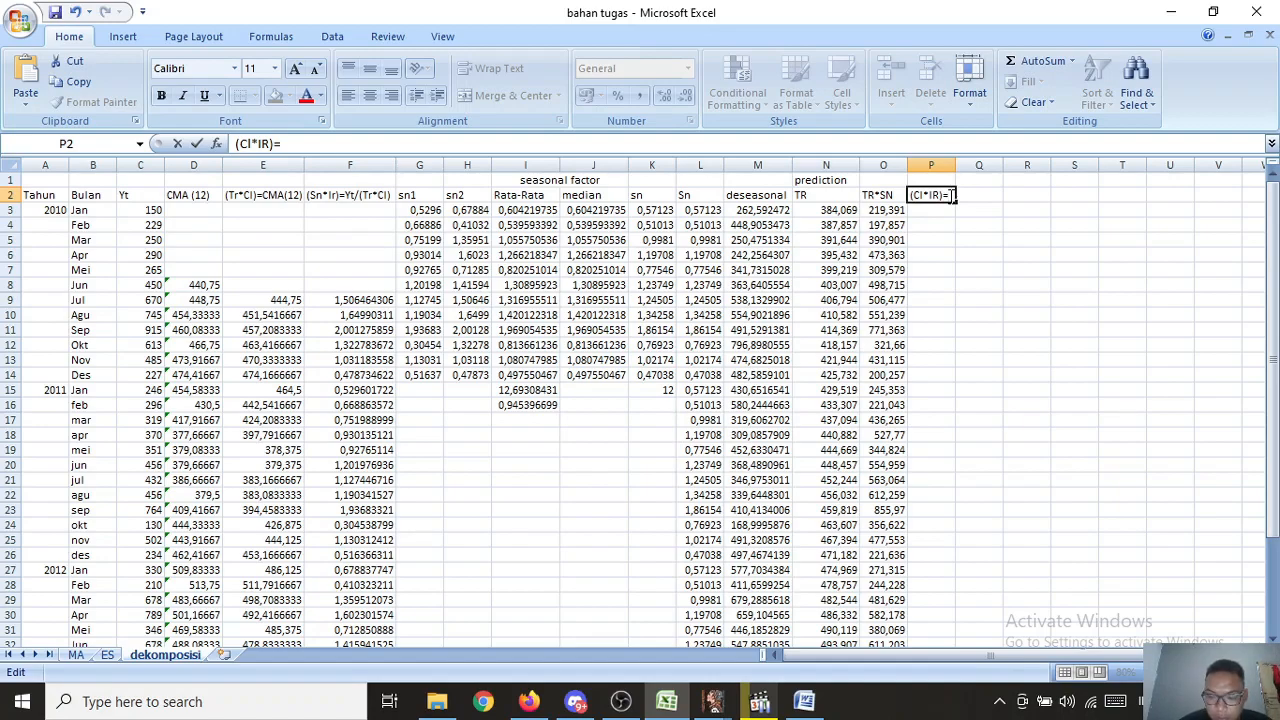
pyautogui.write(' Yt')
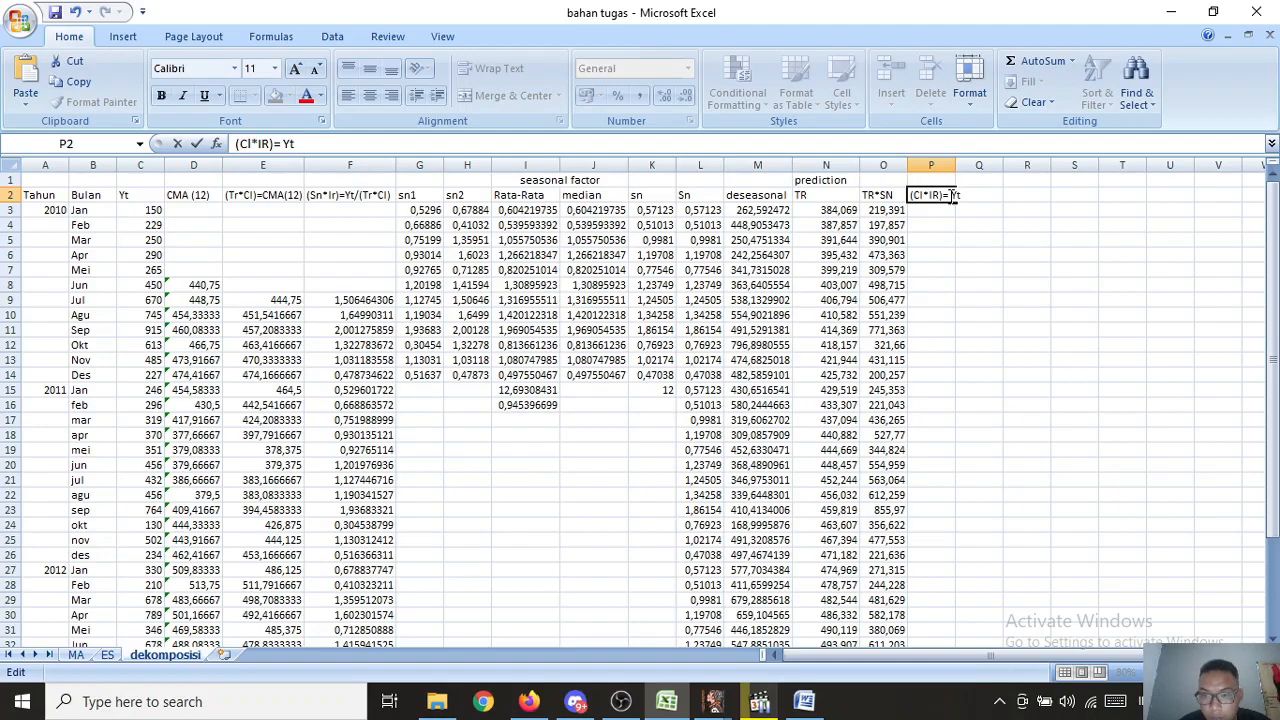
pyautogui.write('/')
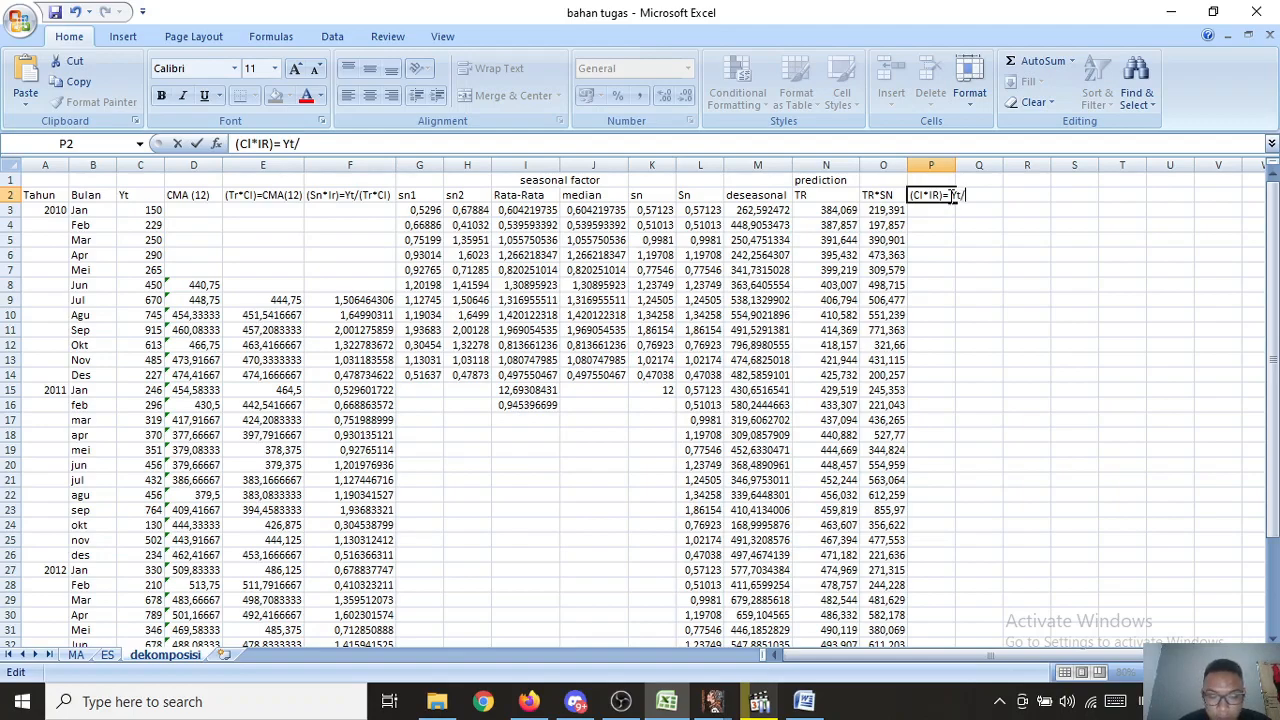
pyautogui.write('(')
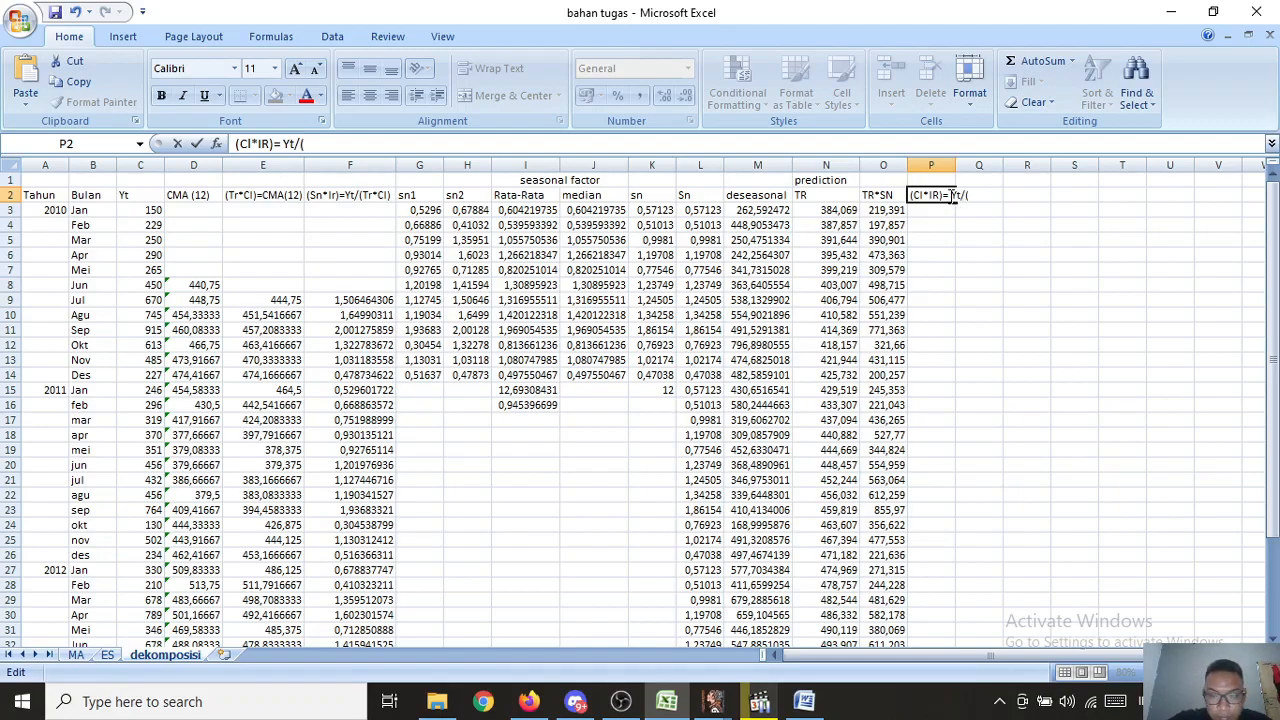
pyautogui.write('t')
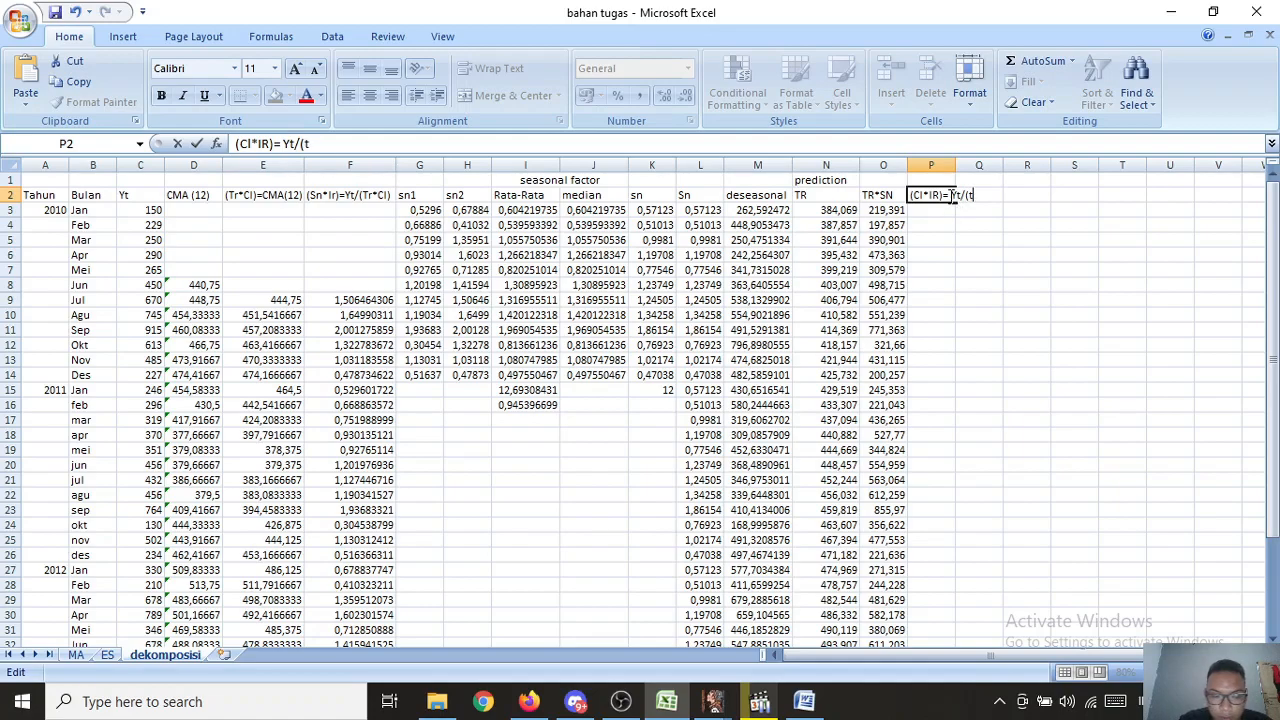
pyautogui.press('BackSpace')
pyautogui.write('Tr*Sn)')
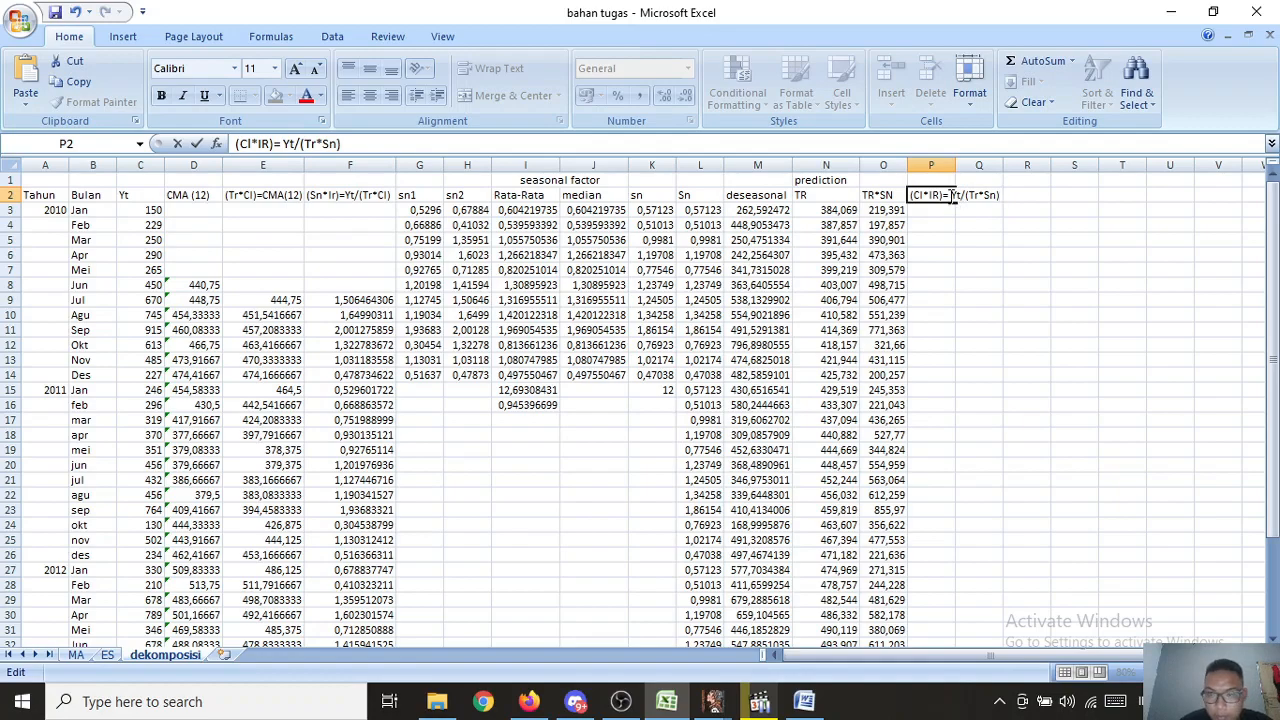
pyautogui.press('Return')
pyautogui.moveTo(956, 165); pyautogui.dragTo(1006, 165)
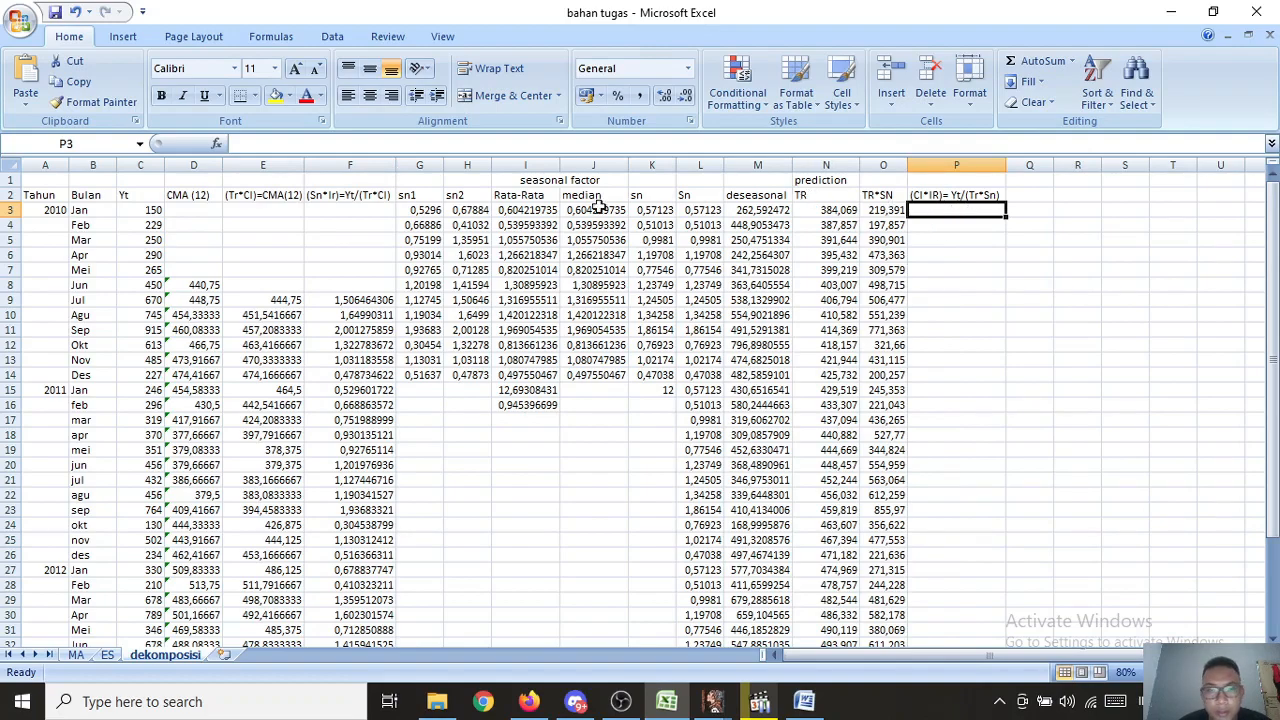
# Step: Divide the January 2010 Yt value by its TR*SN value with =C3/O3 in cell P3
pyautogui.click(145, 209)
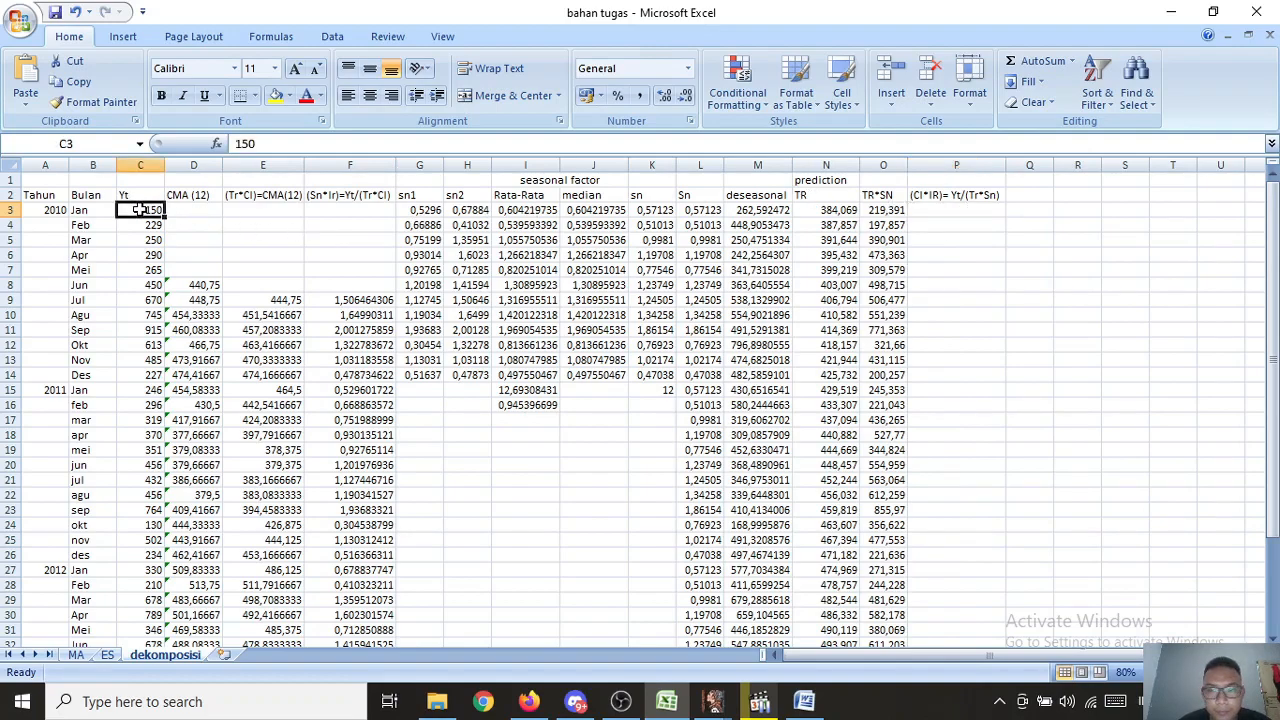
pyautogui.click(948, 212)
pyautogui.write('=')
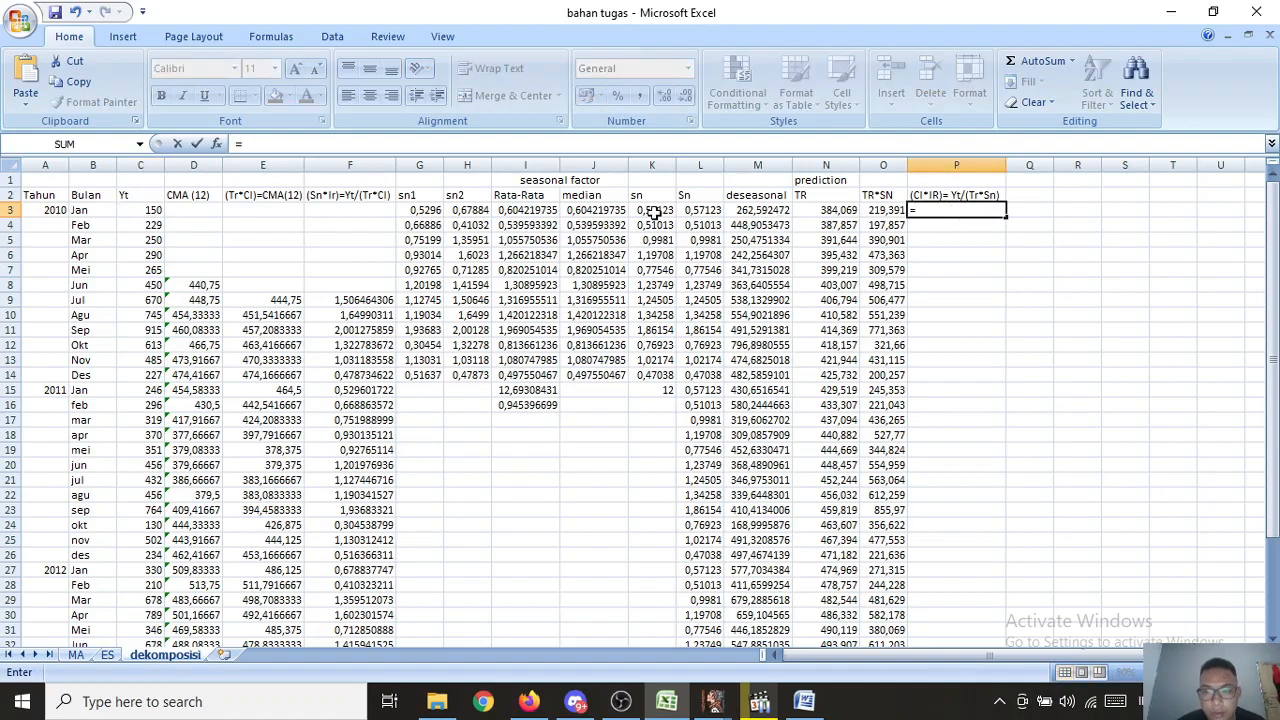
pyautogui.click(152, 210)
pyautogui.write('?')
pyautogui.press('BackSpace')
pyautogui.write('/')
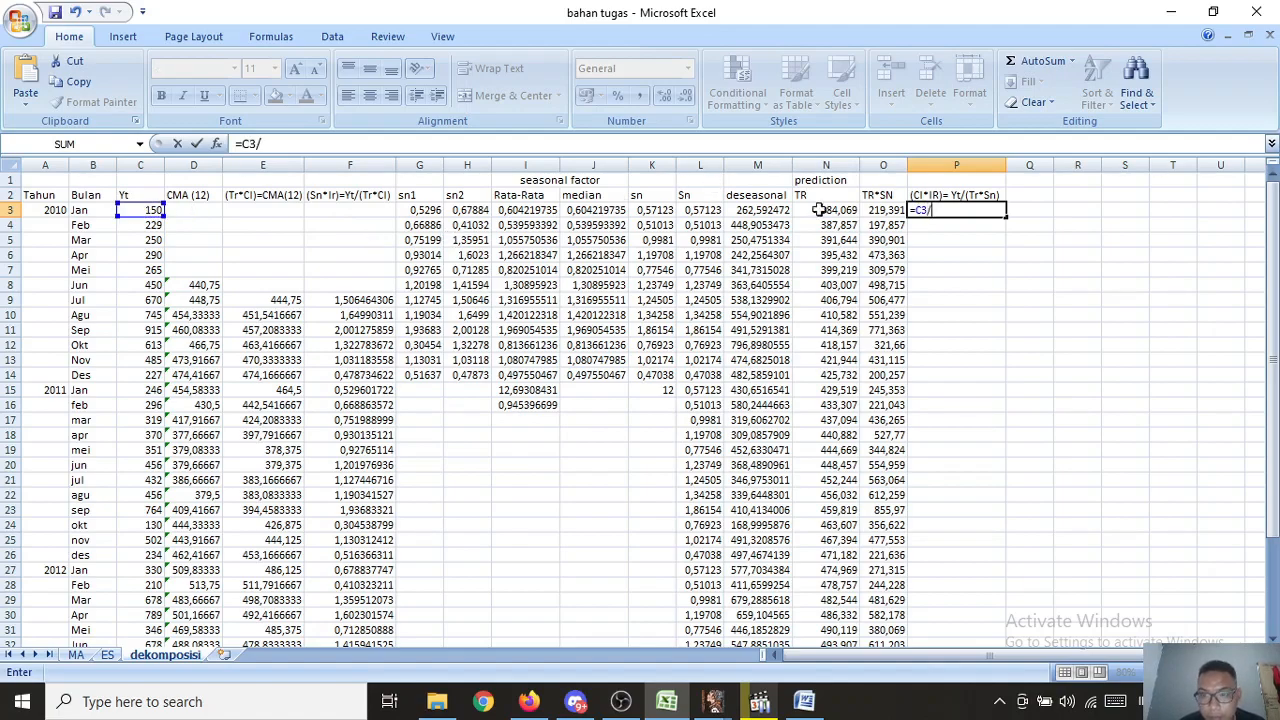
pyautogui.click(890, 209)
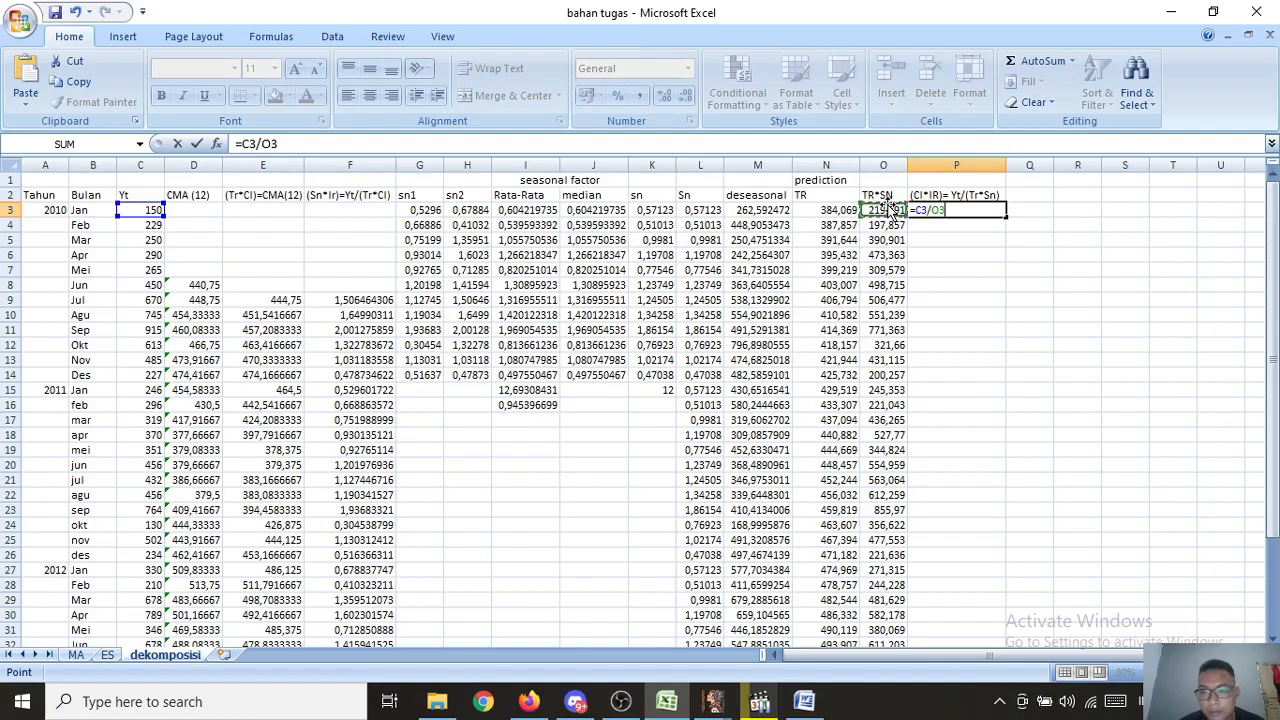
pyautogui.press('Return')
# Step: Fill the P3 formula down column P to row 38, December 2012
pyautogui.click(980, 212)
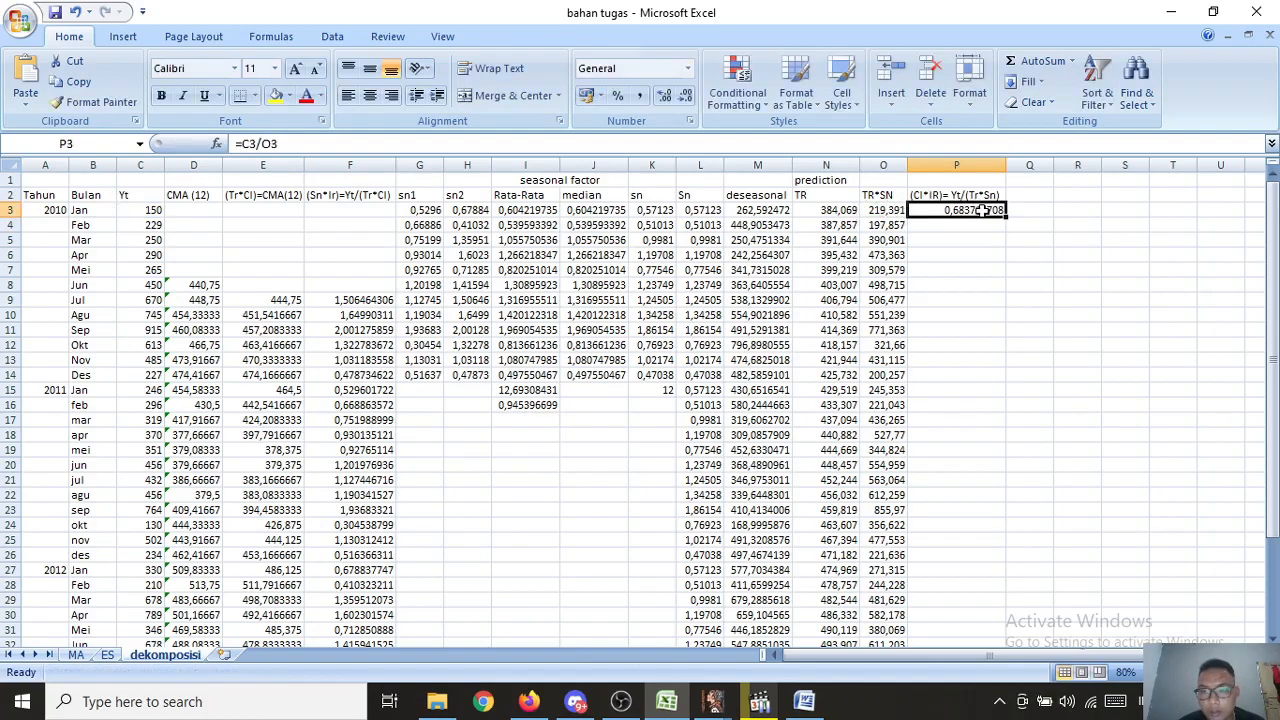
pyautogui.moveTo(1007, 215); pyautogui.dragTo(1006, 637)
pyautogui.moveTo(994, 611); pyautogui.dragTo(987, 603)
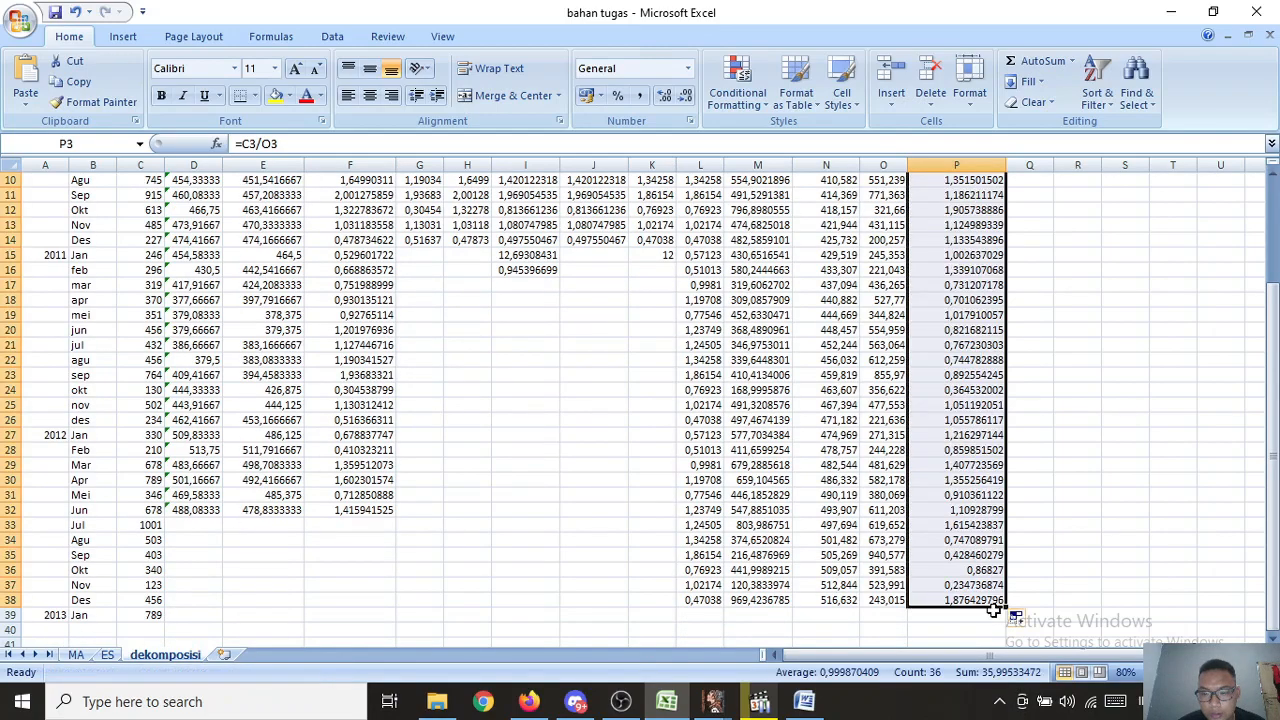
# Step: Enter the header CI= Cma(3) in cell Q2 and widen column Q to fit it
pyautogui.moveTo(1272, 440); pyautogui.dragTo(1250, 344)
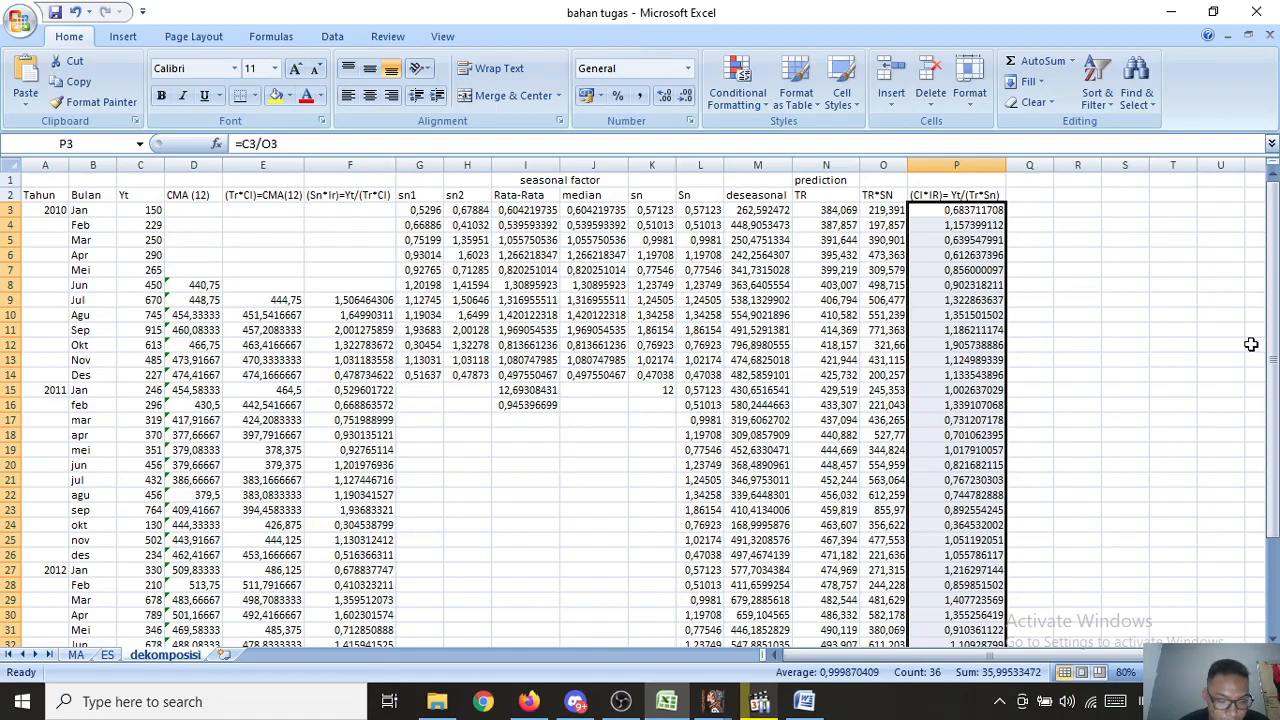
pyautogui.click(1016, 197)
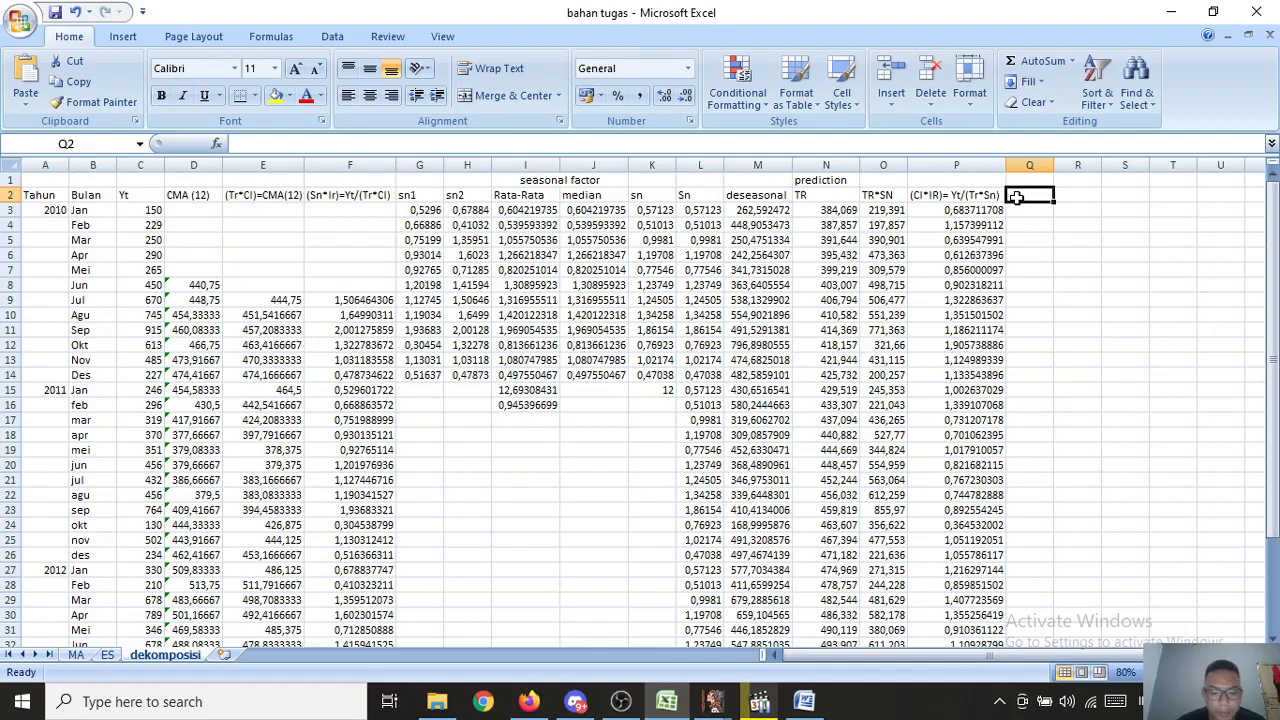
pyautogui.write('CI')
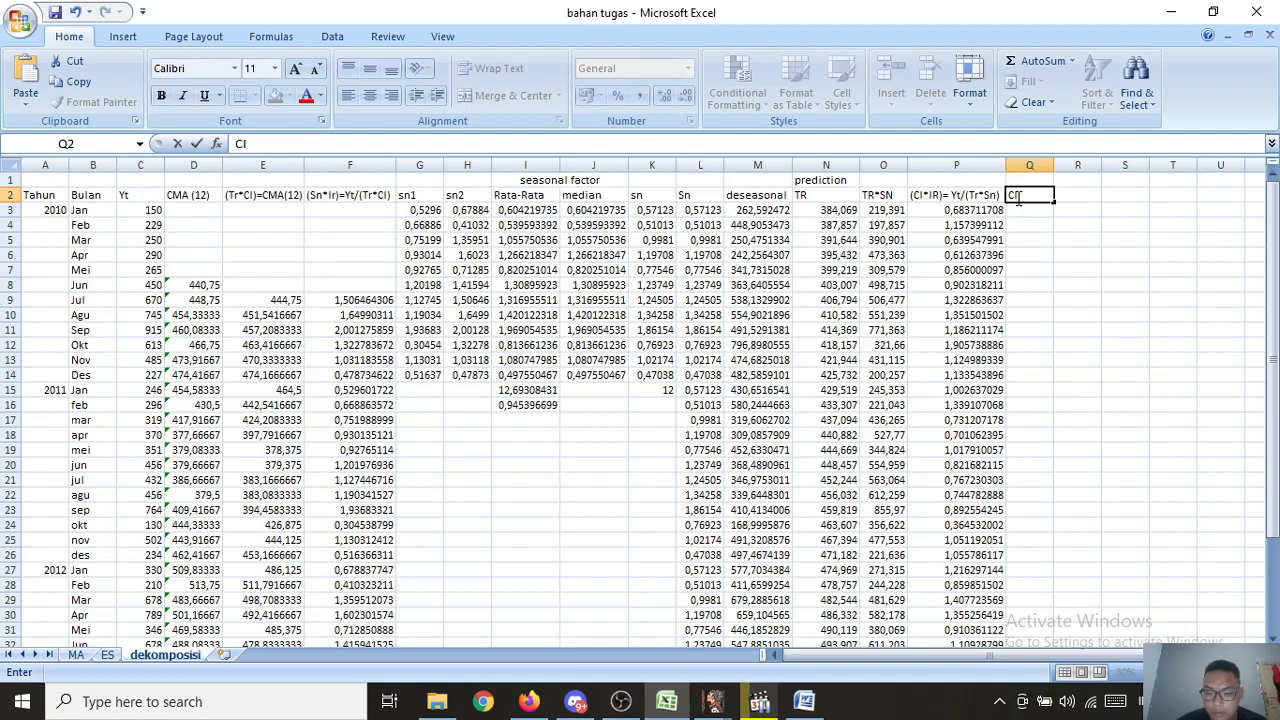
pyautogui.write('= CM')
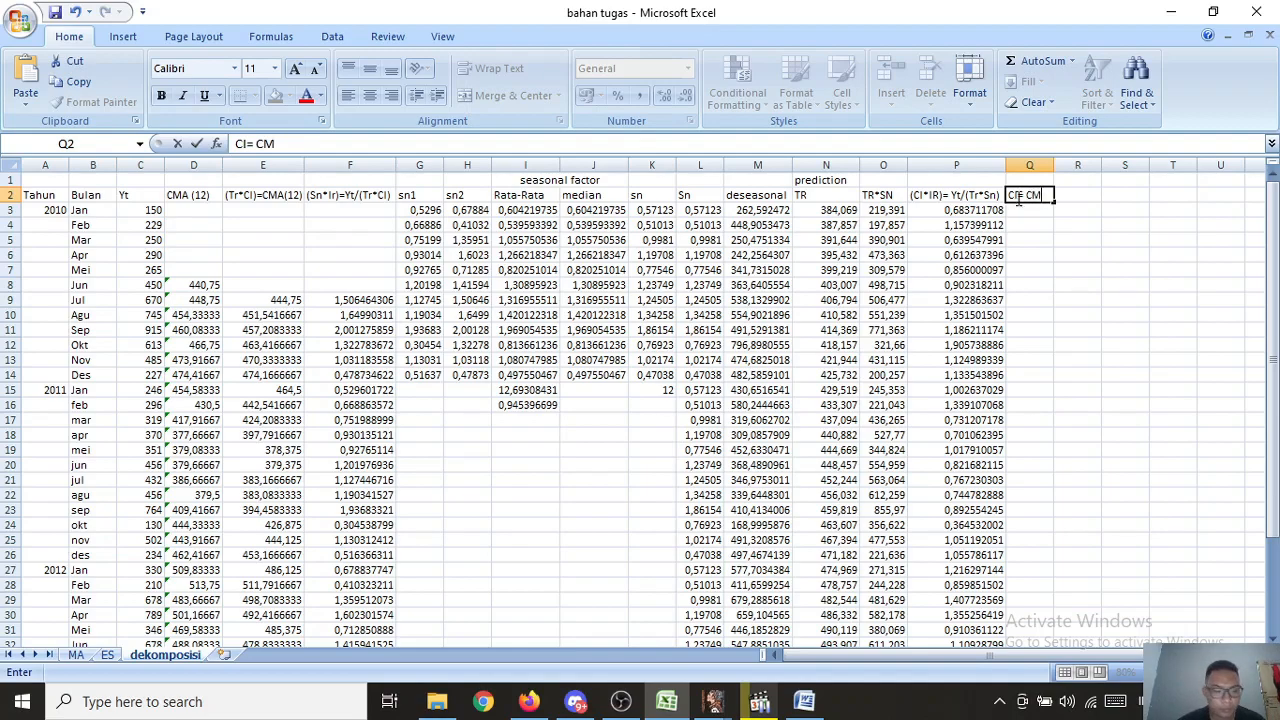
pyautogui.write('a(3)')
pyautogui.press('Return')
pyautogui.click(1057, 163)
pyautogui.moveTo(1057, 163); pyautogui.dragTo(1066, 163)
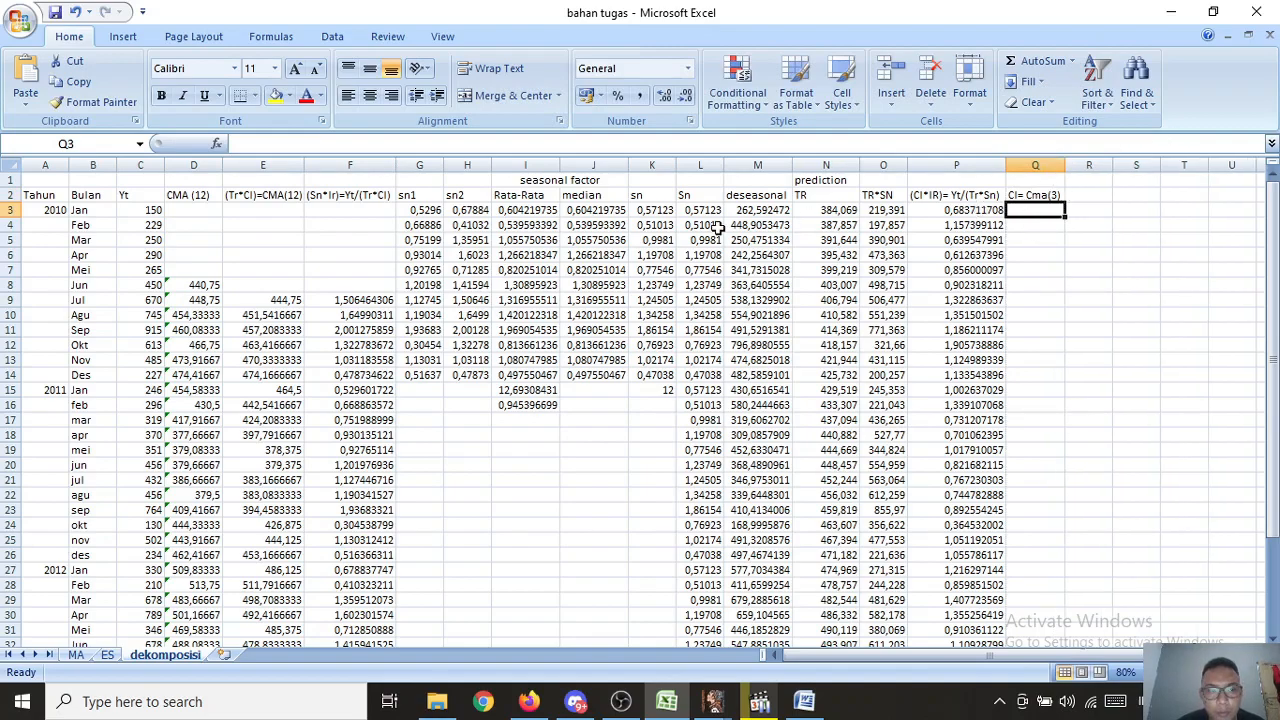
# Step: Calculate the first three-period centred moving average with =AVERAGE(P3:P5) in cell Q4
pyautogui.click(1024, 227)
pyautogui.write('=')
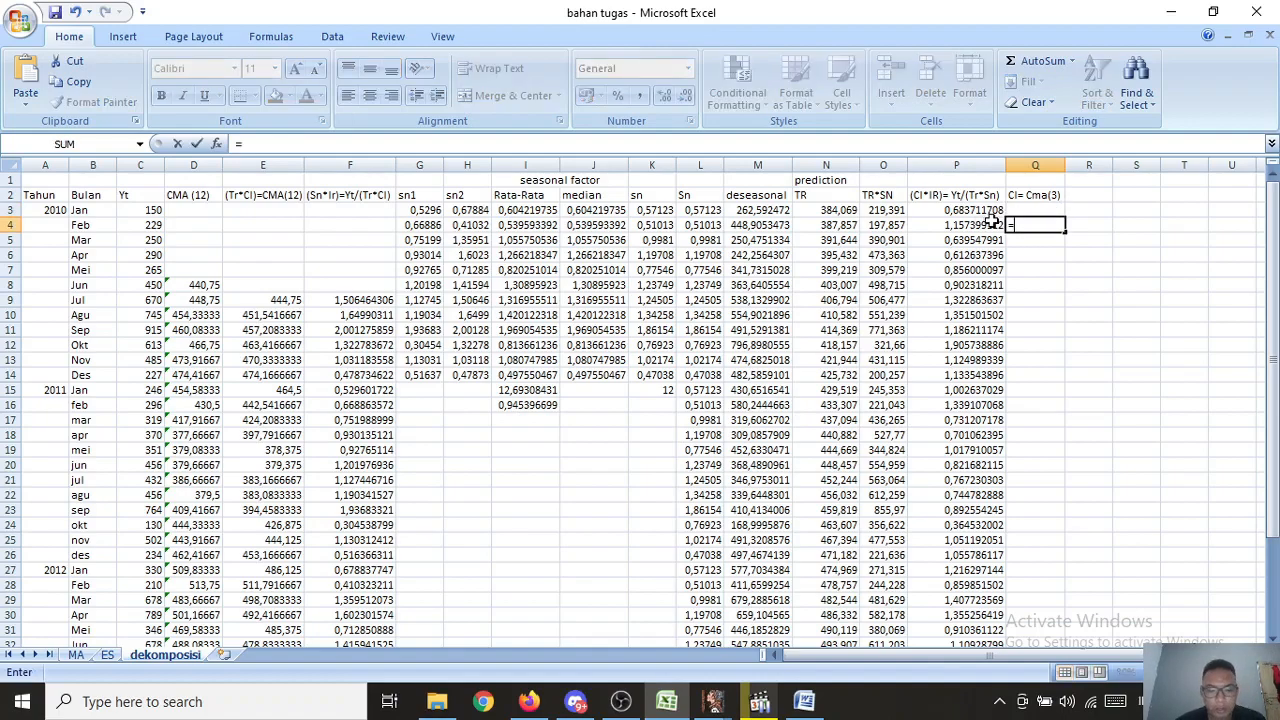
pyautogui.write('av')
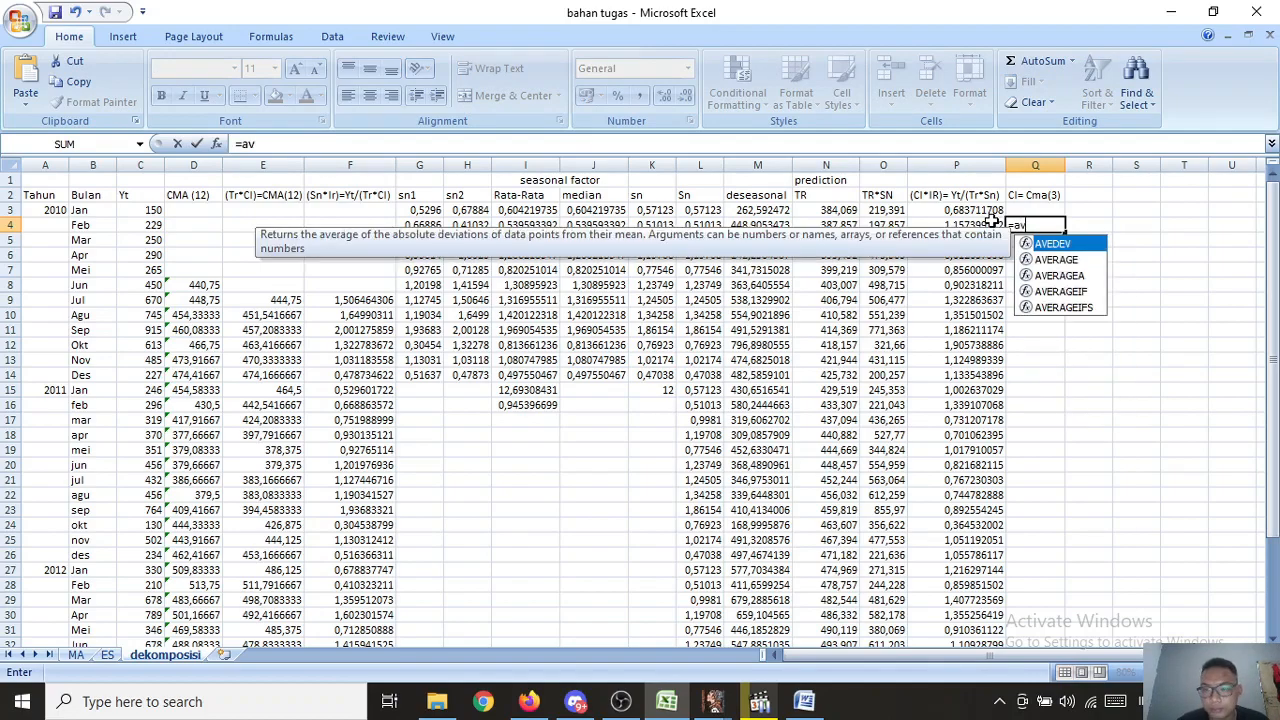
pyautogui.write('erage(')
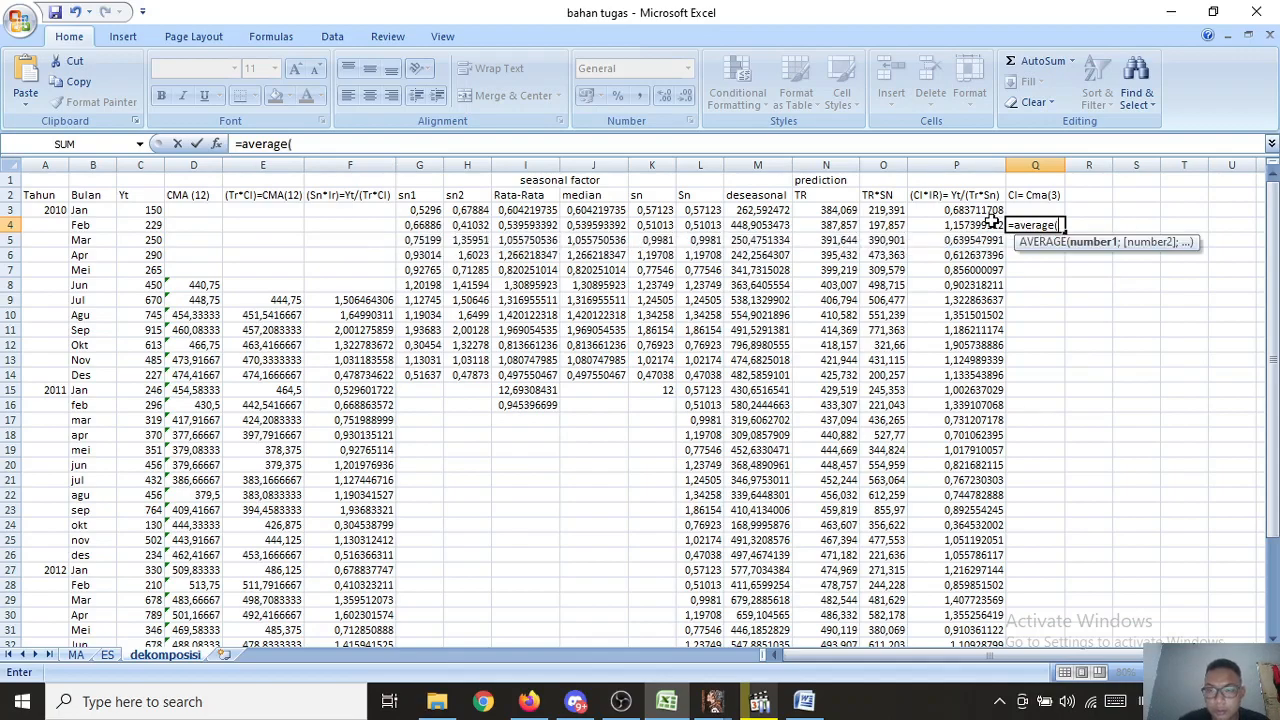
pyautogui.click(968, 210)
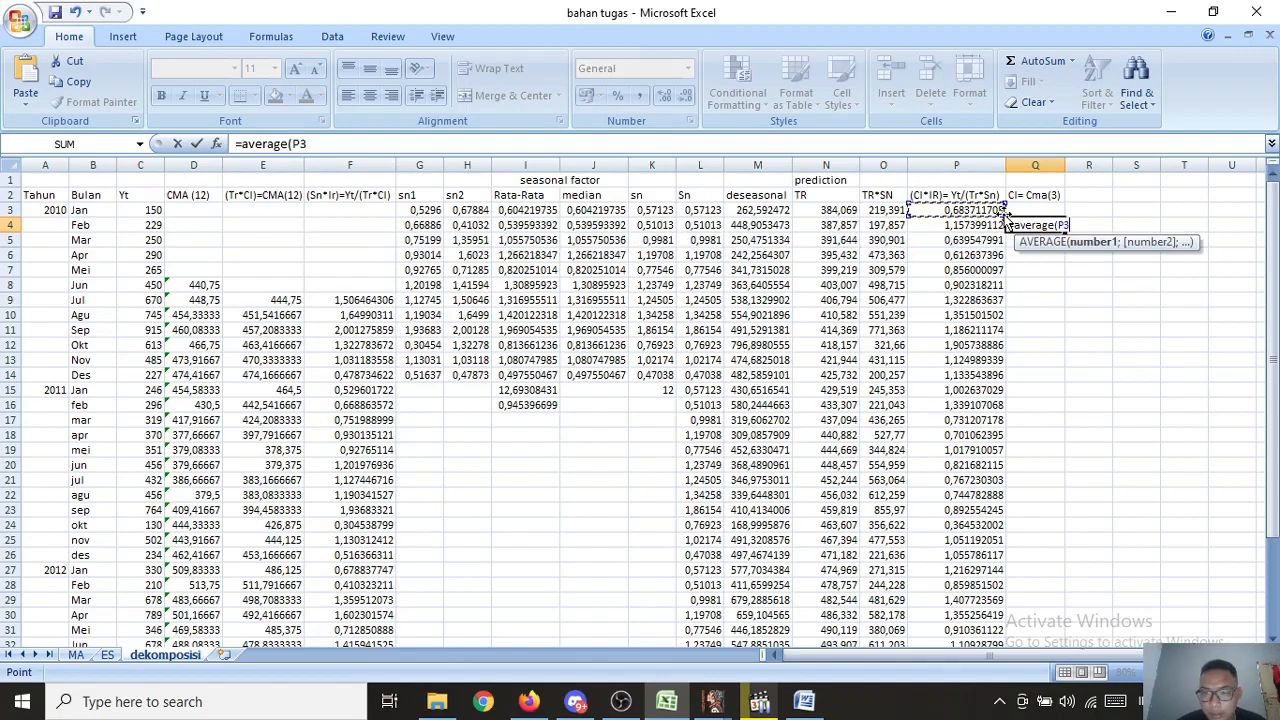
pyautogui.moveTo(908, 215); pyautogui.dragTo(913, 248)
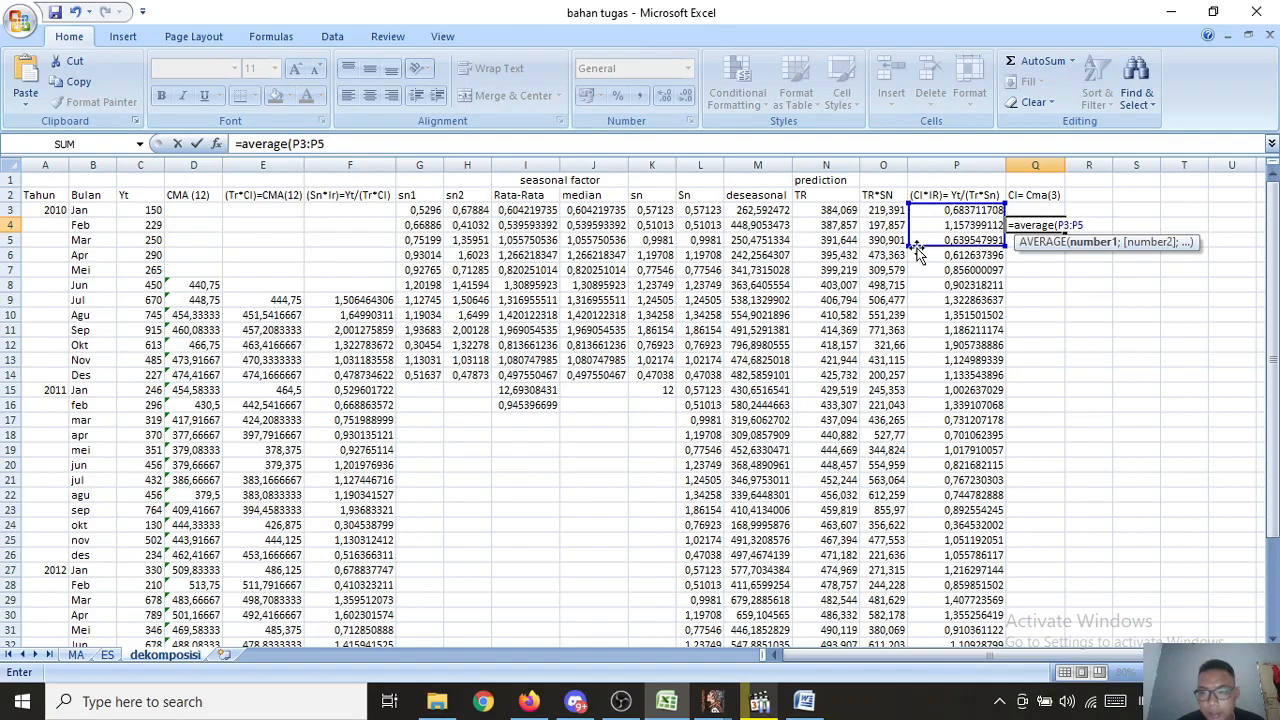
pyautogui.write(')')
pyautogui.press('Return')
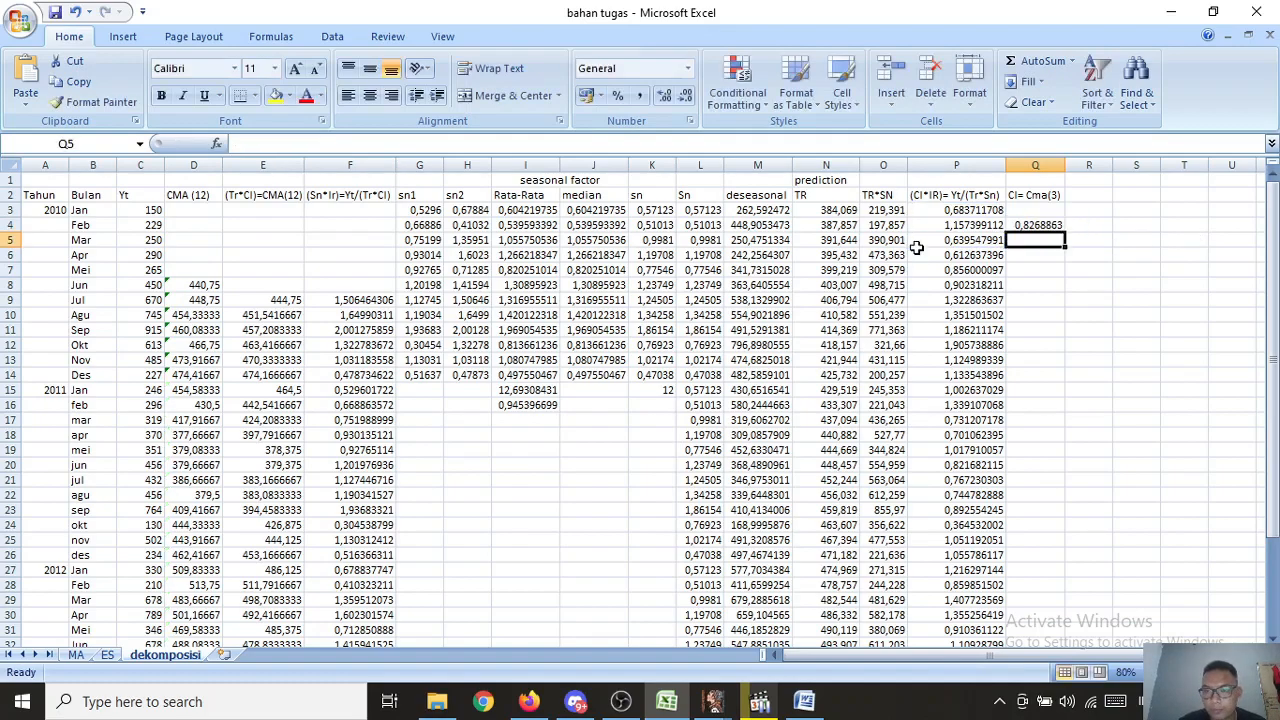
# Step: Fill the moving average formula from Q4 down column Q to row 38
pyautogui.click(1037, 224)
pyautogui.moveTo(1066, 232); pyautogui.dragTo(1067, 606)
pyautogui.moveTo(1273, 500); pyautogui.dragTo(1273, 385)
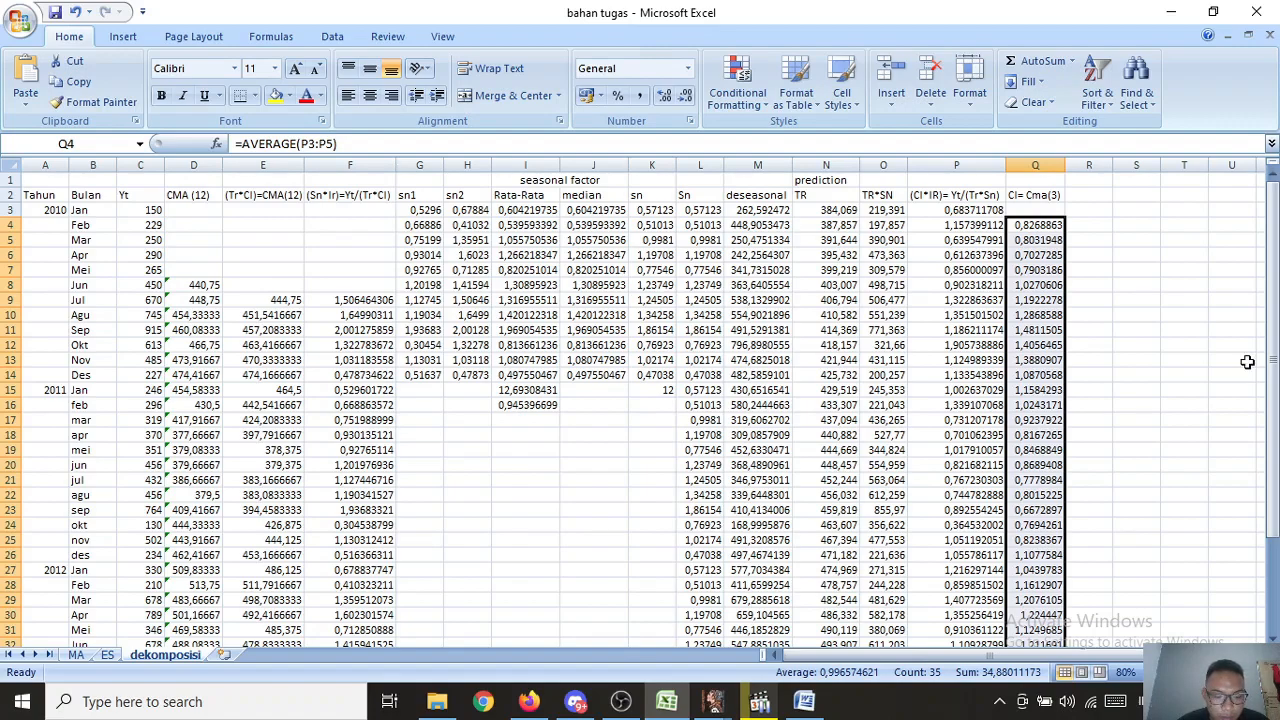
# Step: Enter the header Ir = (CI*Ir)/CI in cell R2
pyautogui.click(1078, 196)
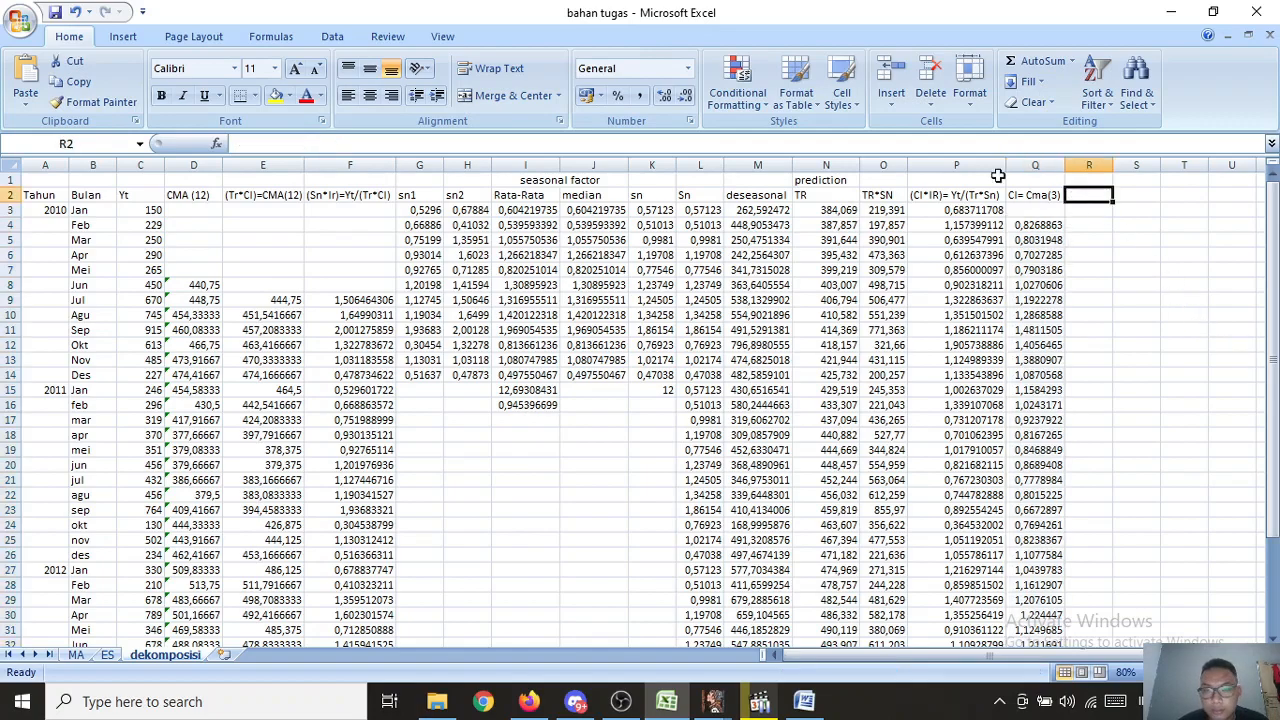
pyautogui.press('F2')
pyautogui.write('Ir')
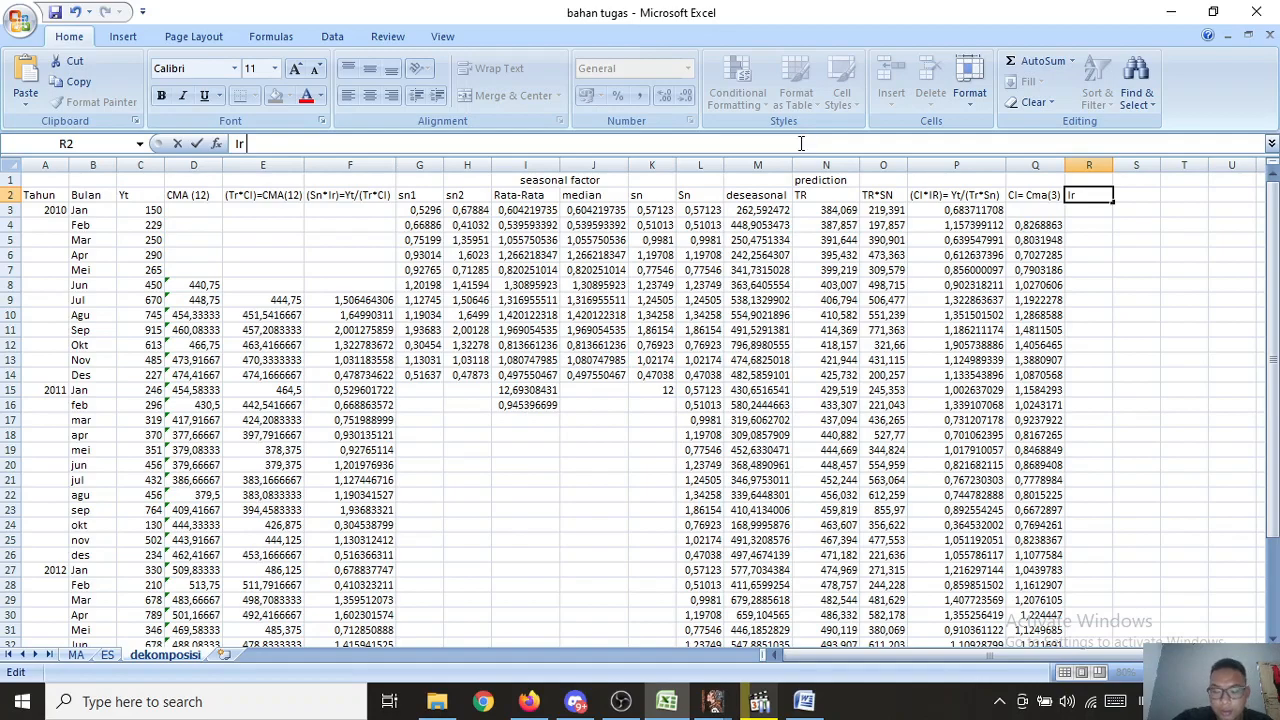
pyautogui.write('=')
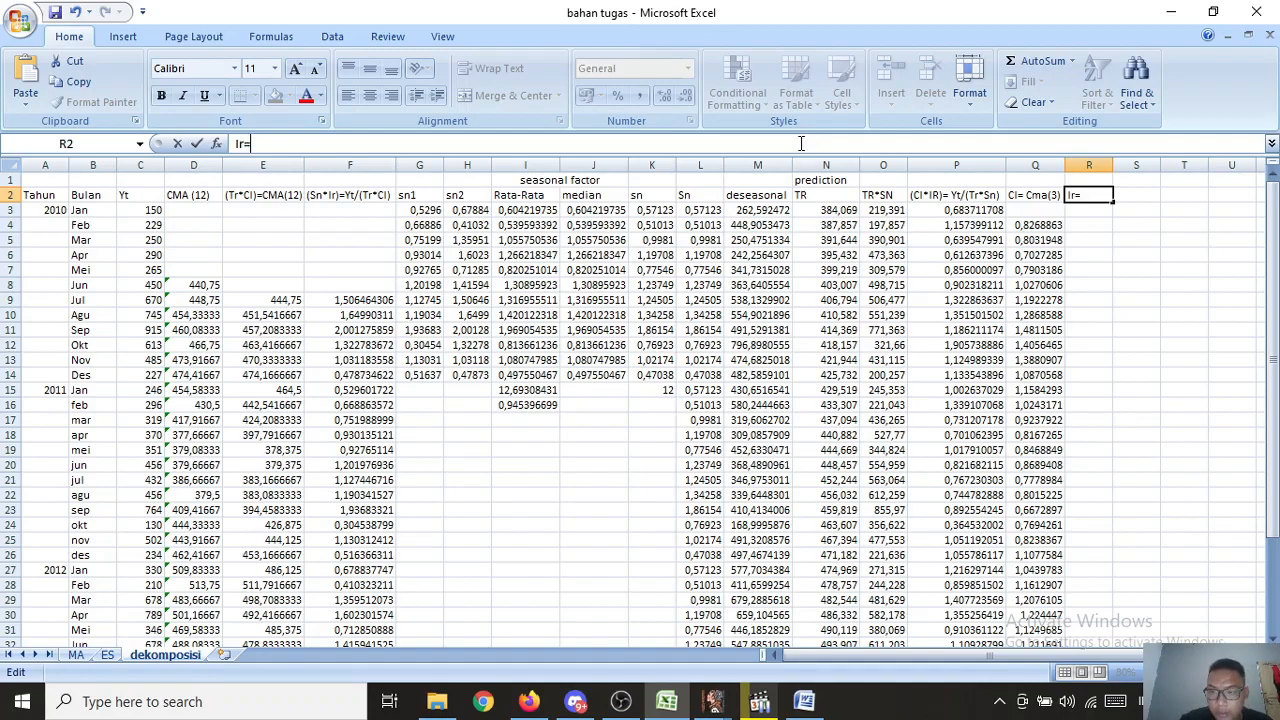
pyautogui.press('Left')
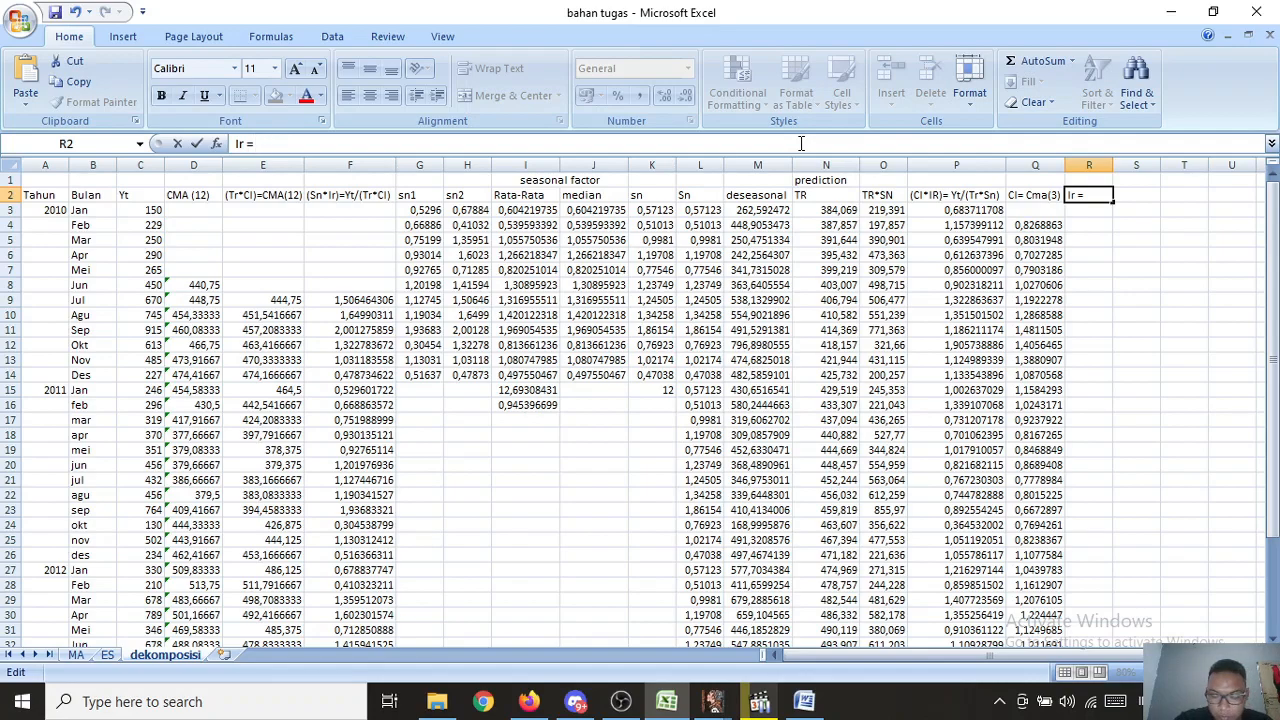
pyautogui.write('(')
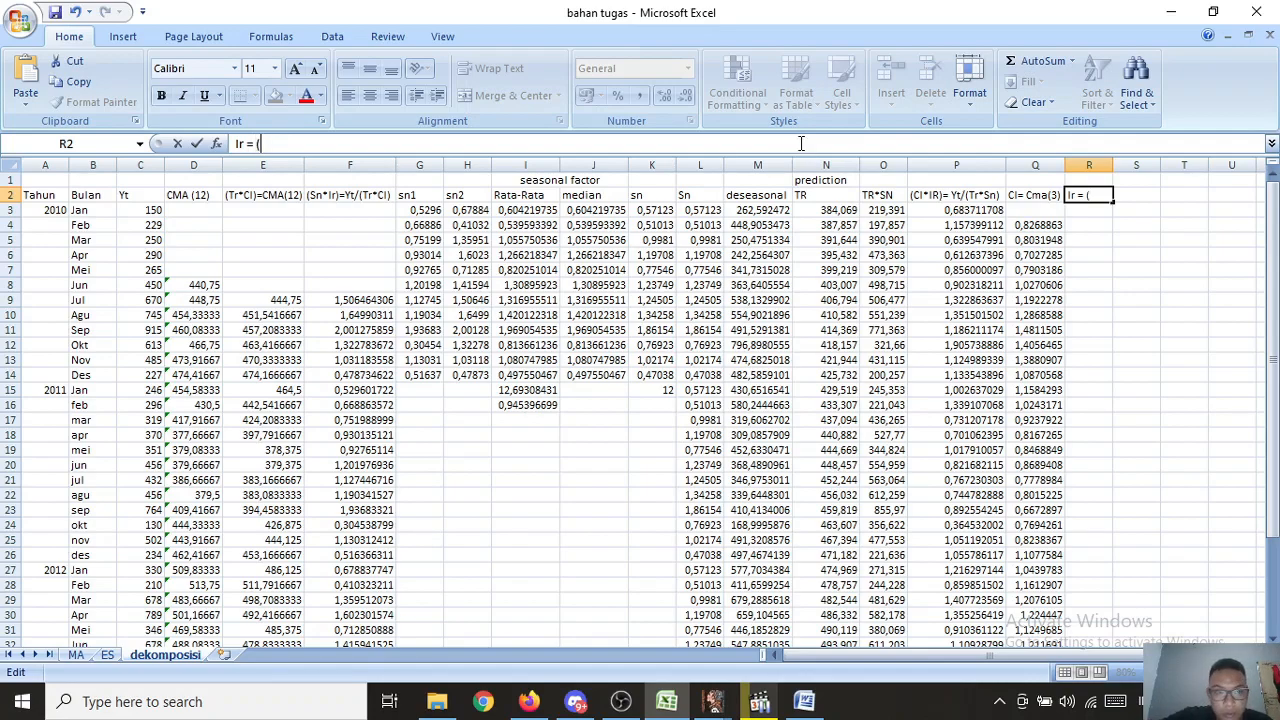
pyautogui.write('CI')
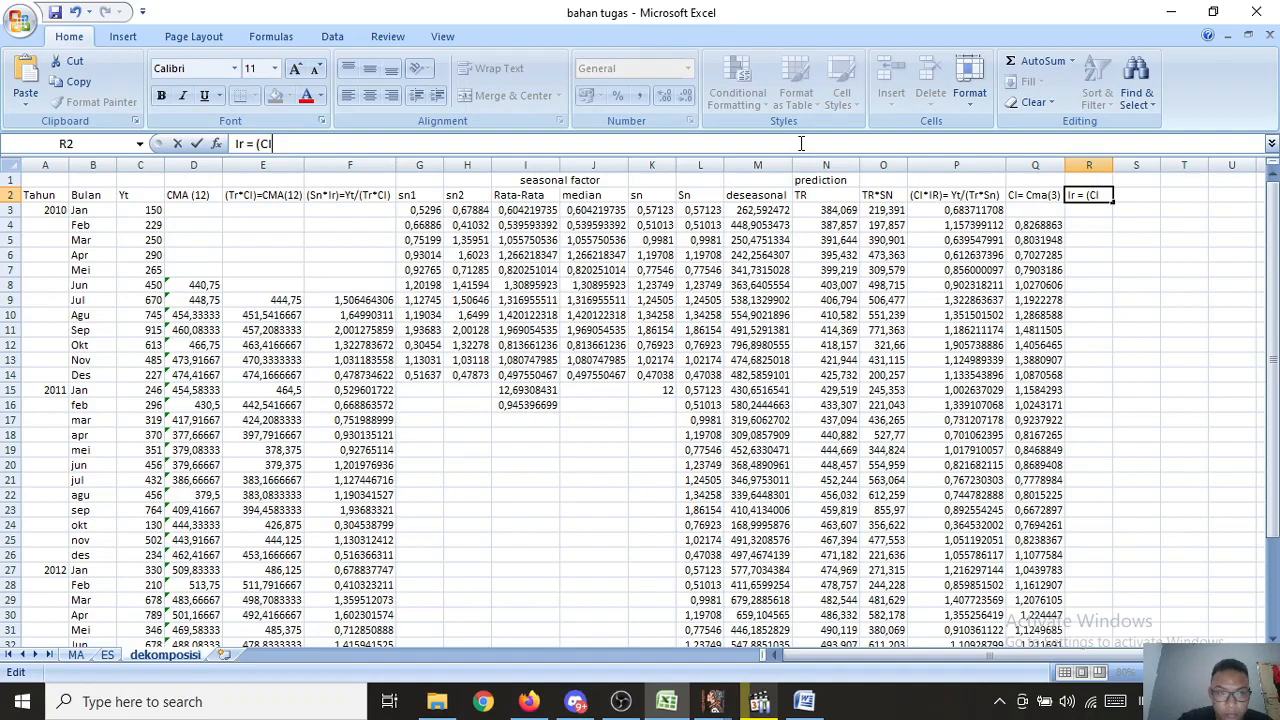
pyautogui.write('*')
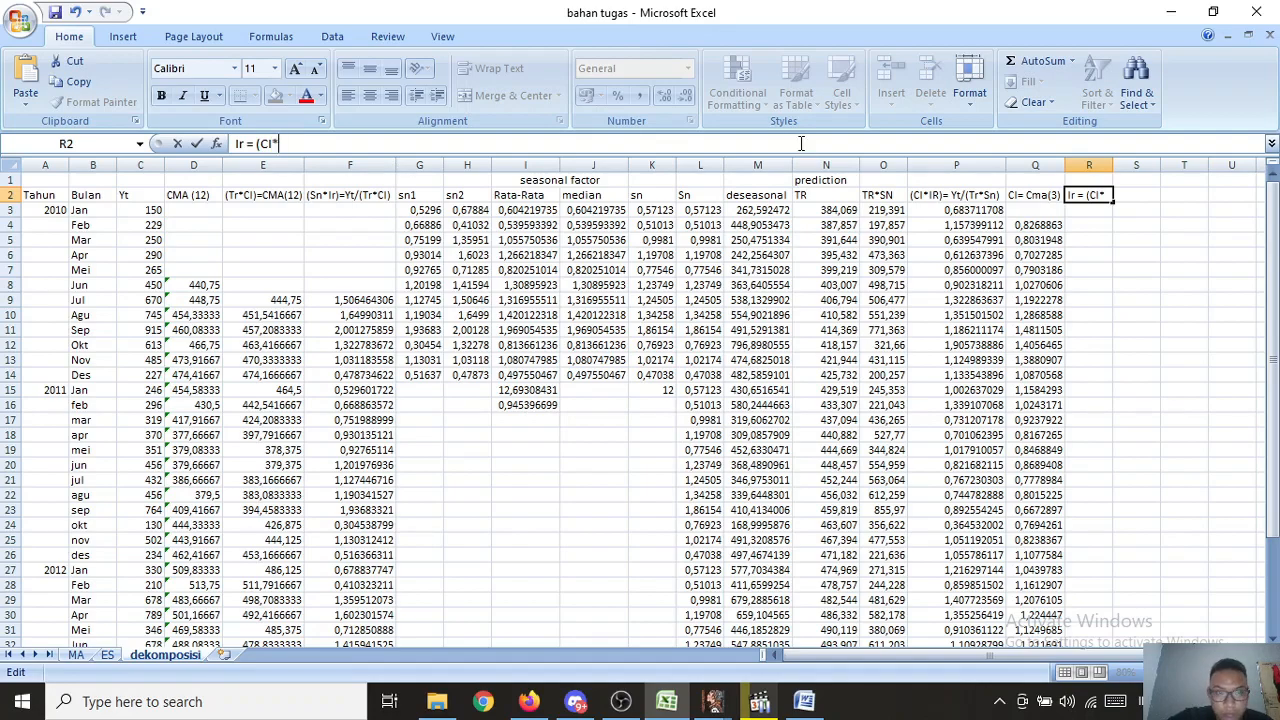
pyautogui.write('Ir')
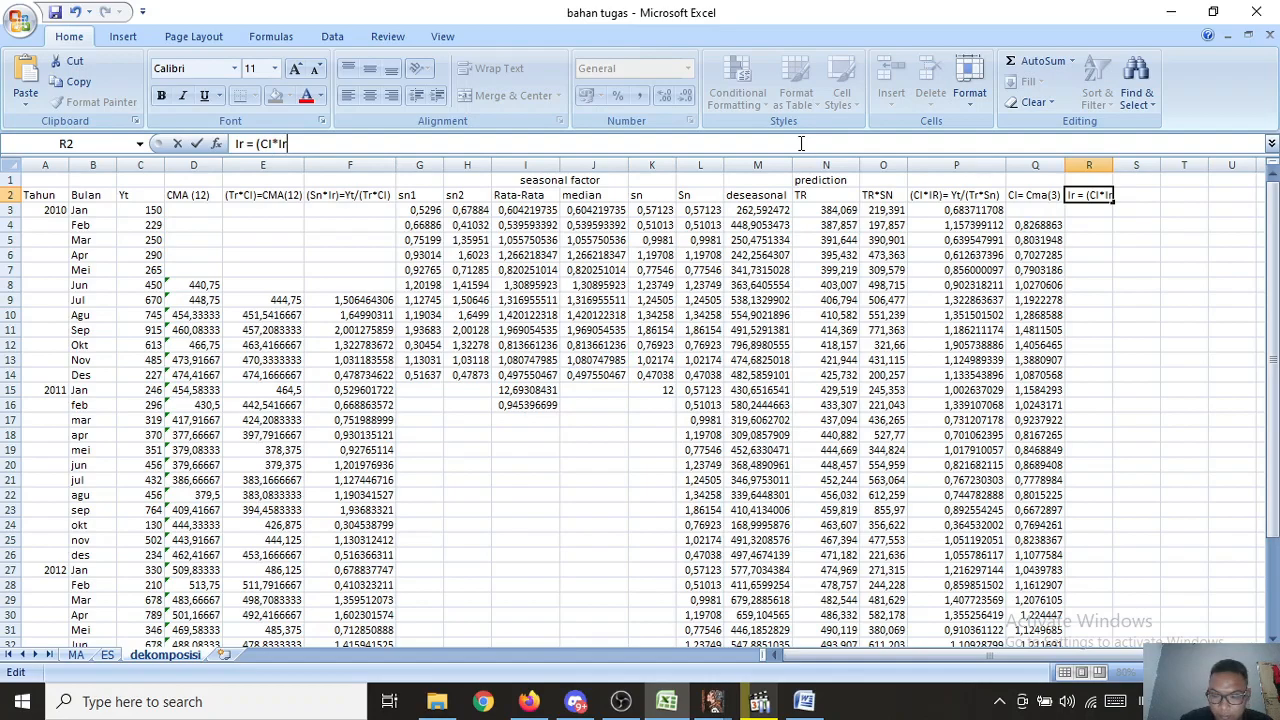
pyautogui.write(')')
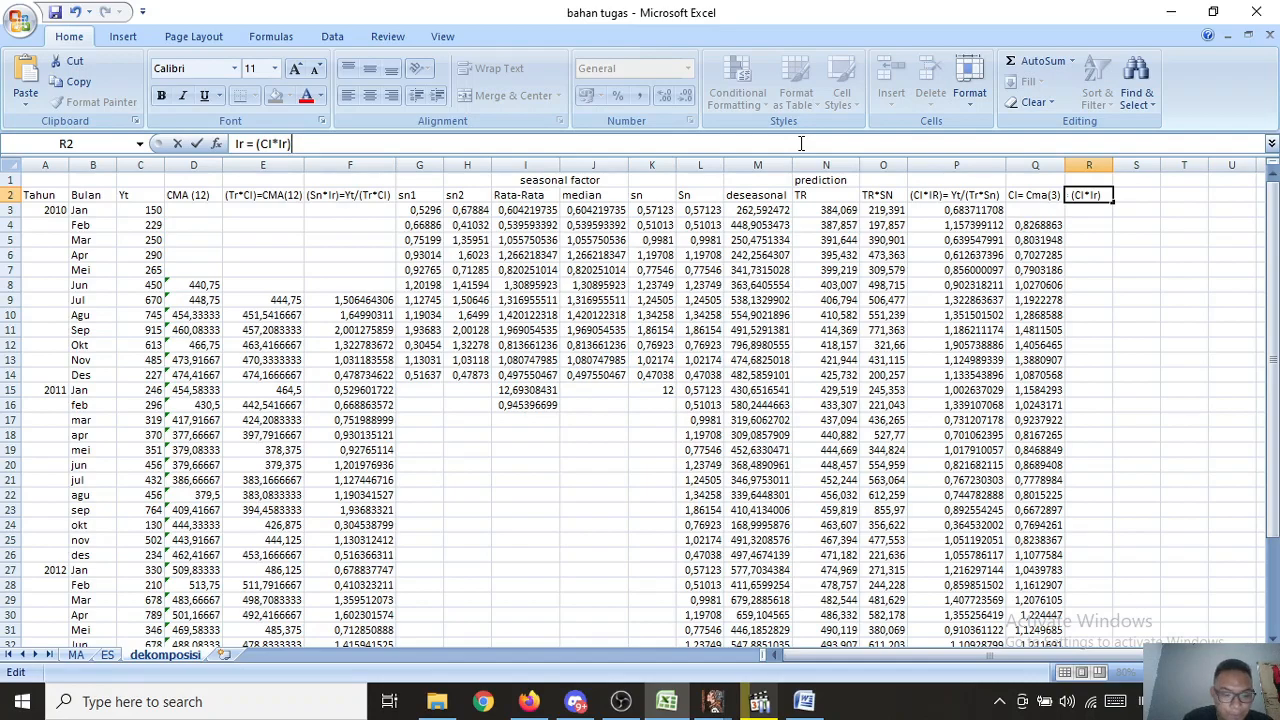
pyautogui.write('/')
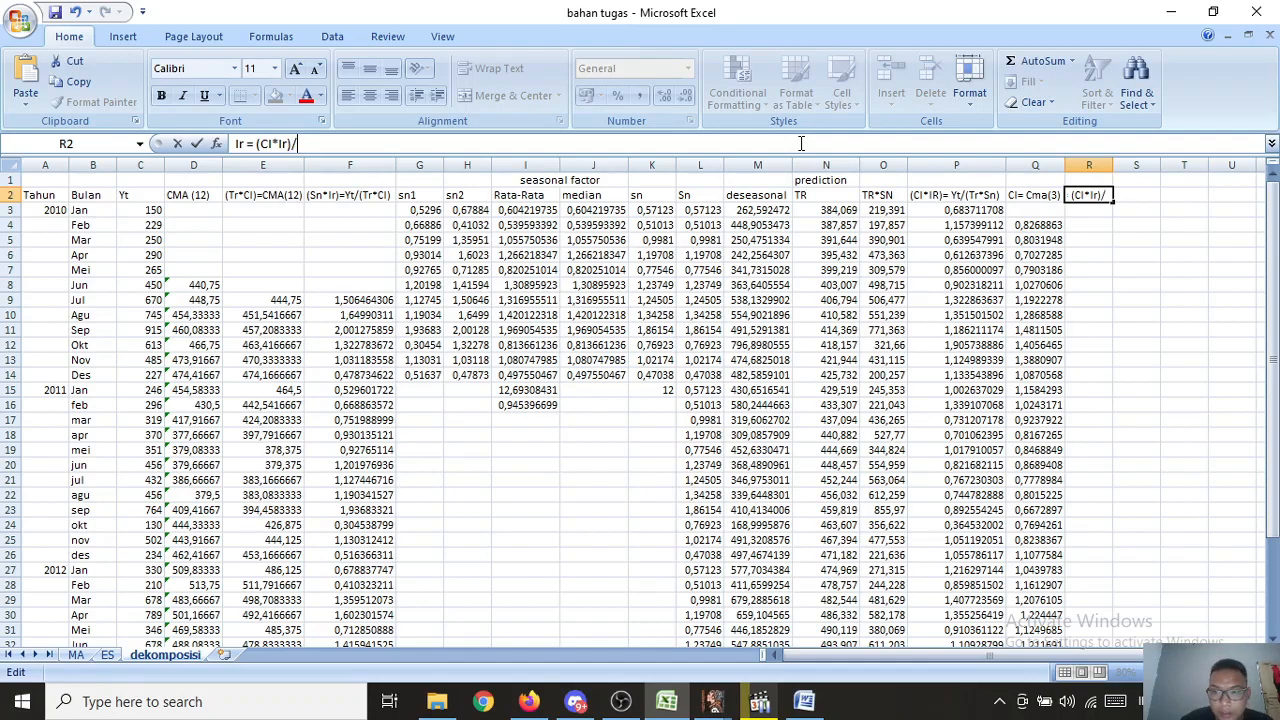
pyautogui.write('CI')
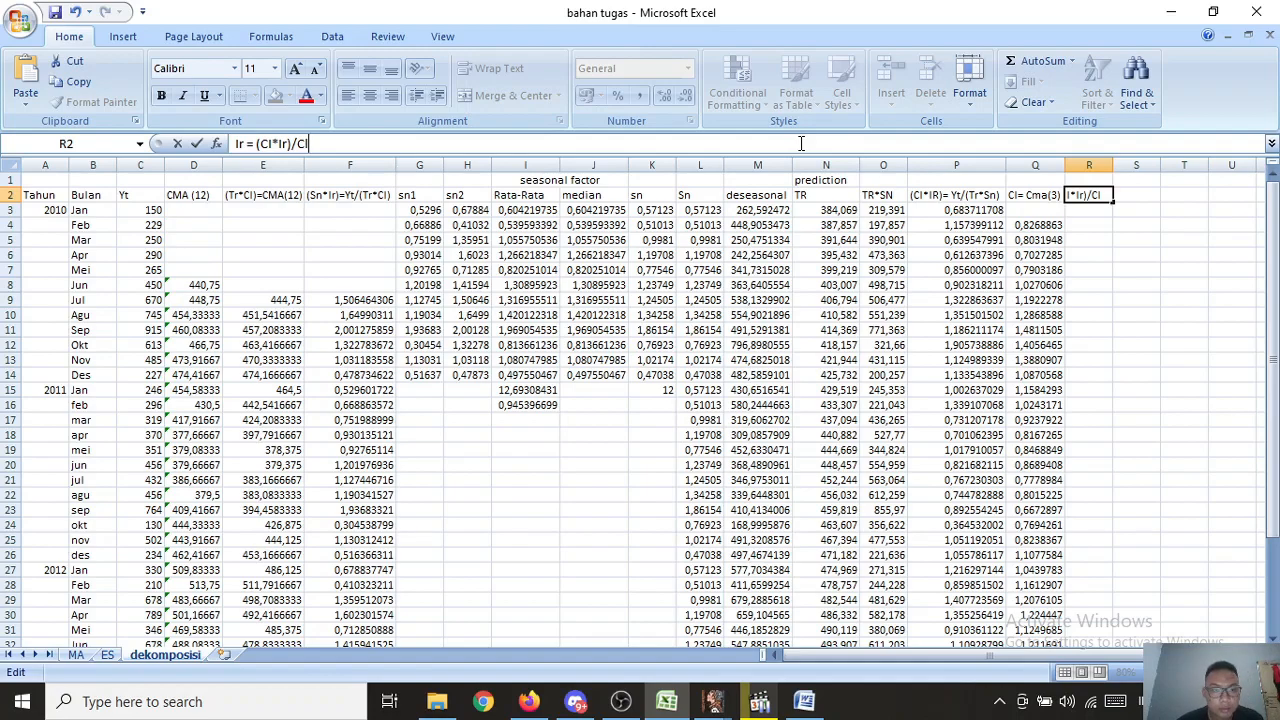
pyautogui.press('Return')
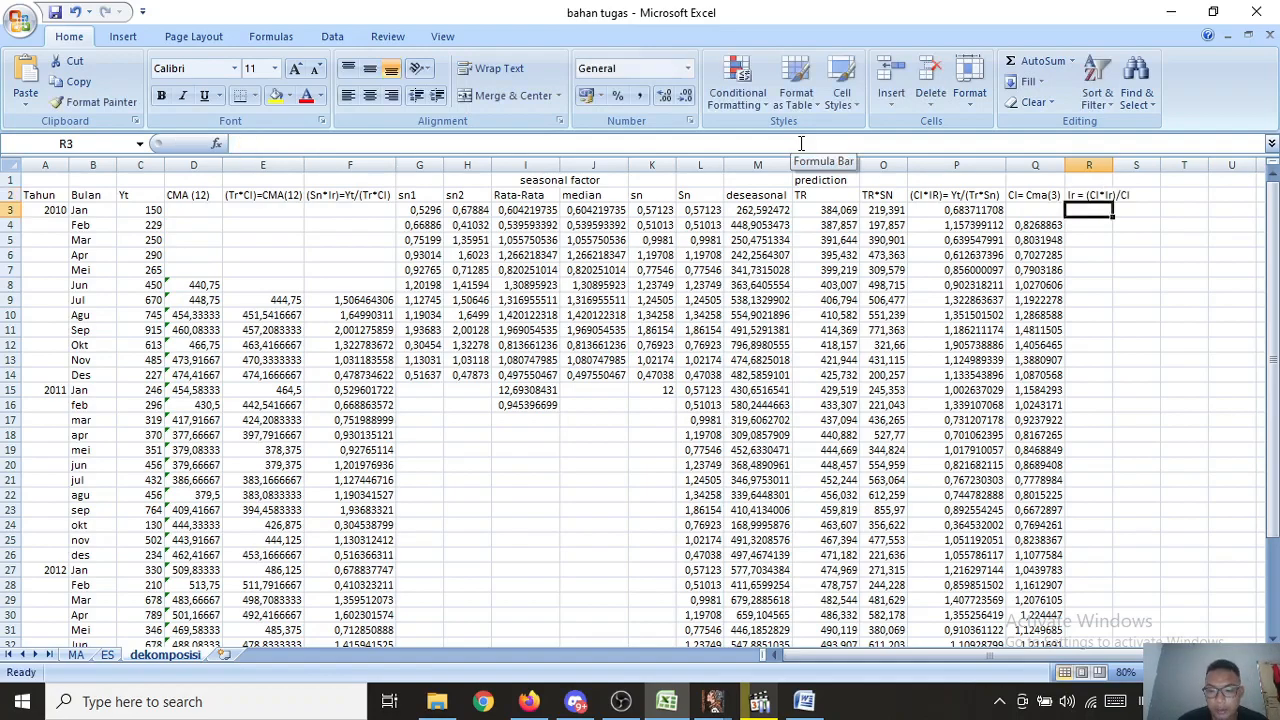
pyautogui.write('=')
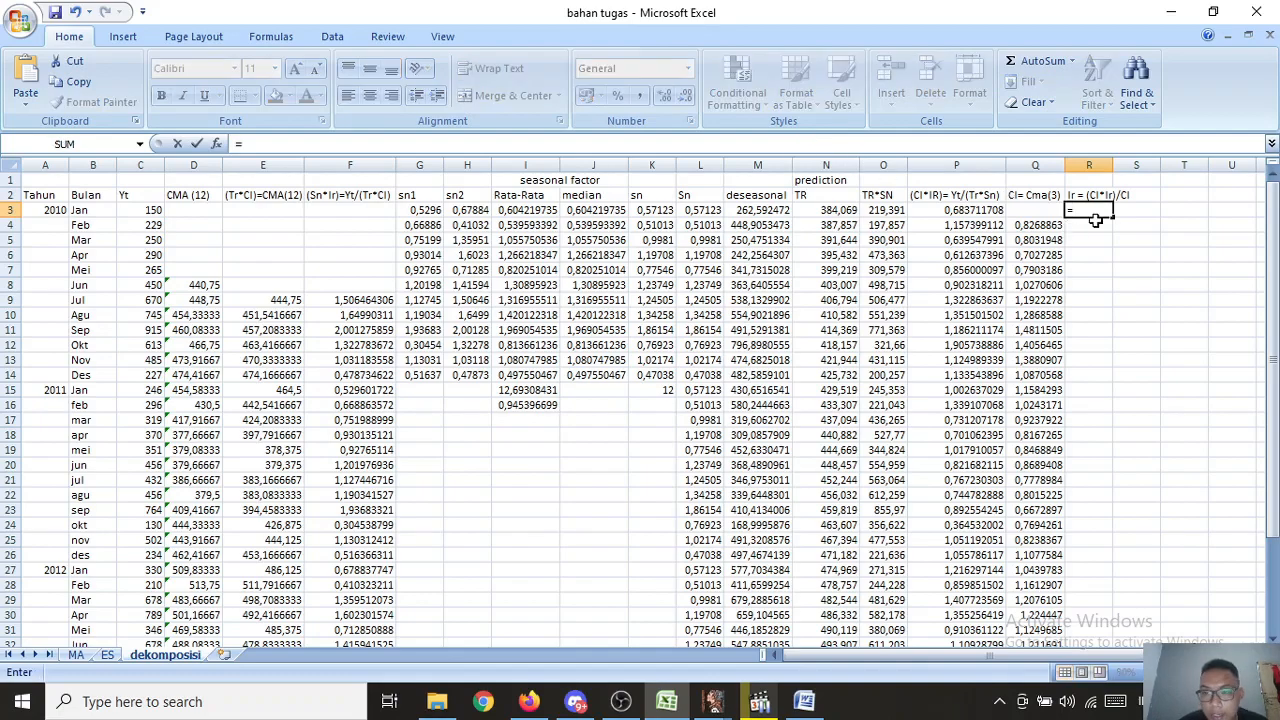
pyautogui.click(962, 212)
pyautogui.press('BackSpace')
pyautogui.press('BackSpace')
pyautogui.press('Escape')
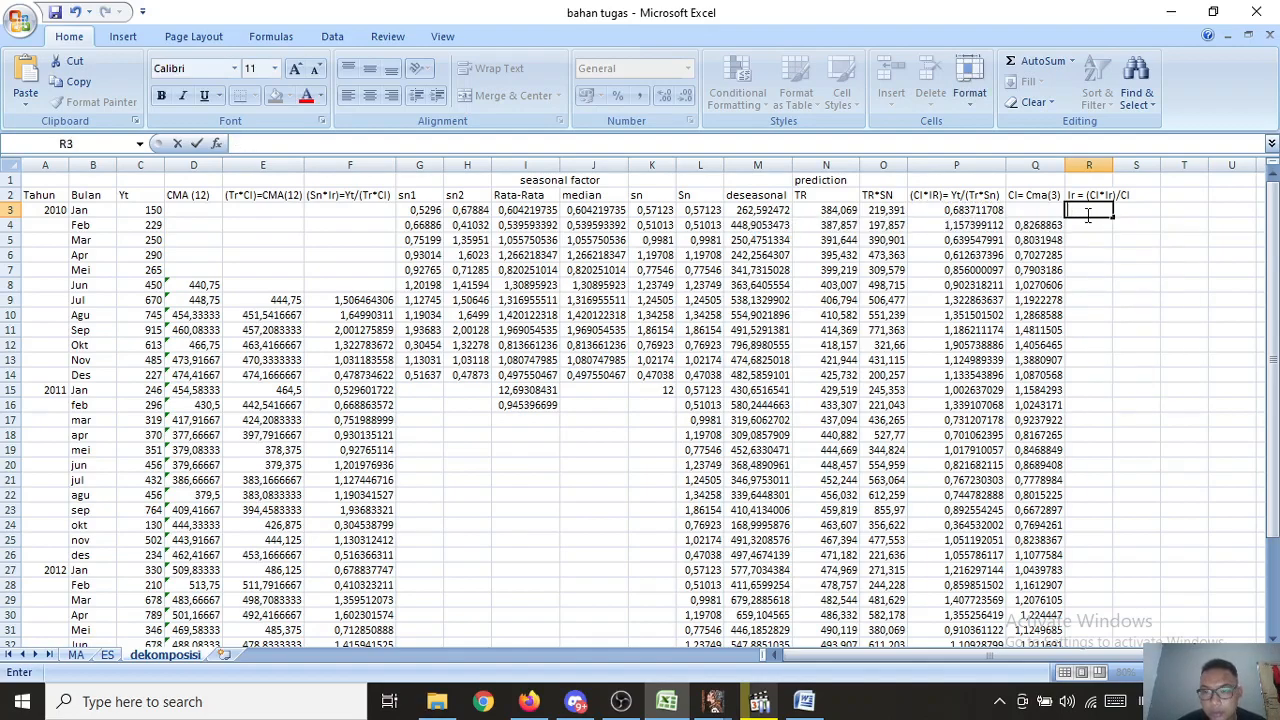
# Step: Calculate the first irregular component in cell R4 with the formula =P4/Q4
pyautogui.click(1083, 226)
pyautogui.write('=')
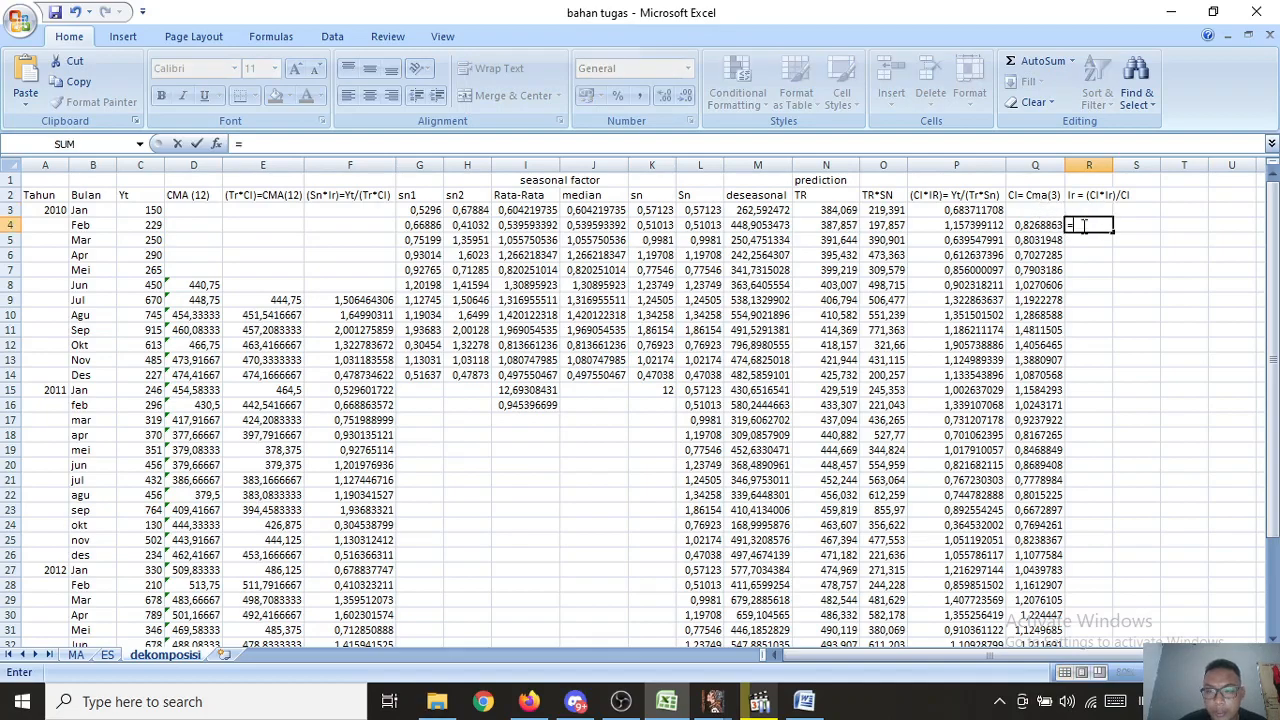
pyautogui.click(969, 228)
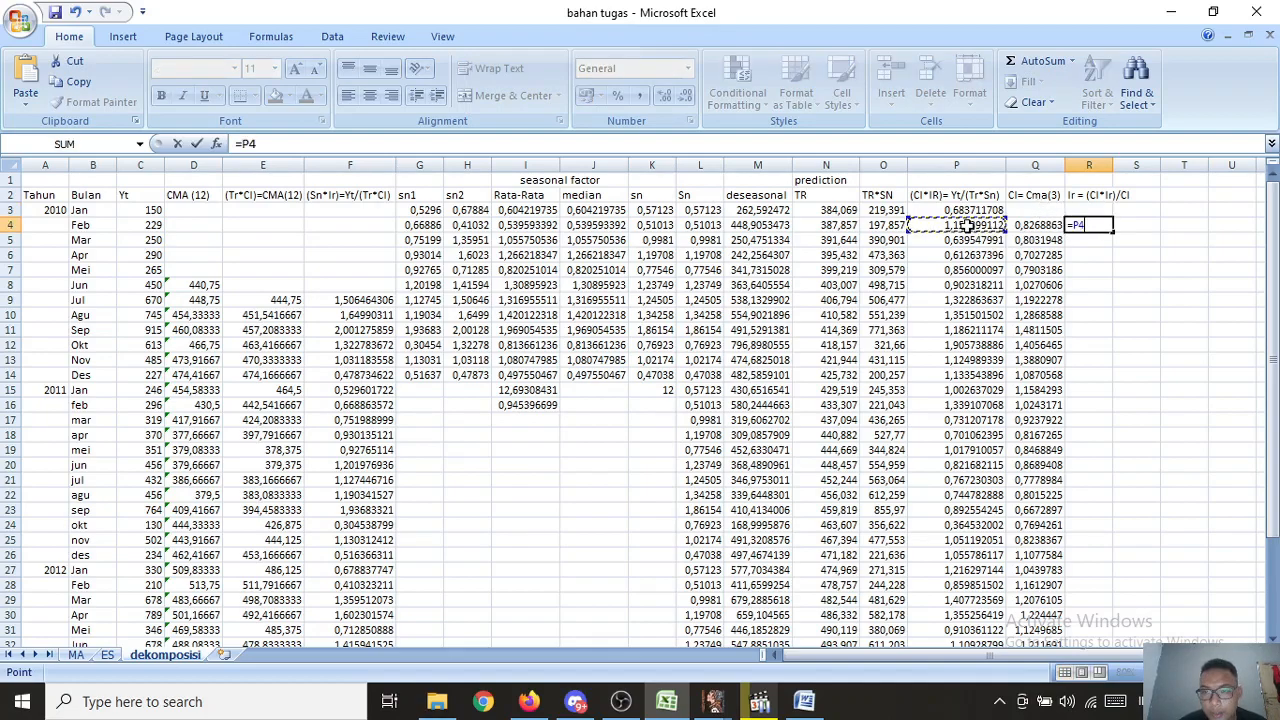
pyautogui.write('/')
pyautogui.click(1036, 226)
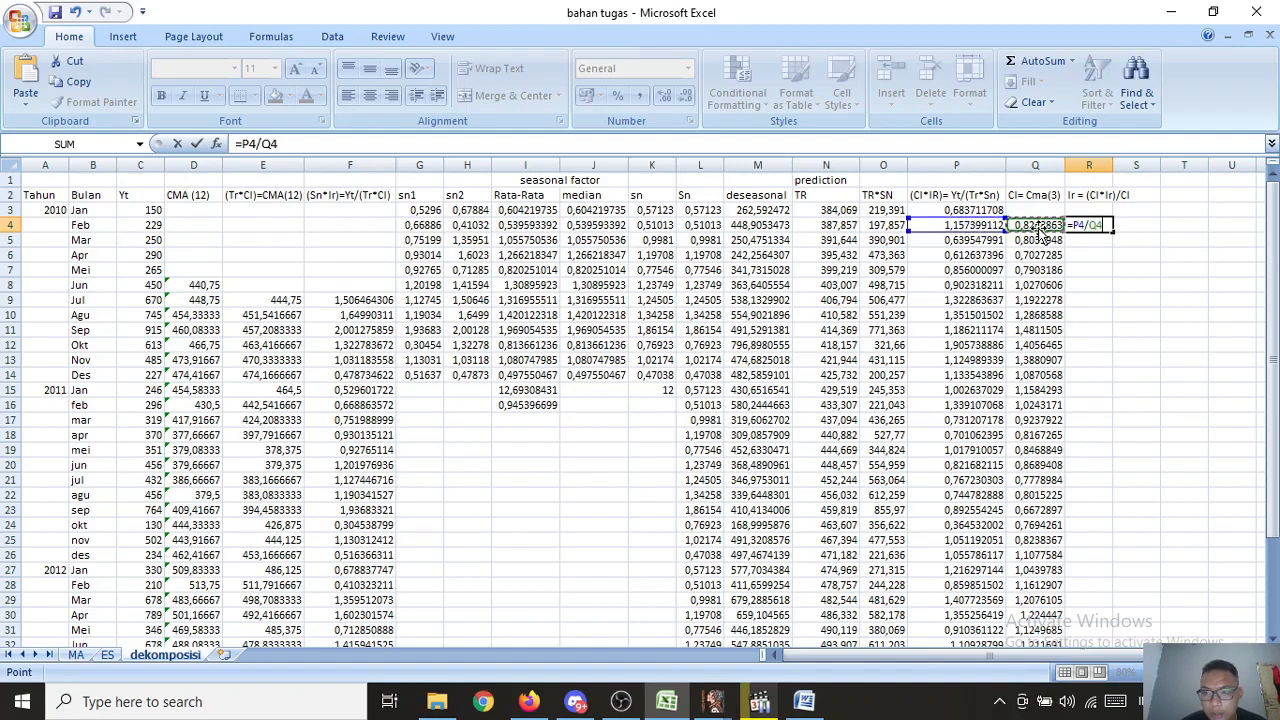
pyautogui.press('Return')
# Step: Fill the R4 formula down column R to row 38 and widen column R to fit its contents
pyautogui.click(1090, 224)
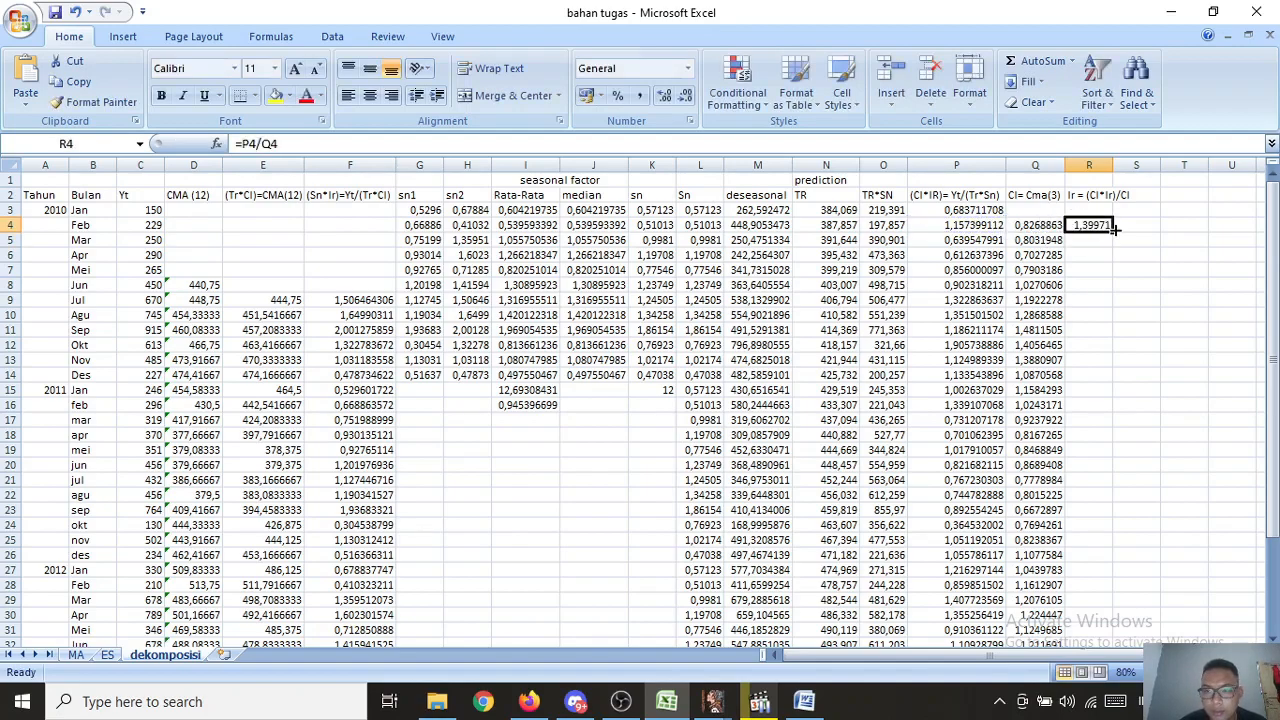
pyautogui.moveTo(1113, 232); pyautogui.dragTo(1100, 607)
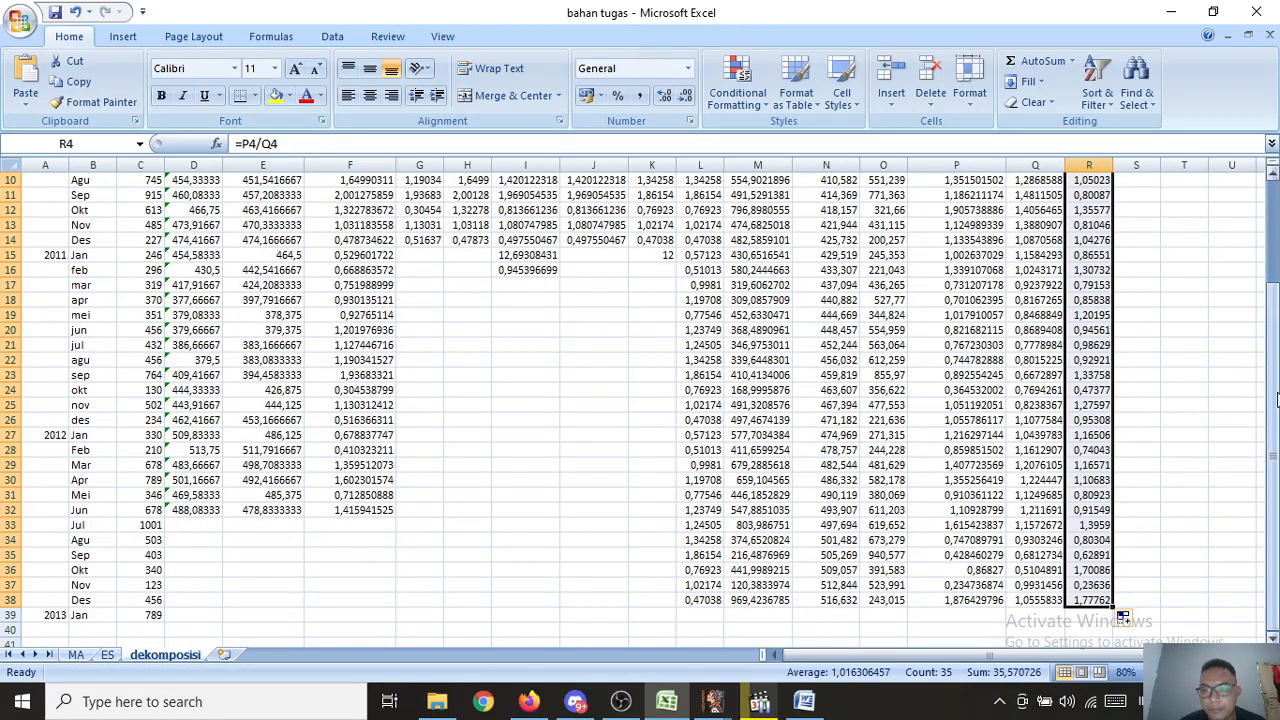
pyautogui.moveTo(1266, 370); pyautogui.dragTo(1248, 263)
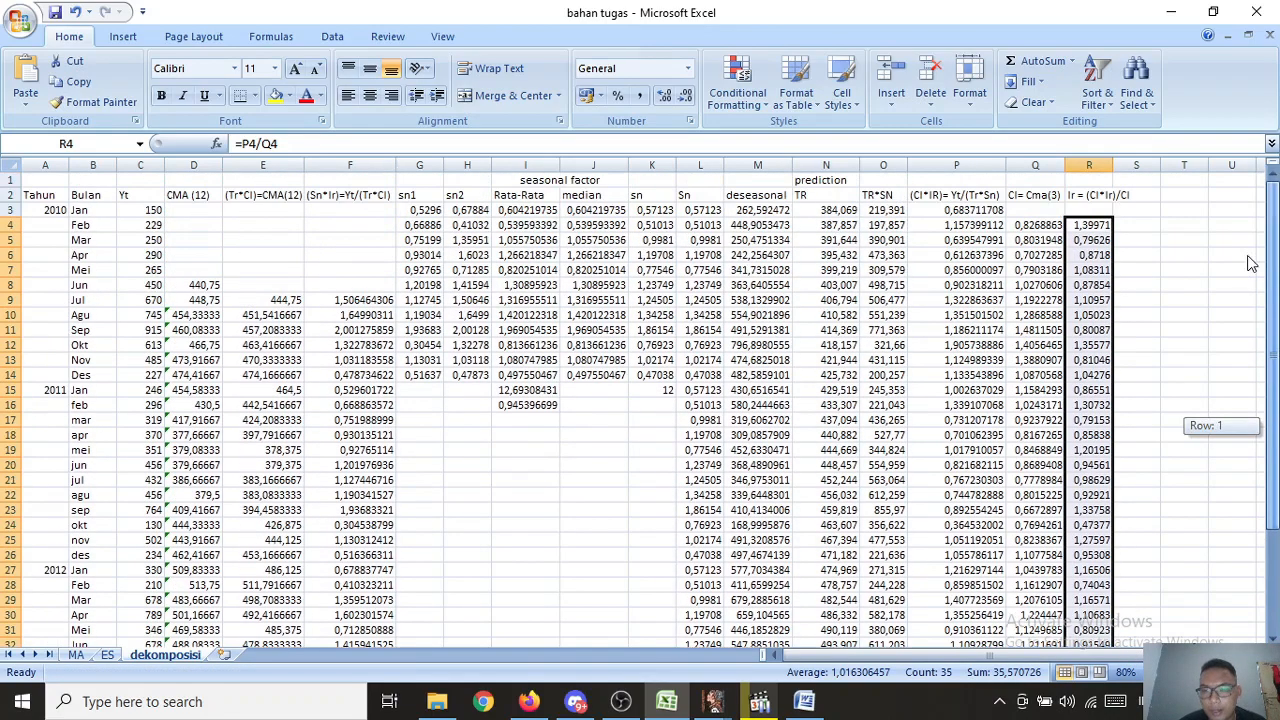
pyautogui.doubleClick(1113, 164)
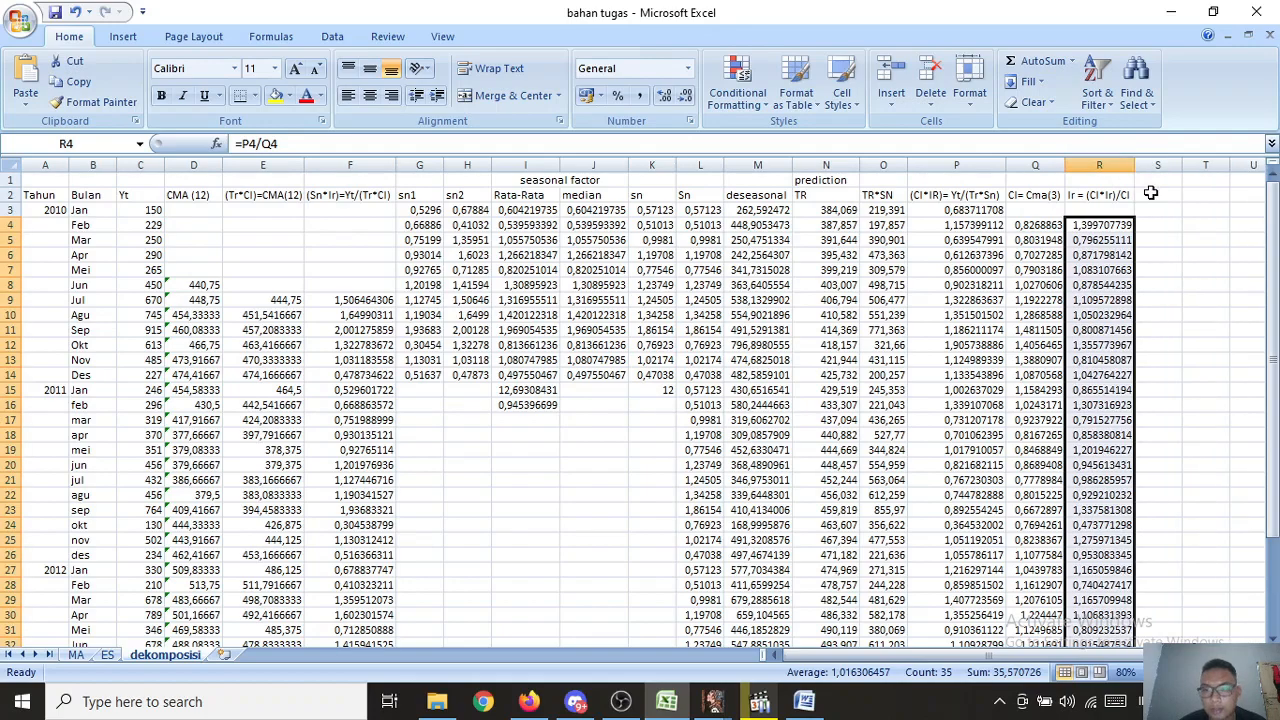
# Step: Enter the header Yt=Tr*Sn*Cl*Ir in cell S2
pyautogui.click(1151, 194)
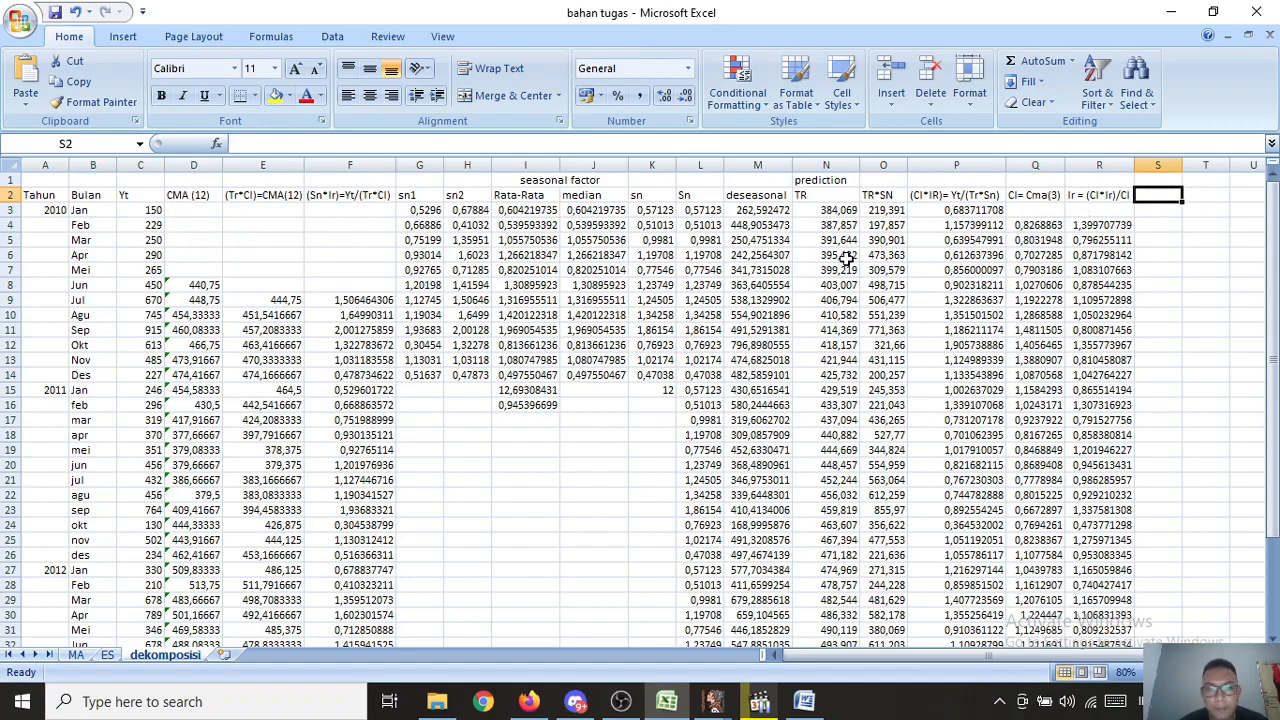
pyautogui.click(1167, 225)
pyautogui.click(1150, 197)
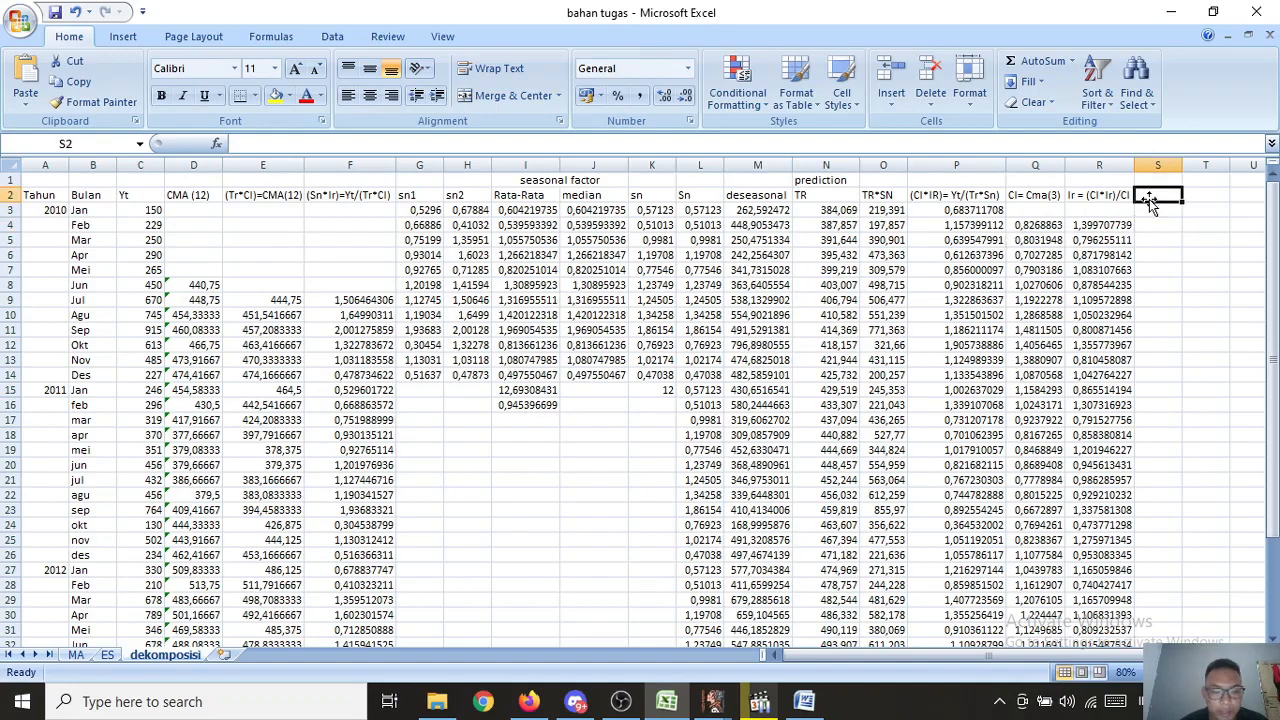
pyautogui.write('YT')
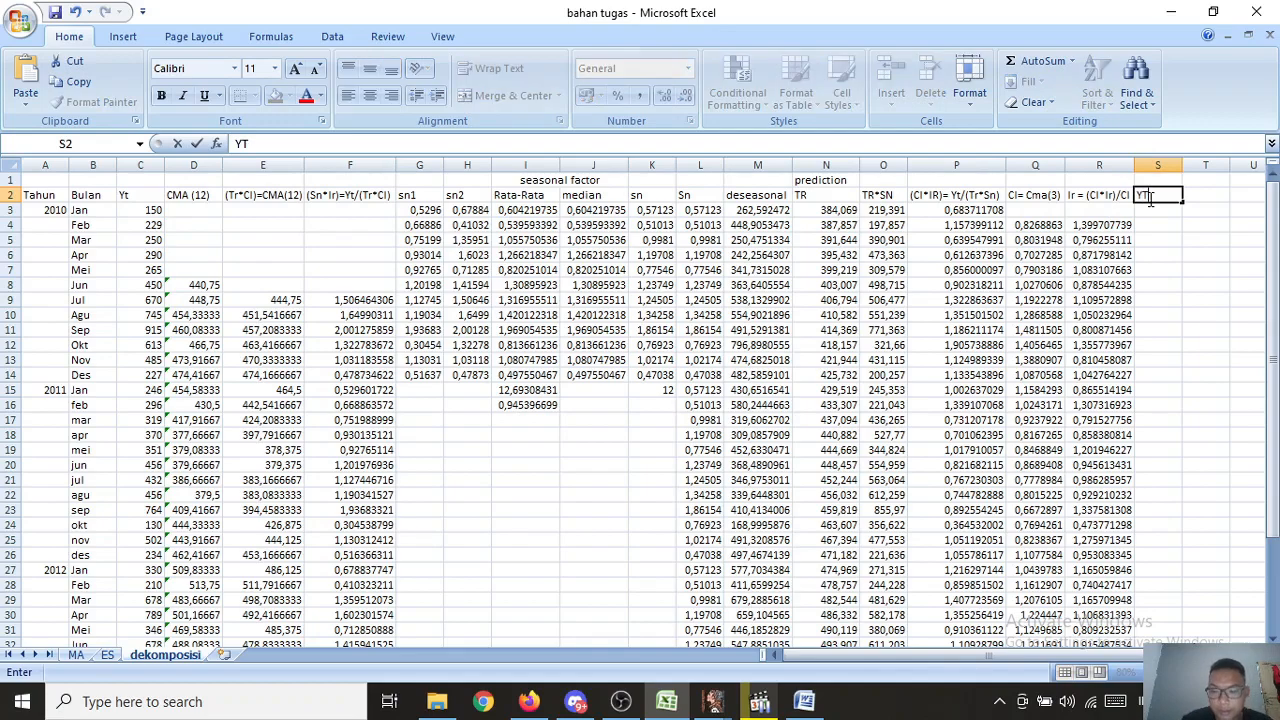
pyautogui.press('BackSpace')
pyautogui.write('t=')
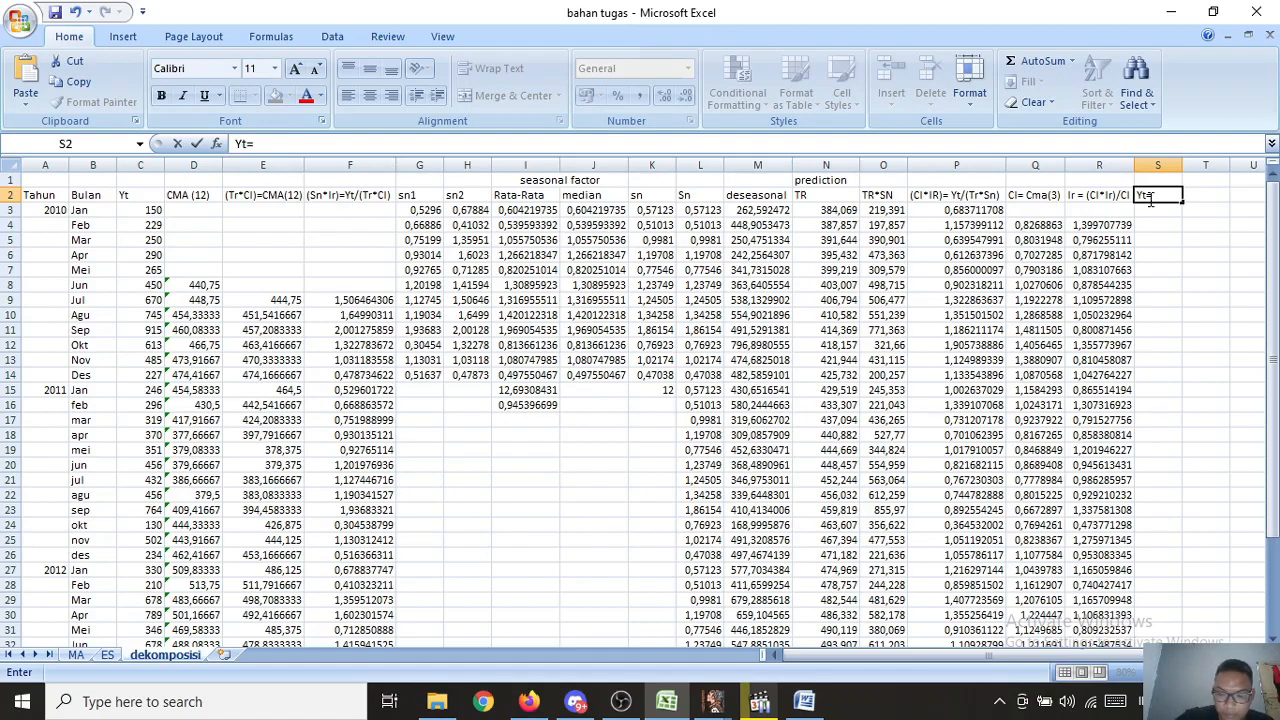
pyautogui.write('Tr')
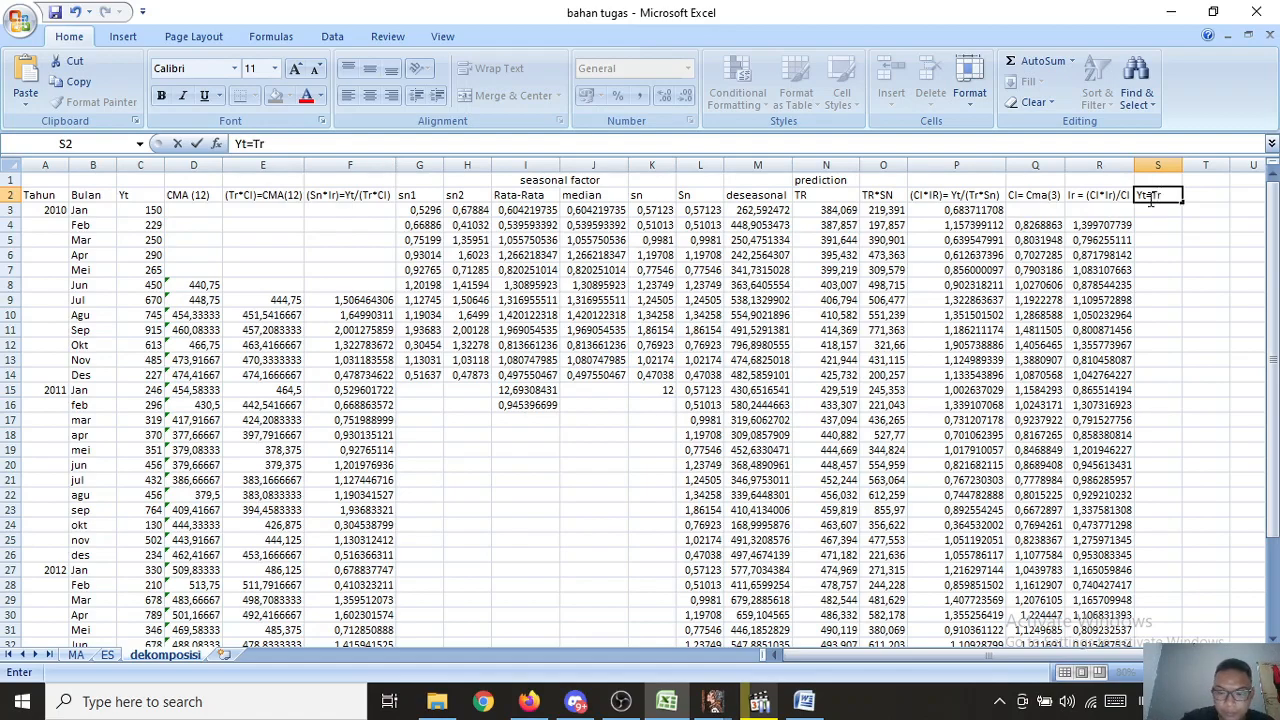
pyautogui.write('*')
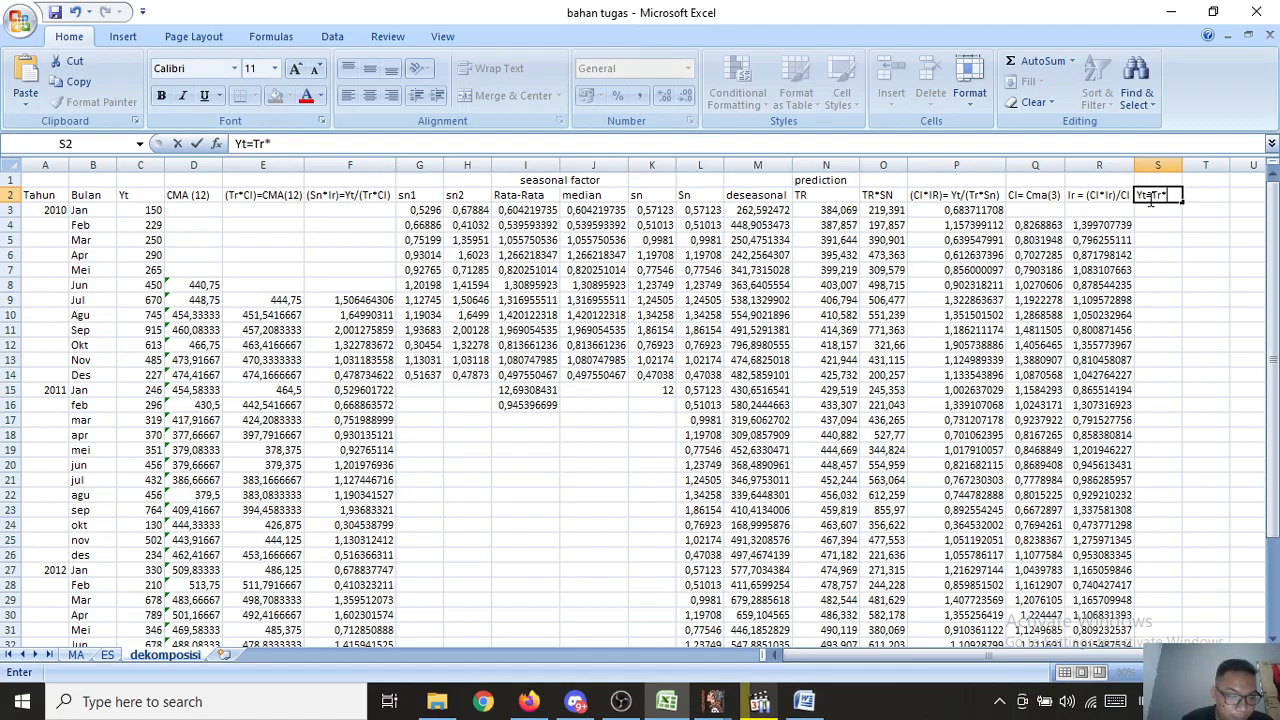
pyautogui.write('Sn*')
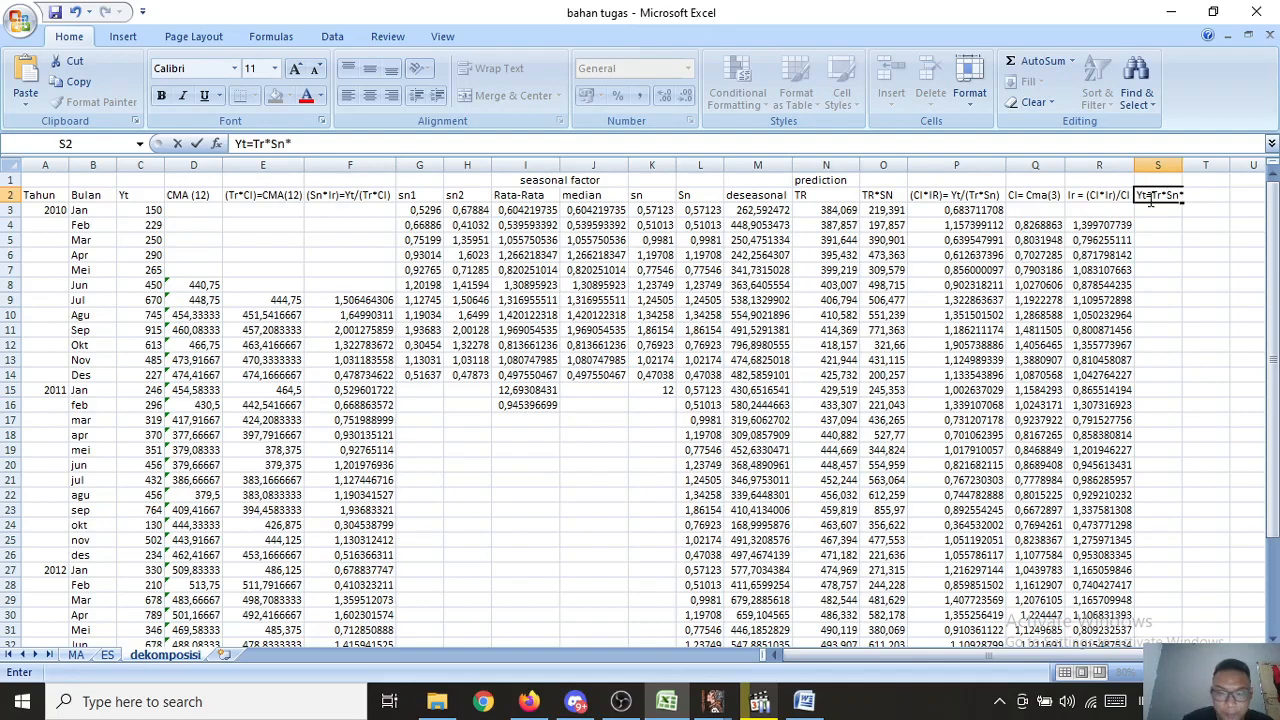
pyautogui.write('Cl*')
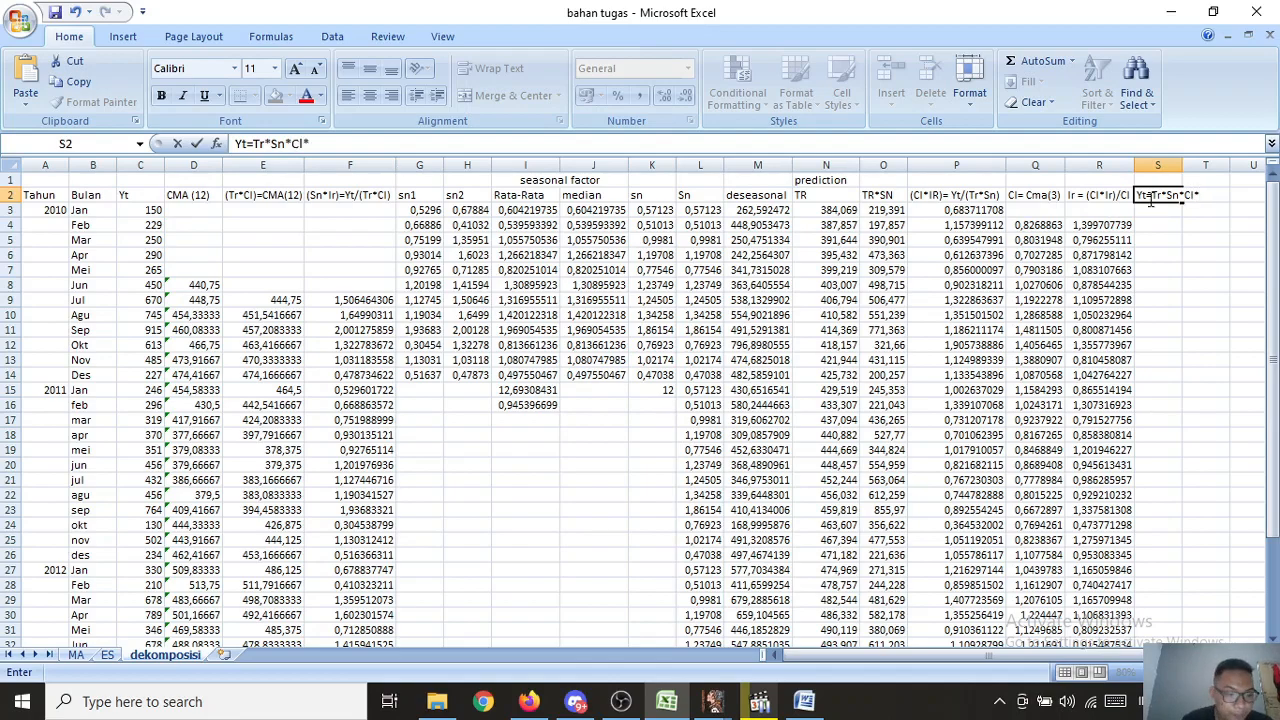
pyautogui.write('Ir')
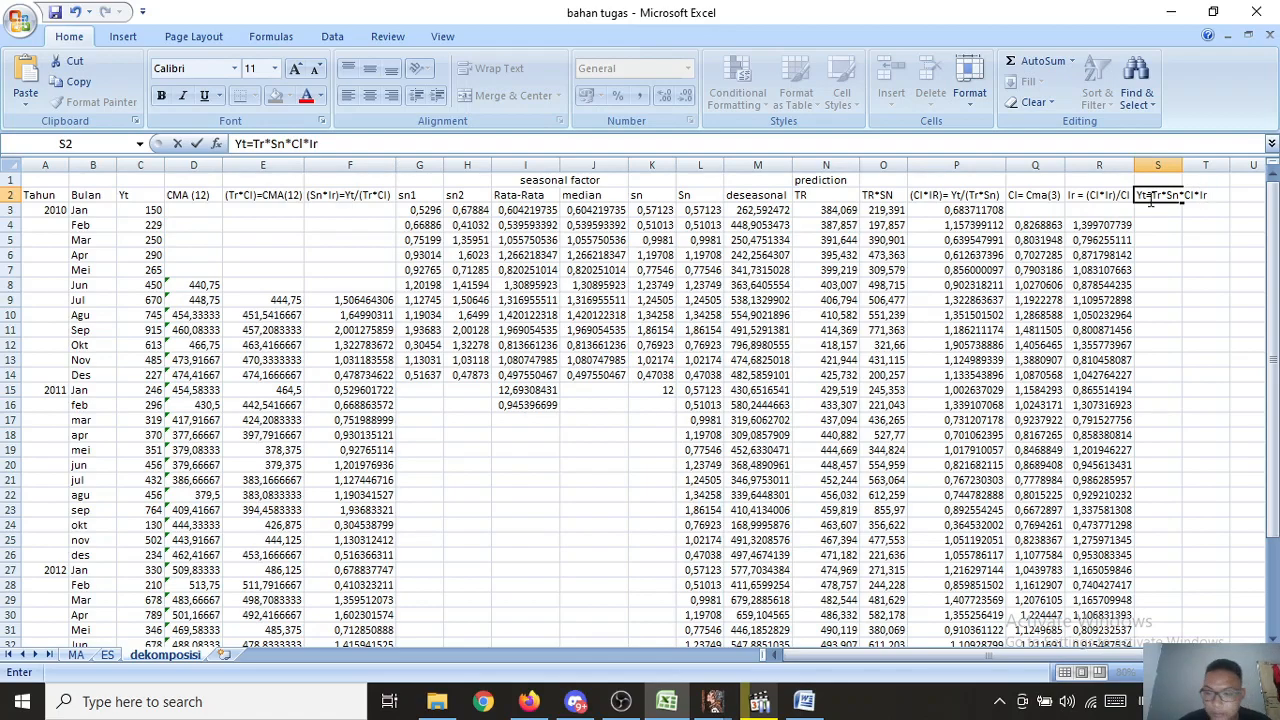
pyautogui.press('Return')
# Step: Begin the Yt formula in cell S4 by multiplying the trend value N4 by the seasonal index L4
pyautogui.click(1151, 228)
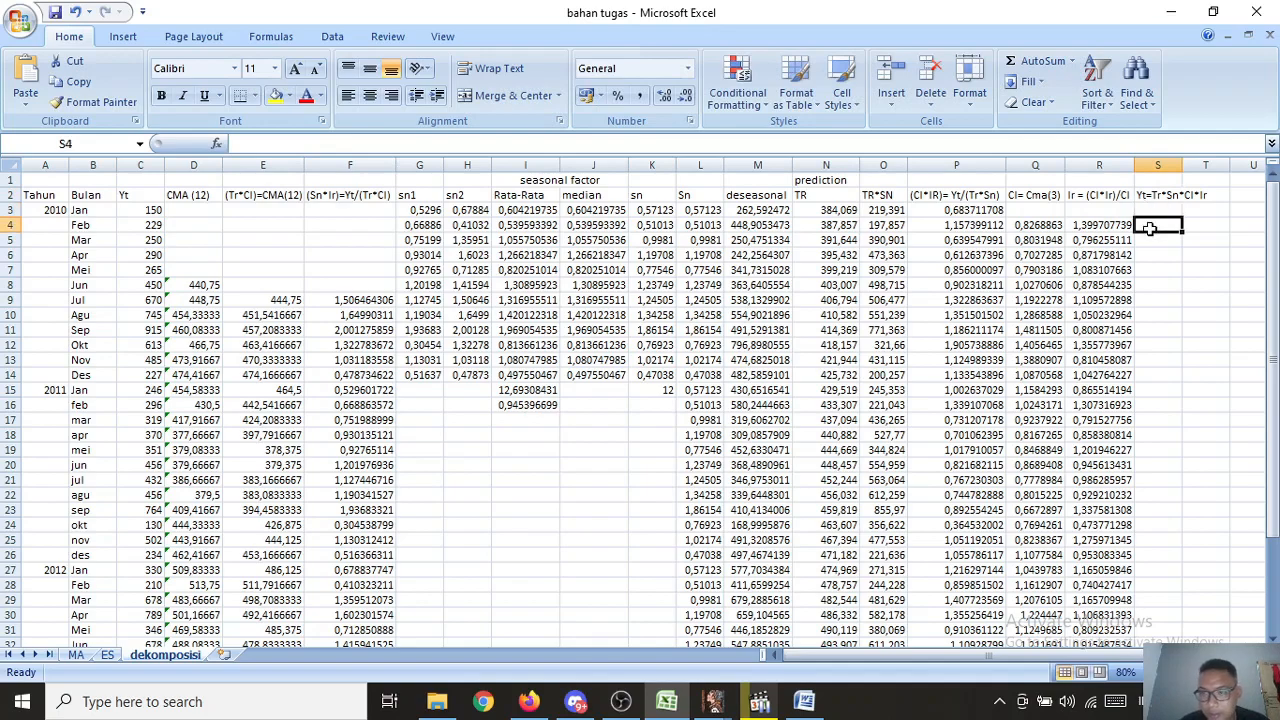
pyautogui.write('=')
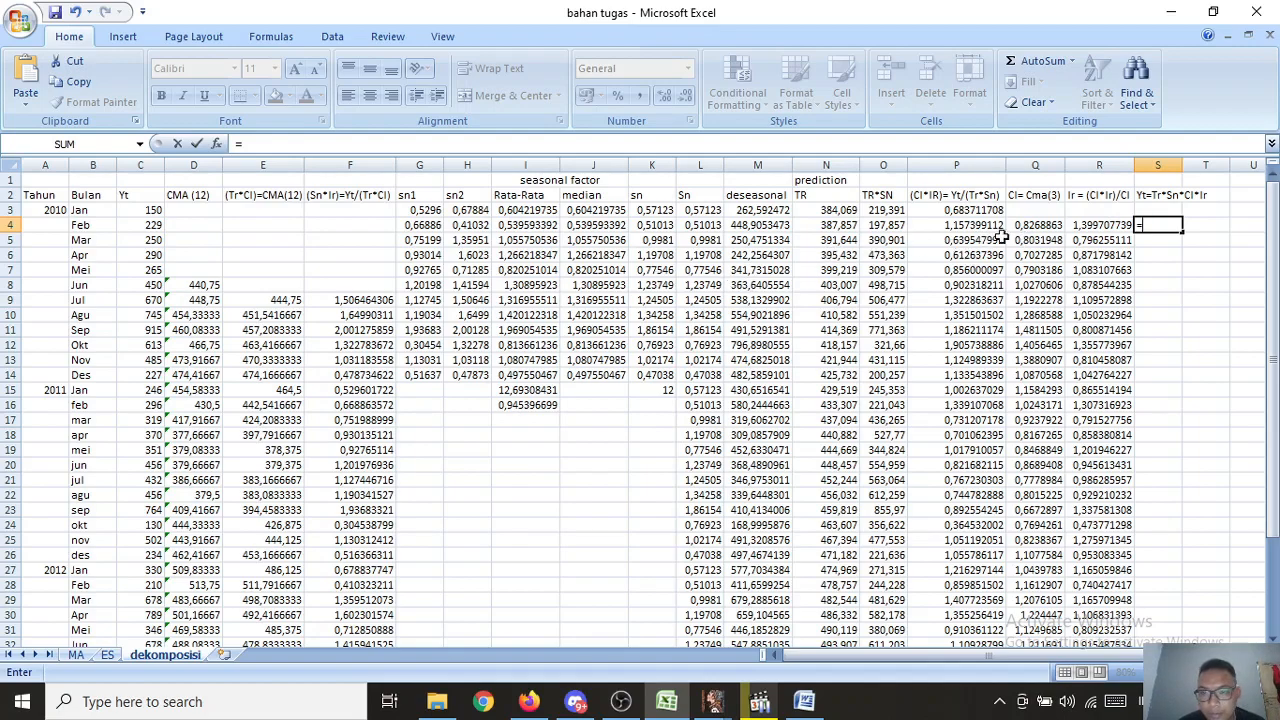
pyautogui.click(830, 228)
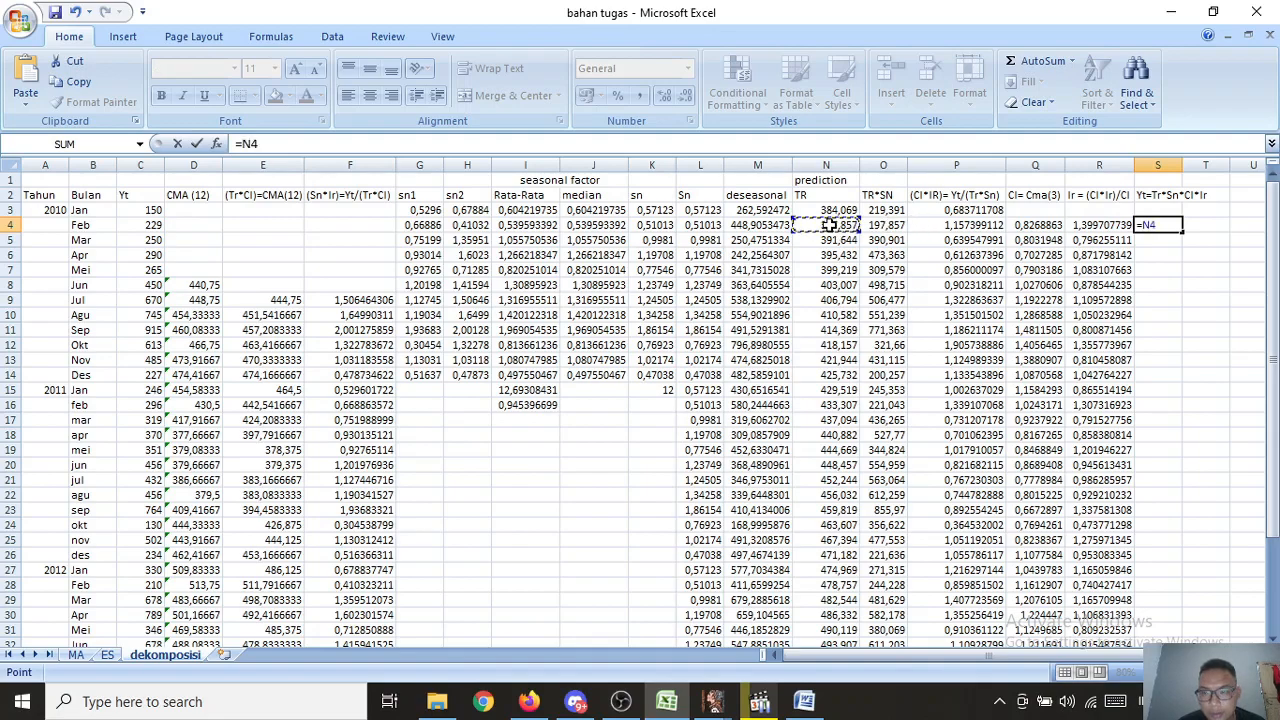
pyautogui.write('*')
pyautogui.click(703, 226)
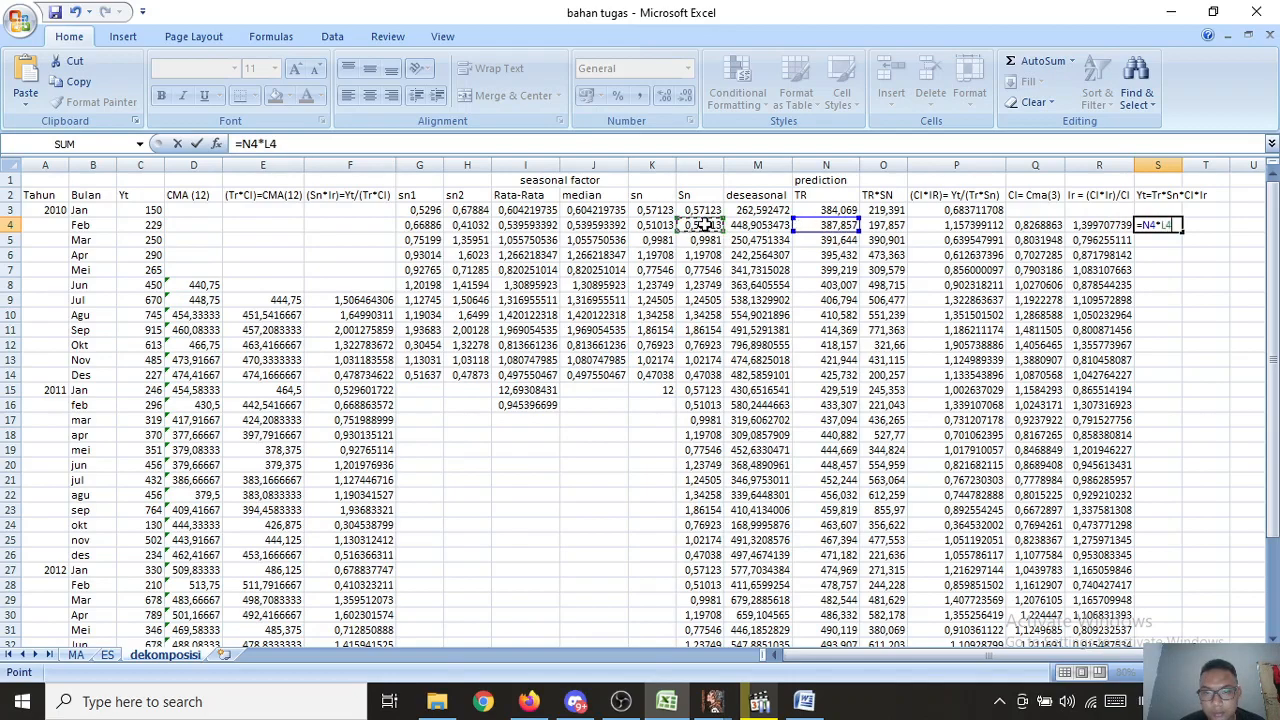
pyautogui.write('*')
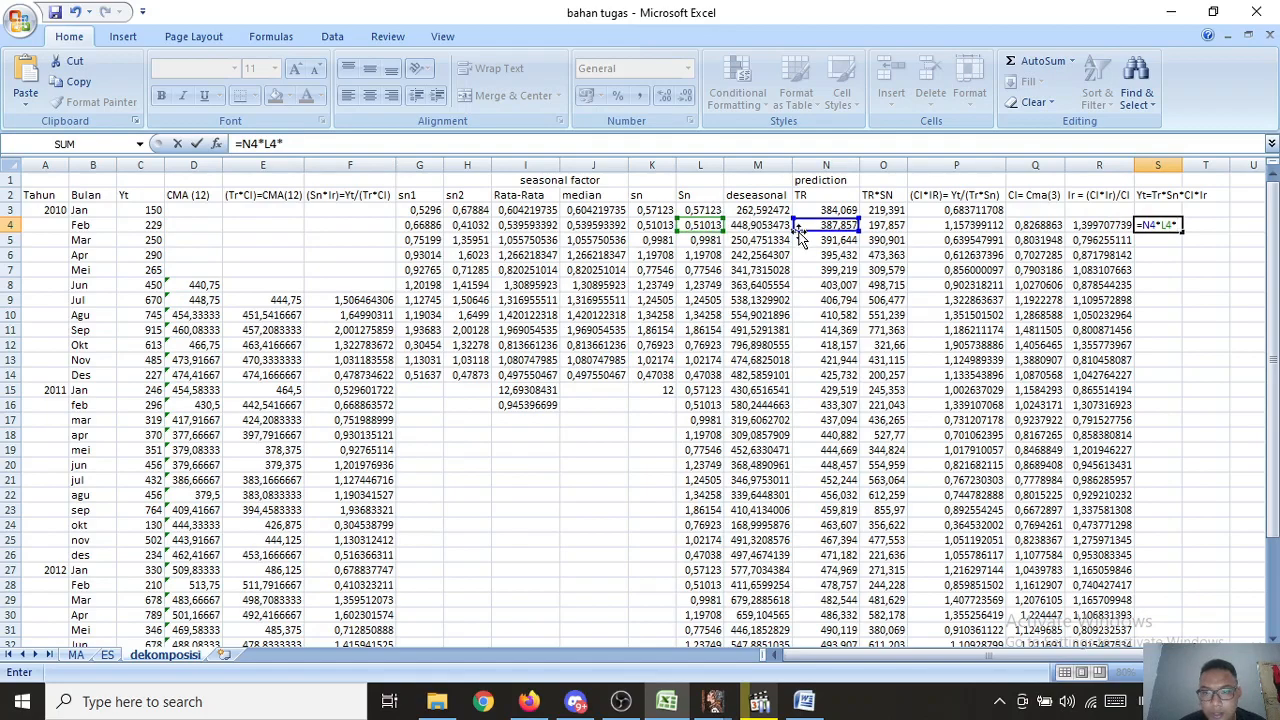
pyautogui.click(951, 225)
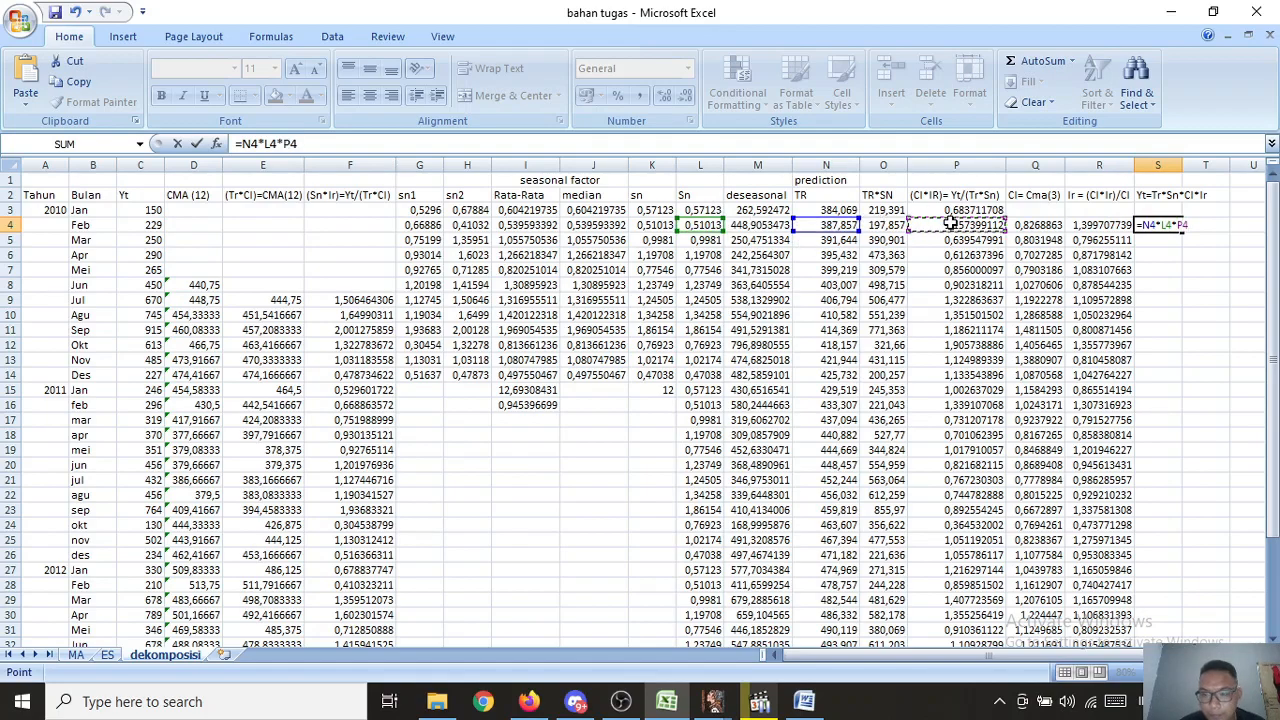
pyautogui.write('*')
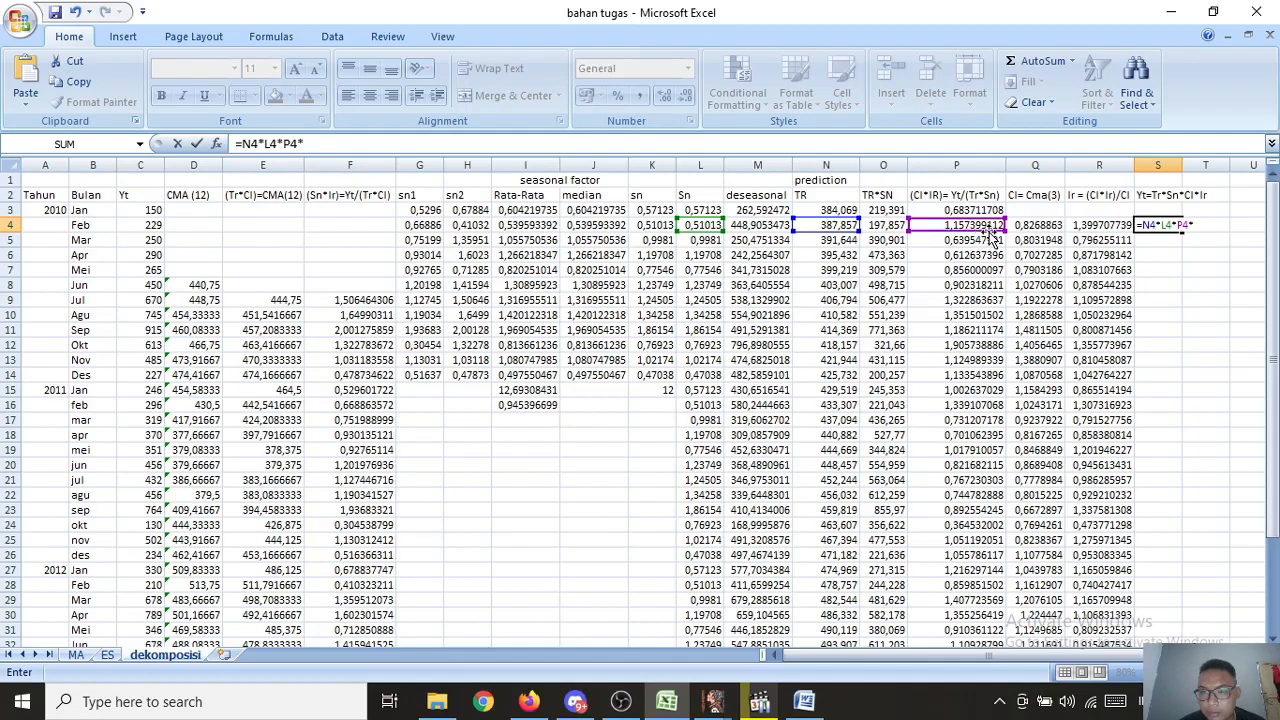
pyautogui.press('BackSpace')
pyautogui.press('BackSpace')
pyautogui.press('BackSpace')
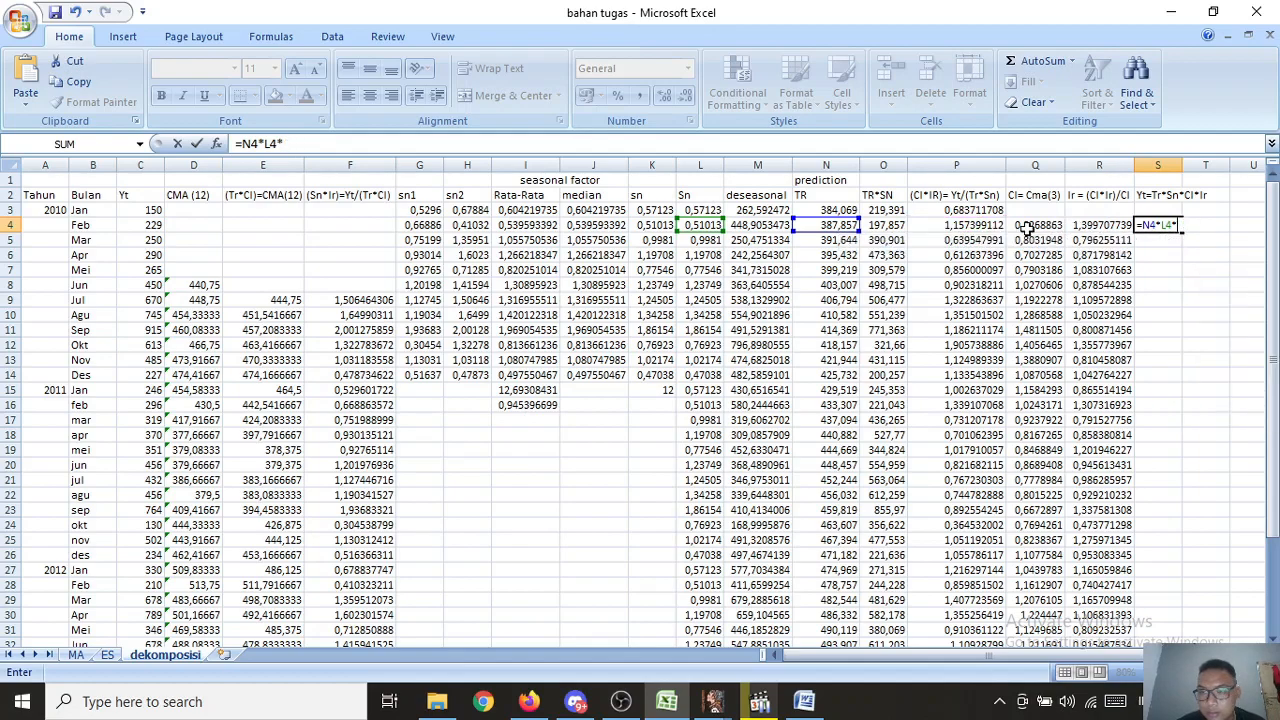
# Step: Complete the S4 formula as =N4*L4*Q4*R4 with the cyclical and irregular components
pyautogui.click(1039, 225)
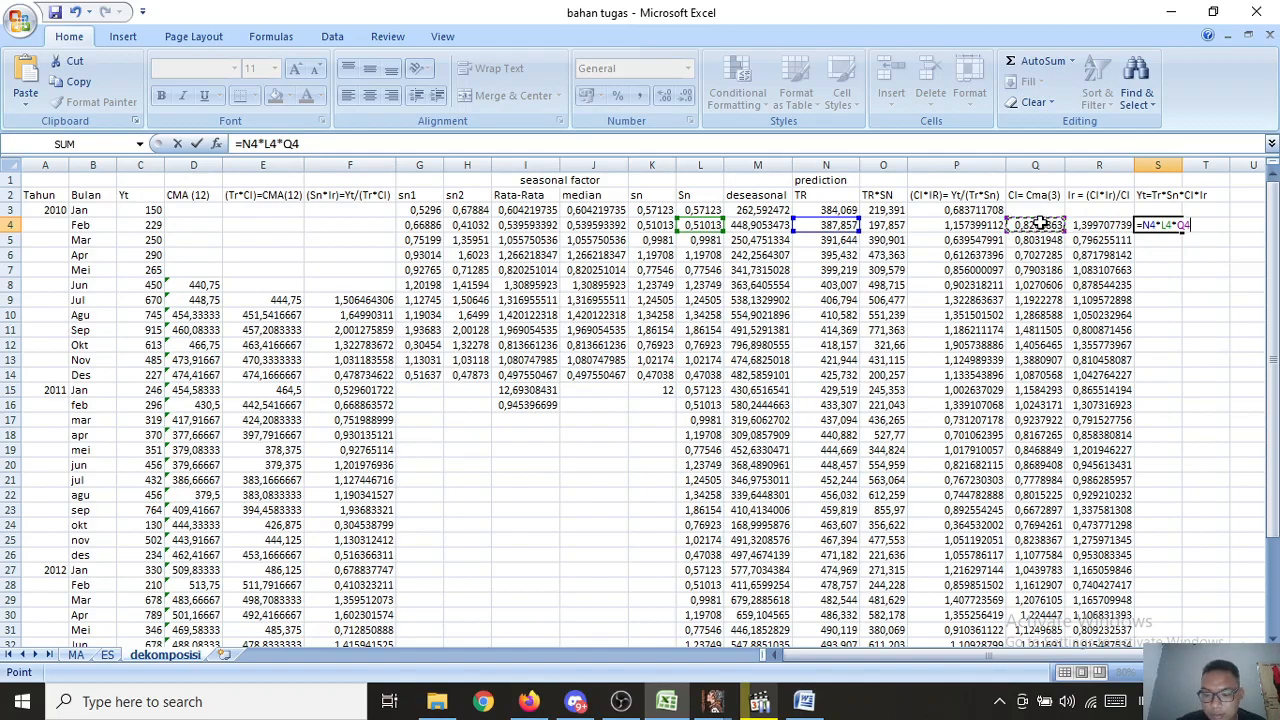
pyautogui.write('*')
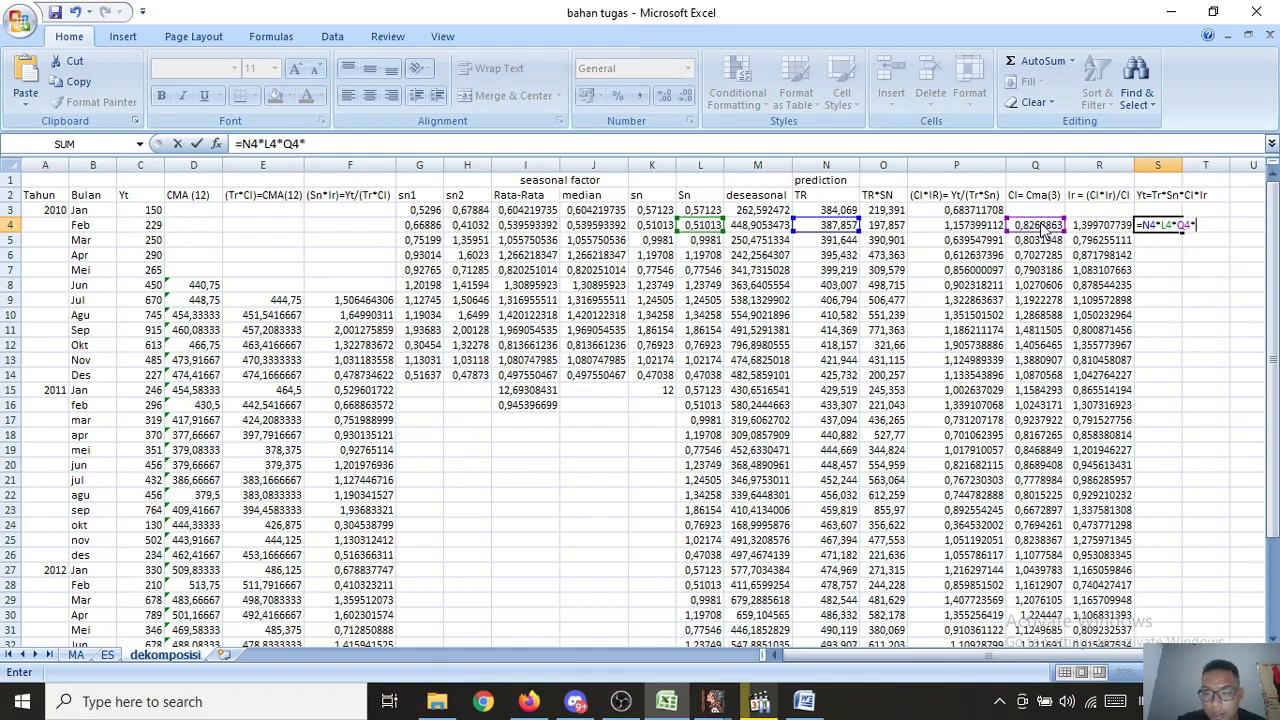
pyautogui.click(1099, 224)
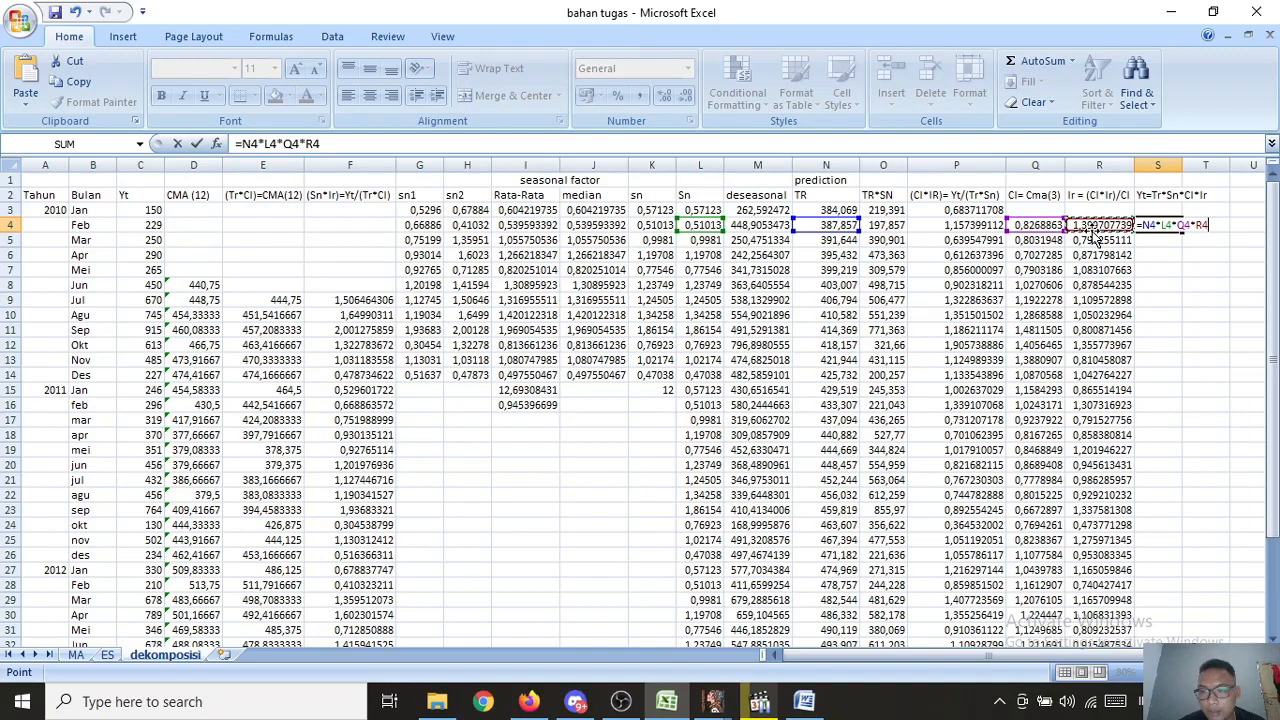
pyautogui.press('Return')
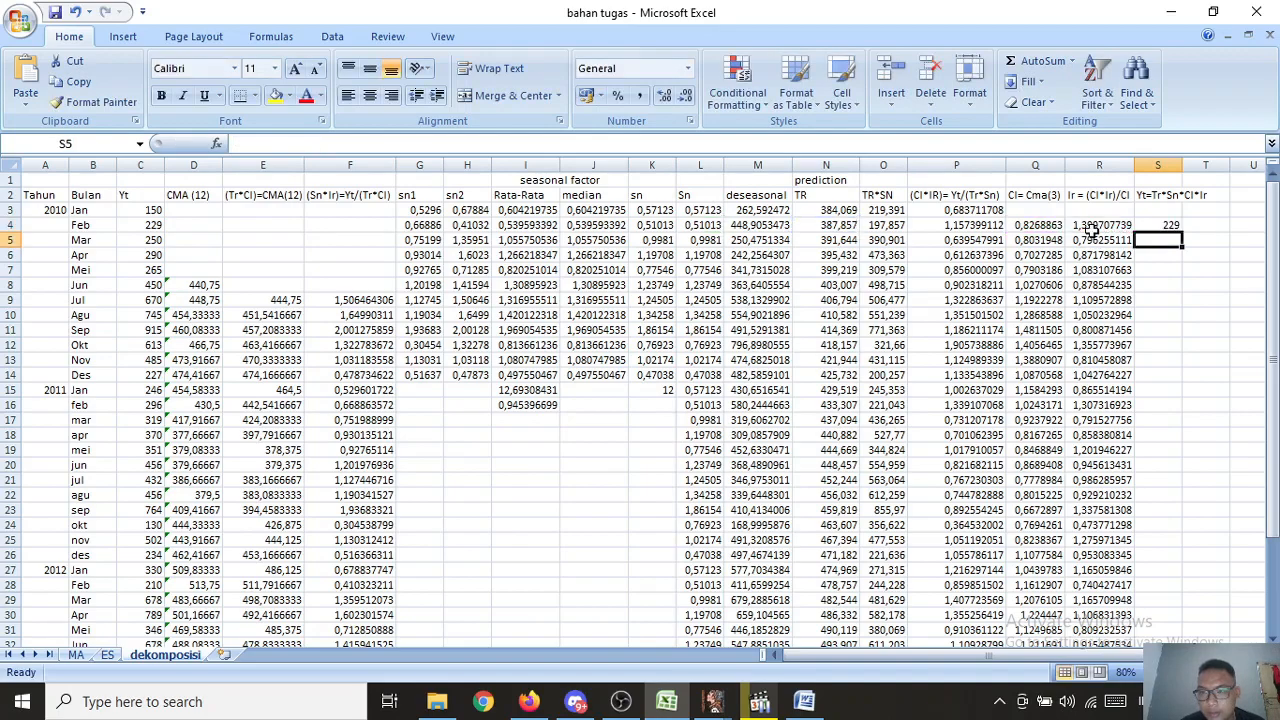
# Step: Fill the S4 formula down column S to row 38
pyautogui.click(1168, 226)
pyautogui.moveTo(1183, 232); pyautogui.dragTo(1176, 612)
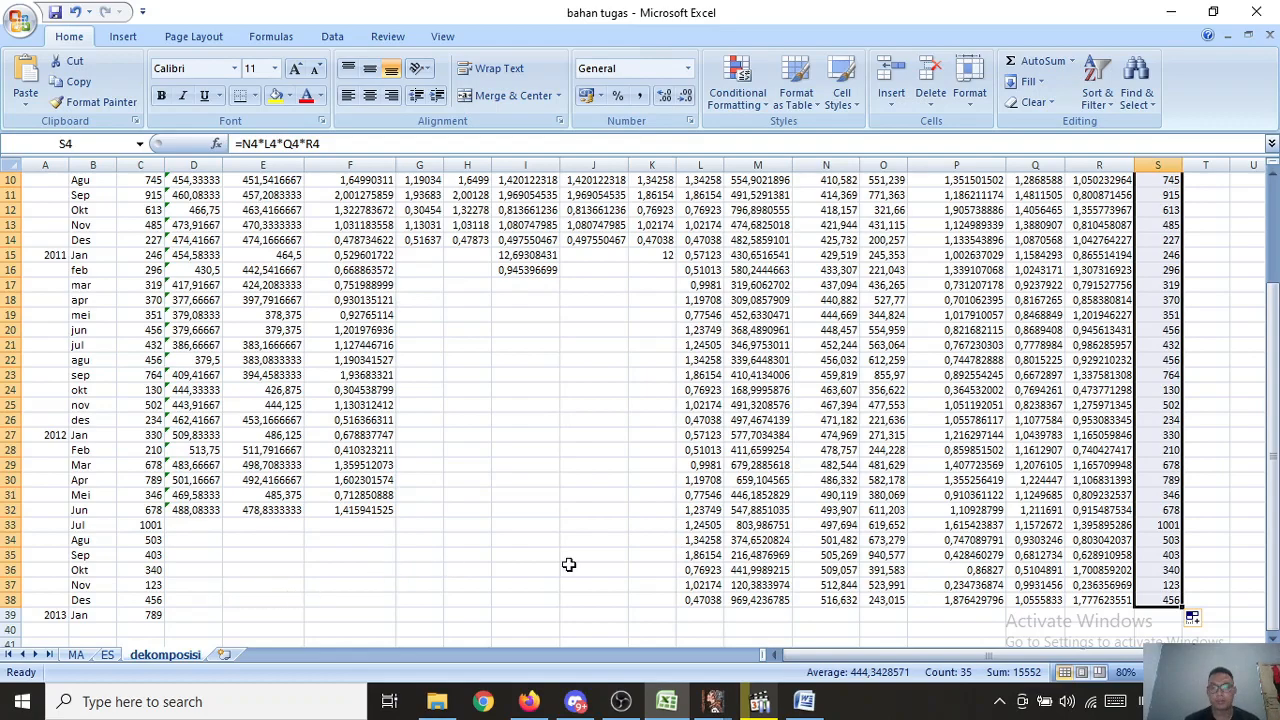
# Step: Compare the recombined Yt values in column S with the original Yt data in column C, and look at the MA sheet
pyautogui.scroll(3, 1275, 505)
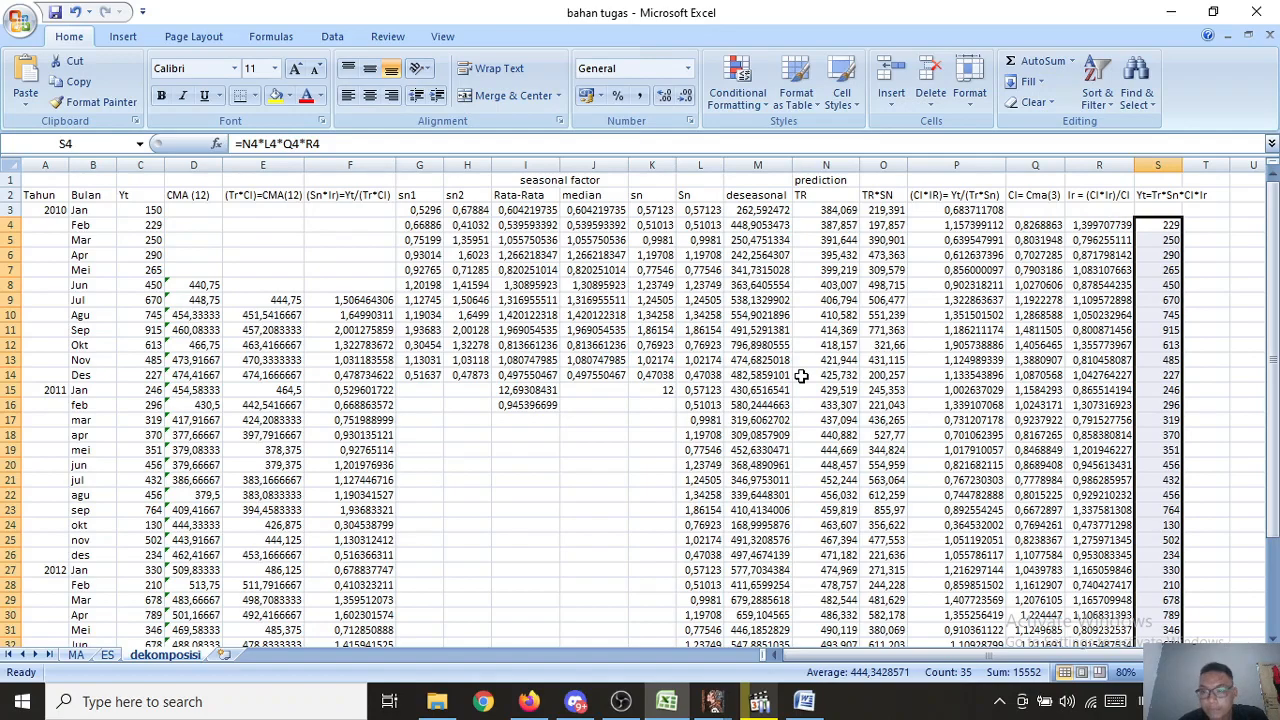
pyautogui.click(1273, 295)
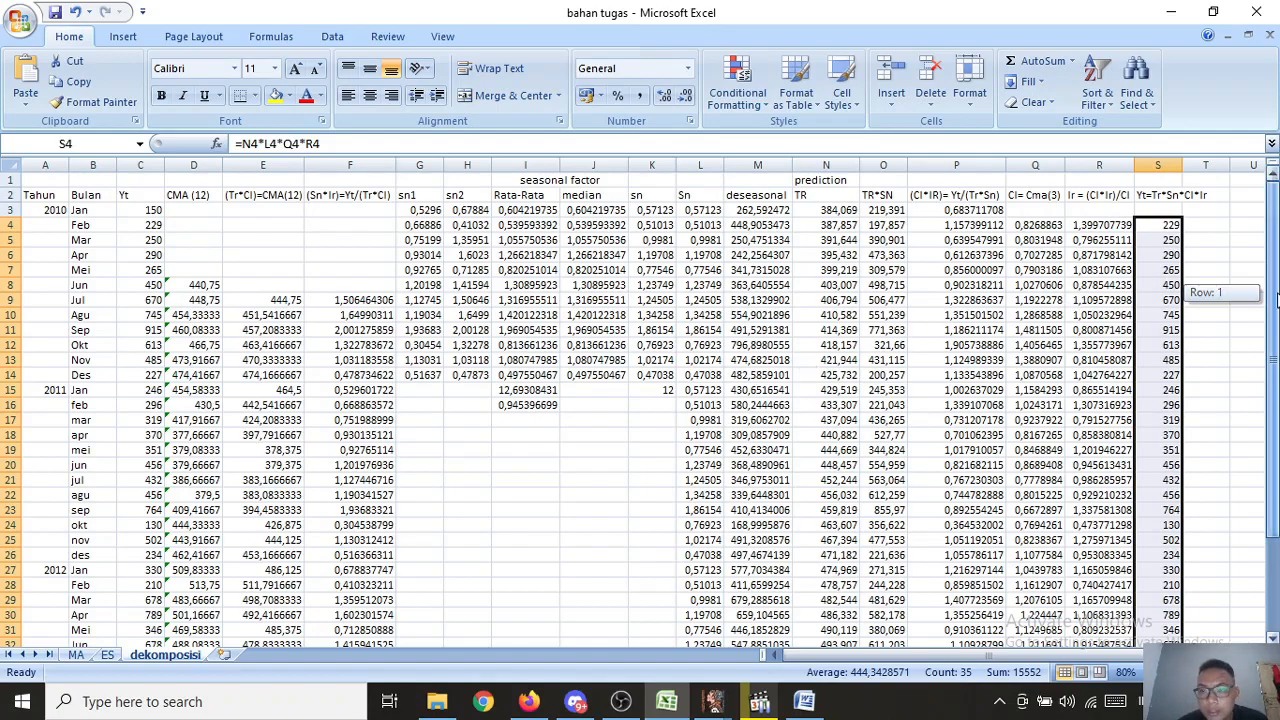
pyautogui.moveTo(1273, 360); pyautogui.dragTo(1273, 505)
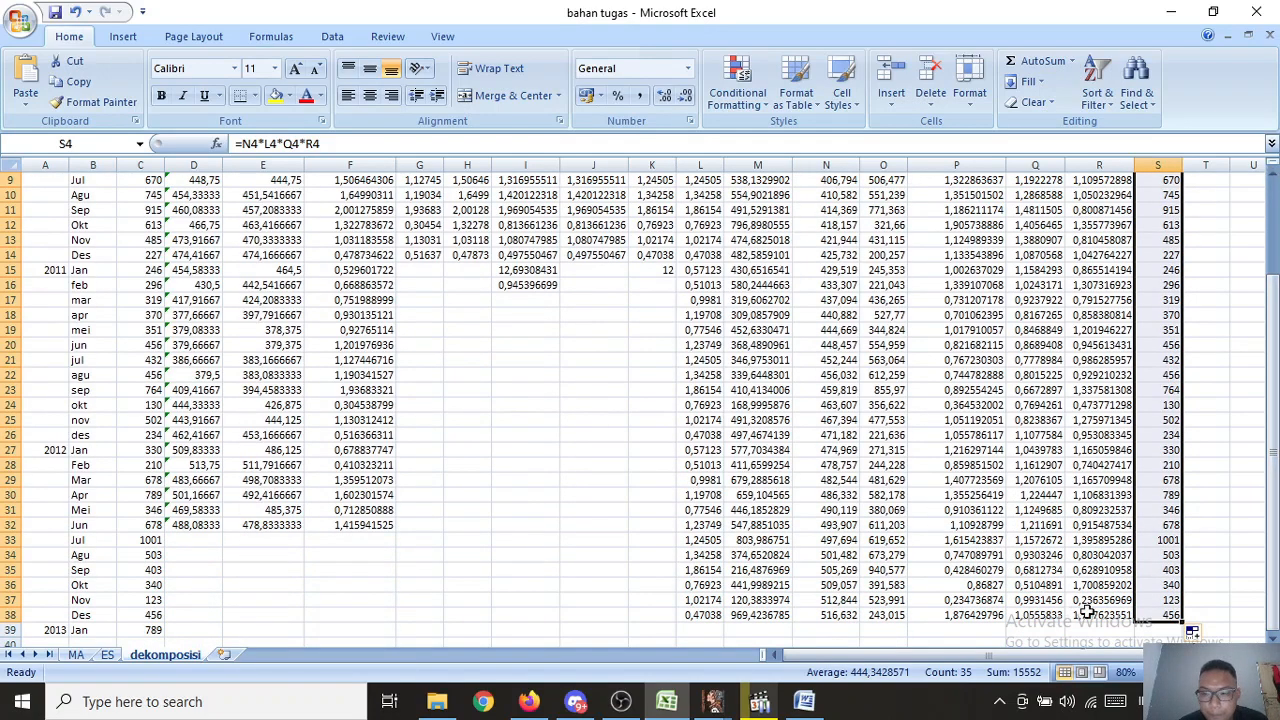
pyautogui.scroll(3, 1160, 600)
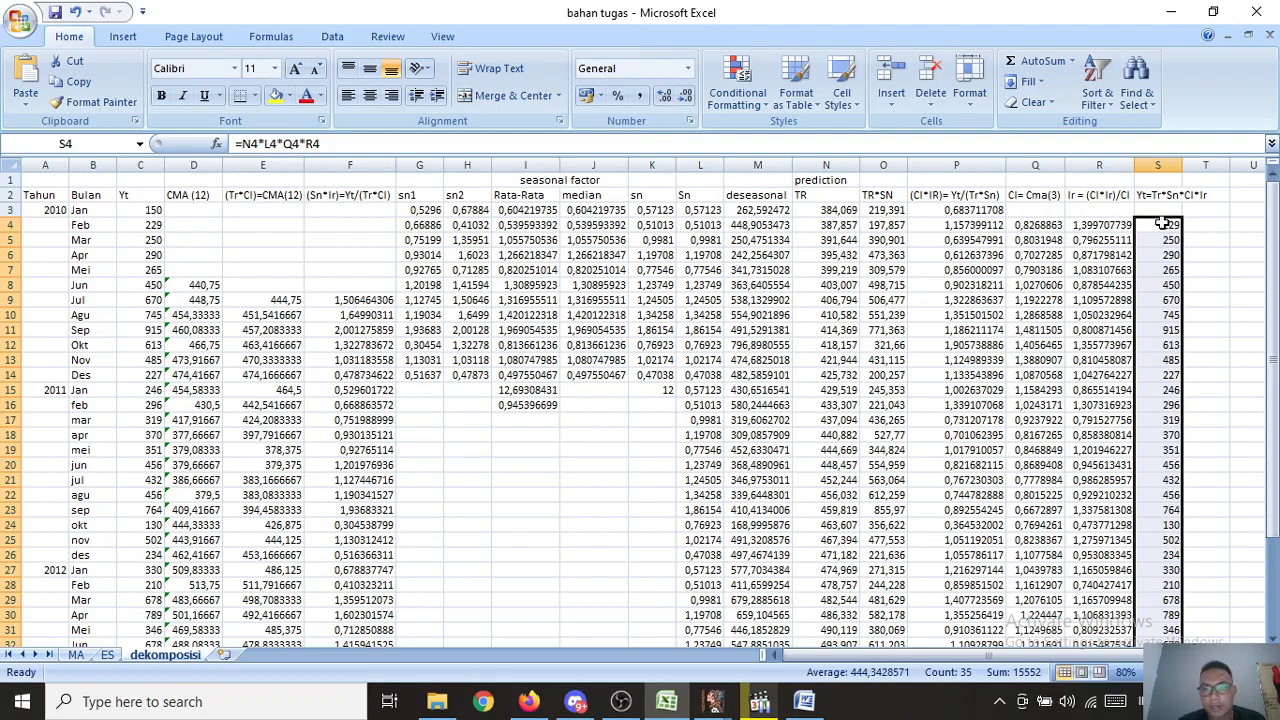
pyautogui.moveTo(1272, 235); pyautogui.dragTo(1272, 305)
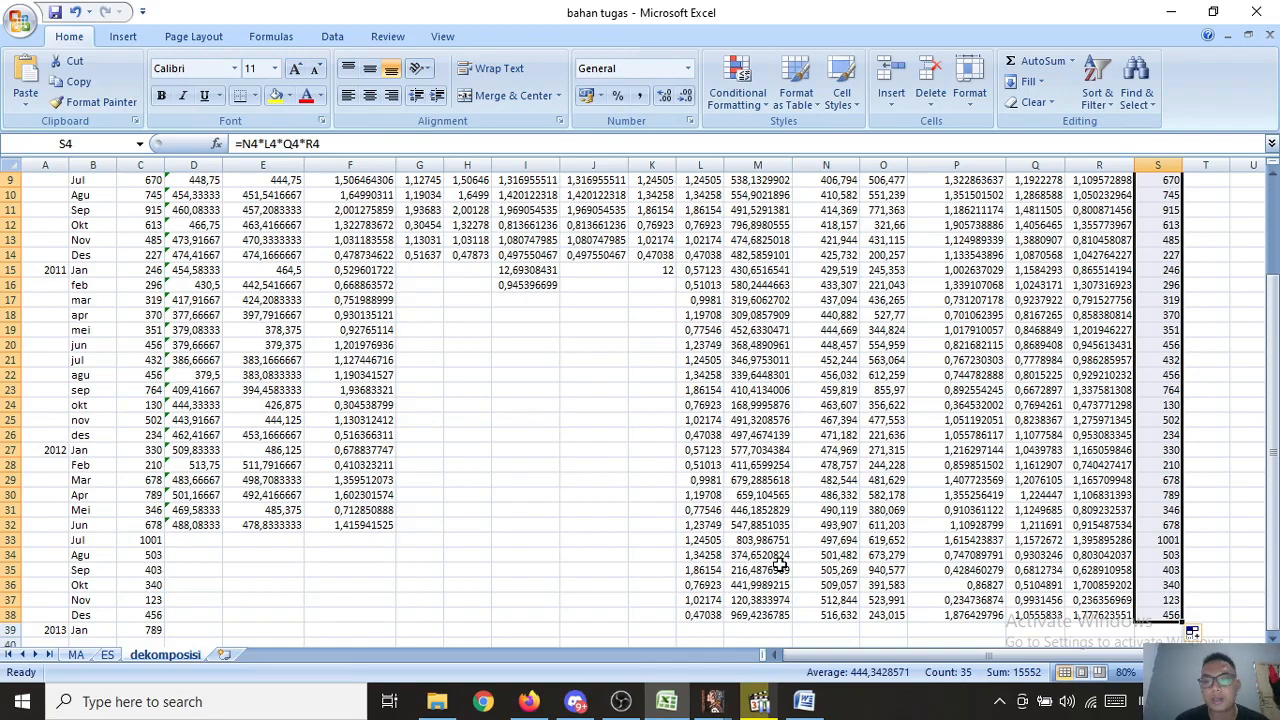
pyautogui.scroll(3, 778, 565)
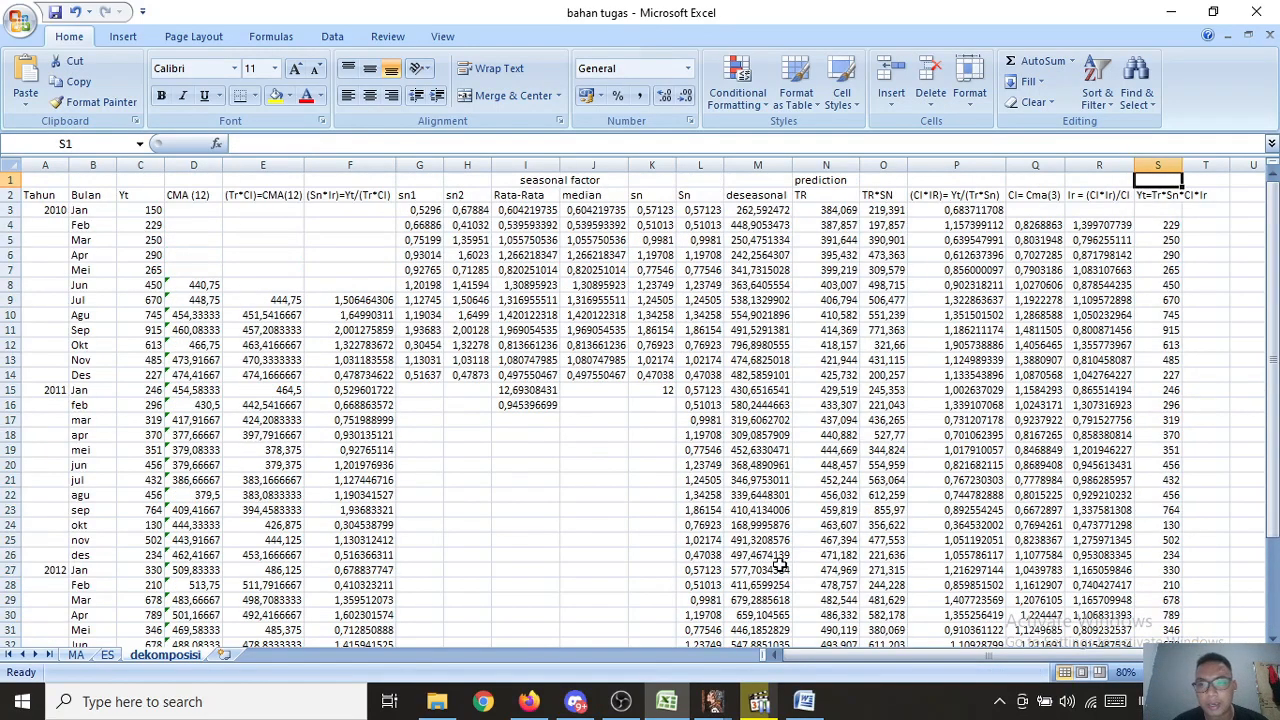
pyautogui.click(75, 654)
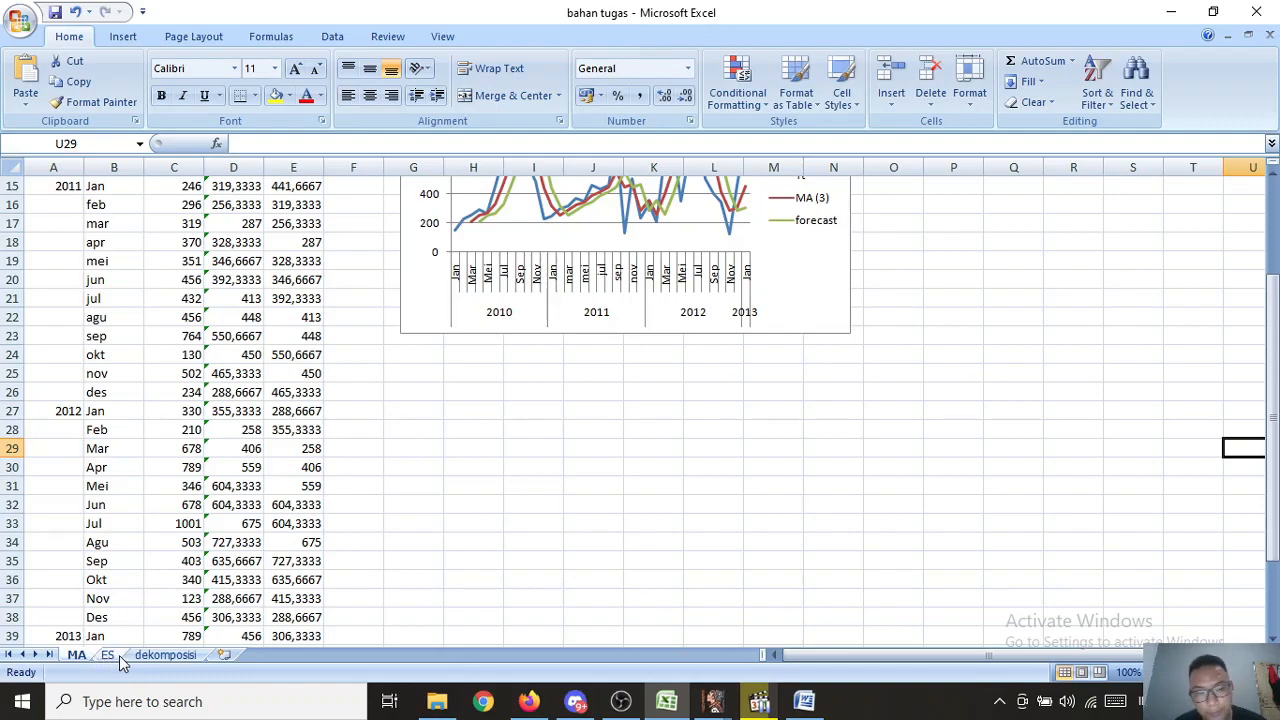
pyautogui.click(160, 655)
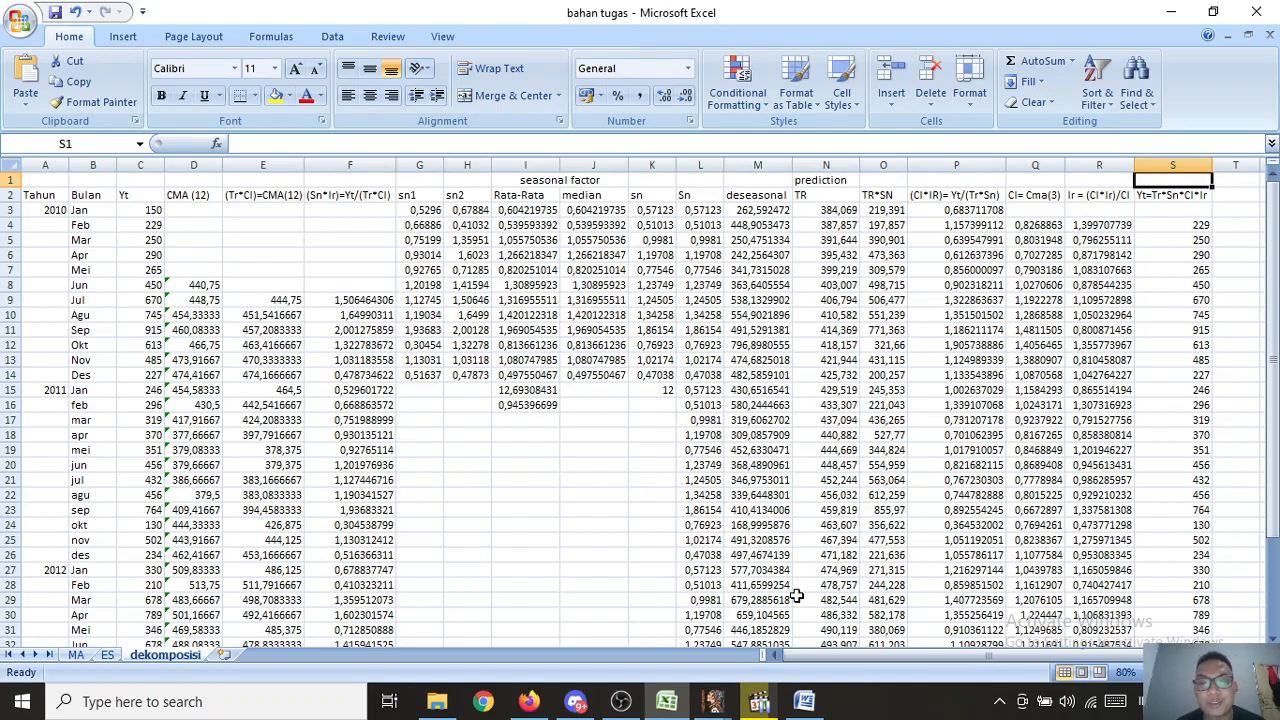
pyautogui.click(621, 701)
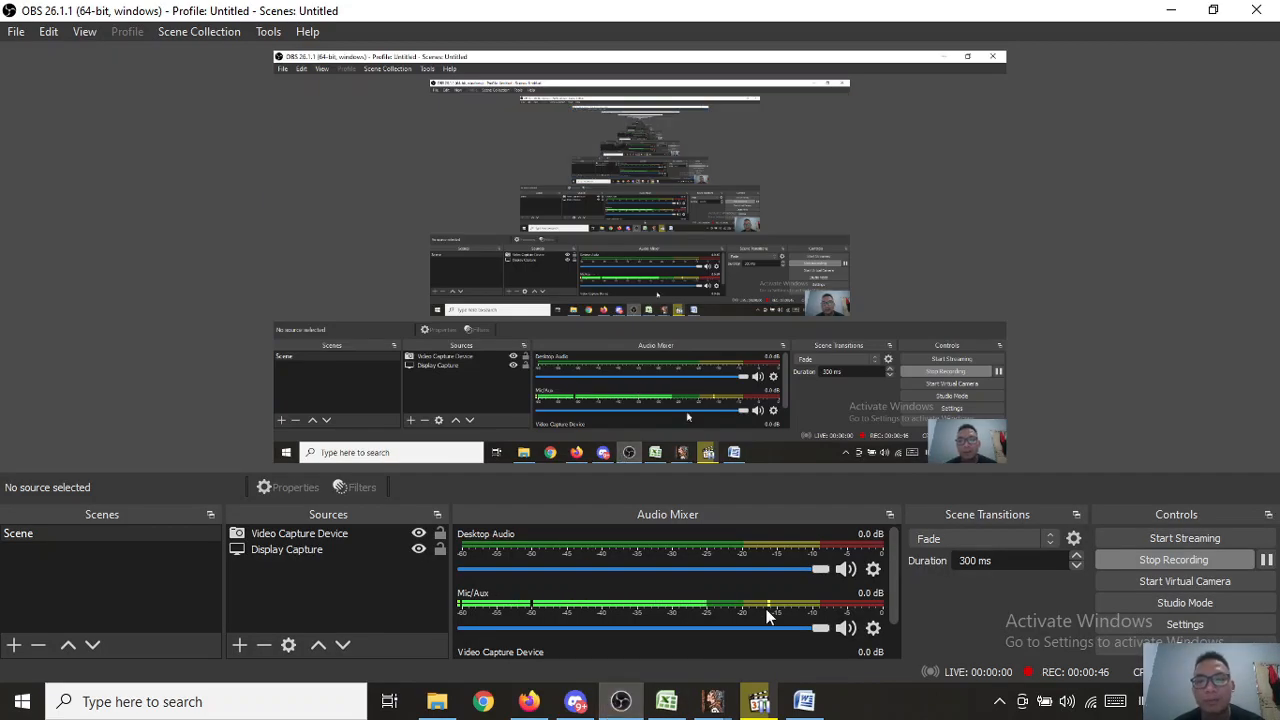